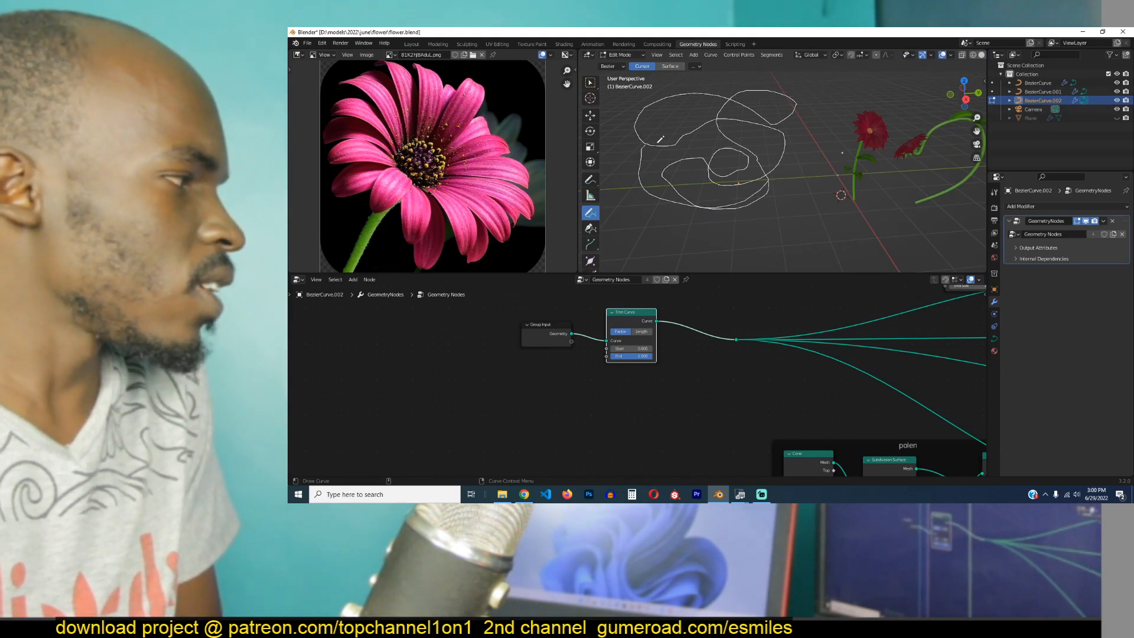
- Finish a looping freehand stroke in the selected flower curve object, return to Object Mode and deselect everything
left_click_drag(800, 101, 796, 103)
key("Tab")
middle_click_drag(771, 174, 839, 165)
key("alt+a")
mouse_move(729, 161)
middle_mouse_down()
mouse_move(861, 158)
mouse_move(713, 137)
mouse_move(815, 161)
middle_mouse_up()
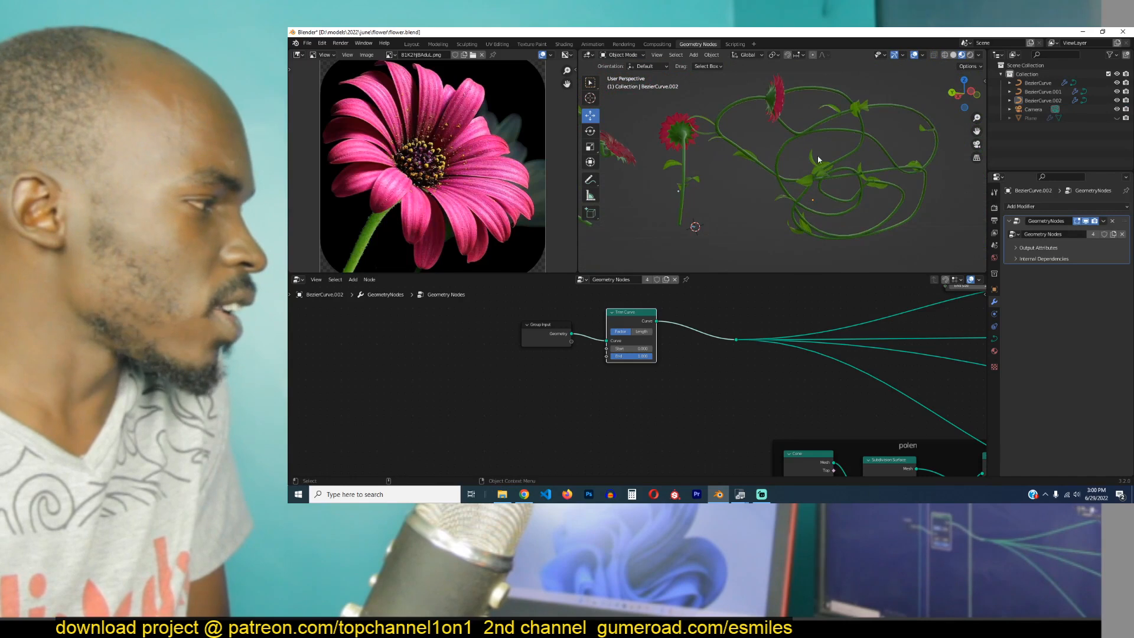
- Select the looping flower vine and lower its Geometry Nodes End value to trim the curve
left_click(848, 168)
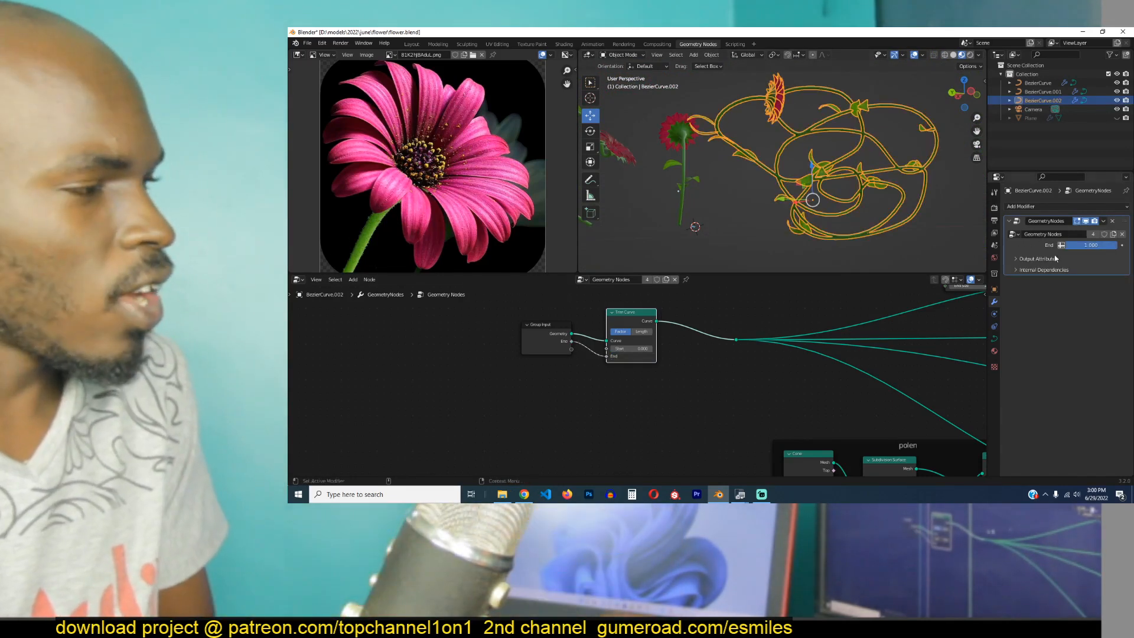
left_click_drag(1093, 245, 1060, 245)
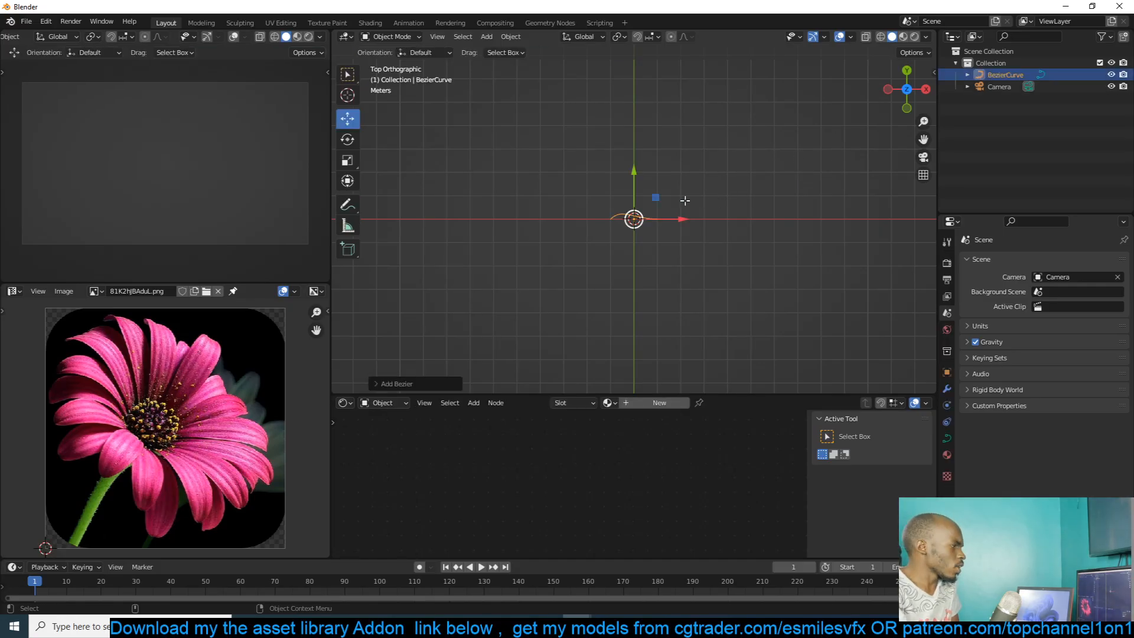
- Edit the Bezier curve into a tall S-shaped stem rising from the origin in the front view
key("Tab")
left_click(347, 248)
mouse_move(561, 242)
left_mouse_down()
mouse_move(557, 63)
mouse_move(551, 71)
left_mouse_up()
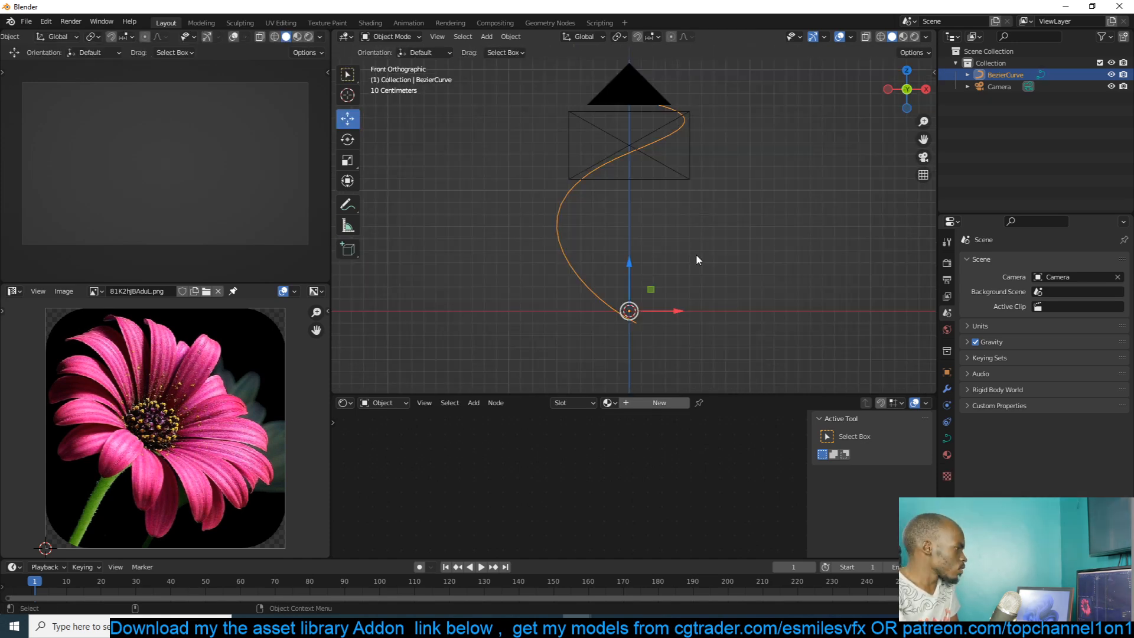
- Give the Bezier curve a new Geometry Nodes tree and space its Group Input and Group Output nodes farther apart
left_click(343, 402)
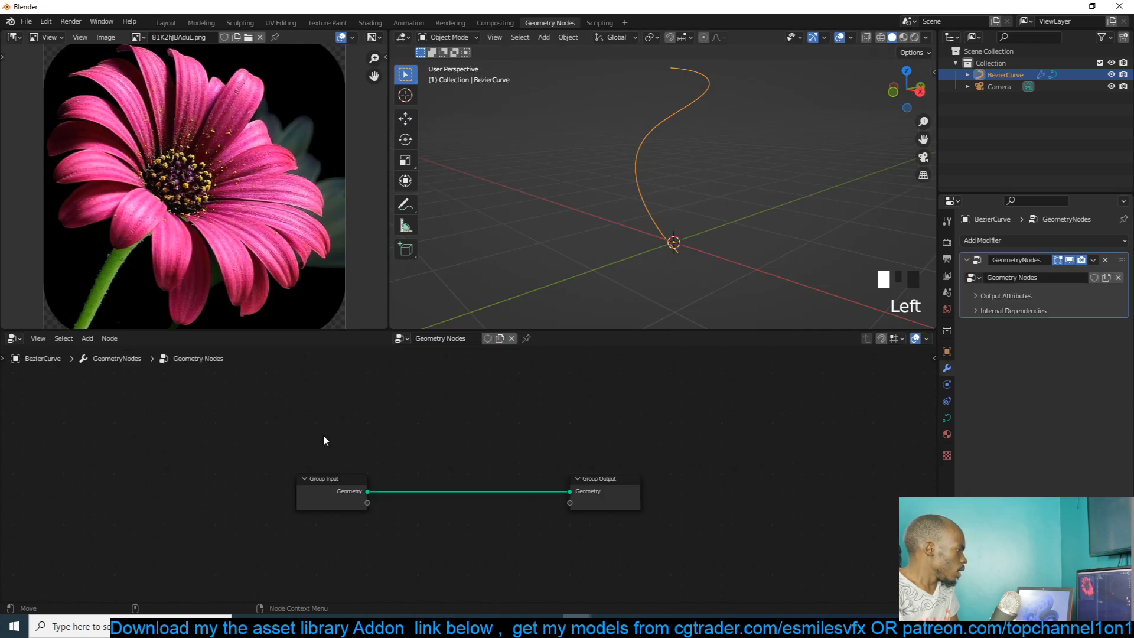
middle_click_drag(357, 389, 439, 426)
scroll(402, 458, "up", 3)
left_click(494, 223)
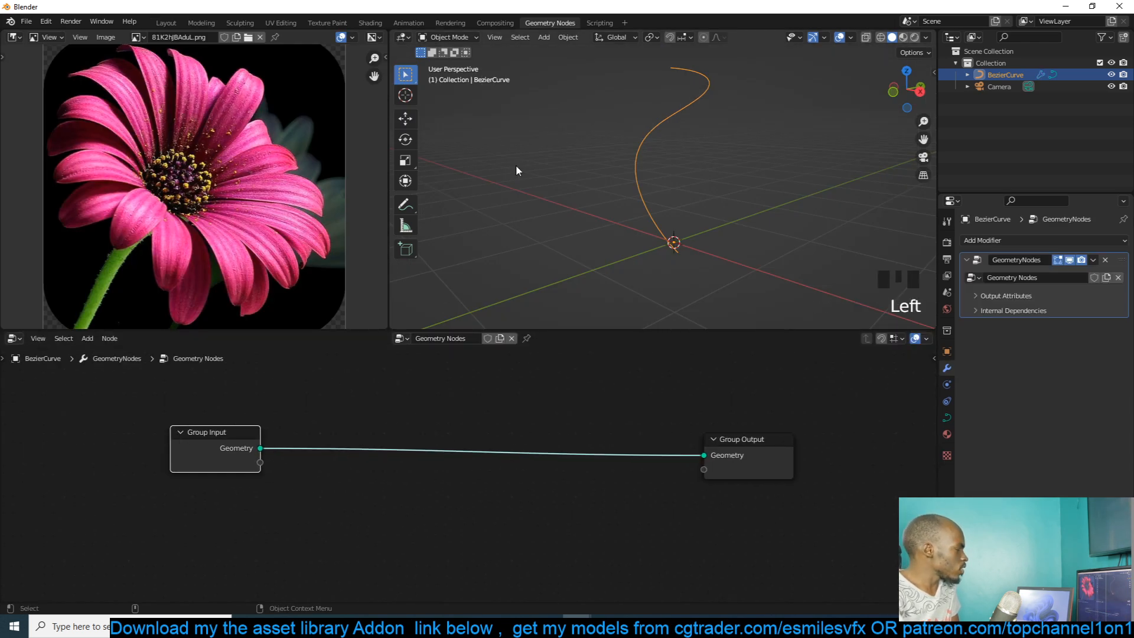
- Add a Grid mesh primitive node and connect its Mesh output to the Group Output
middle_click_drag(525, 185, 576, 215)
key("shift+a")
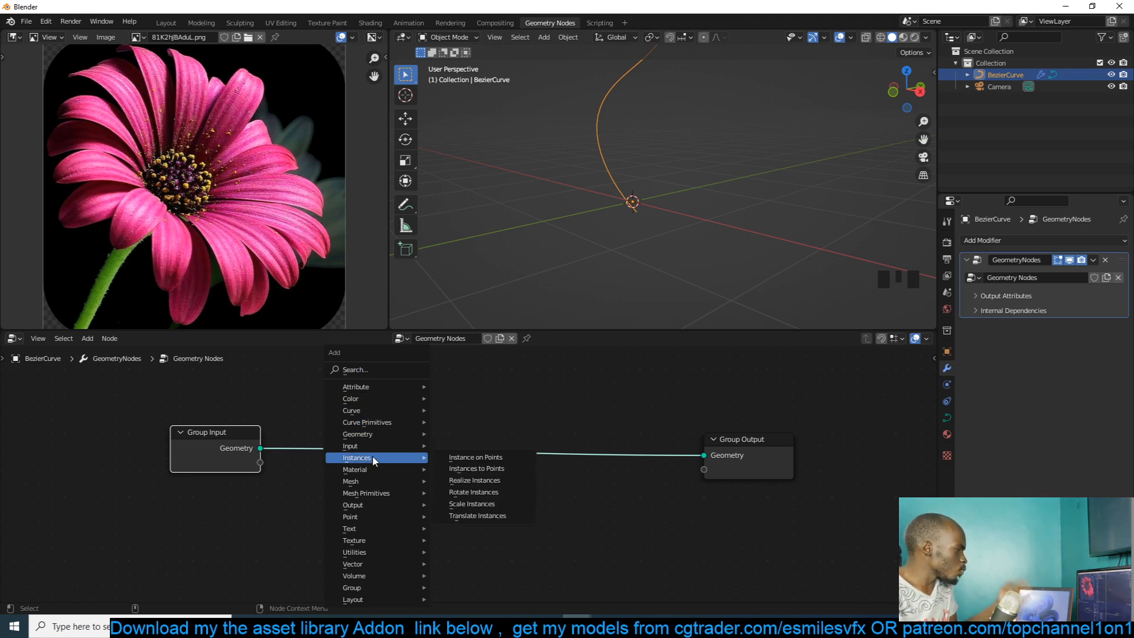
mouse_move(385, 442)
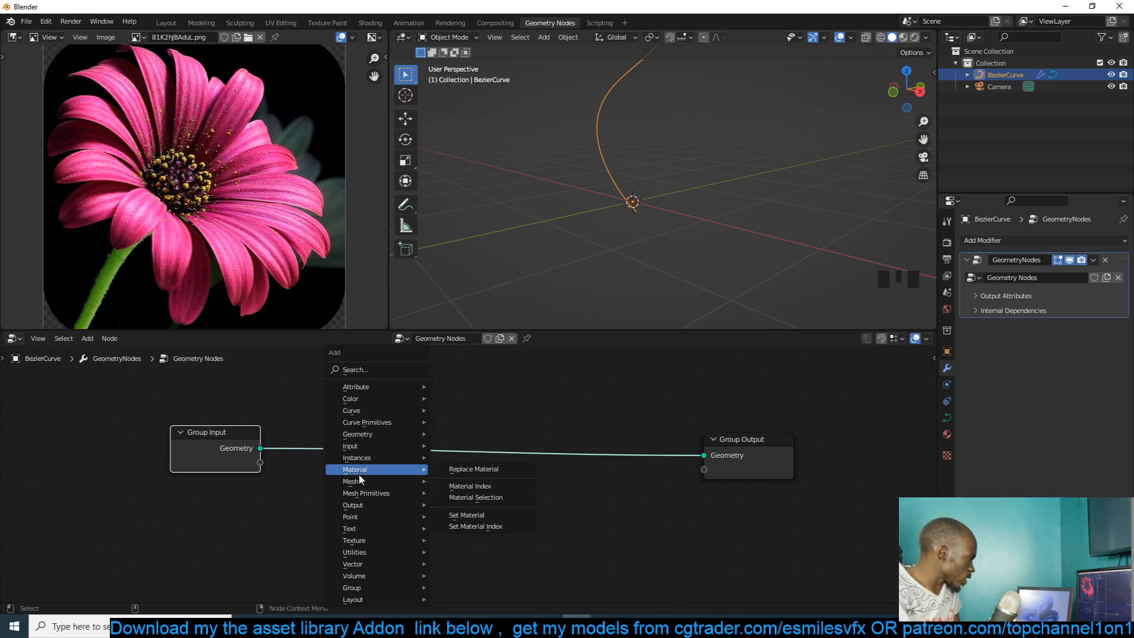
mouse_move(361, 481)
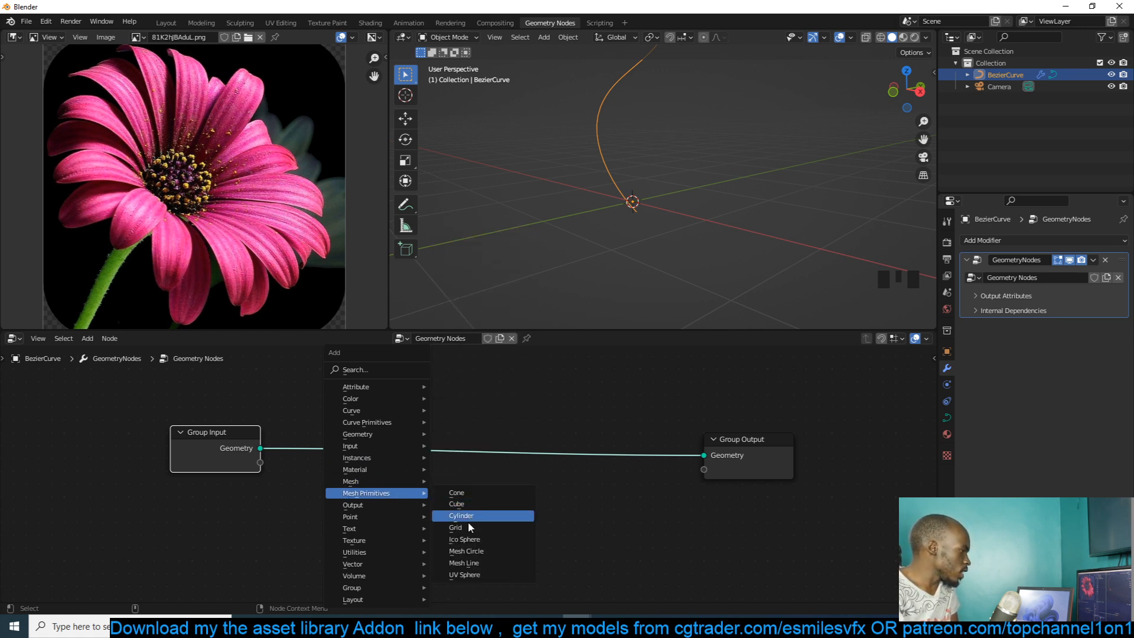
left_click(458, 527)
left_click(348, 502)
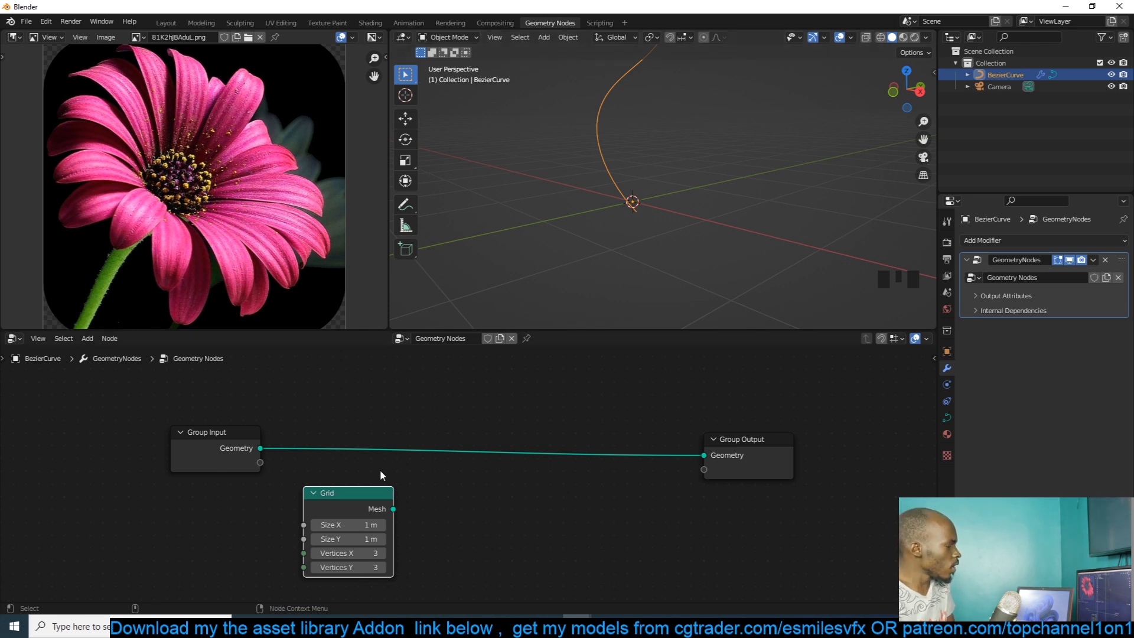
left_click(381, 509, "alt+shift")
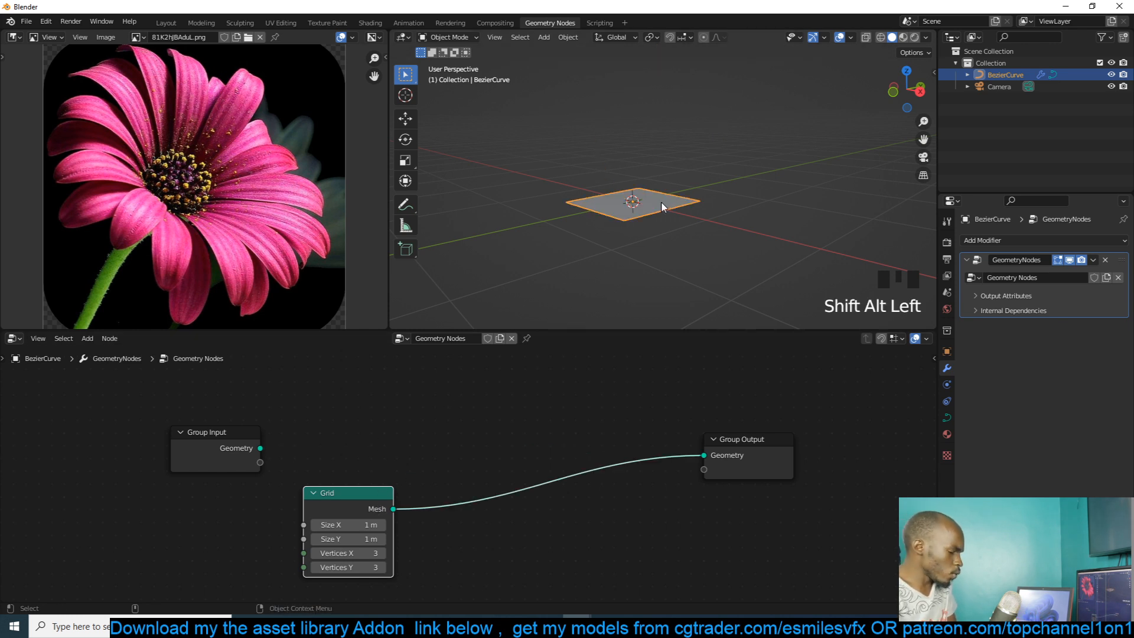
- Move the Grid node up between the group nodes and set its Vertices X to 6 and Vertices Y to 7
key("KP_Decimal")
key("q")
left_click(684, 185)
key("grave")
scroll(685, 203, "up", 2)
middle_click_drag(684, 203, 638, 208)
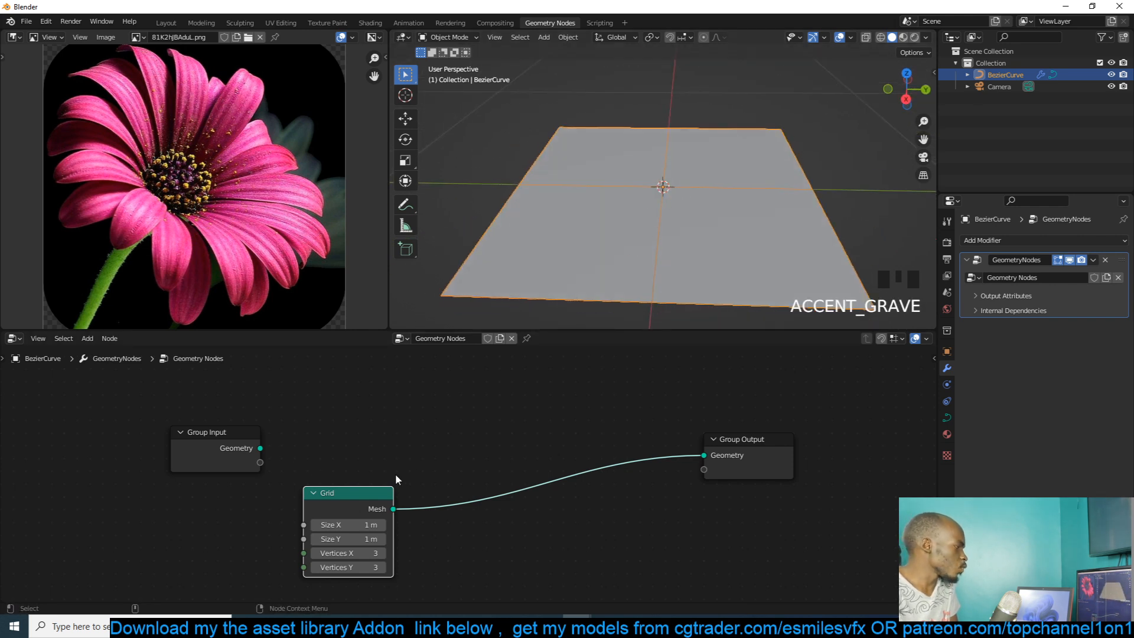
left_click_drag(378, 511, 403, 428)
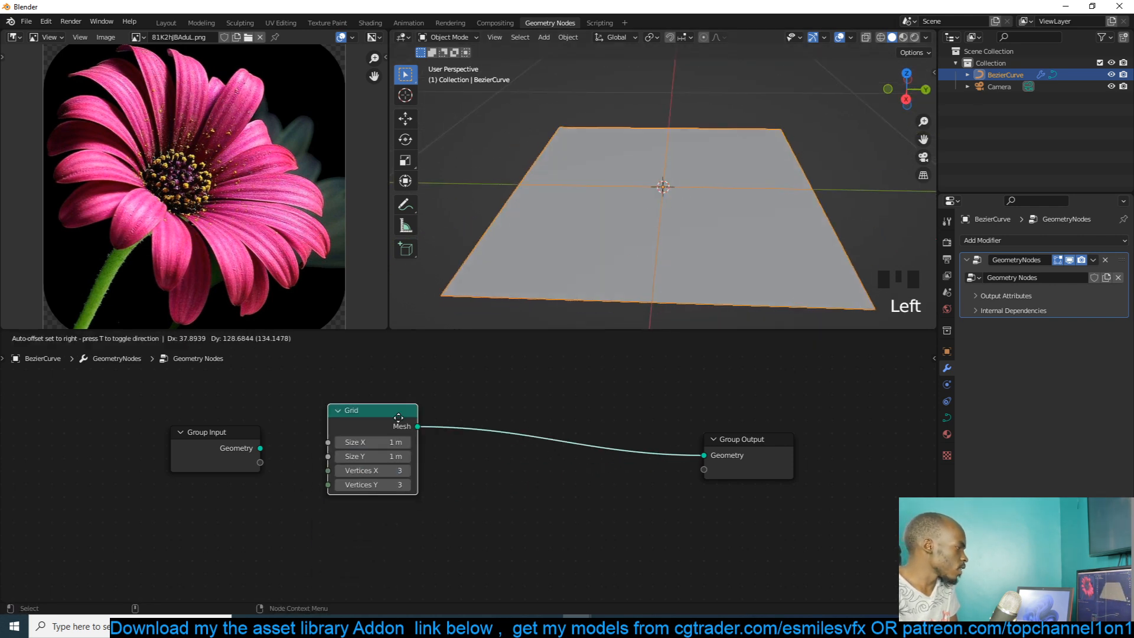
left_click(407, 471)
left_click(406, 471)
left_click(406, 471)
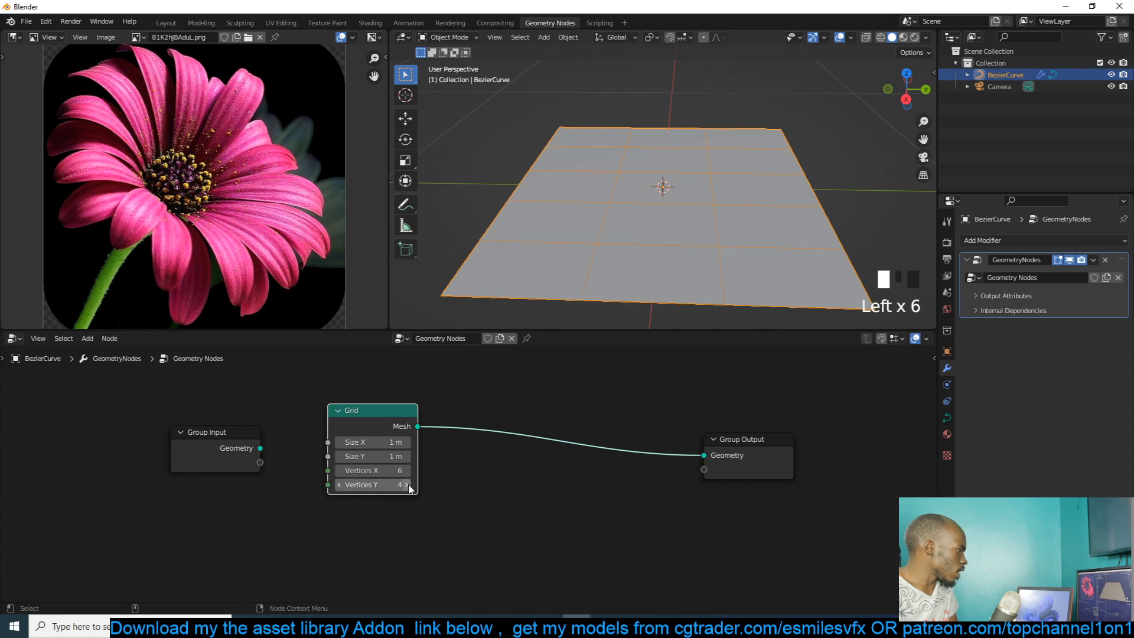
left_click(407, 485)
left_click(407, 485)
left_click(407, 485)
- Annotate a tall petal outline over the grid in top view, then return to the Move tool
key("KP_4")
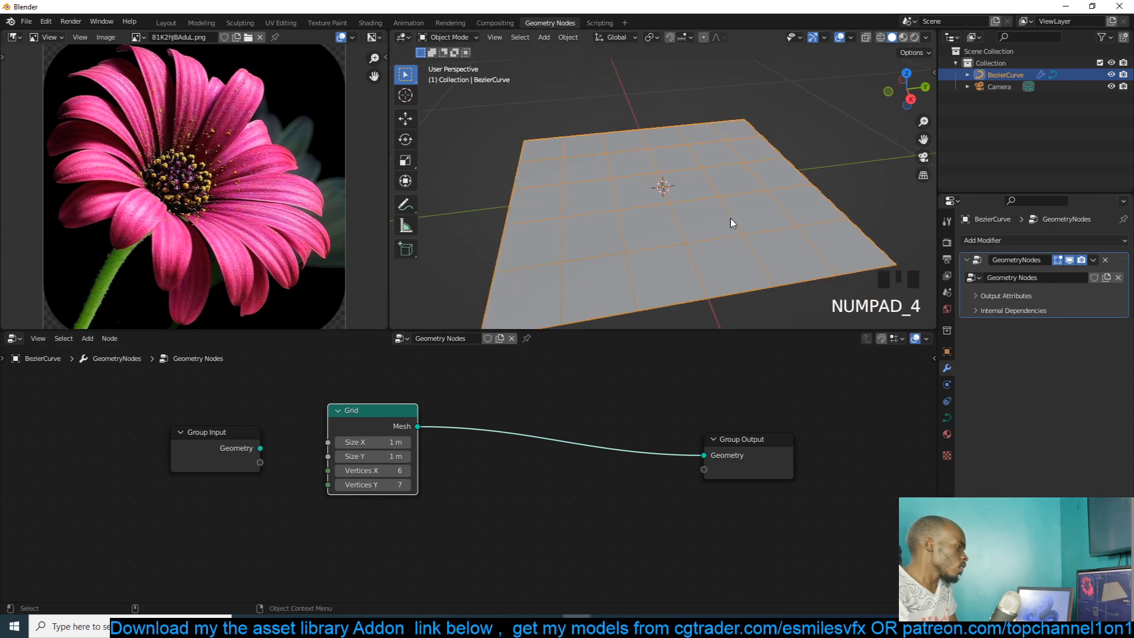
key("KP_7")
scroll(730, 225, "down", 5)
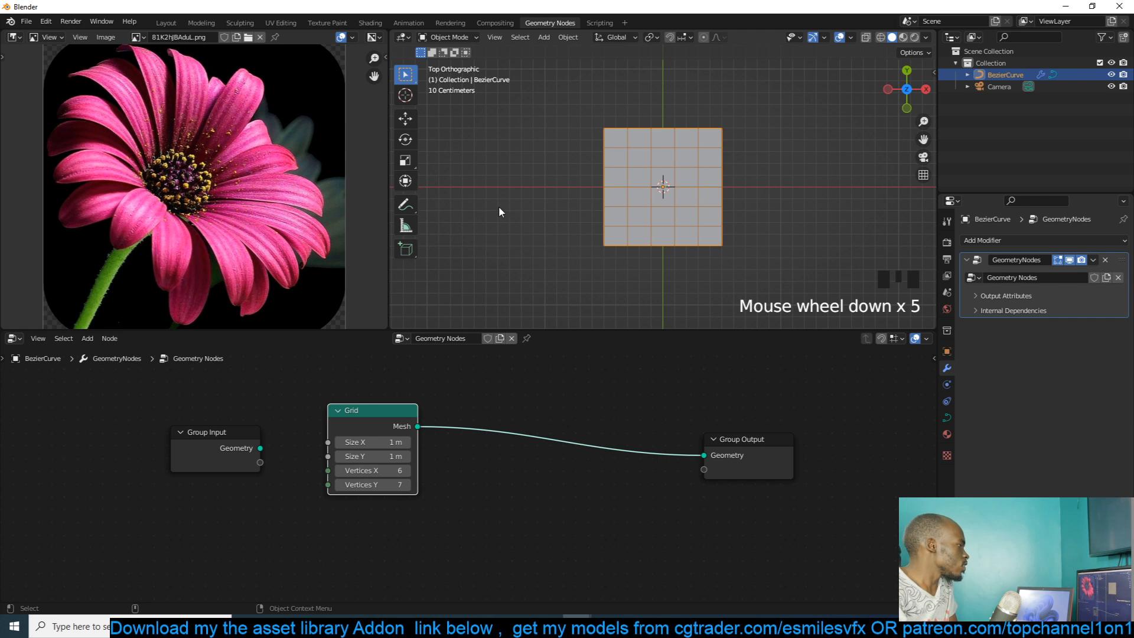
left_click(405, 205)
left_click_drag(639, 236, 630, 223)
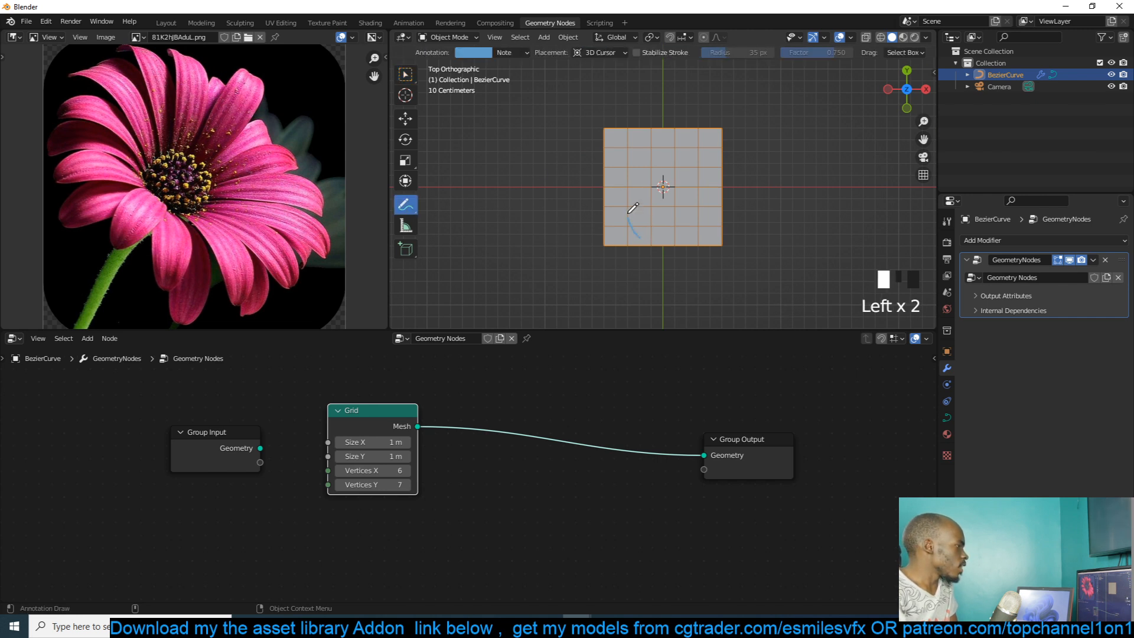
left_click_drag(643, 139, 697, 110)
scroll(684, 218, "up", 2)
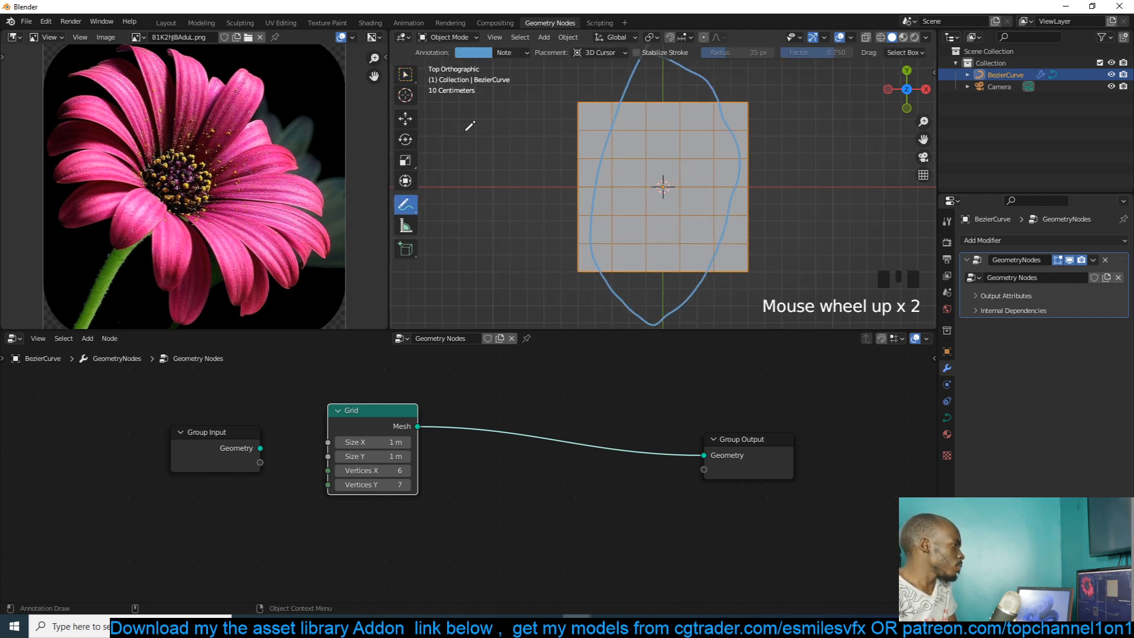
left_click(405, 118)
scroll(628, 189, "up", 3)
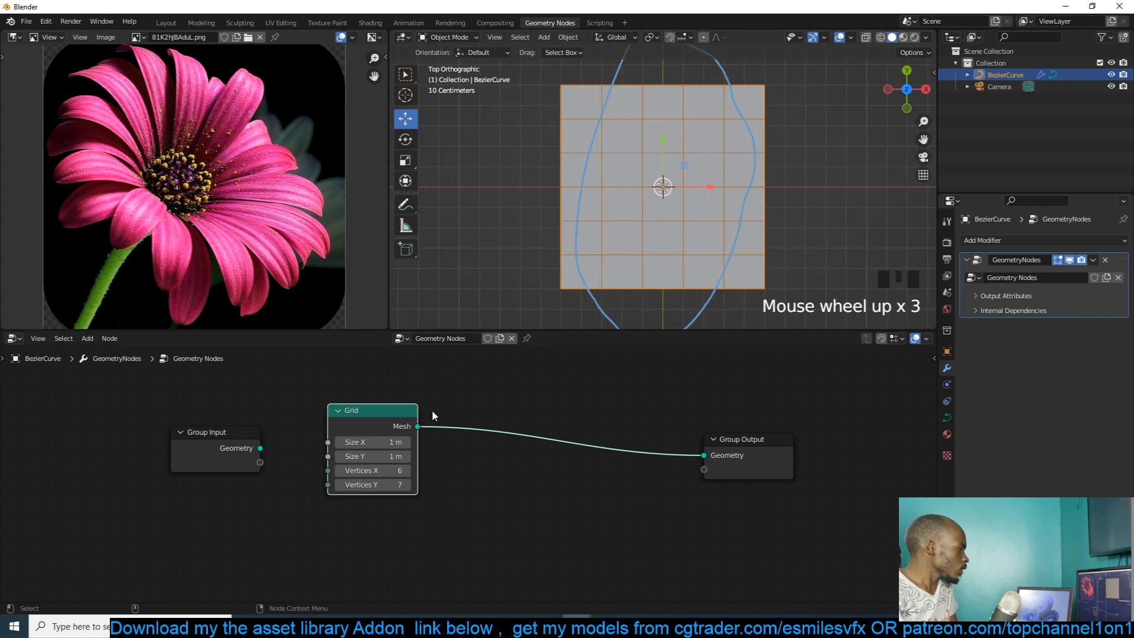
- Insert a Set Position node between Grid and Group Output after making room for it
left_click_drag(372, 415, 342, 440)
middle_click_drag(597, 432, 578, 419)
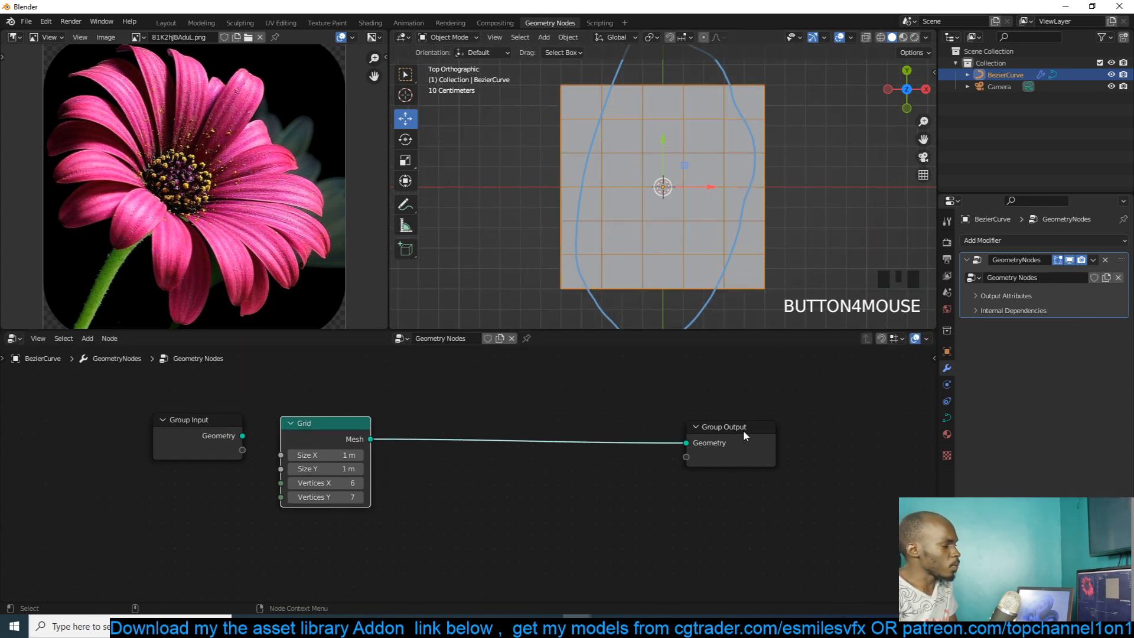
left_click_drag(731, 430, 790, 428)
key("shift+a")
type("set")
left_click(530, 335)
left_click(583, 395)
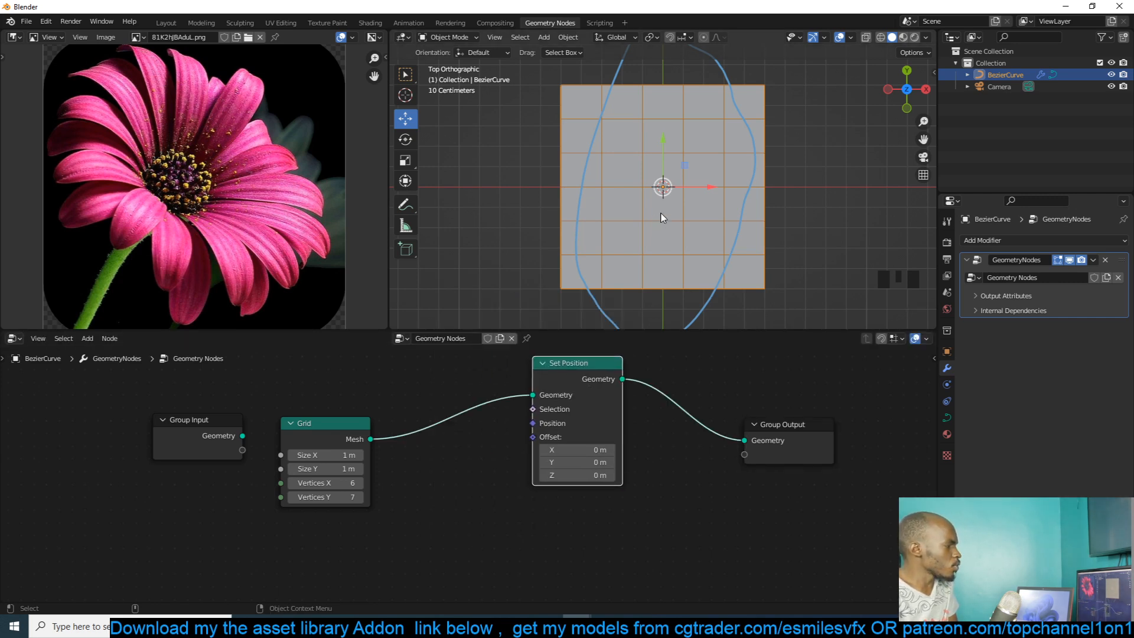
- Add a Position node below the Grid node and rearrange Group Input and Grid to make space
middle_click_drag(500, 370, 504, 371)
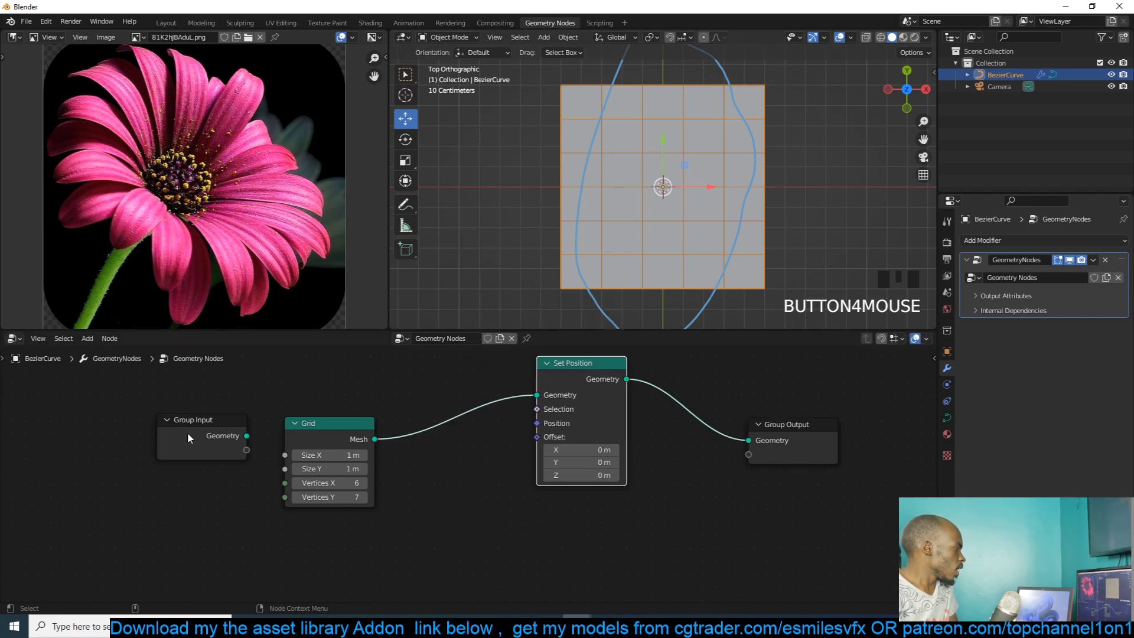
left_click_drag(217, 435, 171, 386)
left_click(299, 423)
left_click(299, 431)
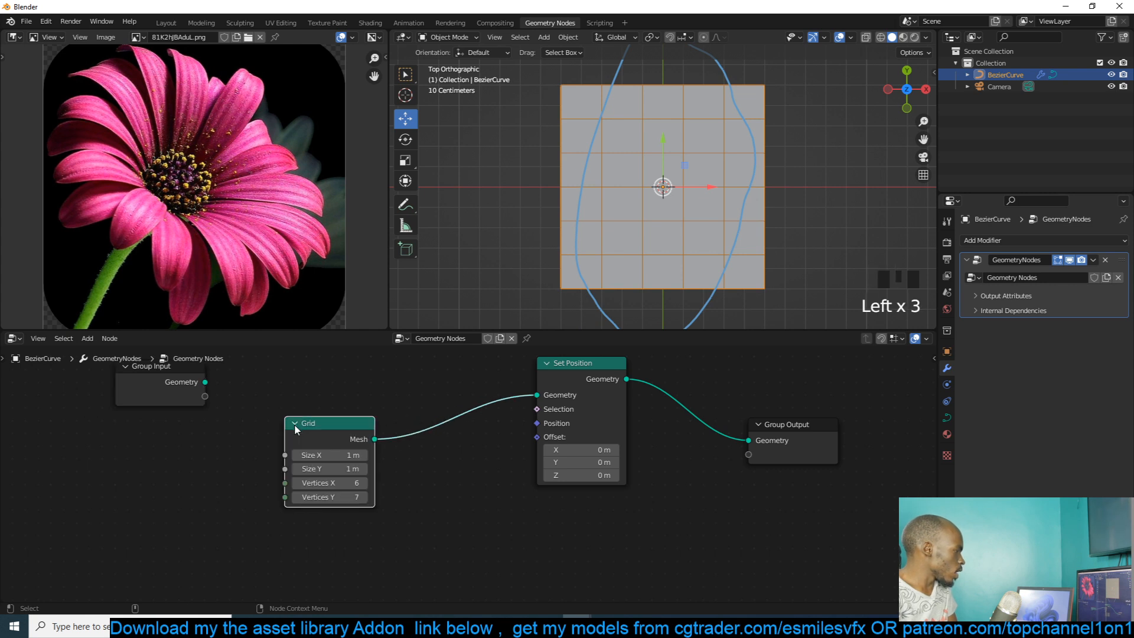
left_click_drag(300, 430, 155, 433)
left_click(332, 462)
key("shift+a")
type("pos")
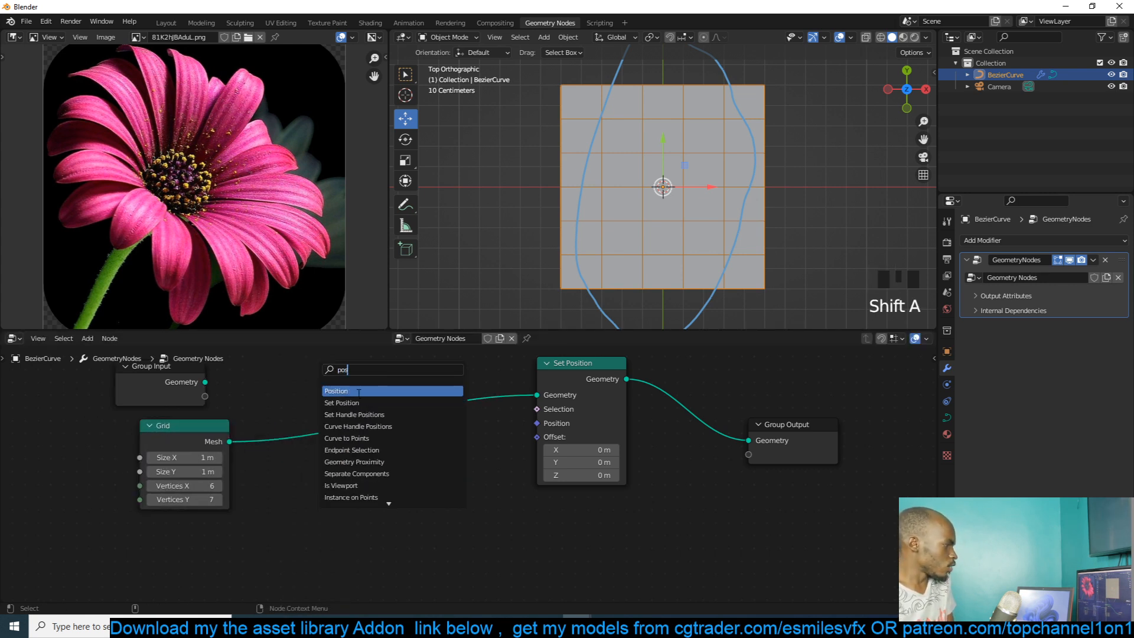
key("Return")
left_click(305, 504)
left_click_drag(161, 437, 279, 397)
left_click_drag(291, 480, 202, 501)
left_click_drag(300, 398, 273, 399)
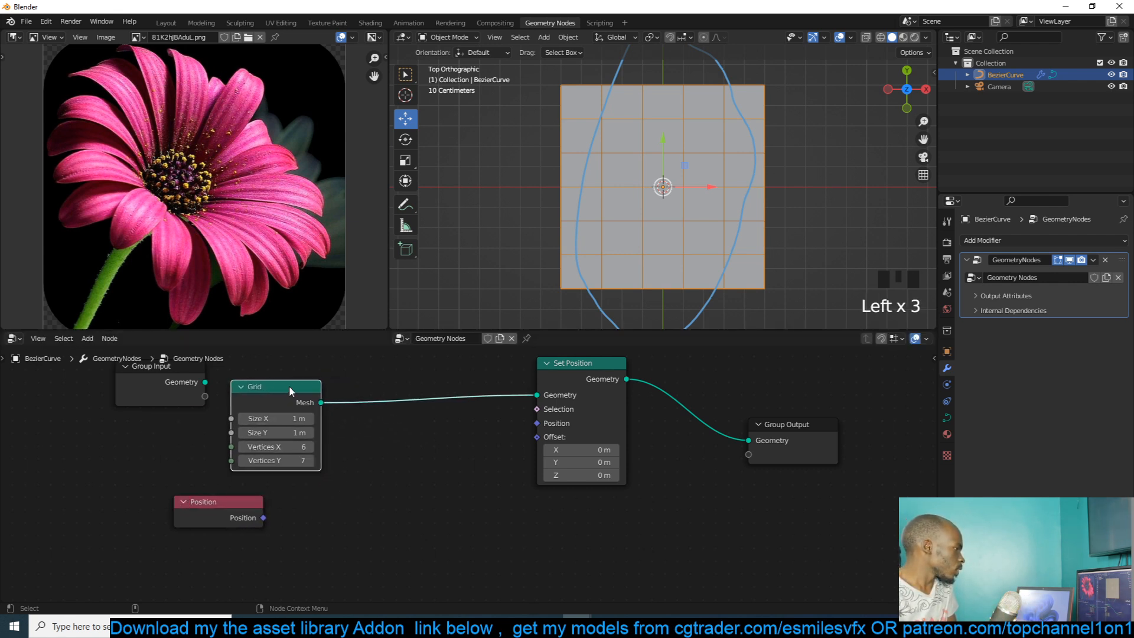
- Annotate the grid's upper right corner with inward arrows and mark the middle of its right edge
scroll(828, 121, "up", 1)
middle_click_drag(826, 121, 723, 138, "shift")
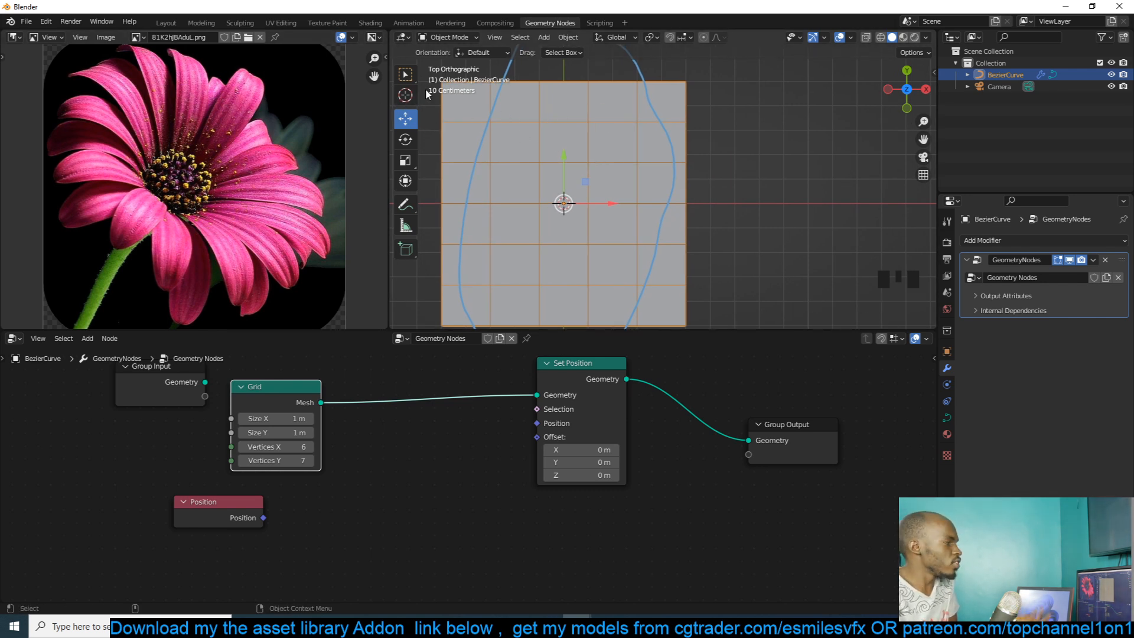
left_click(404, 205)
mouse_move(556, 106)
middle_mouse_down("shift")
mouse_move(506, 119)
mouse_move(679, 152)
middle_mouse_up("shift")
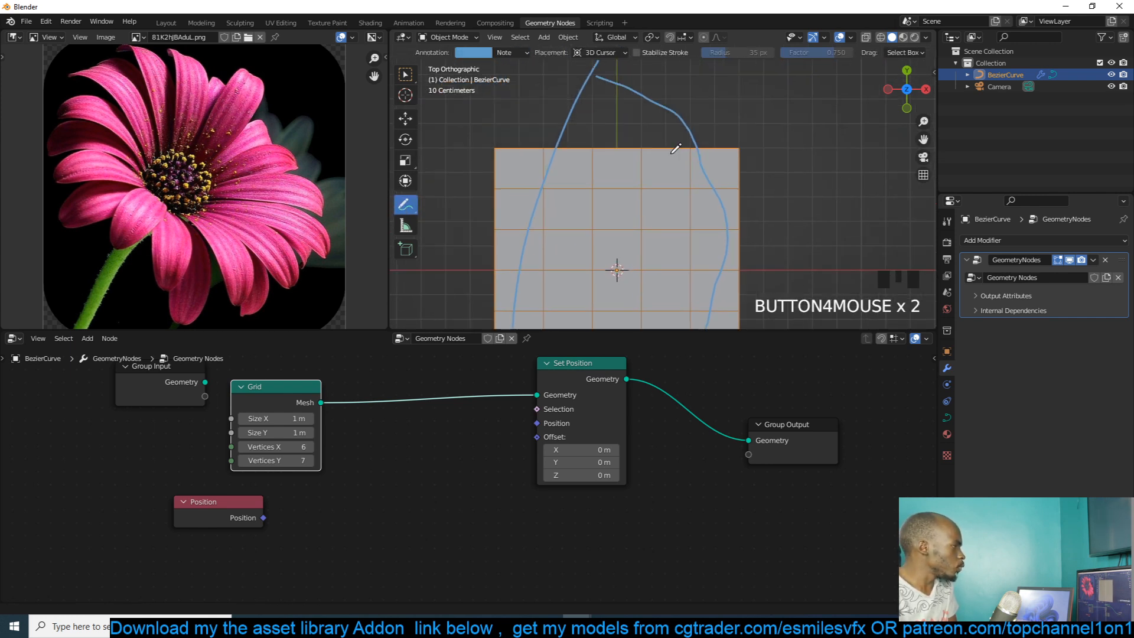
left_click(739, 147)
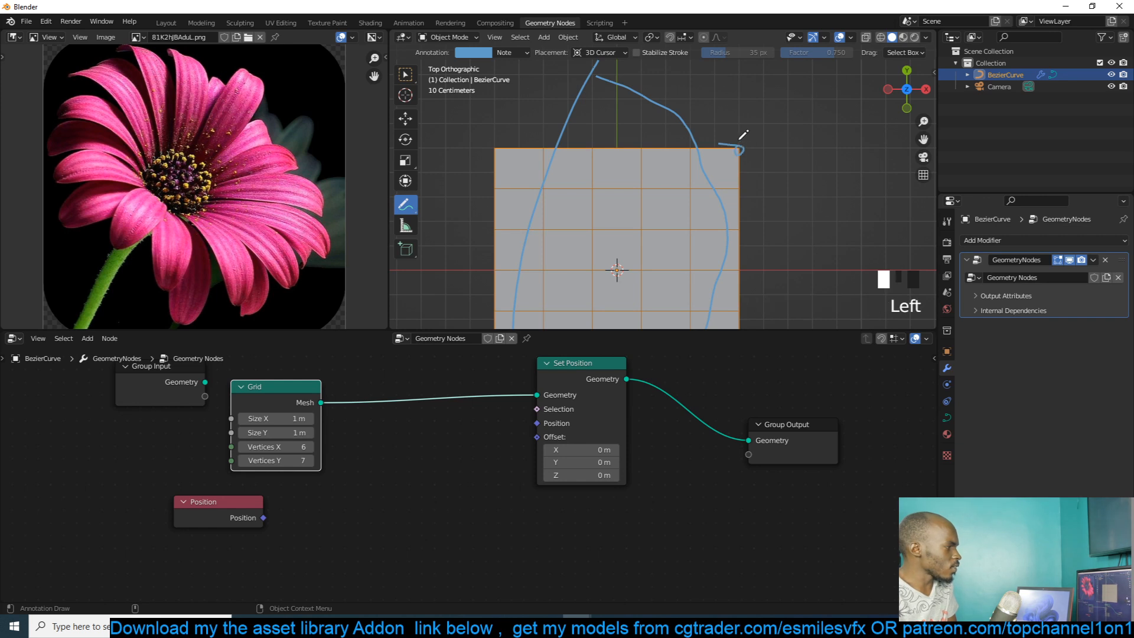
left_click_drag(736, 138, 644, 137)
scroll(640, 114, "down", 3)
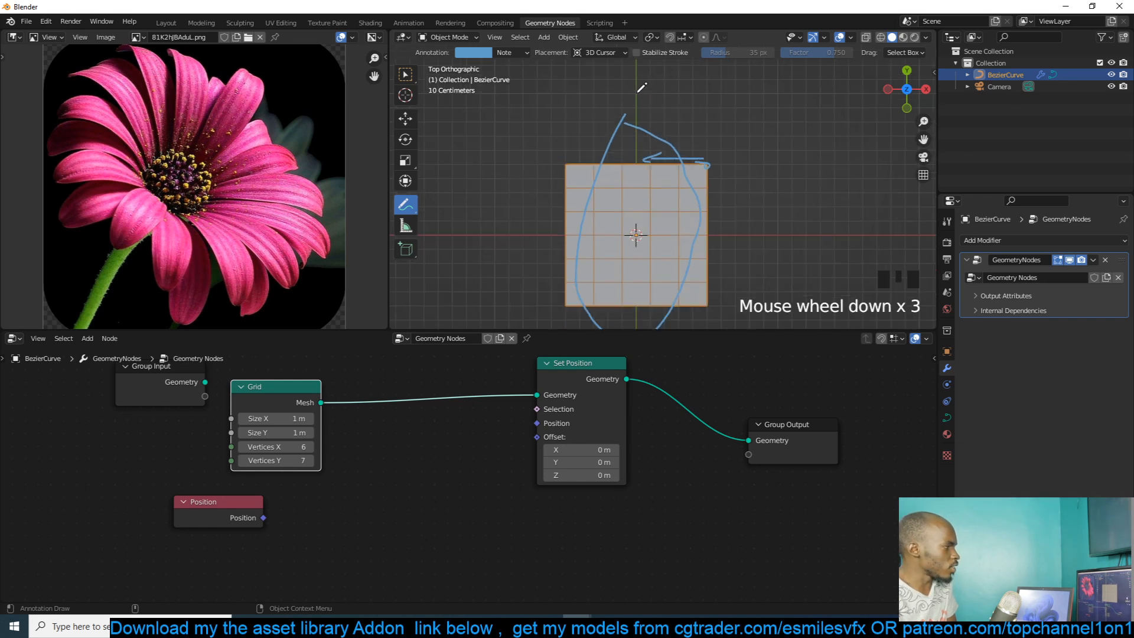
left_click_drag(697, 160, 666, 151)
middle_click_drag(710, 253, 694, 229, "shift")
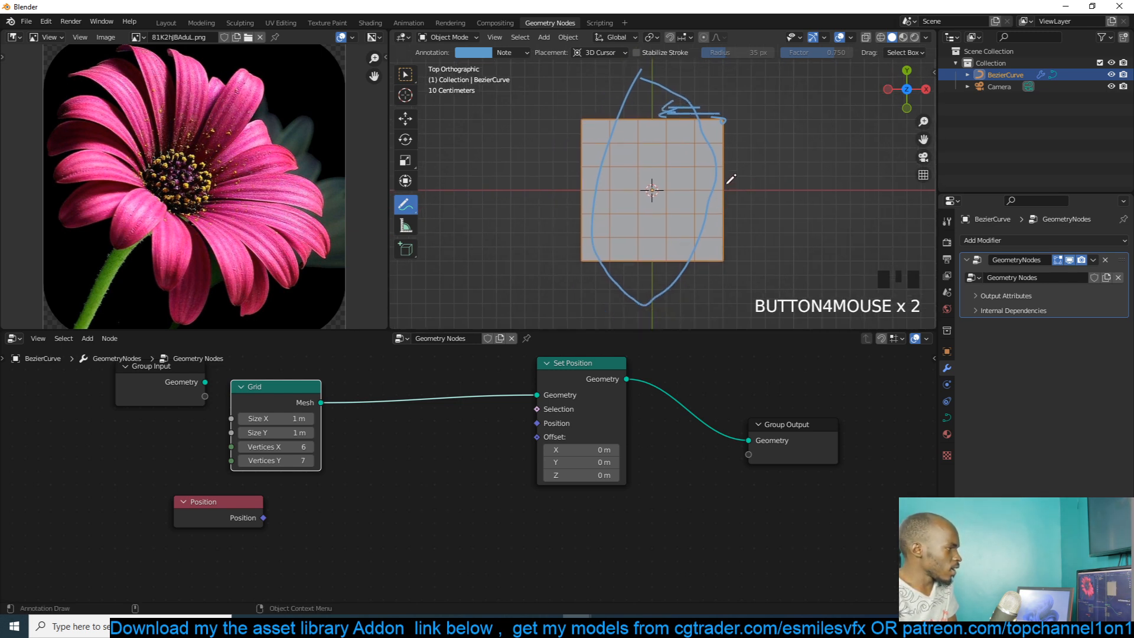
left_click_drag(730, 181, 733, 181)
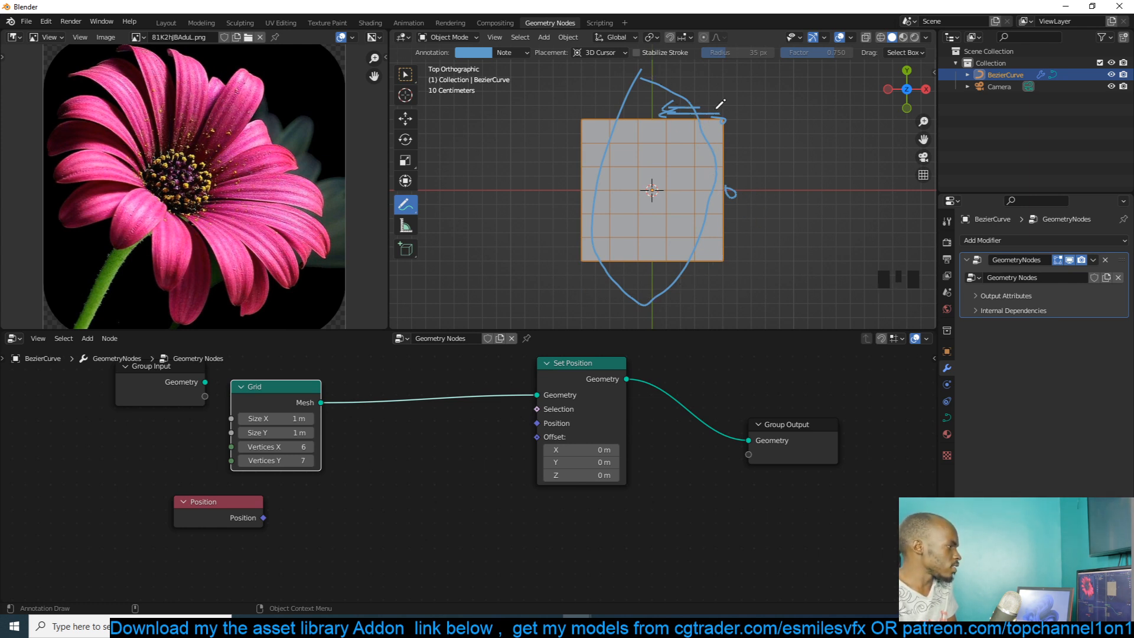
middle_click_drag(589, 375, 554, 474)
scroll(551, 390, "up", 3)
key("shift+a")
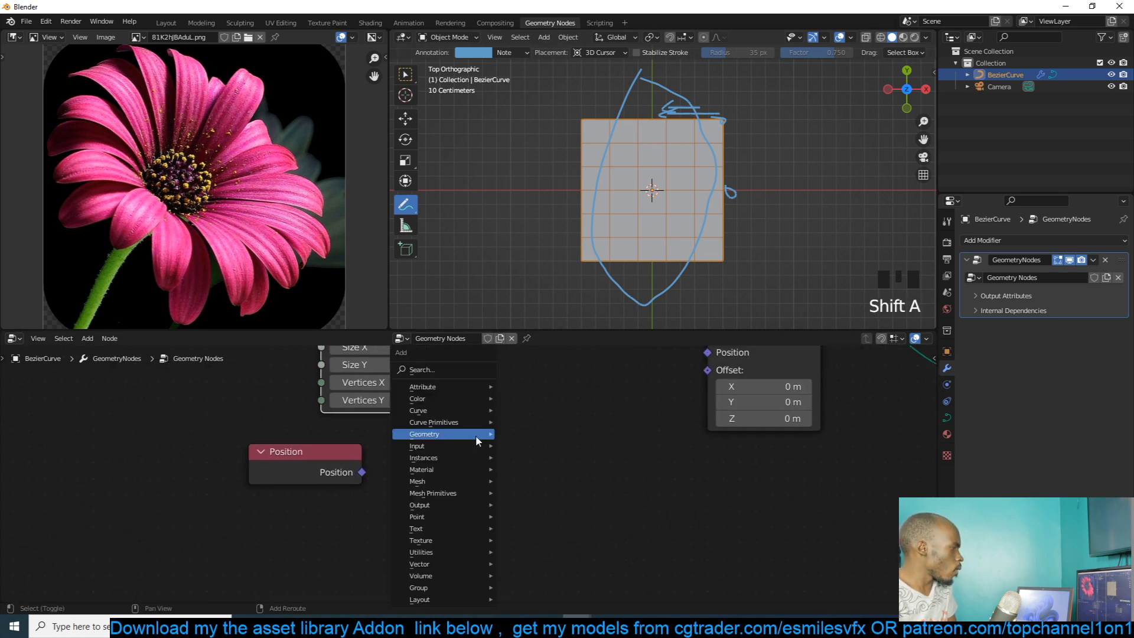
left_click(465, 372)
type("x")
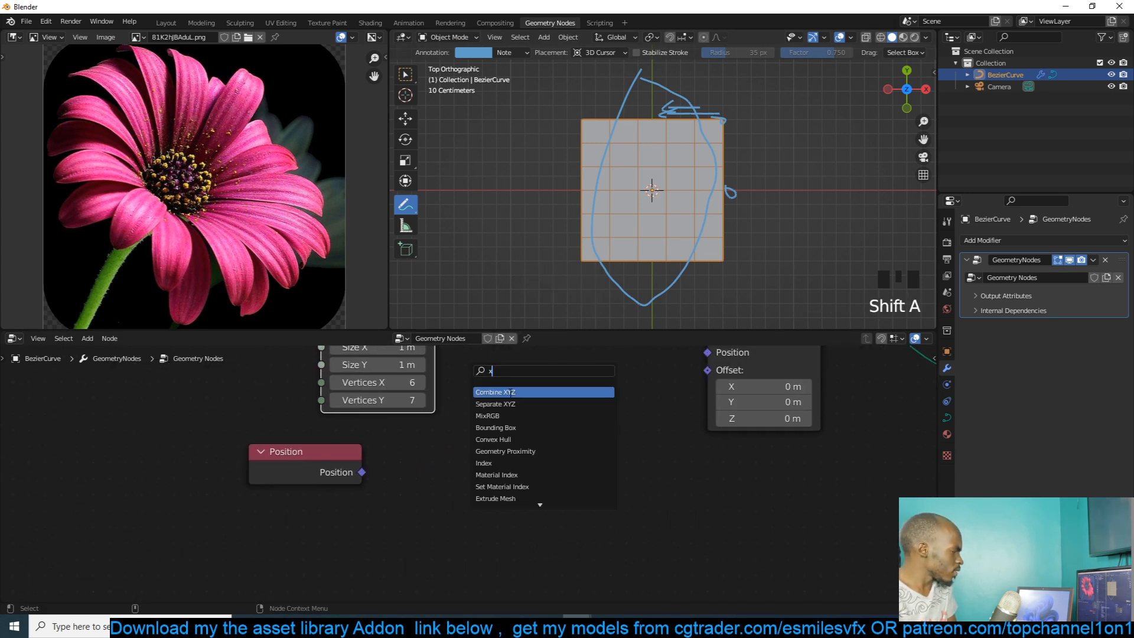
left_click(509, 392)
right_click(562, 429)
- Add a Separate XYZ node, feed the Position output into its Vector input and arrange both nodes farther left
key("shift+a")
left_click(568, 368)
type("x")
left_click(594, 400)
left_click_drag(361, 472, 488, 481)
left_click_drag(533, 438, 431, 487)
left_click_drag(457, 432, 331, 477)
left_click_drag(450, 459, 286, 493)
- Add a Combine XYZ node near Set Position and connect its Vector output to Set Position's Position input
left_click(565, 391)
key("shift+a")
left_click(551, 372)
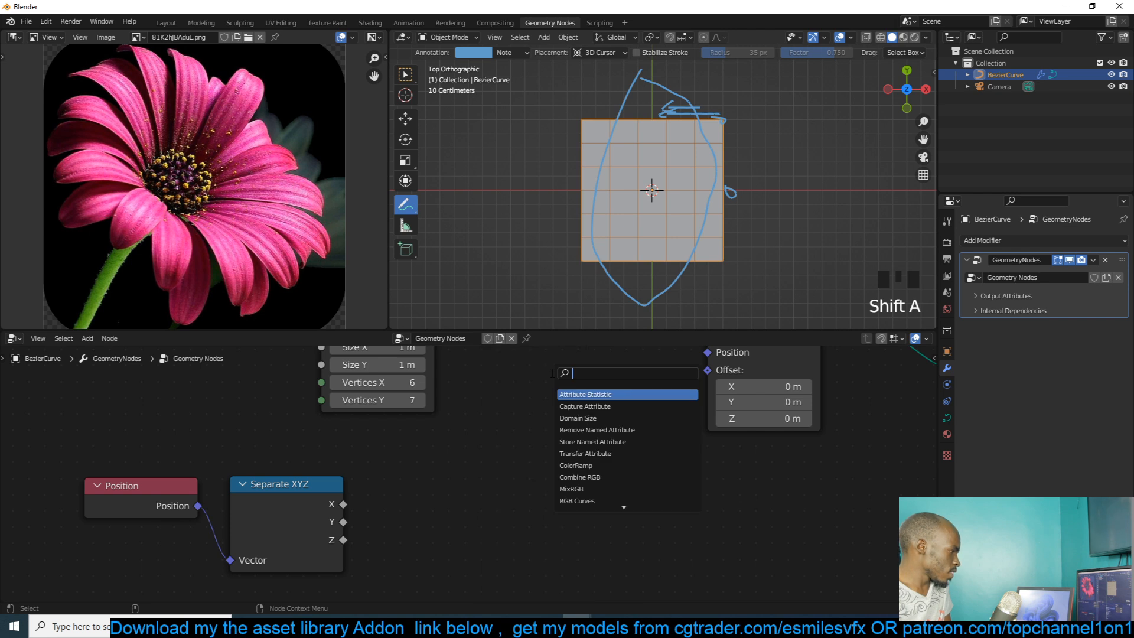
type("x")
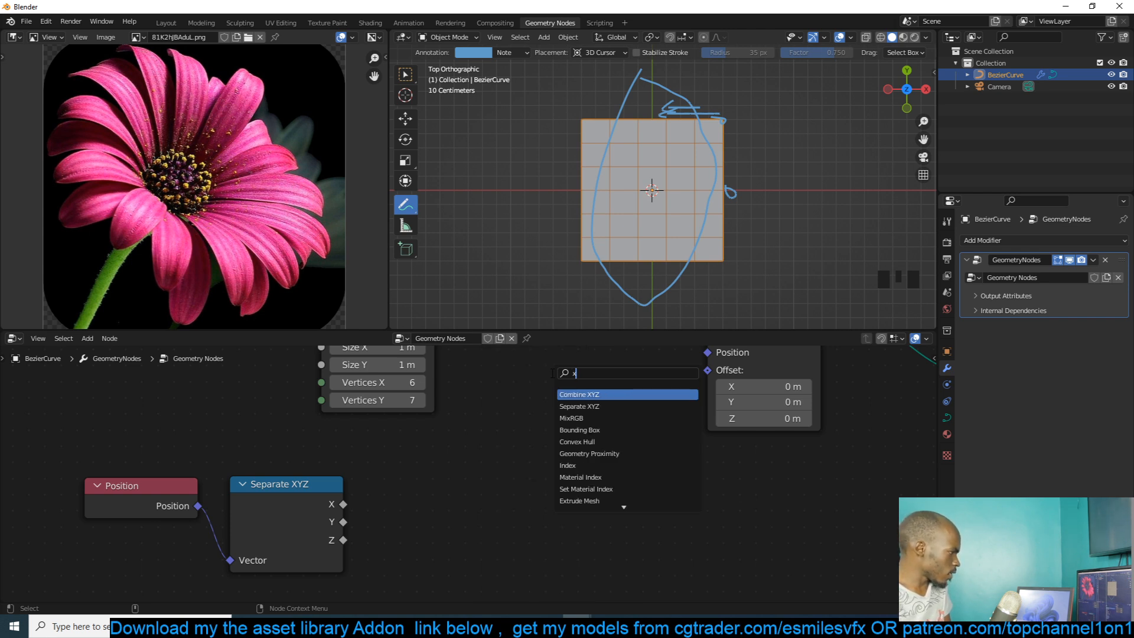
key("Return")
left_click(587, 432)
left_click_drag(632, 439, 708, 434)
- Connect the X, Y and Z outputs of Separate XYZ to the matching inputs of Combine XYZ
middle_click_drag(383, 549, 433, 505)
left_click_drag(394, 544, 466, 522)
left_click_drag(568, 501, 570, 499)
left_click_drag(393, 561, 570, 518)
left_click_drag(394, 579, 570, 535)
- Feed the Y output of Separate XYZ into the X input of Combine XYZ to shear the grid
scroll(708, 142, "up", 2)
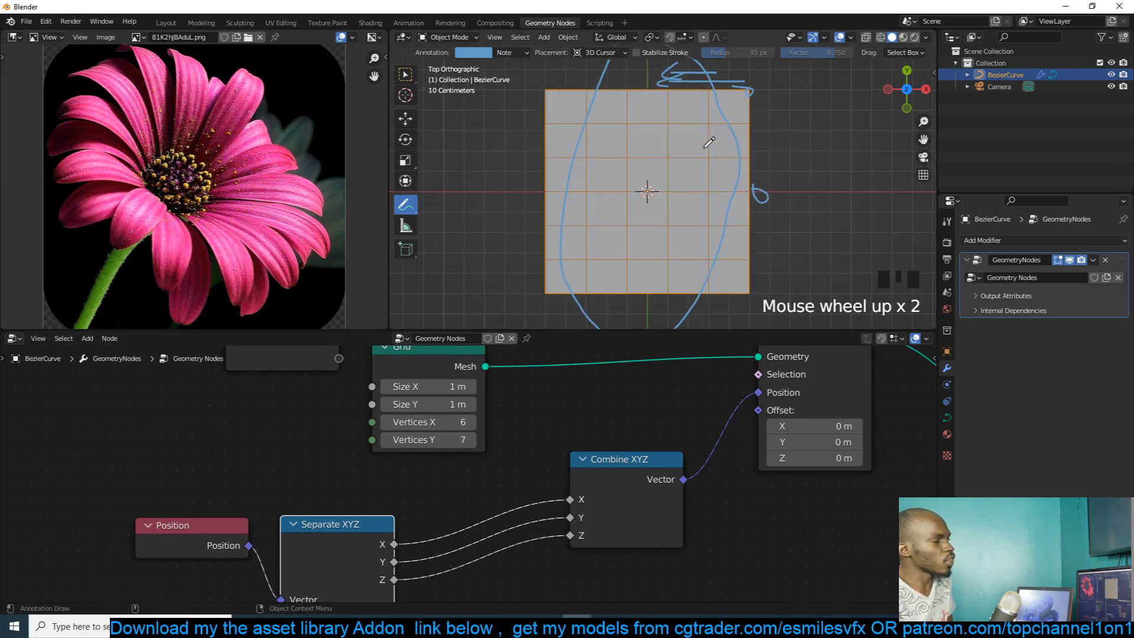
scroll(708, 142, "down", 2)
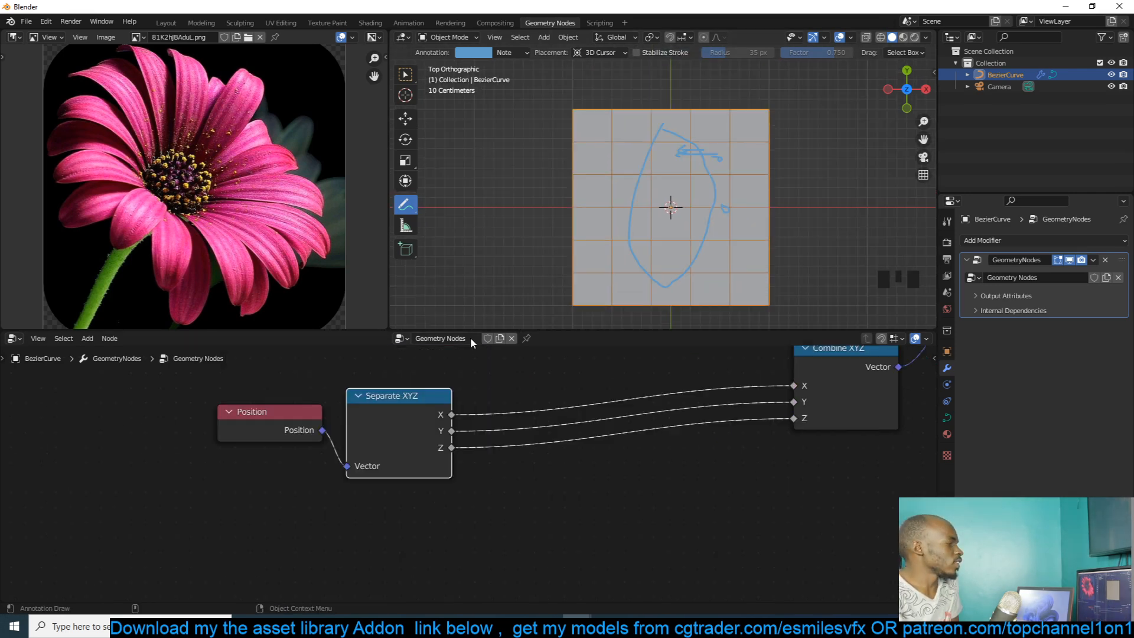
middle_click_drag(666, 97, 675, 134)
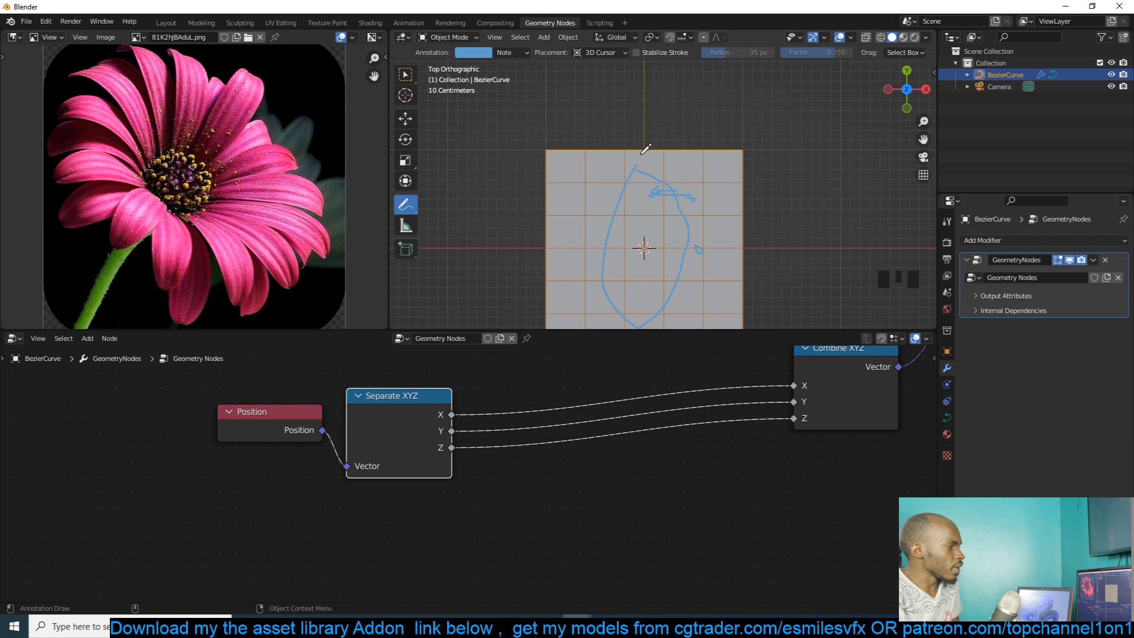
scroll(502, 378, "up", 1)
middle_click_drag(467, 444, 387, 444)
left_click_drag(371, 432, 742, 382)
scroll(695, 123, "down", 2)
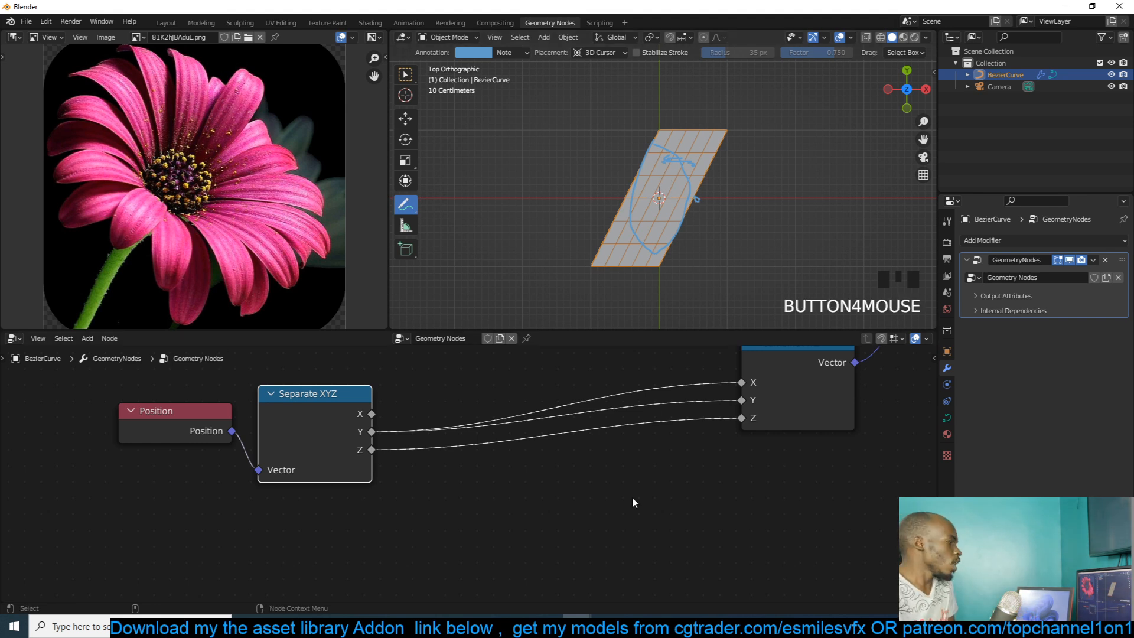
- Add a Float Curve node below the Combine XYZ node
middle_click_drag(611, 513, 648, 477)
key("shift+a")
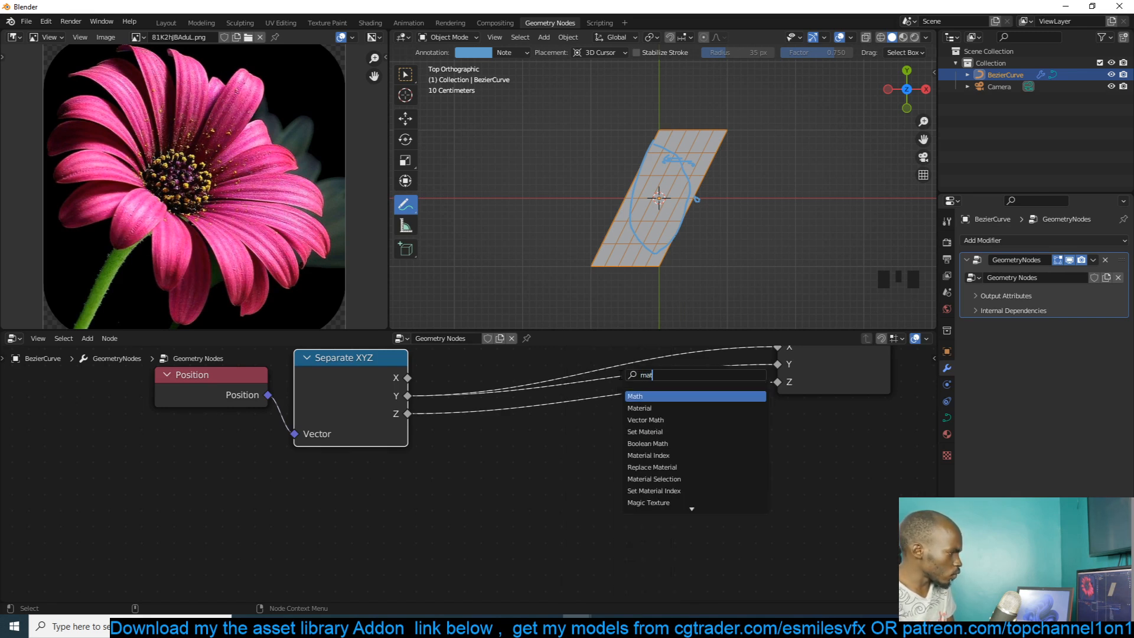
key("shift+a")
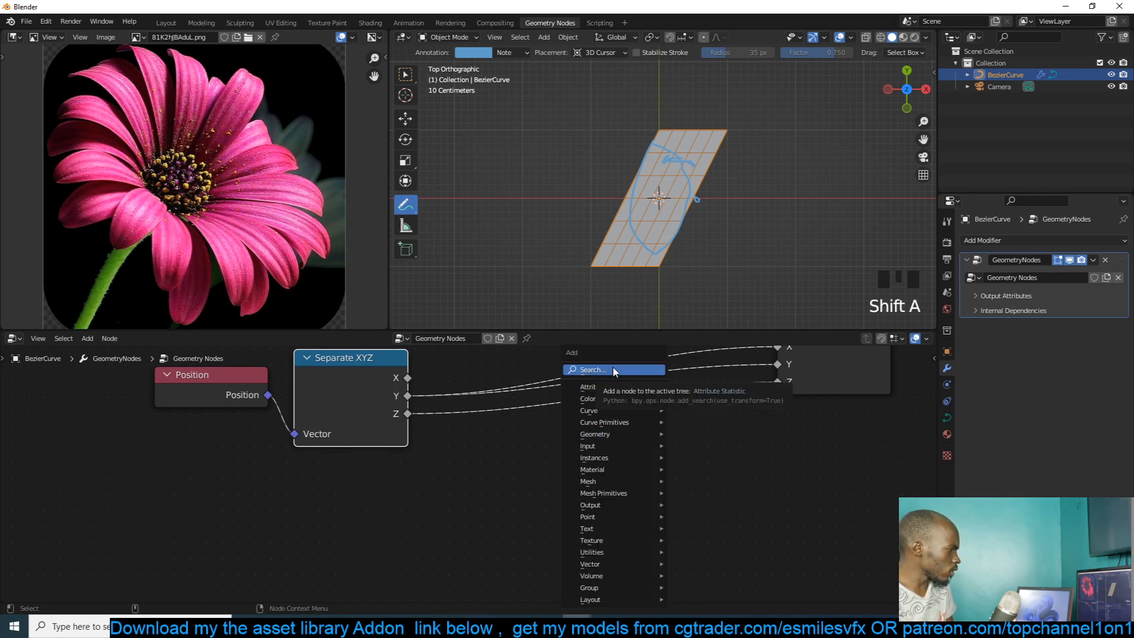
type("flo")
left_click(676, 388)
left_click(713, 457)
- Route Separate XYZ's Y output into the Float Curve's Value input and its Value output into Combine XYZ's X input
scroll(712, 457, "down", 2)
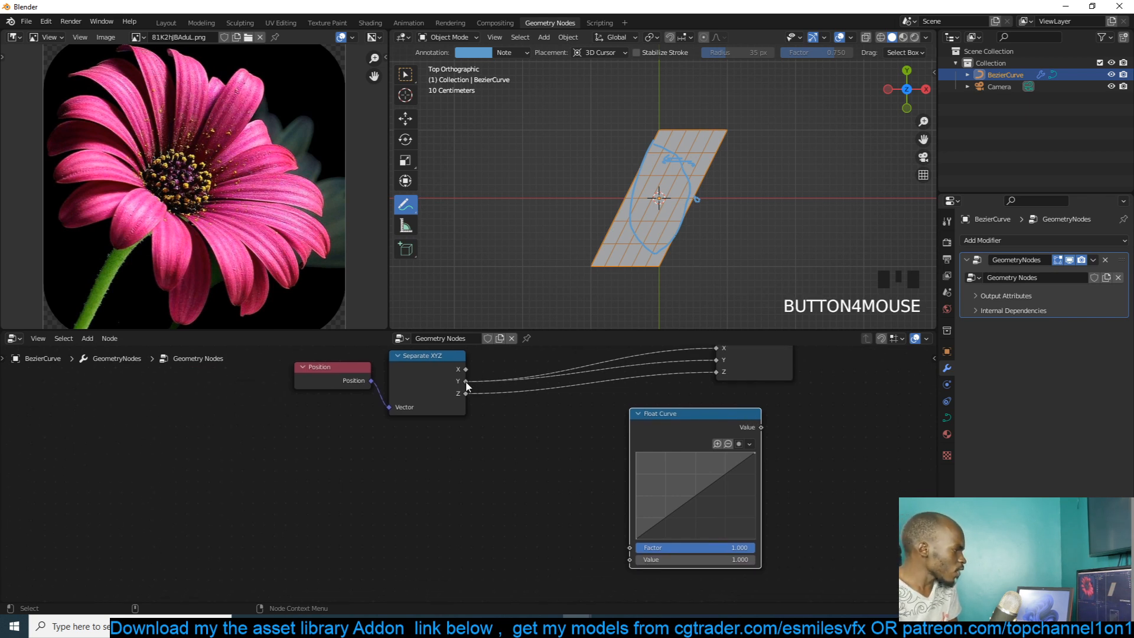
left_click_drag(466, 381, 631, 558)
middle_click_drag(792, 433, 717, 498)
left_click_drag(676, 493, 639, 415)
- Add a control point at about 0.218, 0.719 on the Float Curve and shift the node slightly left
middle_click_drag(600, 474, 663, 430)
left_click_drag(683, 515, 649, 498)
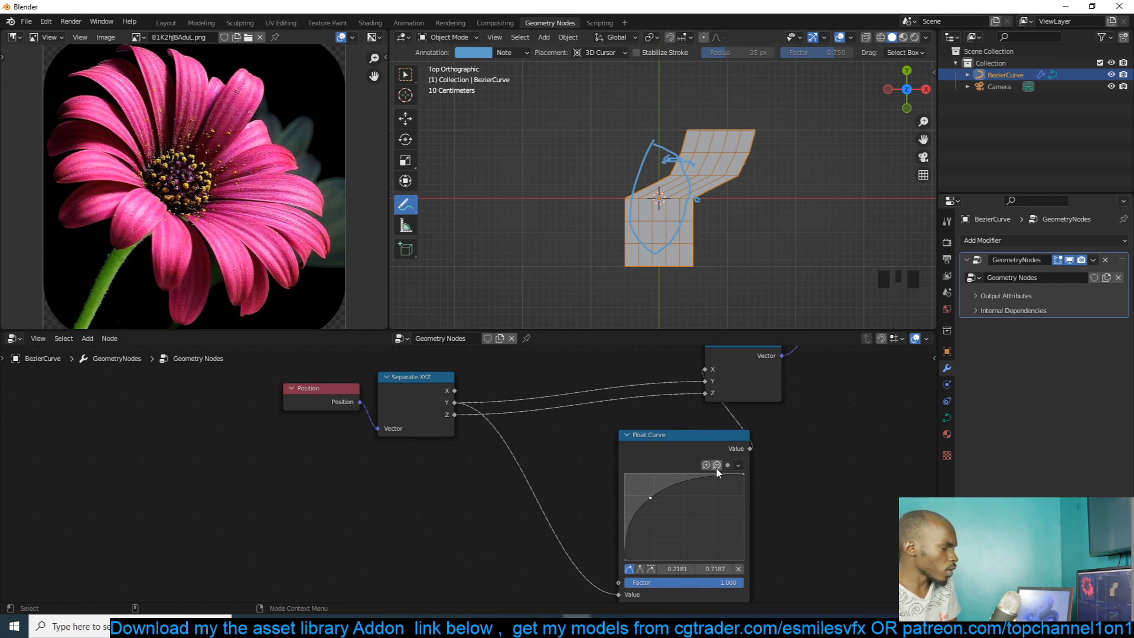
left_click_drag(671, 444, 639, 443)
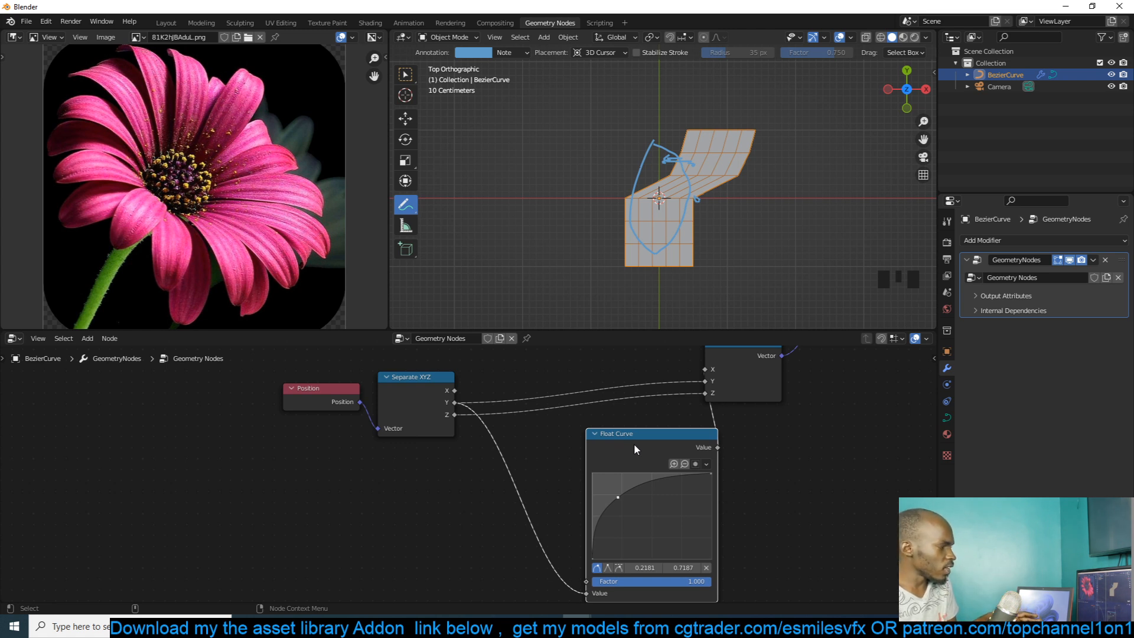
middle_click_drag(646, 466, 574, 465)
- Sketch annotation marks beside the lower right corner of the deformed grid and erase them
mouse_move(753, 235)
left_mouse_down()
mouse_move(755, 262)
mouse_move(705, 274)
left_mouse_up()
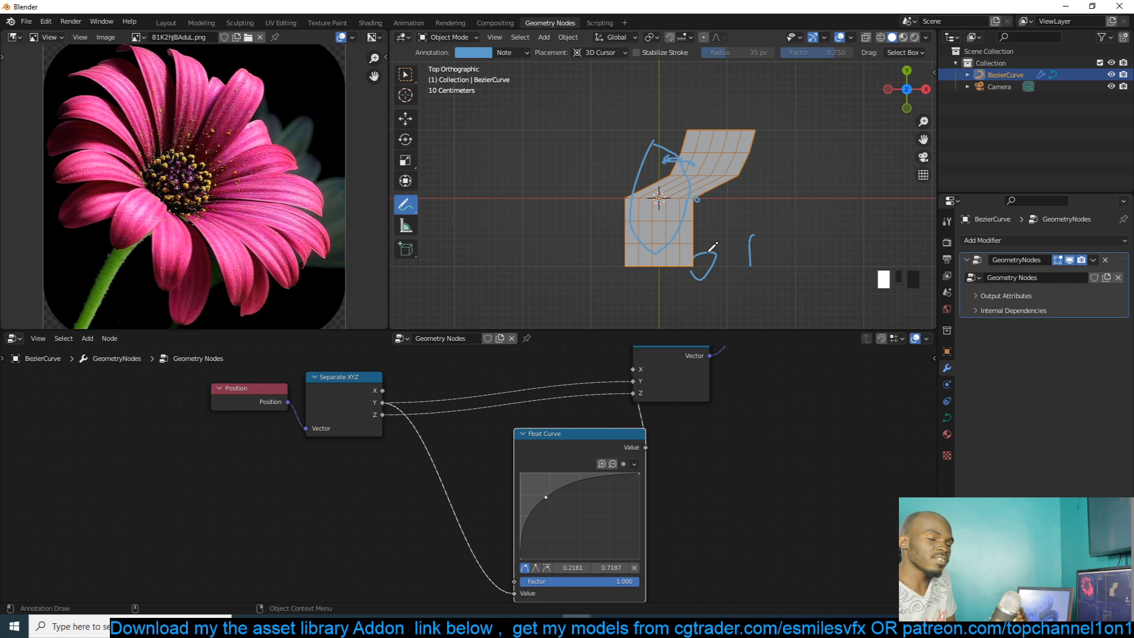
scroll(685, 195, "up", 1)
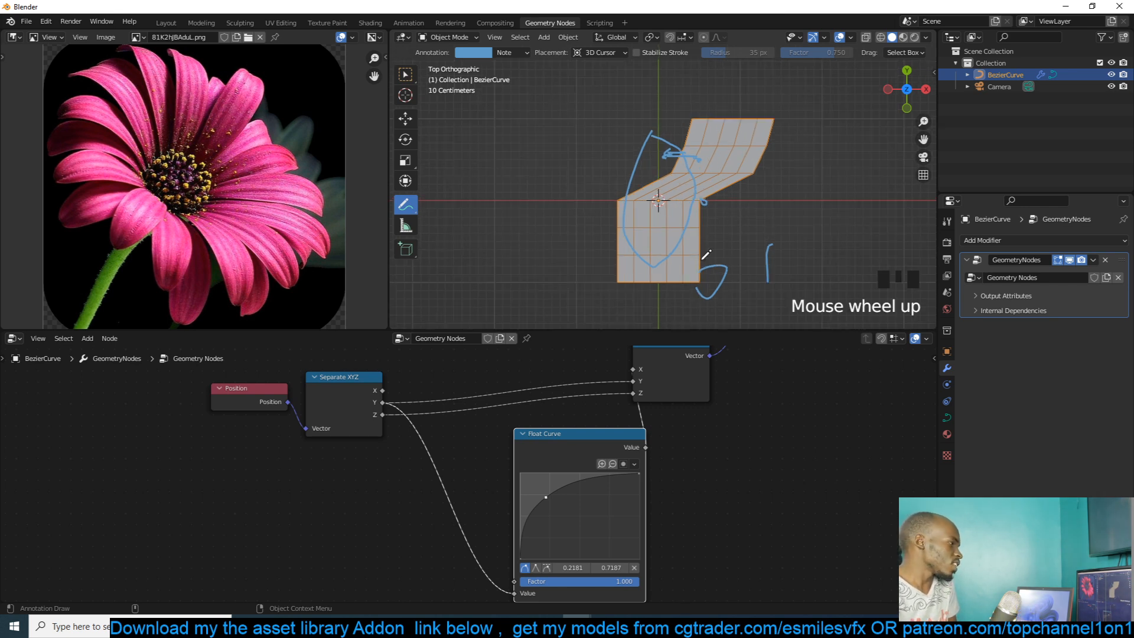
scroll(779, 251, "up", 3)
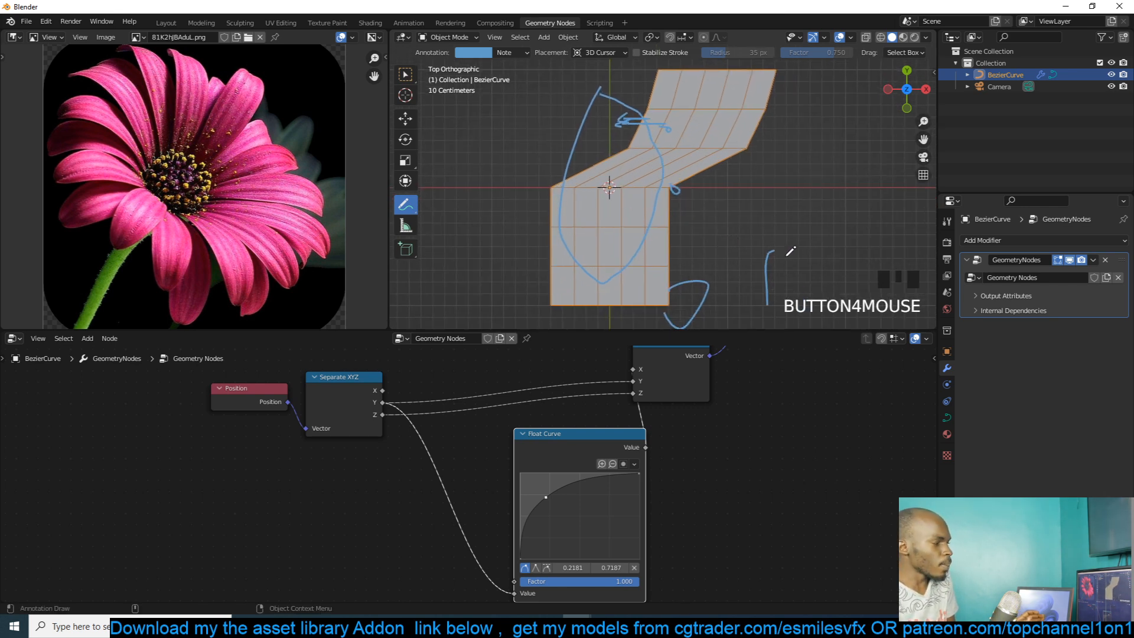
scroll(779, 257, "down", 1)
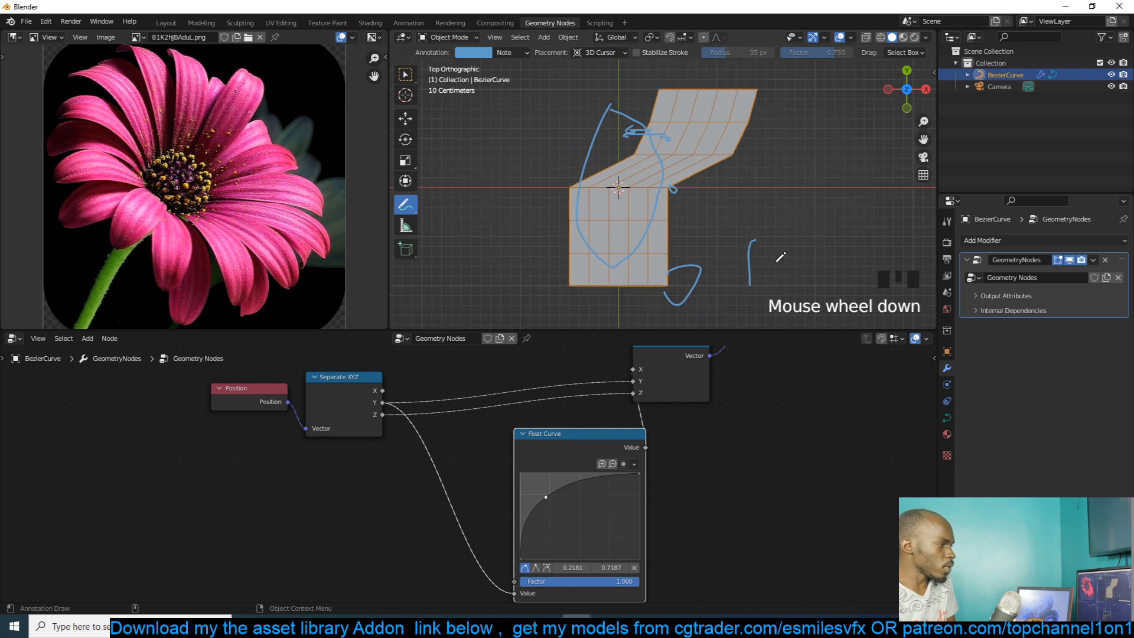
left_click_drag(759, 263, 668, 276, "ctrl")
- Move the Grid node farther left to make room between it and the Set Position node
scroll(688, 504, "left", 2)
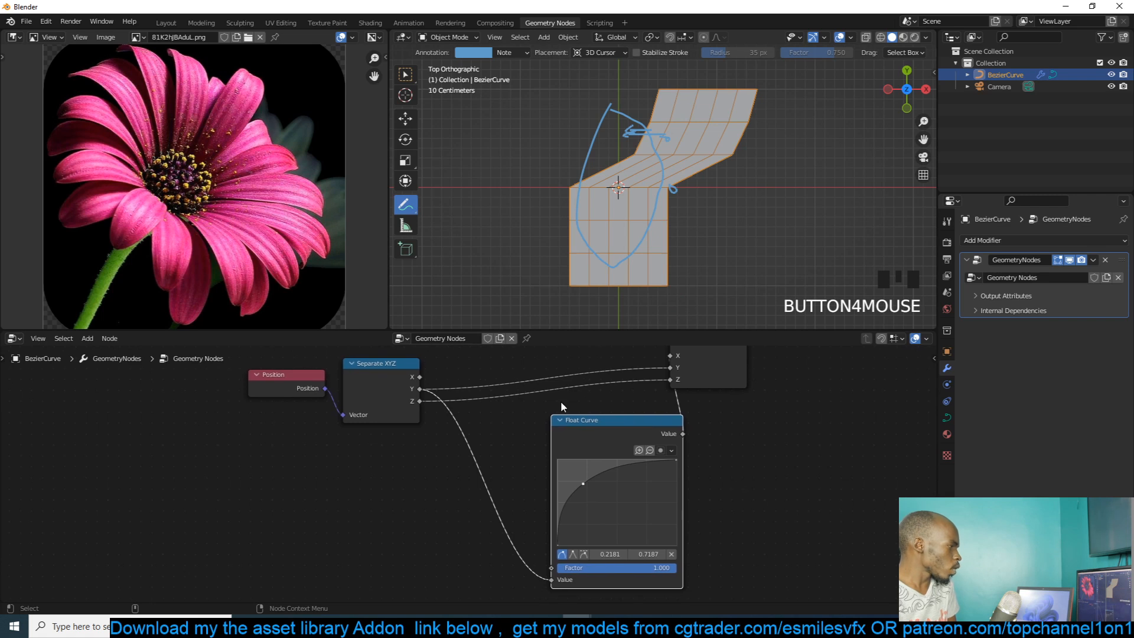
scroll(574, 413, "down", 4)
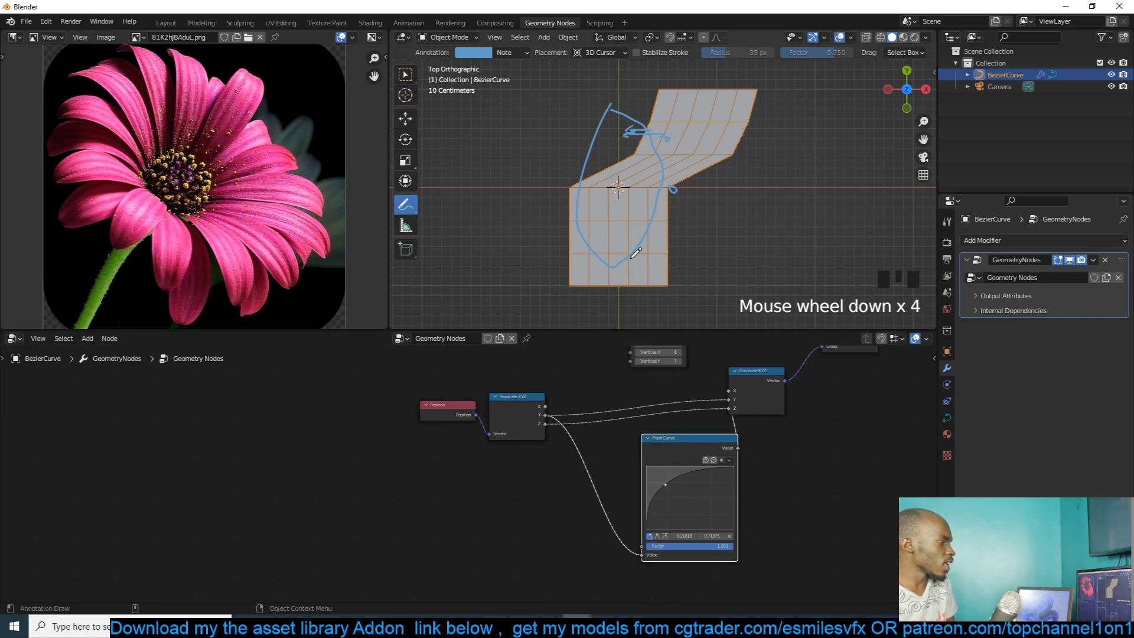
scroll(636, 269, "left", 1)
middle_click_drag(636, 270, 634, 274, "shift")
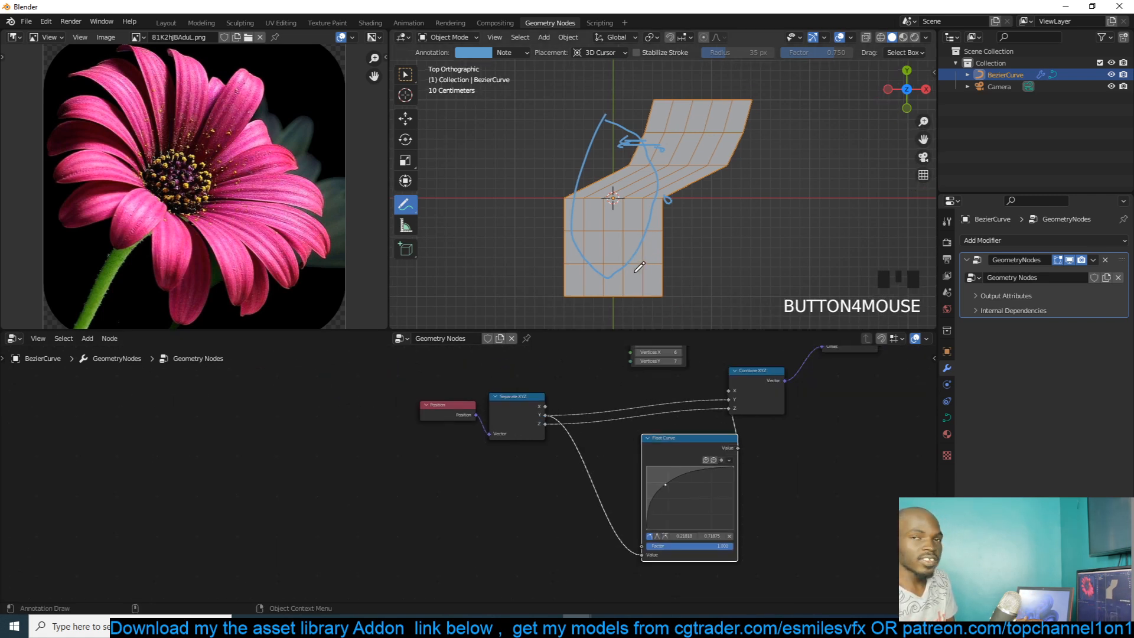
scroll(570, 384, "down", 6)
middle_click_drag(568, 389, 593, 436)
scroll(617, 398, "up", 4)
left_click_drag(615, 397, 469, 412)
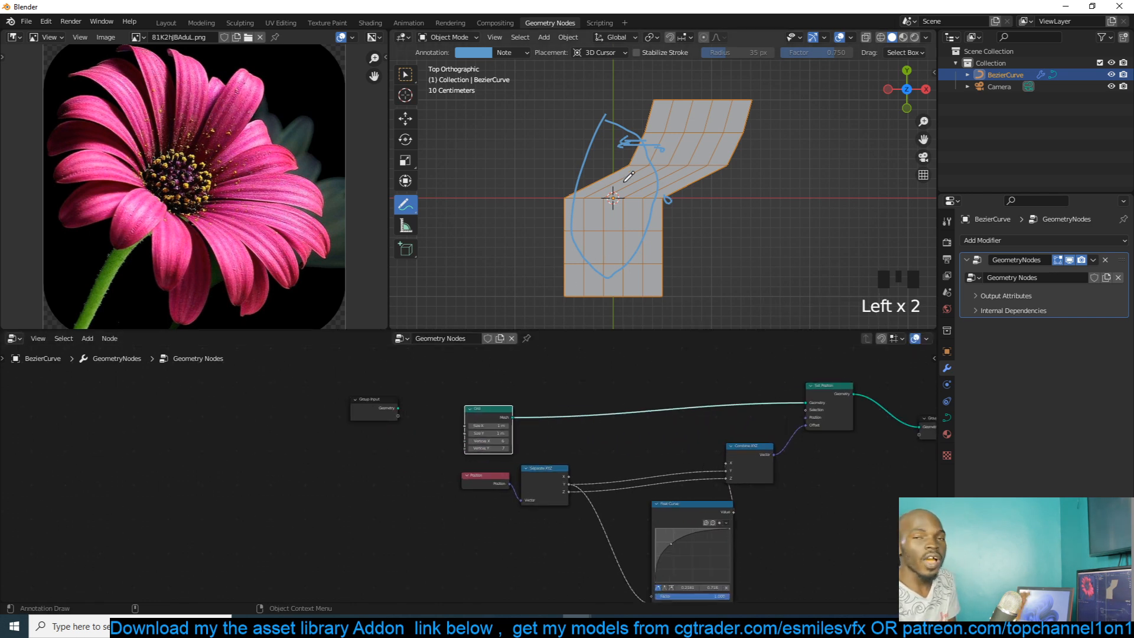
scroll(495, 398, "up", 9)
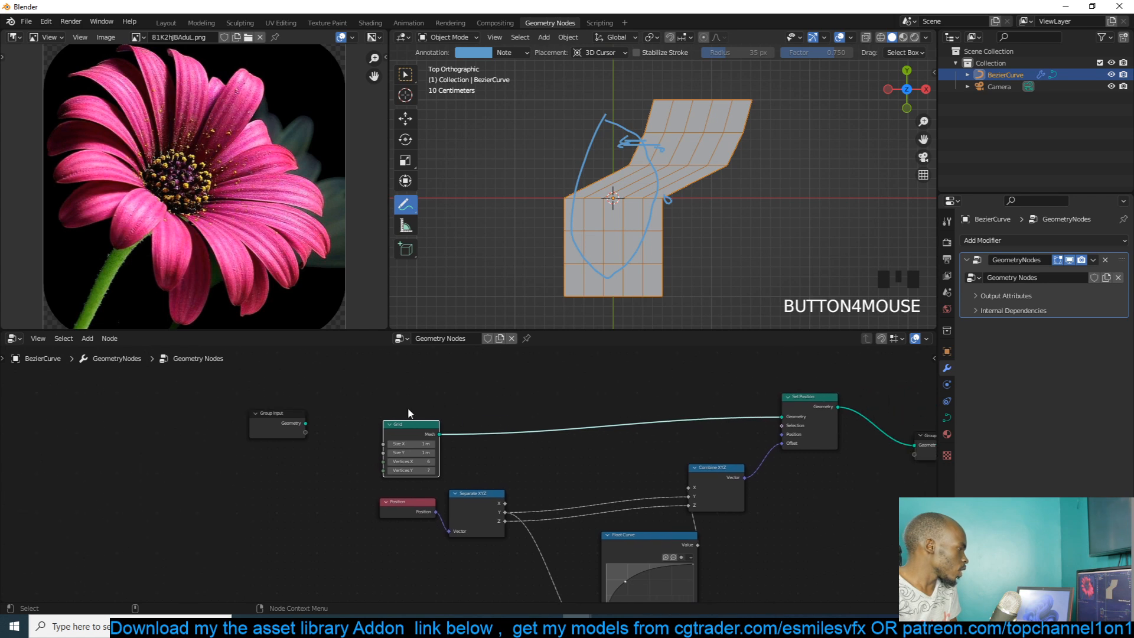
key("shift+a")
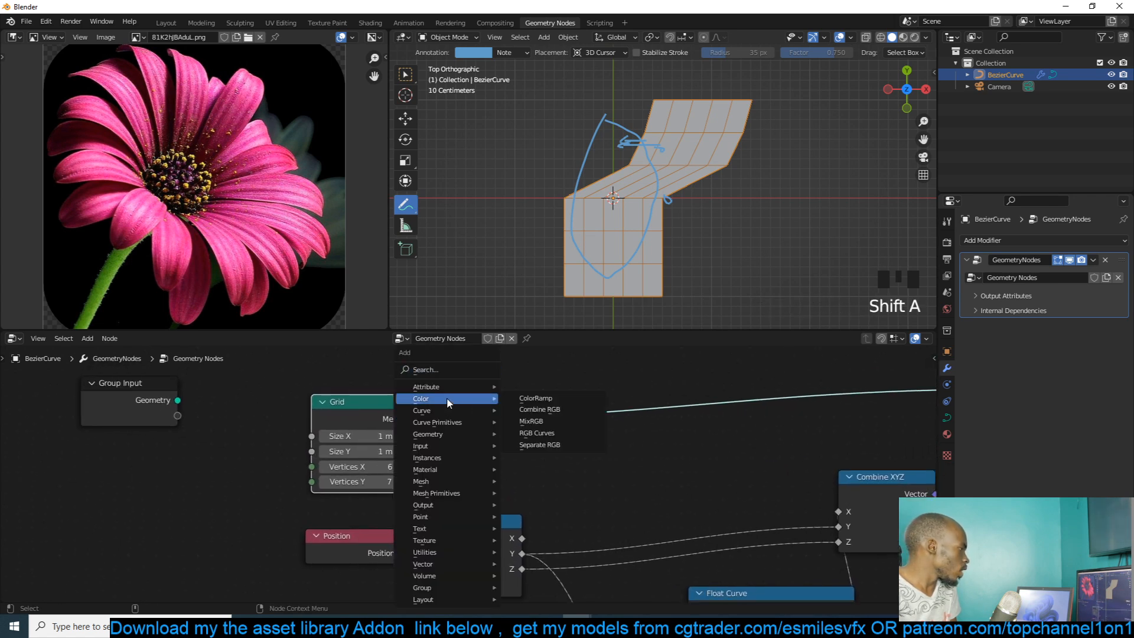
left_click(465, 371)
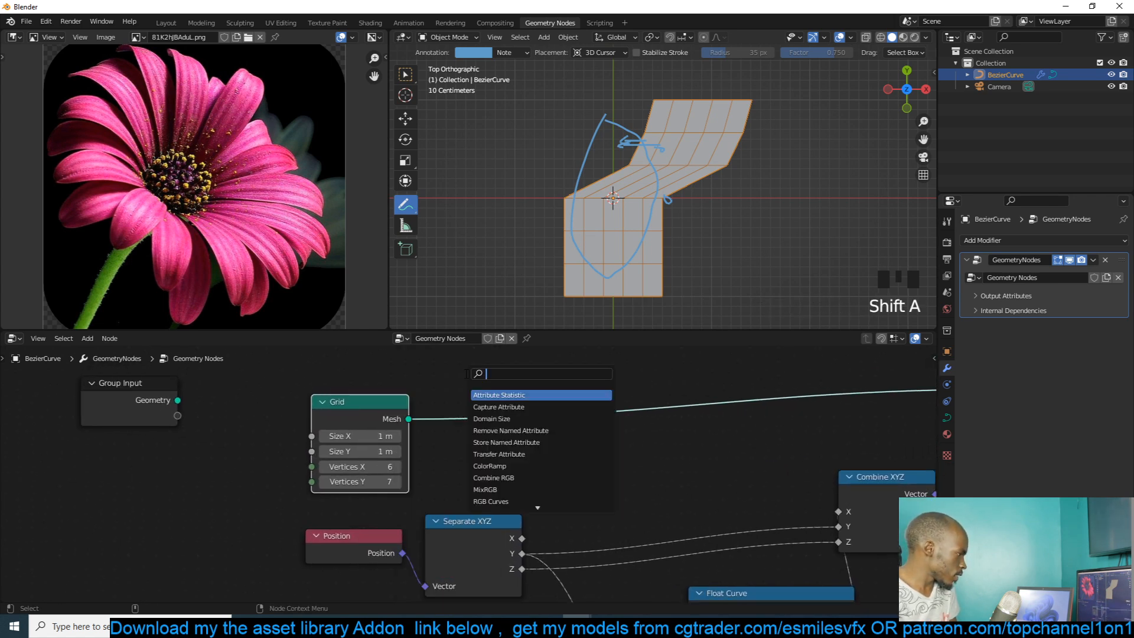
key("Escape")
key("shift+a")
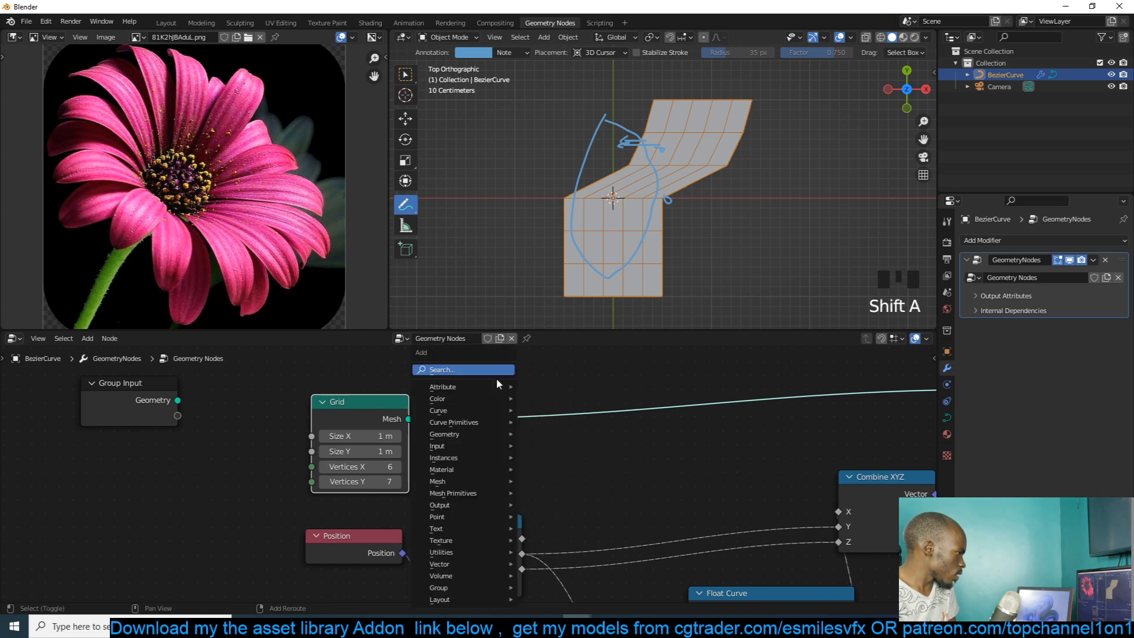
left_click(463, 369)
key("Escape")
key("shift+a")
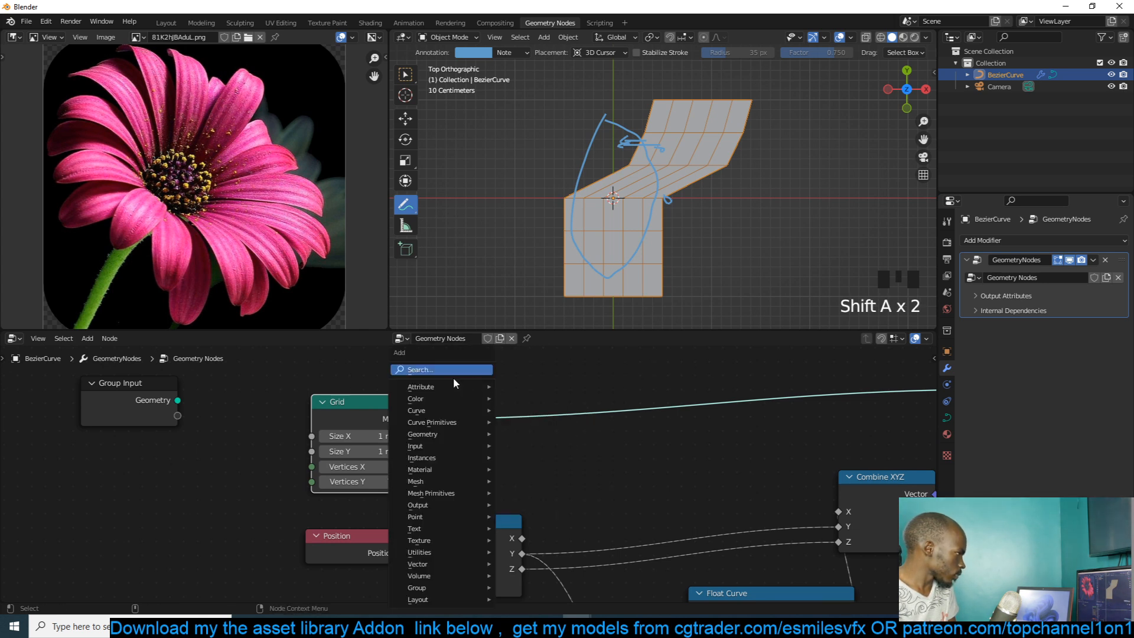
- Insert a second Set Position node on the link between Grid and the existing Set Position, and shift it right
key("shift+a")
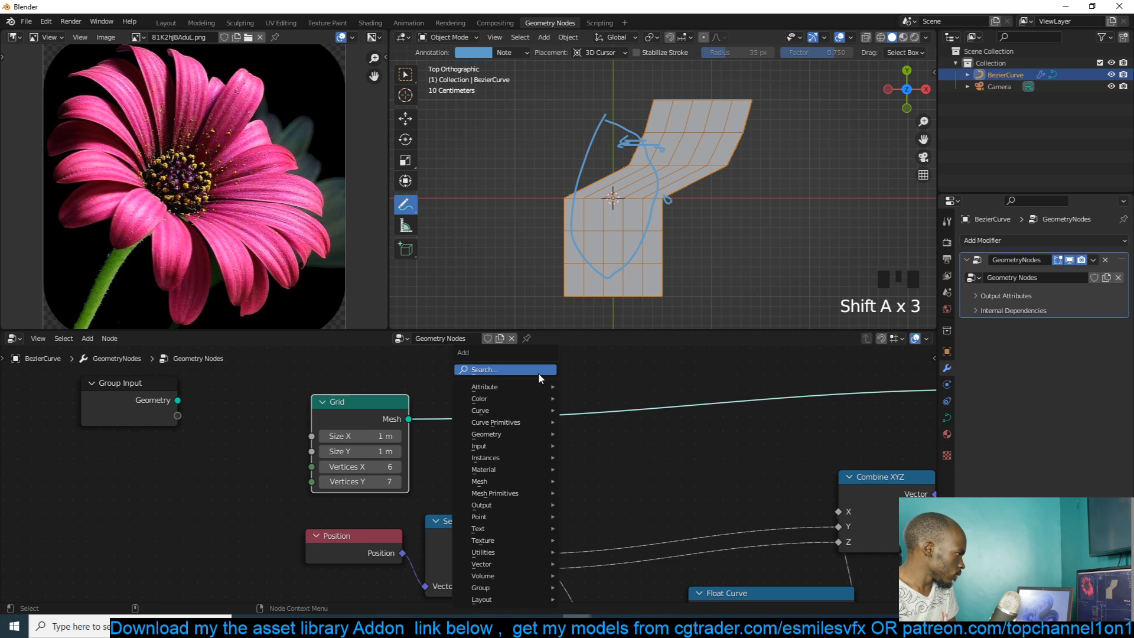
left_click(538, 372)
type("set")
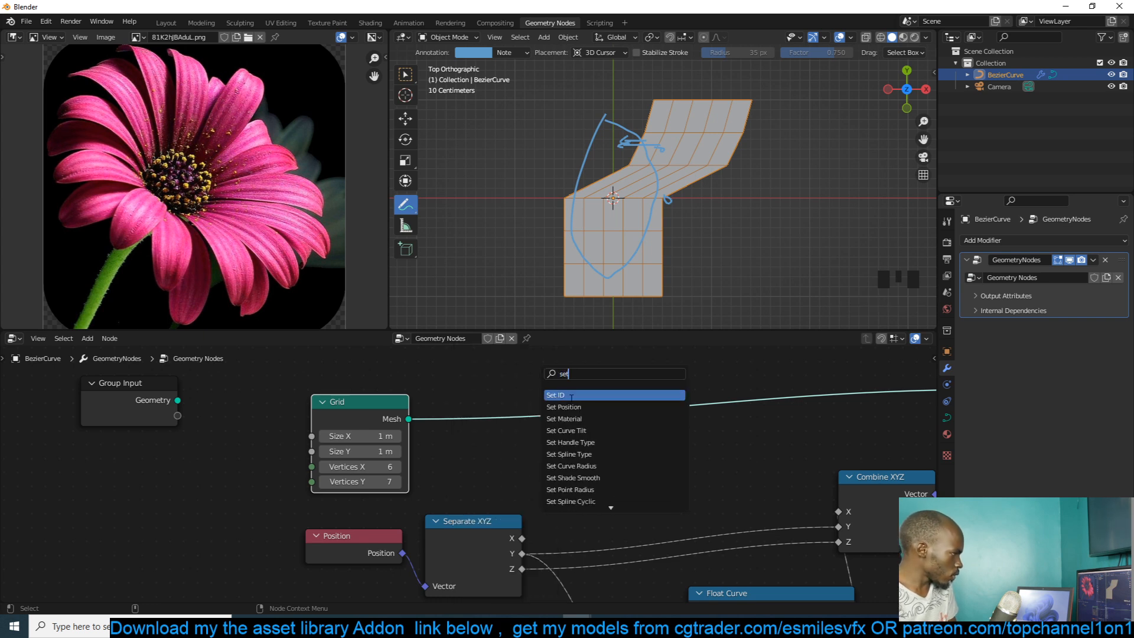
left_click(566, 407)
scroll(561, 450, "down", 2)
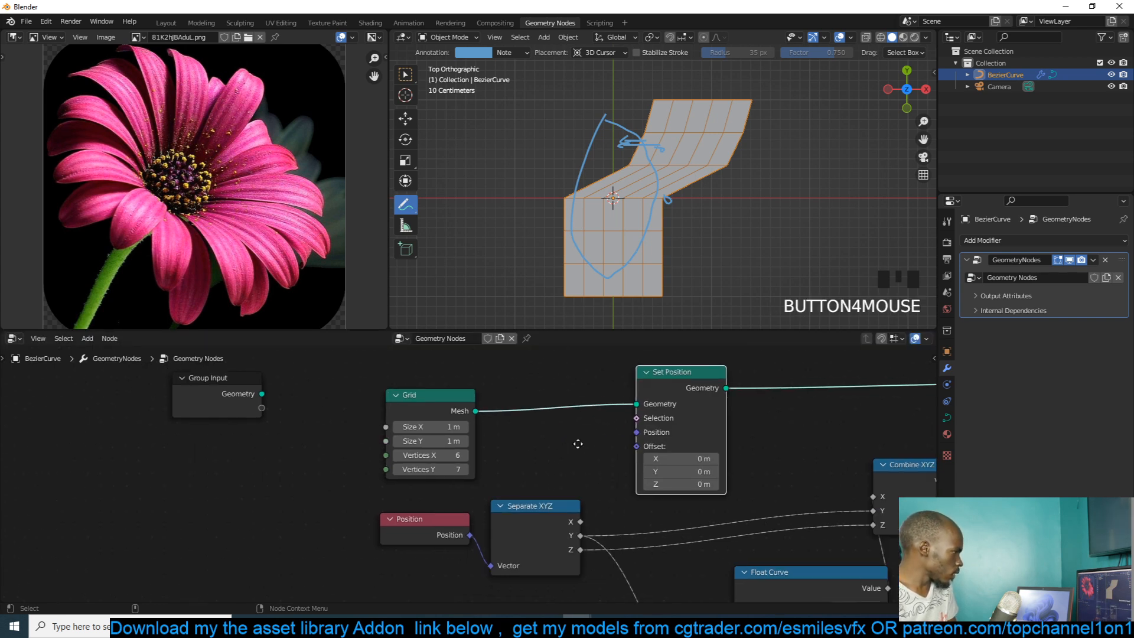
middle_click_drag(562, 450, 606, 436)
left_click_drag(700, 381, 773, 374)
- Move the Position and Separate XYZ nodes together slightly down and left below the Grid node
scroll(575, 459, "down", 4)
left_click_drag(576, 461, 467, 511)
left_click(570, 463)
left_click_drag(570, 464, 450, 538)
left_click(650, 441)
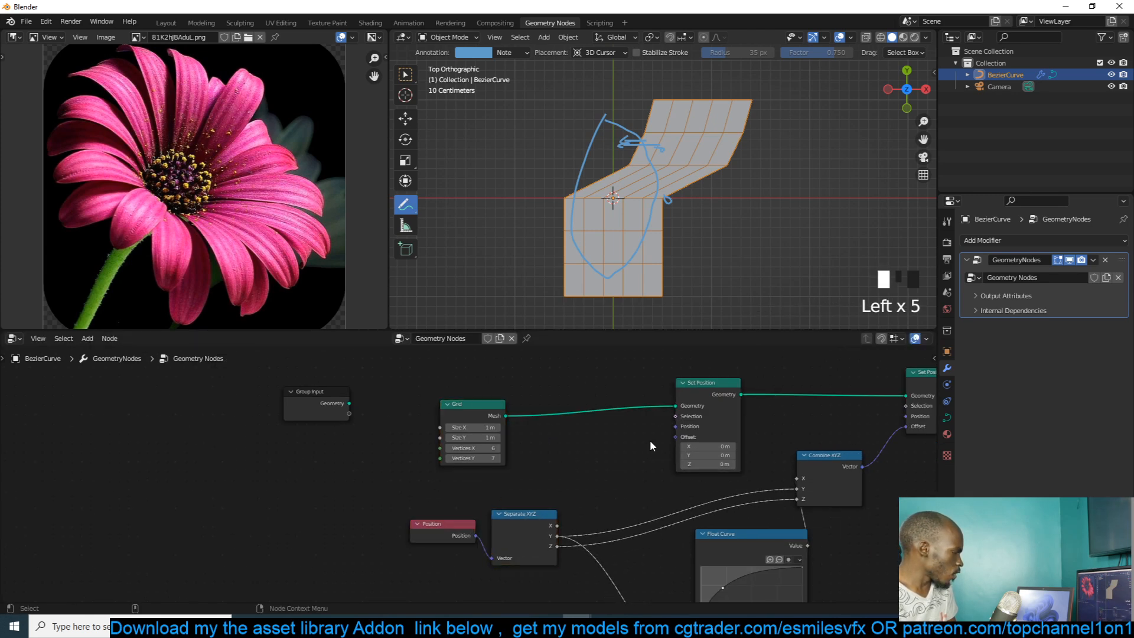
- Inspect the clipping settings of the Float Curve node, including its minimum and maximum X and Y limits
scroll(640, 438, "up", 3)
scroll(647, 364, "down", 8)
middle_click_drag(679, 436, 708, 406)
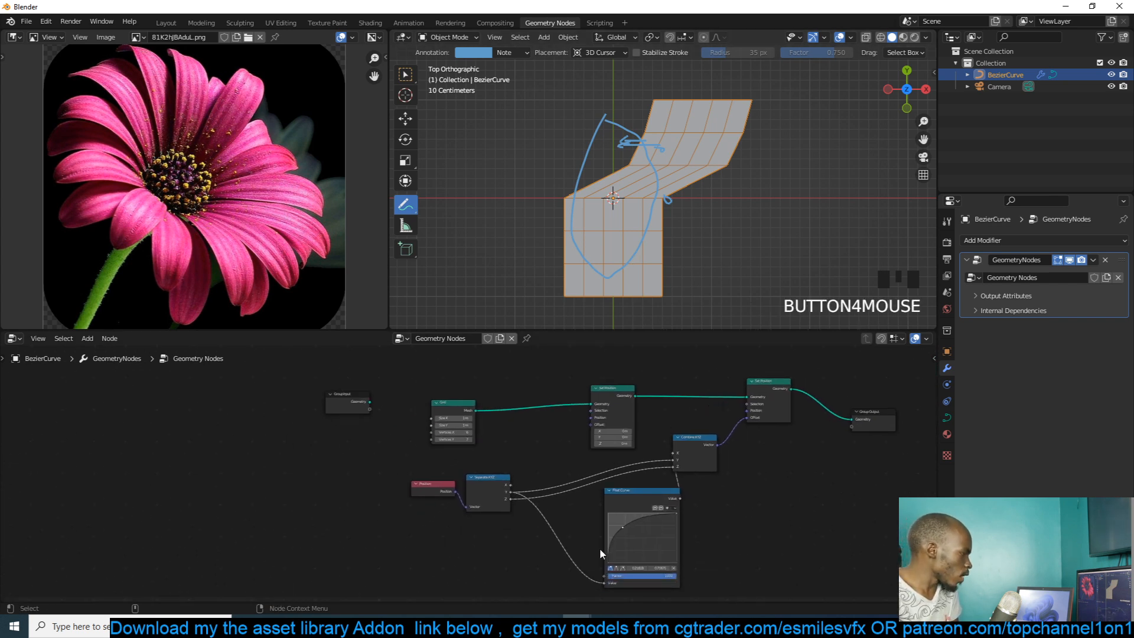
scroll(658, 477, "up", 5)
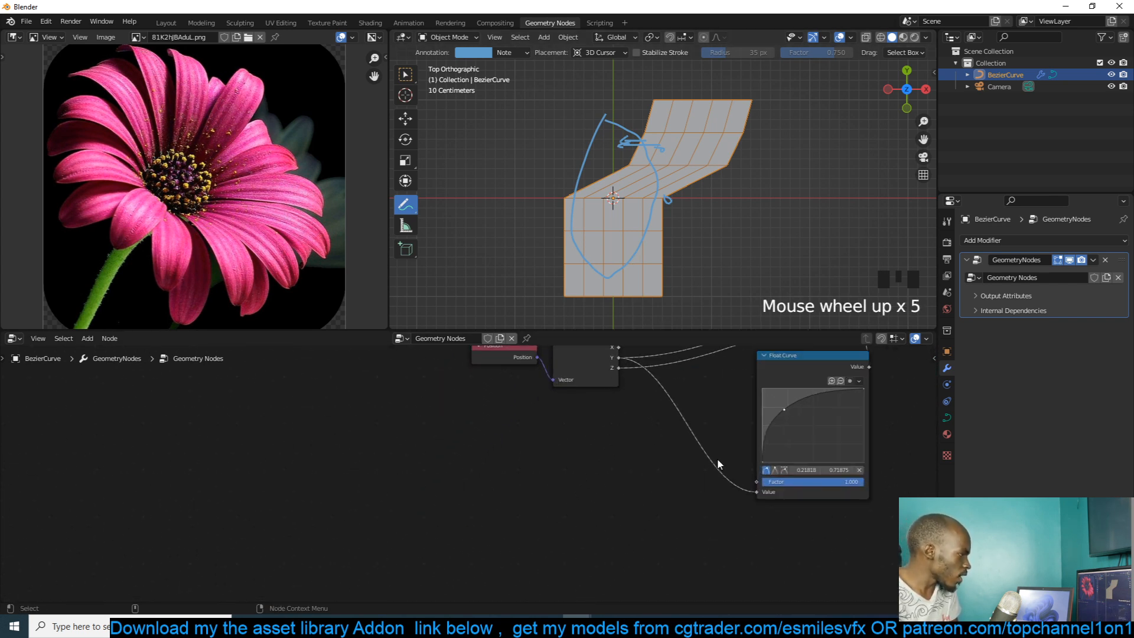
middle_click_drag(769, 440, 655, 474)
scroll(717, 424, "up", 5)
middle_click_drag(789, 413, 558, 414)
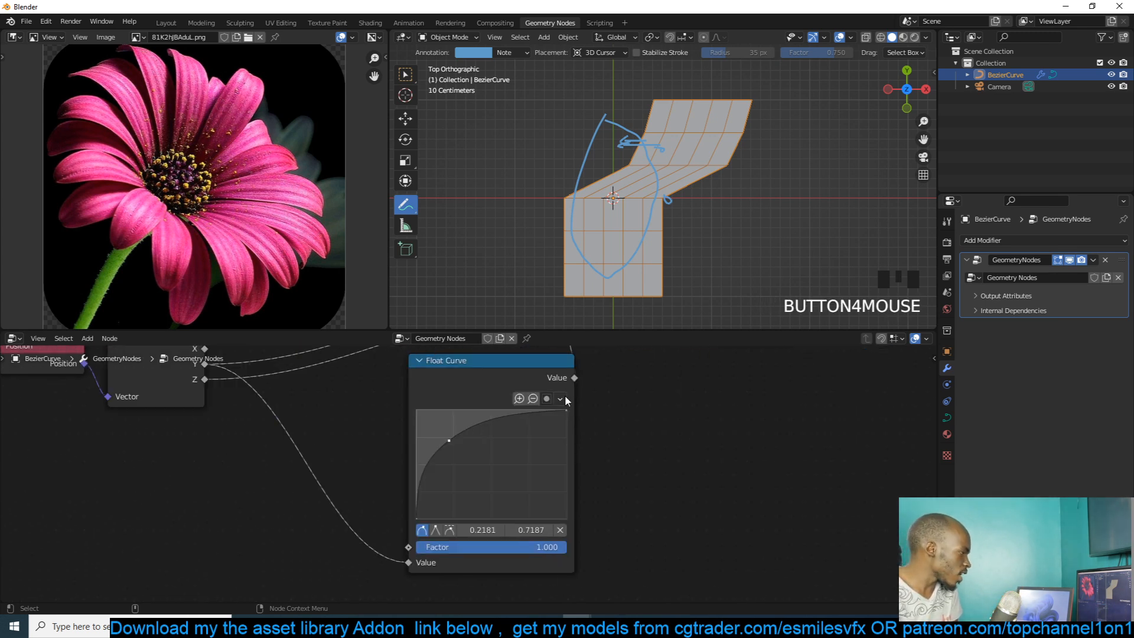
left_click(560, 398)
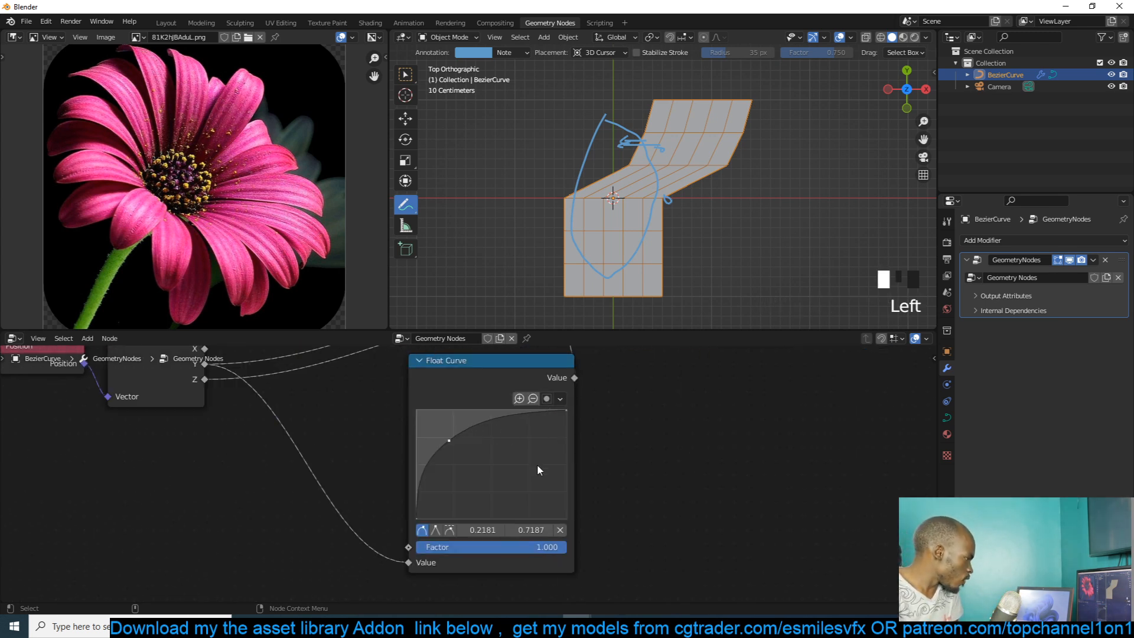
left_click(546, 397)
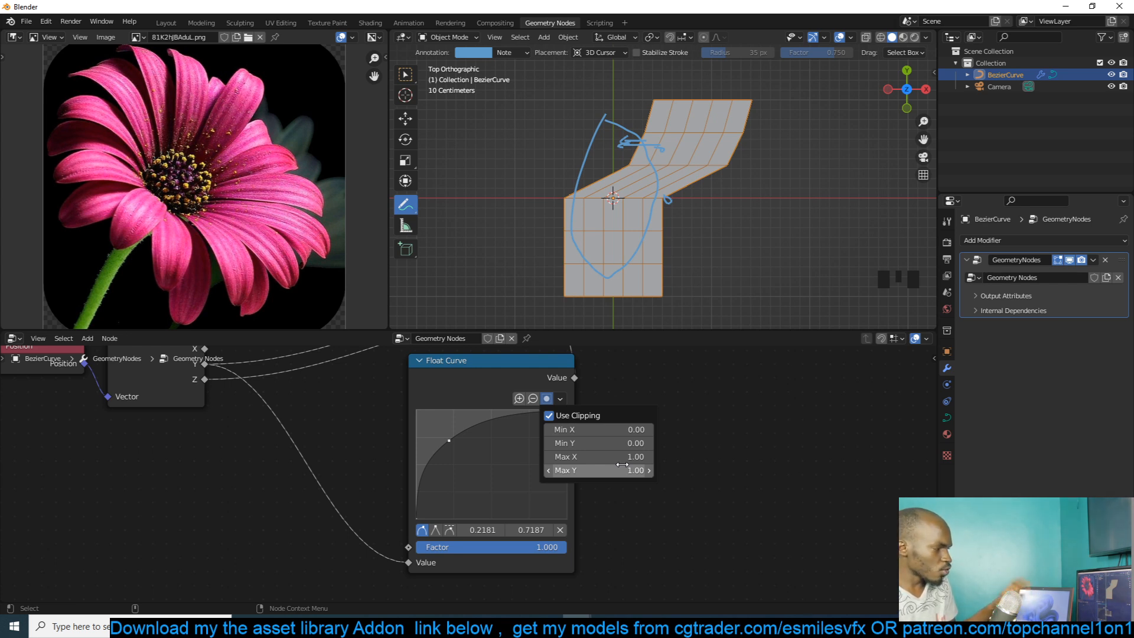
- Set the Y offset of the new Set Position node after Grid to 0.48 m
scroll(478, 423, "down", 4)
middle_click_drag(477, 422, 699, 503)
scroll(669, 409, "up", 3)
middle_click_drag(669, 409, 620, 479)
scroll(625, 484, "down", 1)
scroll(625, 484, "down", 1)
middle_click_drag(649, 432, 597, 461)
scroll(595, 459, "up", 3)
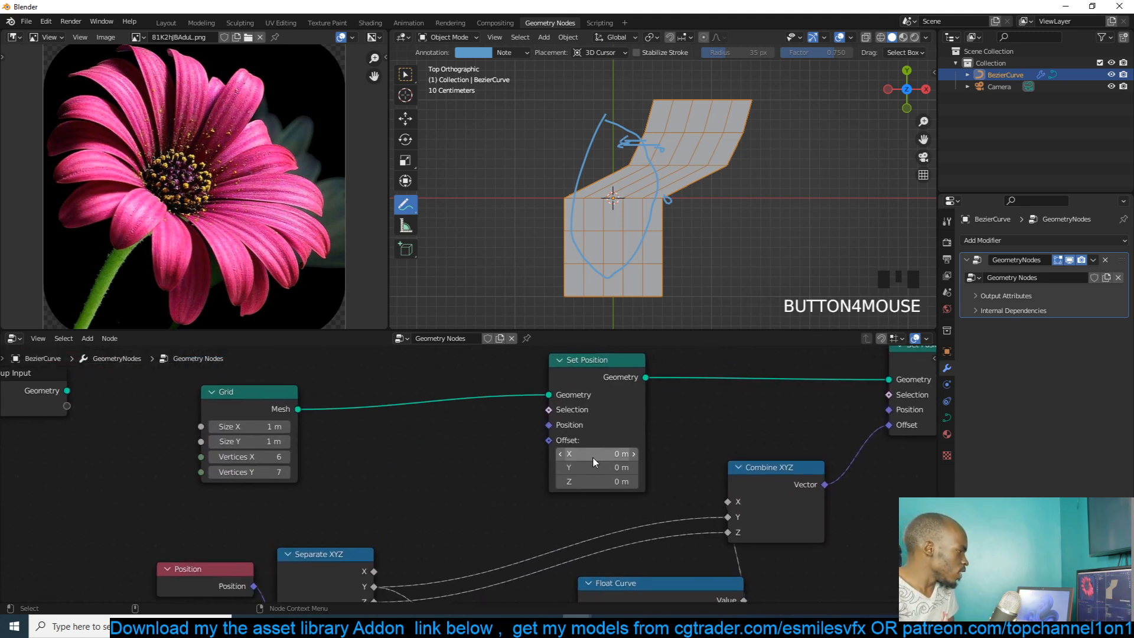
left_click(607, 467)
key("Escape")
left_click_drag(608, 468, 637, 467)
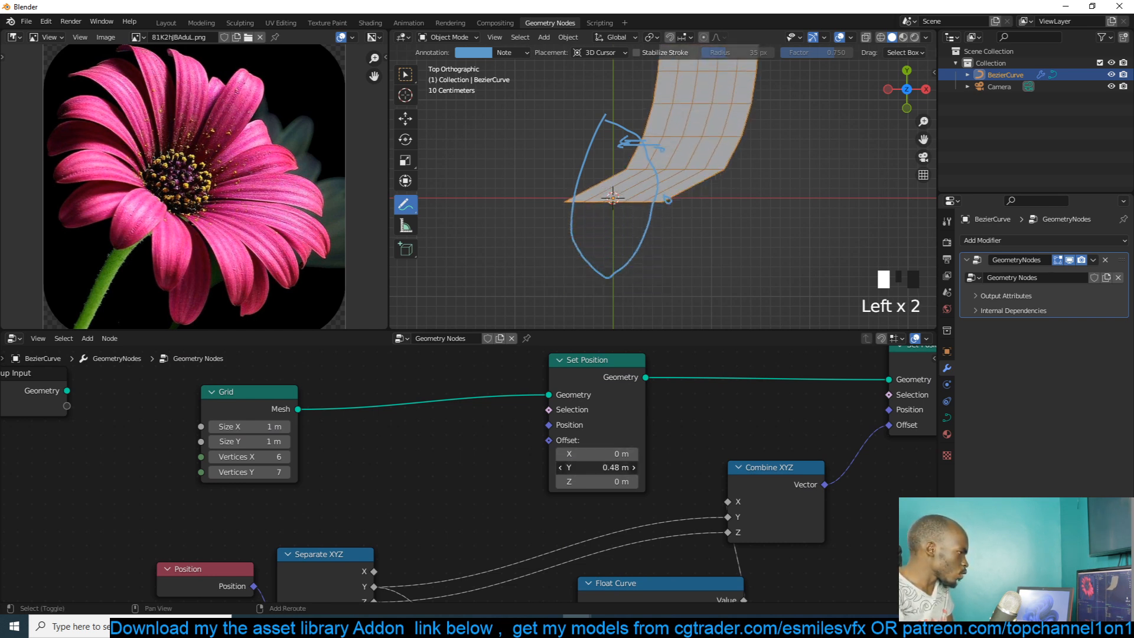
- Set the Y offset of the Set Position node after Grid to 0.5 m
left_click(618, 467)
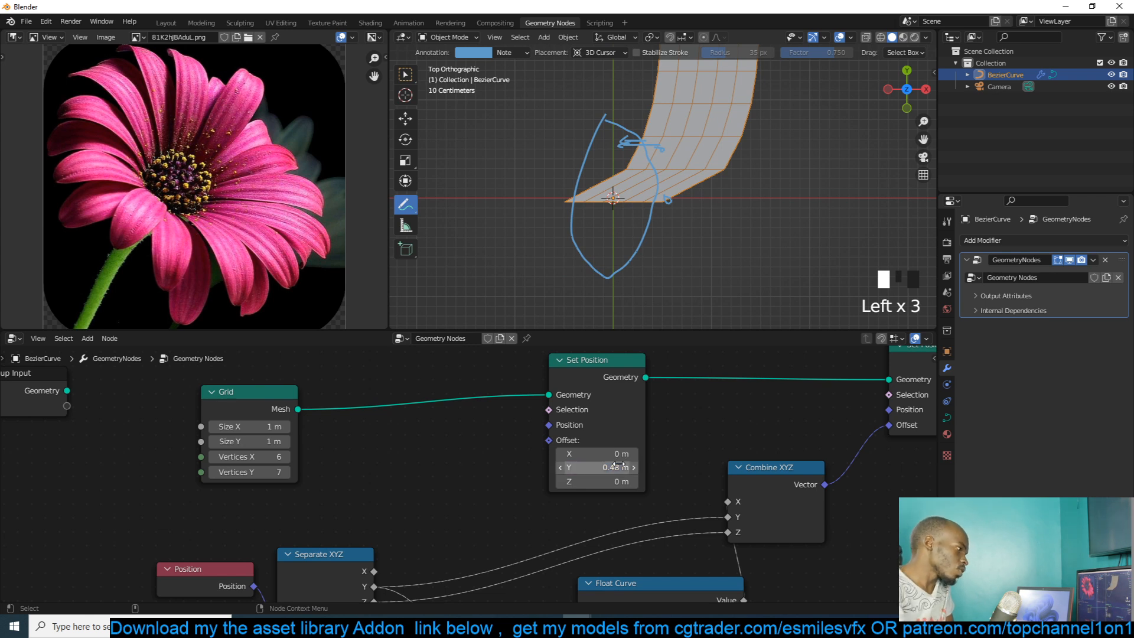
left_click(617, 467)
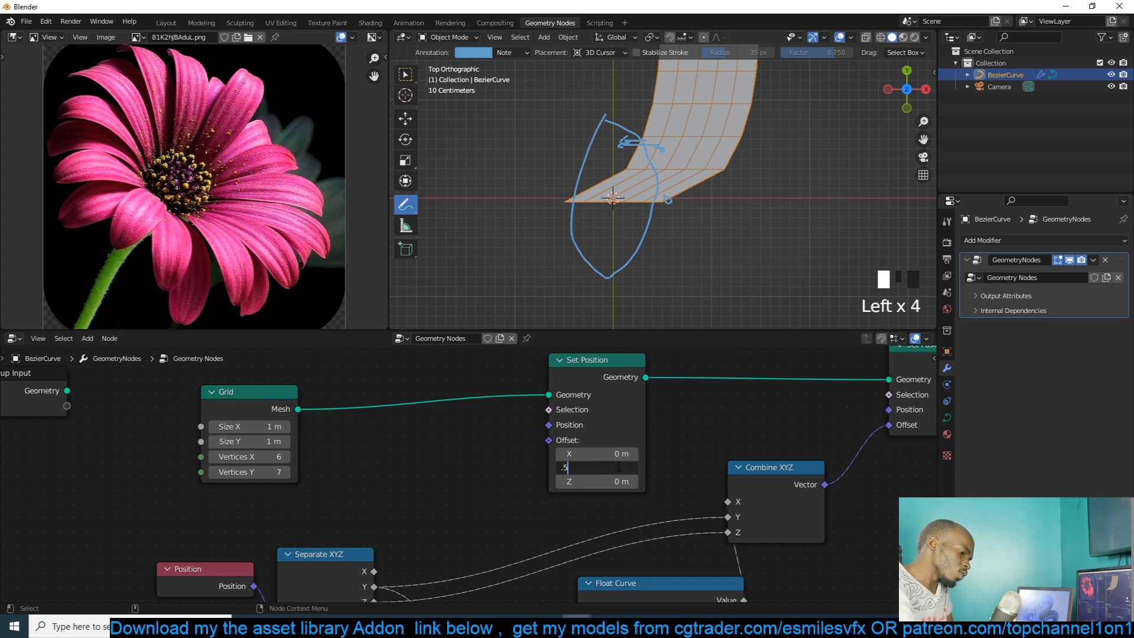
type(".5")
key("Return")
- Erase the blue annotation strokes drawn around the mesh in the viewport
scroll(736, 122, "down", 3)
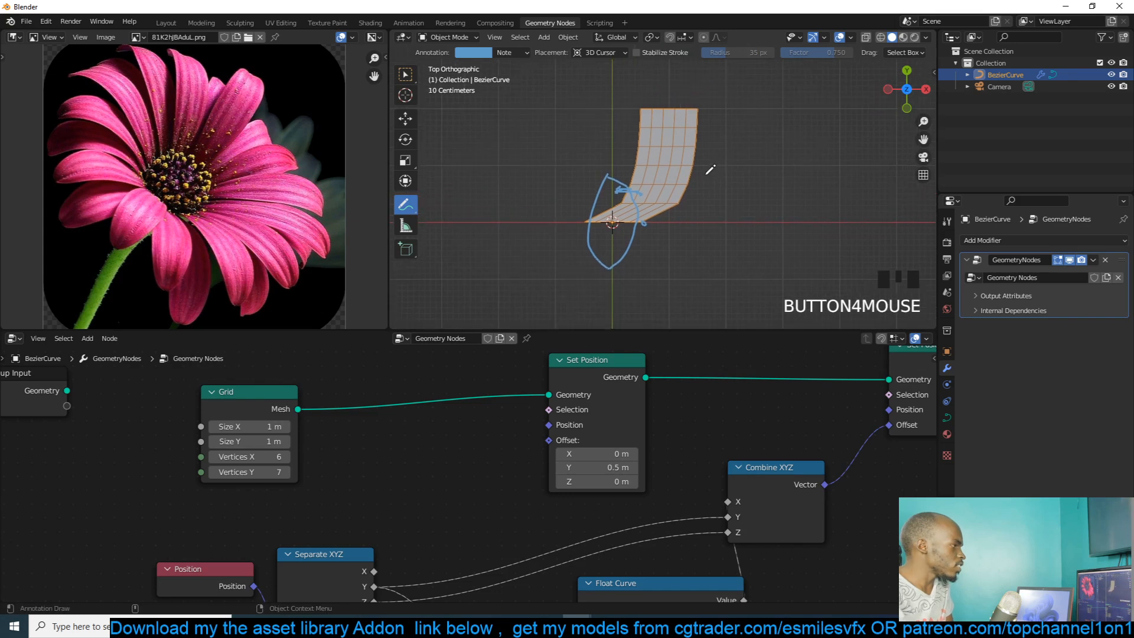
scroll(613, 185, "up", 3)
mouse_move(569, 170)
left_mouse_down("ctrl")
mouse_move(593, 289)
mouse_move(612, 182)
mouse_move(565, 316)
left_mouse_up("ctrl")
left_click_drag(601, 204, 501, 229, "ctrl")
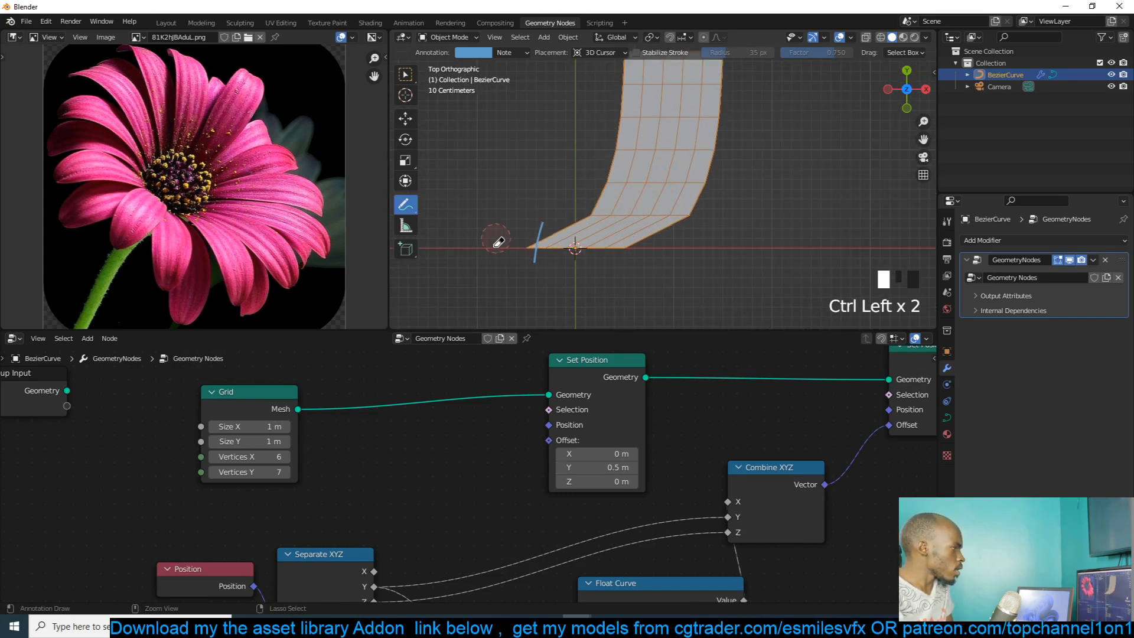
- Reshape the Float Curve into a concave rise by moving its middle point to about 0.64, 0.29
scroll(725, 420, "down", 5)
scroll(667, 453, "up", 2)
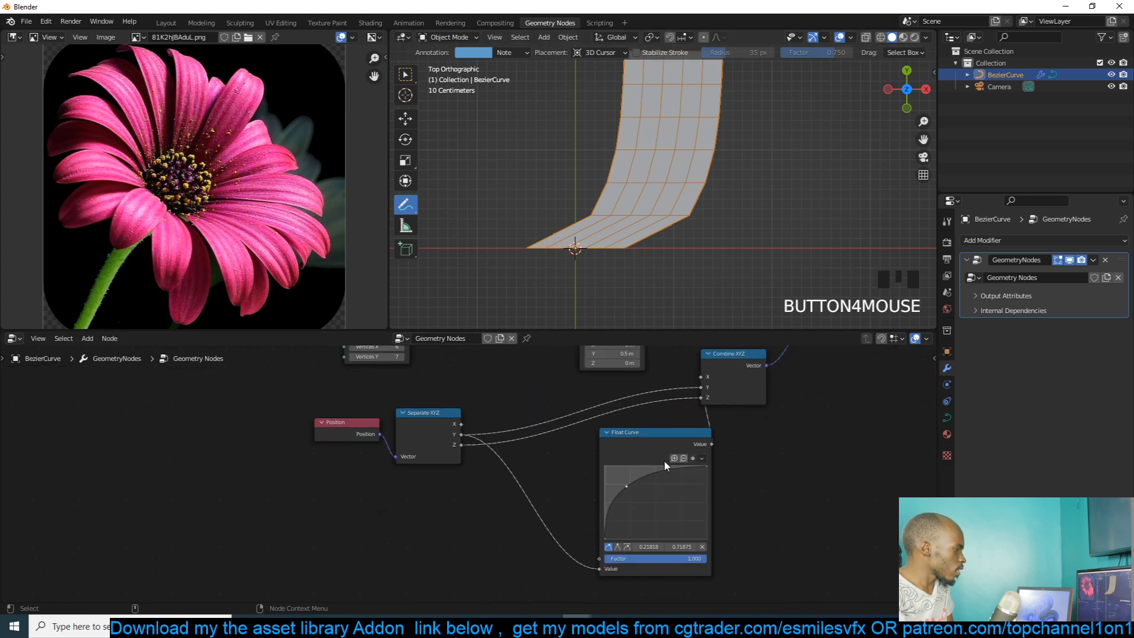
left_click_drag(602, 503, 645, 534)
scroll(664, 302, "down", 2)
middle_click_drag(664, 302, 652, 318, "shift")
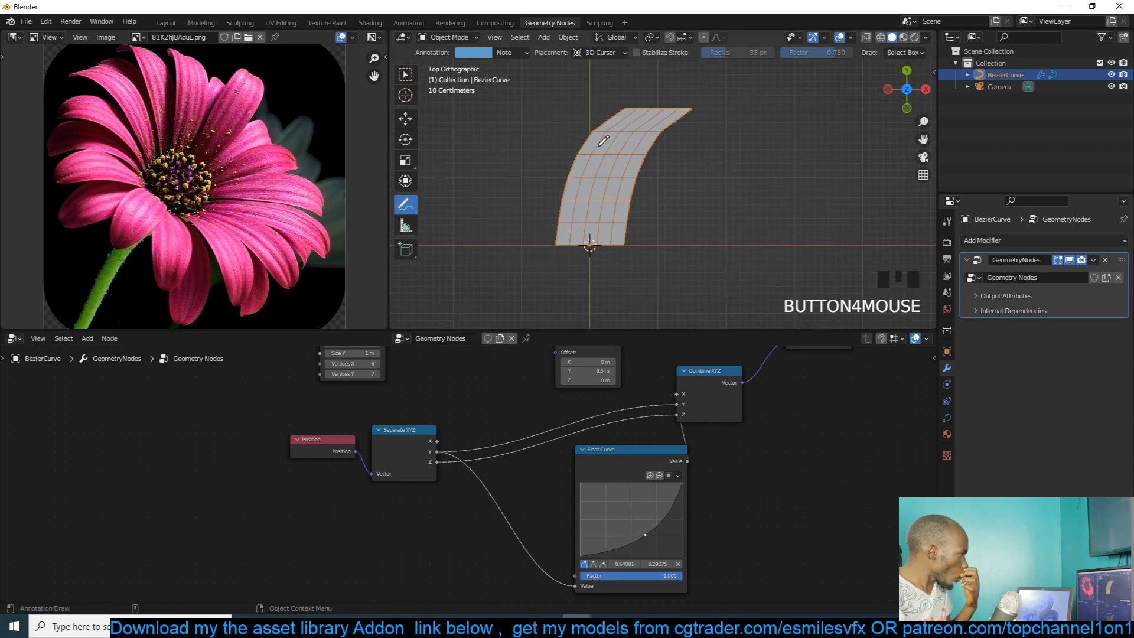
middle_click_drag(645, 172, 687, 173, "shift")
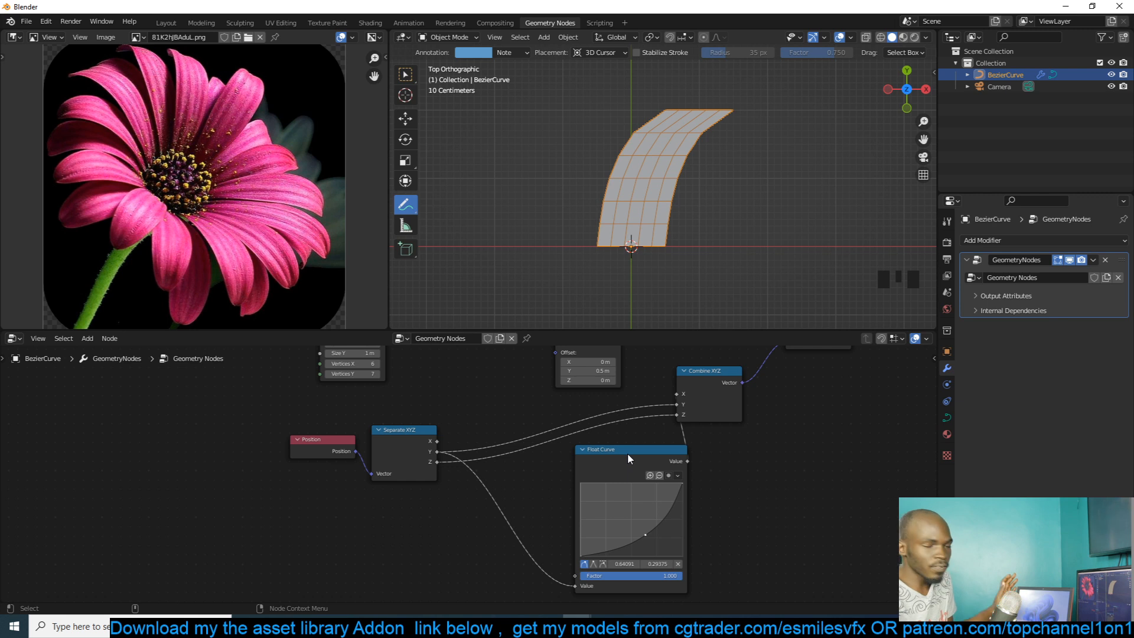
- Move the Float Curve node down and left to clear space before Combine XYZ
left_click_drag(626, 456, 568, 512)
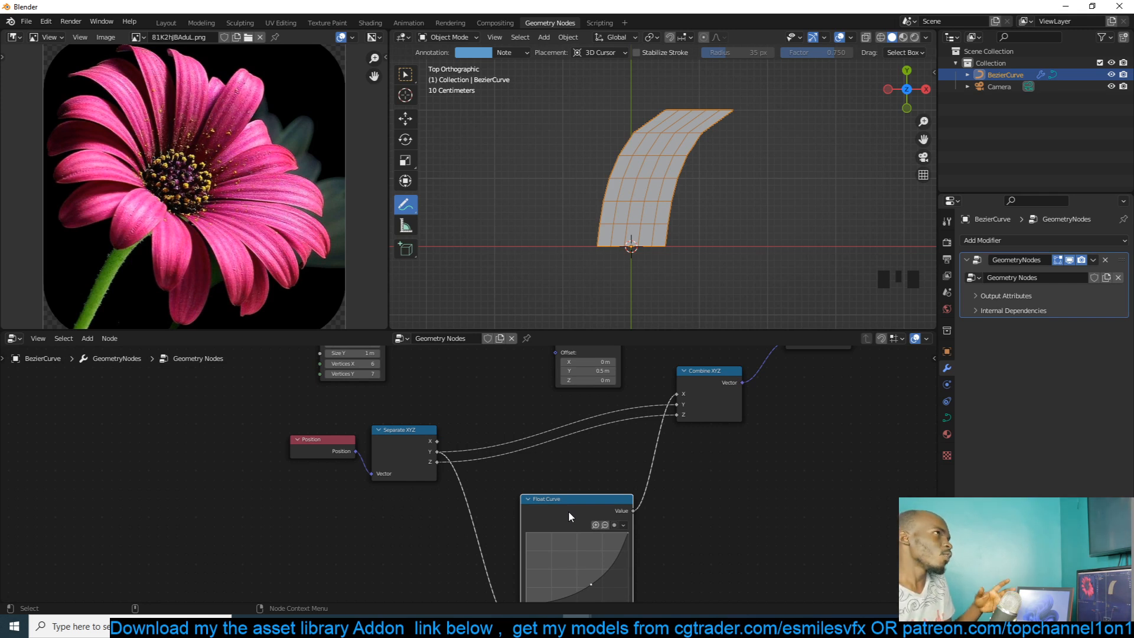
middle_click_drag(577, 462, 501, 513)
middle_click_drag(391, 593, 466, 546)
left_click_drag(573, 514, 512, 534)
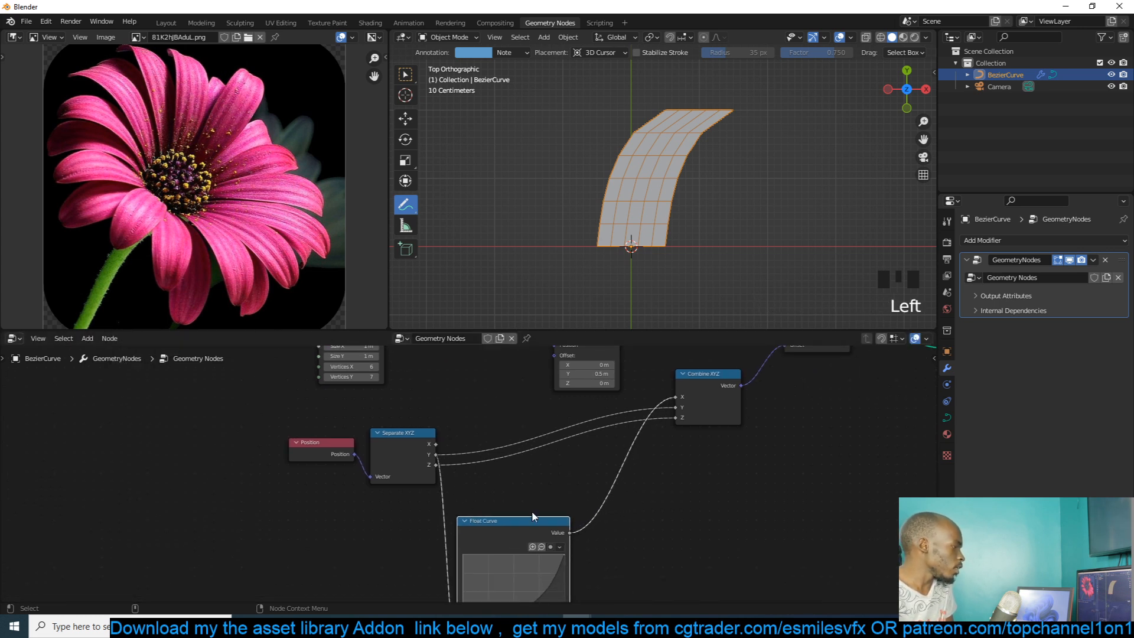
- Add a Math node below Combine XYZ and feed it the Separate XYZ X output and the Float Curve value
key("shift+a")
left_click(658, 372)
type("m")
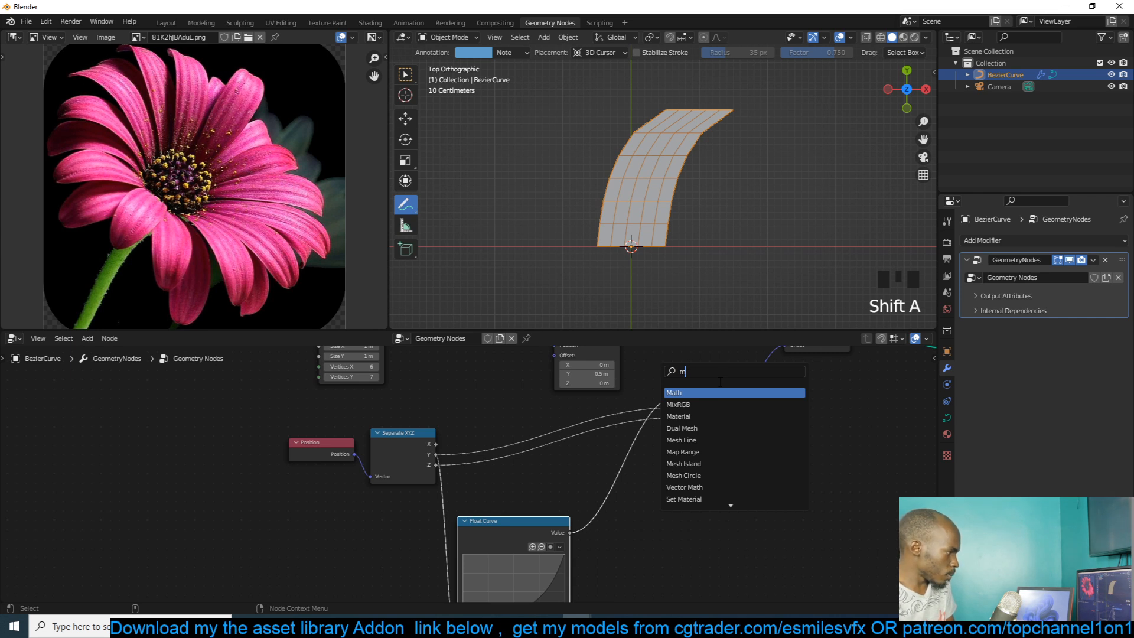
left_click(719, 392)
left_click(760, 447)
left_click_drag(436, 444, 703, 480)
left_click_drag(567, 532, 704, 491)
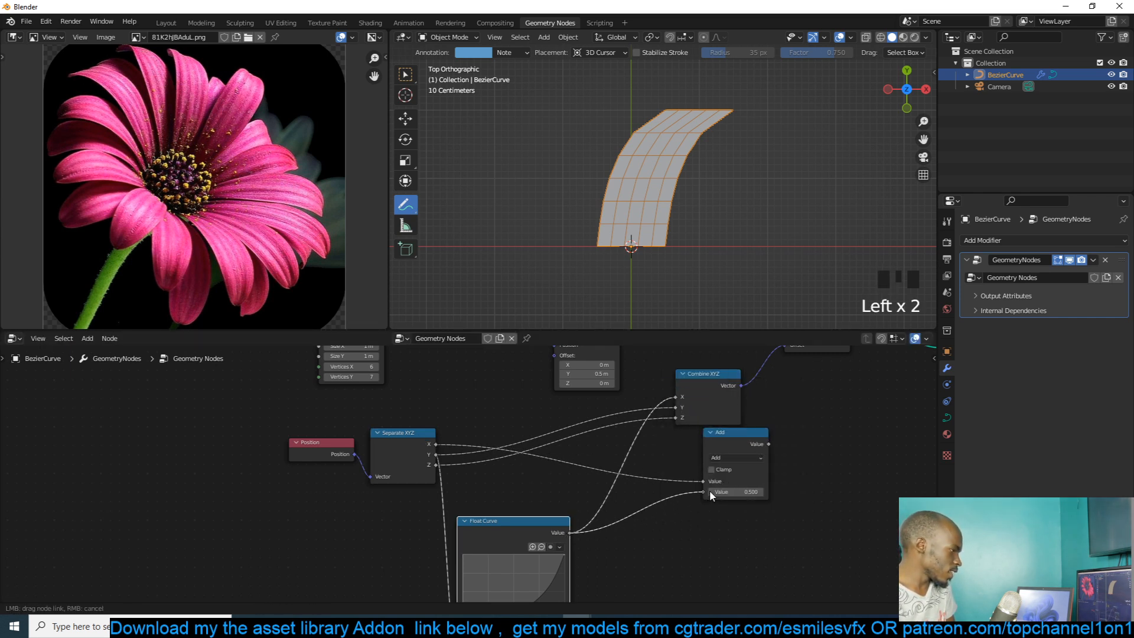
- Switch the Math node to Multiply, connect it to the X input of Combine XYZ, and reposition it between Float Curve and Combine XYZ
left_click(737, 457)
left_click(730, 505)
left_click_drag(732, 440, 674, 399)
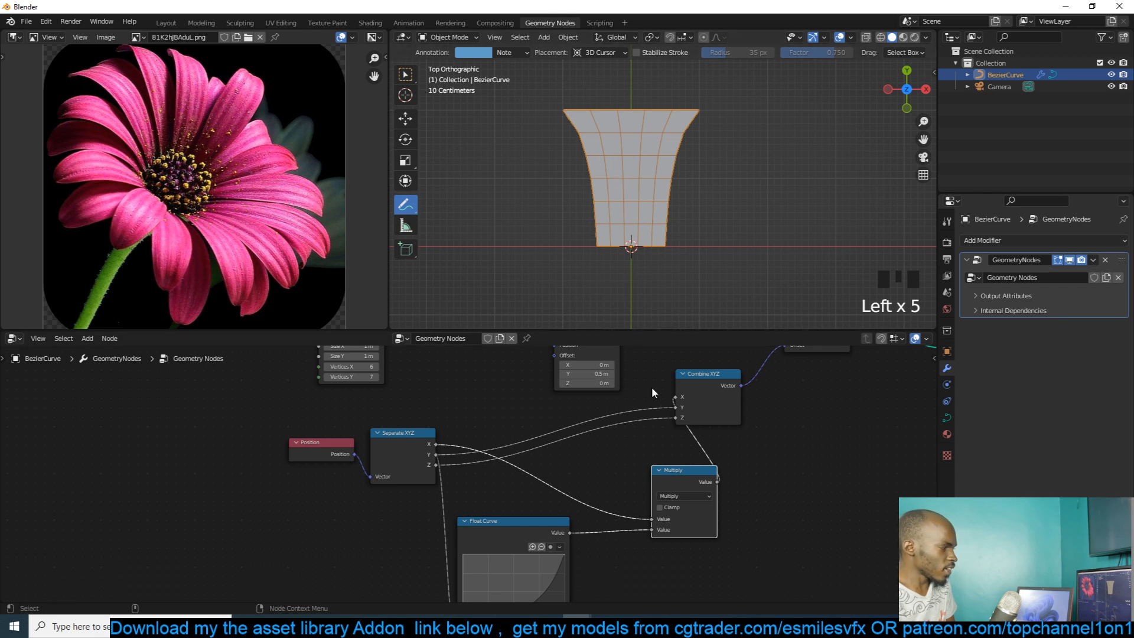
middle_click_drag(658, 450, 691, 407)
left_click_drag(709, 428, 667, 422)
- Shape the Float Curve into an arch, bringing its end point down to zero and its middle point to about 0.41, 0.56
middle_click_drag(667, 421, 777, 357)
scroll(683, 369, "up", 3)
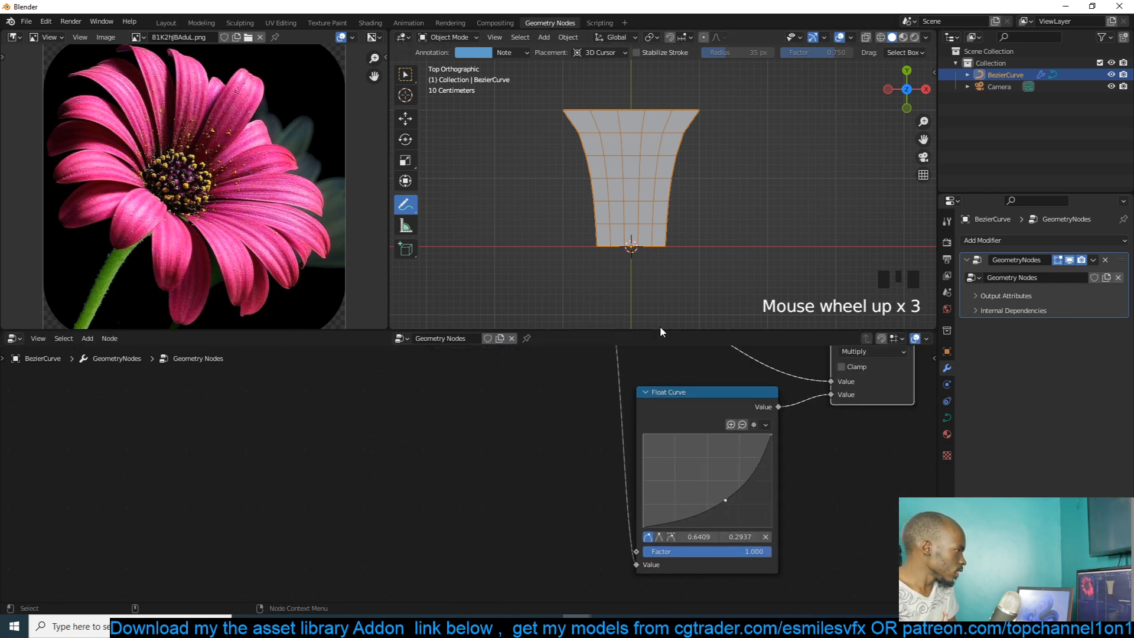
left_click_drag(725, 500, 685, 461)
left_click_drag(768, 435, 767, 525)
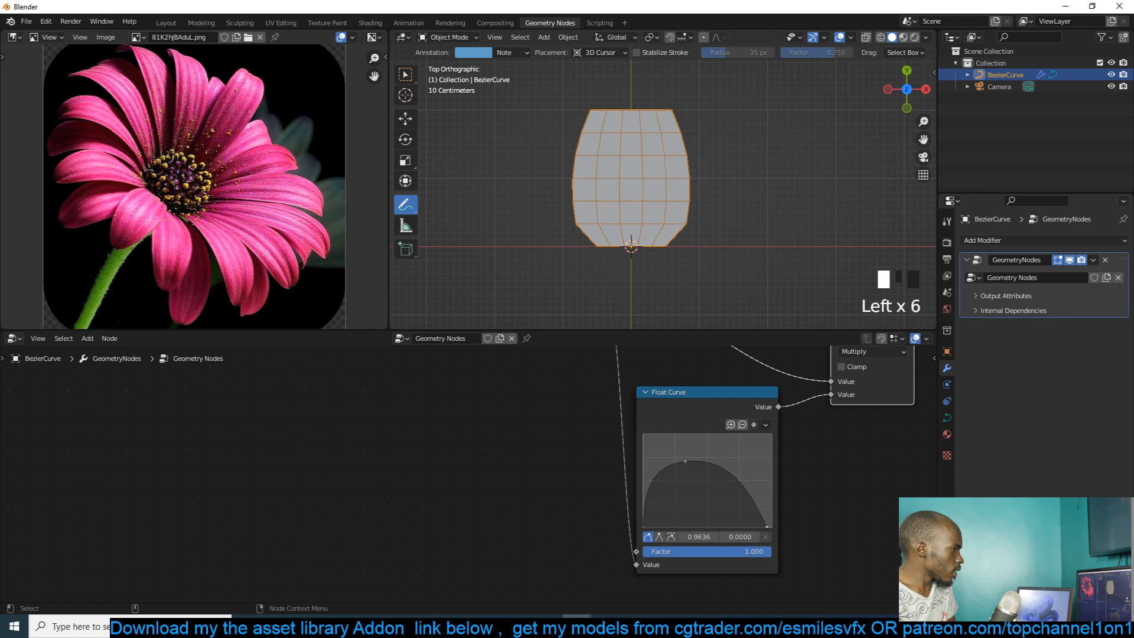
left_click_drag(685, 473, 696, 477)
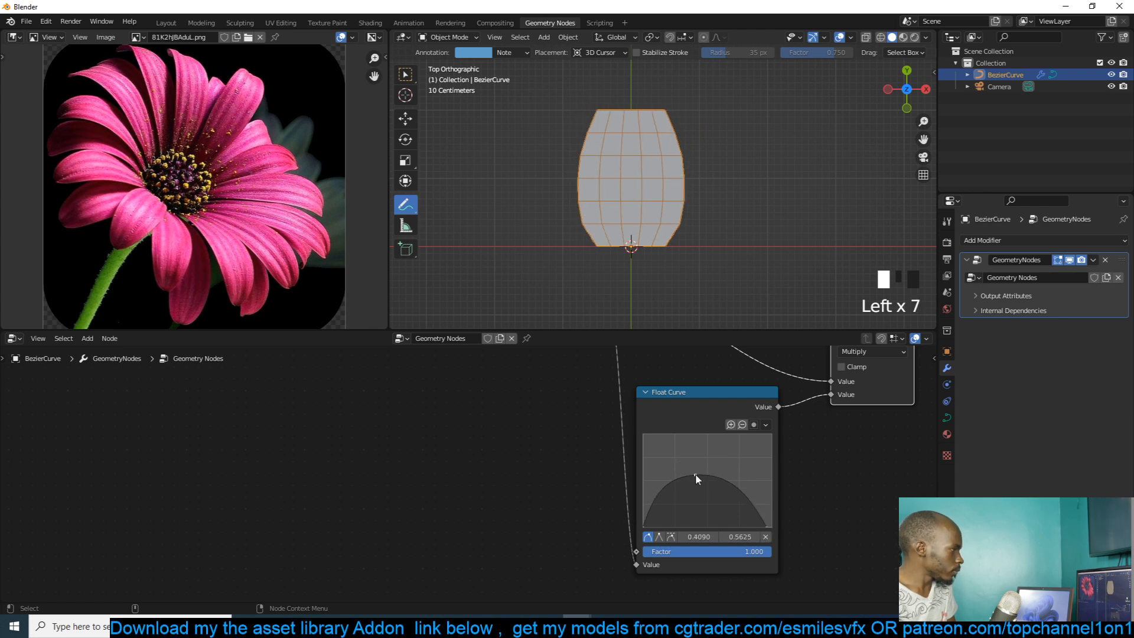
left_click_drag(641, 530, 647, 531)
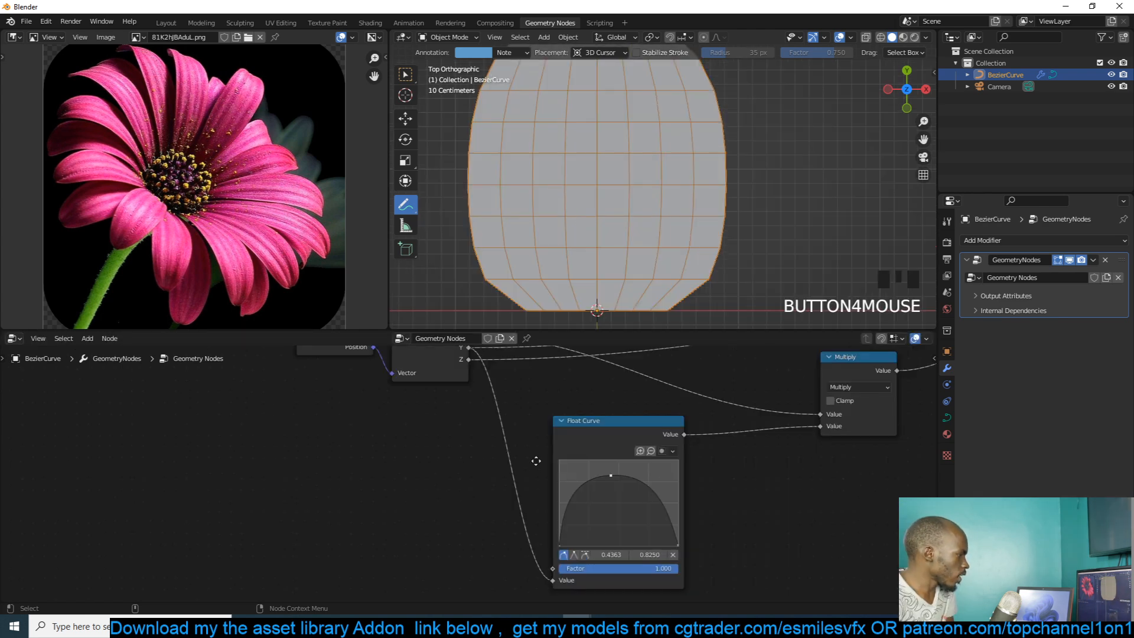
- Lower the Float Curve's middle point to about 0.42, 0.55
left_click_drag(610, 476, 611, 501)
mouse_move(611, 500)
left_mouse_down()
mouse_move(606, 471)
mouse_move(609, 499)
left_mouse_up()
scroll(681, 205, "down", 2)
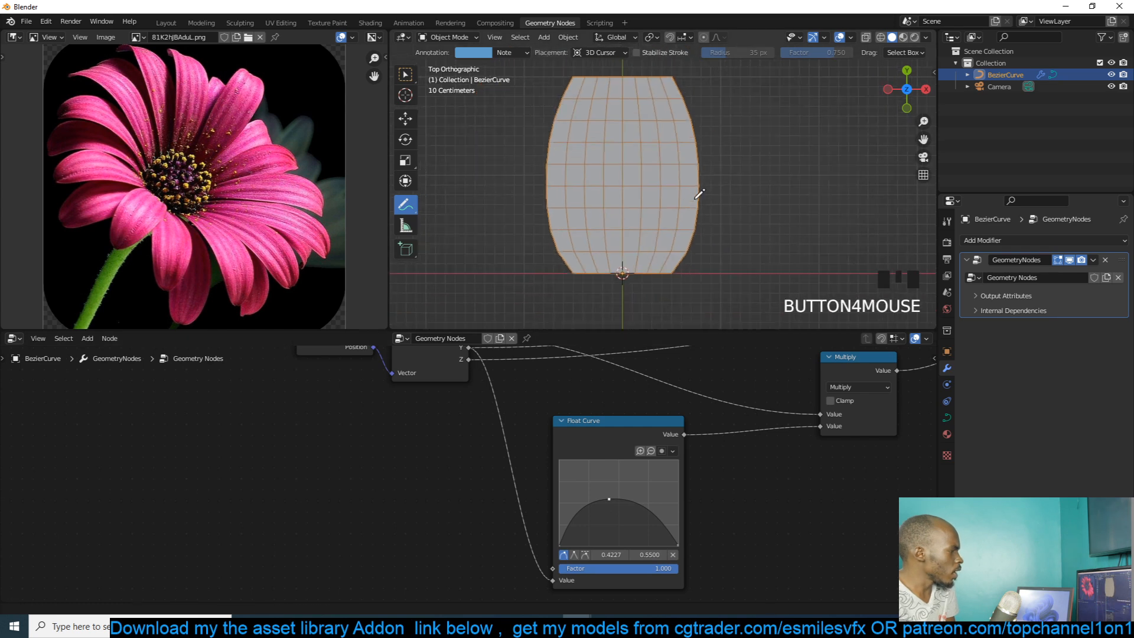
- Annotate the flat lower and upper ends of the petal mesh with freehand loops
scroll(697, 225, "up", 2)
left_click_drag(560, 288, 685, 288)
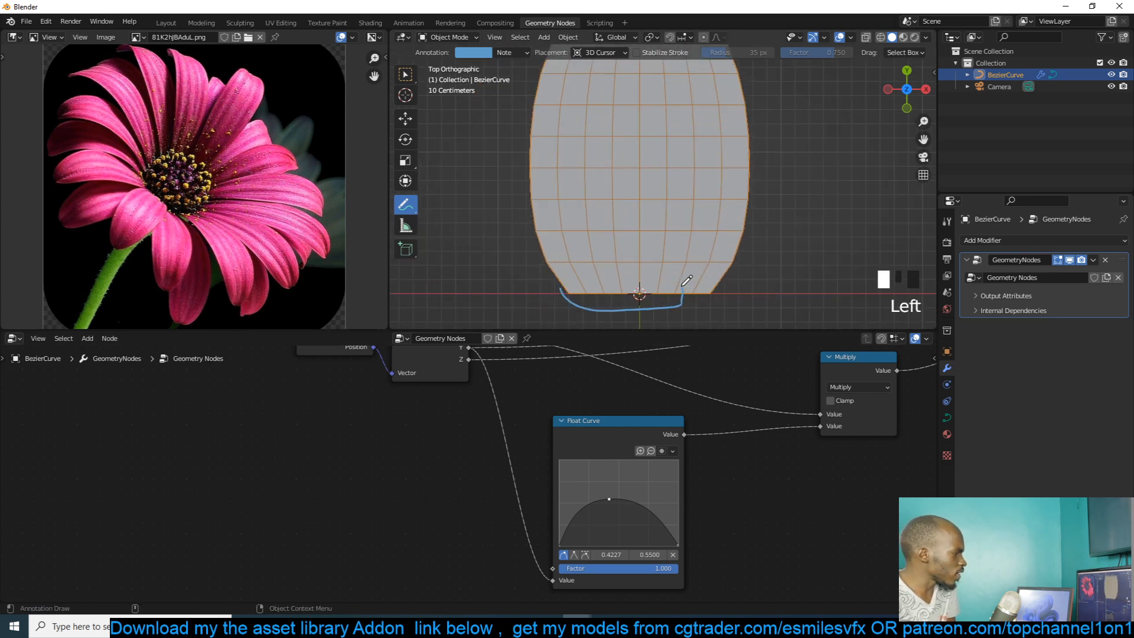
scroll(753, 248, "up", 1)
scroll(750, 242, "down", 2)
mouse_move(560, 101)
left_mouse_down()
mouse_move(706, 121)
mouse_move(585, 102)
left_mouse_up()
- Reduce the Grid node's Size X to make the petal a narrow strip
scroll(660, 387, "down", 4)
middle_click_drag(512, 385, 547, 460)
scroll(555, 420, "down", 4)
scroll(391, 381, "up", 6)
scroll(451, 422, "up", 3)
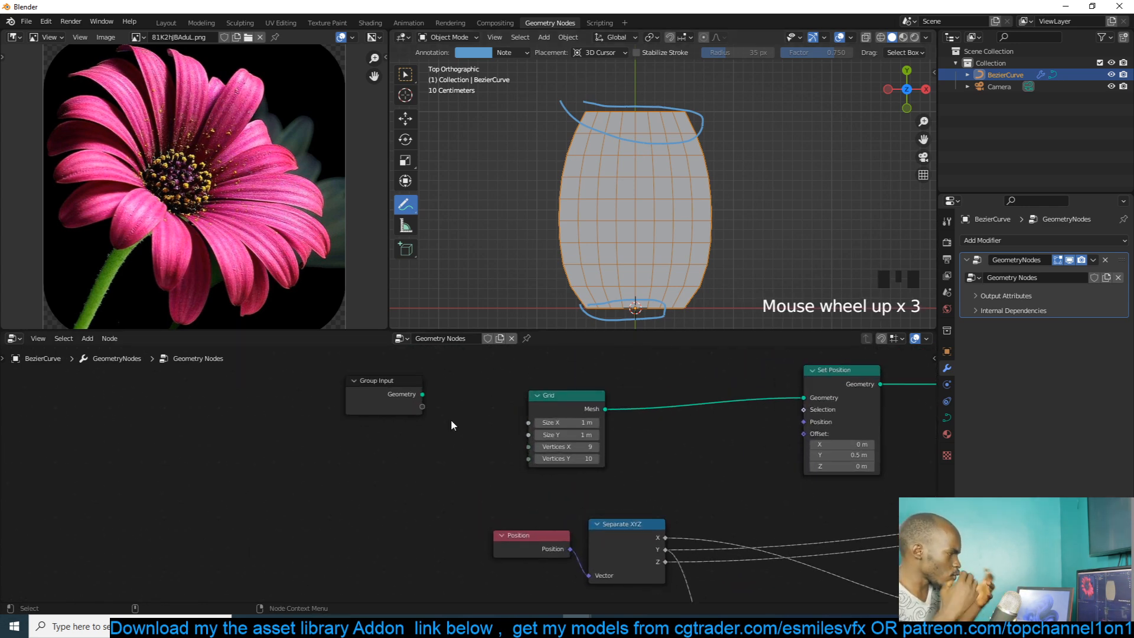
scroll(561, 423, "up", 4)
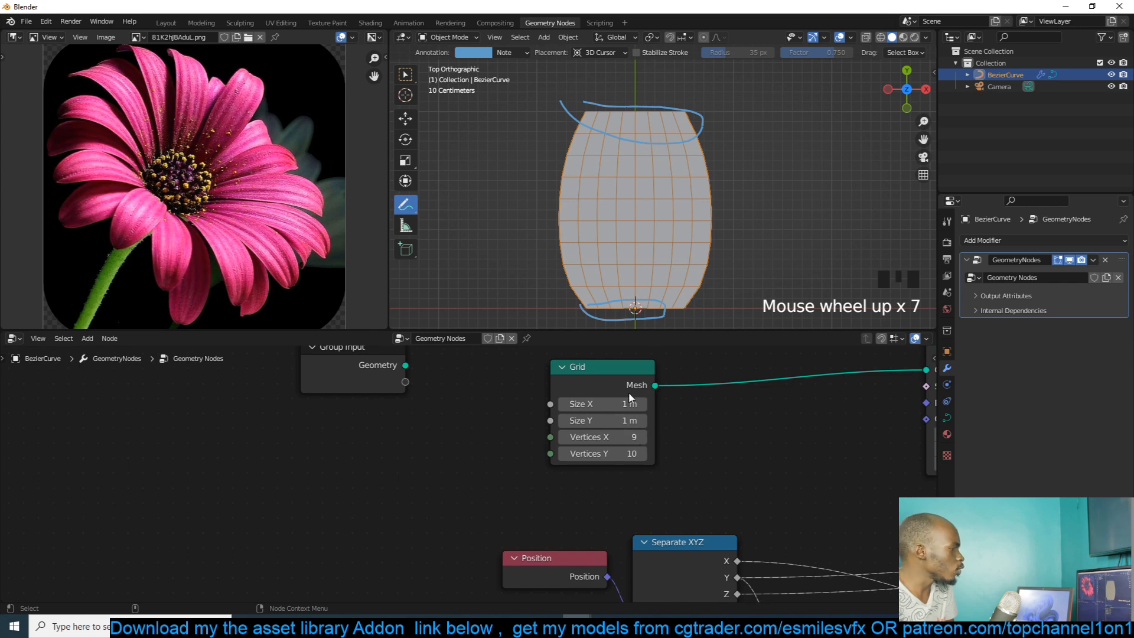
left_click_drag(618, 402, 549, 403, "shift")
- Raise the Float Curve's middle point to about 0.43, 0.82
scroll(724, 435, "down", 1)
scroll(725, 436, "down", 5)
middle_click_drag(724, 436, 642, 368)
middle_click_drag(723, 468, 748, 356)
scroll(724, 447, "up", 5)
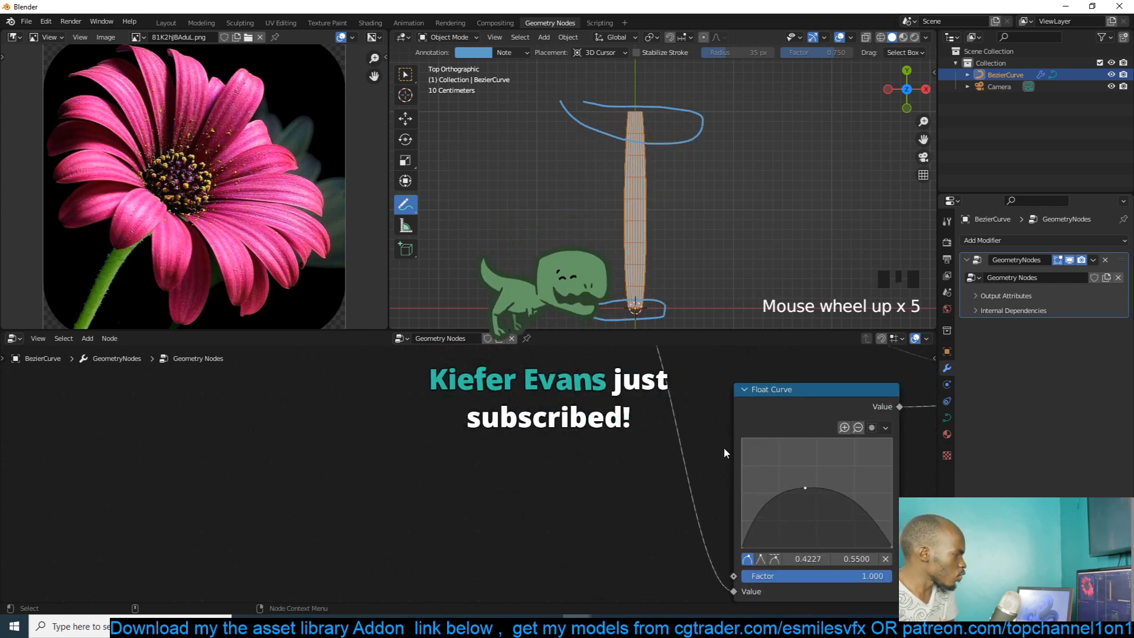
left_click_drag(805, 488, 807, 459)
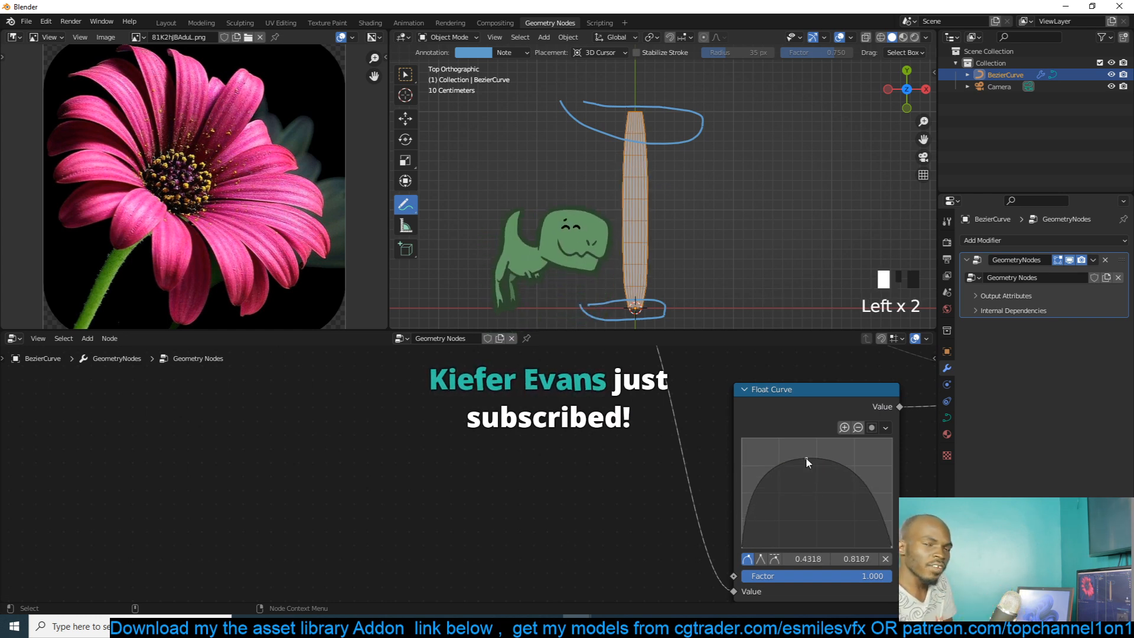
- Try Factor values of 2 and 3 on the Float Curve node
middle_click_drag(827, 470, 773, 405)
middle_click_drag(724, 440, 683, 490)
left_click(759, 559)
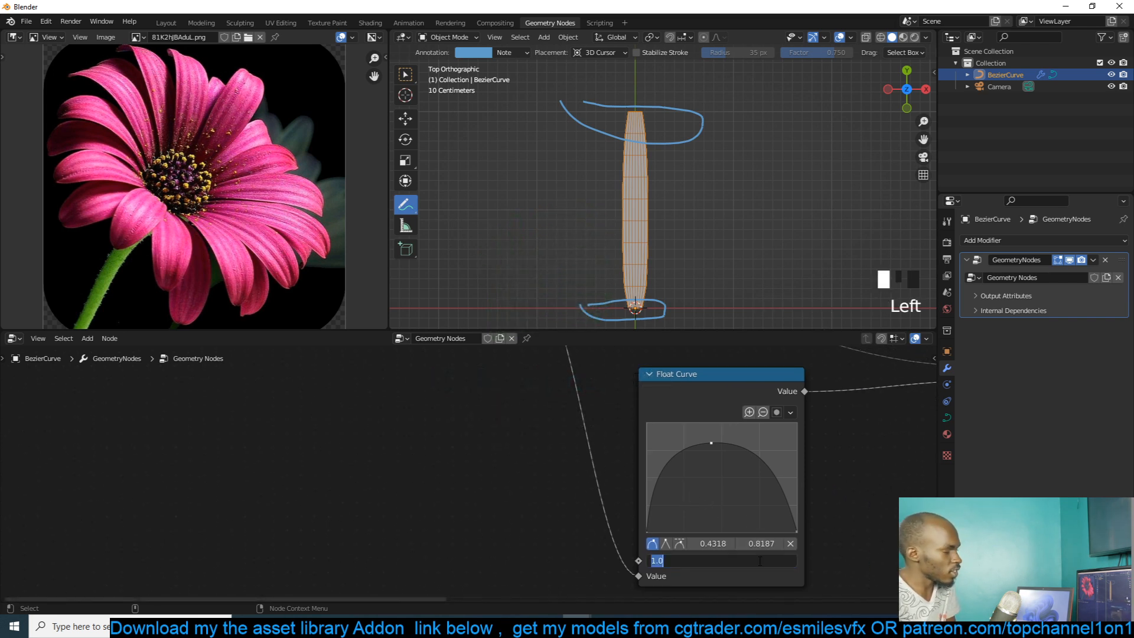
type("2")
key("Return")
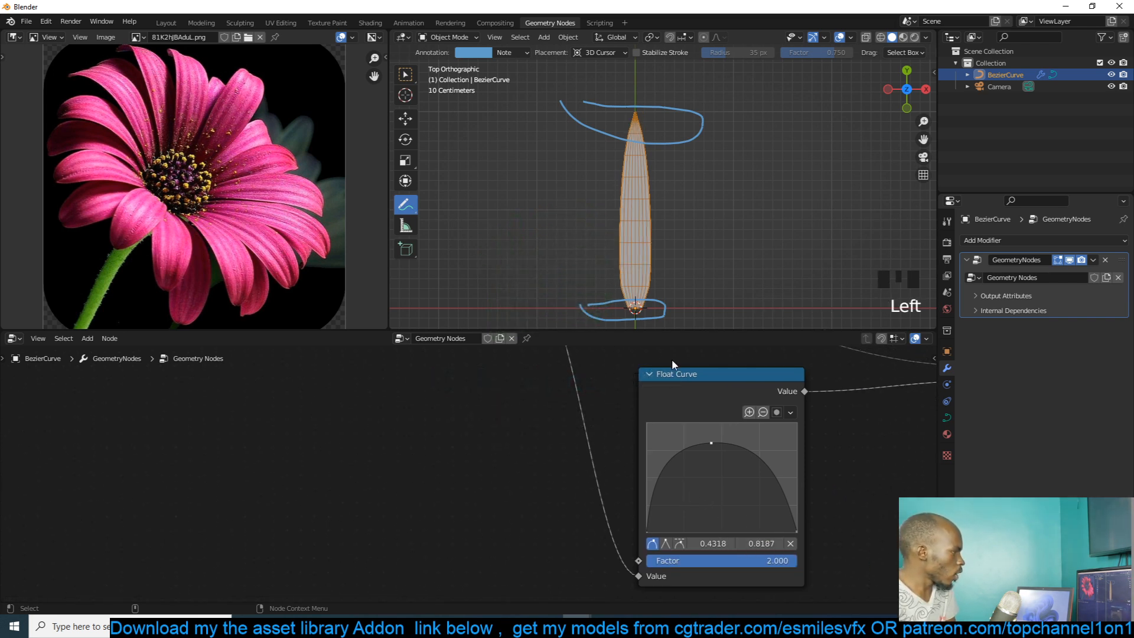
scroll(754, 251, "up", 2)
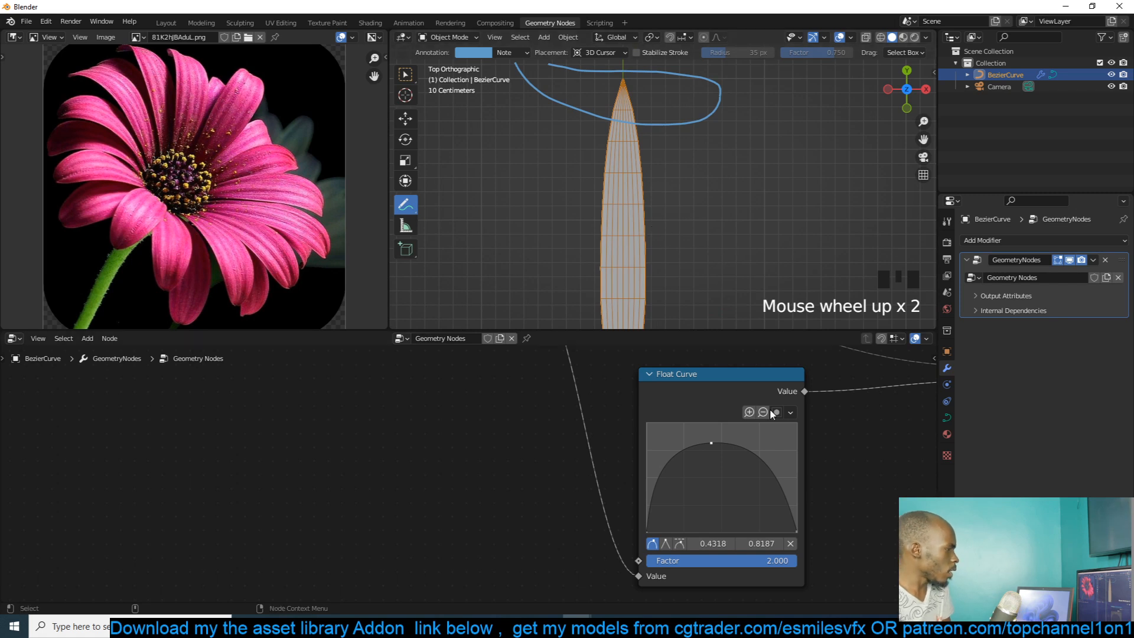
left_click(717, 561)
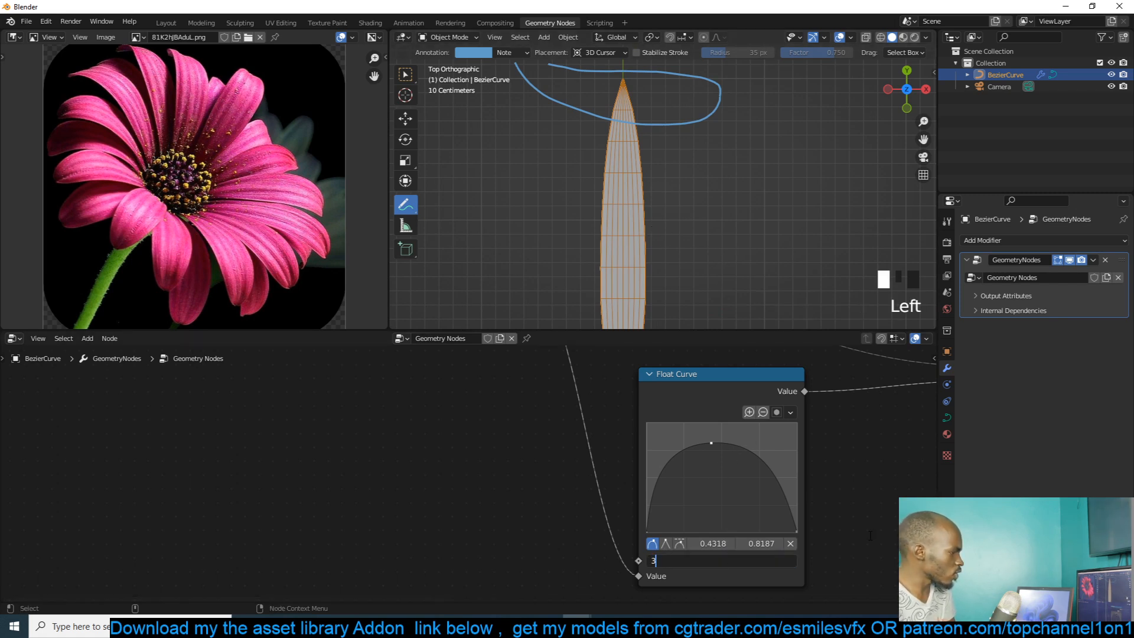
type("3")
key("Return")
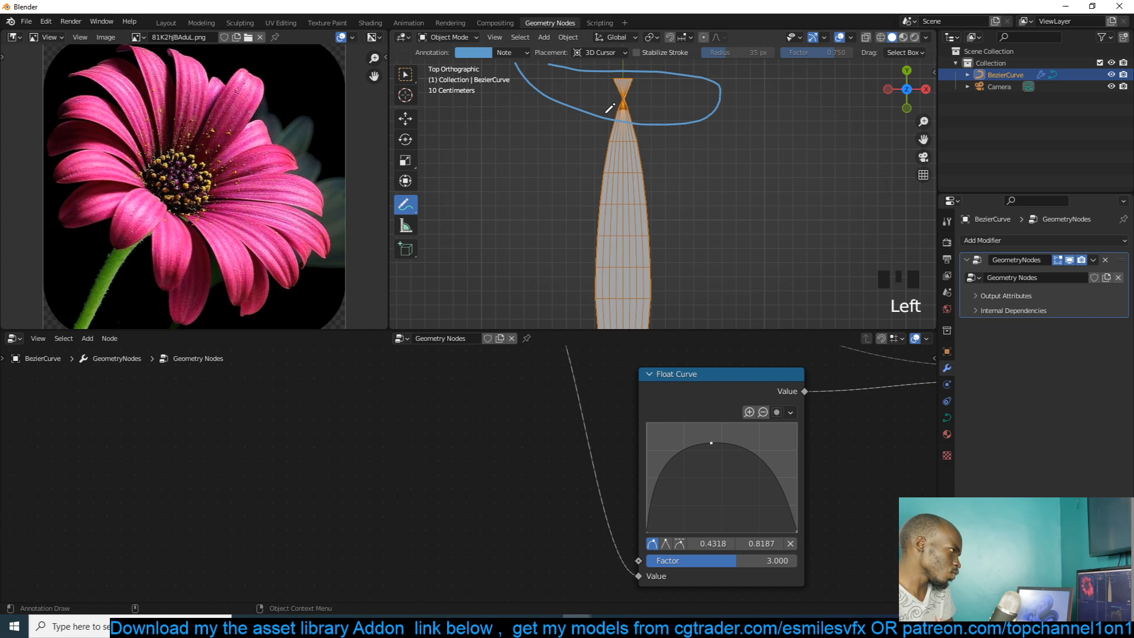
- Set the Float Curve's Factor back to 2 and fine-tune it to 1.909
left_click(743, 561)
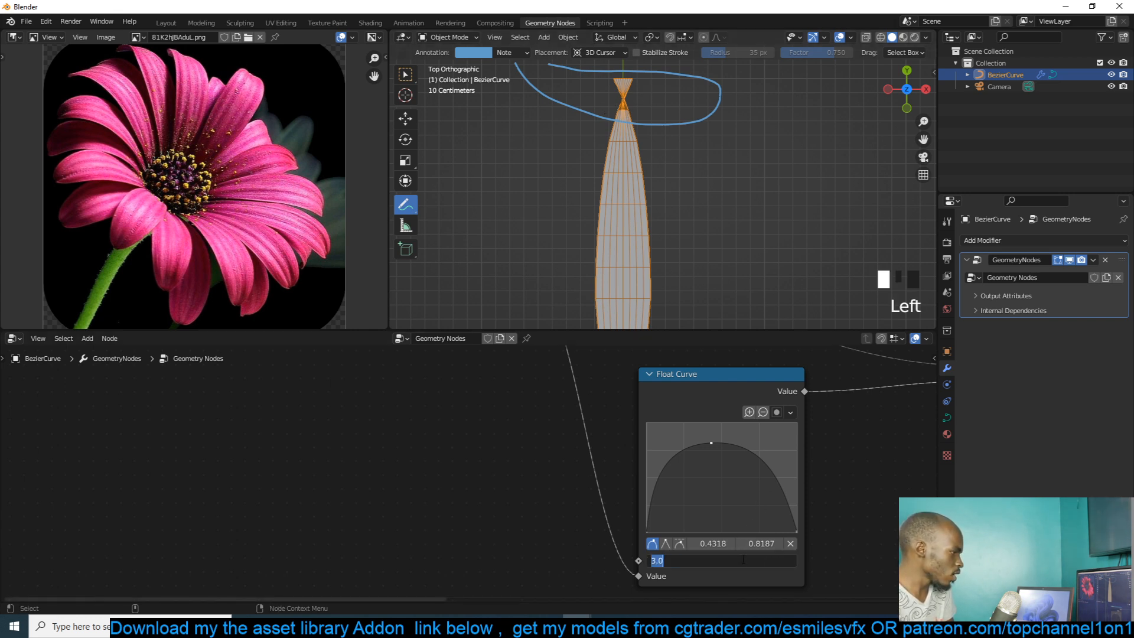
type("2")
key("Return")
mouse_move(746, 561)
left_mouse_down()
mouse_move(730, 560)
mouse_move(739, 561)
left_mouse_up()
- Raise the Float Curve's middle point slightly to about 0.44, 0.89
middle_click_drag(774, 242, 781, 155, "shift")
scroll(783, 155, "down", 3)
scroll(785, 150, "up", 5)
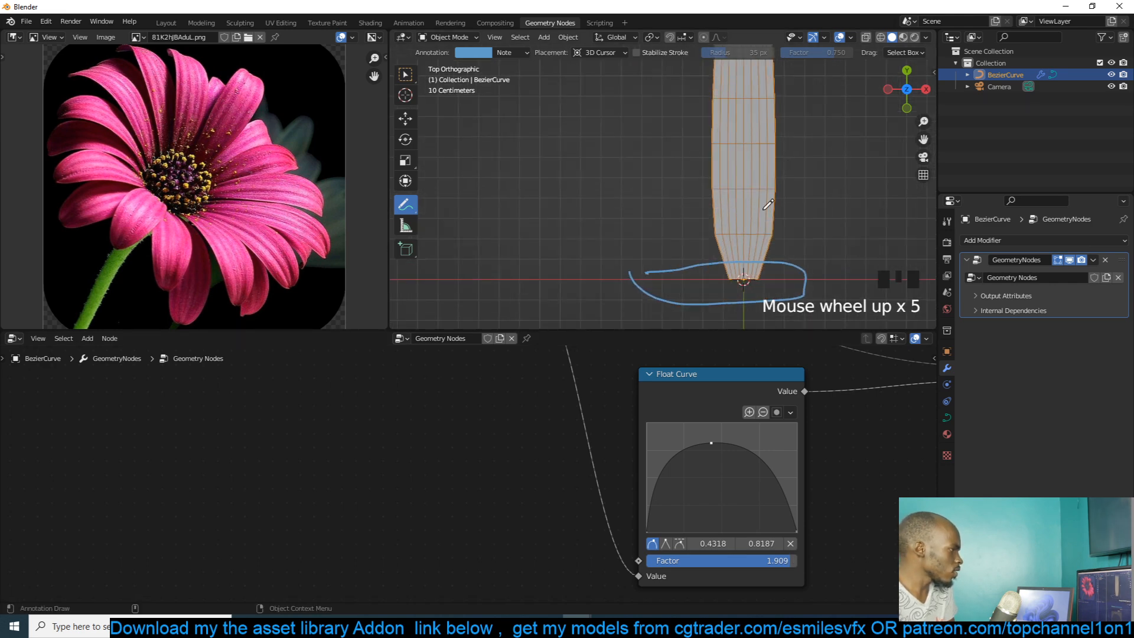
left_click_drag(714, 430, 715, 434)
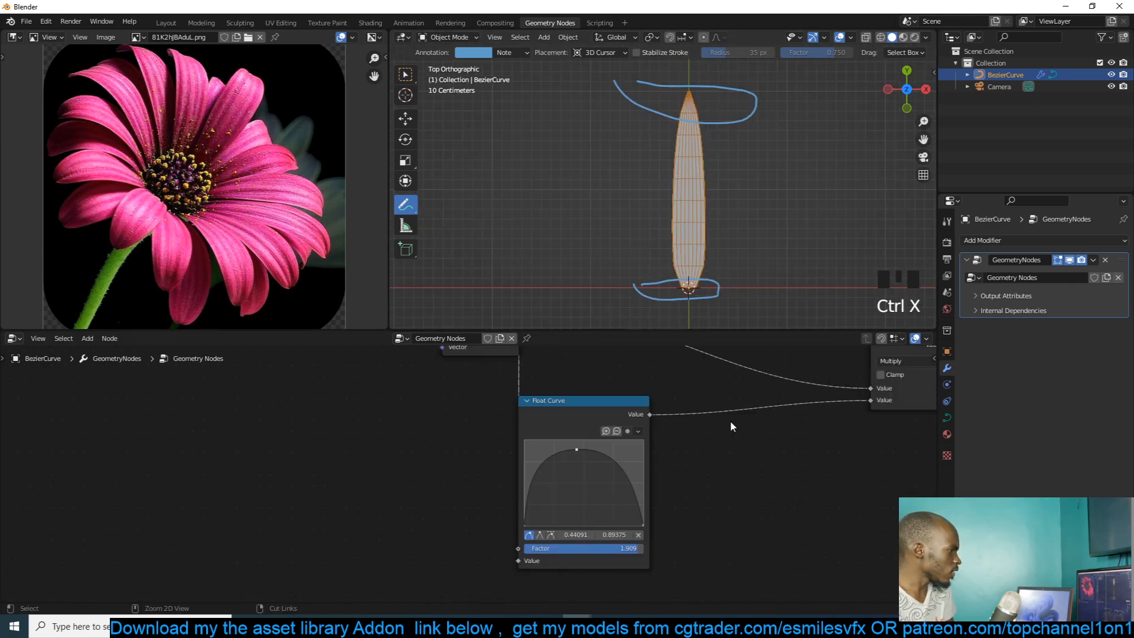
- Duplicate the Multiply node onto the link between Float Curve and Multiply, and set its value to 2.4
key("shift+a")
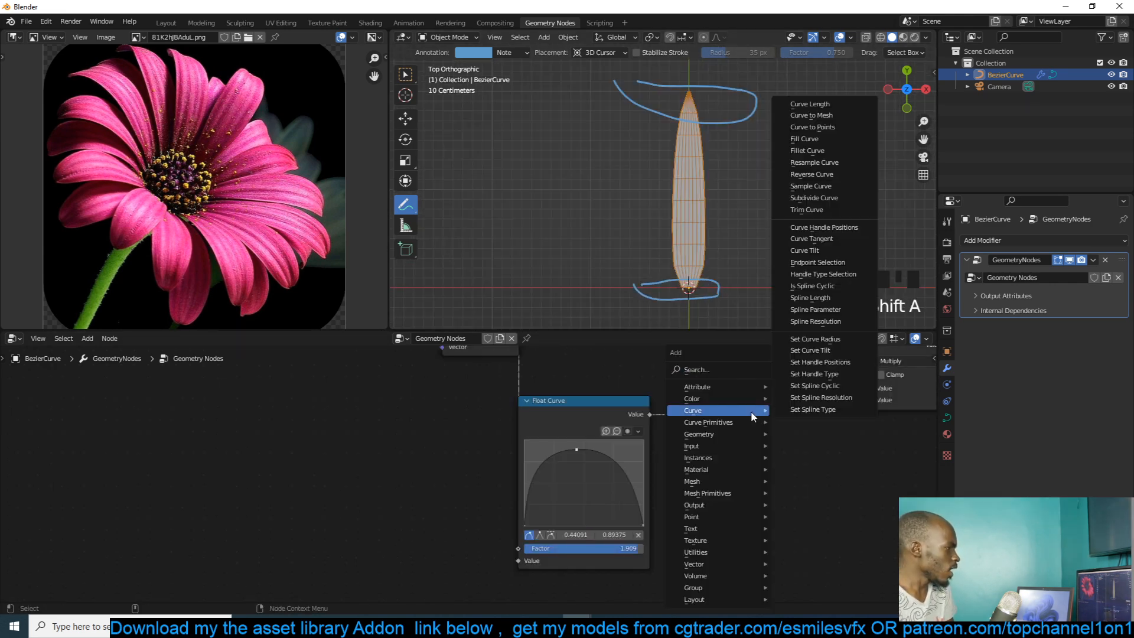
scroll(702, 499, "down", 2)
scroll(702, 499, "up", 3)
left_click(804, 392)
key("shift+d")
left_click(692, 441)
left_click_drag(679, 490, 738, 490)
- Lower the Float Curve's Factor to 1.436 so the petal tip closes to a point
scroll(696, 476, "up", 4)
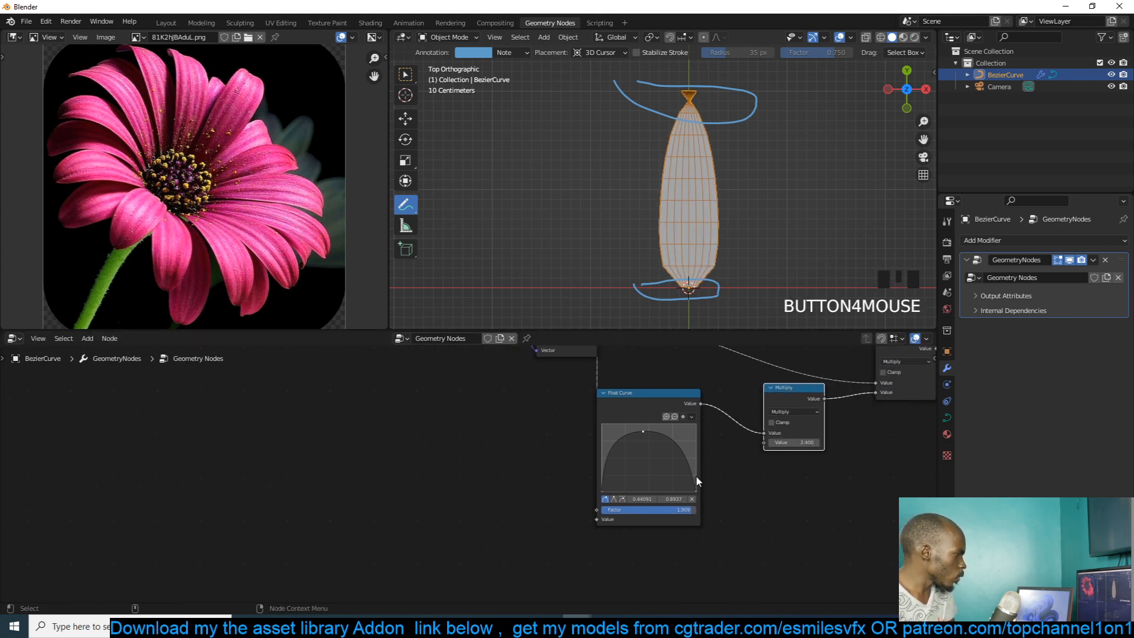
left_click_drag(772, 523, 742, 523)
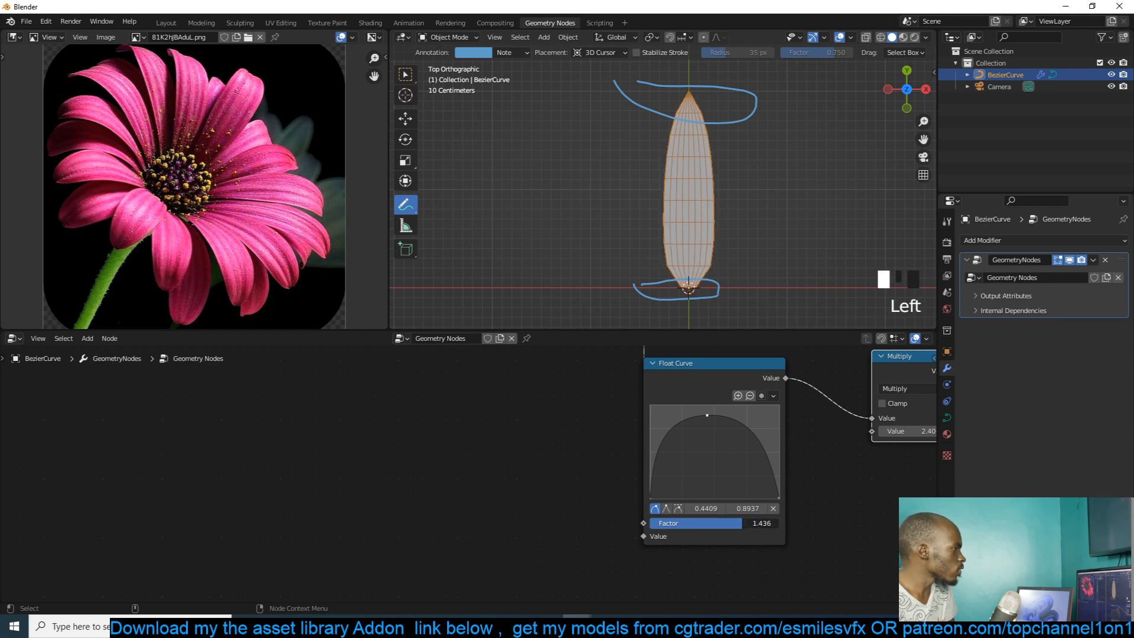
- Widen the petal by setting the Grid node's Size X to 0.27 m, viewing it in perspective
scroll(701, 284, "up", 3)
middle_click_drag(701, 284, 720, 246)
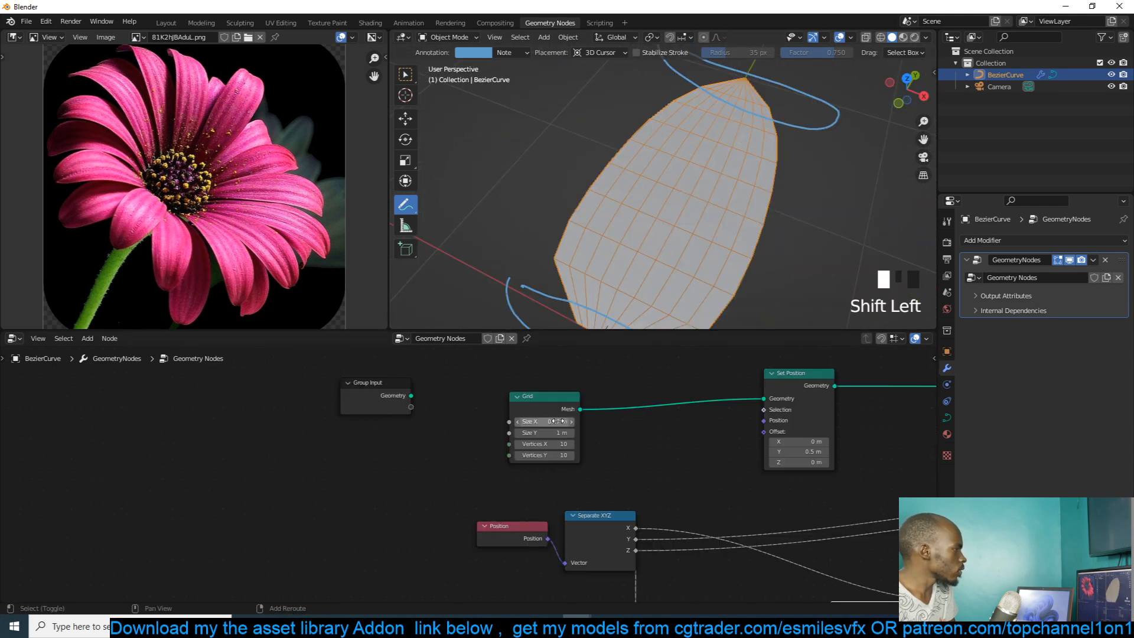
scroll(541, 421, "down", 3)
scroll(701, 275, "down", 3)
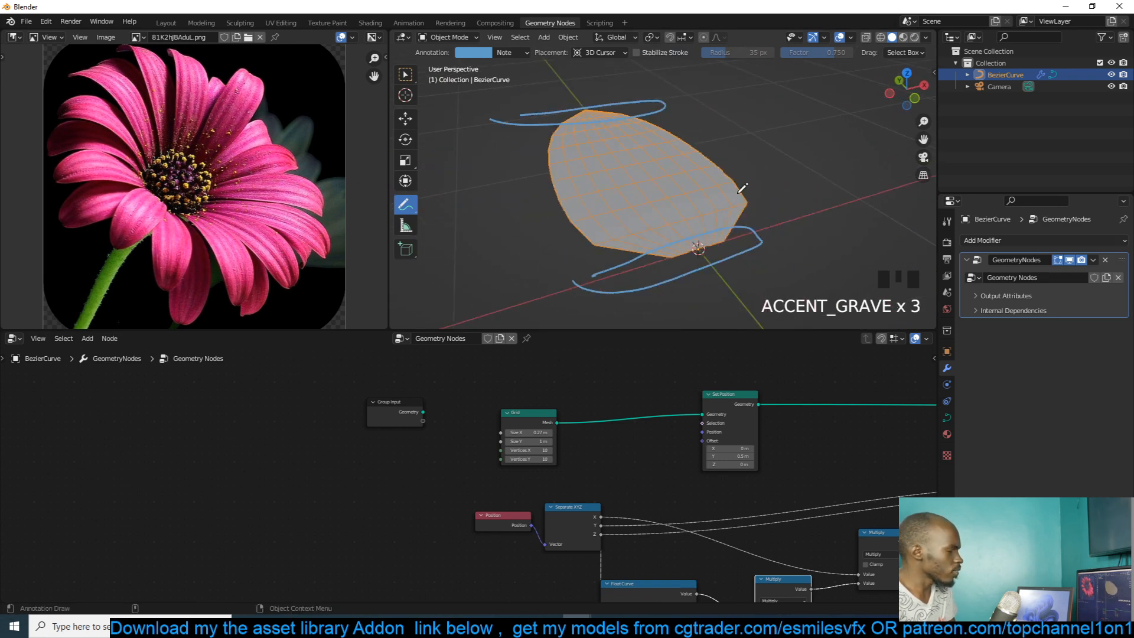
- Sketch the petal's intended bends with annotations: an arch in right view and a V shape in front view
key("grave")
scroll(754, 438, "down", 7)
scroll(652, 458, "up", 3)
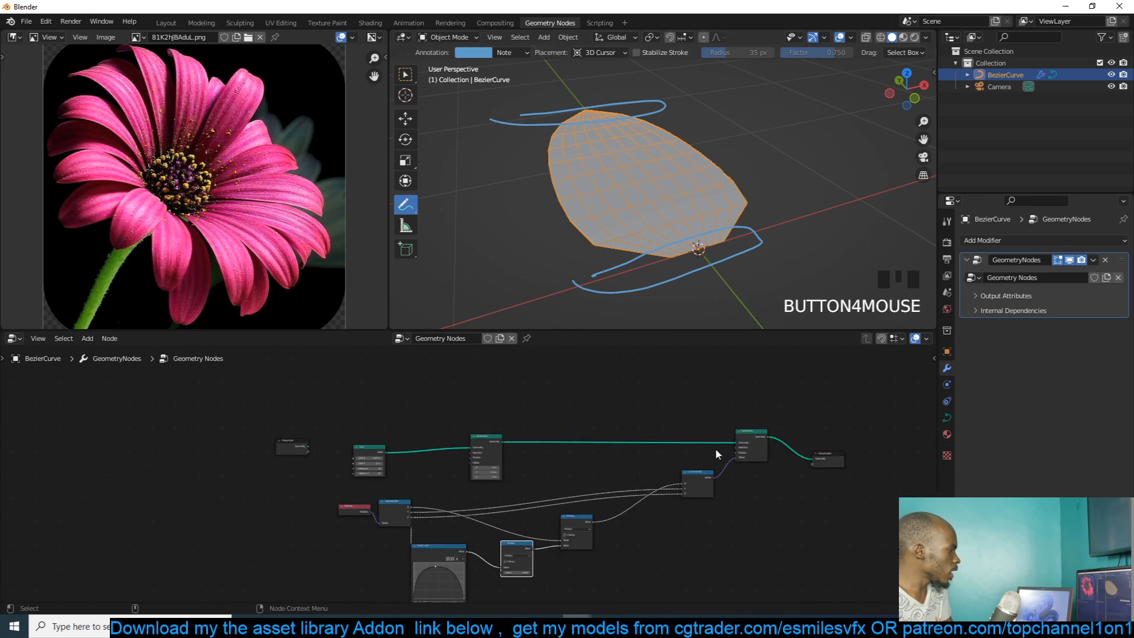
scroll(706, 478, "up", 1)
key("grave")
key("grave")
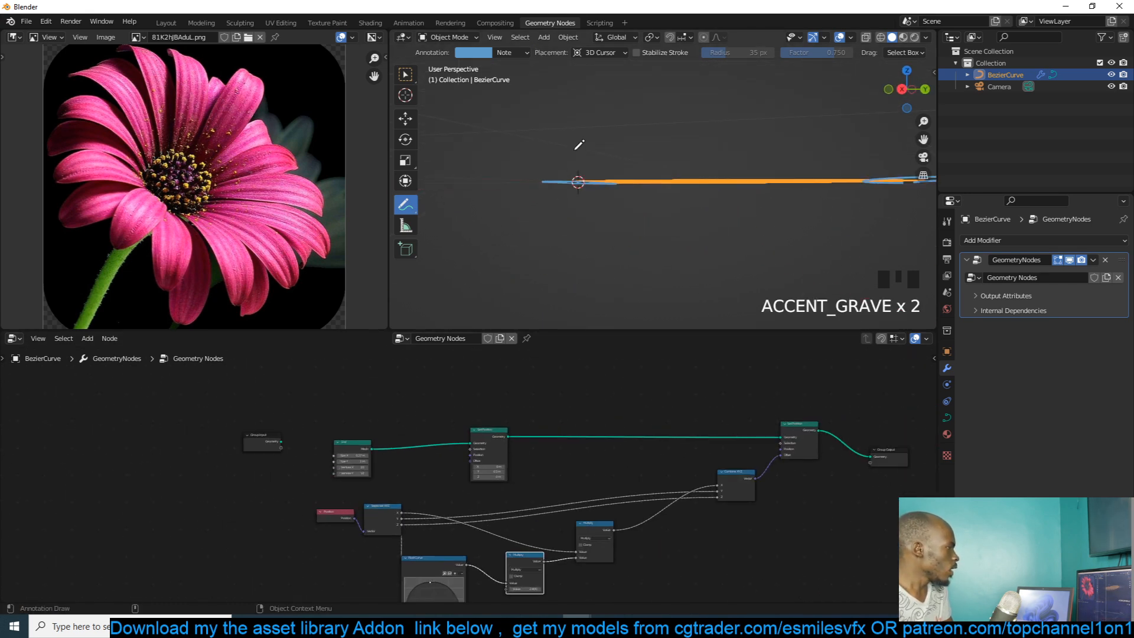
key("KP_0")
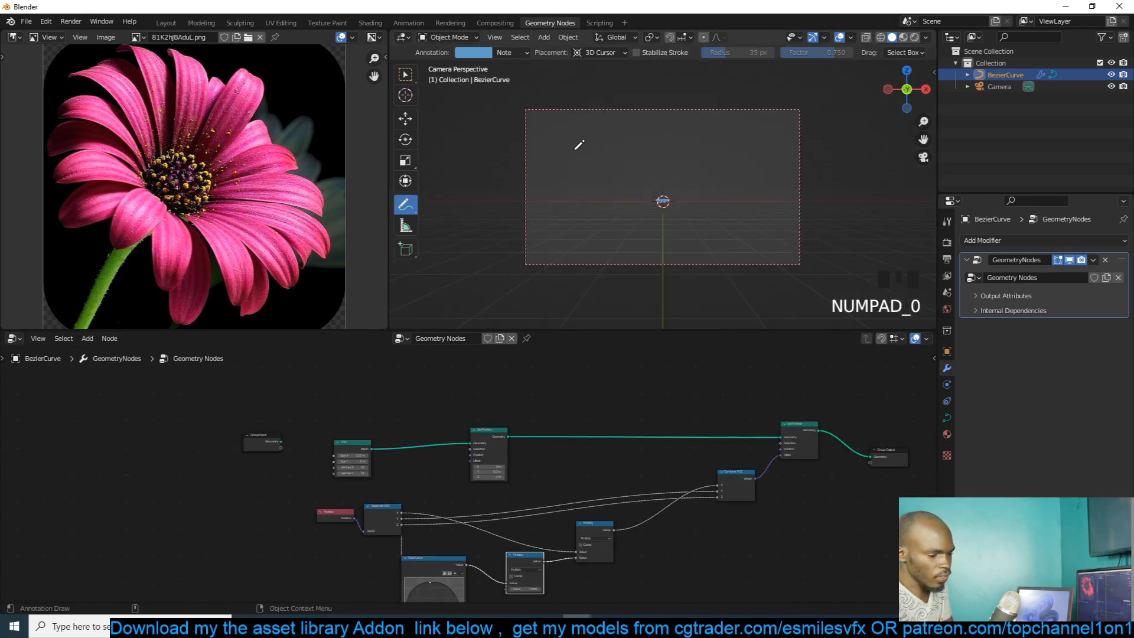
key("KP_Decimal")
mouse_move(557, 211)
left_mouse_down()
mouse_move(616, 177)
mouse_move(803, 242)
left_mouse_up()
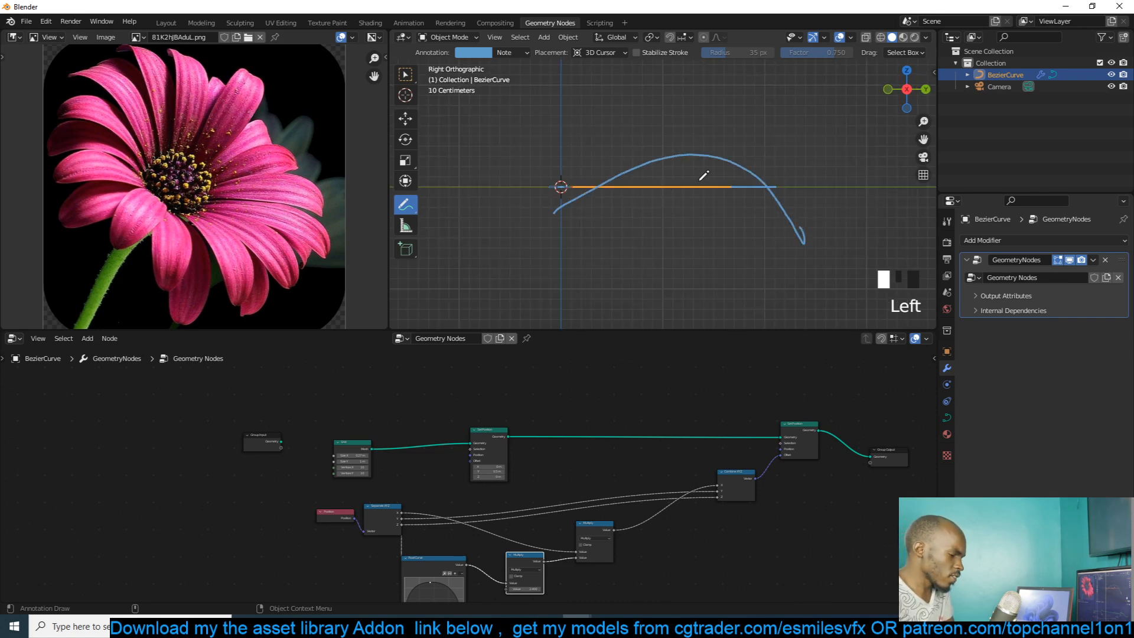
key("KP_1")
mouse_move(605, 149)
left_mouse_down()
mouse_move(680, 187)
mouse_move(748, 105)
left_mouse_up()
- Remove the Note annotation layer with all its strokes and switch to the Move tool
key("grave")
key("grave")
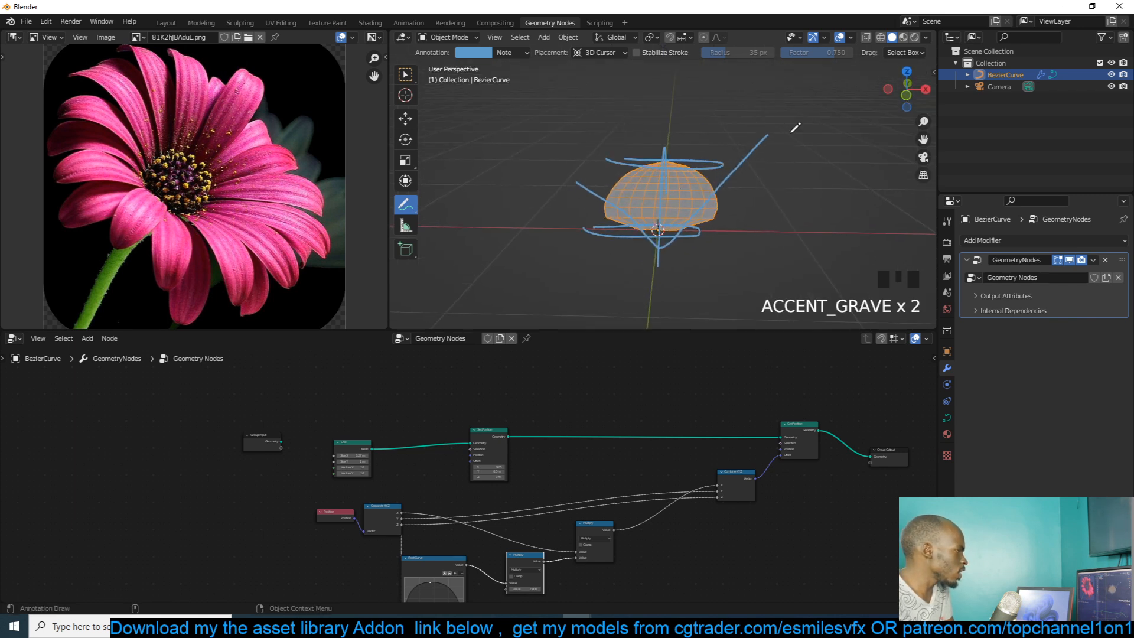
left_click(525, 55)
left_click(524, 56)
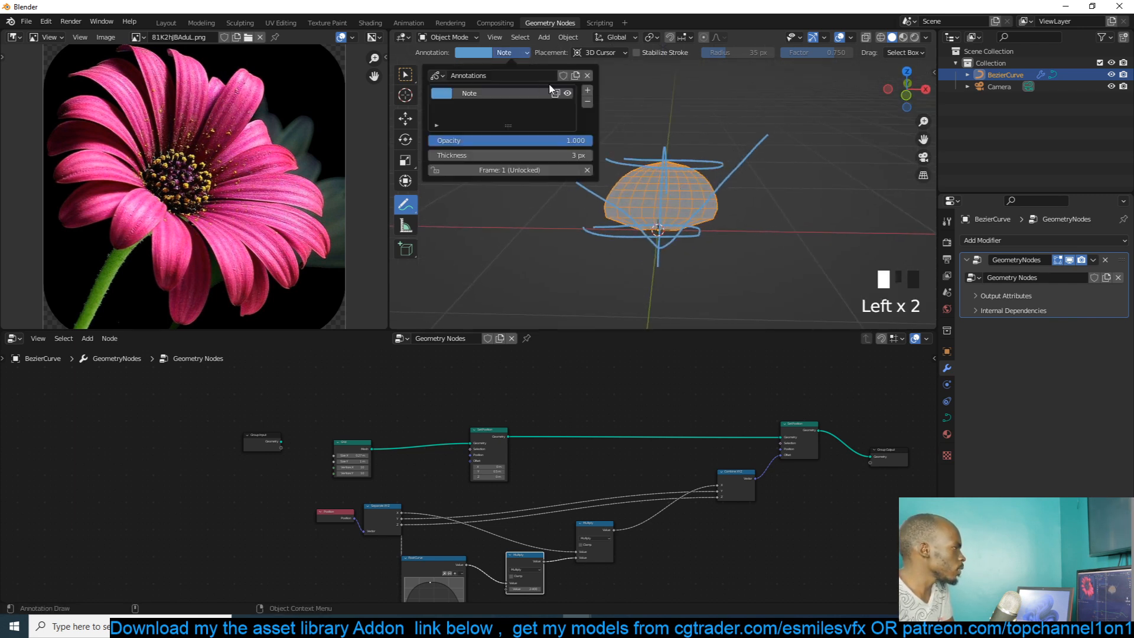
left_click(588, 102)
left_click(414, 119)
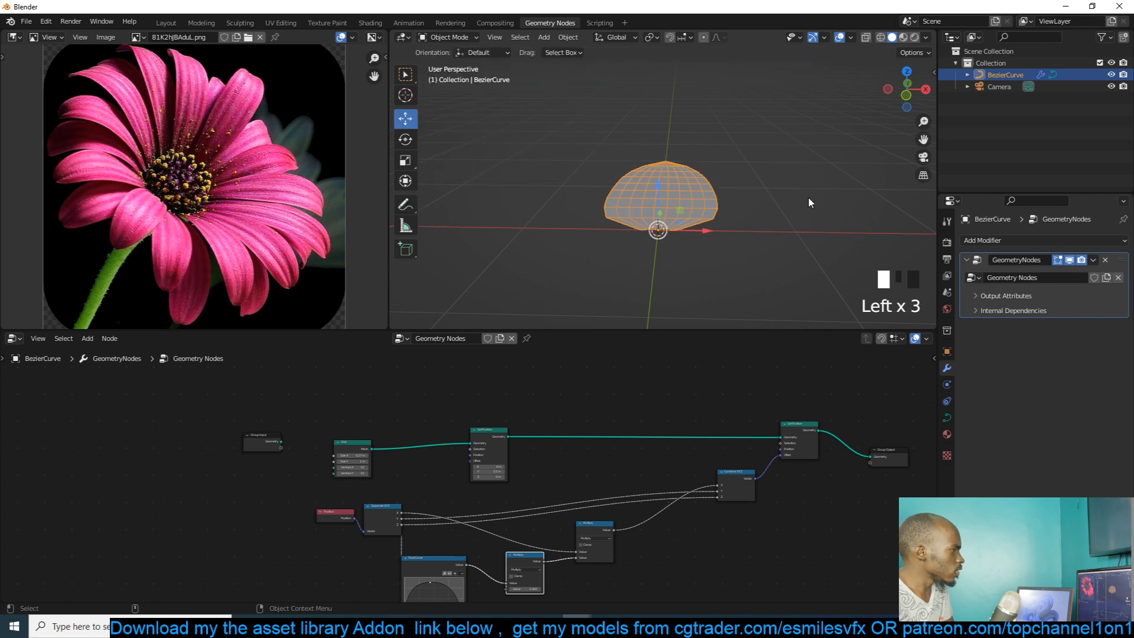
- Reposition the Combine XYZ node and the Multiply node that feeds its X input to space out the node tree
scroll(696, 481, "up", 5)
middle_click_drag(696, 481, 578, 438)
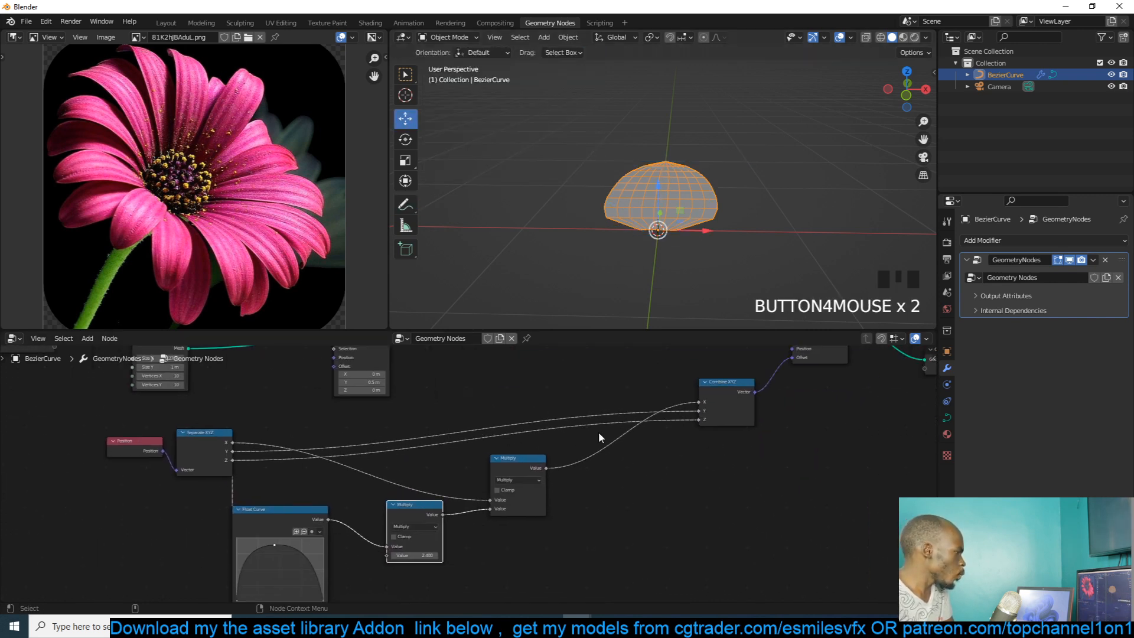
left_click_drag(712, 395, 728, 410)
left_click_drag(522, 474, 560, 525)
scroll(709, 175, "up", 3)
key("grave")
key("grave")
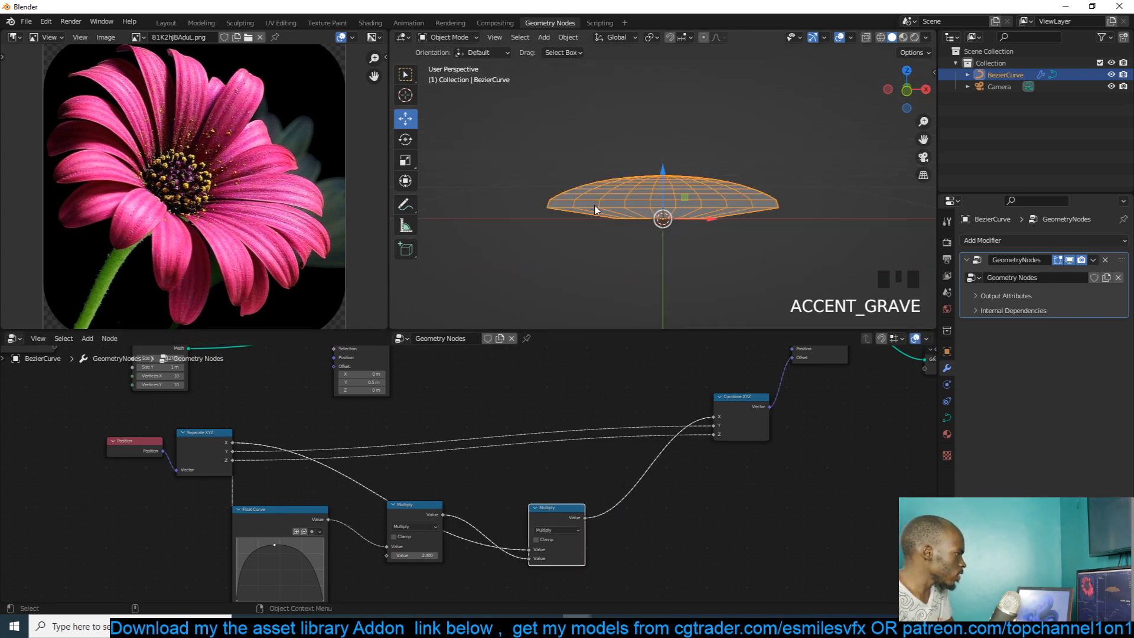
scroll(730, 445, "up", 2)
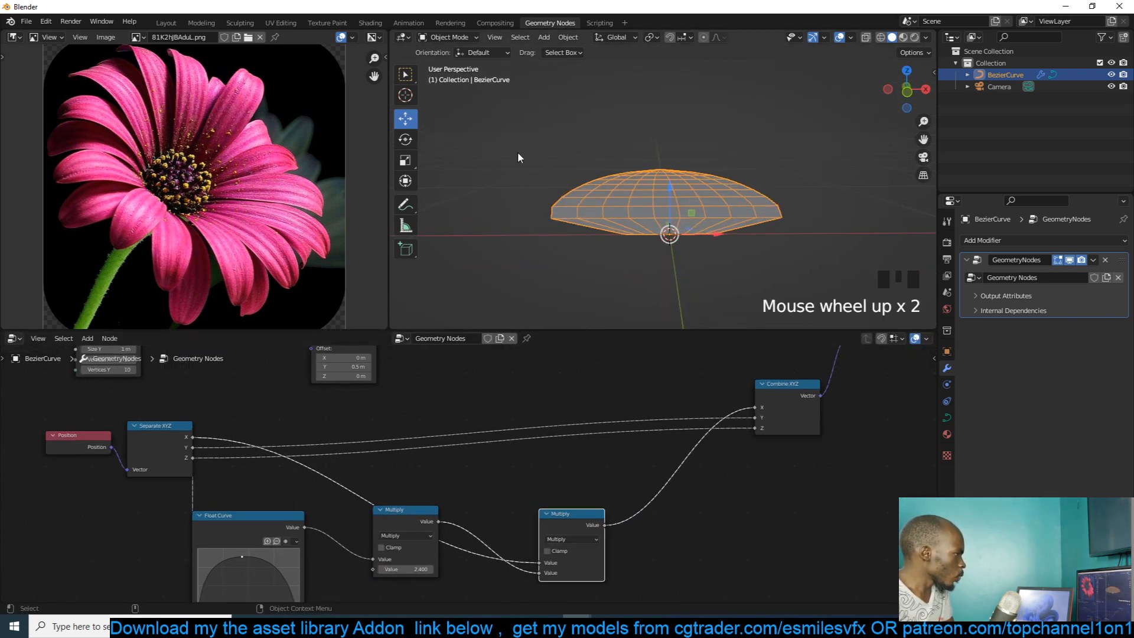
- Annotate a wide V-shaped fold across the width of the petal
left_click(405, 204)
mouse_move(519, 190)
left_mouse_down()
mouse_move(689, 249)
mouse_move(793, 138)
left_mouse_up()
scroll(294, 418, "up", 2)
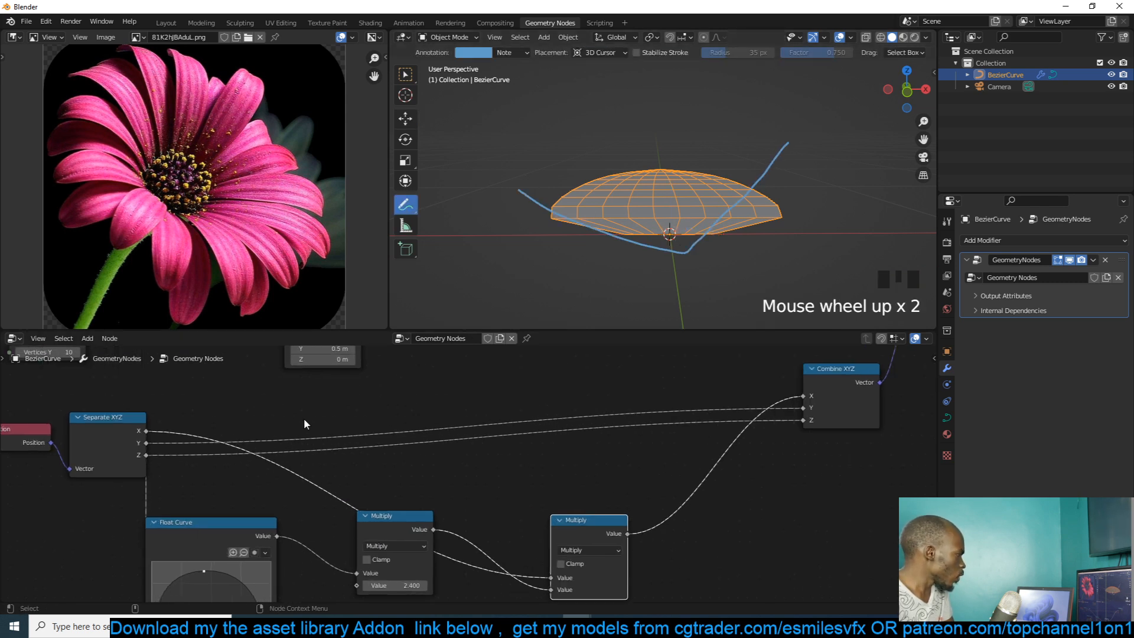
- Link the Separate XYZ node's X output to the Combine XYZ node's Z input and view the petal from the front
middle_click_drag(259, 443, 205, 446)
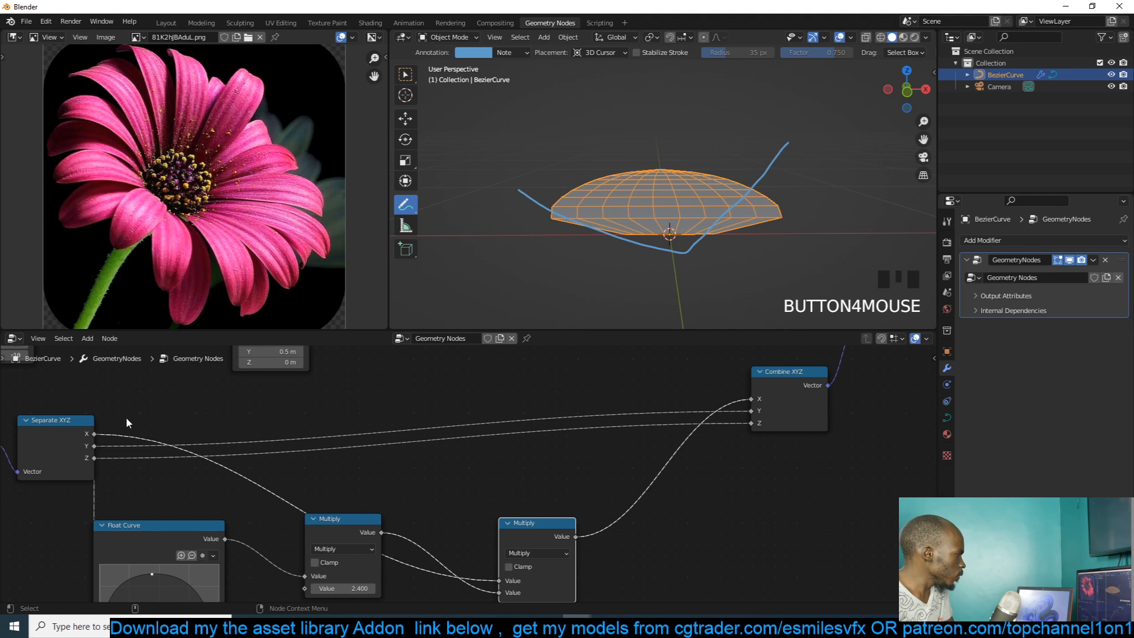
left_click_drag(94, 433, 752, 424)
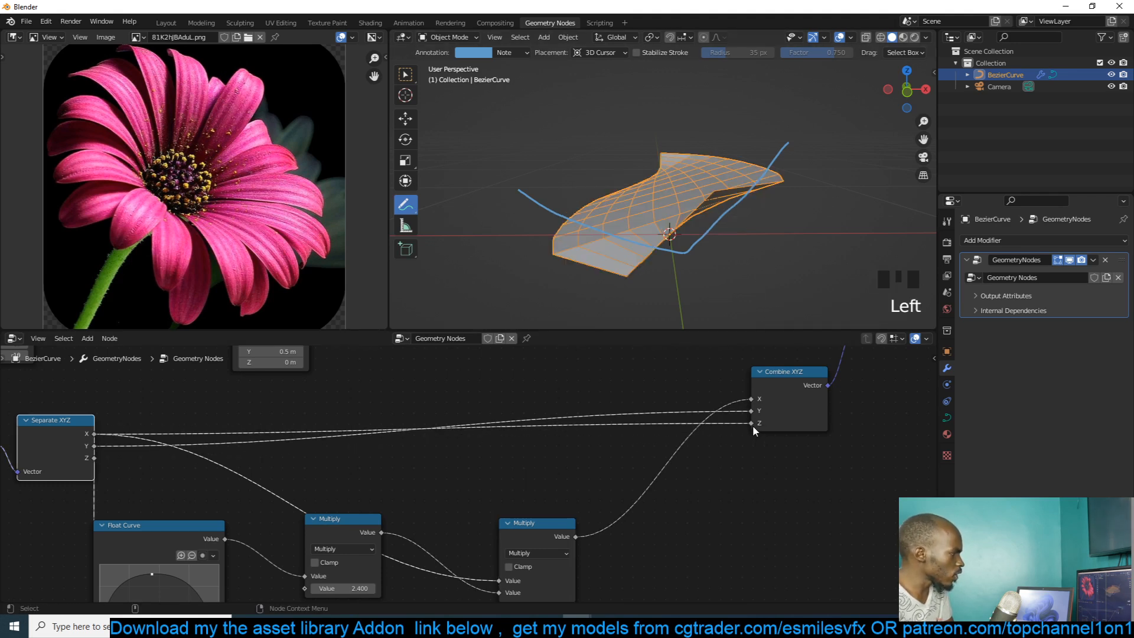
key("grave")
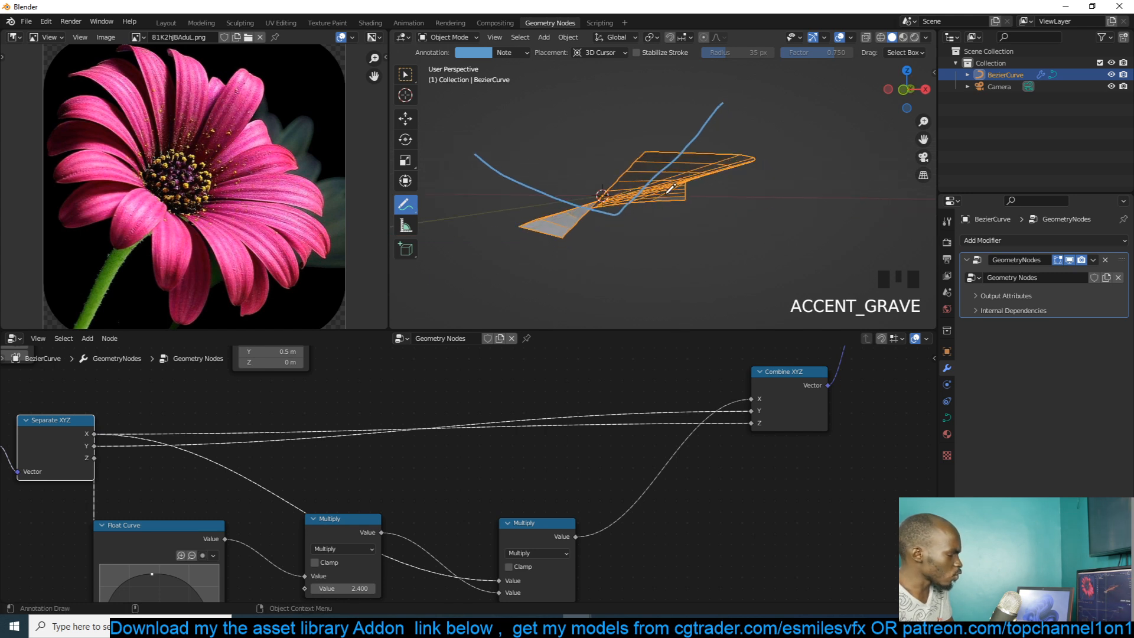
key("KP_1")
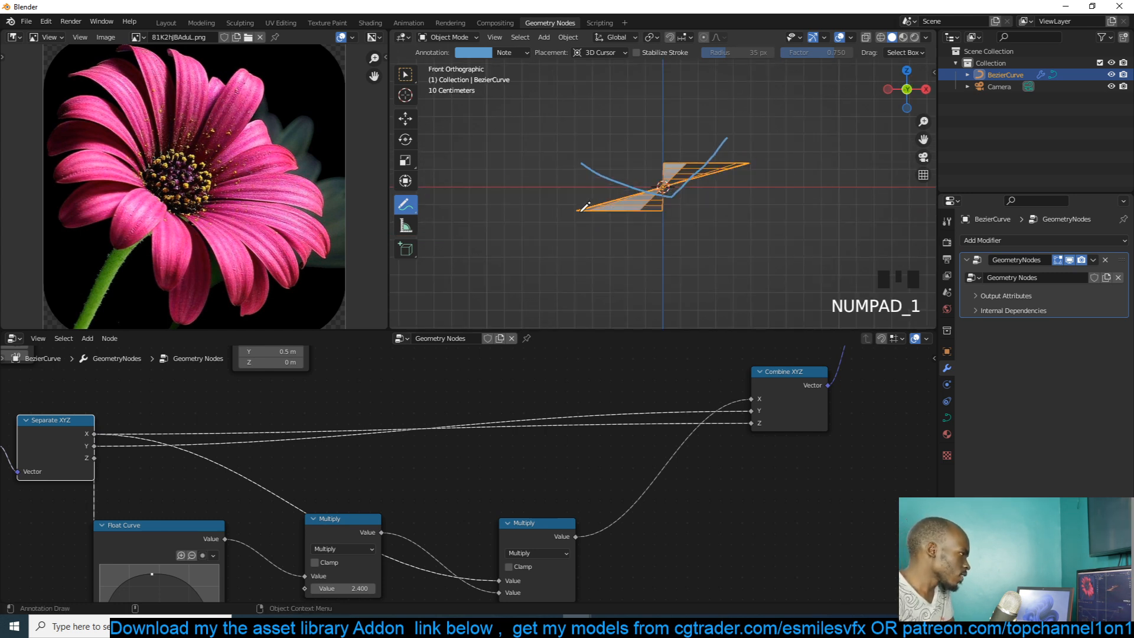
- Trace the petal's diagonal slope with an annotation and disconnect the Multiply node from Combine XYZ's X input
left_click_drag(583, 209, 768, 155)
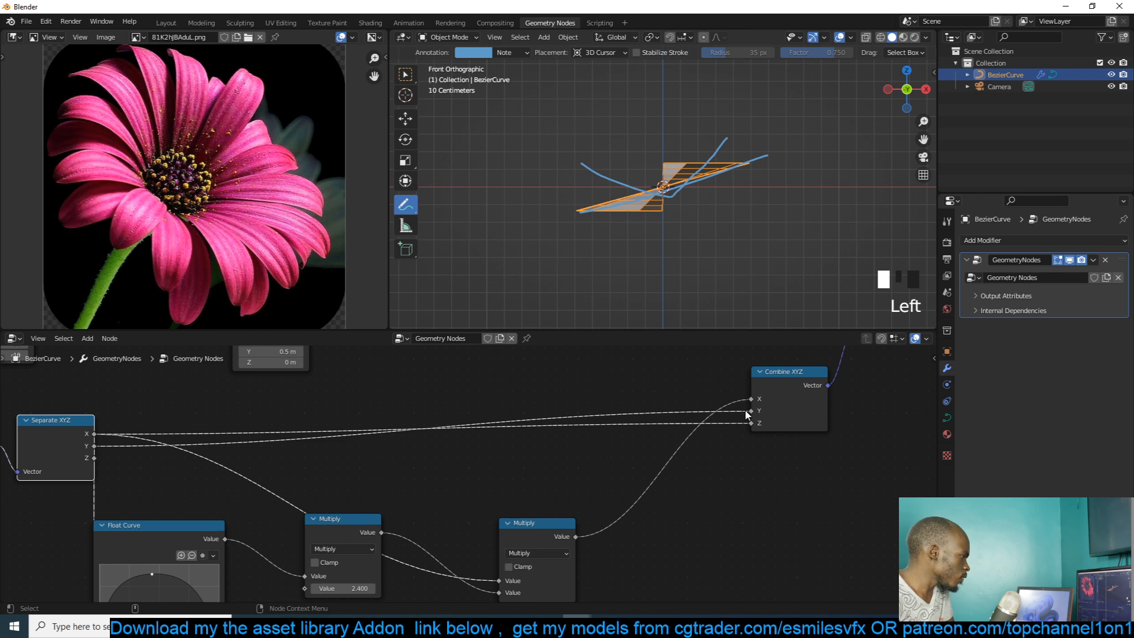
left_click_drag(753, 398, 709, 443)
scroll(685, 155, "up", 5)
scroll(685, 155, "up", 1)
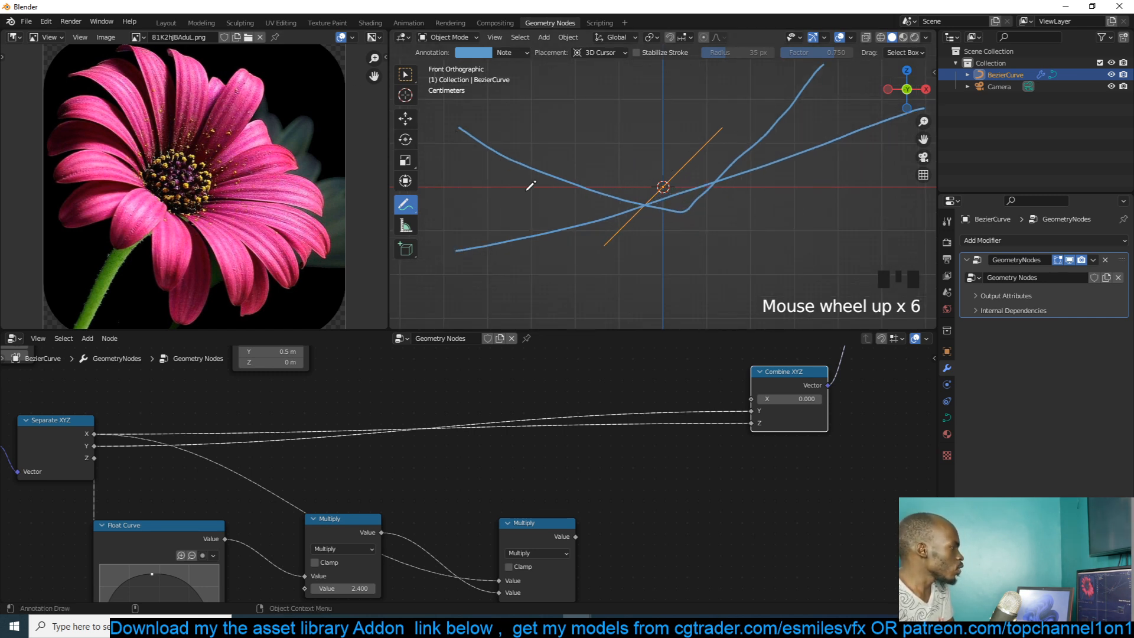
- Erase the annotation strokes, remove the Note layer, and switch to the Move tool
left_click_drag(578, 190, 572, 188)
mouse_move(574, 194)
left_mouse_down()
mouse_move(622, 193)
mouse_move(557, 197)
mouse_move(467, 248)
left_mouse_up()
left_click(511, 53)
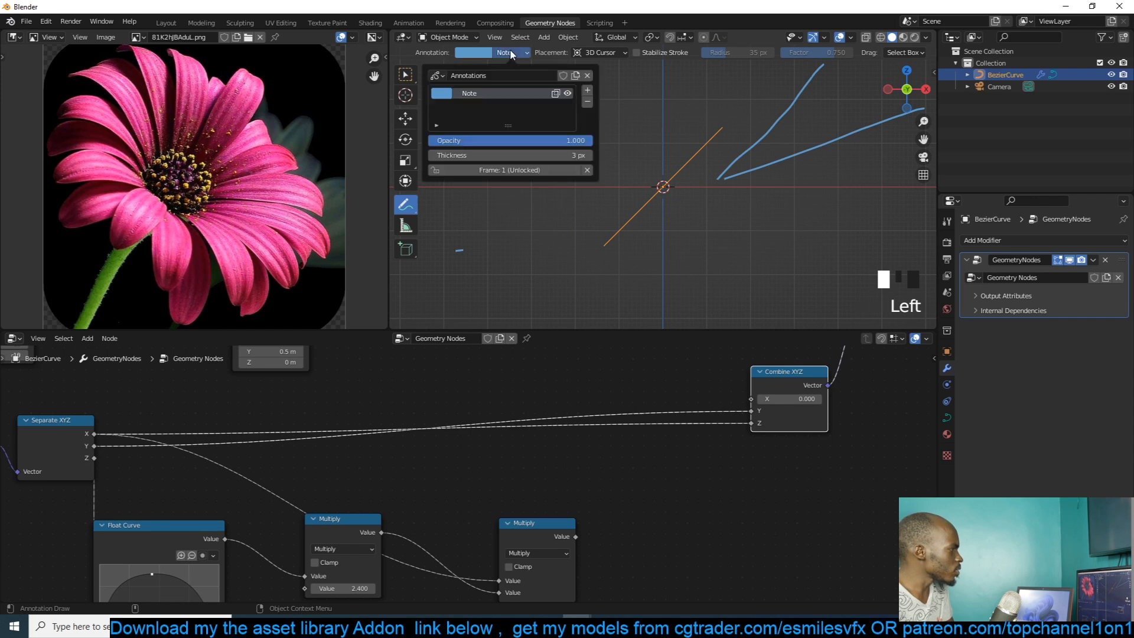
left_click(588, 102)
left_click(405, 118)
- Annotate short marks along the X axis on both sides of the origin, plus arrows going down-left and up-left
scroll(553, 189, "up", 4)
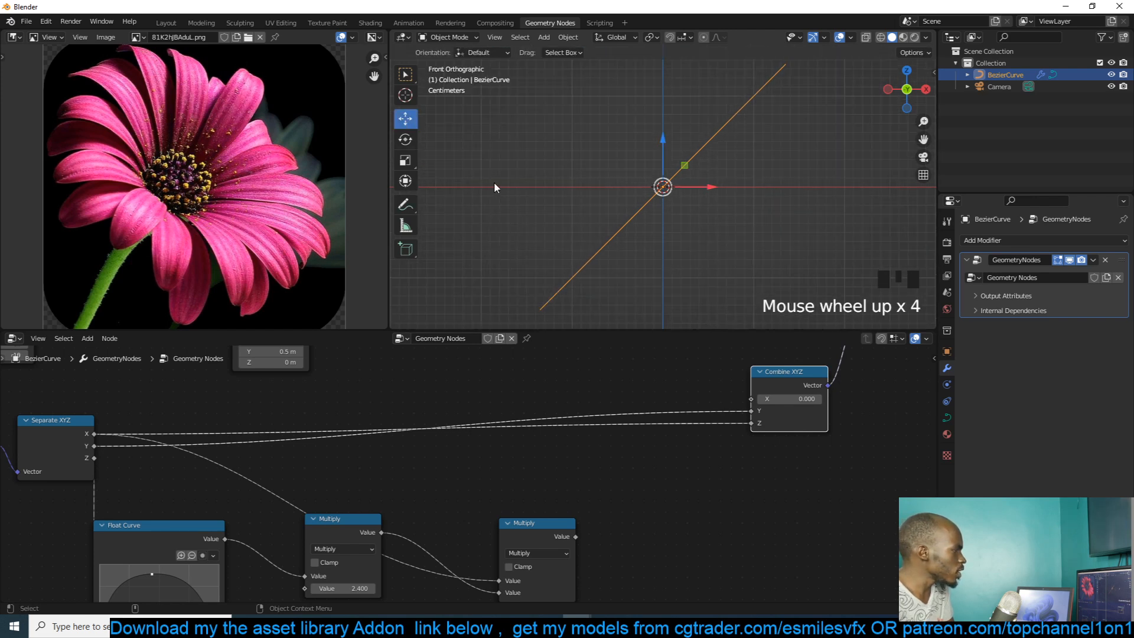
left_click(405, 203)
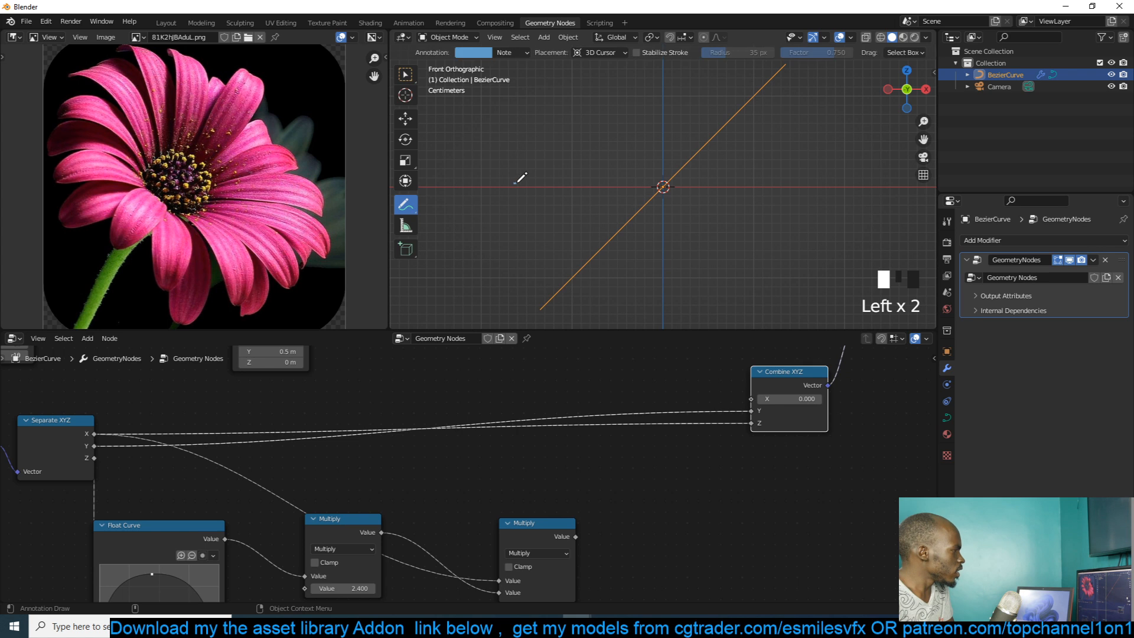
mouse_move(584, 181)
left_mouse_down()
mouse_move(720, 177)
mouse_move(717, 186)
left_mouse_up()
left_click_drag(786, 173, 801, 173)
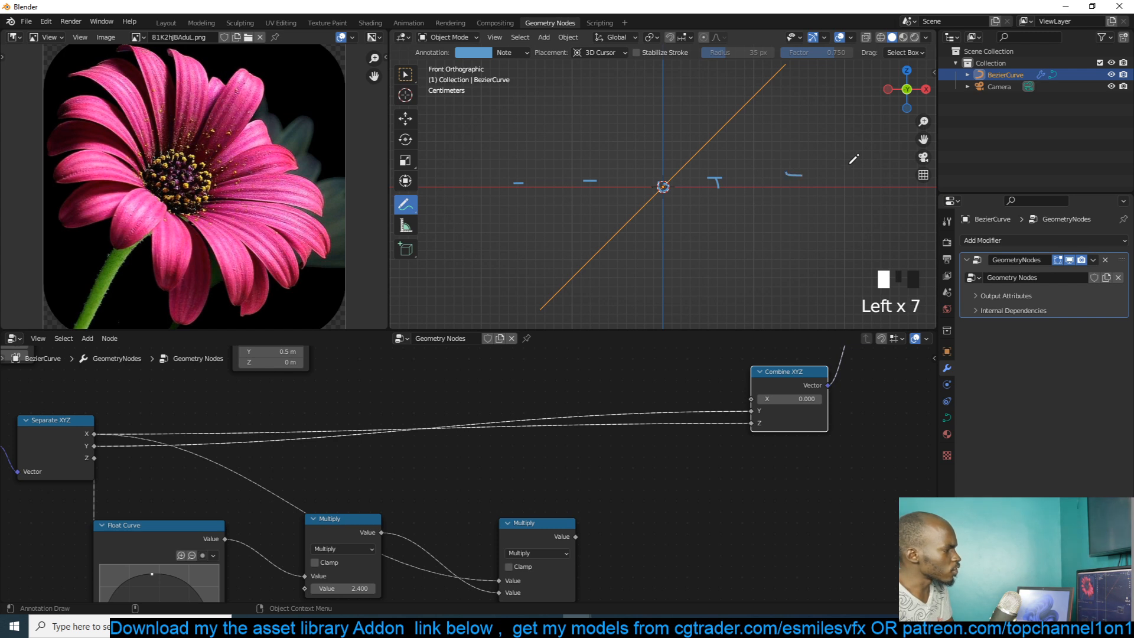
scroll(803, 163, "down", 2)
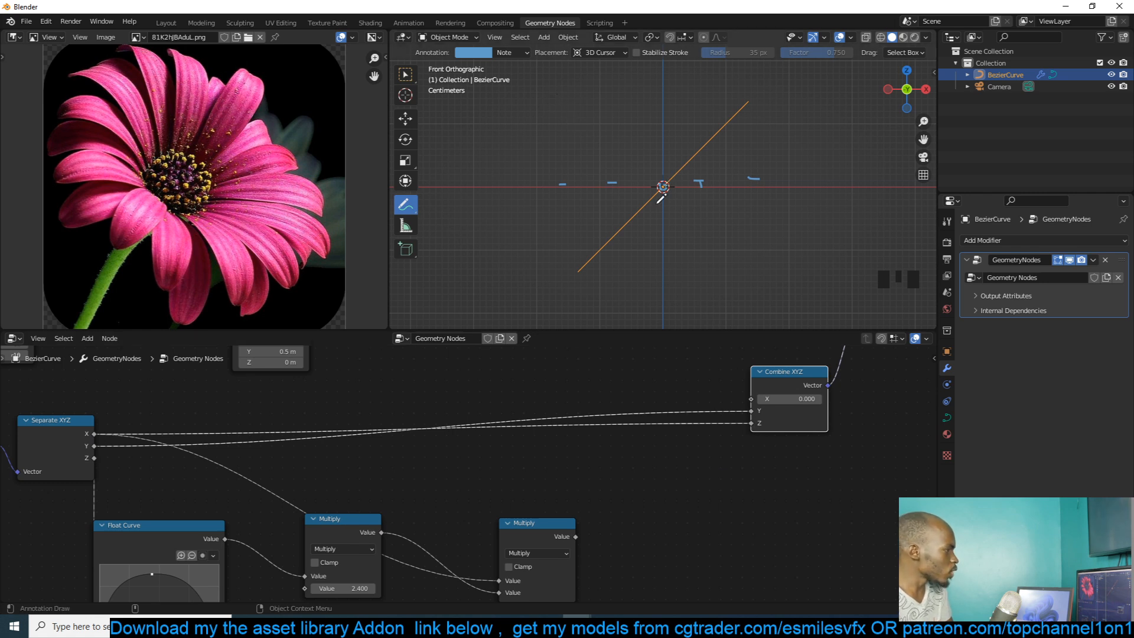
mouse_move(663, 187)
left_mouse_down()
mouse_move(581, 328)
mouse_move(602, 327)
mouse_move(592, 313)
mouse_move(629, 304)
left_mouse_up()
mouse_move(662, 188)
left_mouse_down()
mouse_move(568, 126)
mouse_move(590, 123)
left_mouse_up()
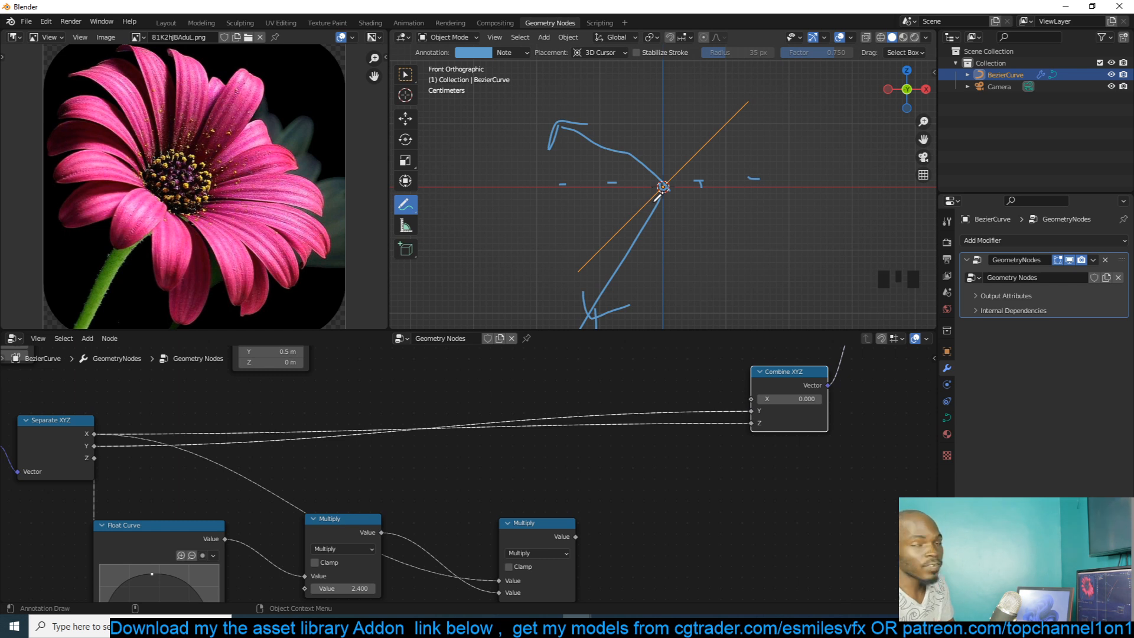
- Duplicate the Multiply node, change its operation to Absolute, and insert it on the link into Combine XYZ's Z input
key("shift+a")
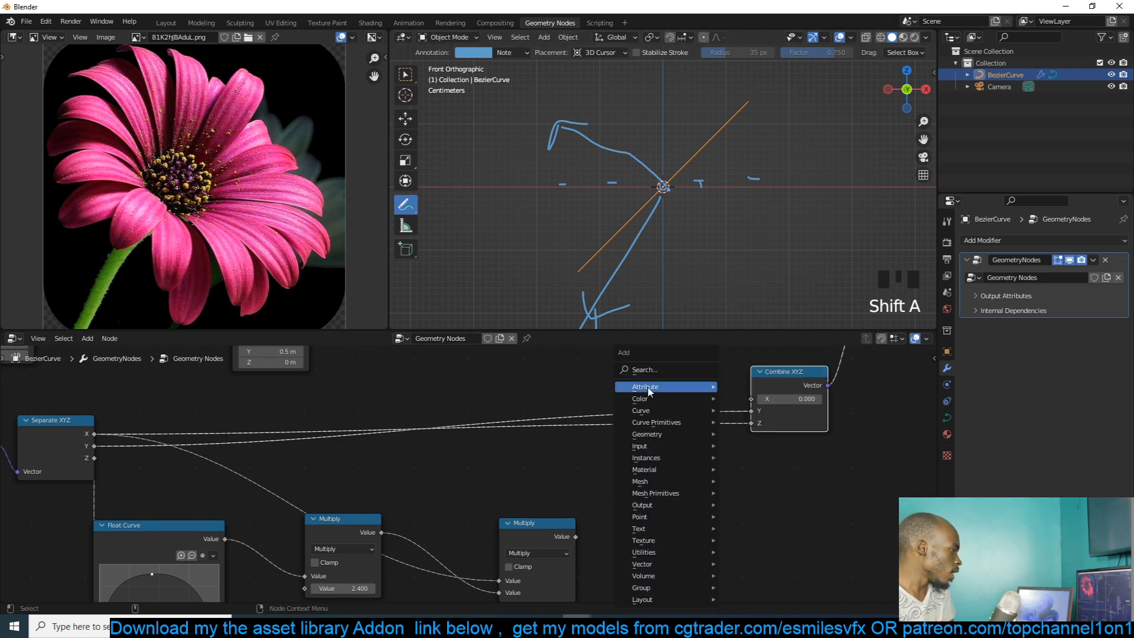
left_click(534, 536)
key("shift+d")
left_click(717, 464)
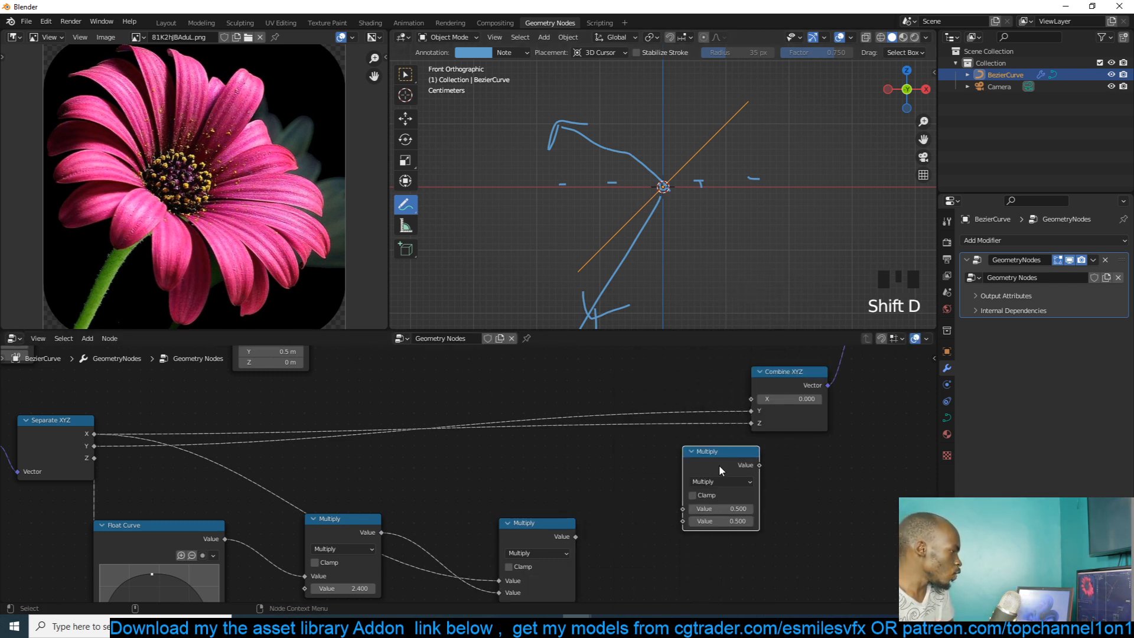
left_click(720, 481)
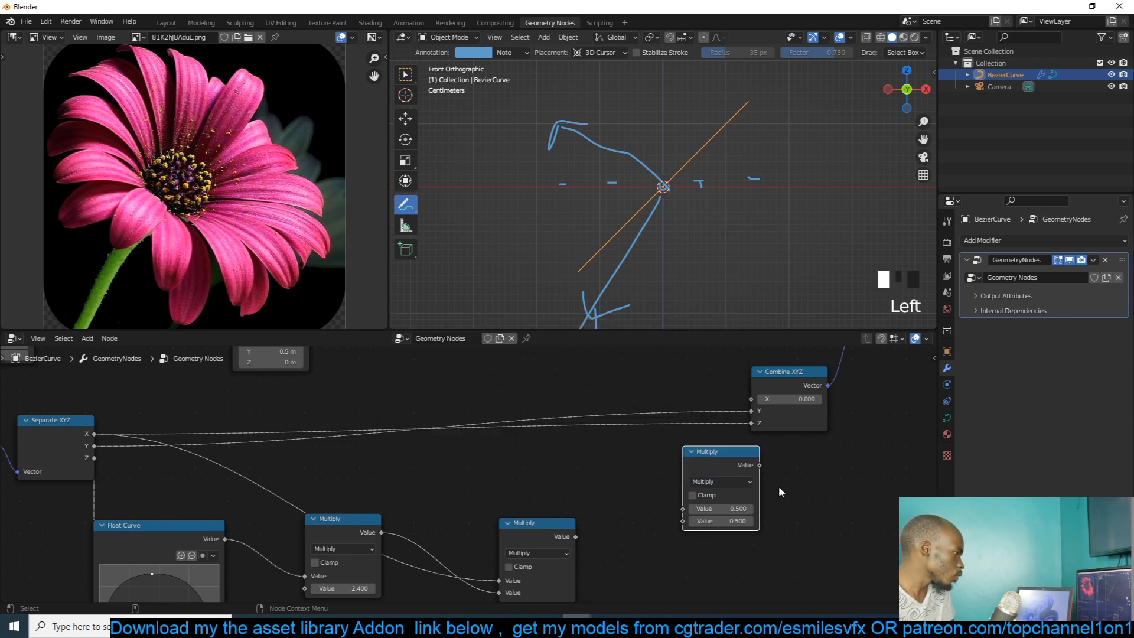
left_click(720, 481)
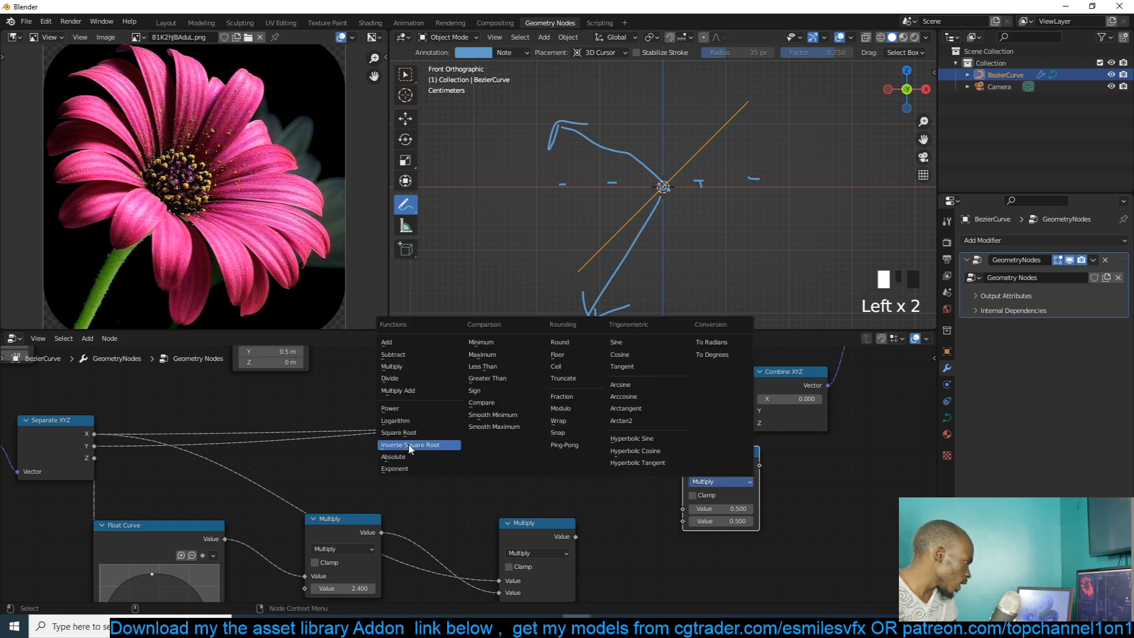
left_click(393, 456)
left_click_drag(711, 457, 659, 432)
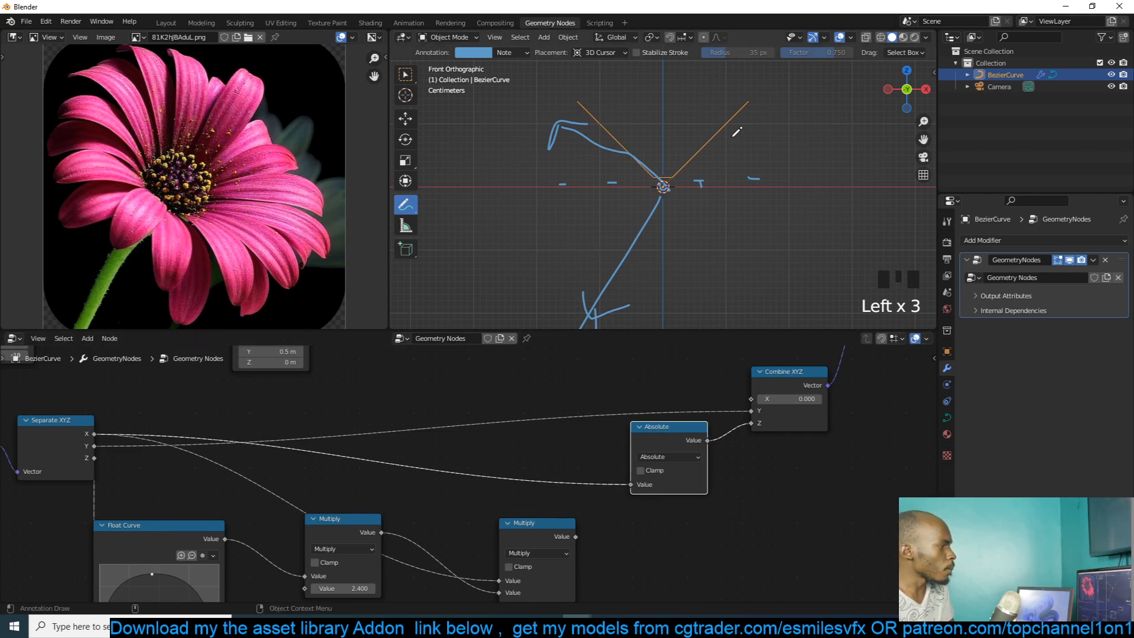
- Set the Grid node's Vertices X to 11 and check the fold in front view
key("grave")
key("grave")
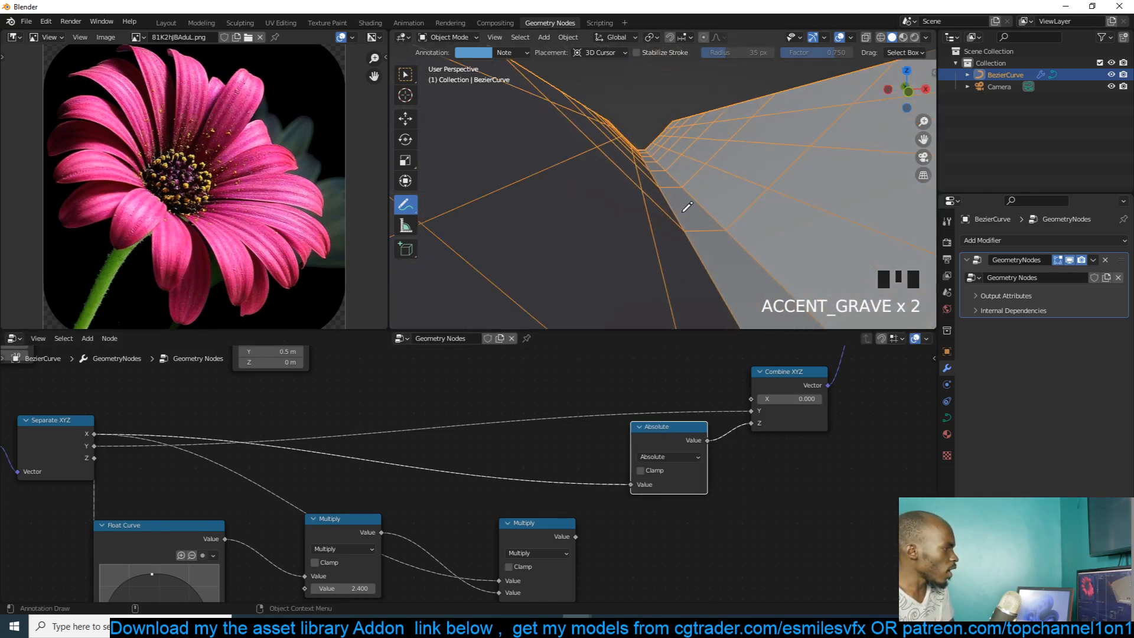
scroll(566, 400, "down", 2)
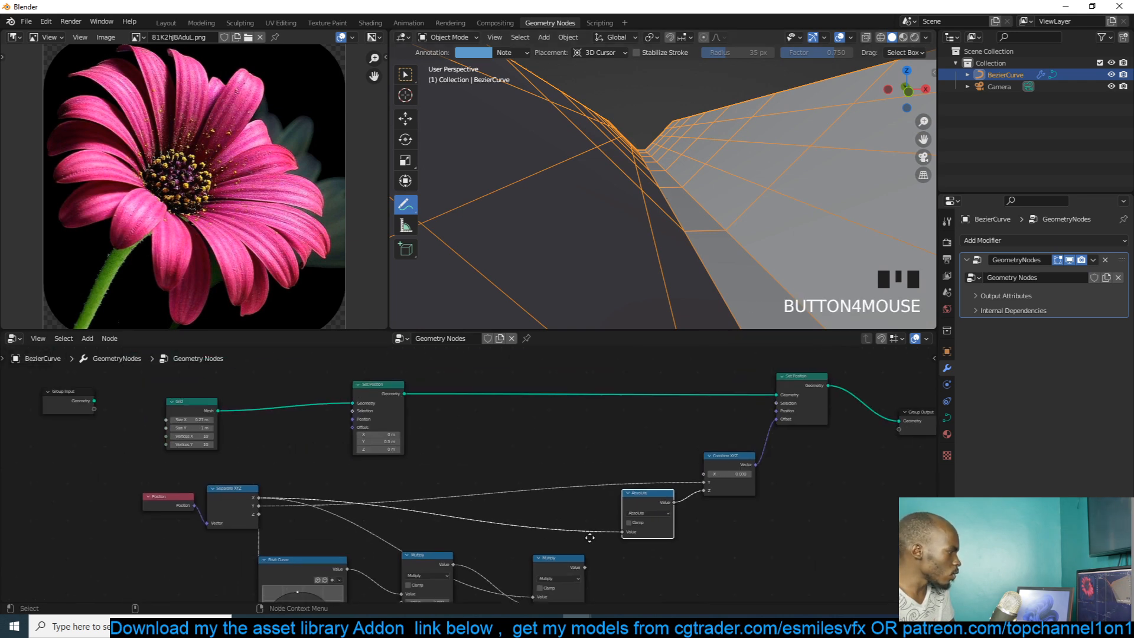
scroll(122, 484, "up", 5)
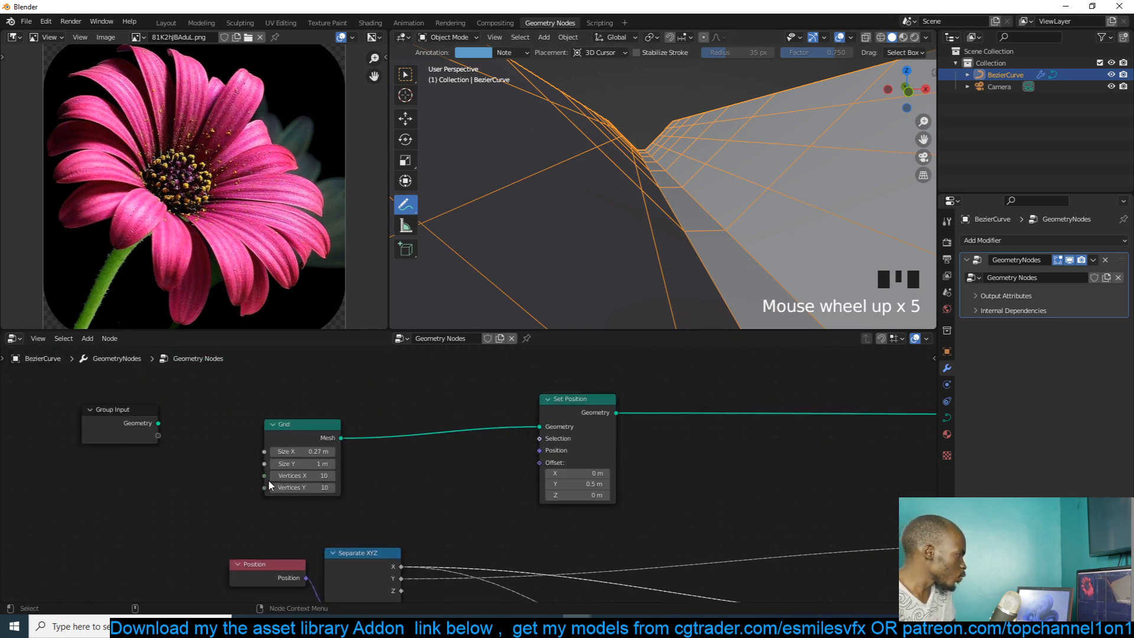
left_click(332, 475)
scroll(614, 296, "down", 4)
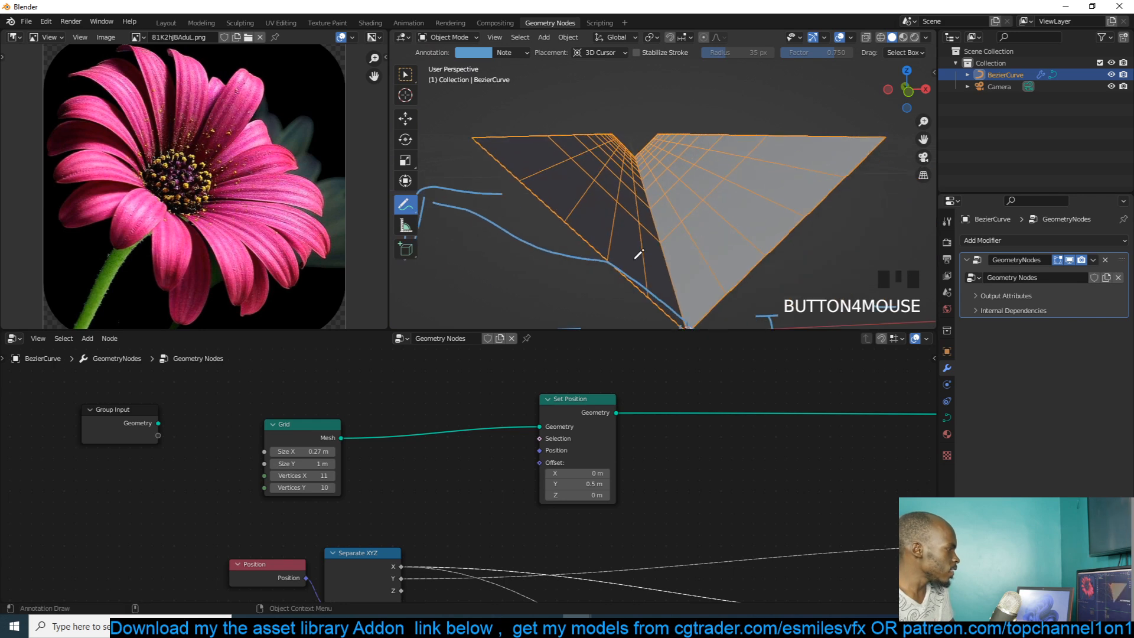
key("grave")
key("KP_1")
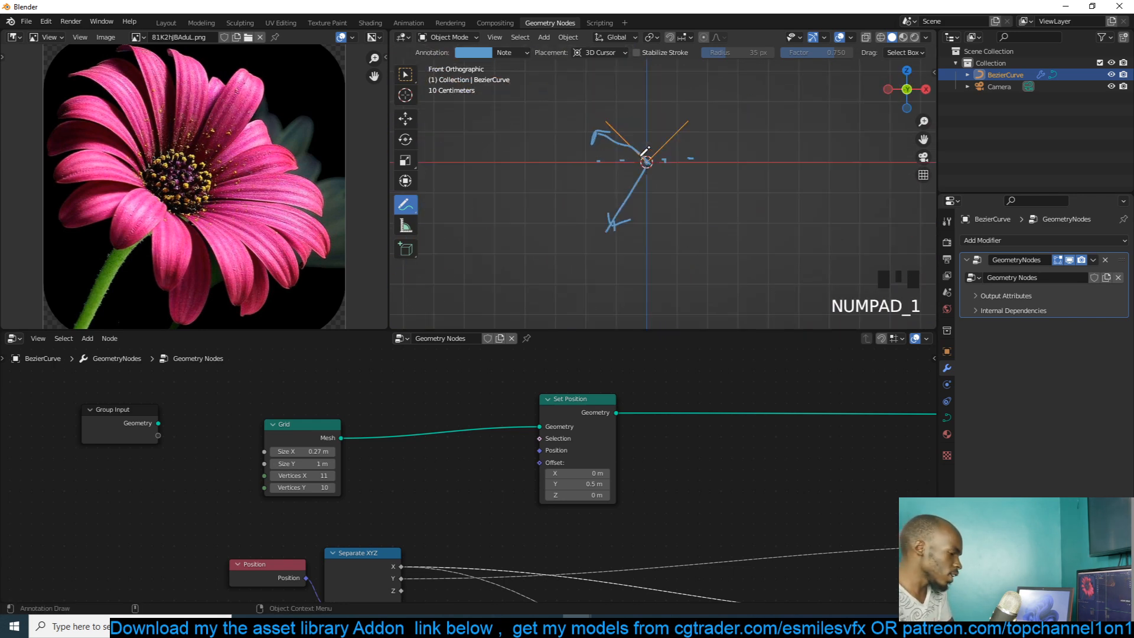
- Reconnect the last Multiply node's Value output to the Combine XYZ node's X input, viewing the petal in perspective
key("grave")
middle_click_drag(685, 166, 691, 228)
scroll(679, 212, "down", 4)
scroll(724, 480, "down", 4)
middle_click_drag(724, 480, 699, 392)
scroll(737, 433, "up", 3)
middle_click_drag(737, 433, 594, 439)
scroll(646, 423, "up", 1)
left_click(742, 403)
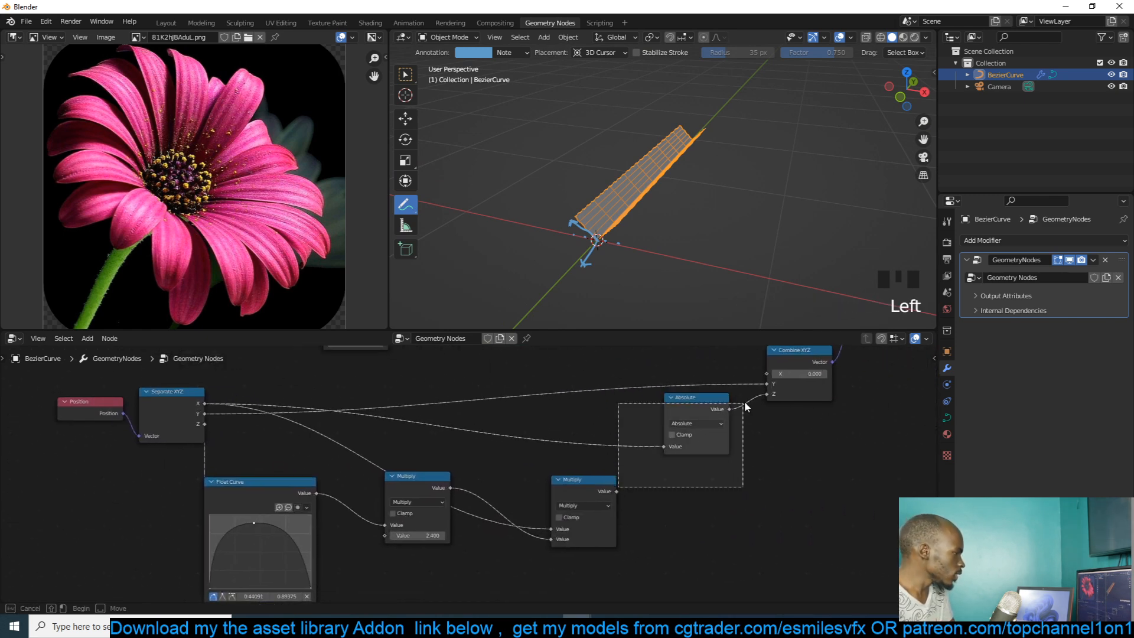
left_click(723, 467)
left_click_drag(616, 491, 767, 373)
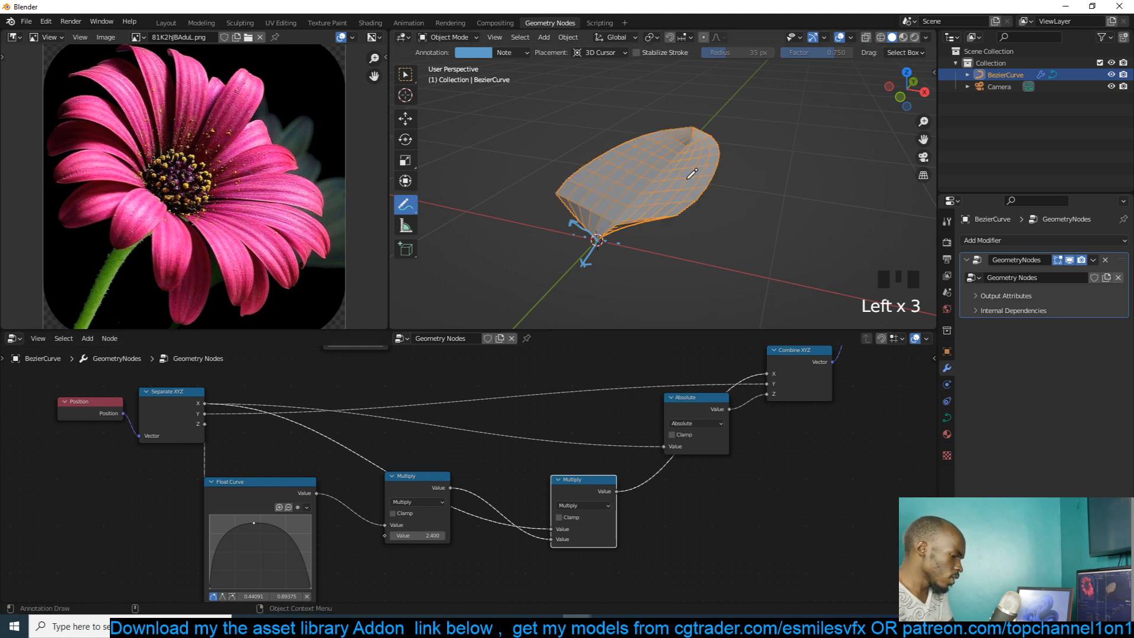
- Examine the V fold of the petal from the front, side, top and in perspective
key("KP_7")
key("KP_1")
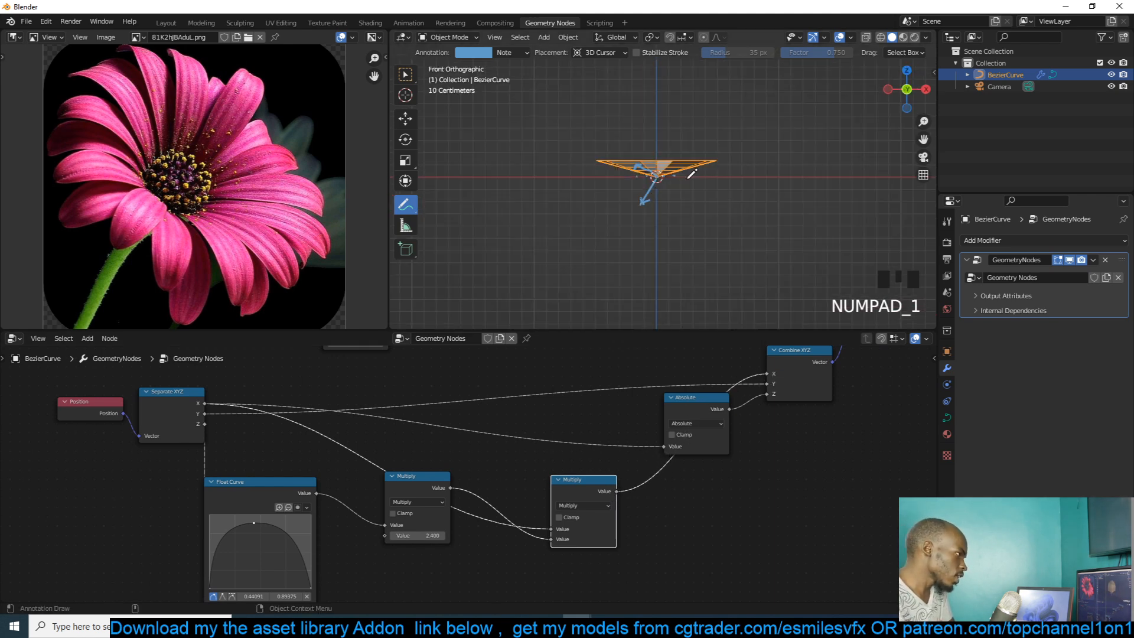
middle_click_drag(687, 186, 684, 234)
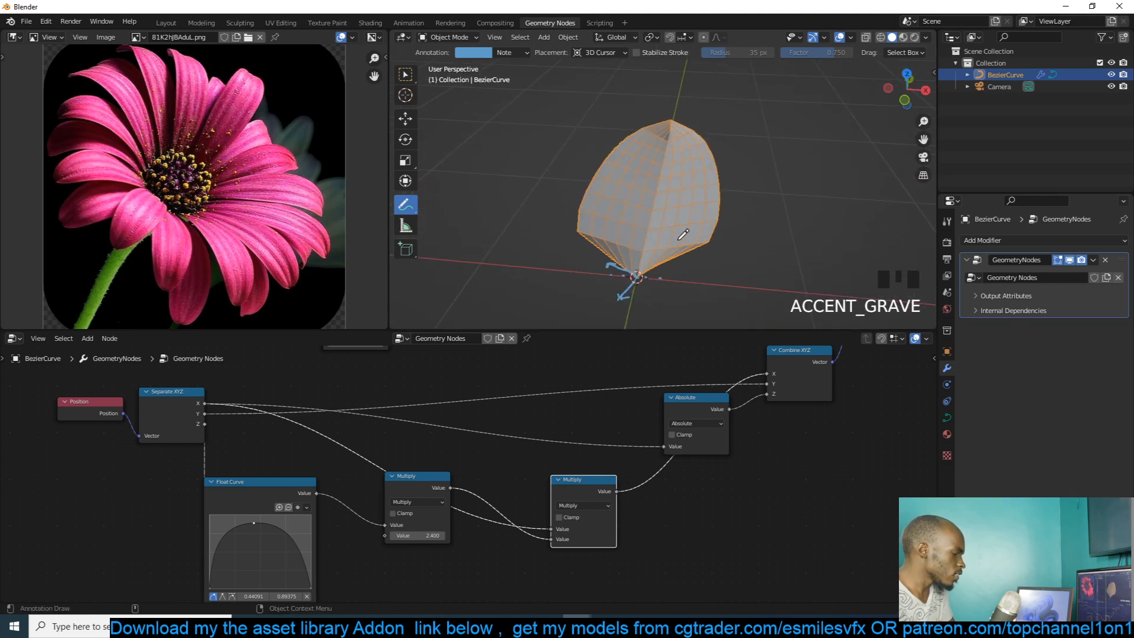
key("KP_3")
key("KP_7")
middle_click_drag(678, 239, 645, 151)
scroll(637, 125, "up", 1)
middle_click_drag(719, 128, 837, 210)
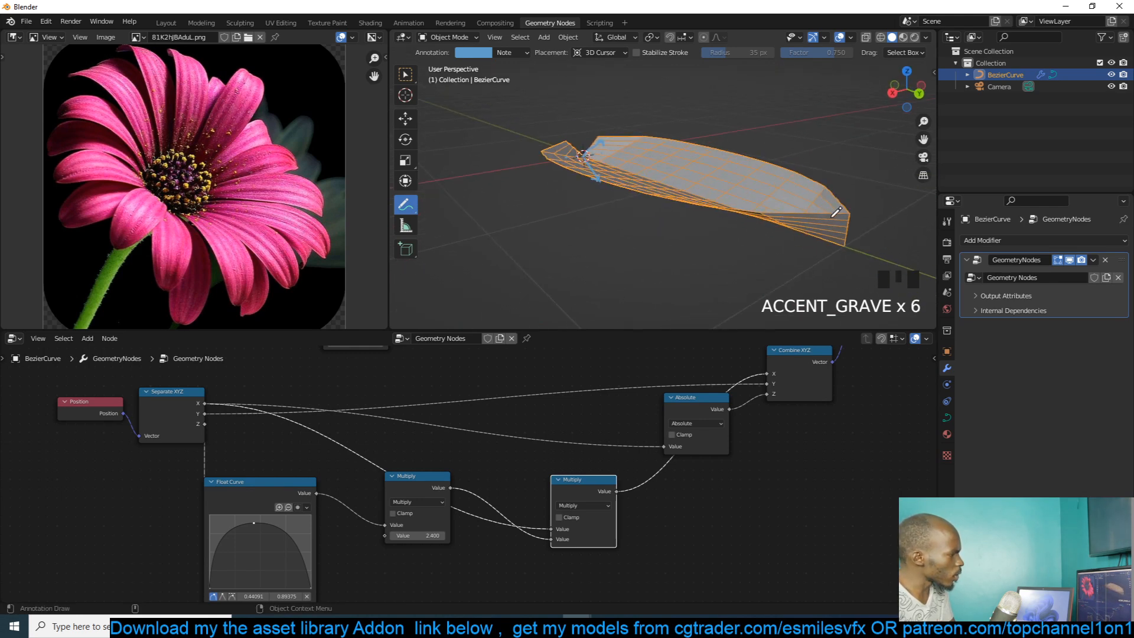
middle_click_drag(683, 189, 485, 176)
scroll(653, 443, "down", 5)
scroll(645, 442, "up", 2)
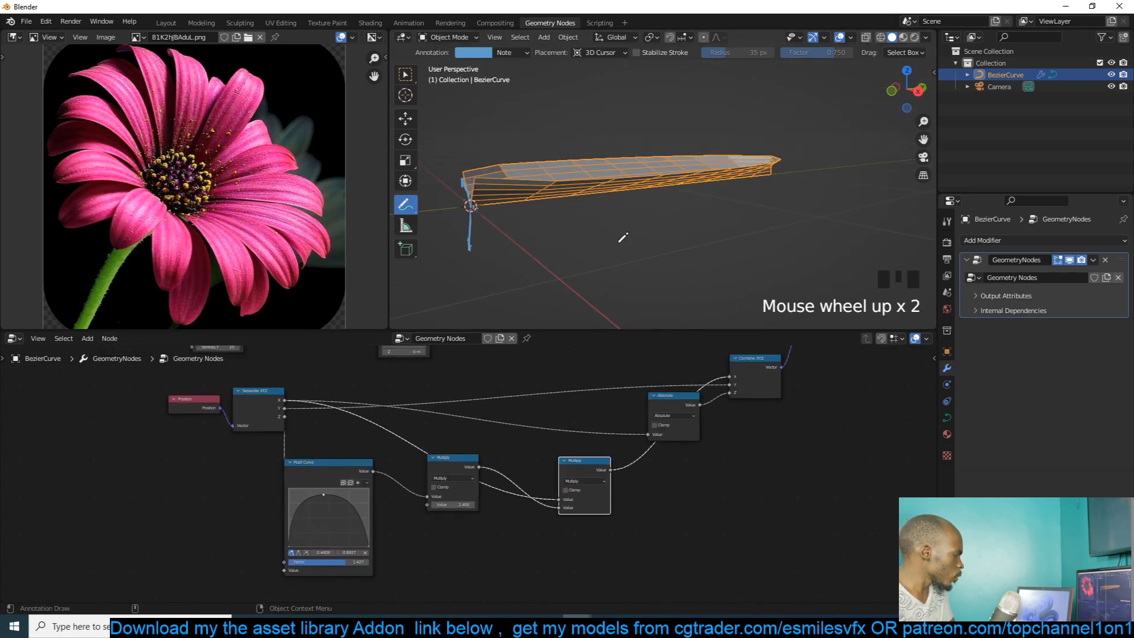
middle_click_drag(608, 248, 570, 183)
- Delete the annotation note layer and turn off the wireframe display over the petal, with the Move tool active
left_click(517, 53)
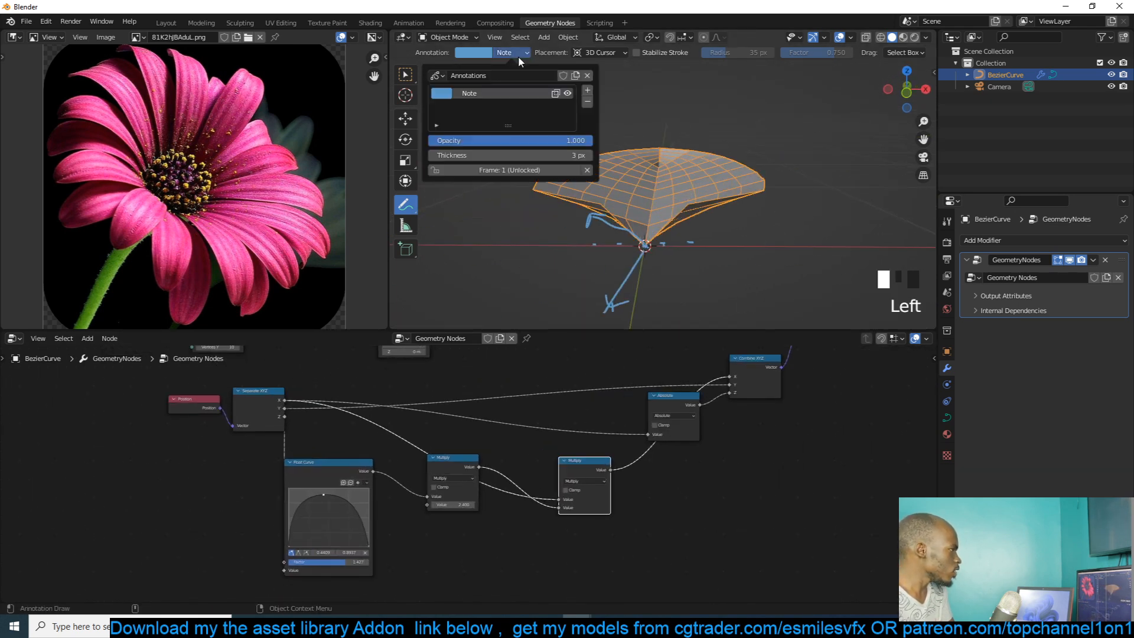
left_click(587, 102)
left_click(406, 118)
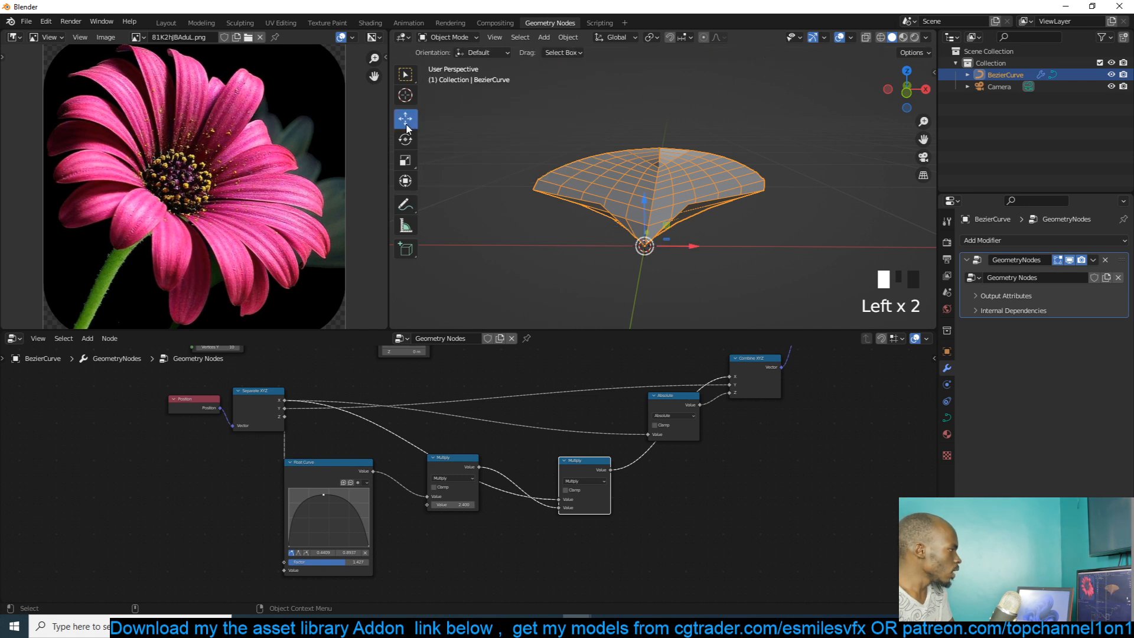
key("q")
left_click(685, 160)
- Examine the shaded petal's side profile, base and tip, along with the position nodes that drive the fold
key("grave")
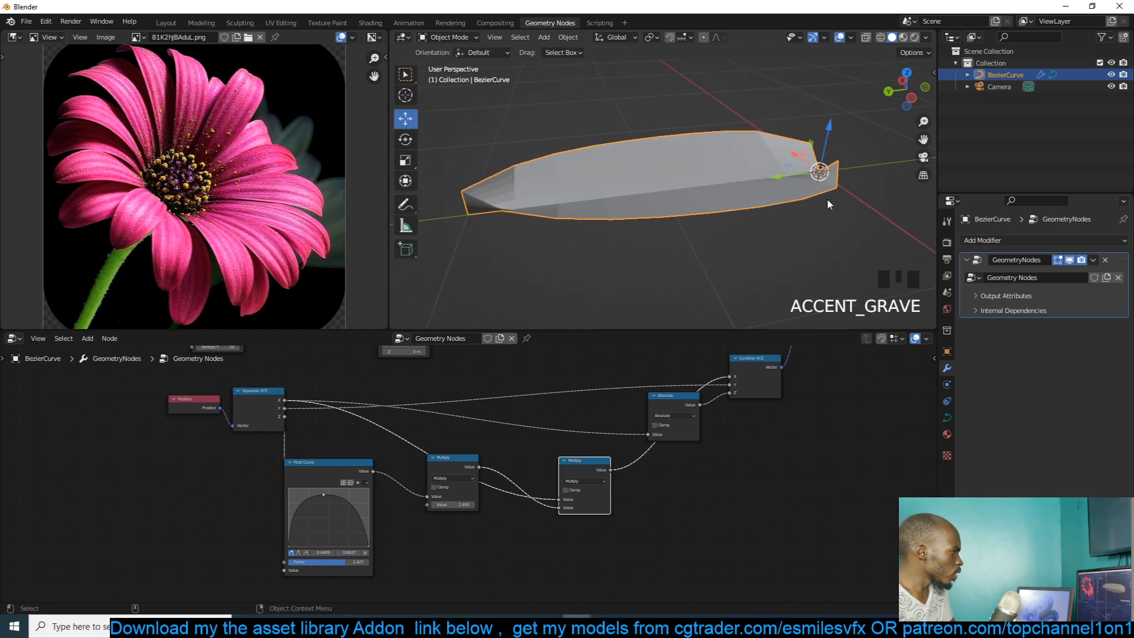
key("grave")
key("grave")
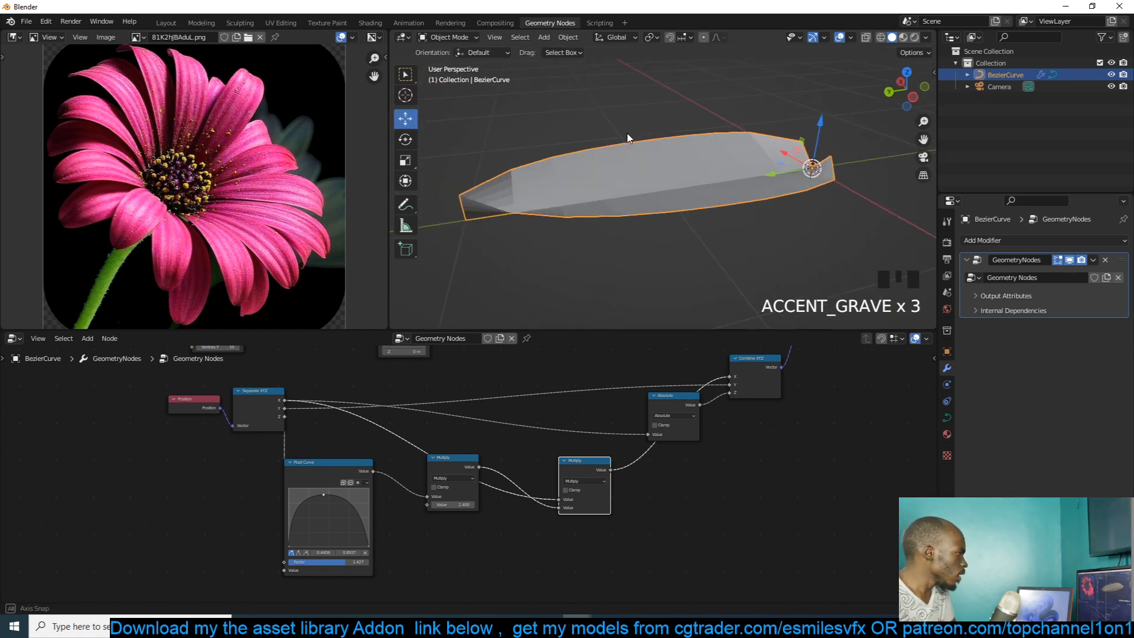
key("grave")
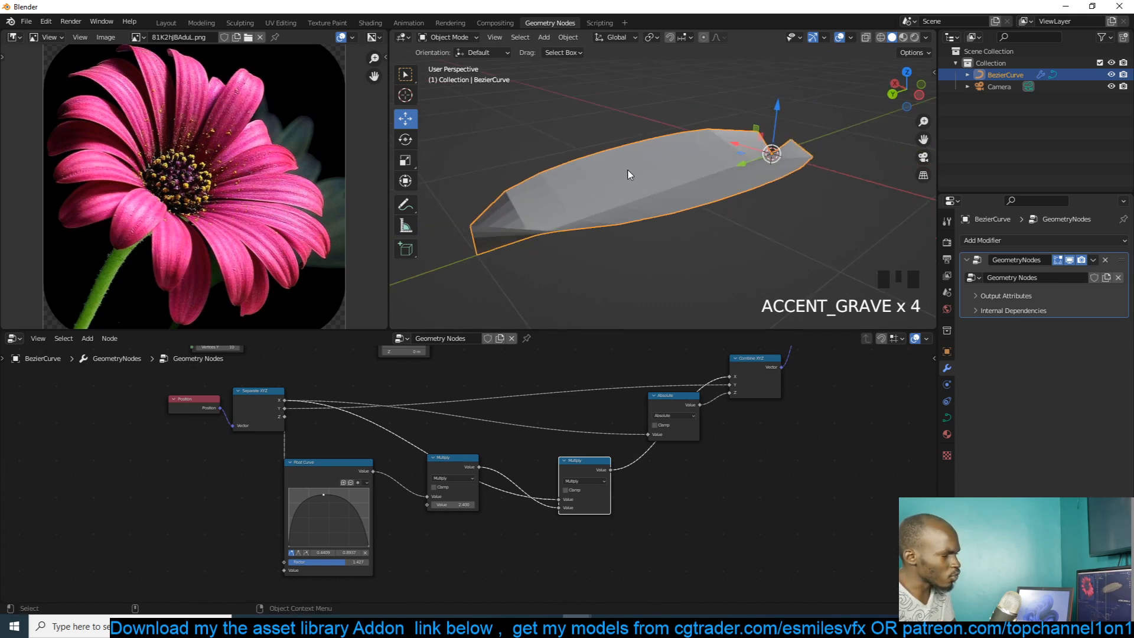
key("grave")
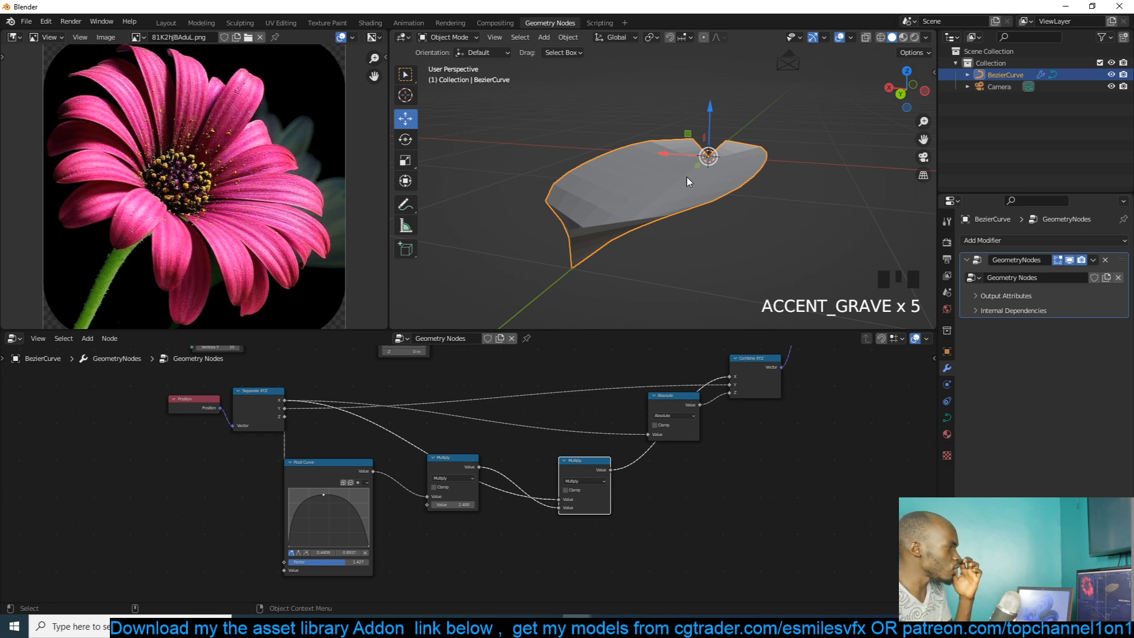
key("grave")
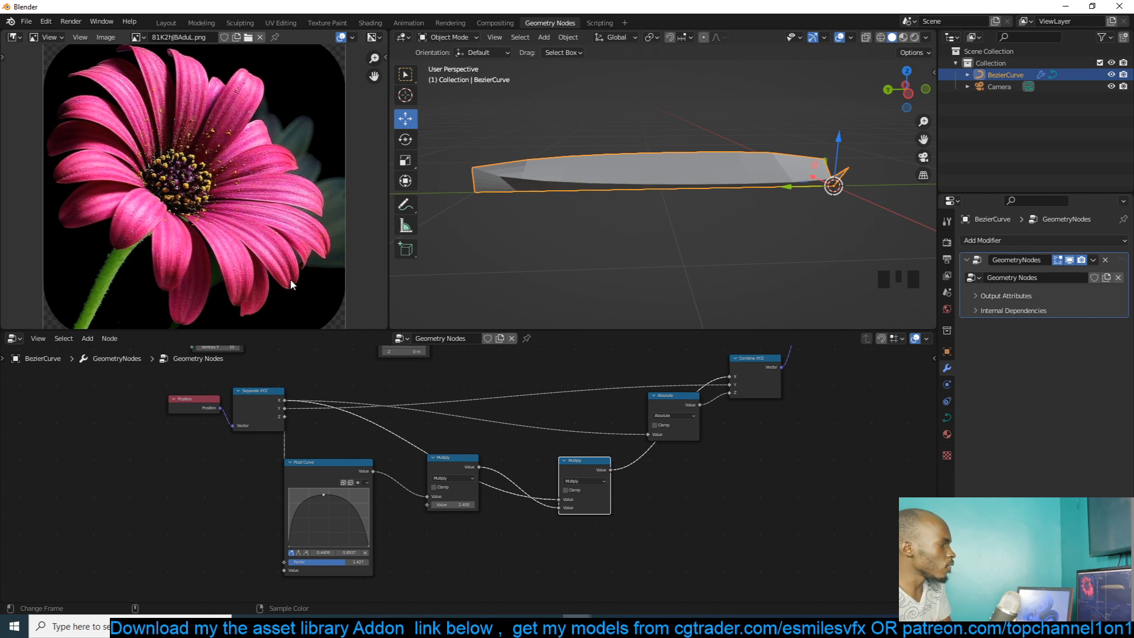
middle_click_drag(857, 178, 850, 183)
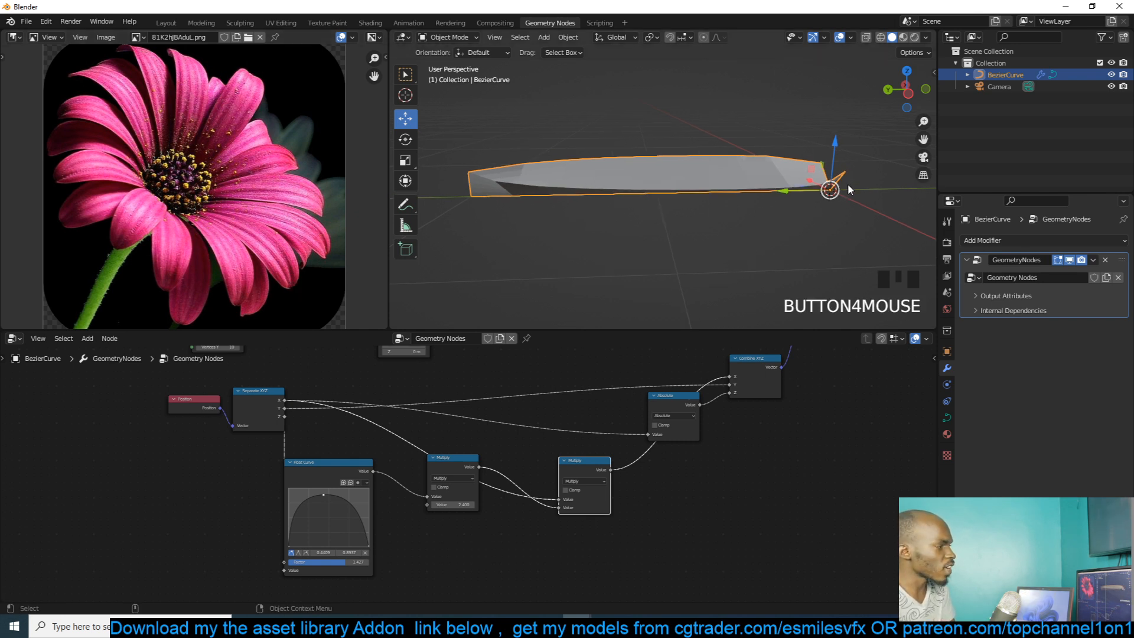
scroll(572, 506, "down", 5)
middle_click_drag(572, 506, 618, 490)
scroll(414, 435, "up", 5)
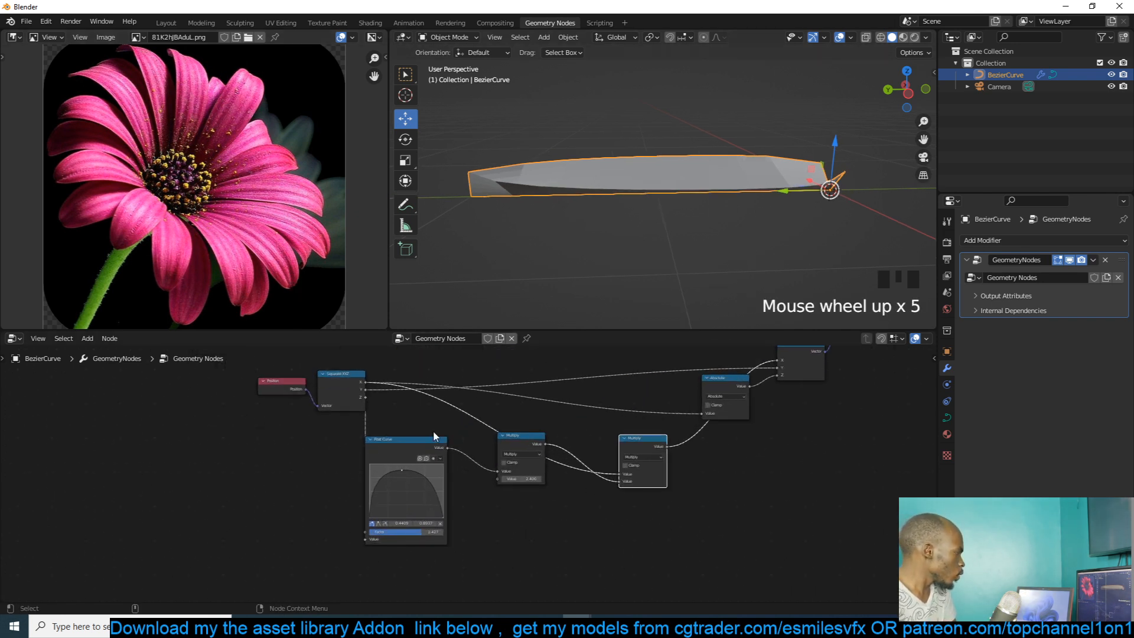
middle_click_drag(372, 388, 364, 403)
middle_click_drag(737, 196, 722, 232)
key("grave")
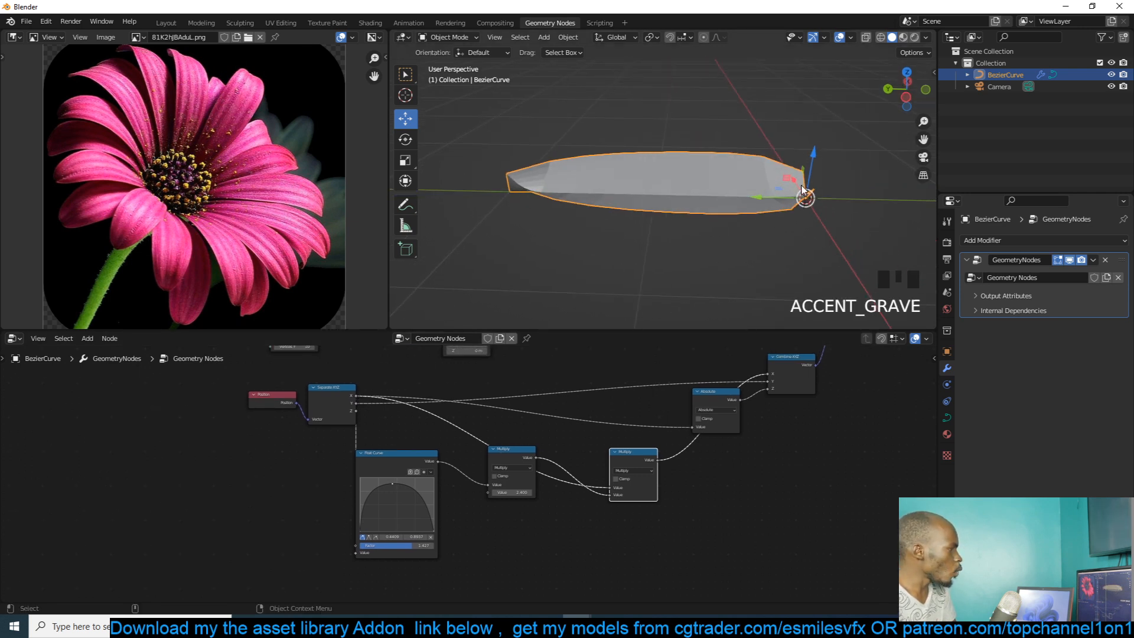
- Activate the Annotate tool and inspect the fold depth along the petal from above and from the side
left_click(406, 204)
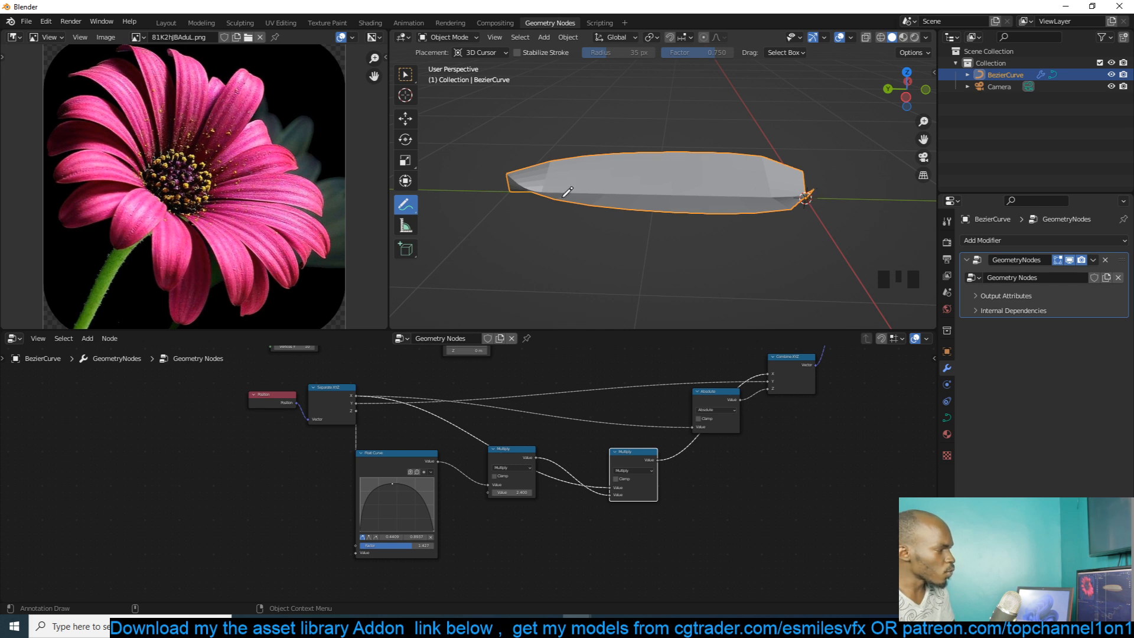
scroll(587, 461, "right", 2)
scroll(472, 414, "up", 3)
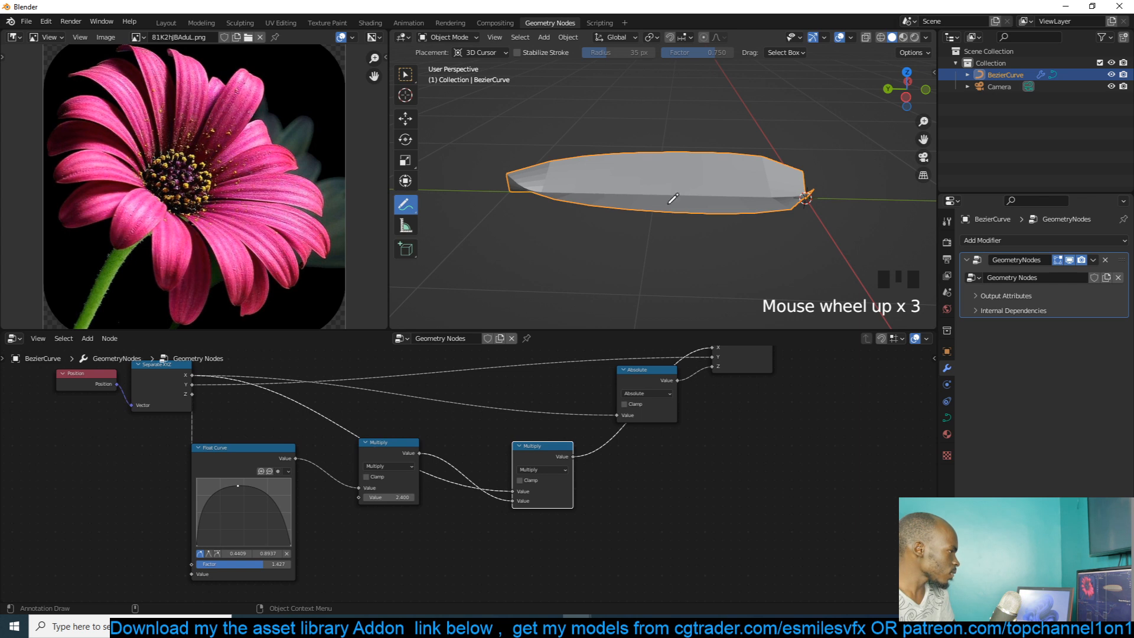
key("grave")
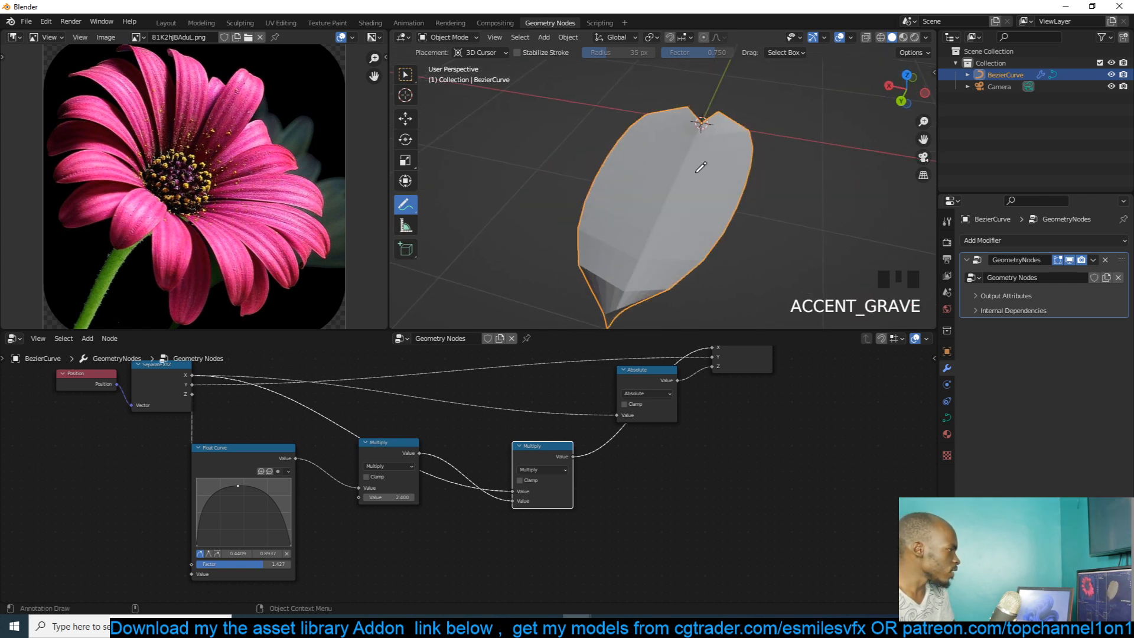
key("grave")
key("grave")
key("grave")
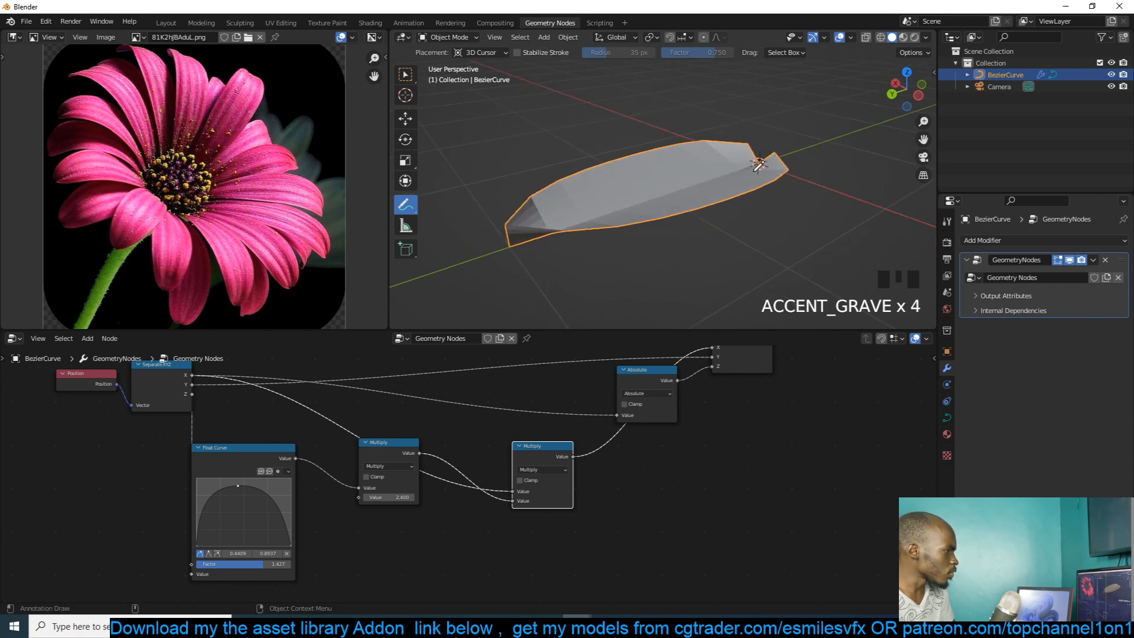
- Insert a duplicated Multiply node between Absolute and Combine XYZ's Z input, feeding its second value from Separate XYZ's Y output
middle_click_drag(668, 455, 661, 455)
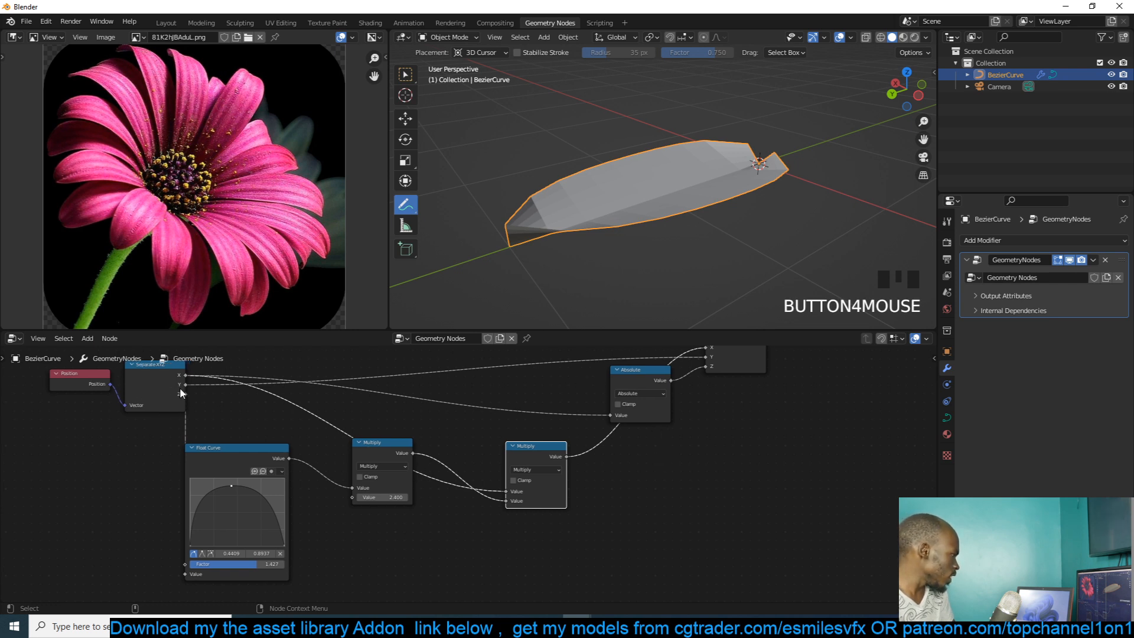
middle_click_drag(635, 372, 596, 388)
left_click_drag(574, 389, 636, 469)
key("shift+d")
left_click(639, 428)
left_click(670, 449)
left_click(650, 495)
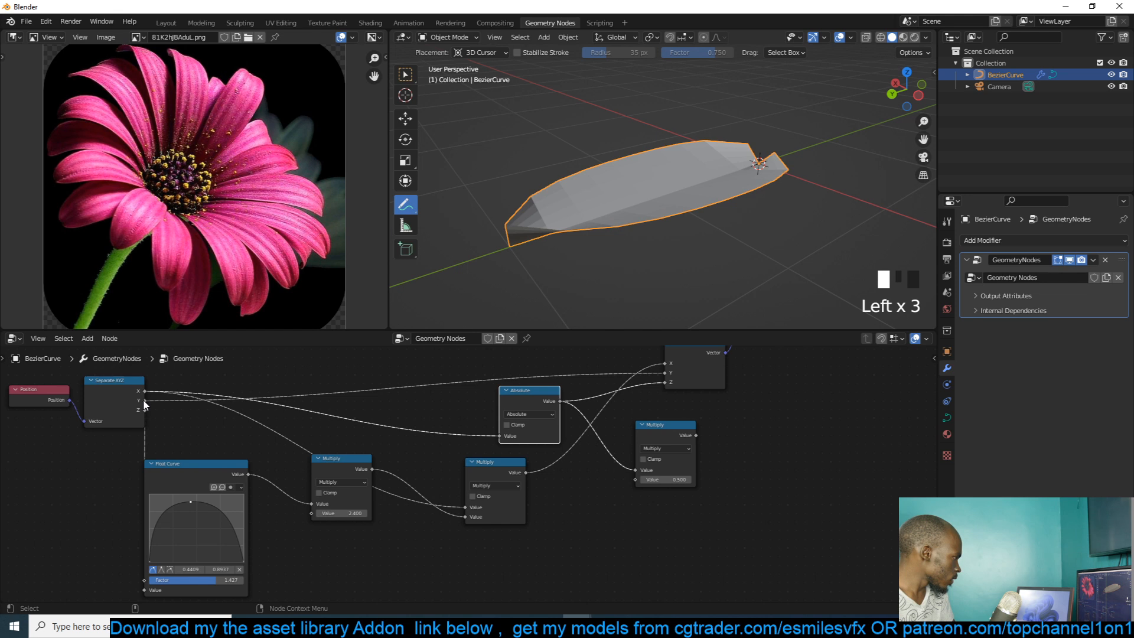
left_click_drag(144, 391, 648, 424)
scroll(519, 395, "up", 3)
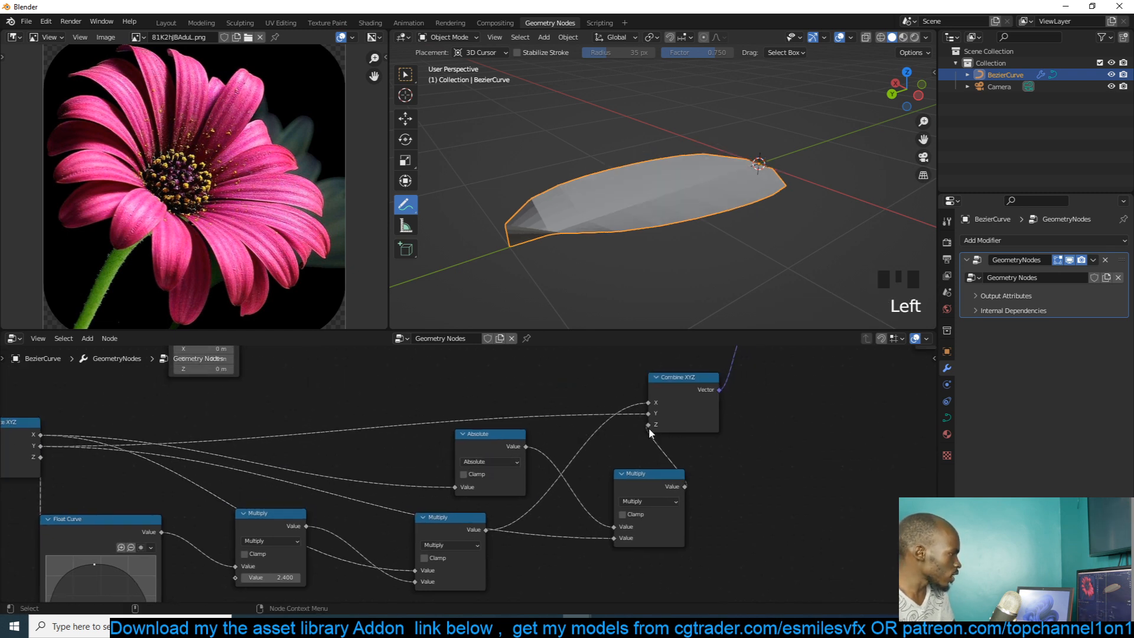
- Inspect how the fold changes between the petal's base and tip in perspective
middle_click_drag(668, 214, 521, 205)
scroll(744, 253, "up", 2)
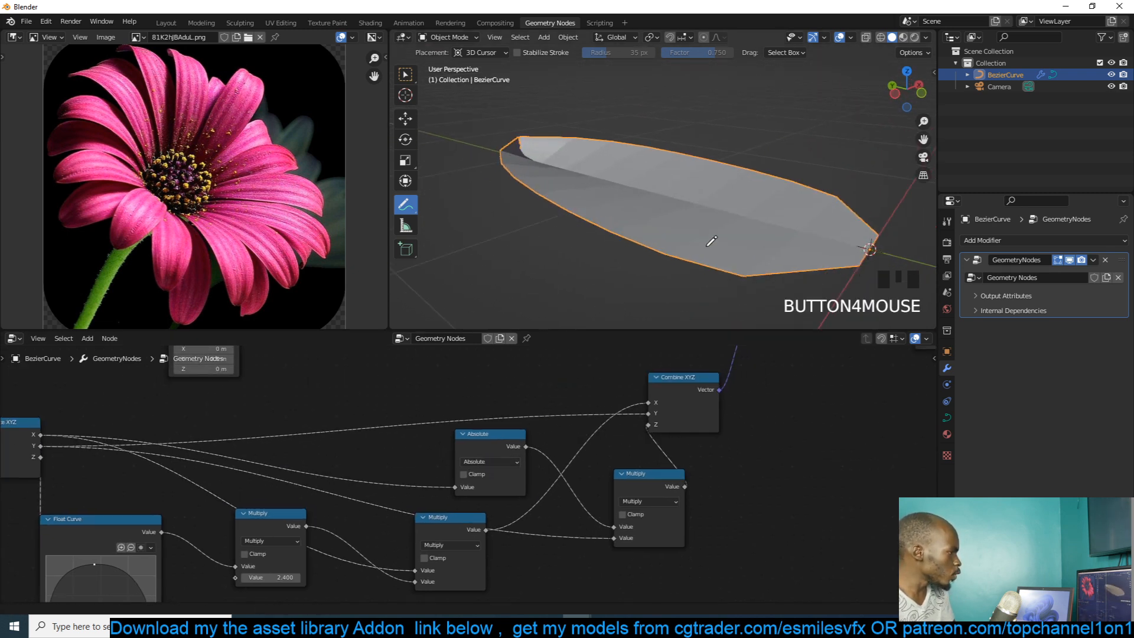
middle_click_drag(744, 253, 759, 218, "shift")
key("grave")
middle_click_drag(607, 210, 743, 230, "shift")
middle_click_drag(817, 236, 826, 226, "shift")
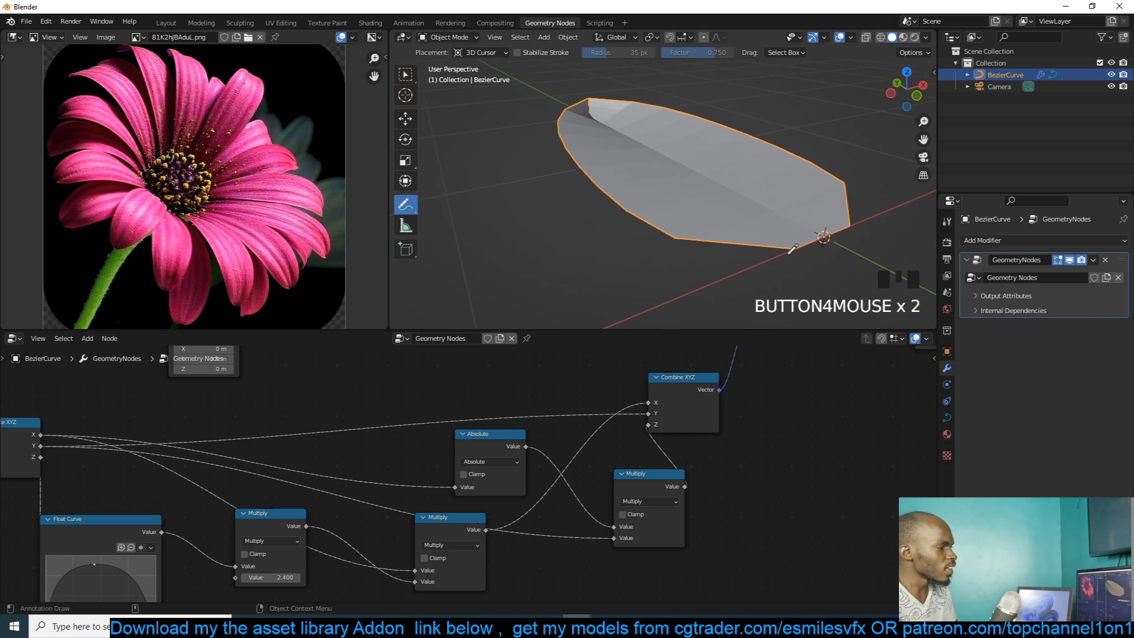
- Annotate a small mark at the origin by the petal's base and check the petal from several angles
mouse_move(820, 232)
left_mouse_down()
mouse_move(830, 241)
mouse_move(825, 232)
left_mouse_up()
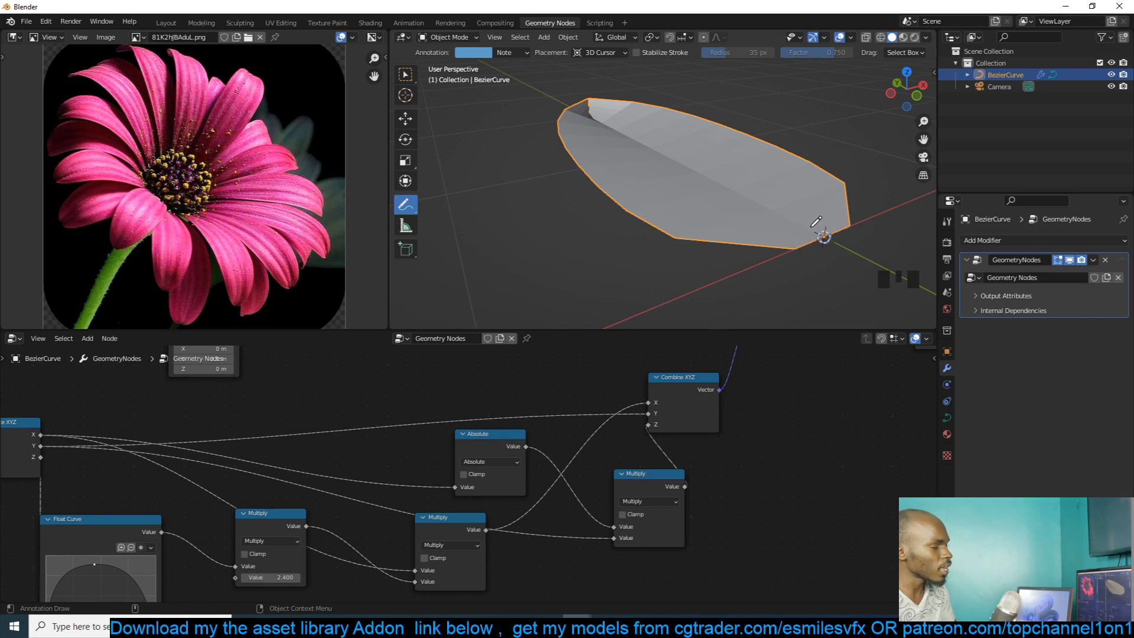
middle_click_drag(811, 227, 787, 234)
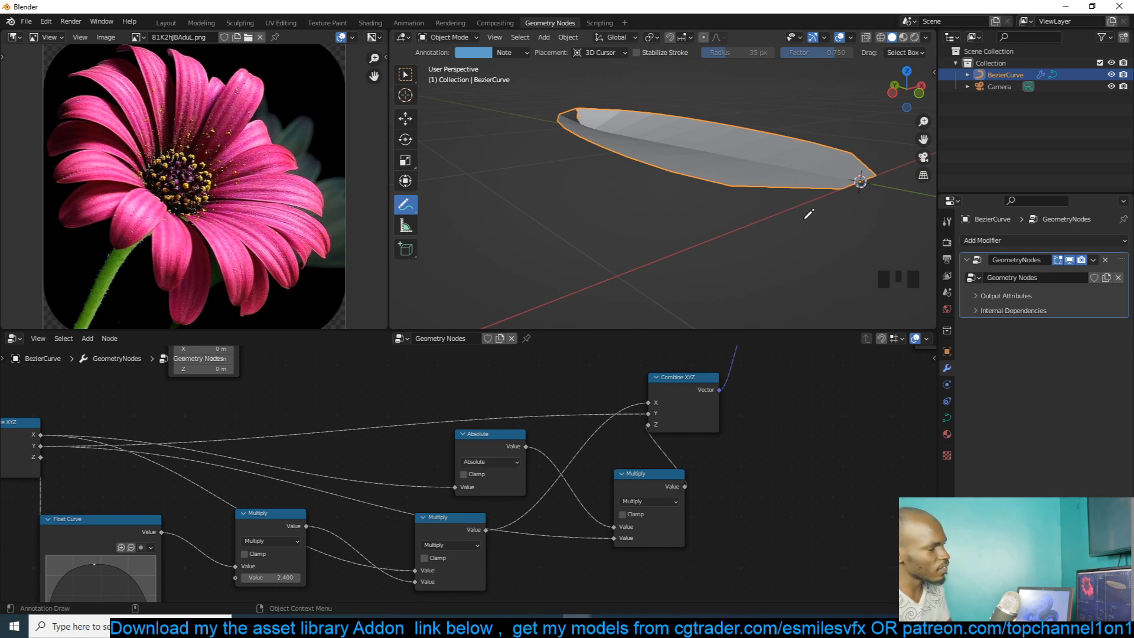
middle_click_drag(798, 188, 856, 231)
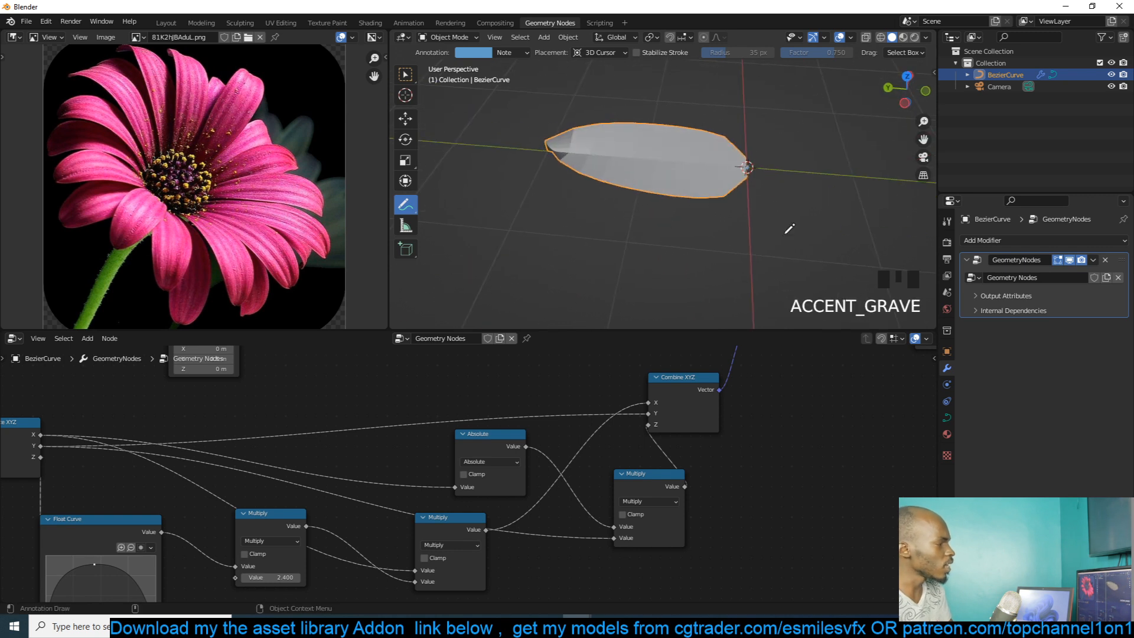
middle_click_drag(603, 223, 754, 222, "shift")
middle_click_drag(773, 165, 792, 144)
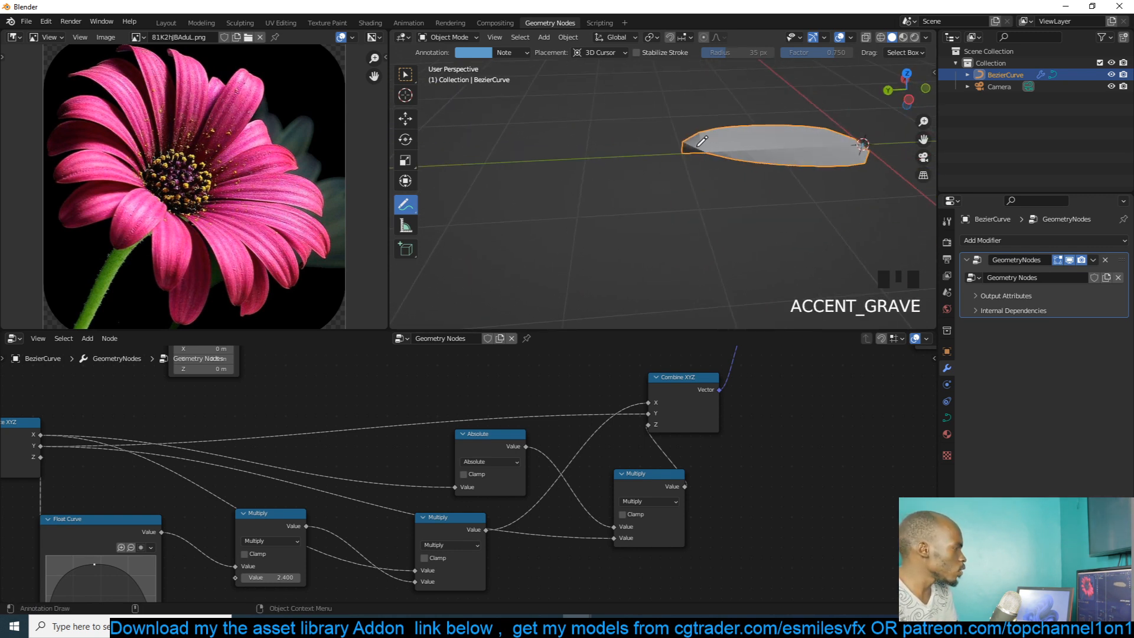
- Move the new Multiply node aside and insert a duplicate of the Float Curve on the link from Separate XYZ's Y into it
middle_click_drag(634, 468, 749, 414)
left_click_drag(801, 432, 916, 428)
left_click_drag(770, 419, 866, 420)
left_click(238, 478)
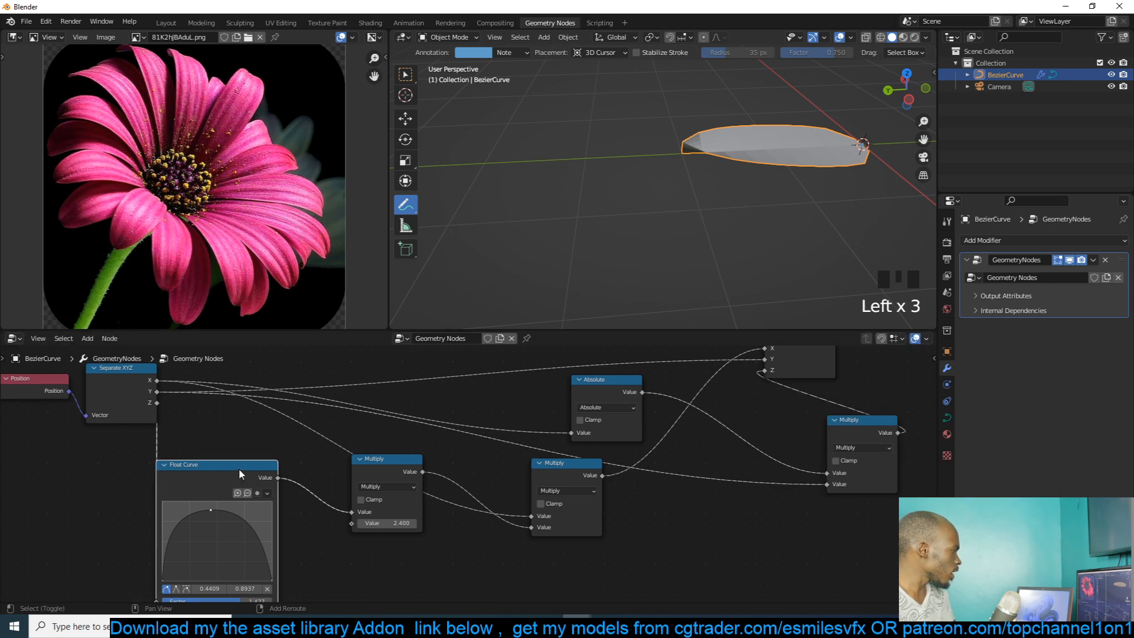
middle_click_drag(692, 469, 643, 455)
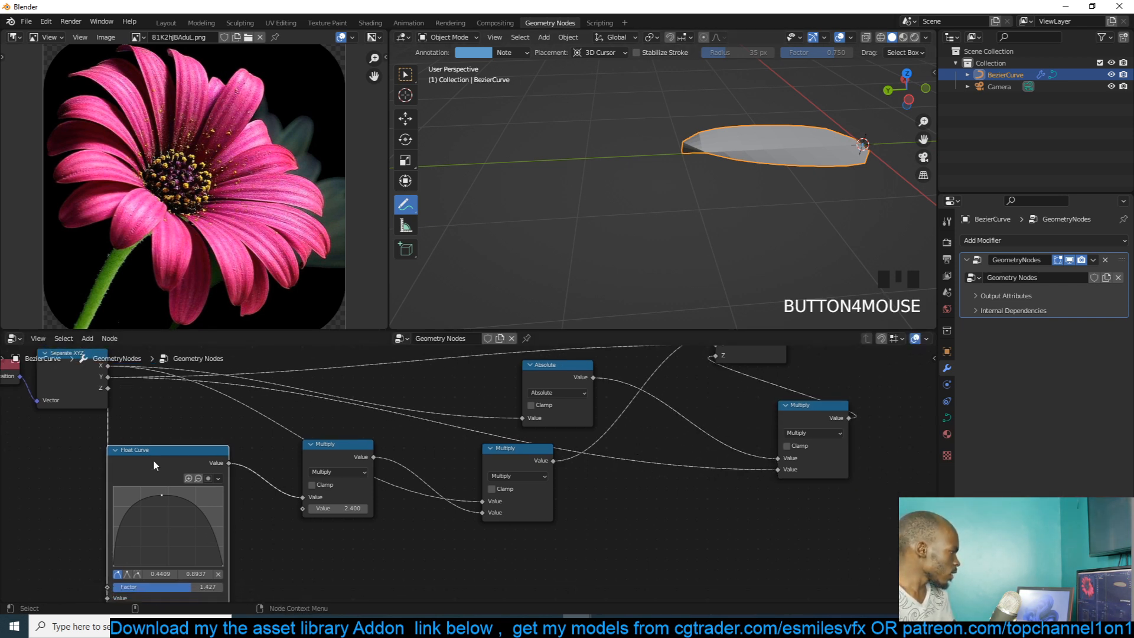
key("shift+d")
left_click(703, 478)
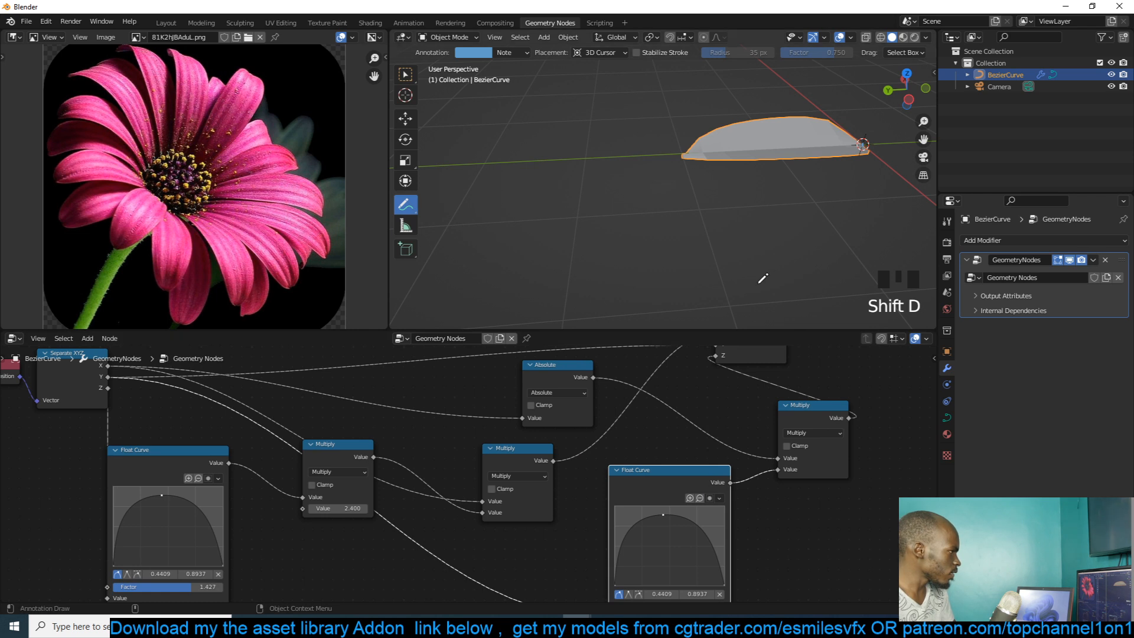
- Examine the petal's new fold profile from several angles and compare it with the duplicated Float Curve
middle_click_drag(768, 263, 712, 179)
scroll(752, 238, "up", 2)
middle_click_drag(679, 473, 685, 438)
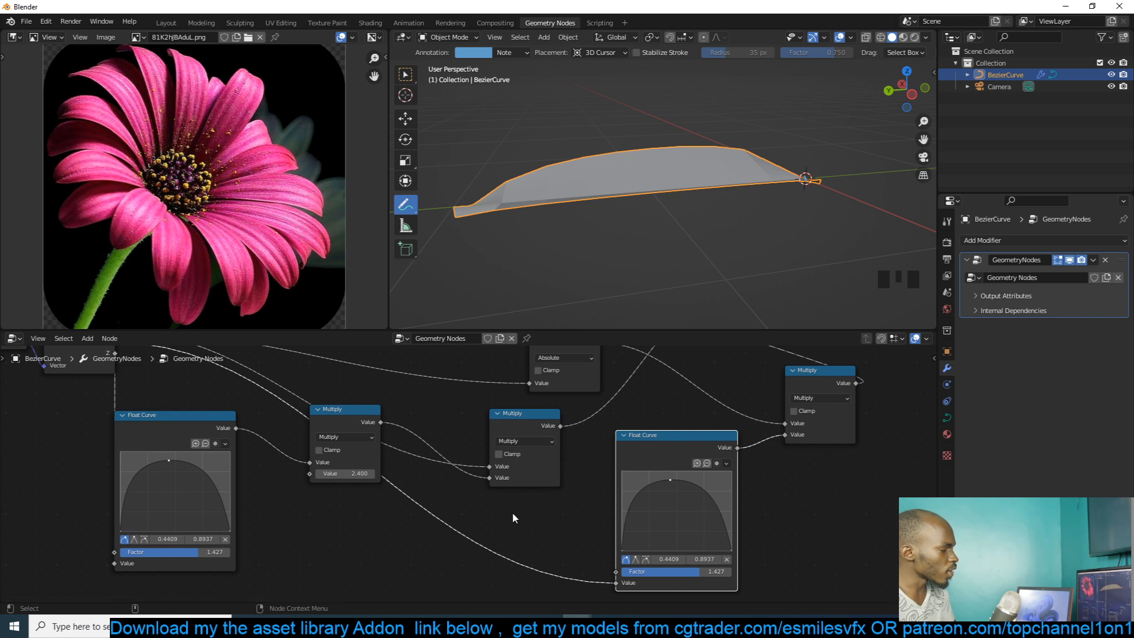
scroll(278, 404, "down", 1)
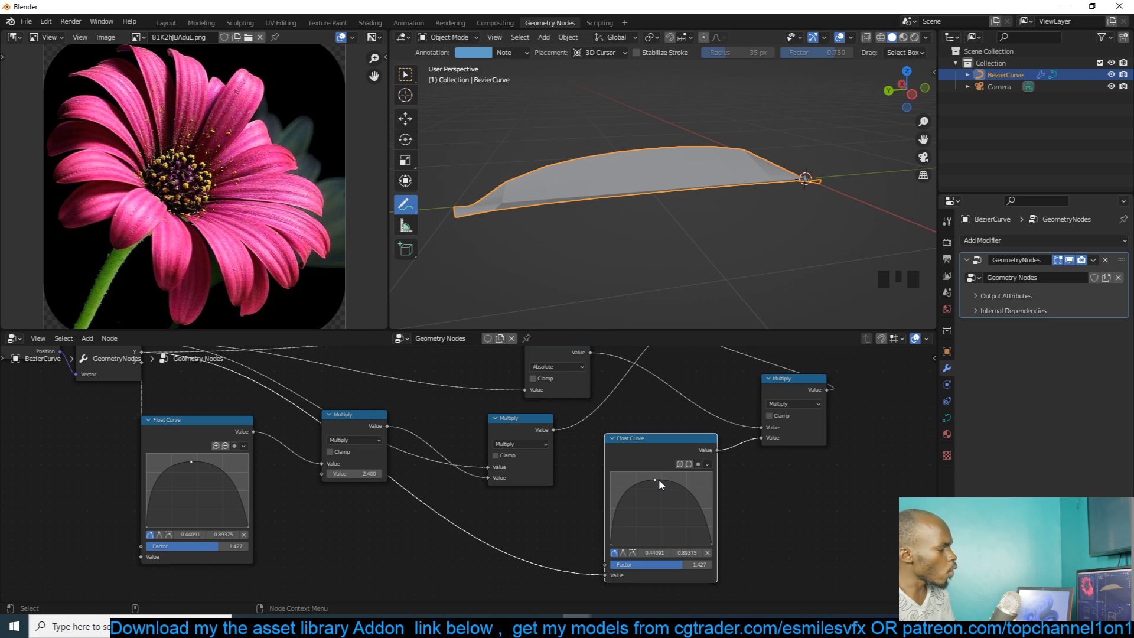
key("grave")
middle_click_drag(757, 204, 724, 280)
key("grave")
key("grave")
key("grave")
key("grave")
scroll(783, 317, "up", 1)
key("grave")
- Raise the duplicated Float Curve's end point at X 1.0 to 0.35625 and check the petal's side profile
scroll(685, 518, "up", 4)
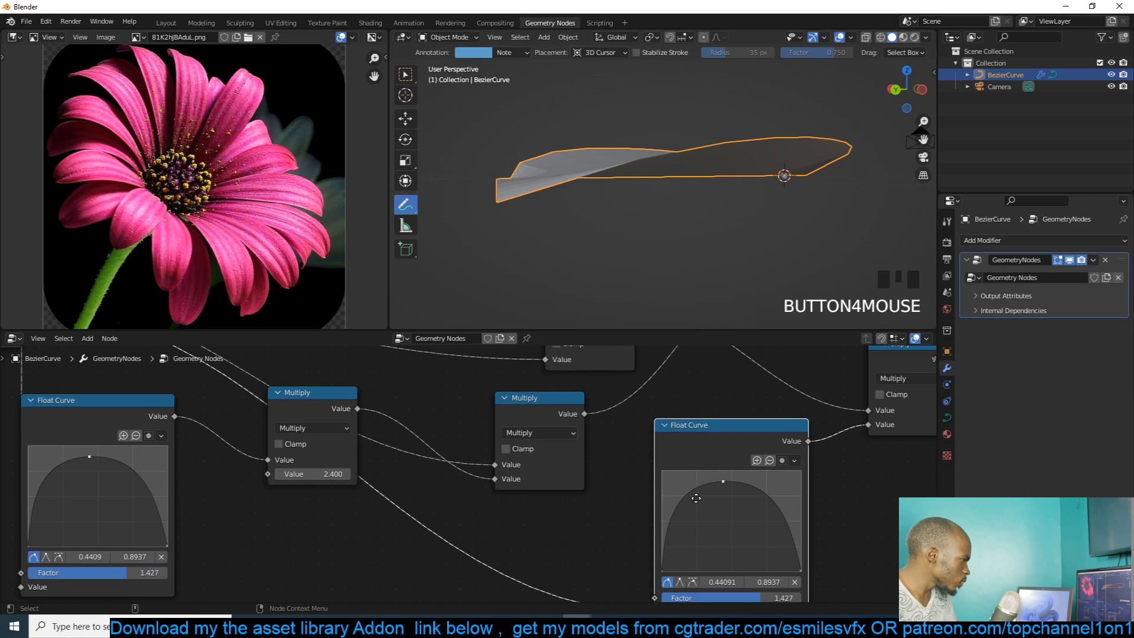
left_click_drag(732, 508, 736, 466)
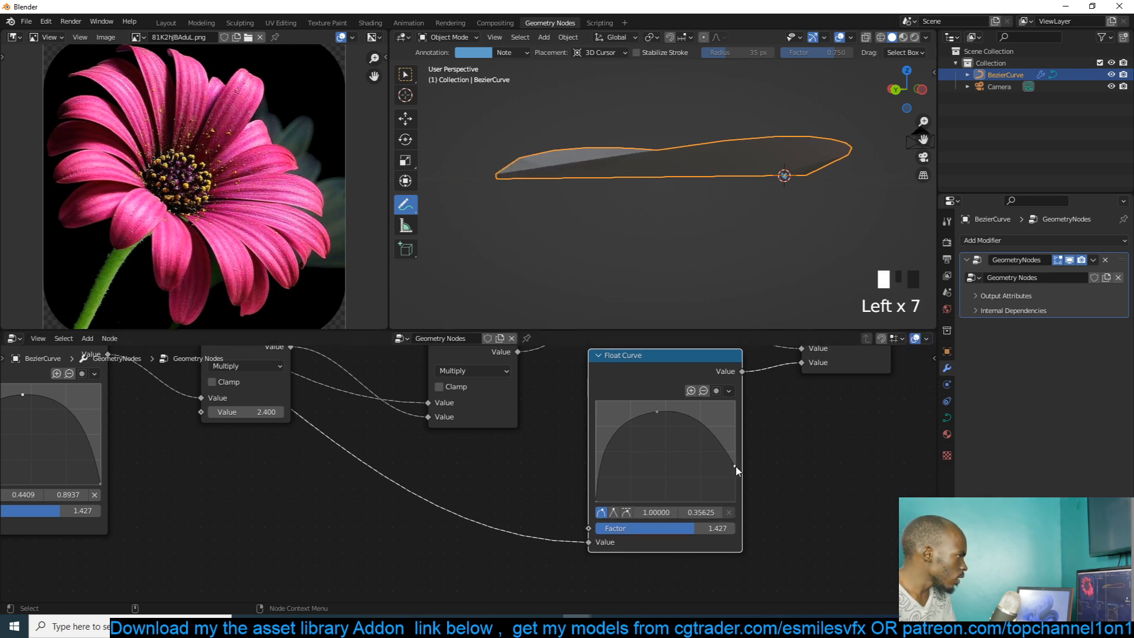
middle_click_drag(772, 81, 666, 155)
mouse_move(768, 189)
middle_mouse_down()
mouse_move(757, 178)
mouse_move(767, 198)
middle_mouse_up()
scroll(769, 183, "down", 3)
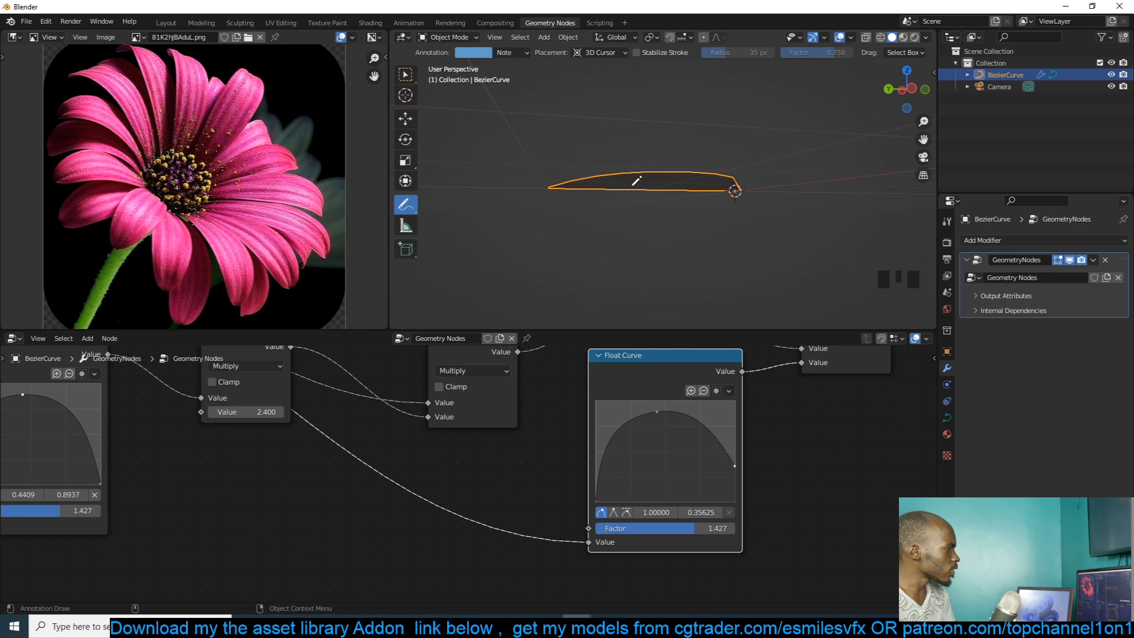
- Move the Combine XYZ node clear of the math nodes and lower the neighbouring Multiply node to make room
scroll(793, 469, "down", 9)
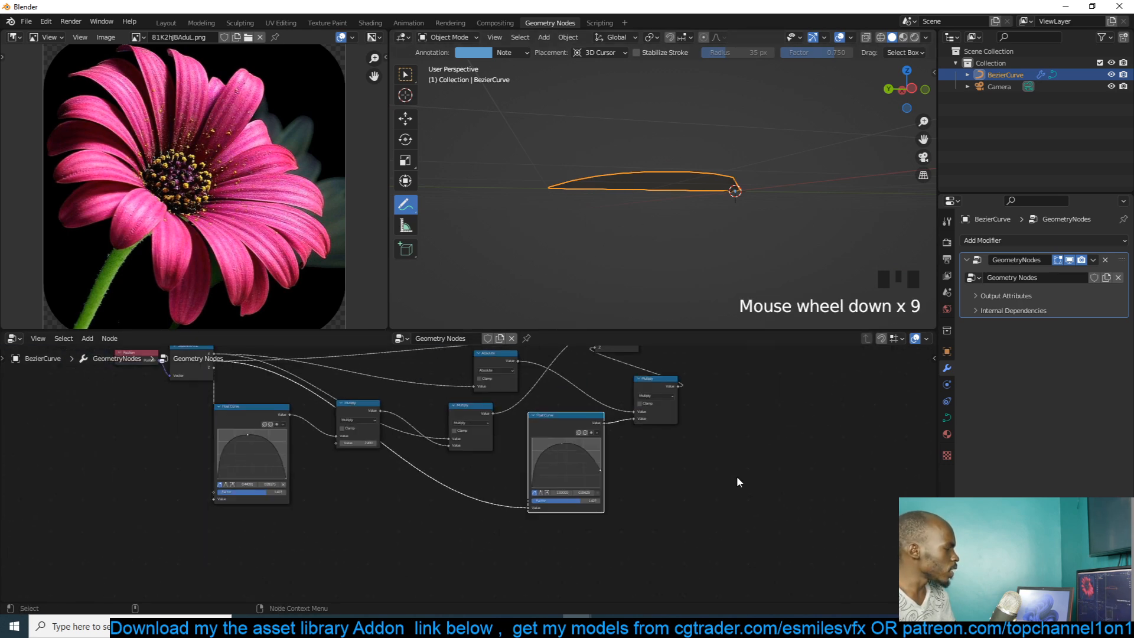
left_click_drag(560, 372, 771, 401)
scroll(796, 404, "up", 2)
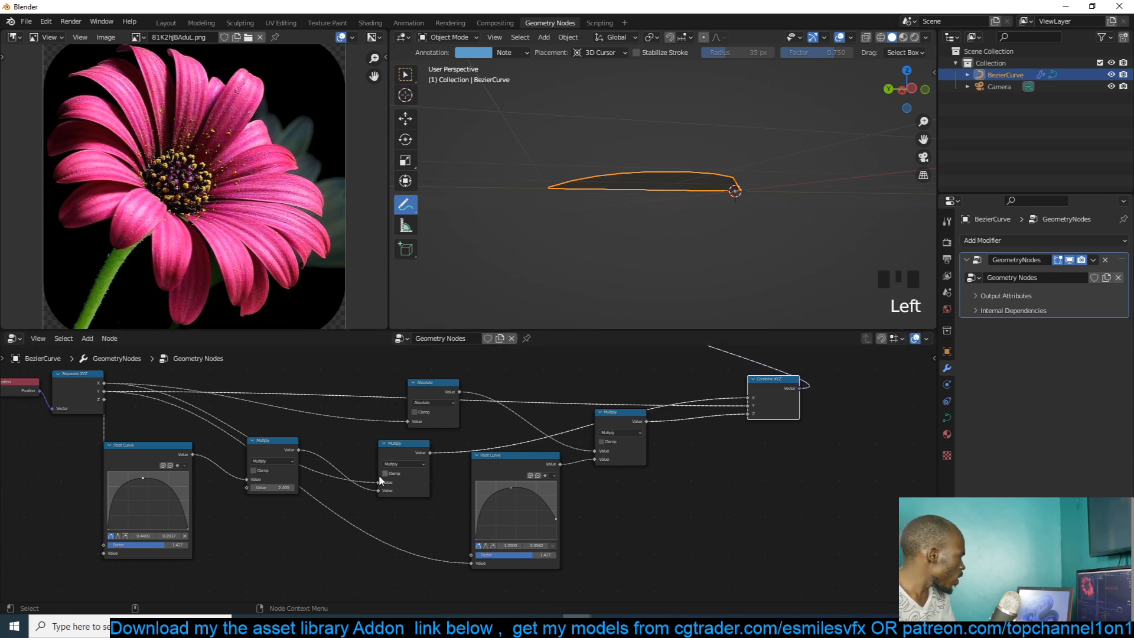
left_click_drag(636, 412, 637, 427)
left_click_drag(774, 391, 827, 365)
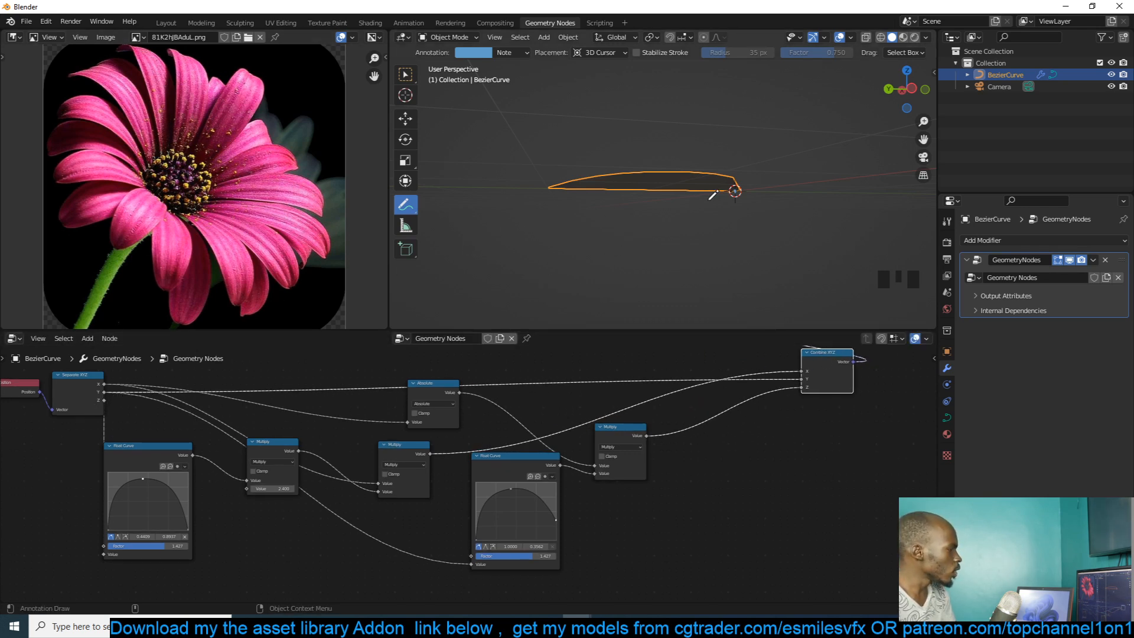
- Feed Separate XYZ's Y output directly into Combine XYZ's Z input and check the petal's slope from the side
left_click_drag(104, 392, 802, 389)
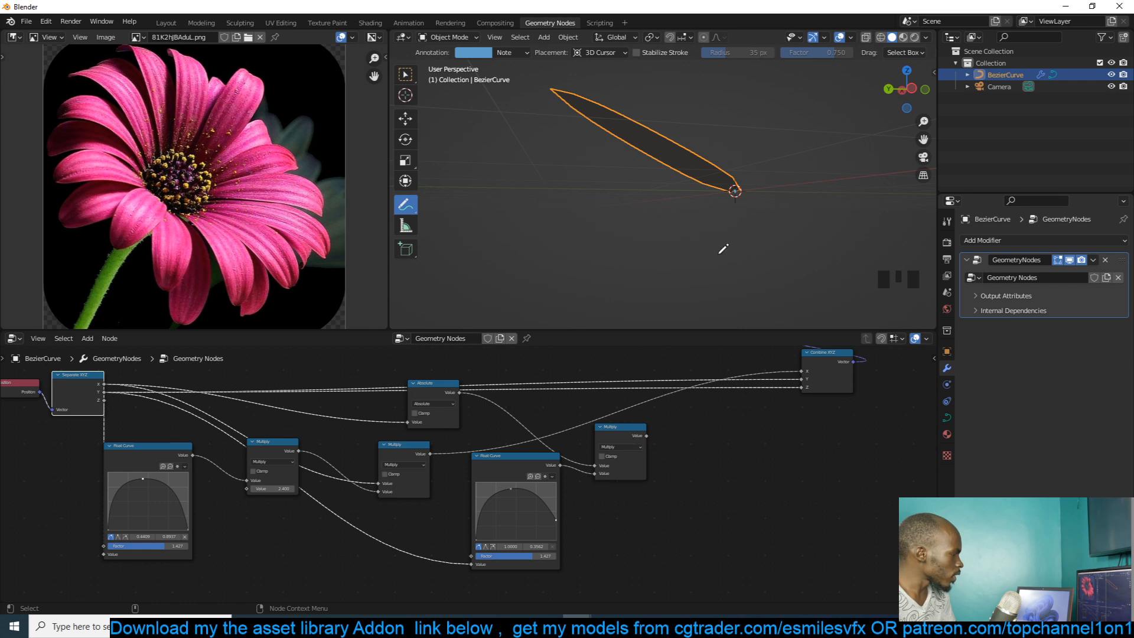
key("grave")
key("grave")
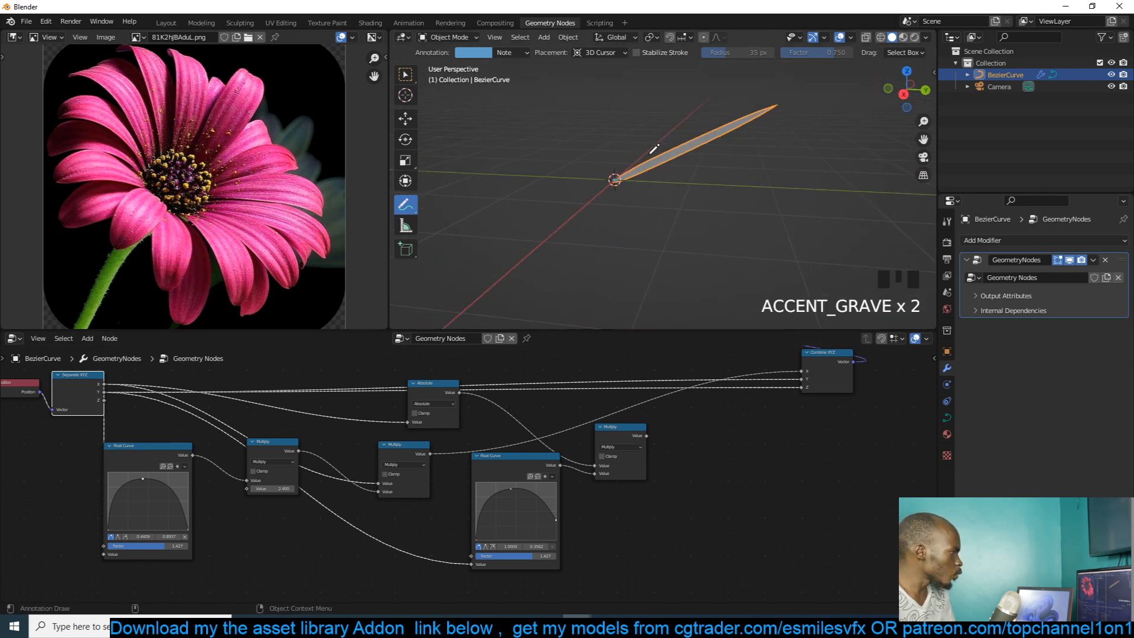
- Annotate the petal's length with ticks and a 2, then sketch the slope, an upward arrow and the desired arch
left_click(616, 185)
left_click(644, 178)
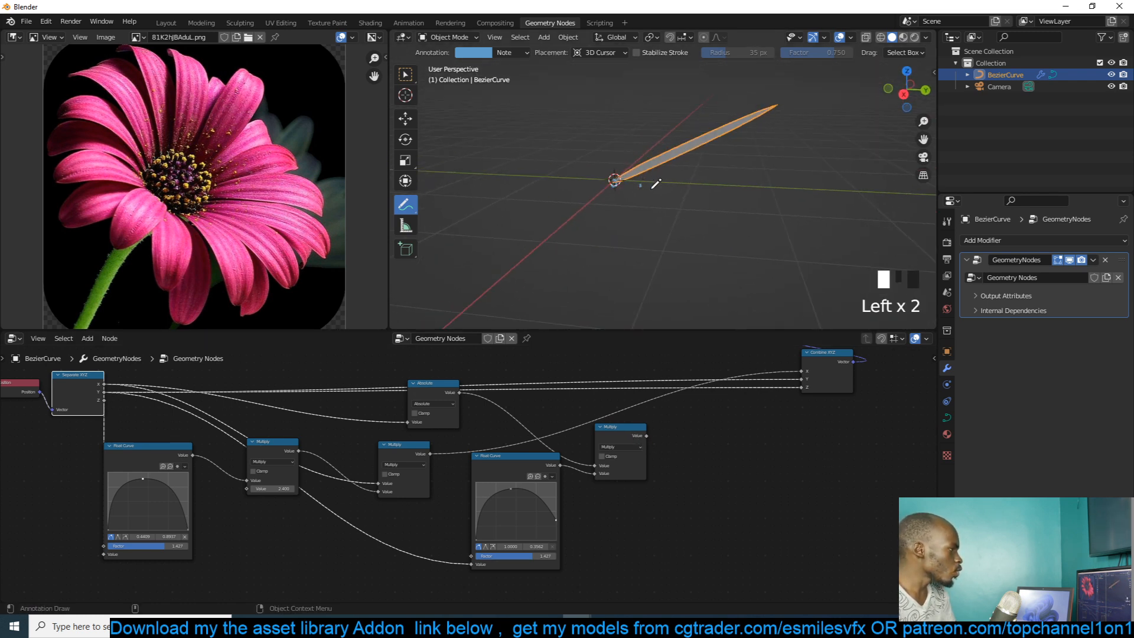
mouse_move(804, 189)
left_mouse_down()
mouse_move(801, 201)
mouse_move(833, 205)
left_mouse_up()
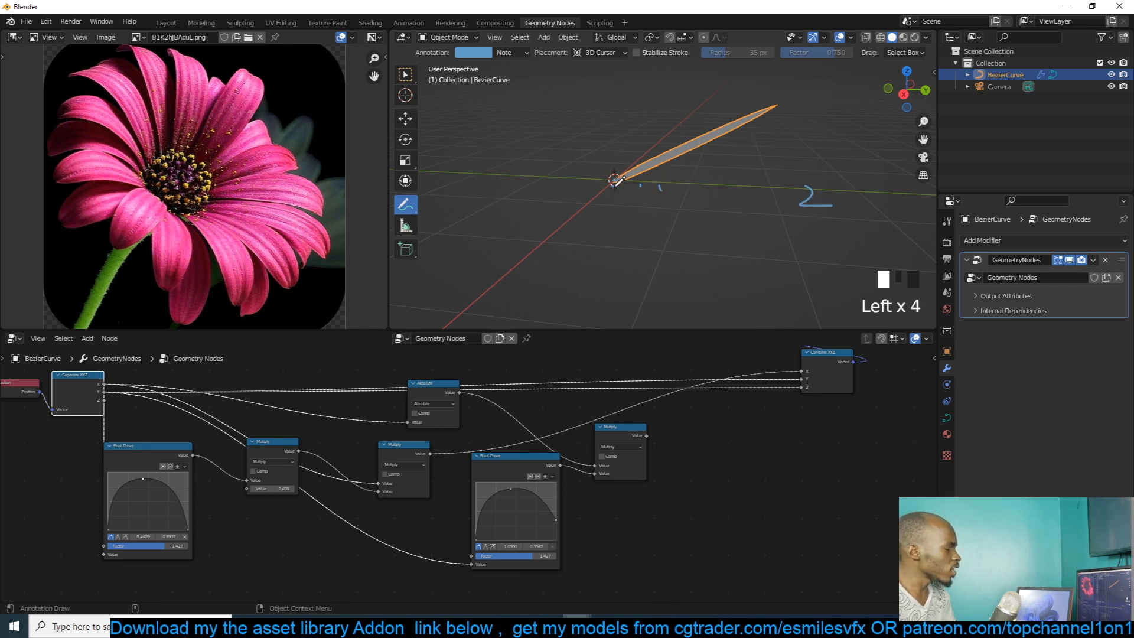
key("grave")
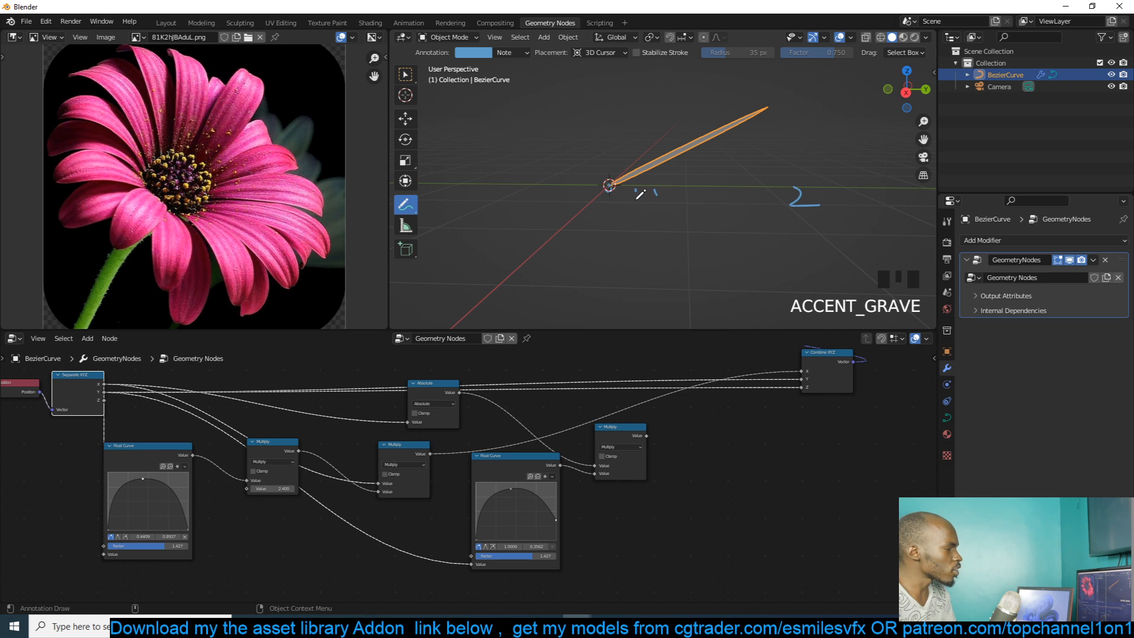
left_click_drag(606, 183, 722, 100)
mouse_move(760, 195)
left_mouse_down()
mouse_move(759, 132)
mouse_move(743, 125)
mouse_move(765, 107)
left_mouse_up()
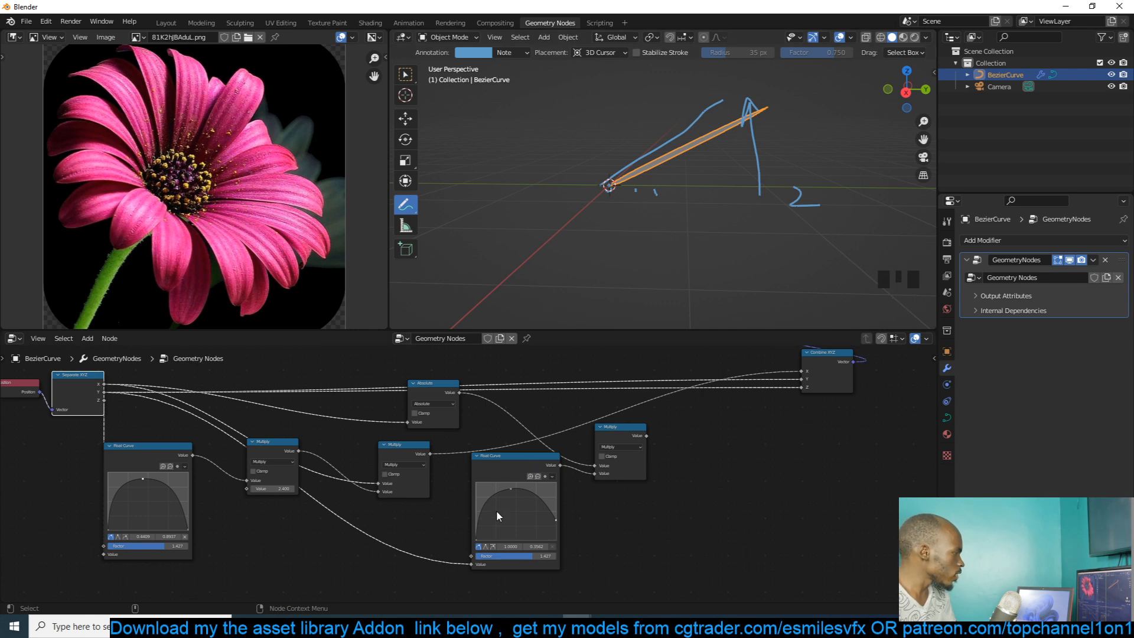
mouse_move(610, 183)
left_mouse_down()
mouse_move(650, 144)
mouse_move(735, 135)
mouse_move(774, 179)
left_mouse_up()
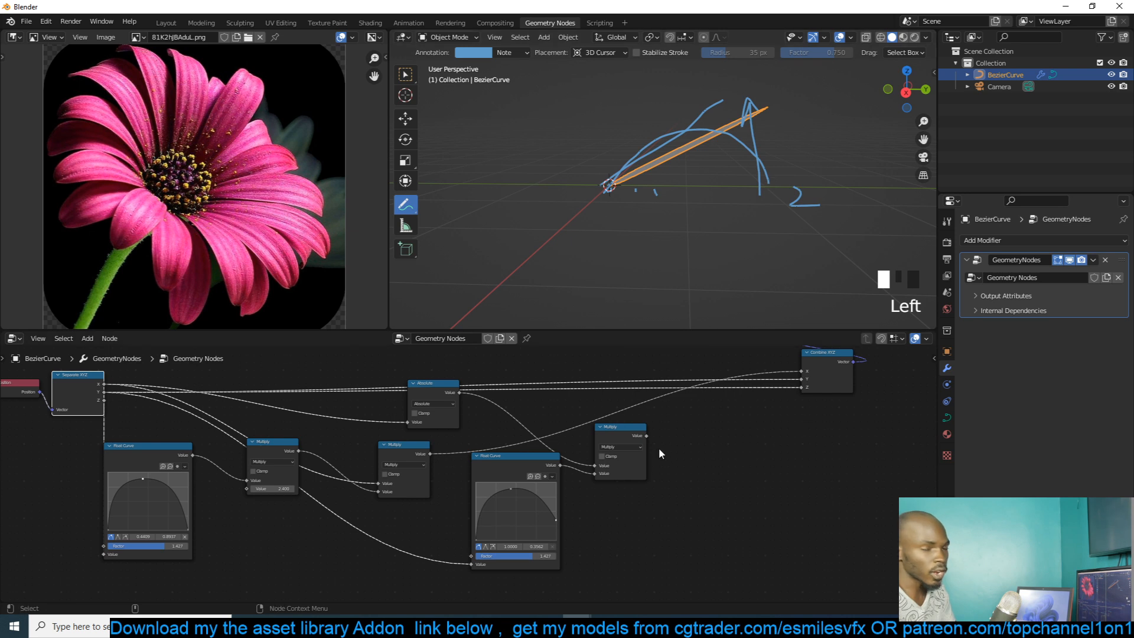
- Duplicate the Float Curve again, feed it Separate XYZ's Y output and link its result to Combine XYZ's Z
key("shift+d")
left_click(744, 428)
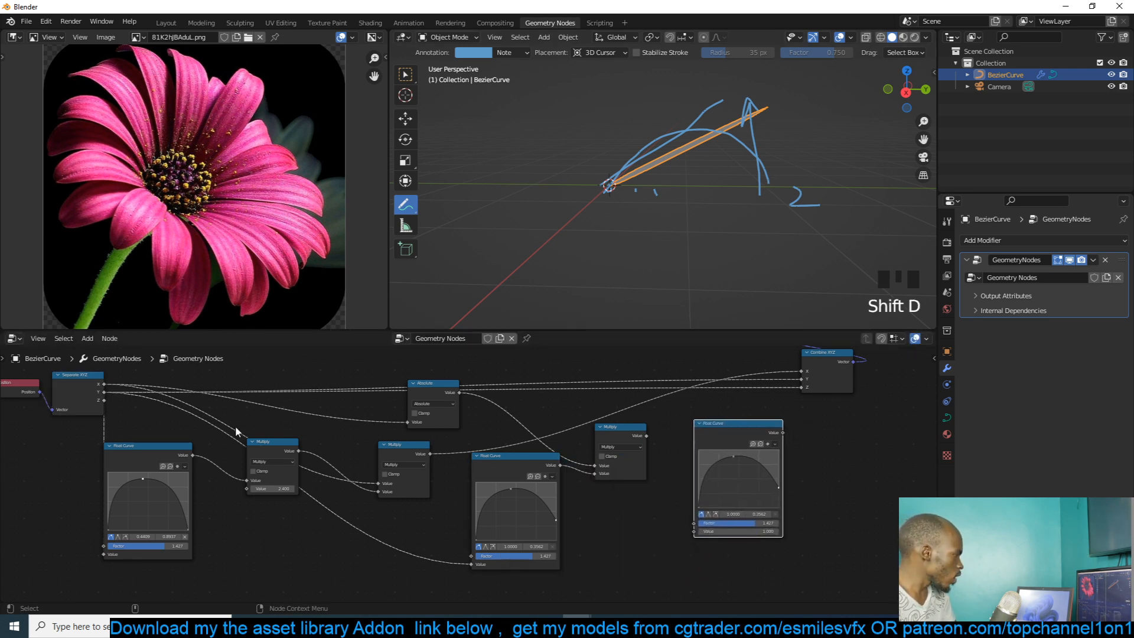
left_click_drag(103, 391, 693, 531)
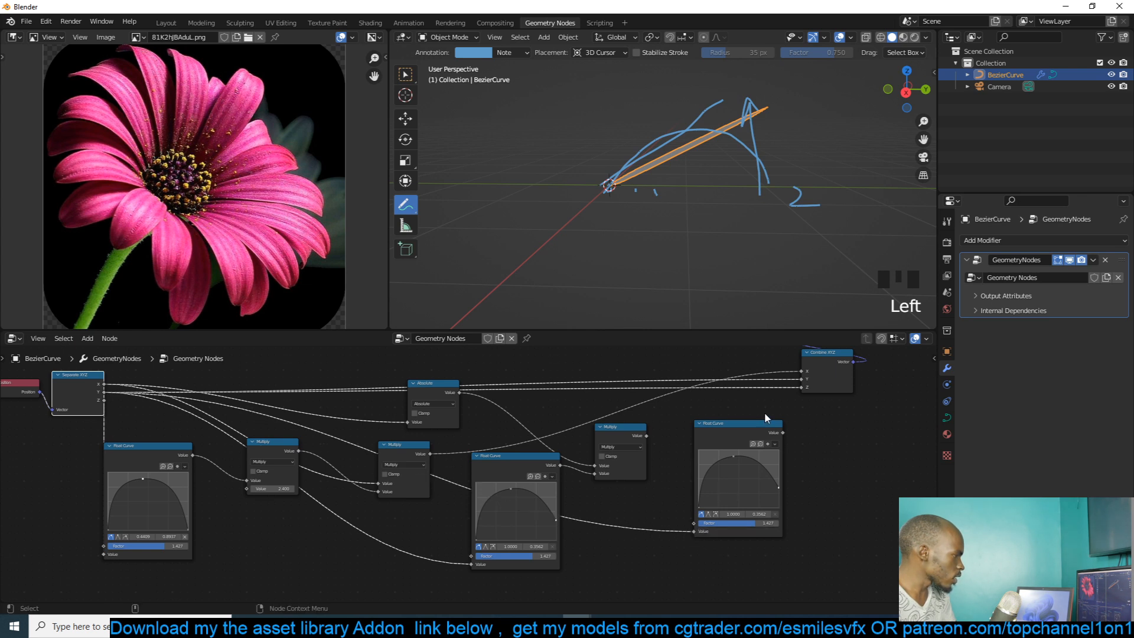
left_click_drag(782, 432, 802, 388)
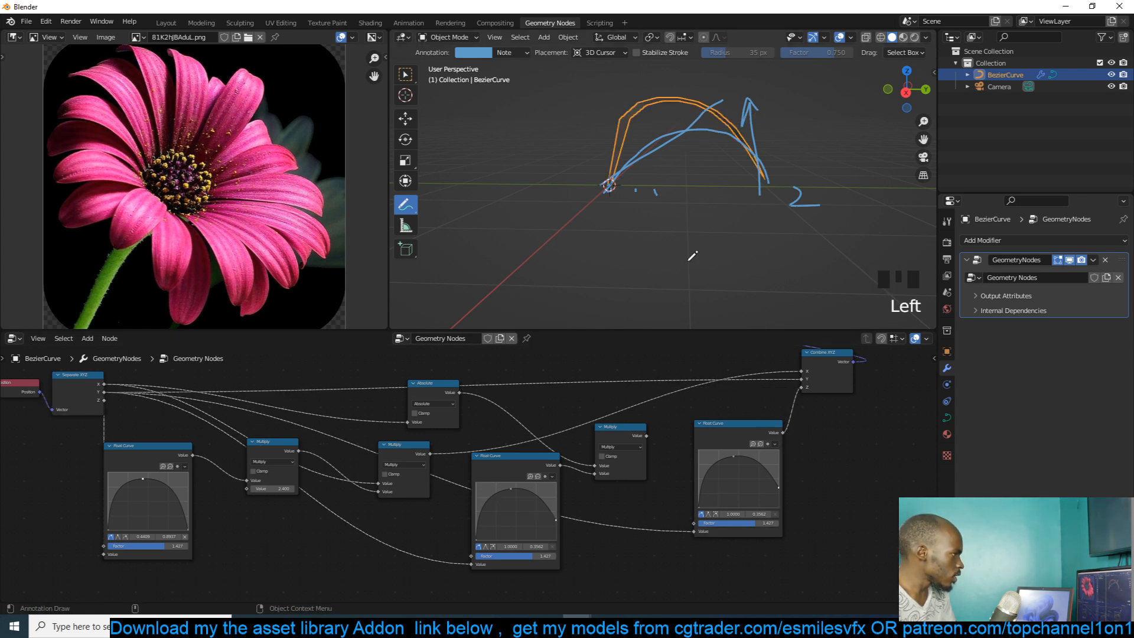
- Lower the new Float Curve's middle point to about X 0.55, Y 0.44 and check the petal's arch
mouse_move(696, 225)
middle_mouse_down()
mouse_move(782, 228)
mouse_move(717, 225)
middle_mouse_up()
scroll(716, 225, "up", 1)
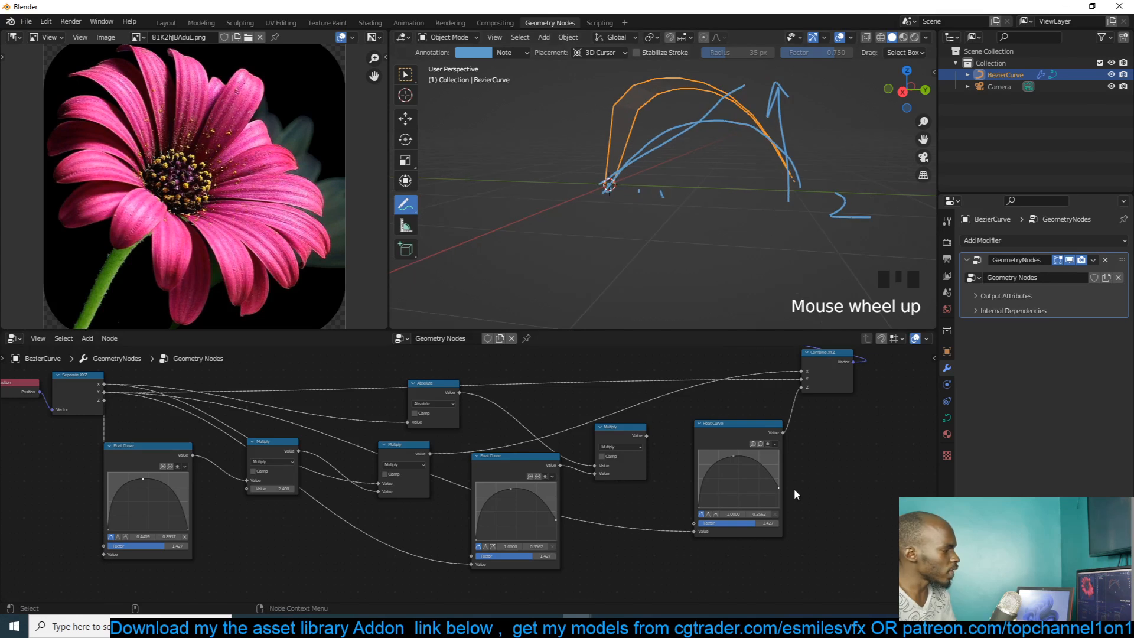
left_click_drag(733, 456, 743, 483)
middle_click_drag(709, 283, 718, 247)
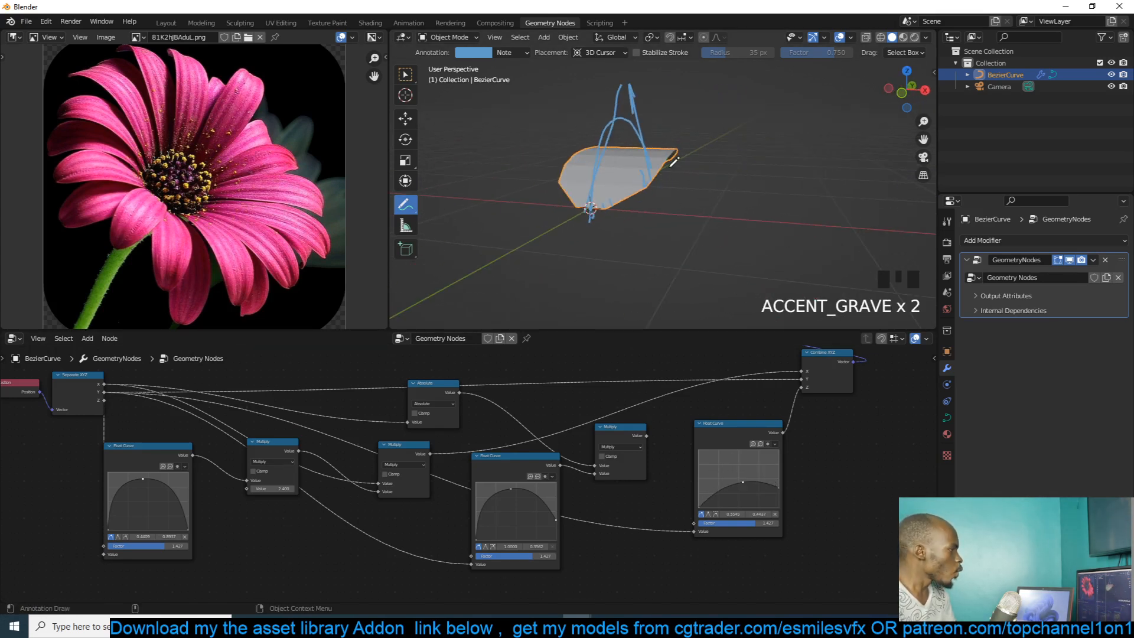
middle_click_drag(669, 166, 664, 166)
- Reconnect the fold's Multiply to Combine XYZ's Z and insert a duplicate Multiply that combines it with the new Float Curve
left_click_drag(643, 438, 802, 388)
middle_click_drag(696, 233, 741, 227)
left_click_drag(742, 442, 673, 487)
left_click(655, 417)
key("shift+e")
left_click(648, 418)
key("shift+d")
left_click(739, 415)
left_click_drag(708, 480, 717, 448)
- Raise the new Float Curve's middle point to about X 0.52, Y 0.55 and move the last Multiply node aside
key("grave")
scroll(686, 260, "up", 2)
key("grave")
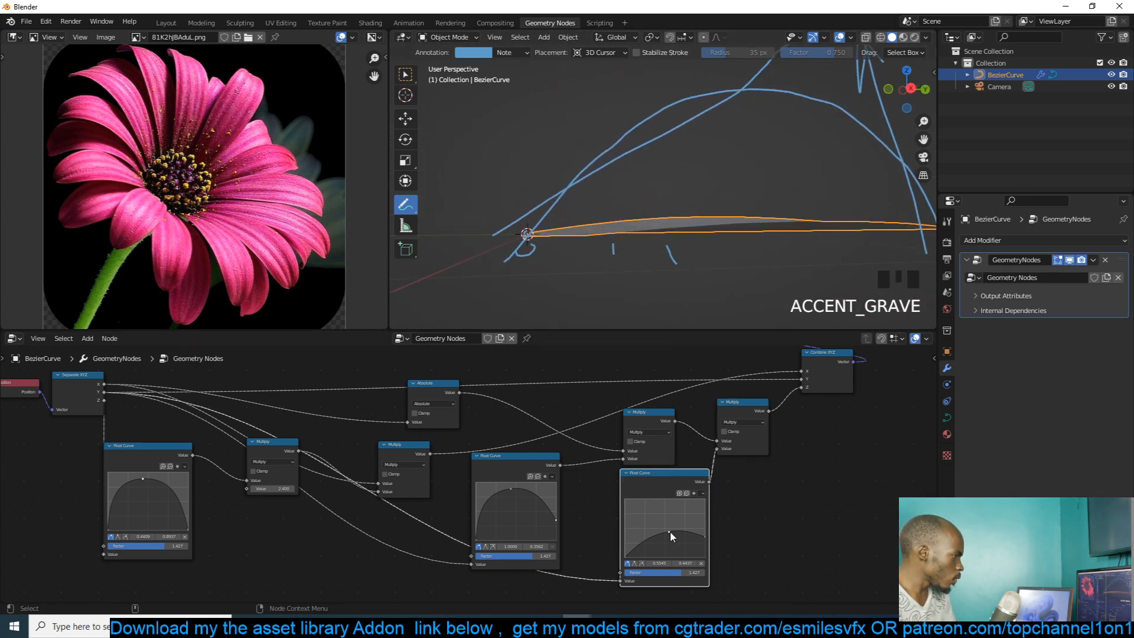
left_click(670, 530)
mouse_move(670, 530)
left_mouse_down()
mouse_move(665, 512)
mouse_move(670, 527)
left_mouse_up()
middle_click_drag(742, 287, 590, 300)
scroll(714, 295, "down", 2)
left_click_drag(752, 407, 778, 413)
scroll(737, 484, "up", 2)
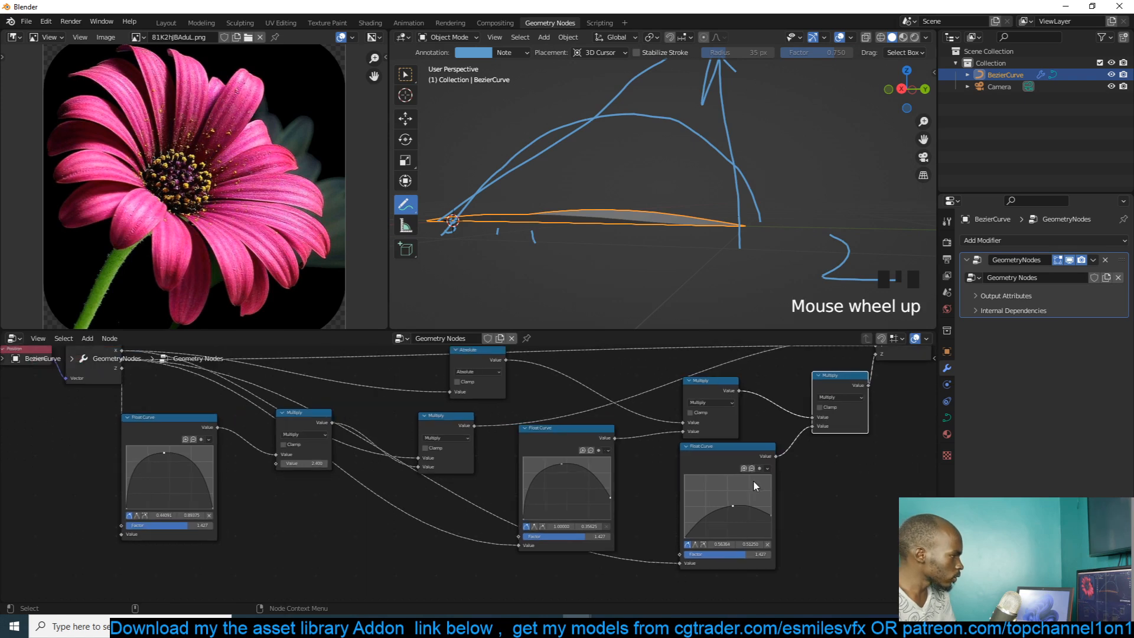
left_click_drag(733, 506, 728, 502)
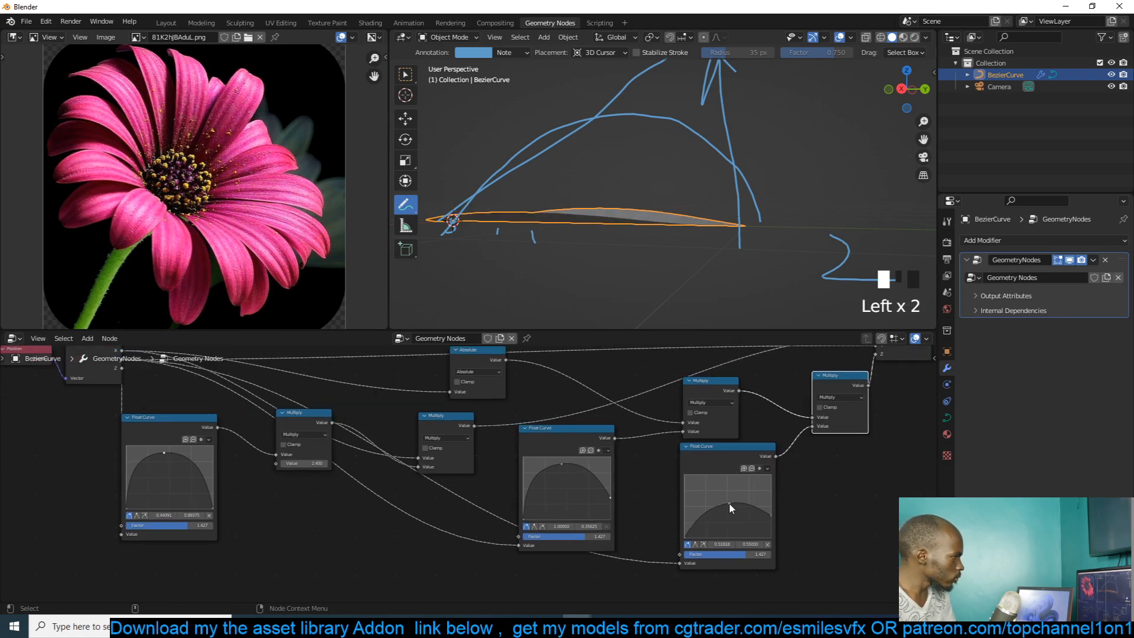
- Change the last Multiply node's operation to Add and check the arched petal from different angles
left_click_drag(852, 396, 636, 421)
scroll(650, 195, "down", 3)
key("grave")
key("grave")
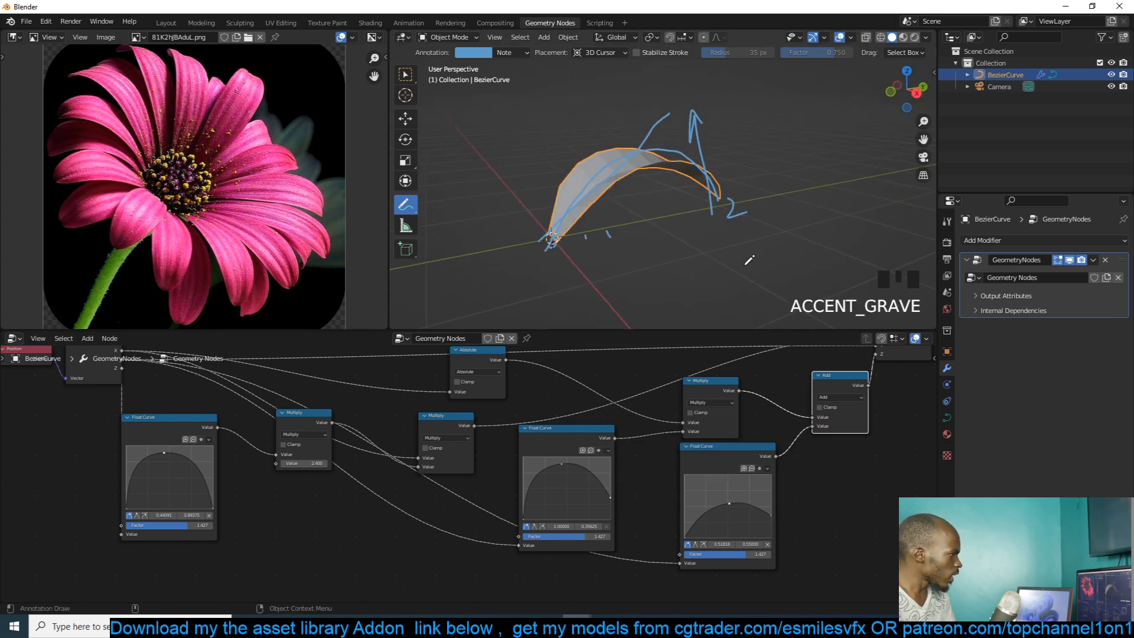
- Lower the arch Float Curve's middle point to about X 0.49, Y 0.41
left_click_drag(733, 507, 726, 515)
left_click_drag(726, 516, 724, 513)
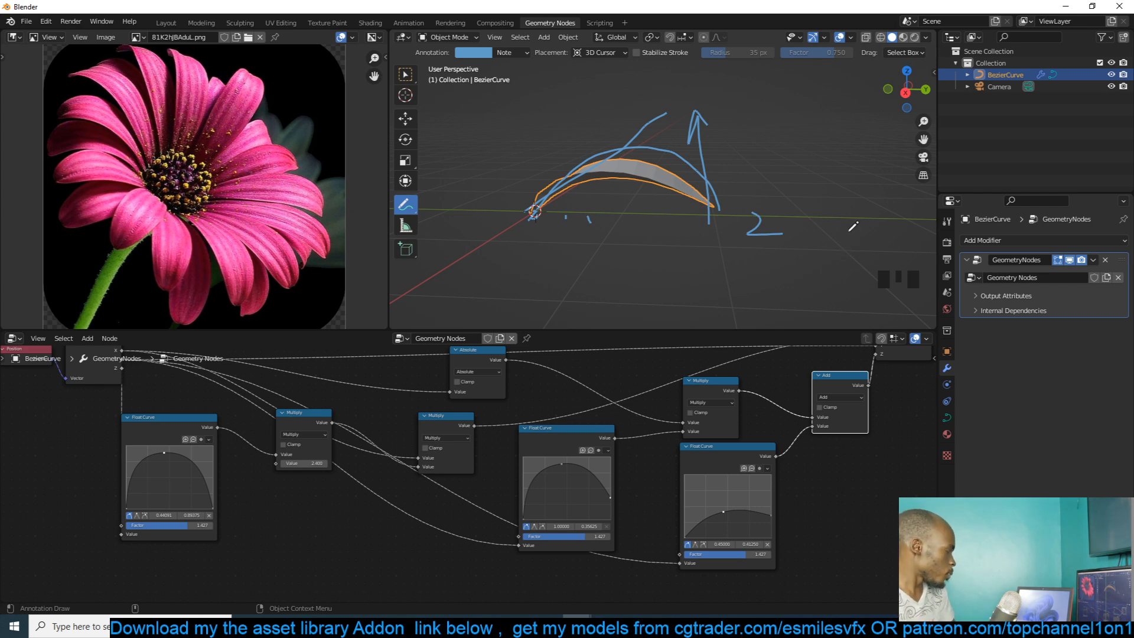
scroll(764, 493, "down", 4)
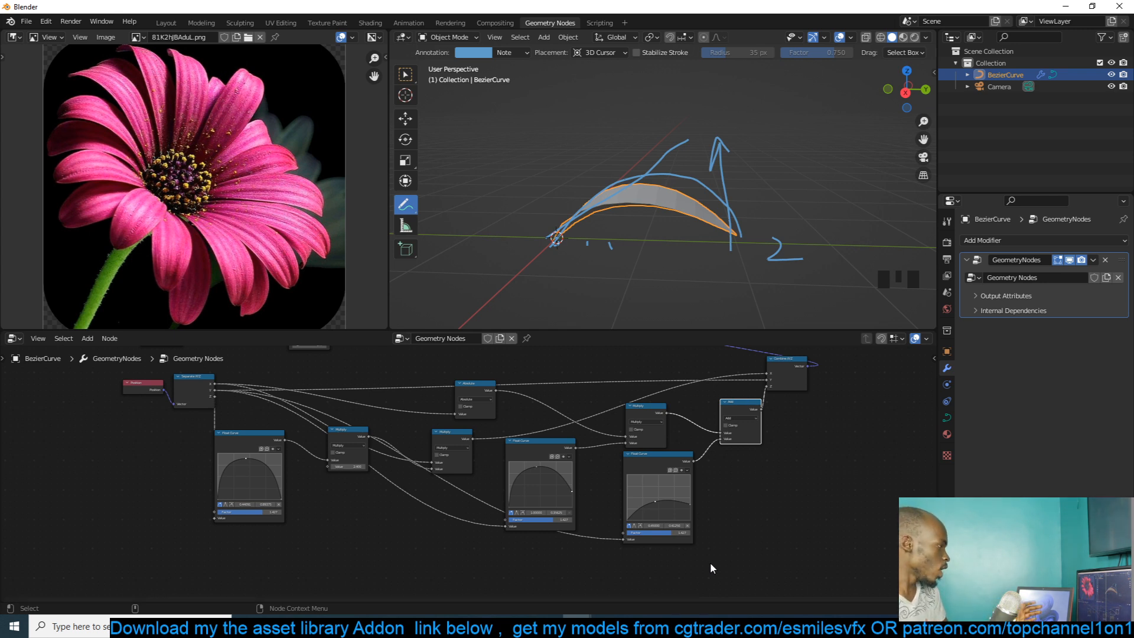
- Move the final Set Position and Group Output nodes farther along, away from Combine XYZ
scroll(722, 535, "down", 1)
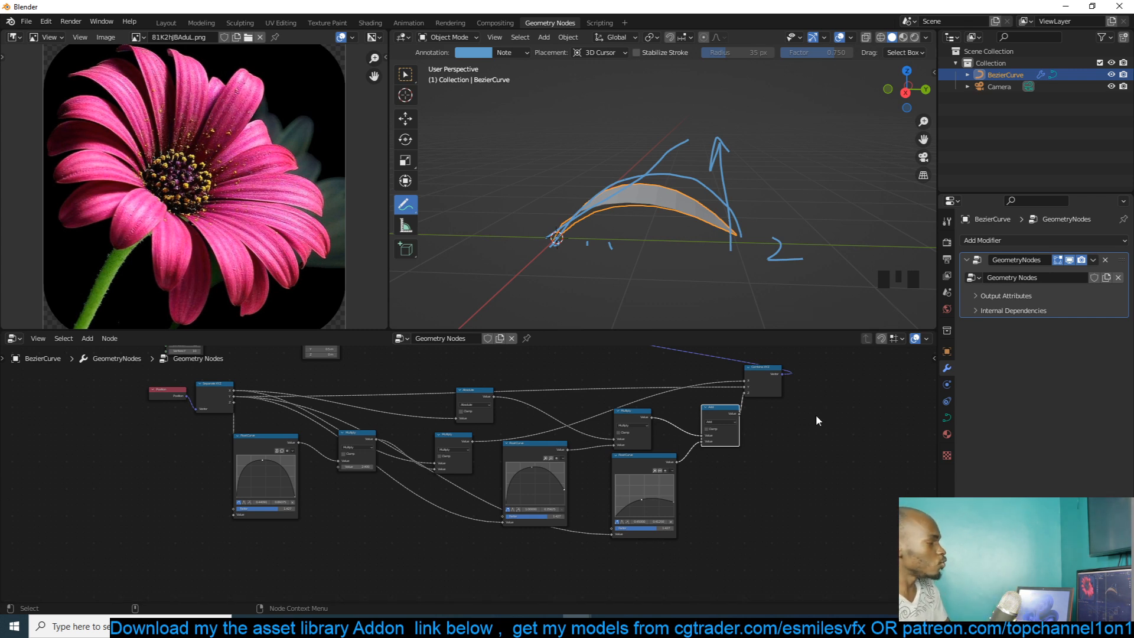
middle_click_drag(817, 415, 749, 521)
scroll(686, 404, "down", 1)
left_click_drag(711, 382, 801, 458)
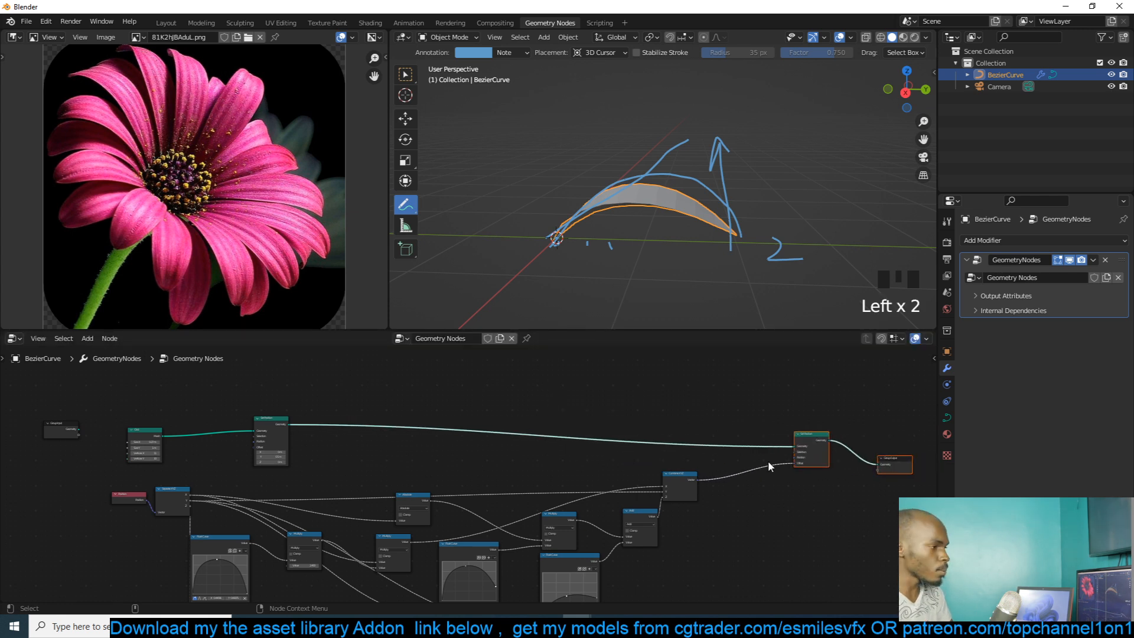
scroll(743, 489, "up", 2)
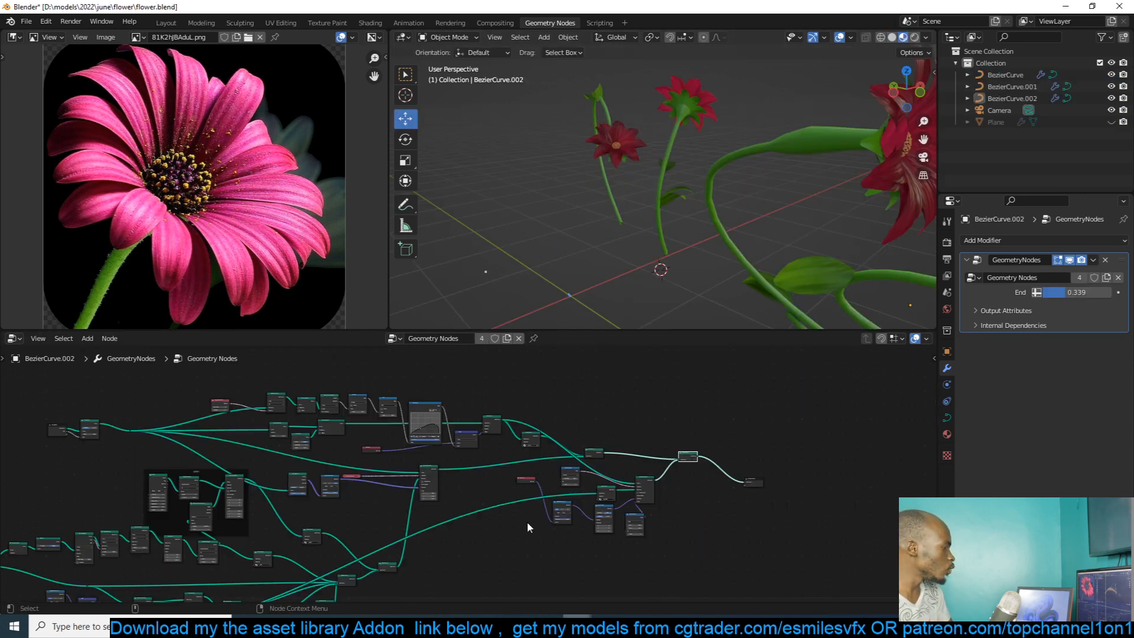
- Examine the finished flowers in the other Blender window with flower.blend, then return to the petal file
middle_click_drag(744, 195, 767, 319)
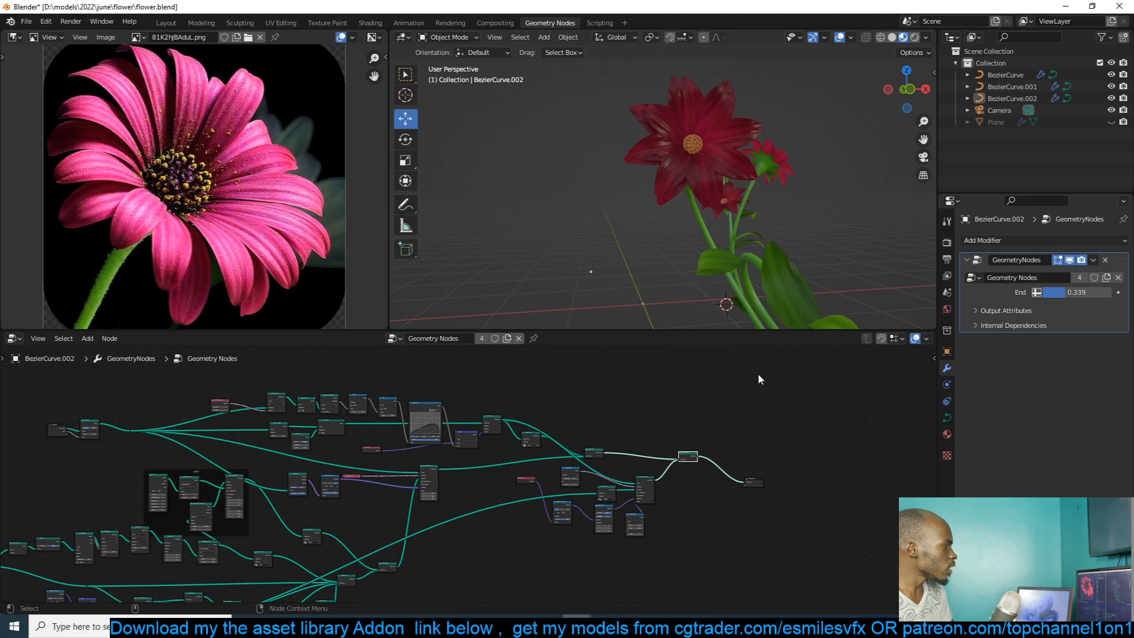
mouse_move(591, 626)
left_click(629, 567)
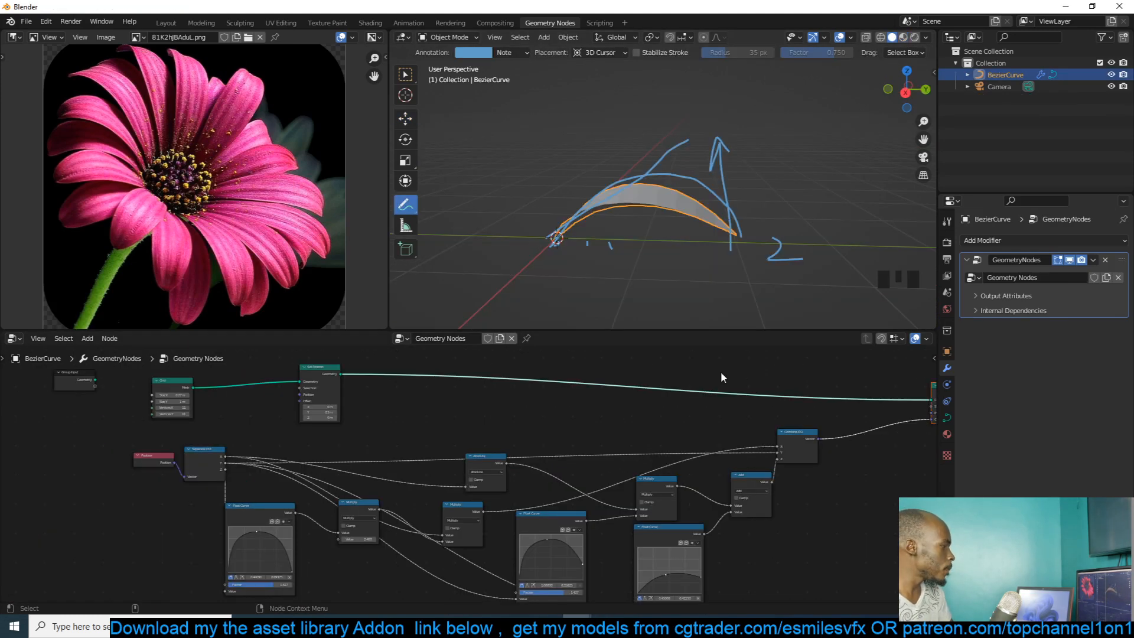
- Delete the annotation layer with the sketched guides and save the file as flowerr 2.blend
scroll(703, 225, "down", 2)
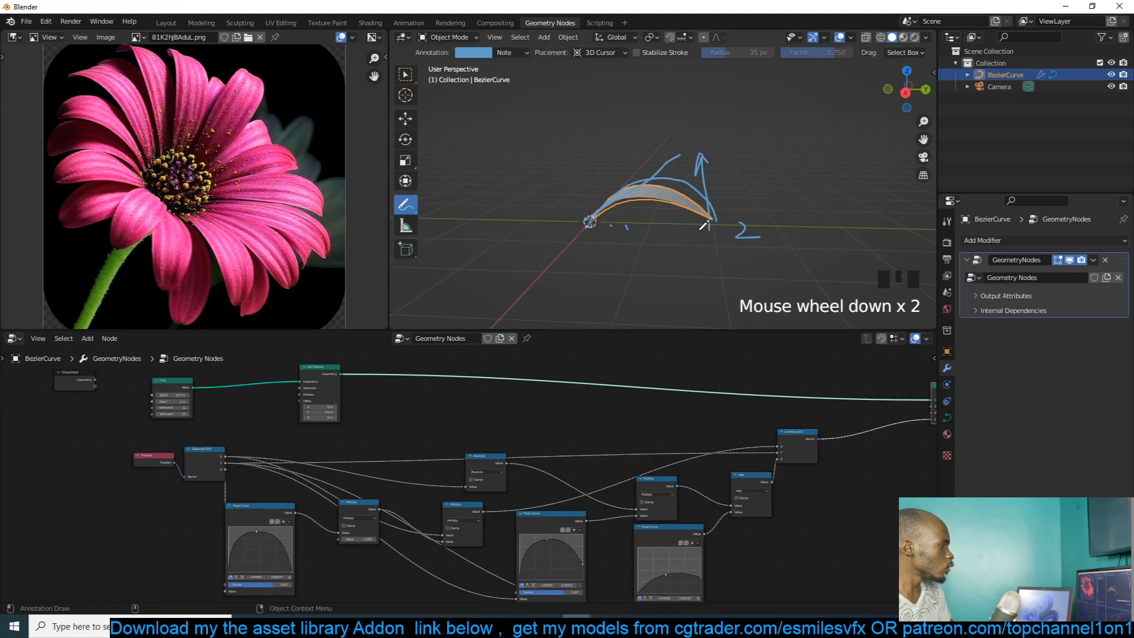
left_click(520, 52)
left_click(583, 104)
key("ctrl+s")
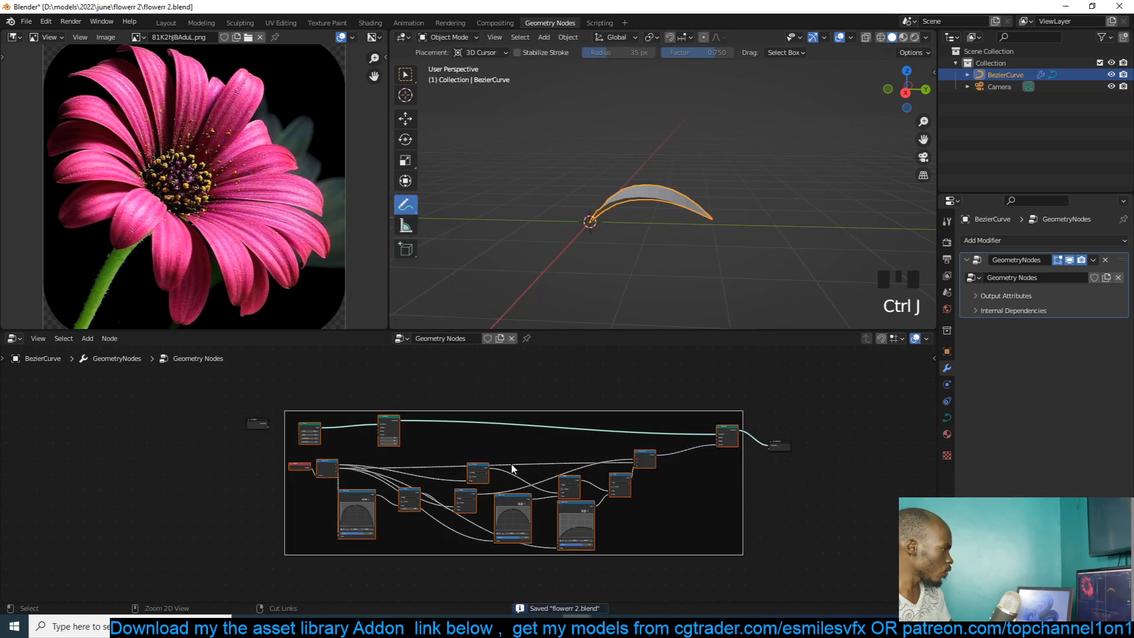
- Enclose the petal nodes in a frame labelled "flower petal" and check the petal's faceted surface
left_click(593, 407)
double_click(595, 415)
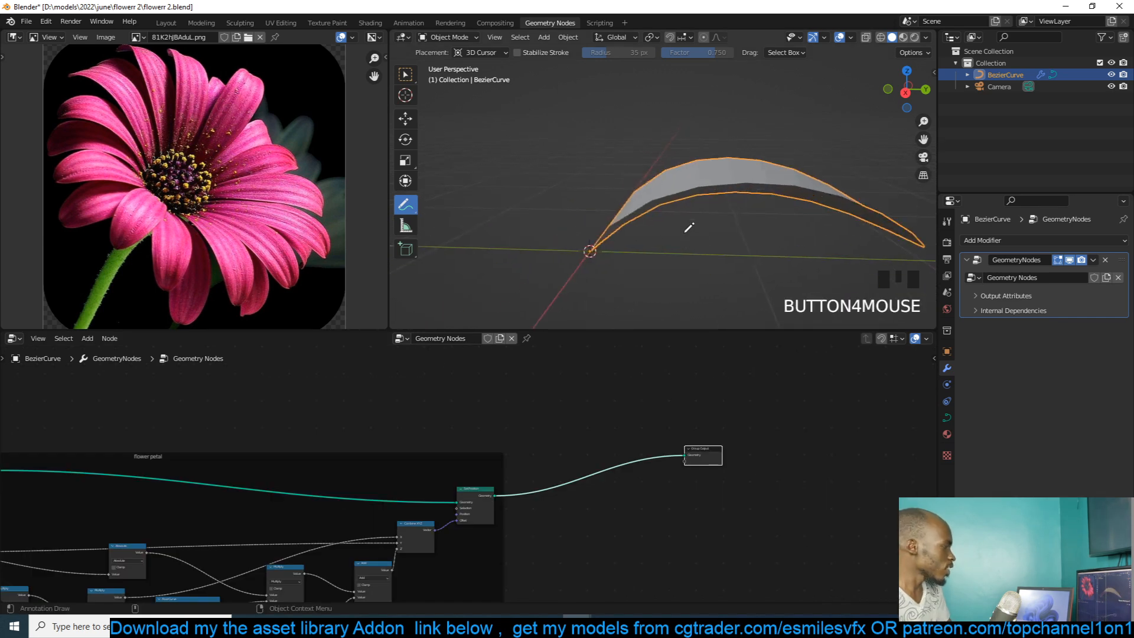
key("grave")
middle_click_drag(684, 228, 712, 205)
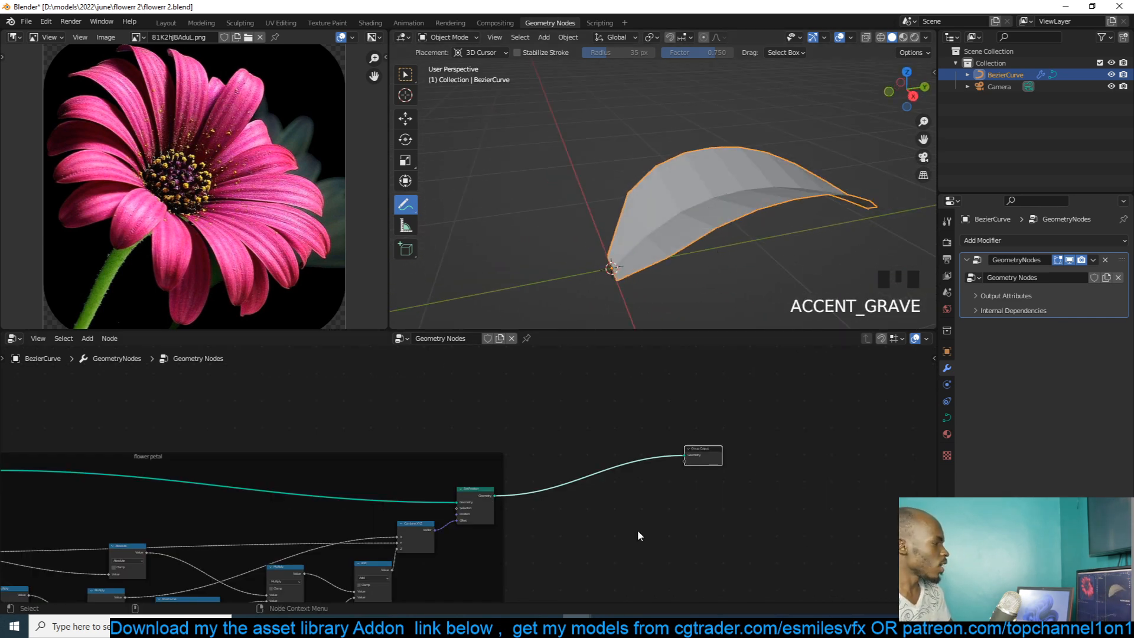
- Insert a Set Shade Smooth node between the petal's final Set Position and Group Output, and check the smoothed petal
scroll(643, 496, "up", 2)
key("shift+a")
type("set")
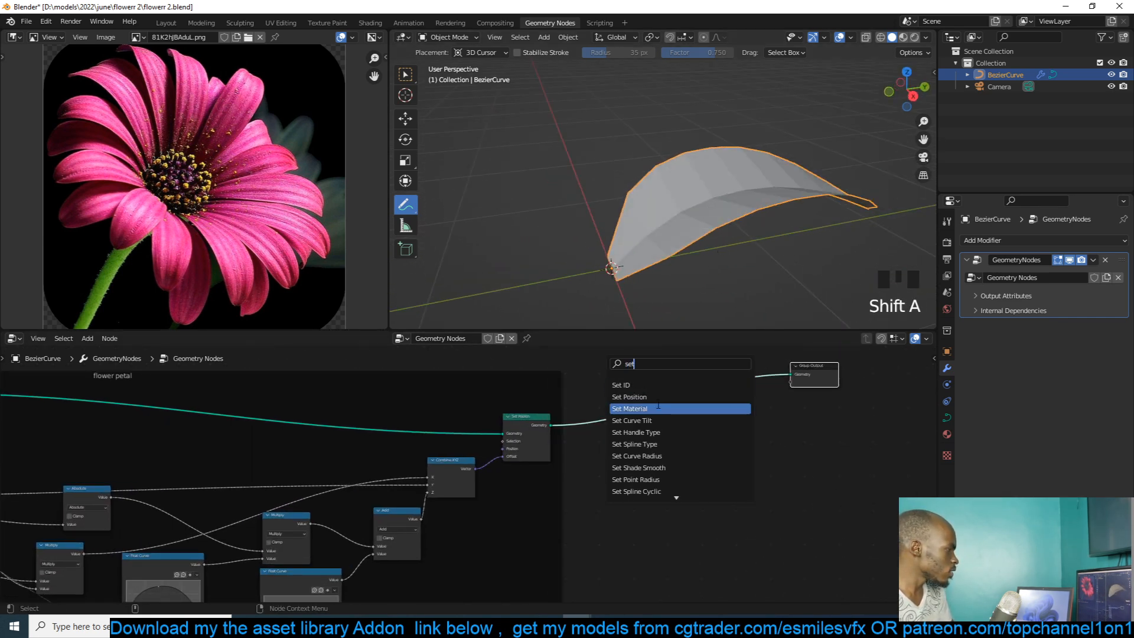
left_click(637, 467)
left_click(592, 526)
scroll(613, 183, "down", 3)
middle_click_drag(613, 183, 566, 212, "shift")
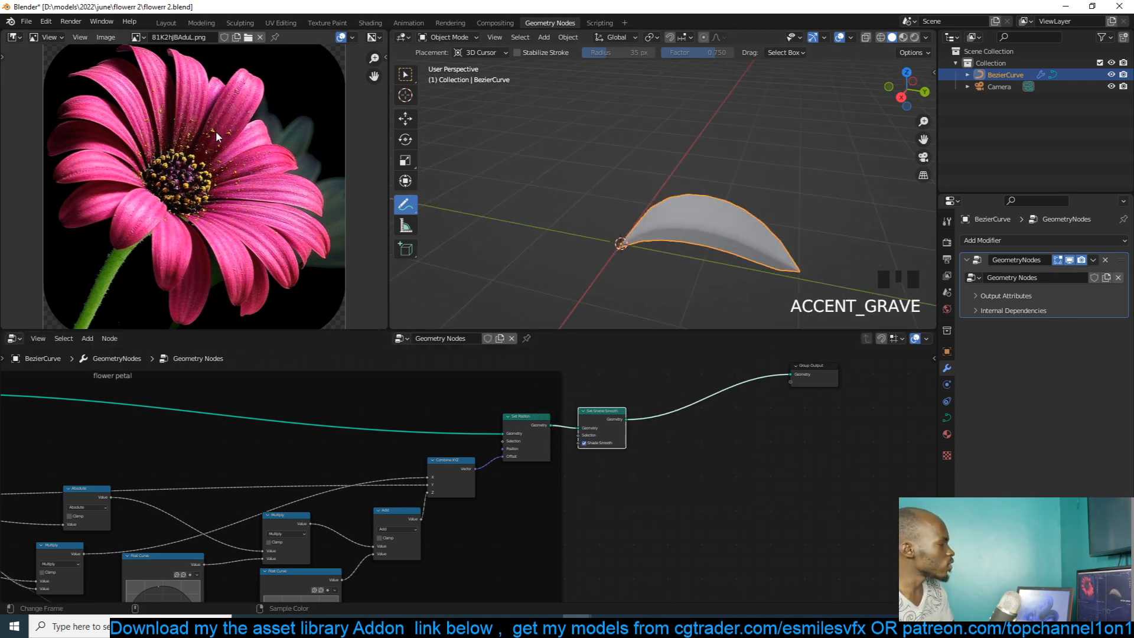
- Add a Mesh Circle node above the petal frame and connect its Mesh output to the Group Output
middle_click_drag(561, 458, 582, 516)
scroll(582, 517, "down", 2)
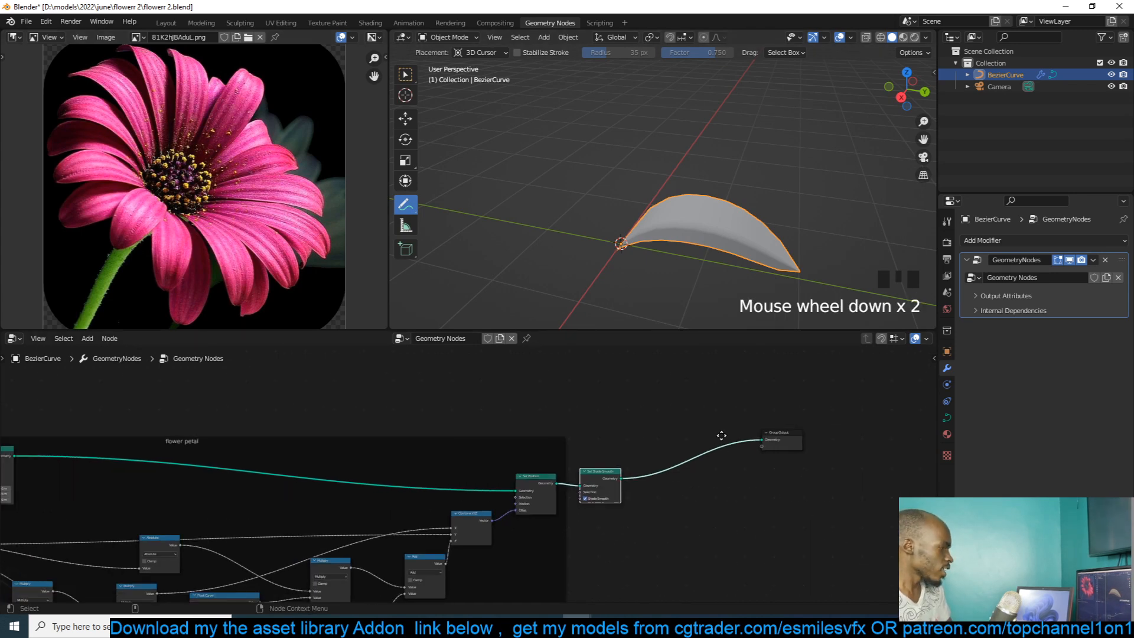
middle_click_drag(722, 440, 665, 479)
scroll(492, 407, "down", 2)
middle_click_drag(507, 396, 606, 390)
key("shift+a")
key("shift+a")
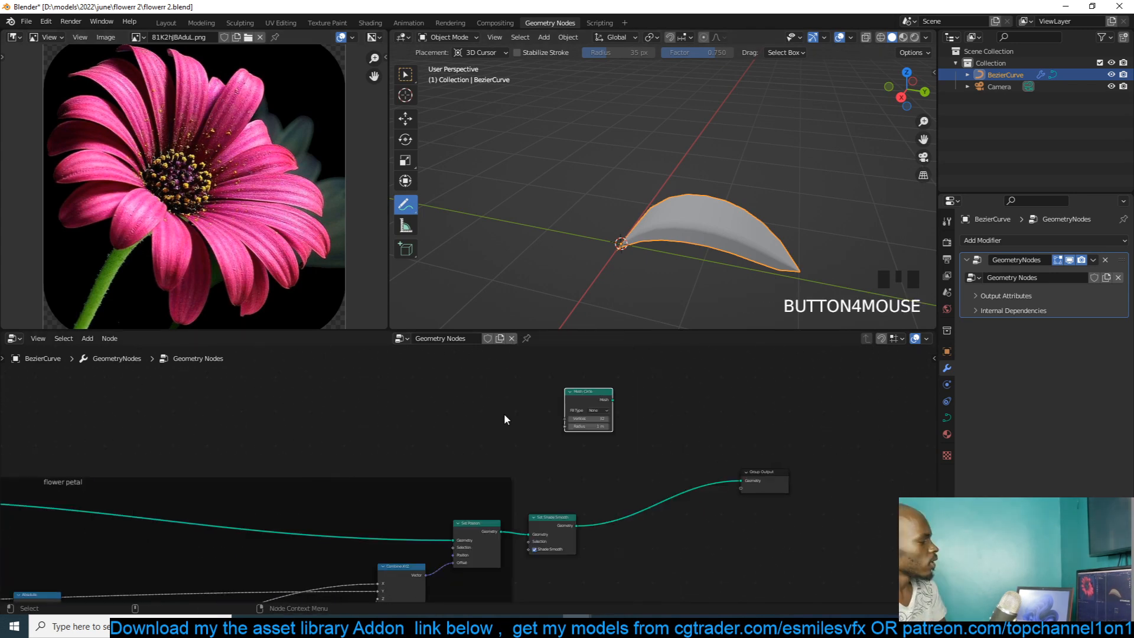
scroll(560, 402, "up", 2)
left_click(551, 381, "alt+shift")
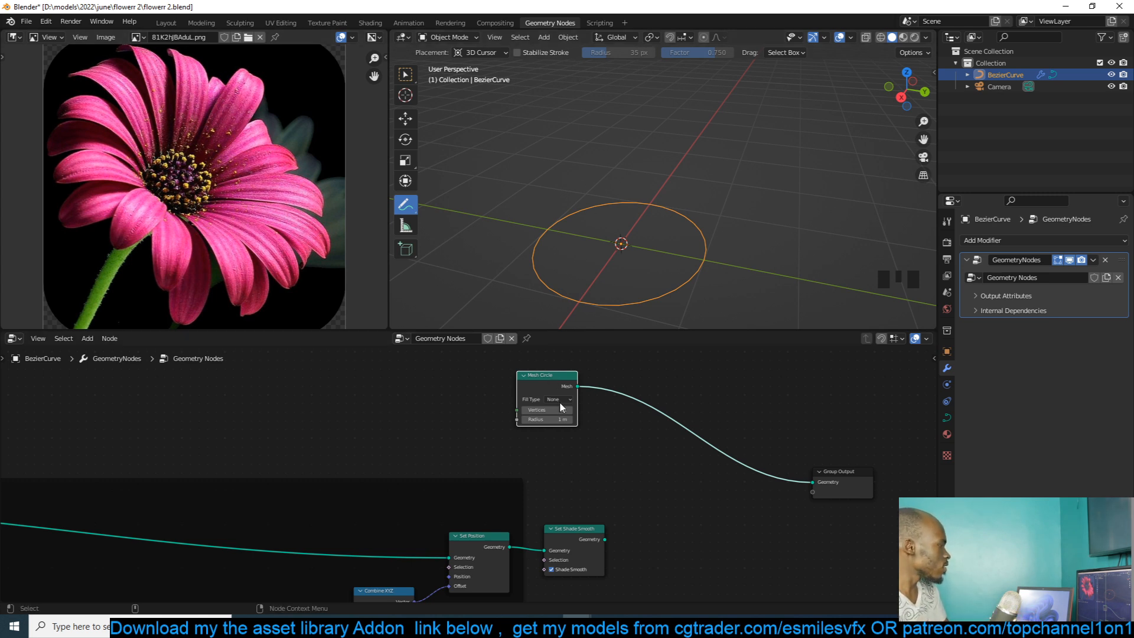
- Insert a Mesh to Points node between the Mesh Circle and the Group Output
scroll(587, 468, "down", 2)
key("shift+a")
left_click(598, 312)
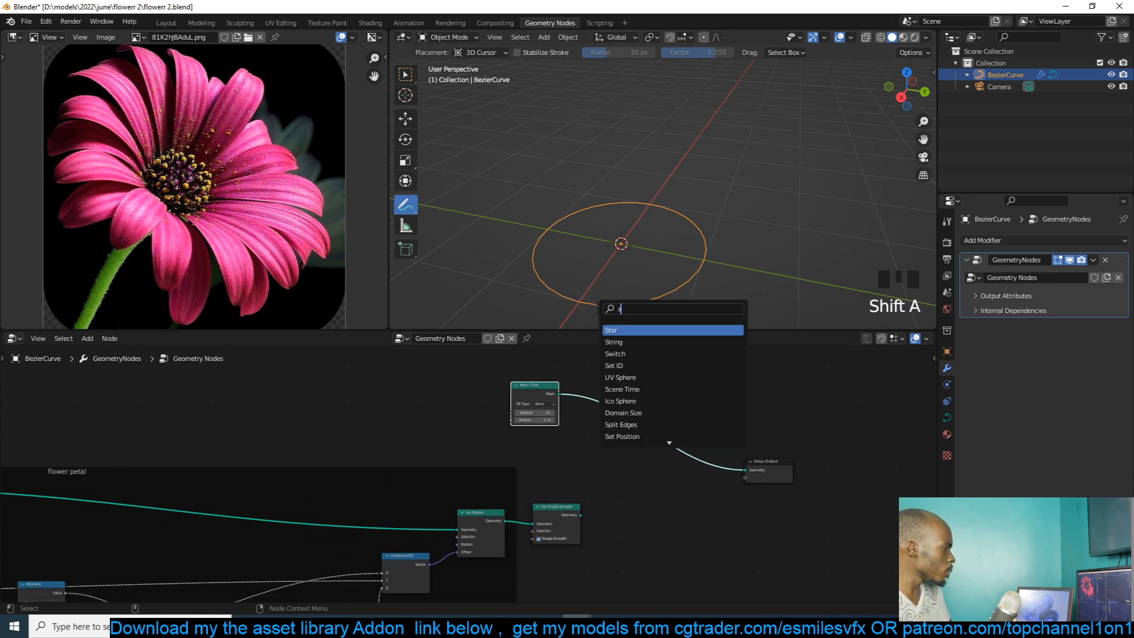
type("to")
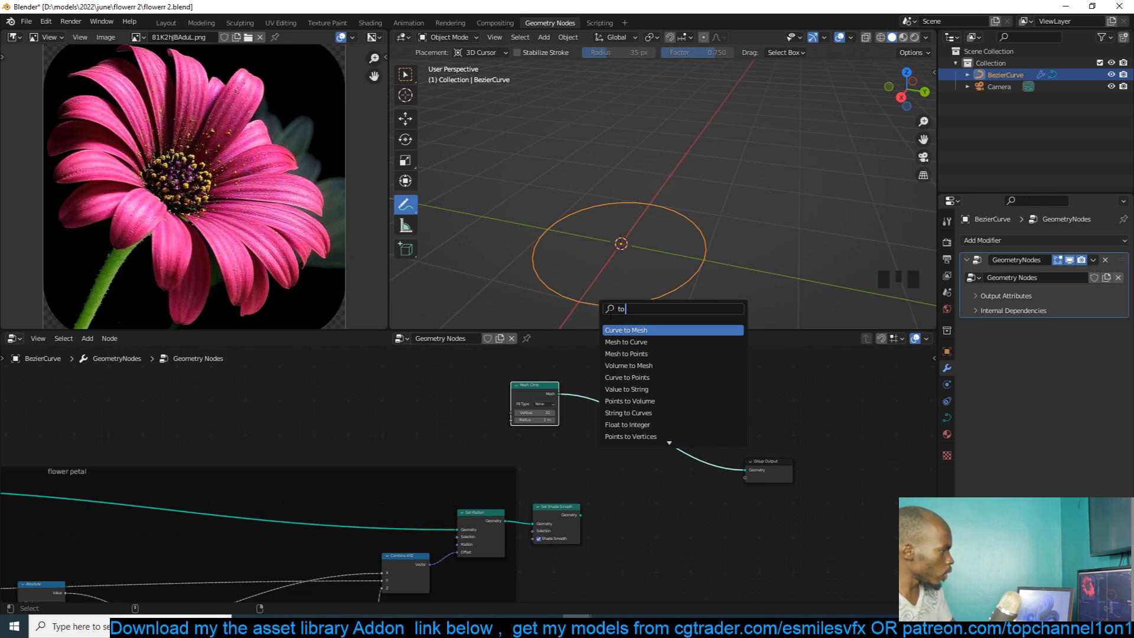
left_click(626, 353)
left_click(620, 390)
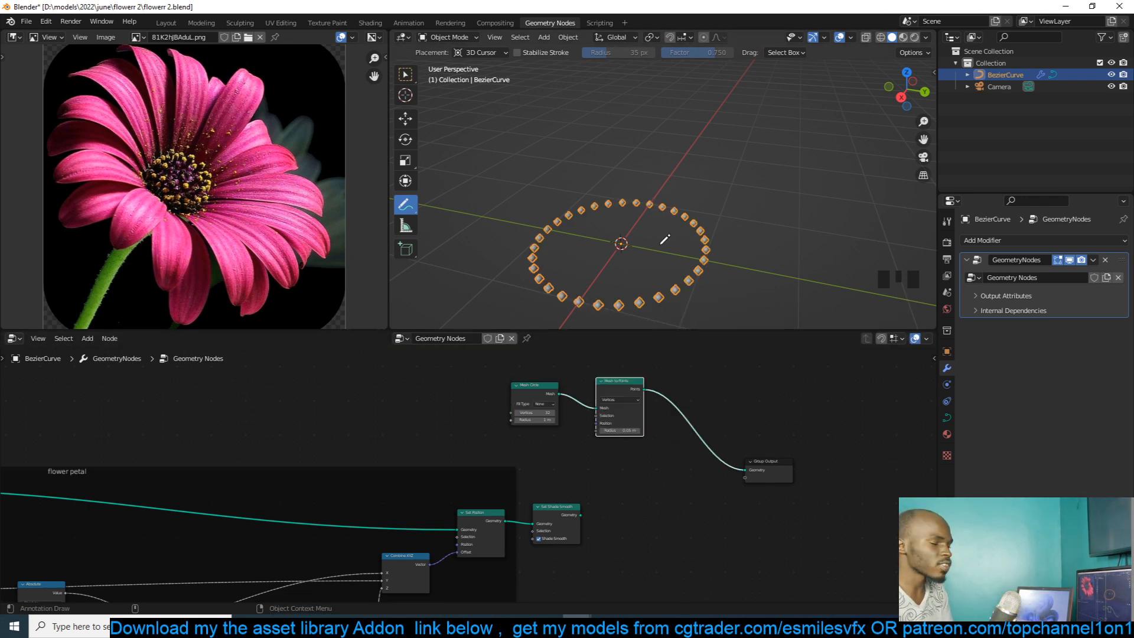
- Insert an Instance on Points node before the Group Output and feed the Set Shade Smooth geometry into its Instance input
key("shift+a")
left_click(698, 364)
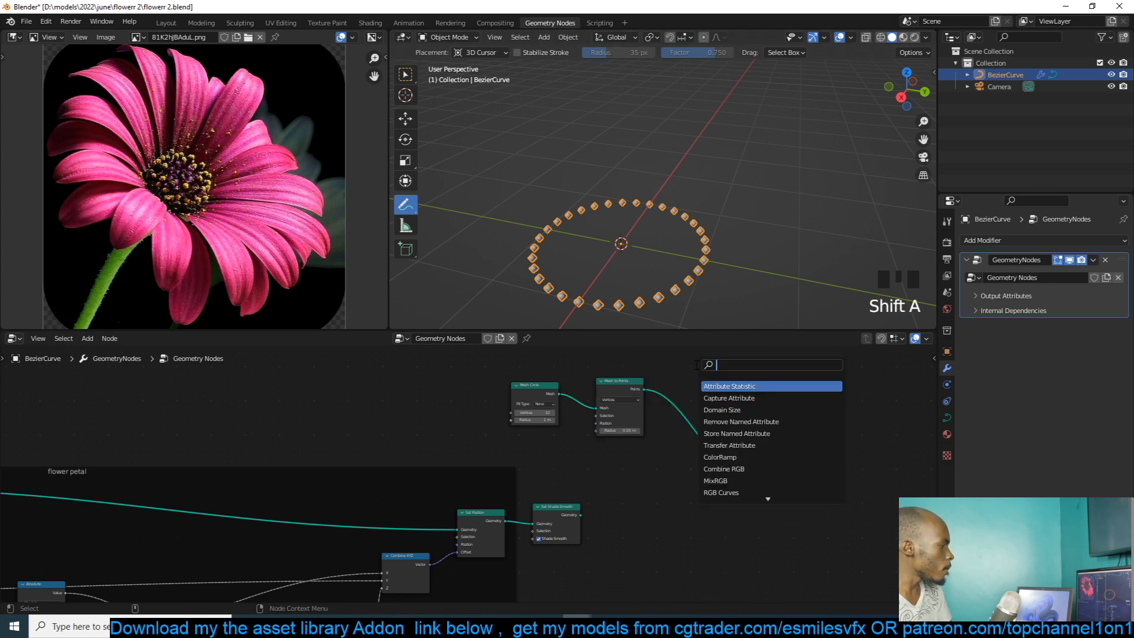
type("on")
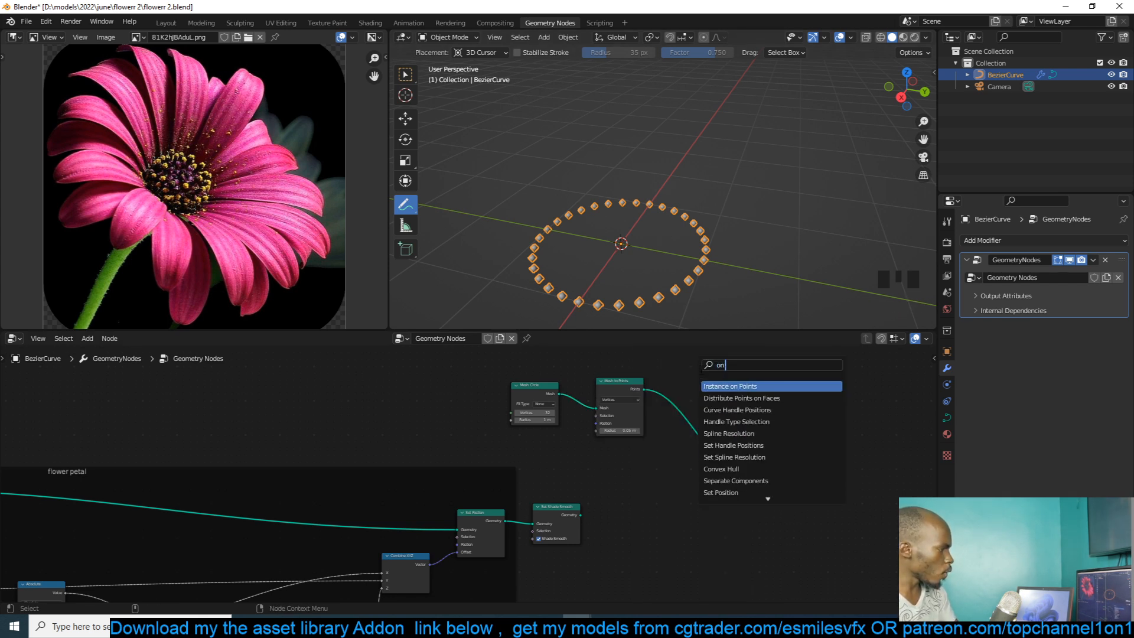
key("Return")
left_click(693, 421)
scroll(583, 490, "up", 3)
left_click_drag(609, 525, 729, 407)
- Scale the petal instances to 0.310 on all axes and set the Mesh Circle to 14 vertices
key("grave")
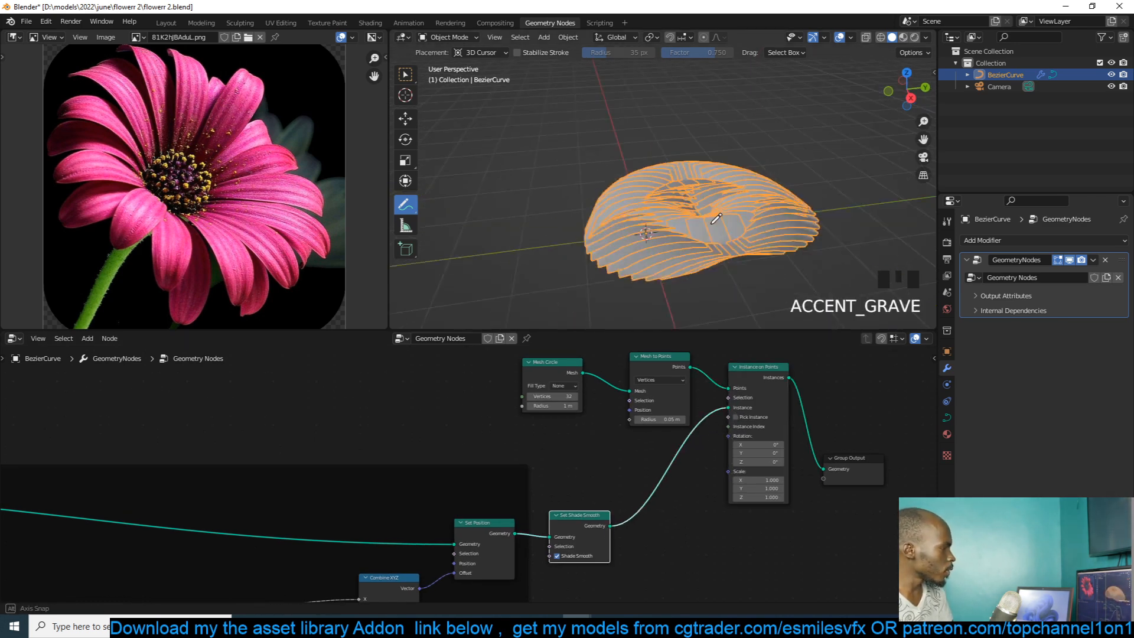
scroll(704, 218, "up", 3)
left_click_drag(770, 480, 738, 497)
key("alt+a")
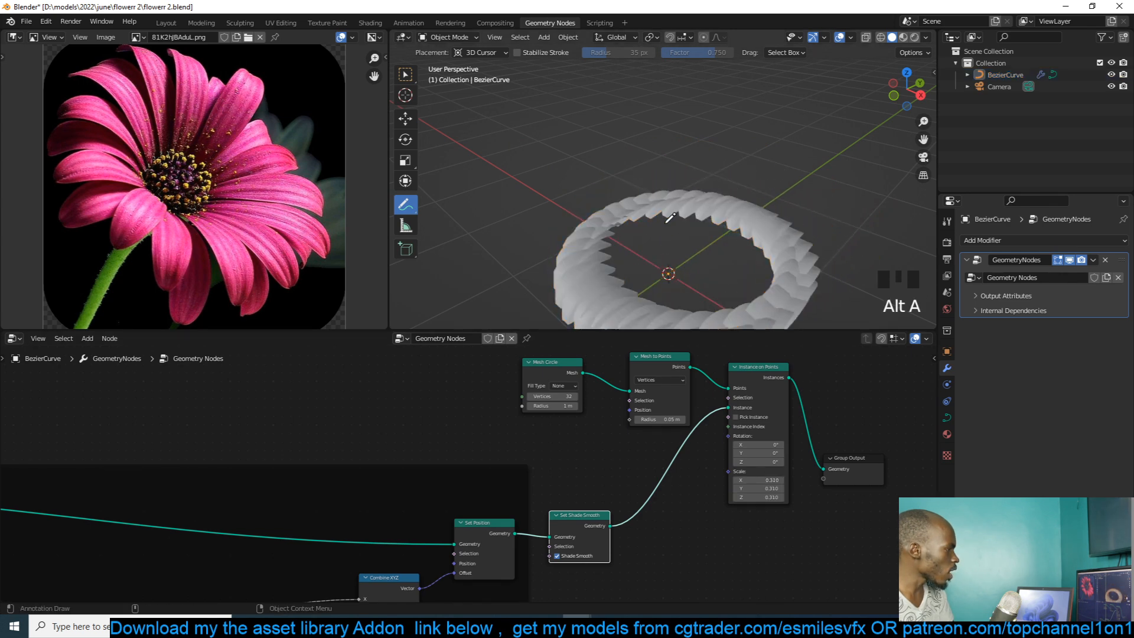
key("grave")
middle_click_drag(674, 170, 653, 222)
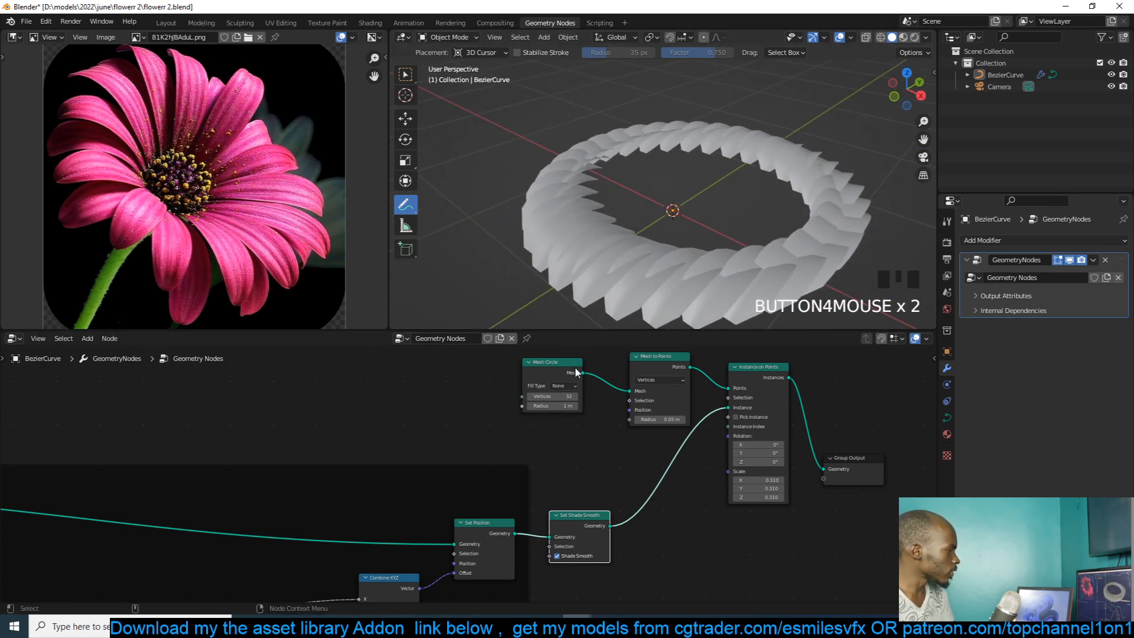
left_click_drag(555, 396, 499, 396)
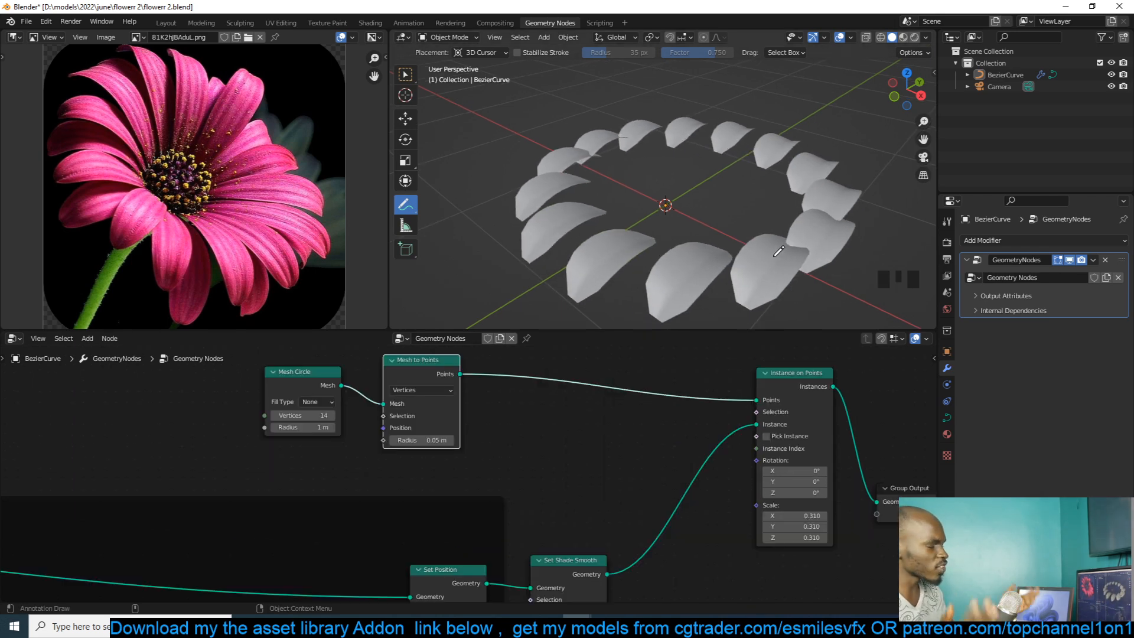
- Add a Normal node below the link between Mesh to Points and Instance on Points
left_click(529, 422)
key("shift+a")
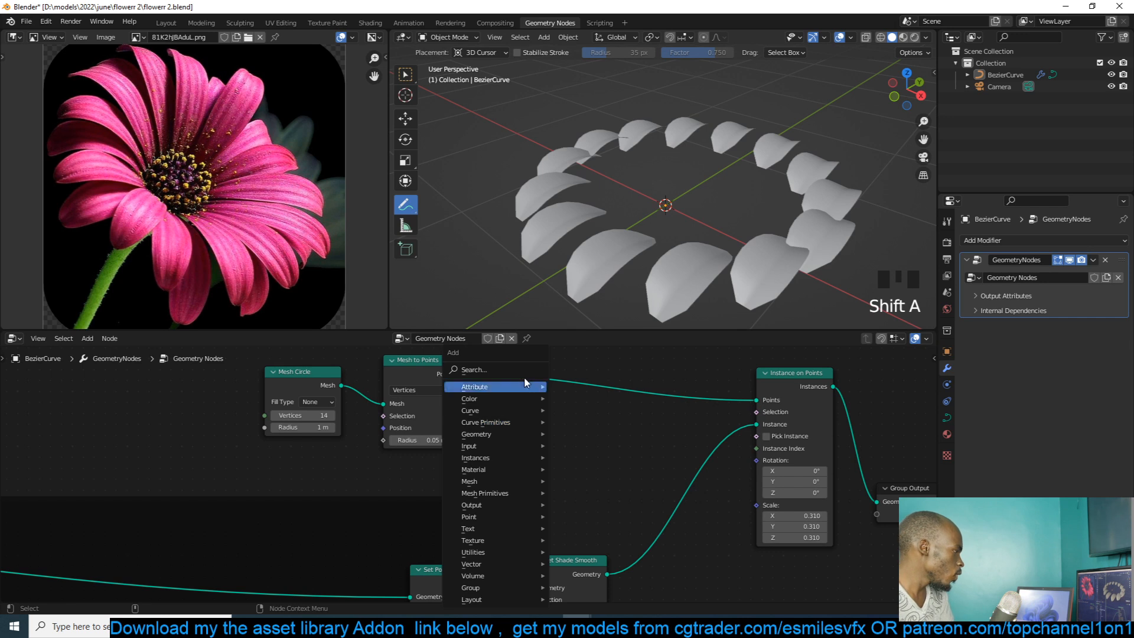
left_click(534, 376)
type("normal")
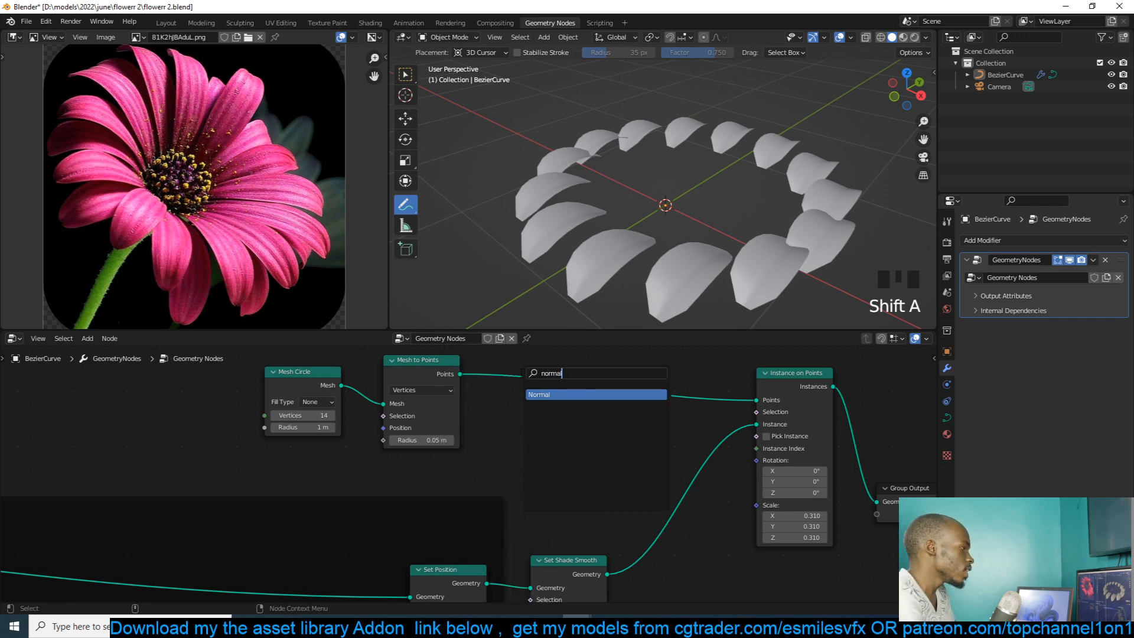
key("Return")
left_click(536, 445)
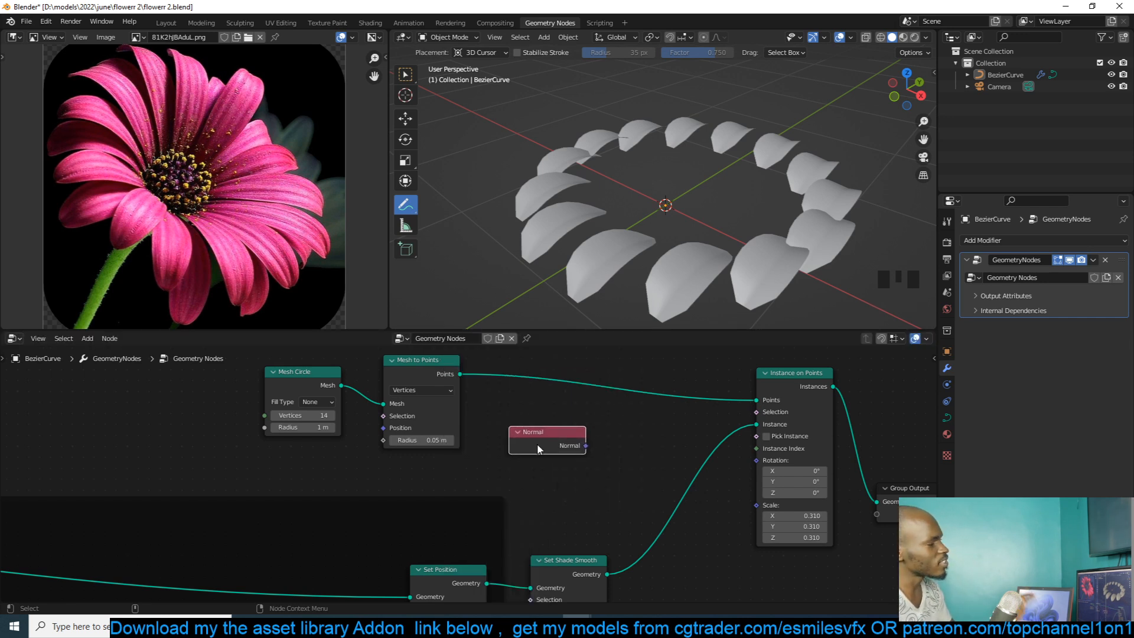
left_click(613, 422)
key("shift+a")
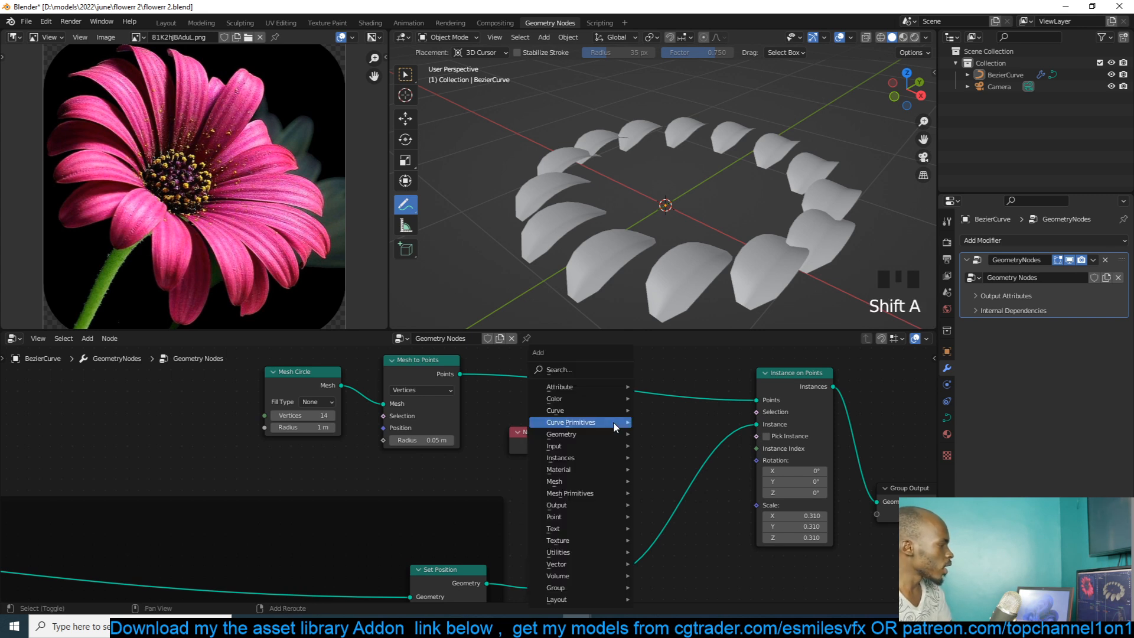
left_click(598, 371)
left_click(553, 443)
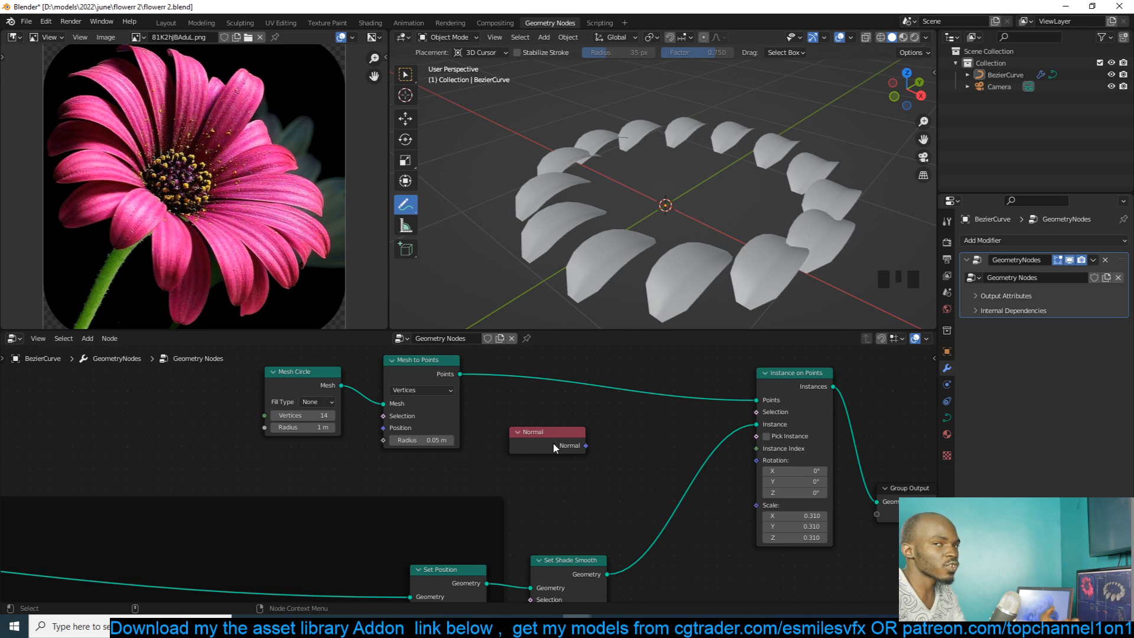
- Add an Align Euler to Vector node, feeding Normal into its Vector input and its Rotation output into Instance on Points' Rotation
left_click_drag(553, 444, 645, 459)
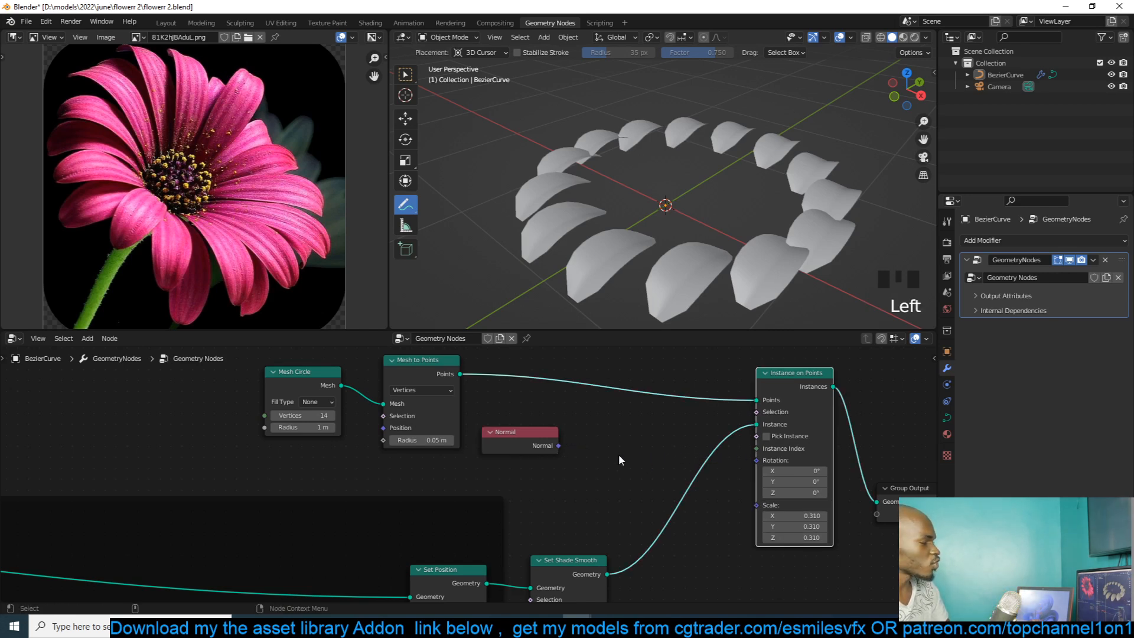
key("shift+a")
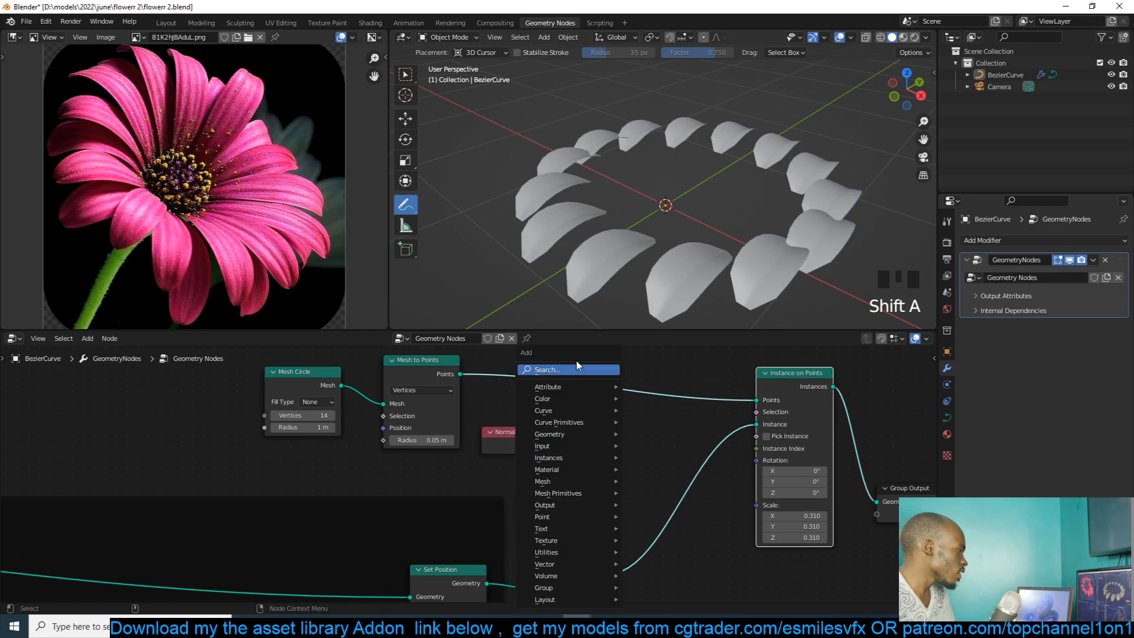
type("alin")
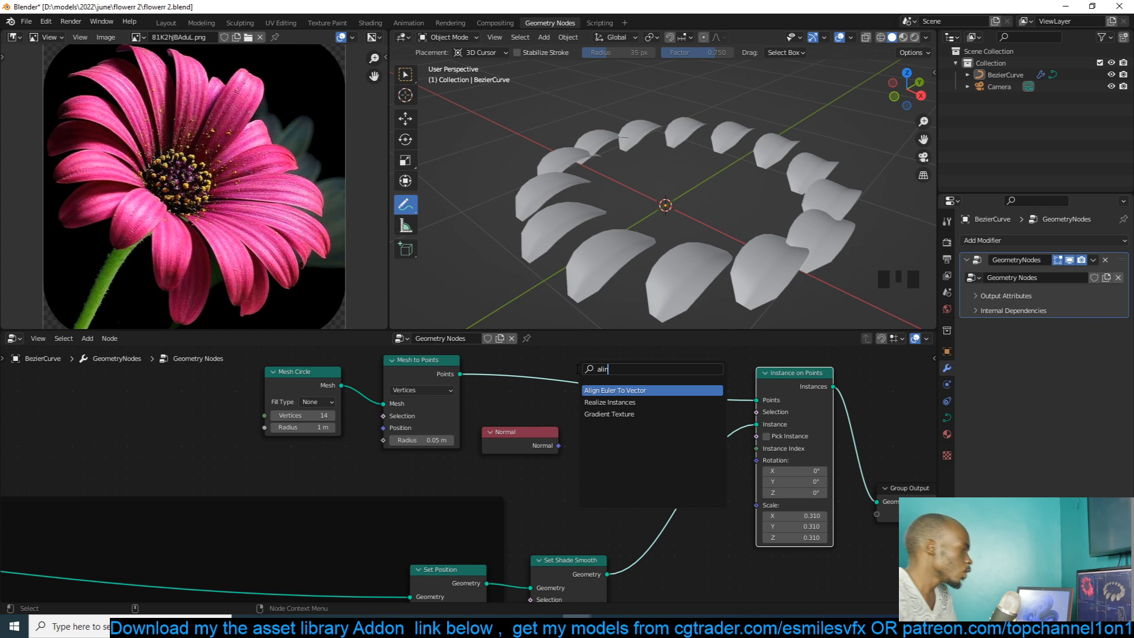
key("Return")
left_click(616, 430)
left_click_drag(505, 441, 576, 493)
left_click_drag(653, 425, 756, 460)
left_click(618, 442)
left_click(622, 446)
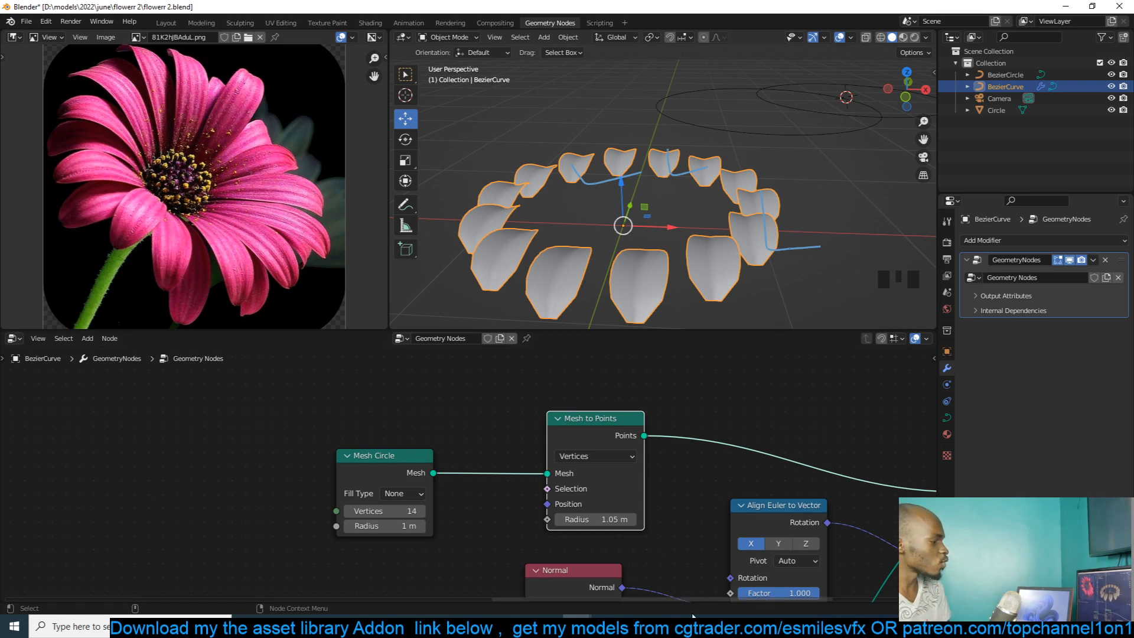
- Mute the Mesh to Points node, and remove it while keeping the Mesh Circle linked to Instance on Points
scroll(346, 505, "down", 2)
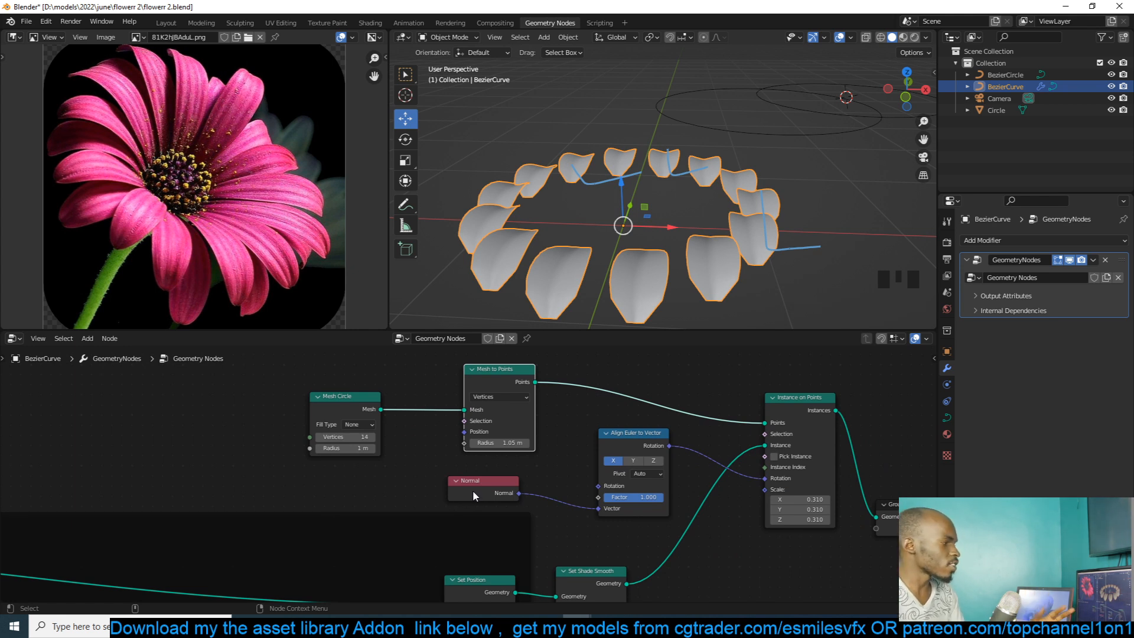
left_click(503, 377)
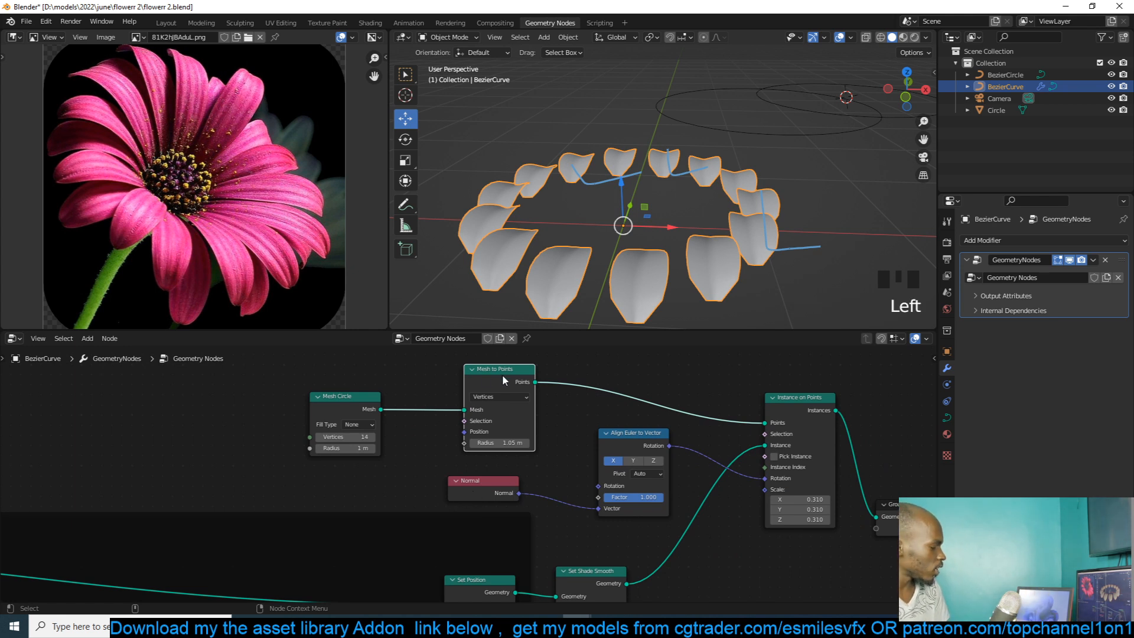
key("m")
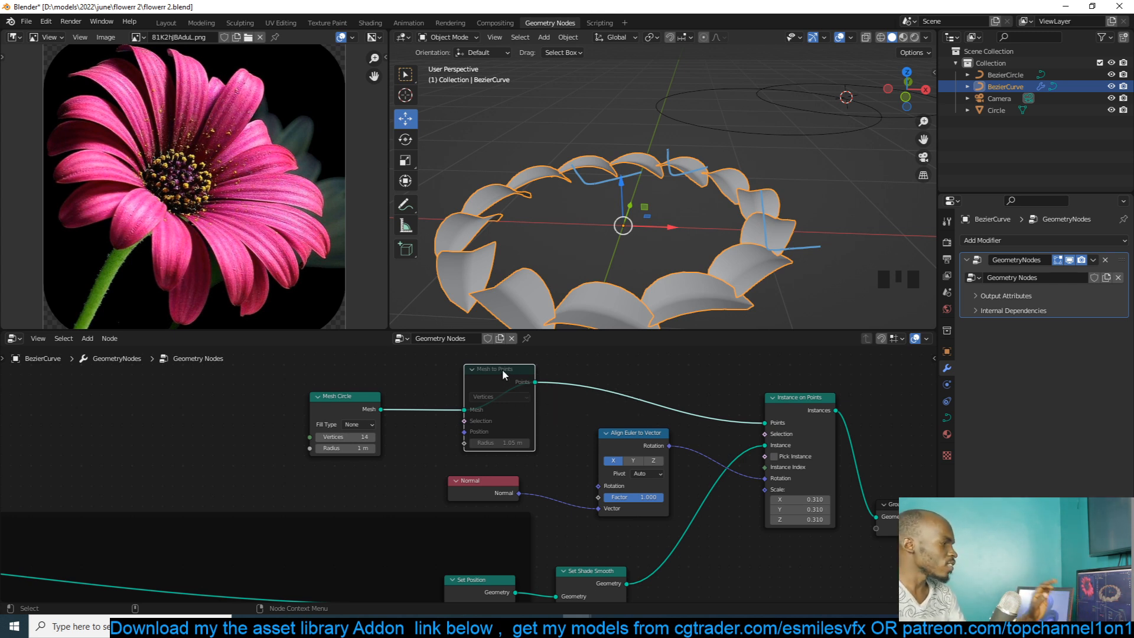
left_click(503, 371)
key("ctrl+x")
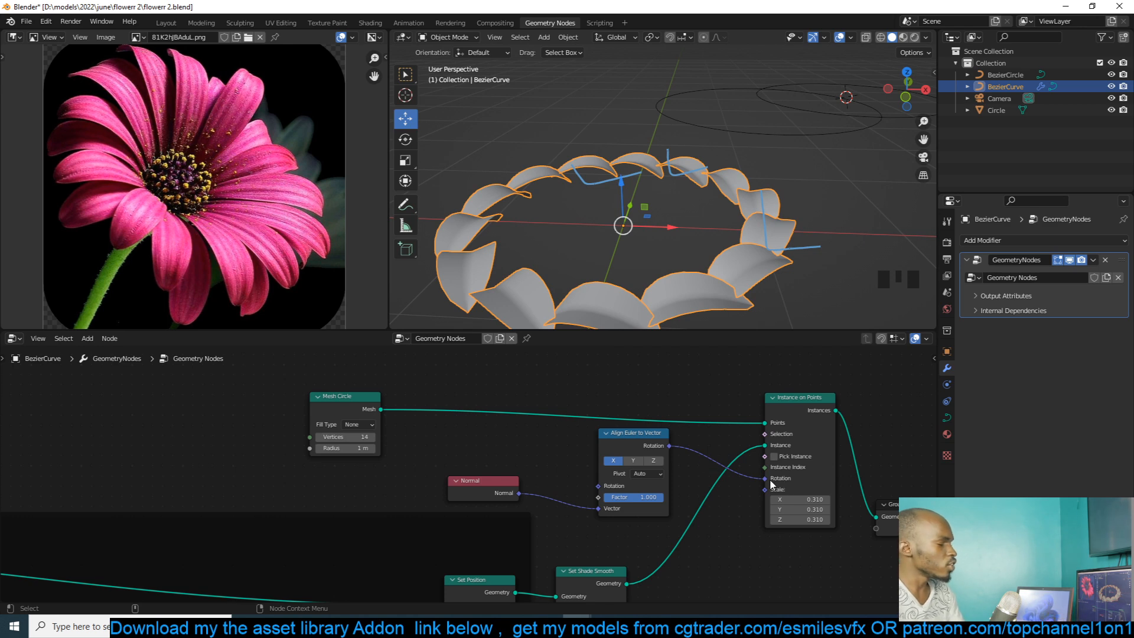
- Move the Normal and Align Euler to Vector nodes to make room, and insert a Rotate Euler node before Instance on Points' Rotation input
scroll(646, 203, "down", 3)
key("grave")
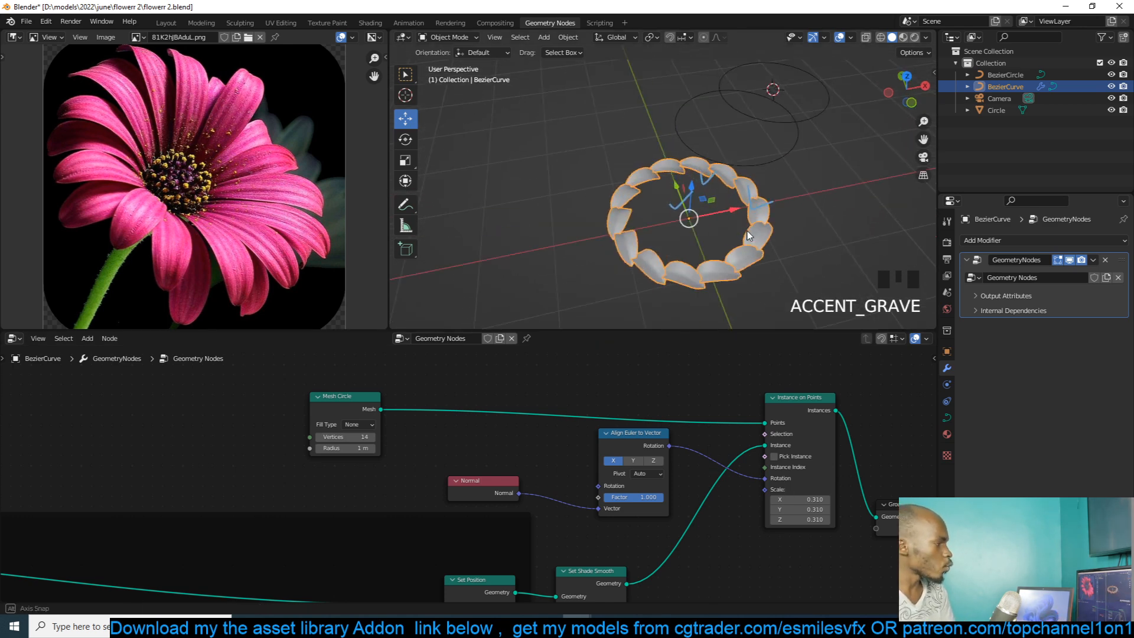
scroll(745, 236, "up", 2)
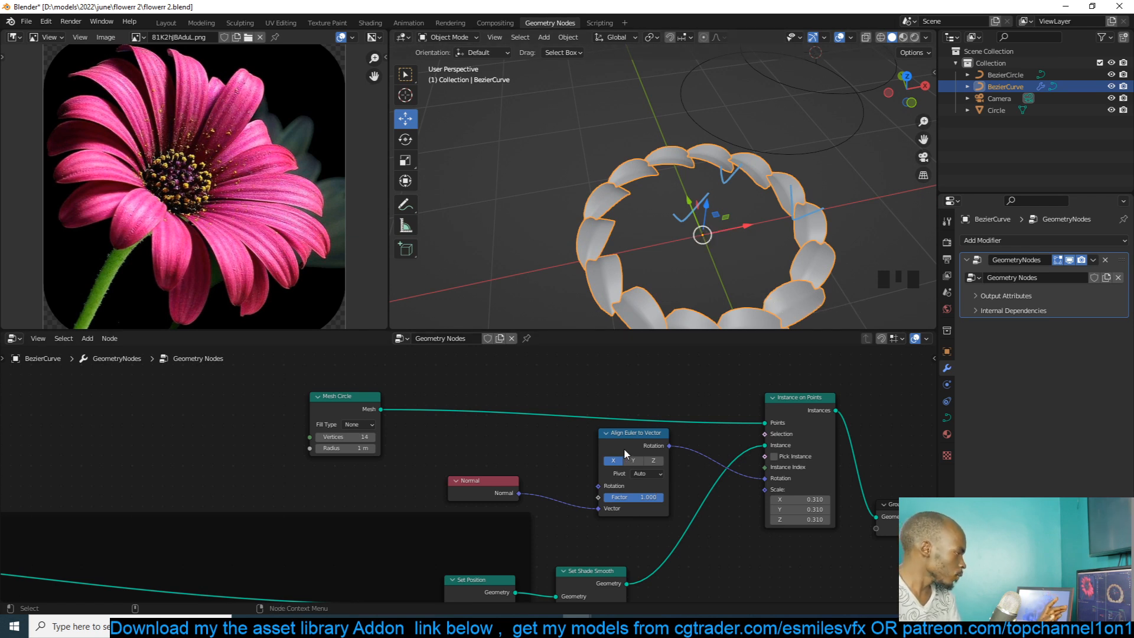
left_click_drag(624, 447, 554, 450)
scroll(694, 283, "down", 2)
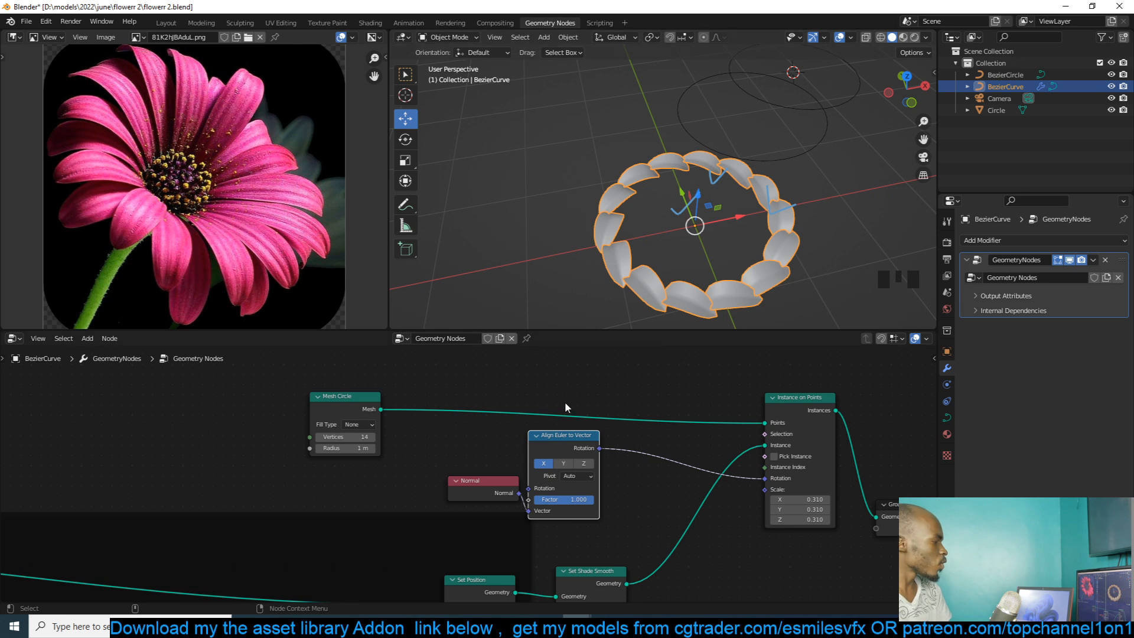
left_click_drag(464, 486, 375, 486)
left_click_drag(594, 436, 529, 433)
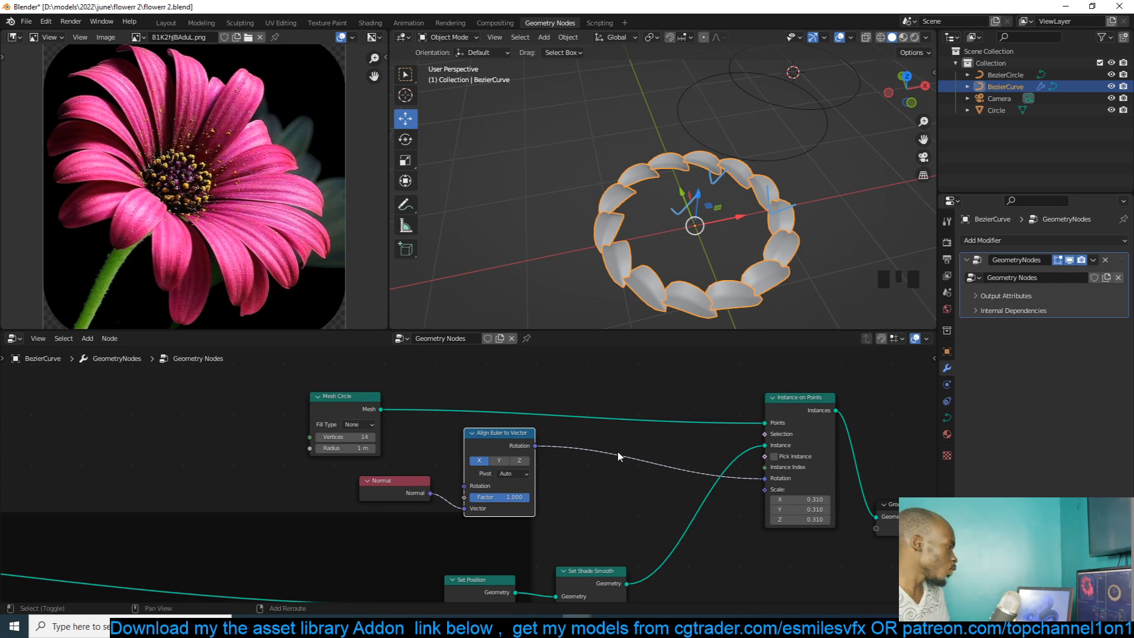
key("shift+a")
type("ro")
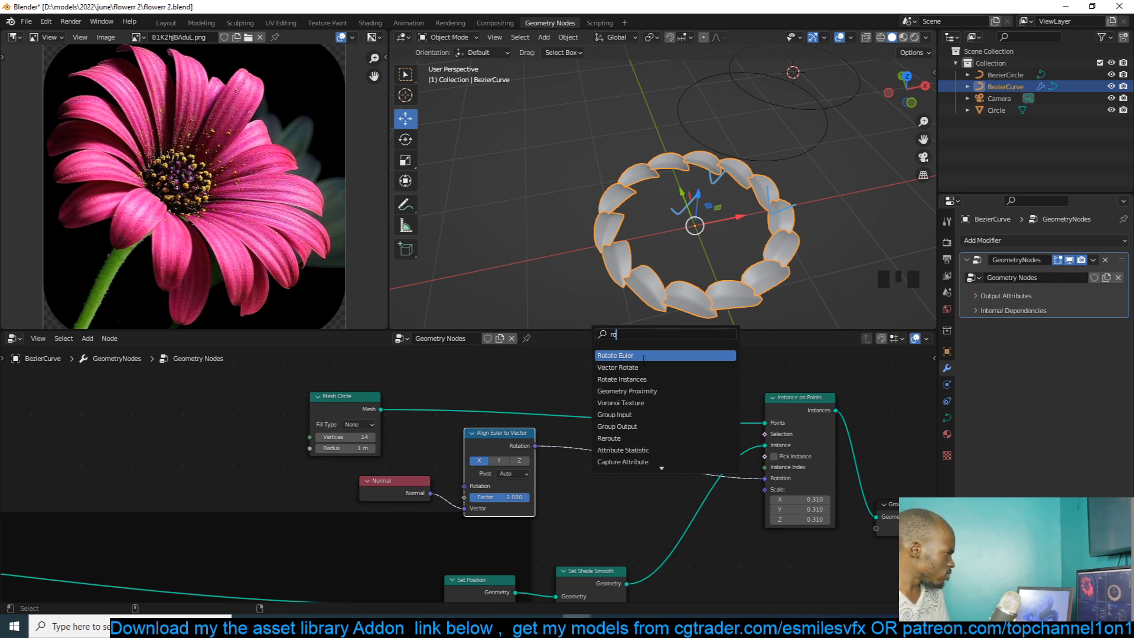
left_click(643, 357)
left_click(632, 469)
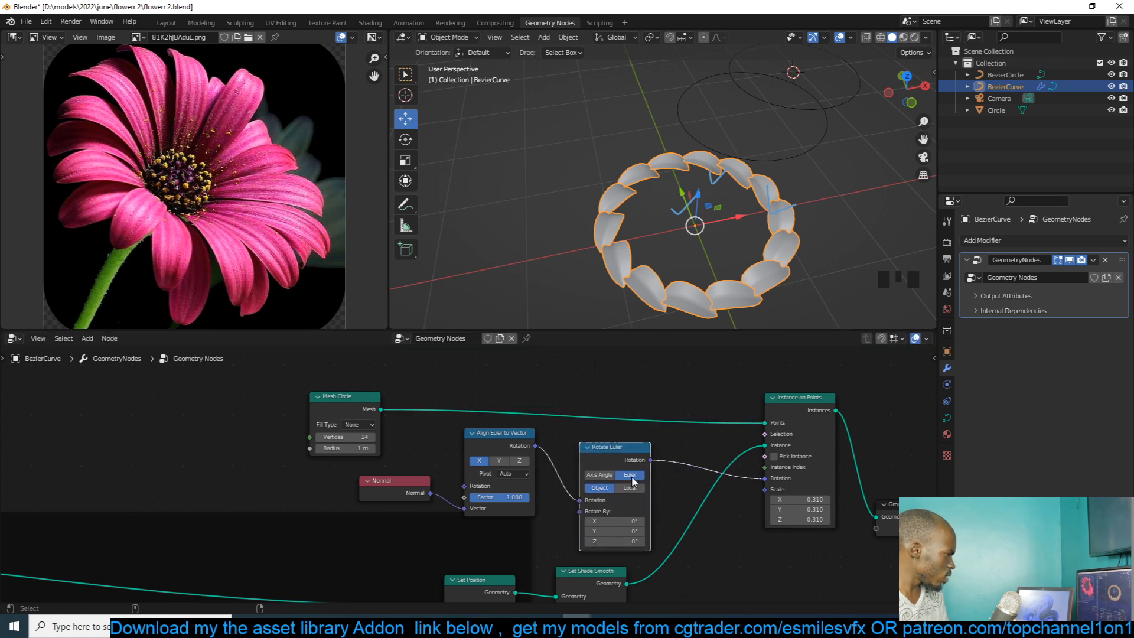
- Set the Rotate Euler node's Z rotation to -90° so the petals point outward from the circle
left_click_drag(625, 542, 717, 541)
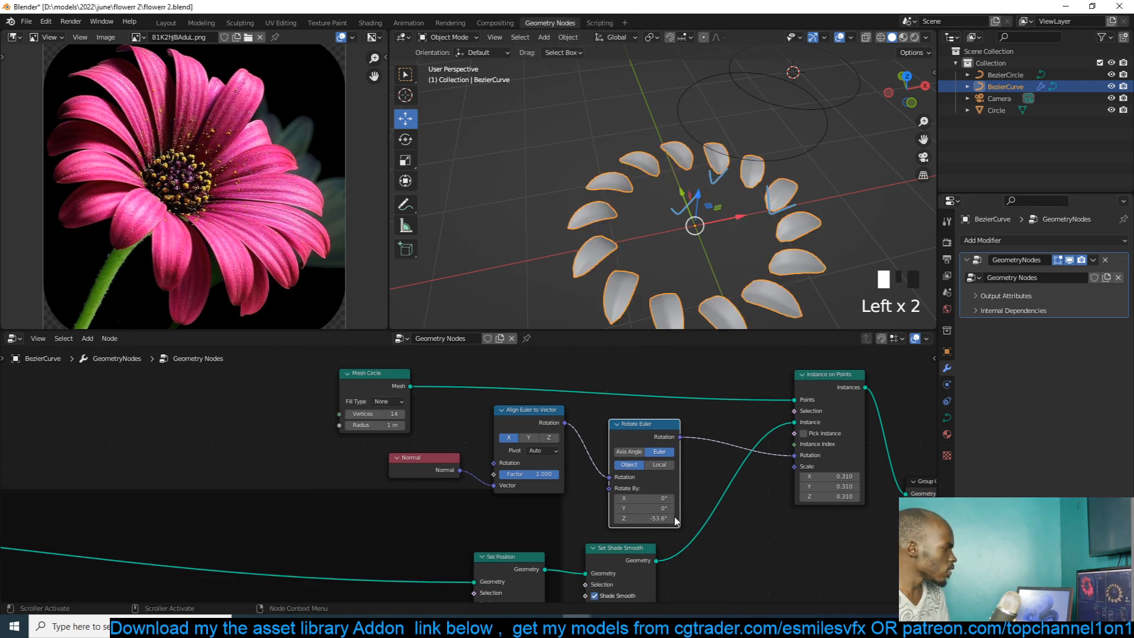
mouse_move(644, 518)
left_mouse_down()
mouse_move(624, 518)
mouse_move(663, 518)
left_mouse_up()
middle_click_drag(771, 281, 857, 224, "shift")
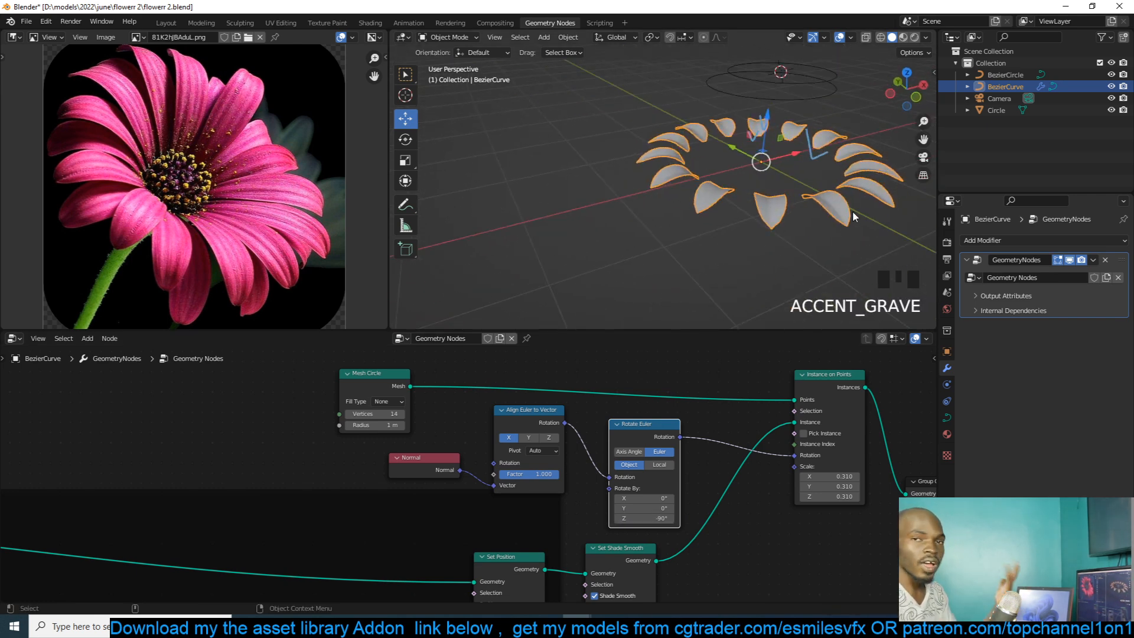
- Reduce the Mesh Circle's radius to 0.13 m and inspect the gathered petals around the flower's center
scroll(767, 384, "down", 2)
middle_click_drag(574, 429, 565, 463)
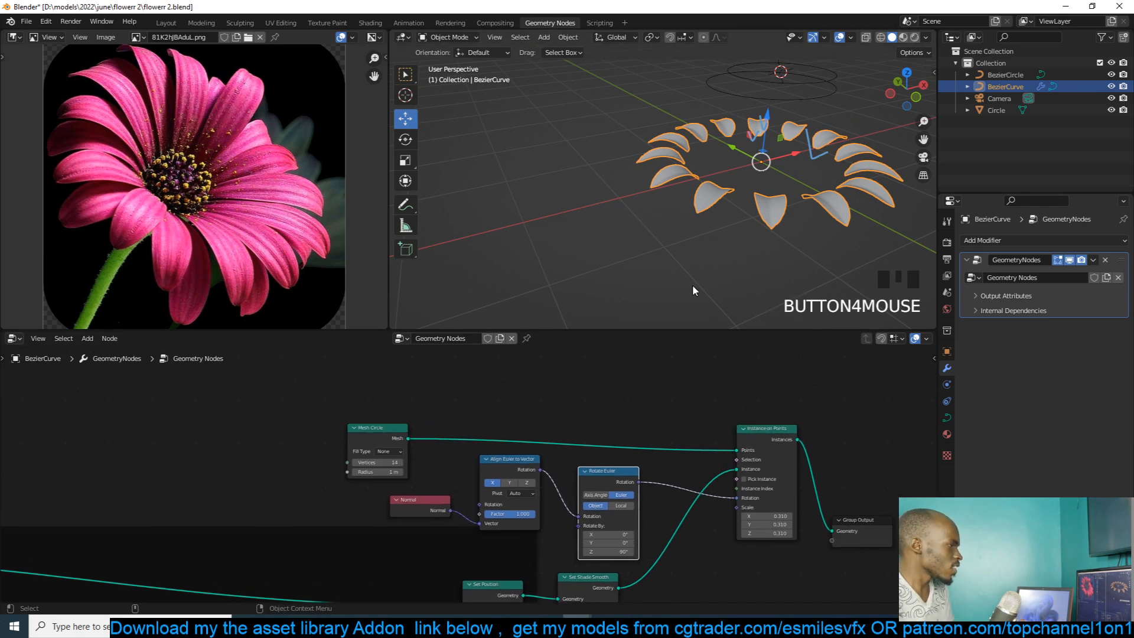
left_click_drag(378, 472, 341, 472, "shift")
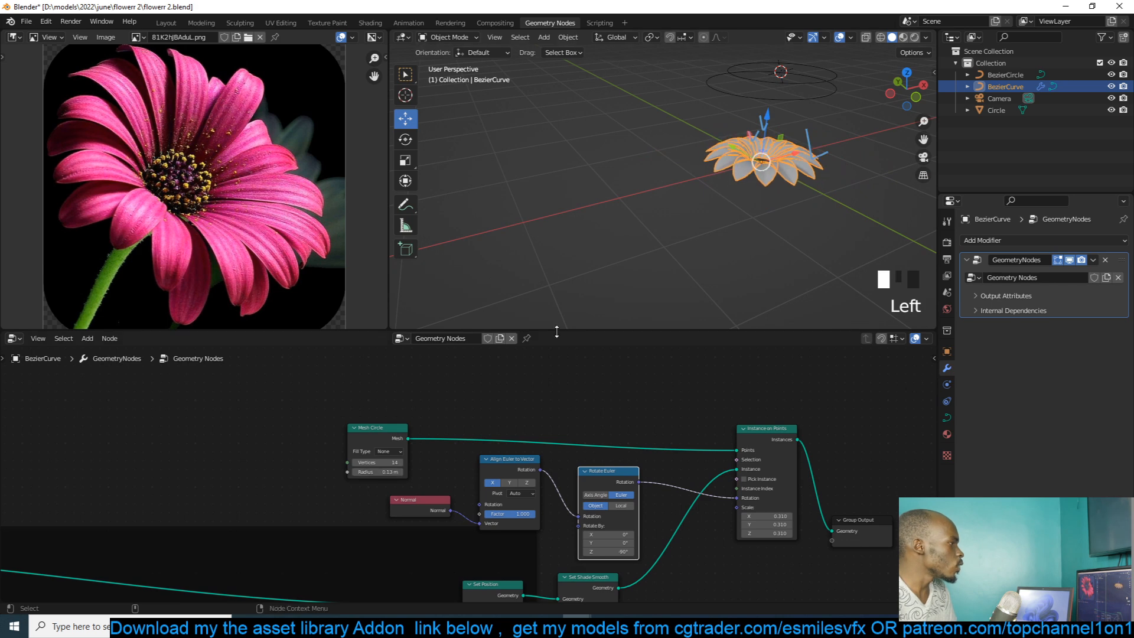
scroll(754, 175, "up", 3)
key("alt+a")
middle_click_drag(755, 176, 680, 188, "shift")
scroll(598, 232, "up", 5)
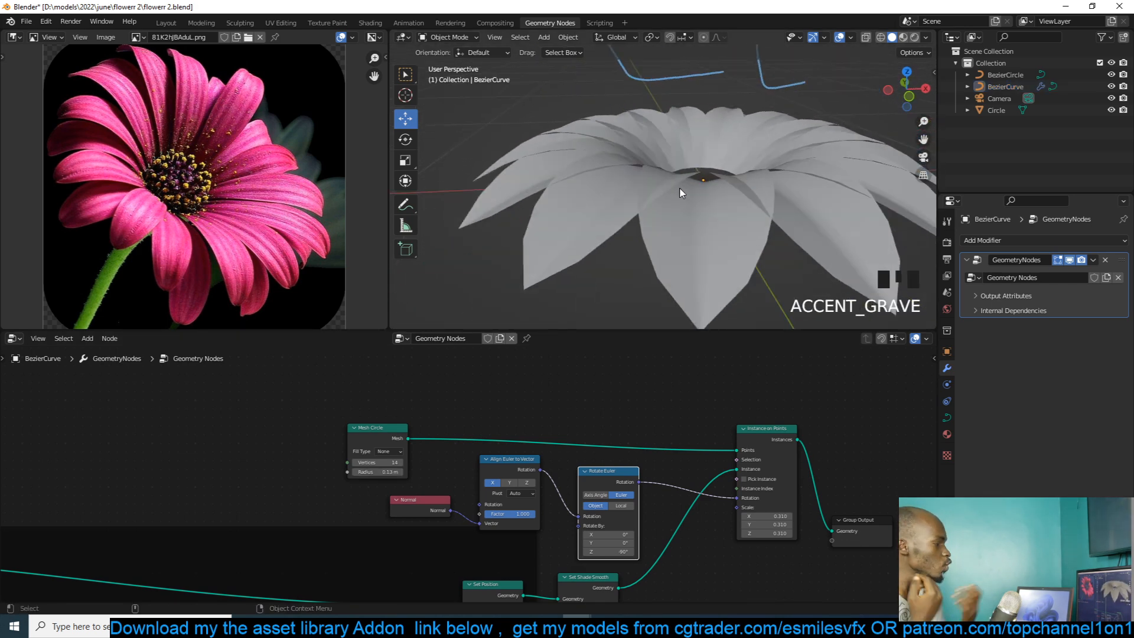
left_click(694, 183)
middle_click_drag(694, 183, 708, 198)
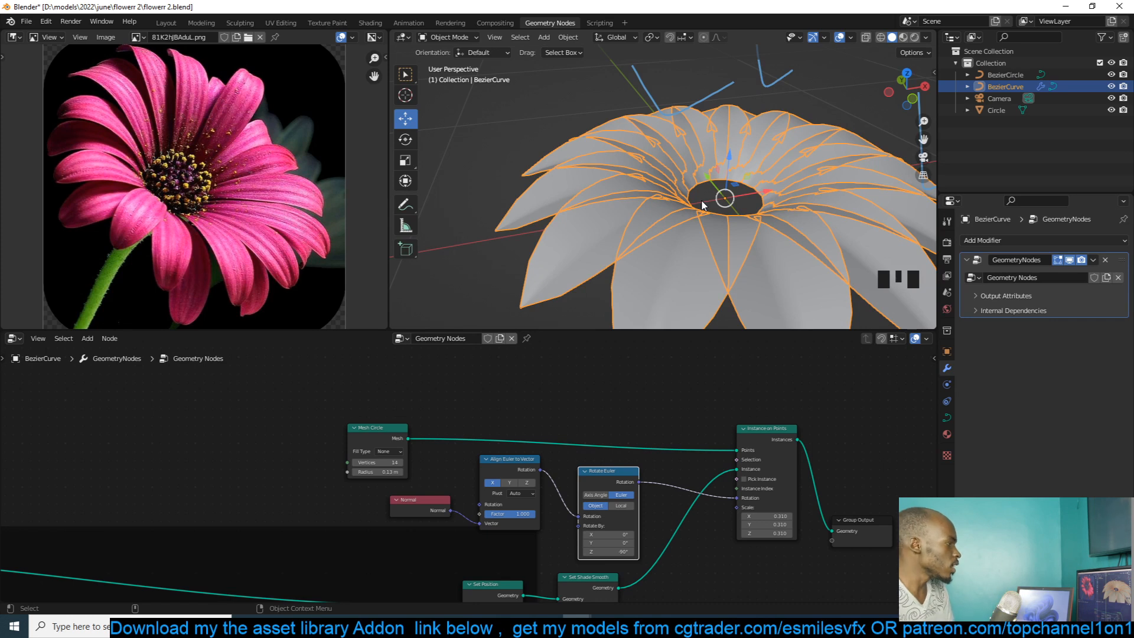
scroll(693, 451, "down", 2)
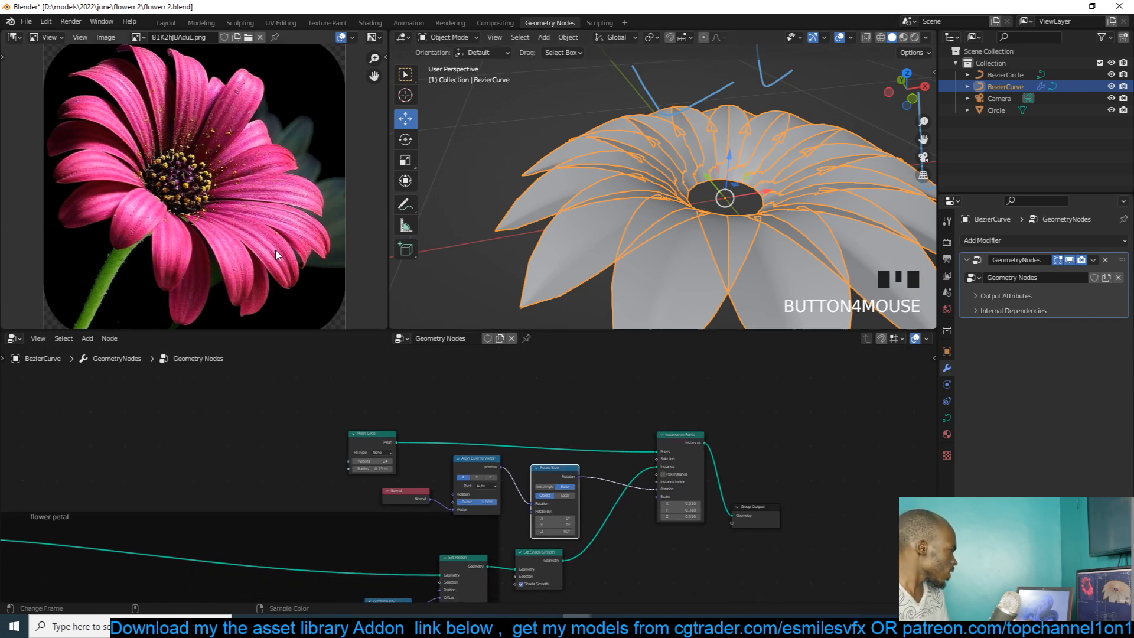
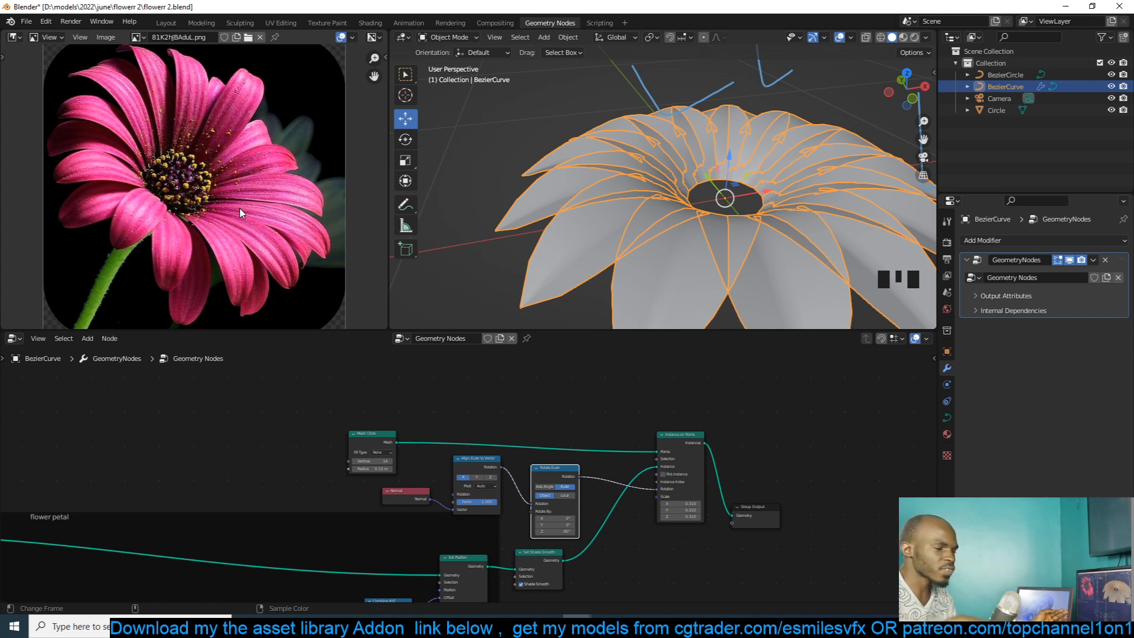
- Insert a Set Position node between Instance on Points and Group Output, and set its Z offset to 0.03 m
scroll(760, 468, "up", 4)
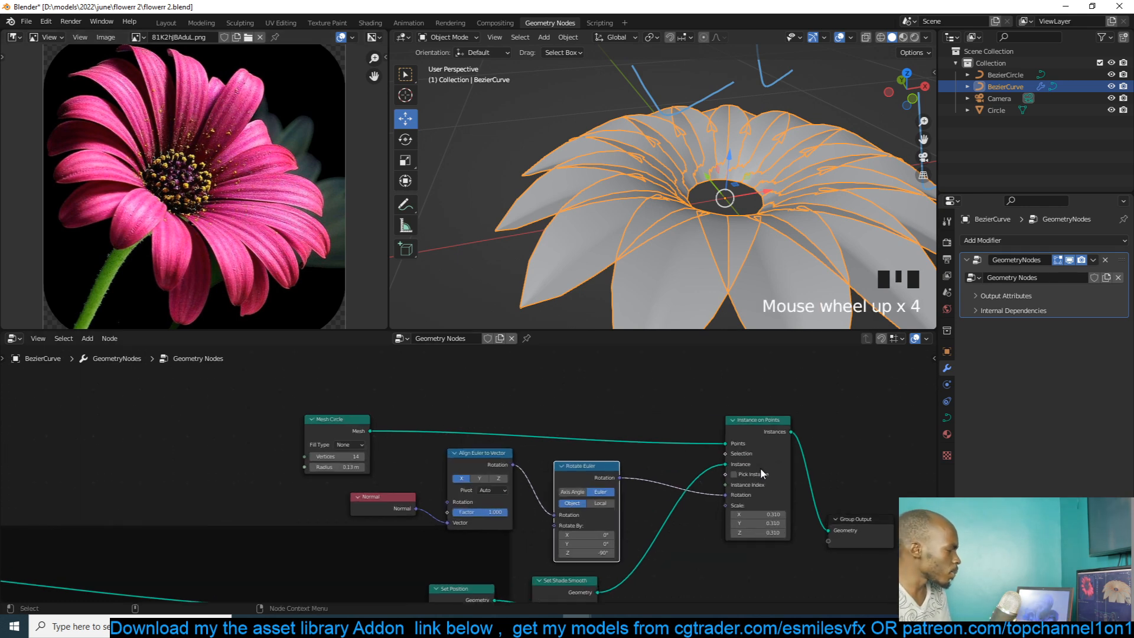
left_click_drag(652, 516, 799, 461)
scroll(641, 408, "up", 3)
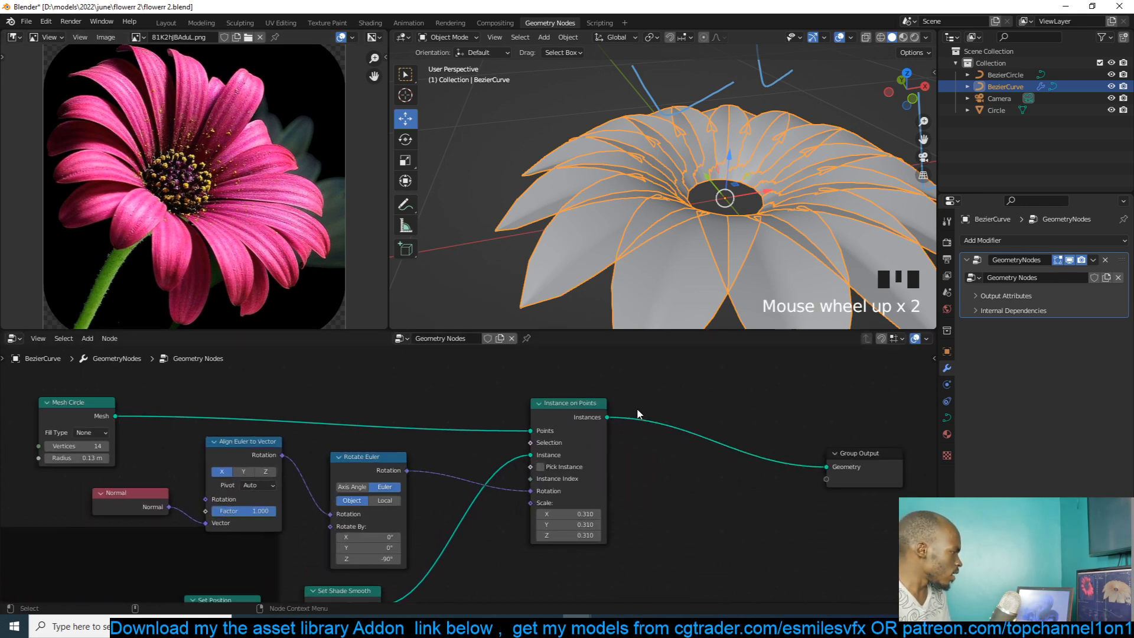
left_click_drag(551, 409, 509, 408)
key("shift+a")
type("set")
left_click(647, 404)
left_click(670, 408)
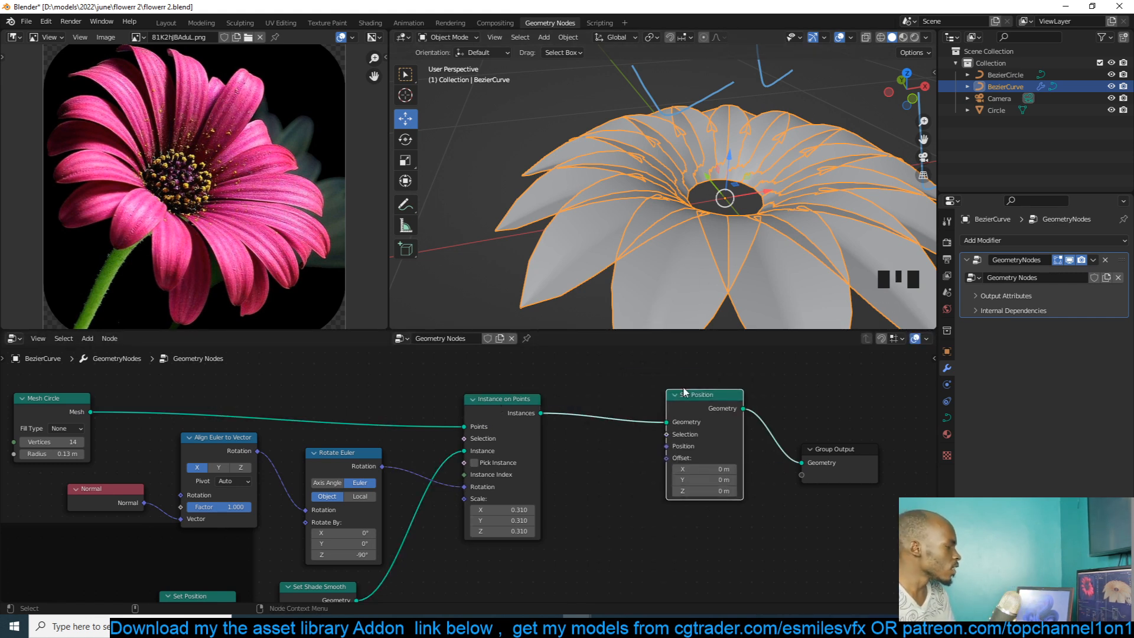
left_click_drag(714, 491, 717, 490)
middle_click_drag(717, 491, 672, 469)
left_click(723, 488)
- Add a Noise Texture node below Instance on Points
key("shift+a")
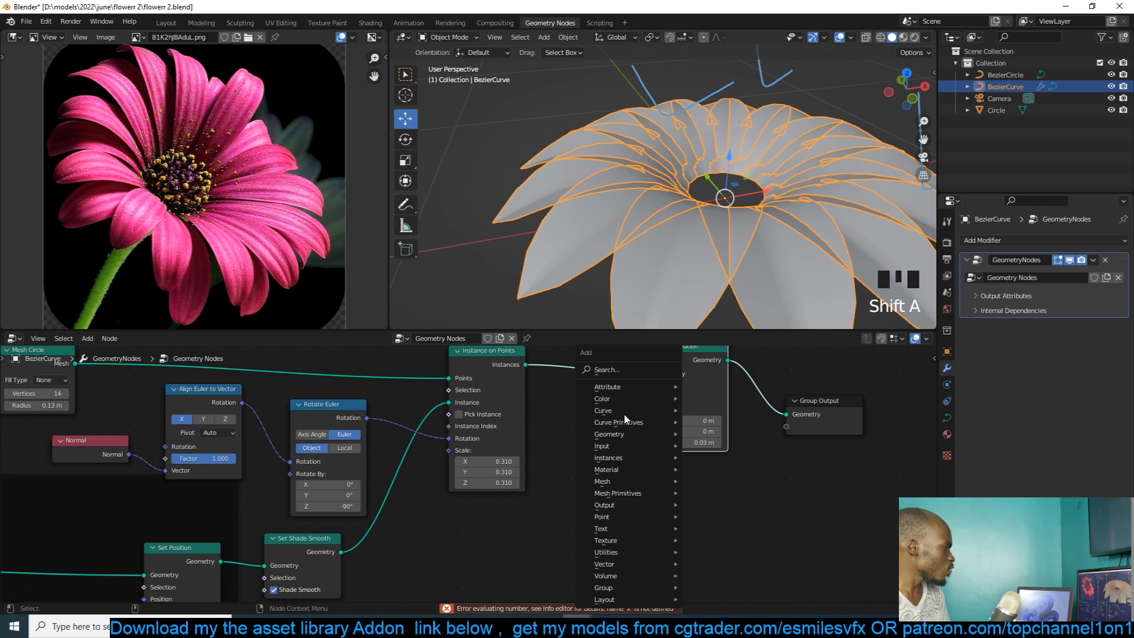
left_click(638, 362)
type("nois")
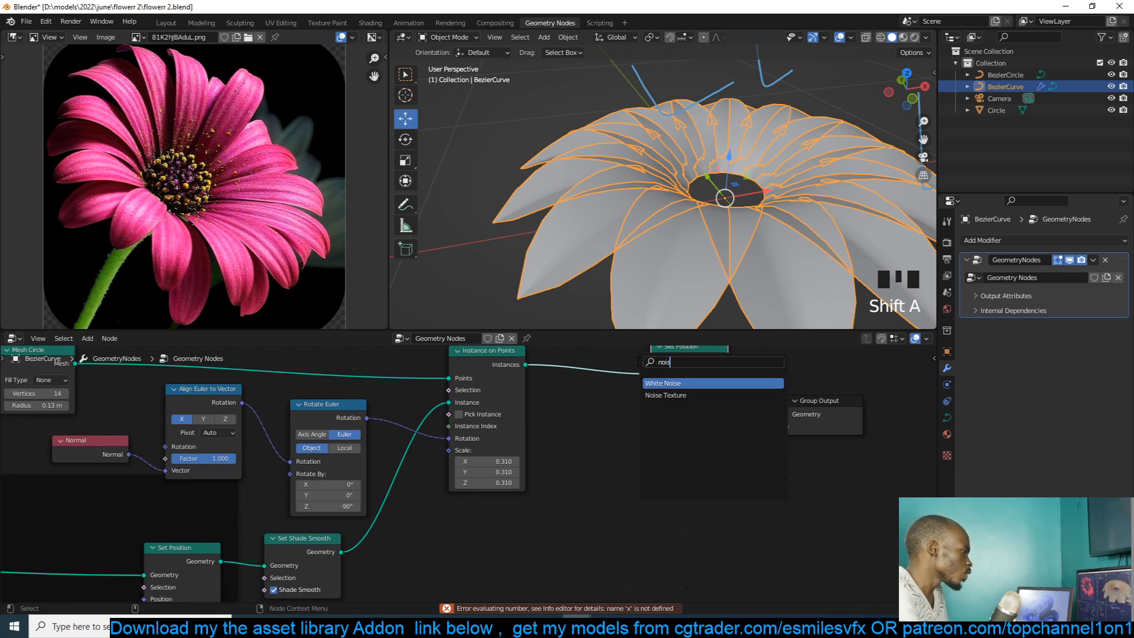
left_click(666, 395)
left_click(496, 520)
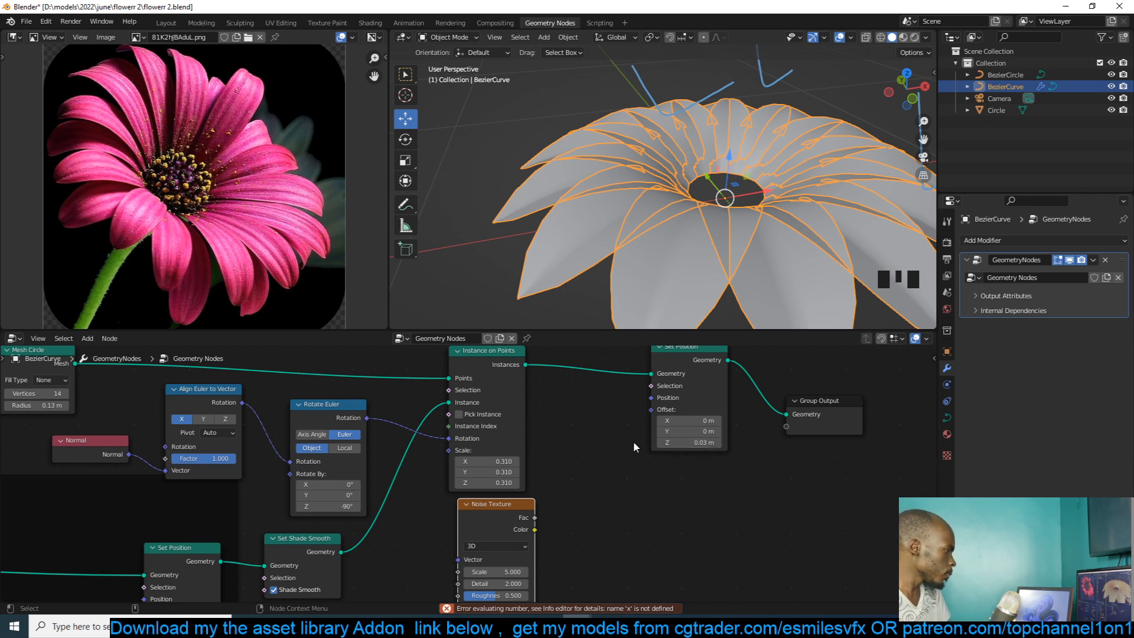
- Add a Combine XYZ node, feed the noise Fac into its Z, and link its Vector to the new Set Position's Offset
middle_click_drag(604, 454, 643, 439)
key("shift+a")
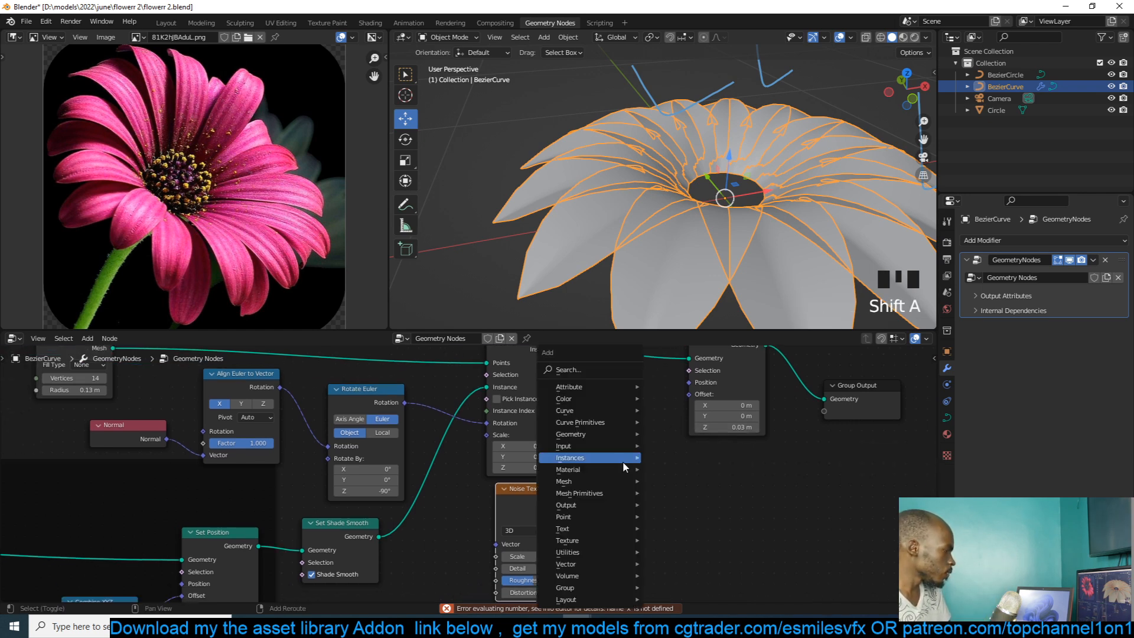
left_click(611, 363)
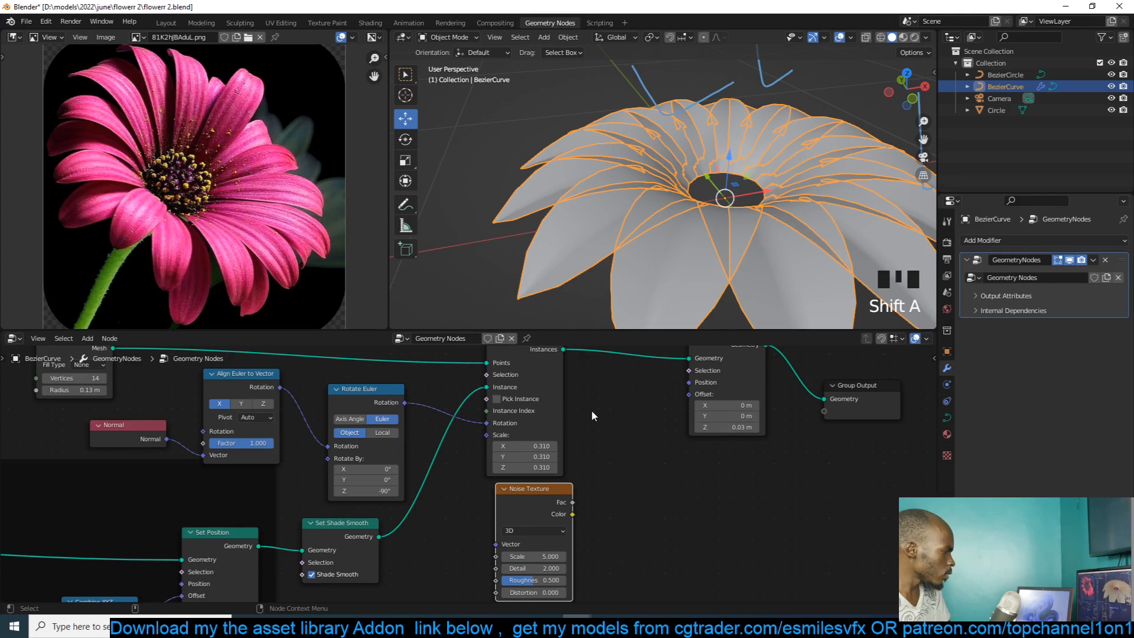
key("shift+a")
left_click(626, 368)
type("x")
left_click(654, 389)
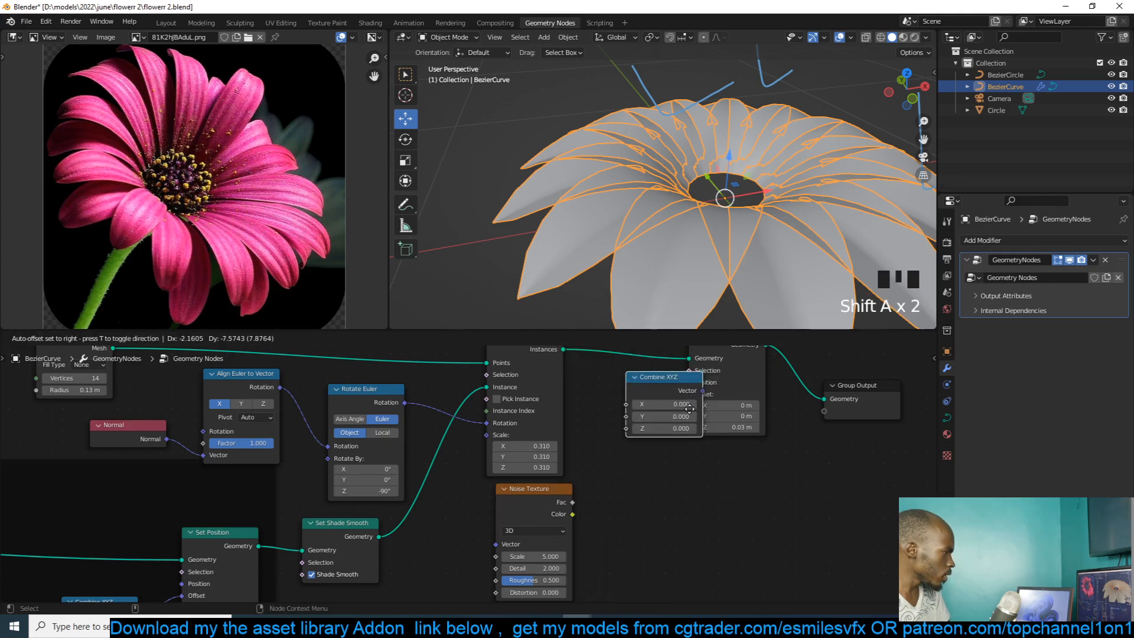
left_click_drag(572, 502, 641, 533)
left_click_drag(716, 495, 722, 469)
left_click_drag(686, 399, 687, 395)
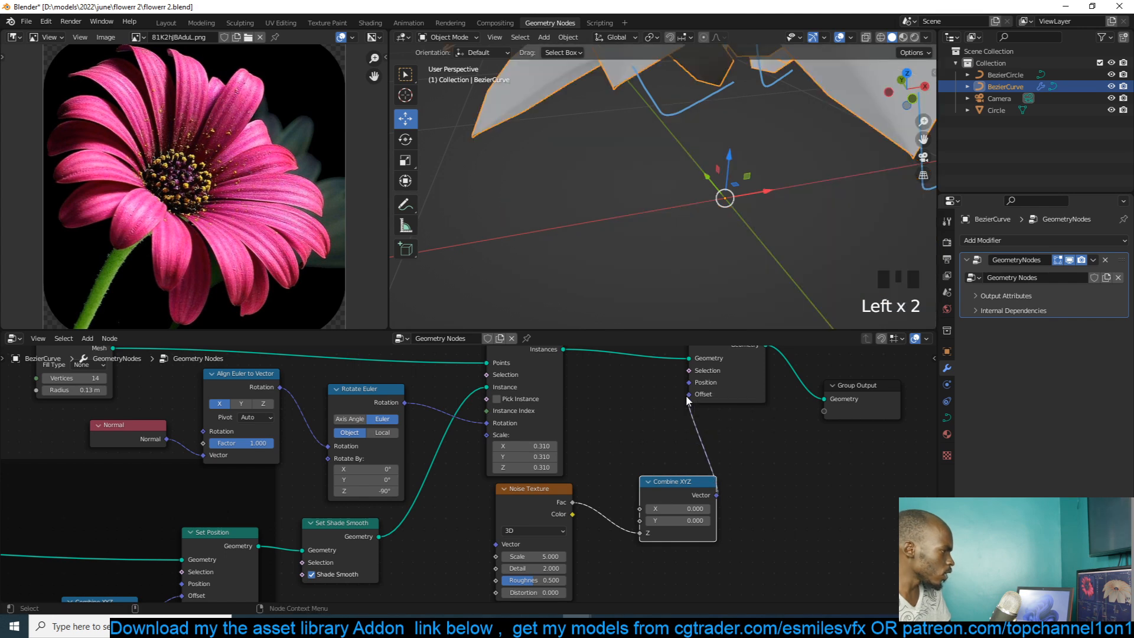
- Spread the Noise Texture and Combine XYZ nodes apart, and inspect how the noise offsets the petals
middle_click_drag(683, 412, 759, 388)
left_click_drag(587, 478, 510, 507)
scroll(654, 473, "down", 2)
left_click_drag(715, 458, 759, 444)
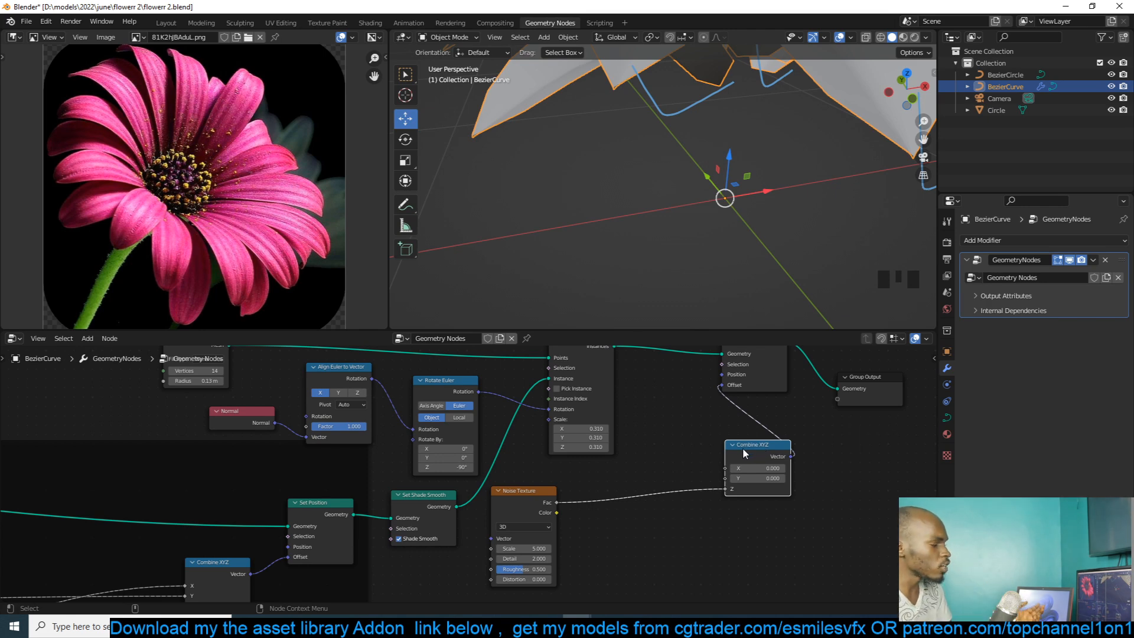
scroll(806, 121, "down", 2)
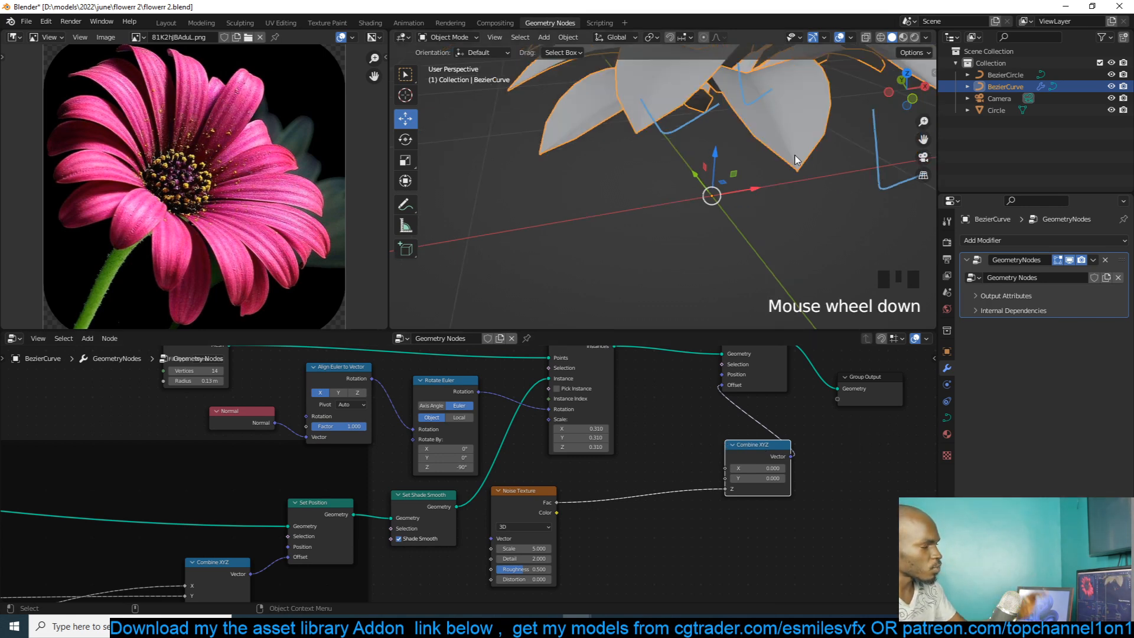
scroll(804, 126, "down", 3)
scroll(804, 125, "up", 2)
key("grave")
key("grave")
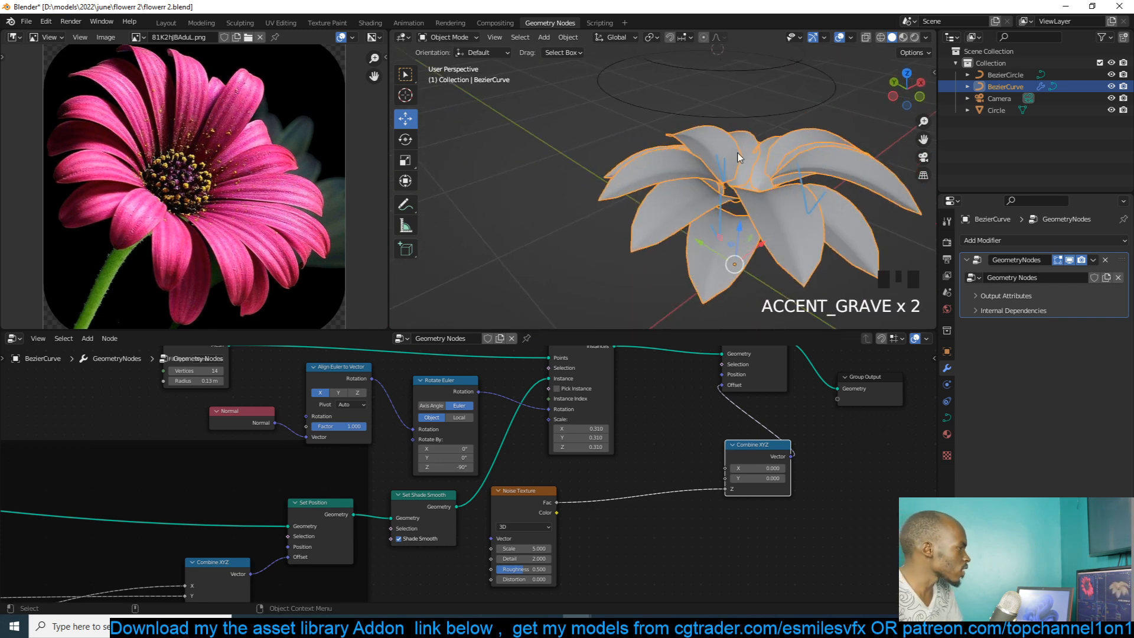
middle_click_drag(745, 201, 697, 168)
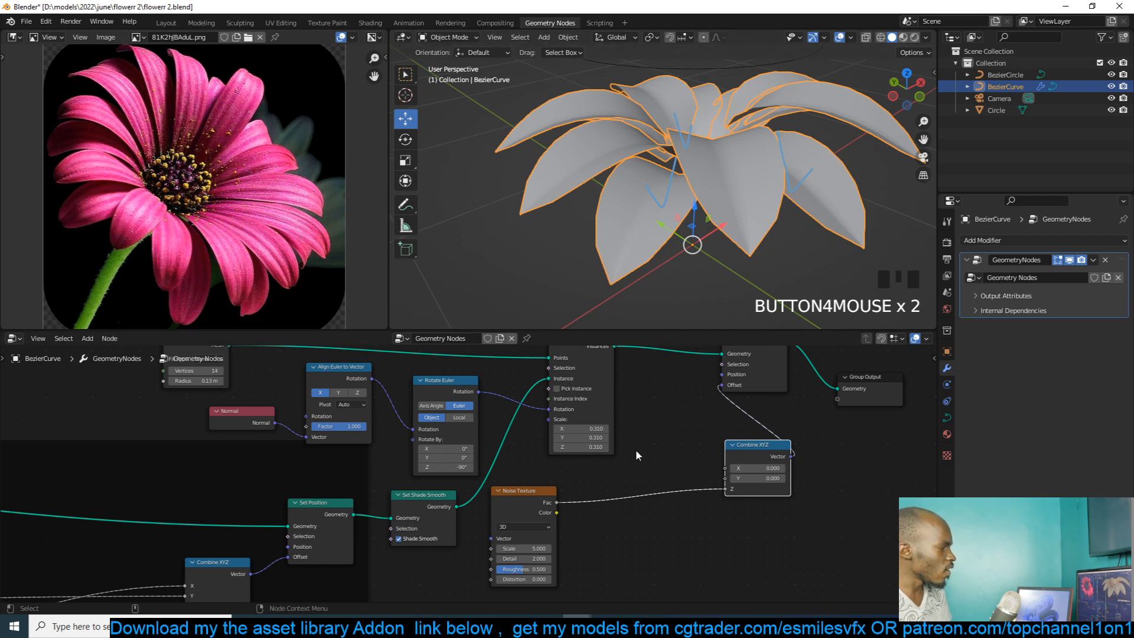
- Insert a Math node between Noise Texture and Combine XYZ, and set its operation to Subtract
key("shift+a")
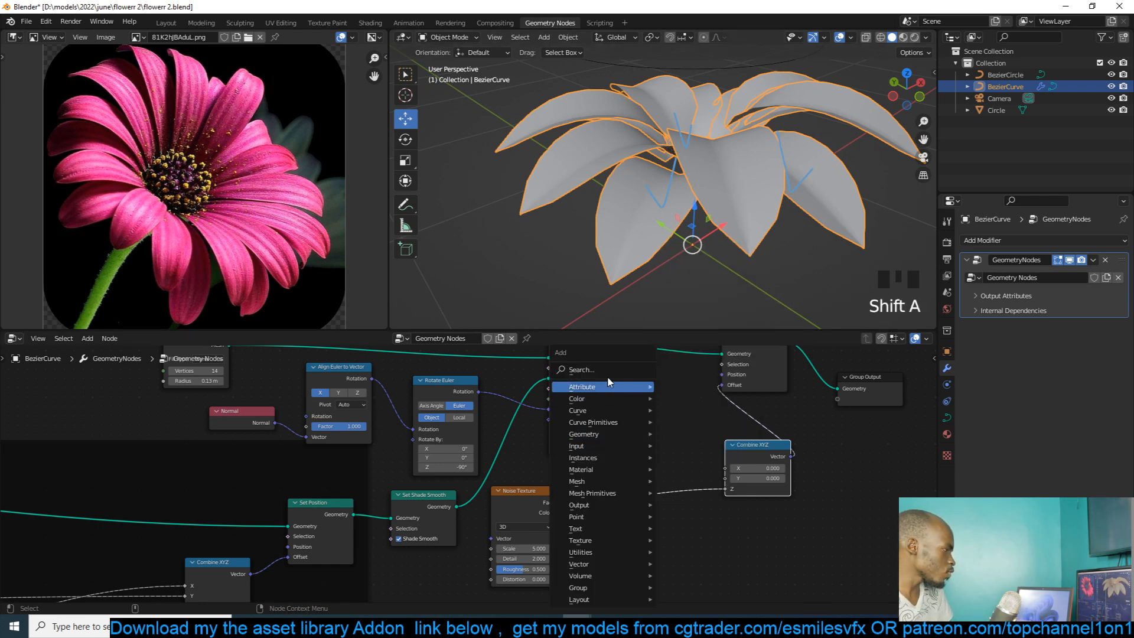
left_click(612, 370)
type("mat")
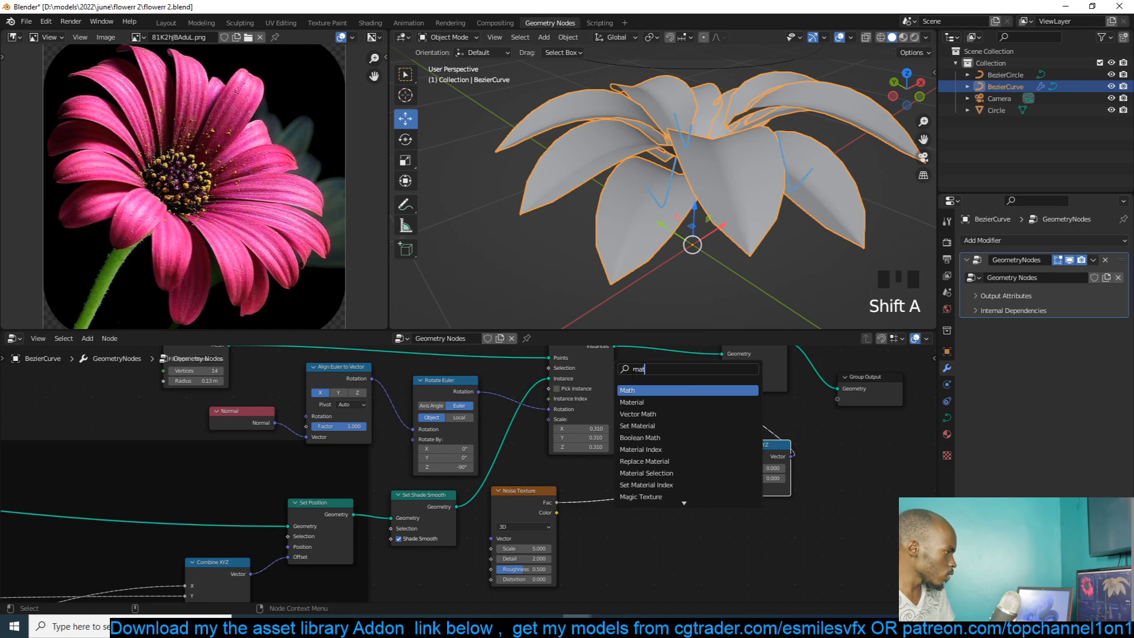
left_click(644, 391)
left_click(668, 493)
scroll(667, 496, "up", 2)
left_click(674, 507)
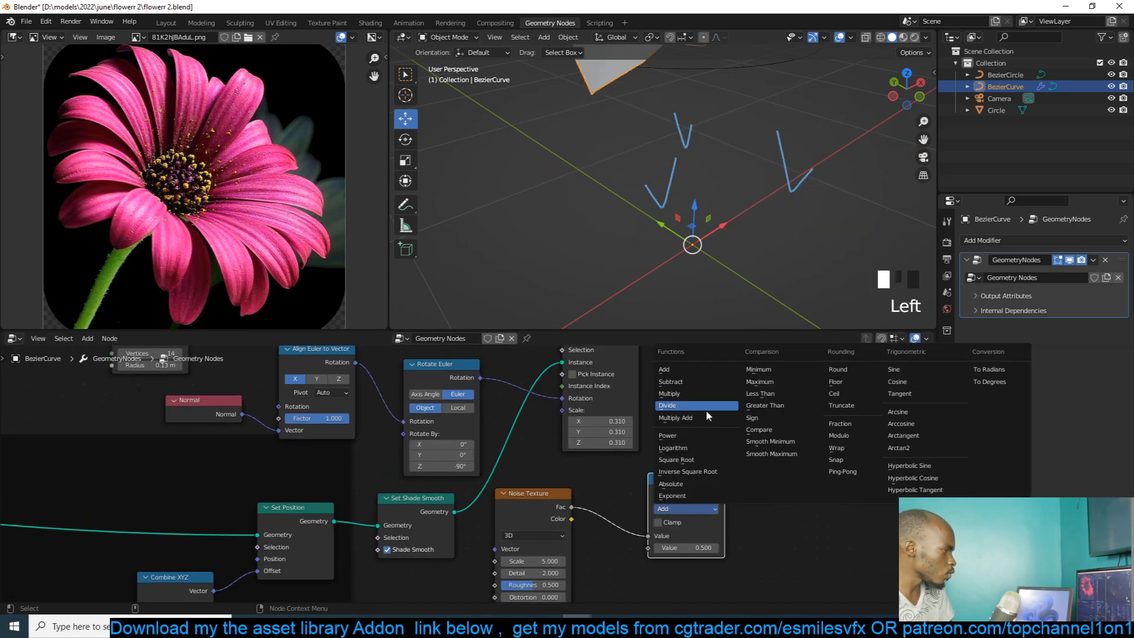
left_click(695, 383)
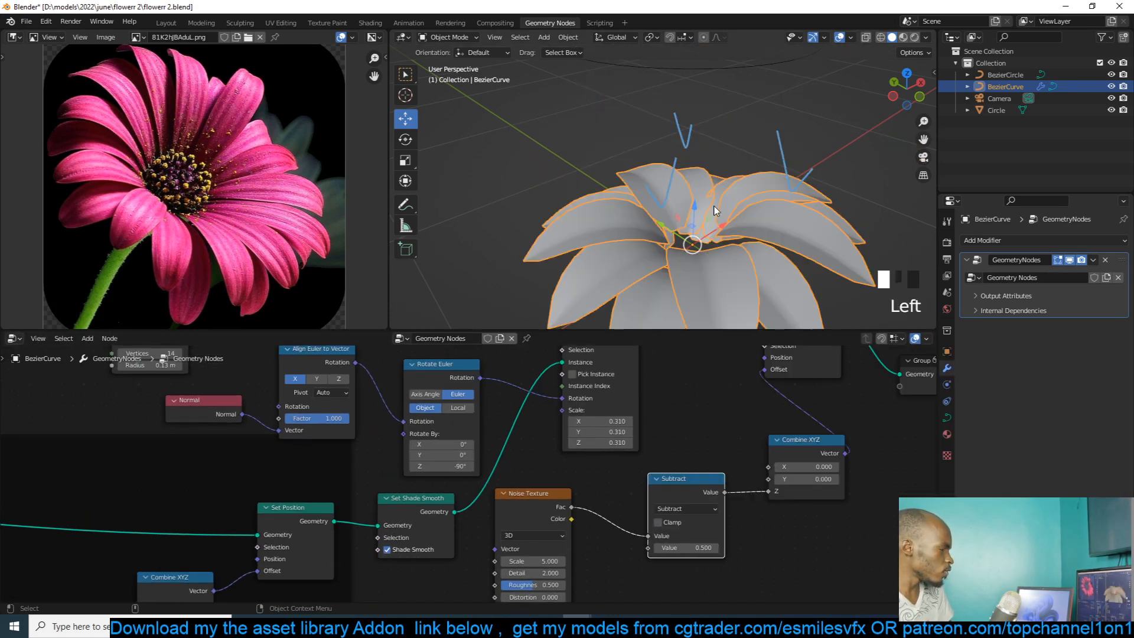
- Deselect the flower, move the Subtract node closer to Noise Texture, and inspect the petals from the side
key("grave")
key("alt+a")
left_click_drag(684, 495, 616, 485)
key("grave")
middle_click_drag(785, 236, 703, 226)
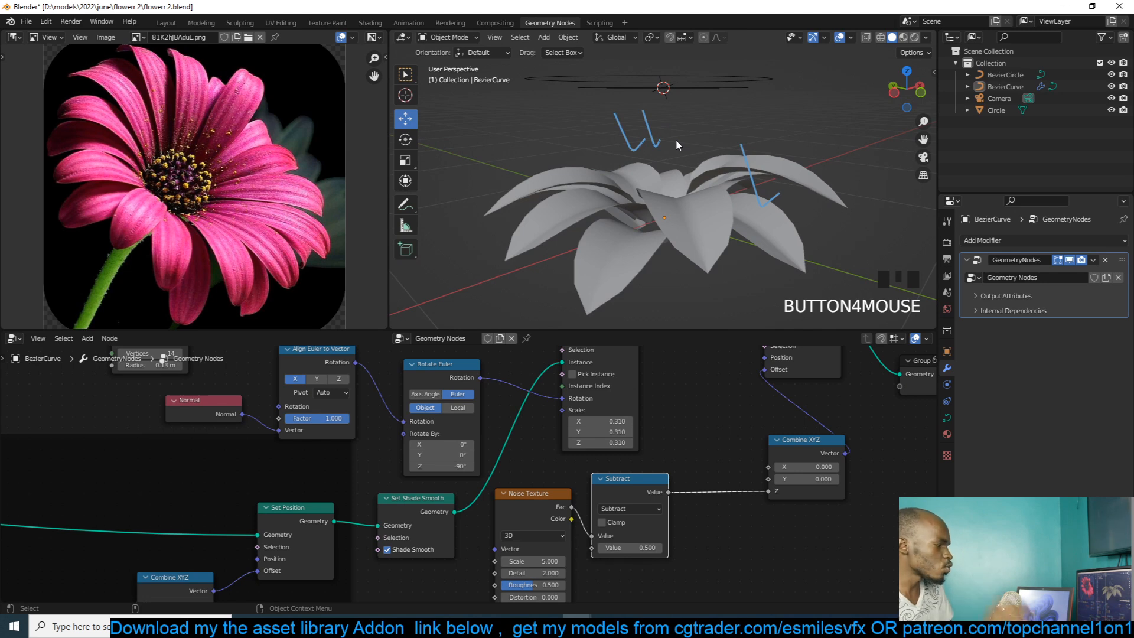
- Duplicate the Subtract node onto the link to Combine XYZ, and set the copy's operation to Multiply
key("shift+d")
left_click(716, 487)
left_click(726, 505)
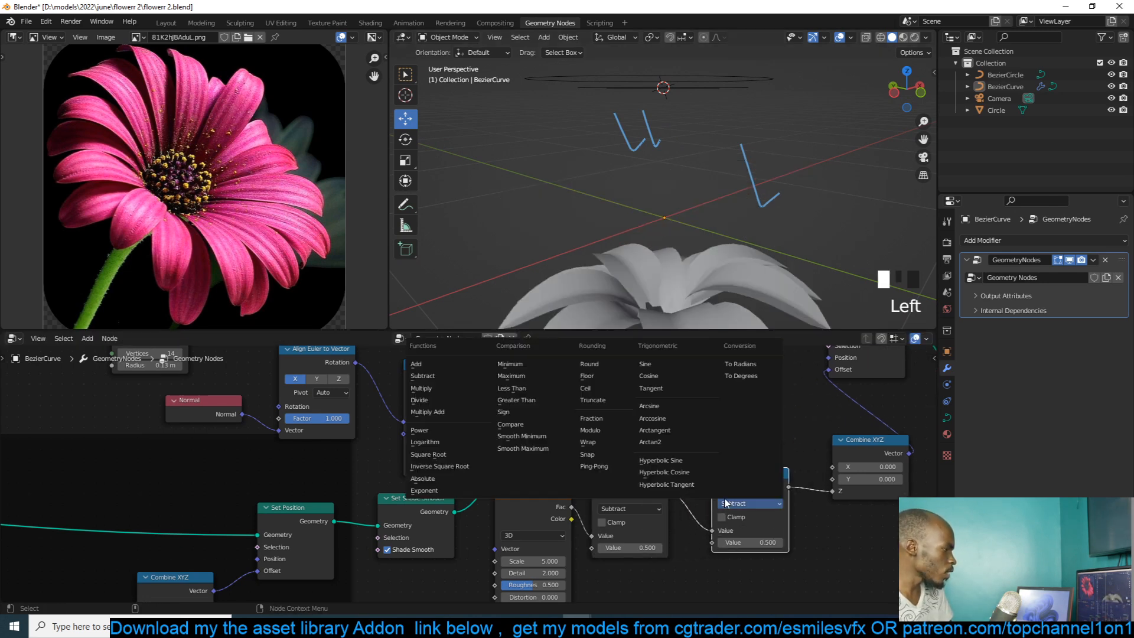
left_click(420, 388)
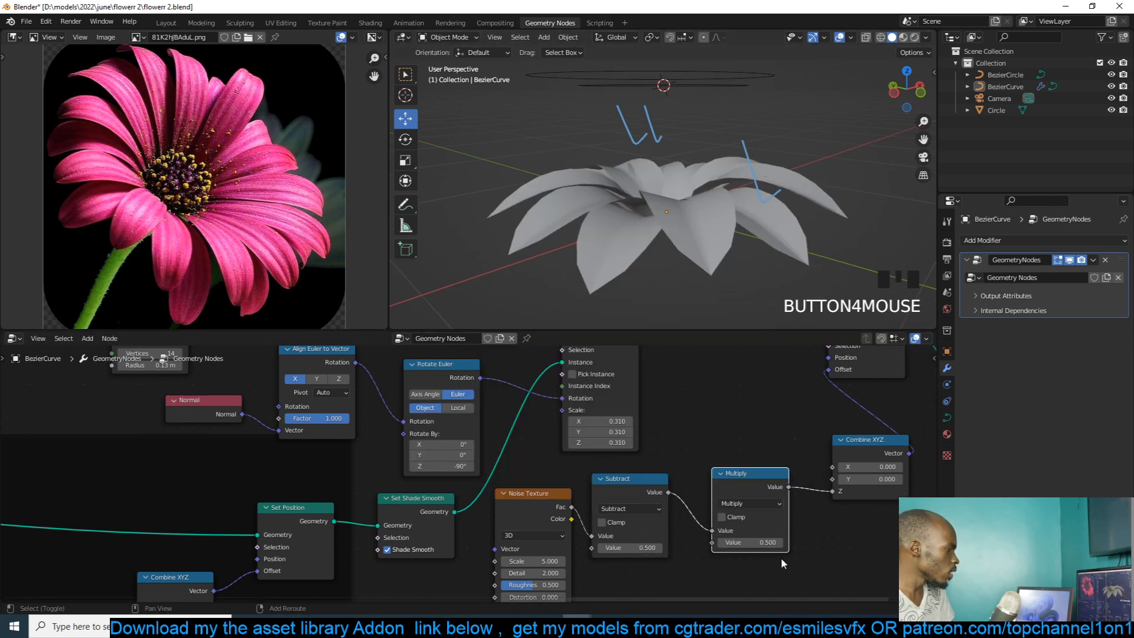
- Set the Multiply node's value to 0.290 to soften the height variation between the petals
left_click_drag(759, 542, 712, 542, "shift")
scroll(602, 80, "up", 2)
key("grave")
key("grave")
key("grave")
key("grave")
key("z")
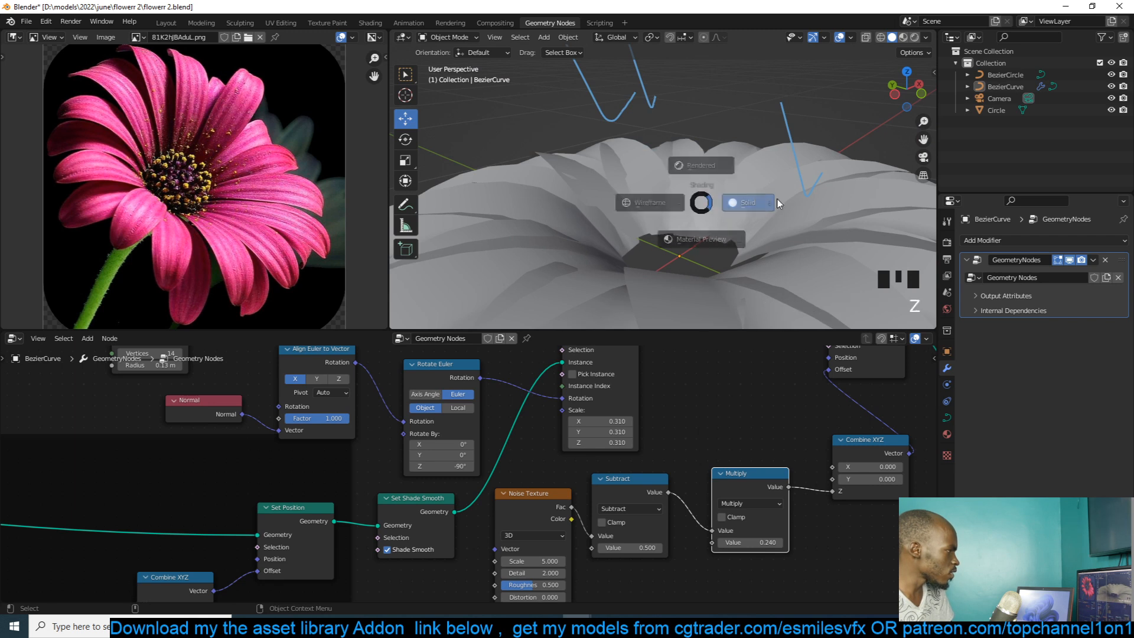
mouse_move(749, 543)
left_mouse_down("shift")
mouse_move(815, 542)
mouse_move(768, 542)
left_mouse_up("shift")
scroll(661, 195, "down", 3)
key("grave")
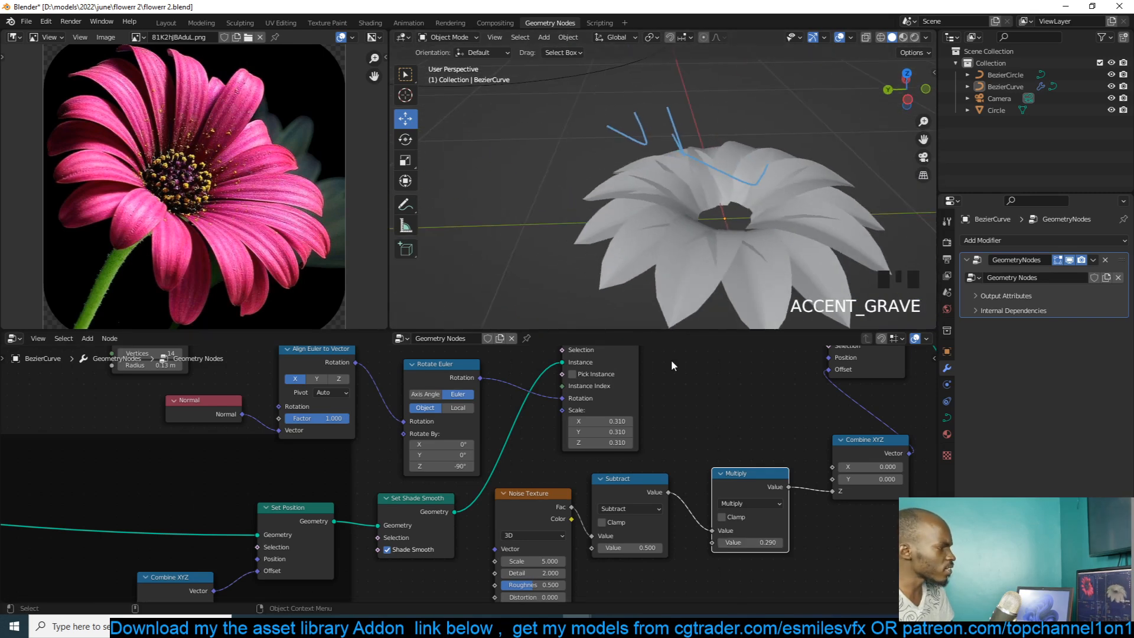
- Narrow the petal by setting the Grid node's Size X to 0.23 m
scroll(520, 502, "down", 5)
key("grave")
scroll(754, 189, "up", 2)
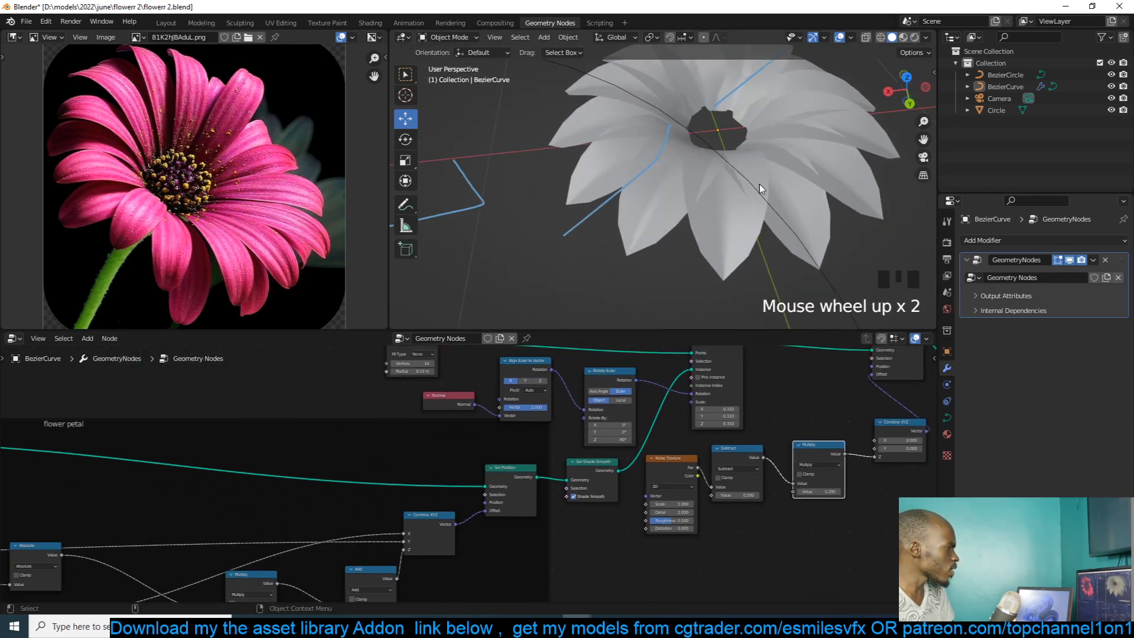
scroll(442, 473, "down", 5)
scroll(426, 453, "up", 9)
left_click(418, 446, "shift")
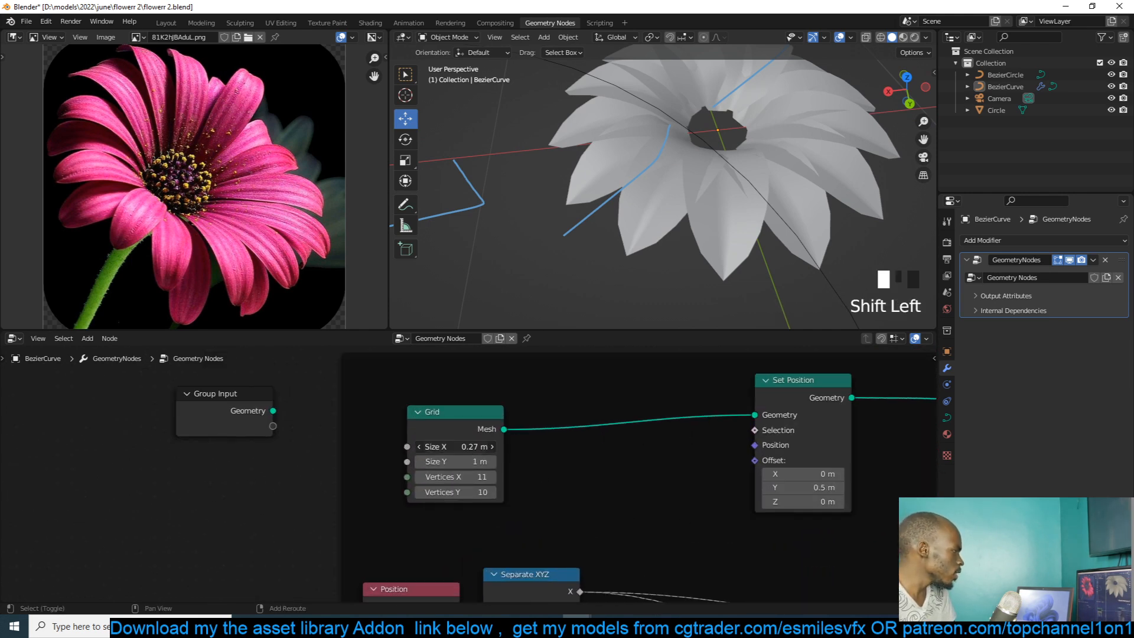
left_click_drag(455, 447, 490, 447, "shift")
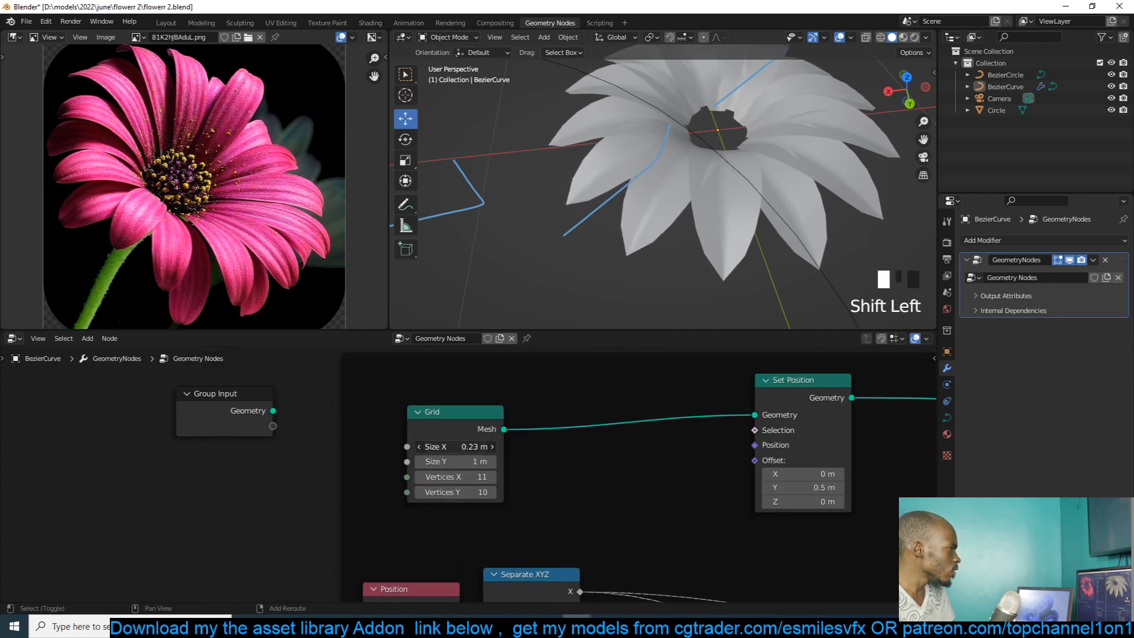
- Lower the top point of the first Float Curve in the petal frame to about 0.4545, 0.7427, and inspect the petals
scroll(523, 459, "down", 5)
middle_click_drag(680, 496, 584, 359)
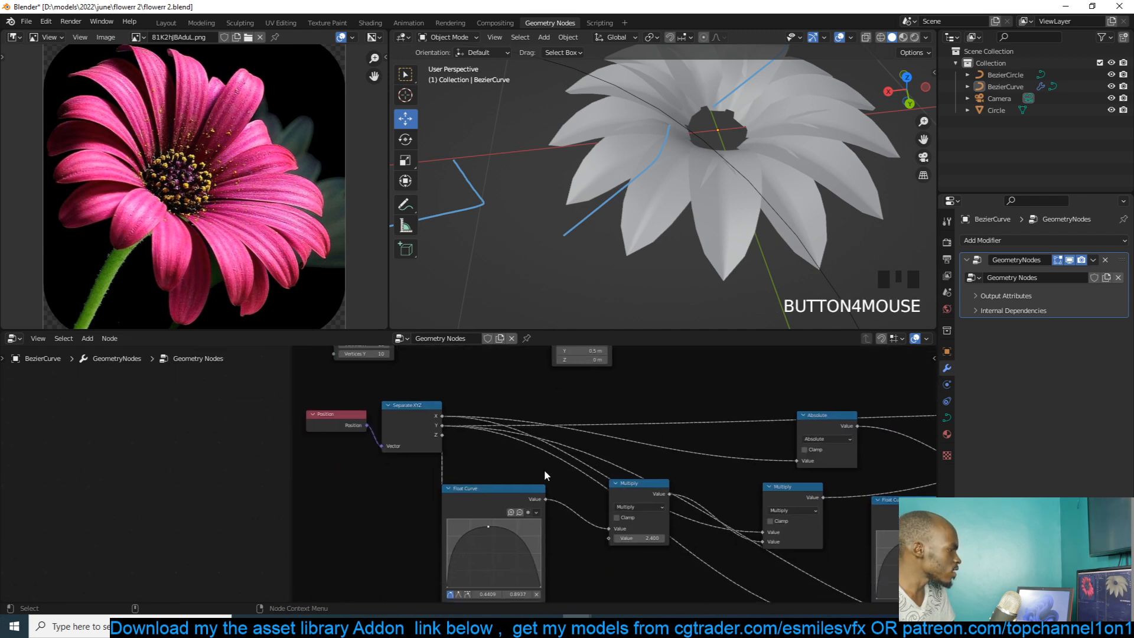
middle_click_drag(484, 503, 497, 431)
left_click_drag(500, 456, 504, 463)
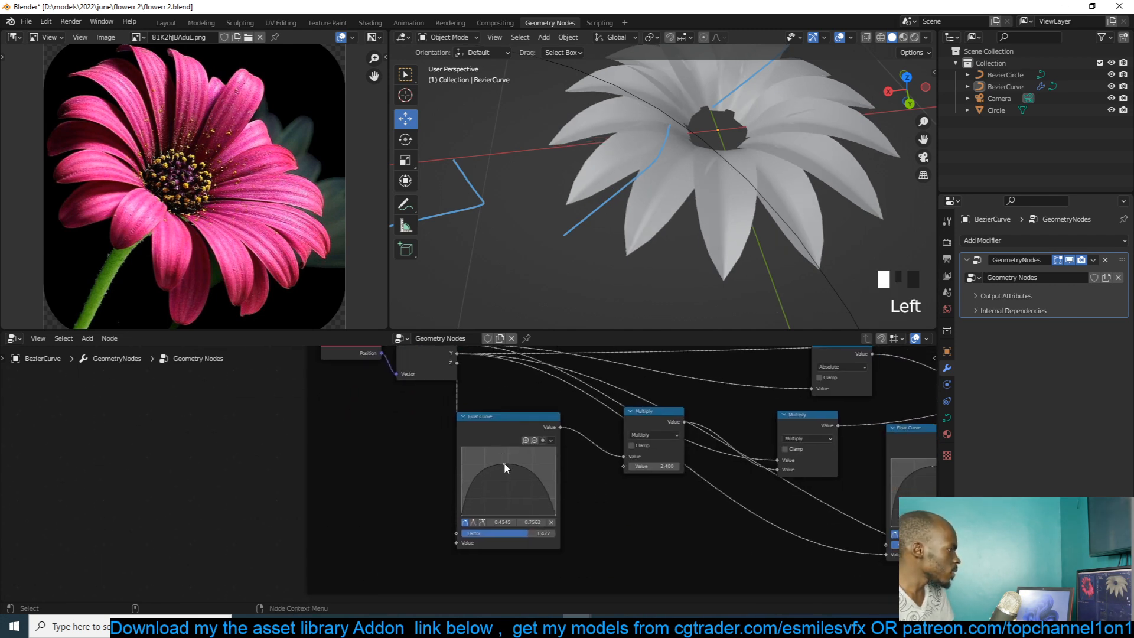
key("grave")
key("grave")
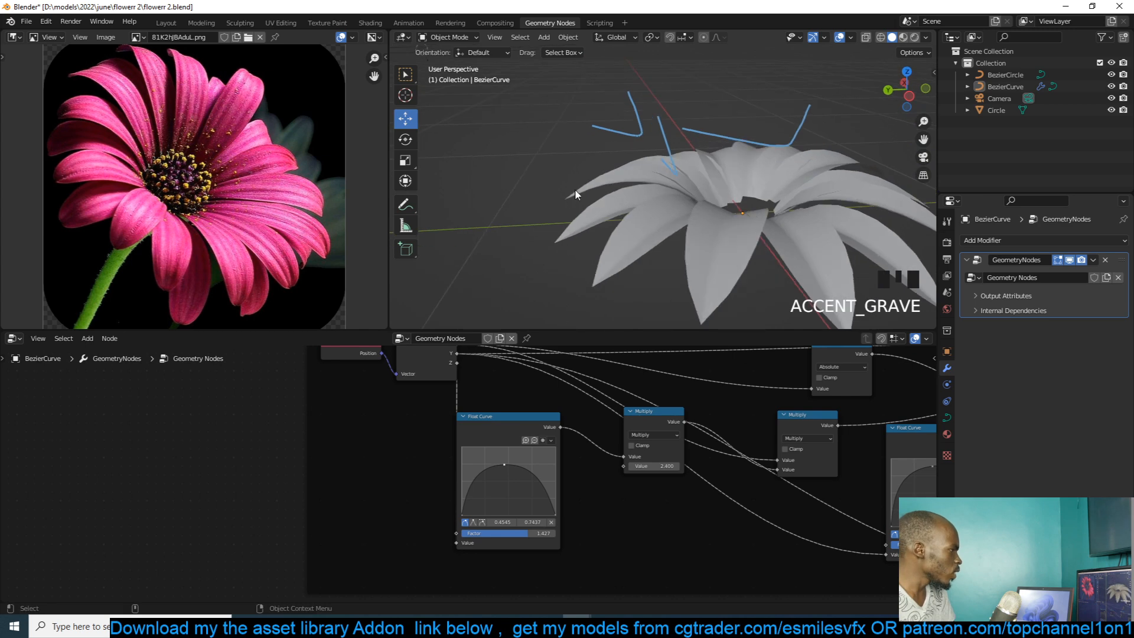
middle_click_drag(677, 216, 786, 325)
- Move the final Set Position and Group Output nodes farther from Instance on Points to make room, and inspect the flower's petals
scroll(839, 522, "down", 12)
scroll(728, 456, "down", 5)
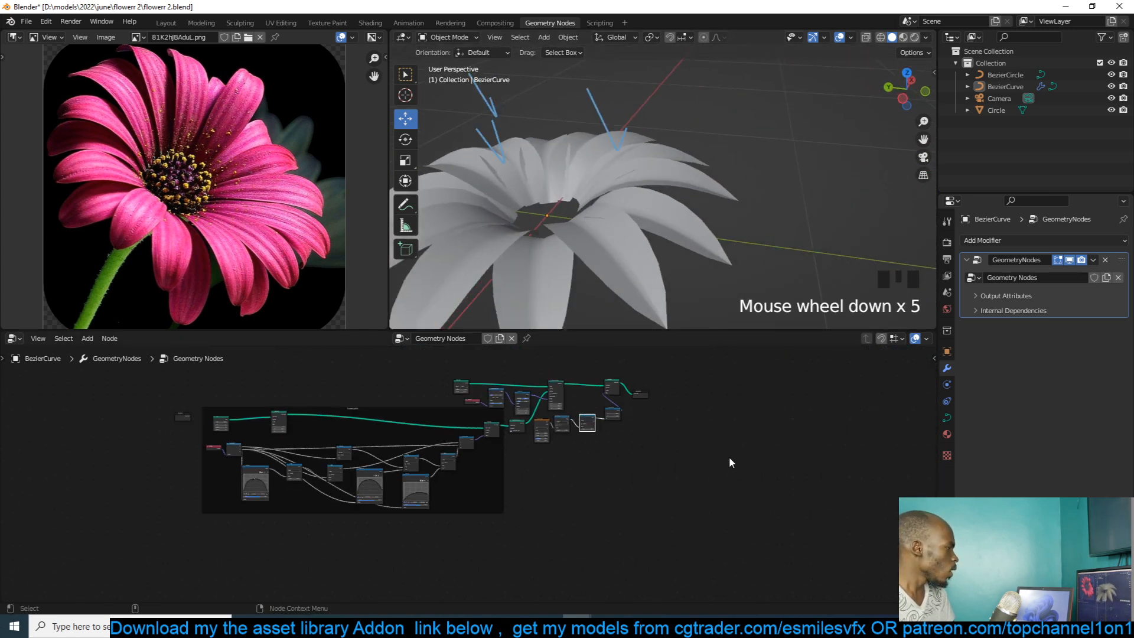
scroll(717, 512, "up", 4)
scroll(717, 517, "up", 5)
left_click(733, 440)
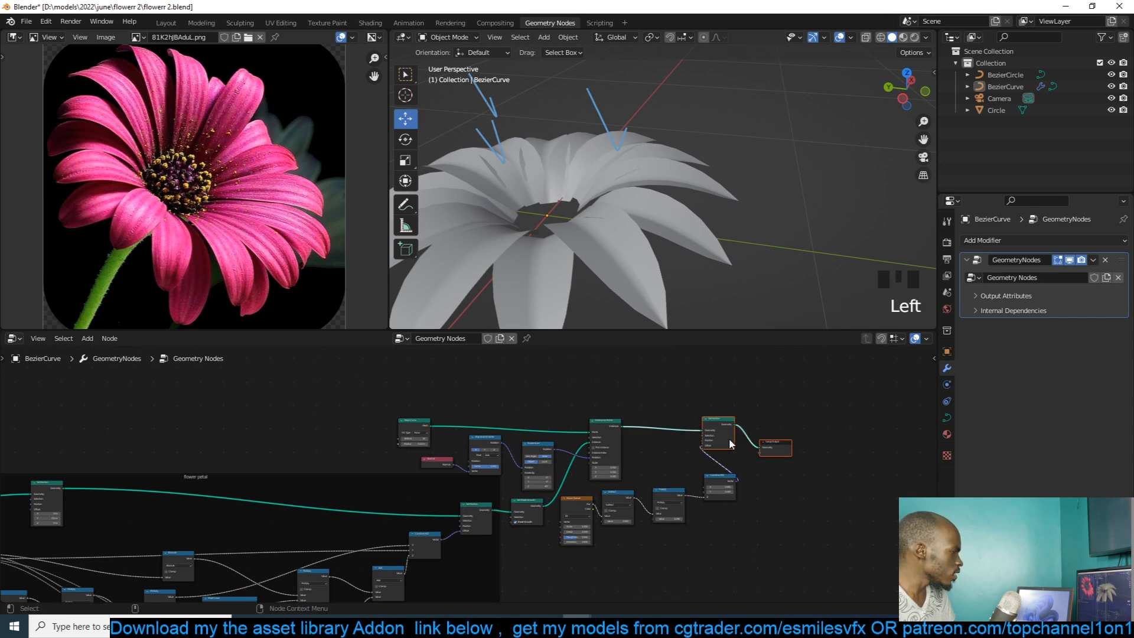
left_click_drag(732, 440, 868, 430)
scroll(751, 476, "up", 3)
middle_click_drag(751, 476, 723, 480)
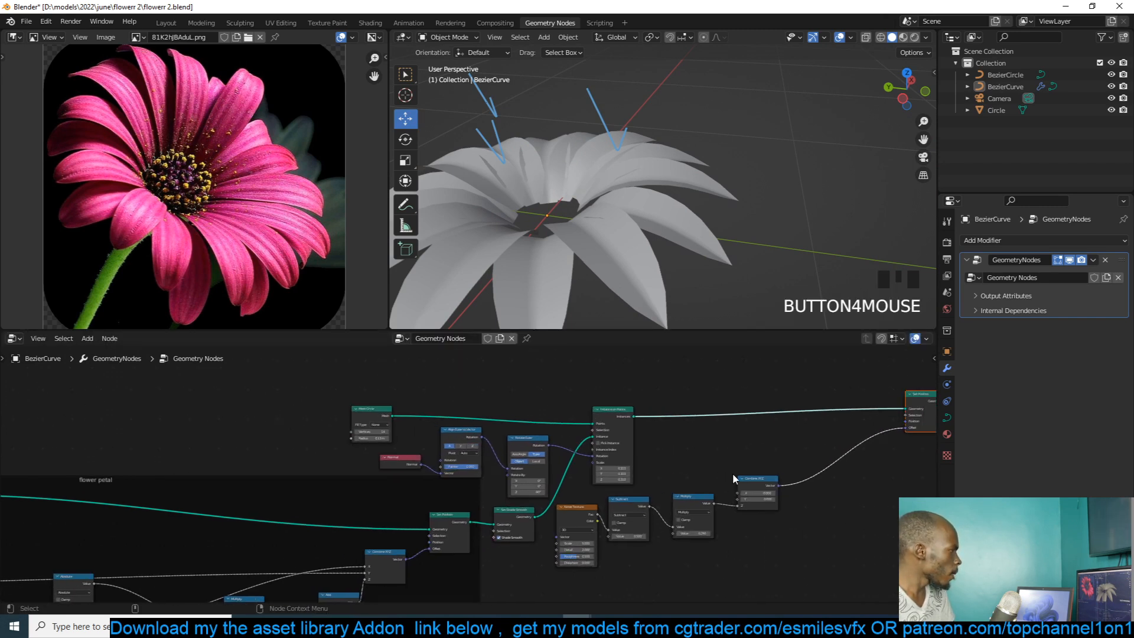
scroll(732, 478, "up", 1)
middle_click_drag(587, 237, 630, 221)
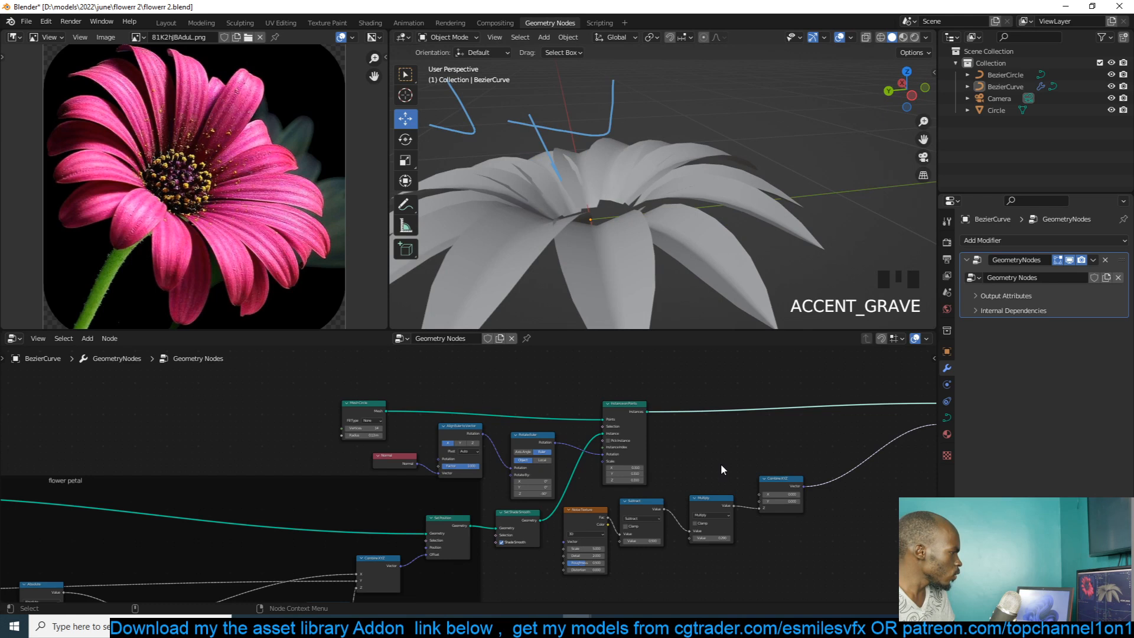
middle_click_drag(720, 465, 602, 484)
middle_click_drag(641, 251, 616, 234)
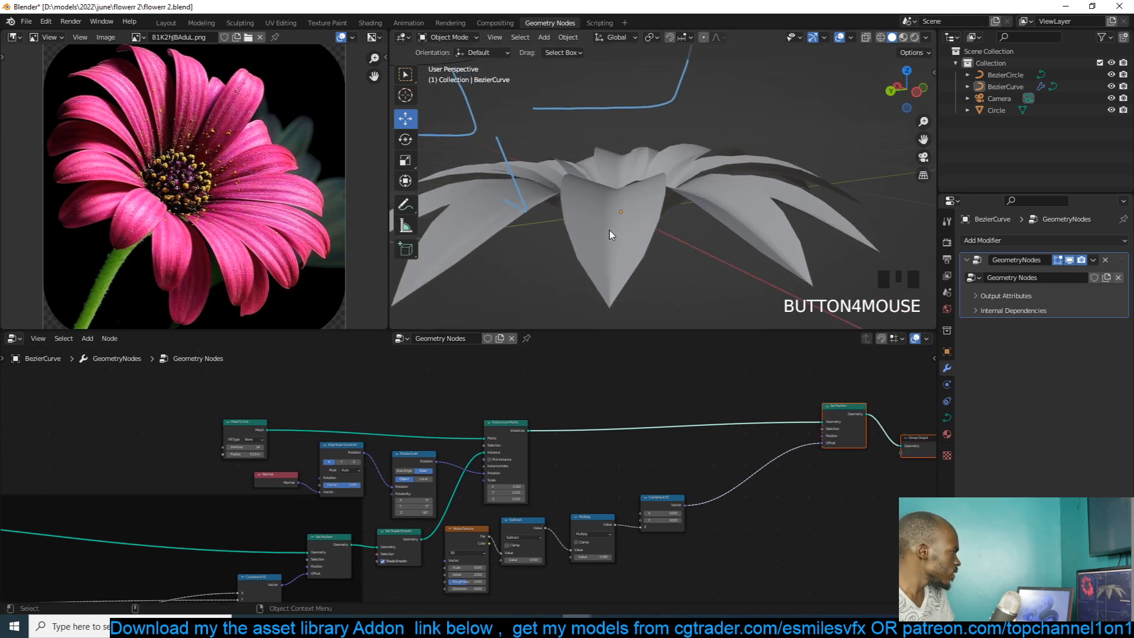
- Add a Rotate Instances node on the link between Instance on Points and the final Set Position node
middle_click_drag(788, 231, 739, 219)
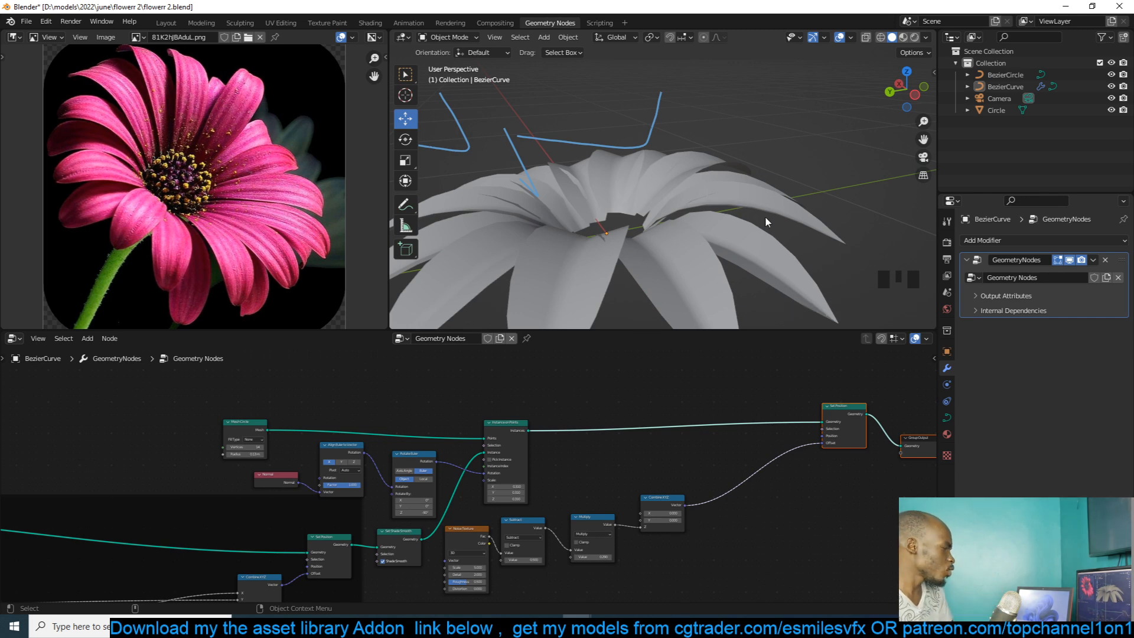
scroll(637, 437, "down", 3)
scroll(671, 428, "up", 5)
scroll(606, 400, "up", 4)
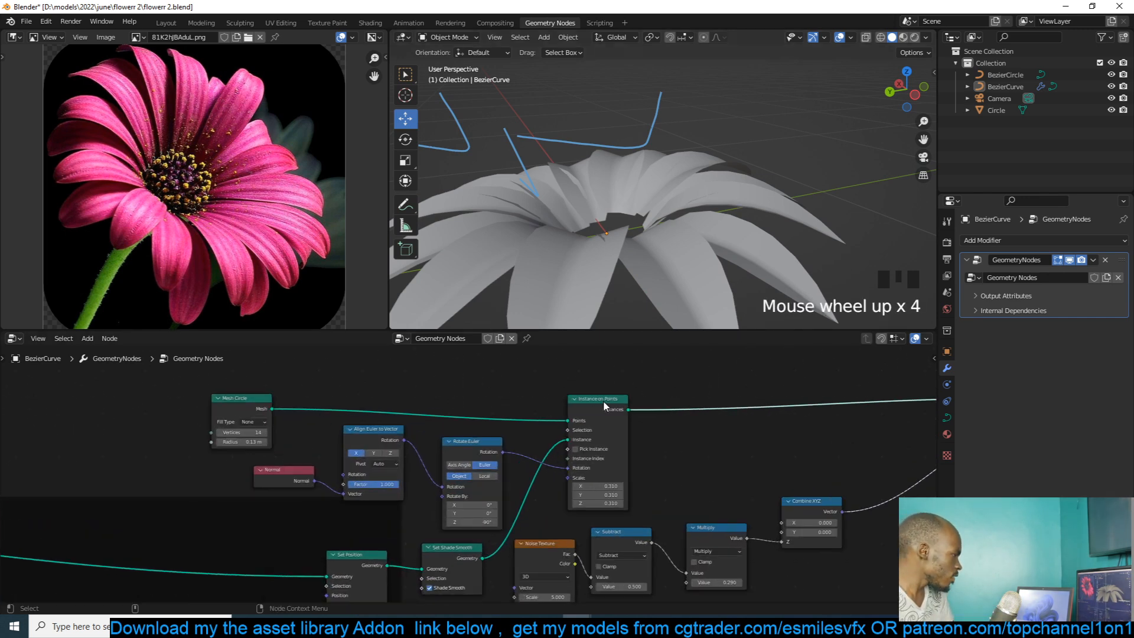
key("shift+a")
type("ro")
left_click(617, 407)
left_click(742, 409)
- Add an Index node above the Instance on Points node
middle_click_drag(515, 394, 615, 420)
scroll(615, 424, "up", 2)
key("shift+a")
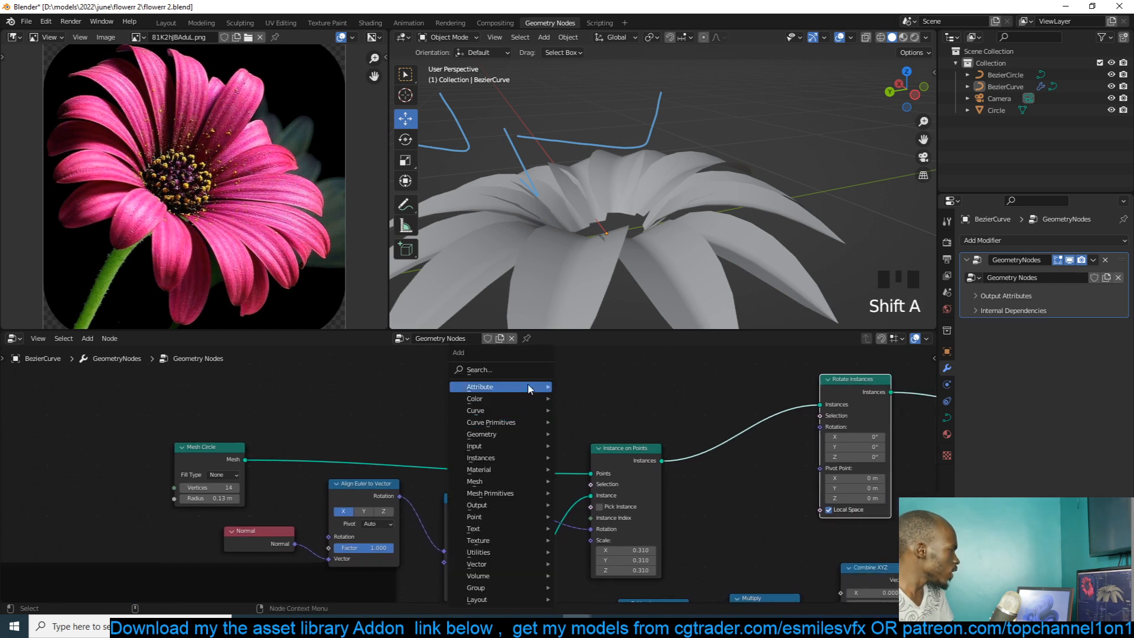
type("ind")
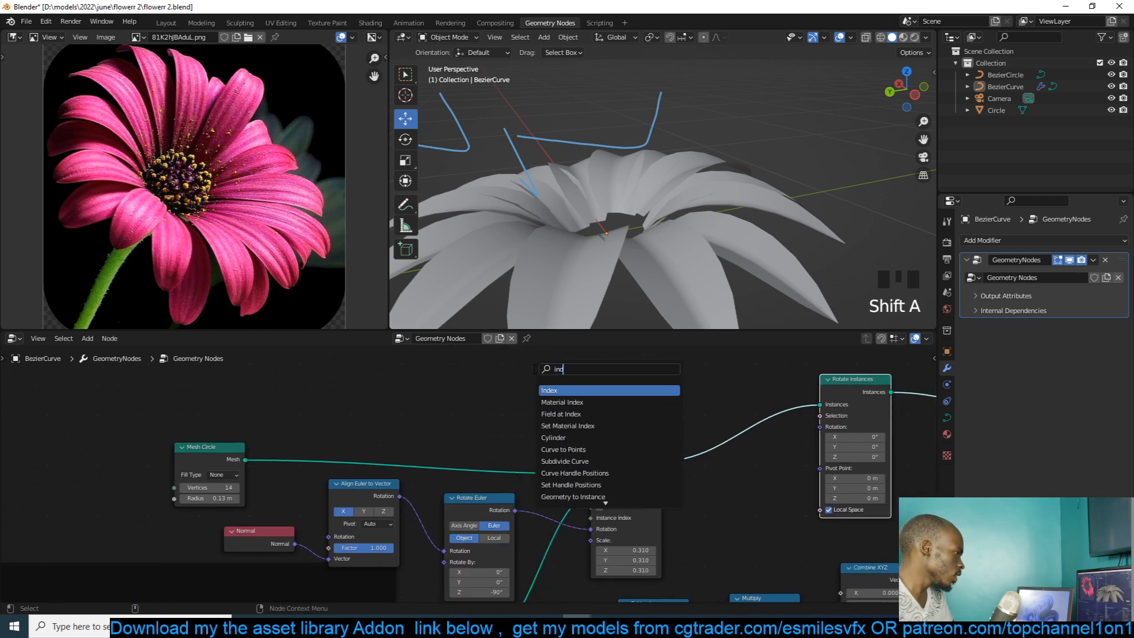
left_click(558, 389)
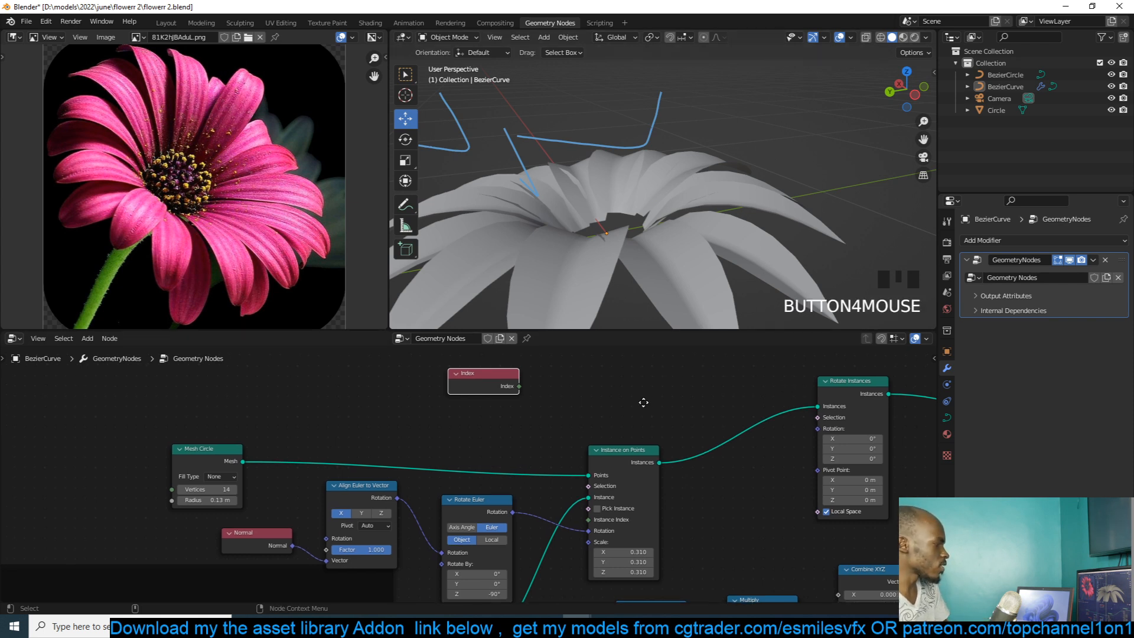
- Try driving the Rotate Instances rotation with a duplicated Rotate Euler node with Z set to 0, and delete the duplicate
left_click(482, 509)
key("shift+d")
left_click(763, 479)
left_click_drag(798, 483, 820, 427)
left_click_drag(751, 473, 693, 346)
middle_click_drag(664, 416, 664, 427)
double_click(702, 451)
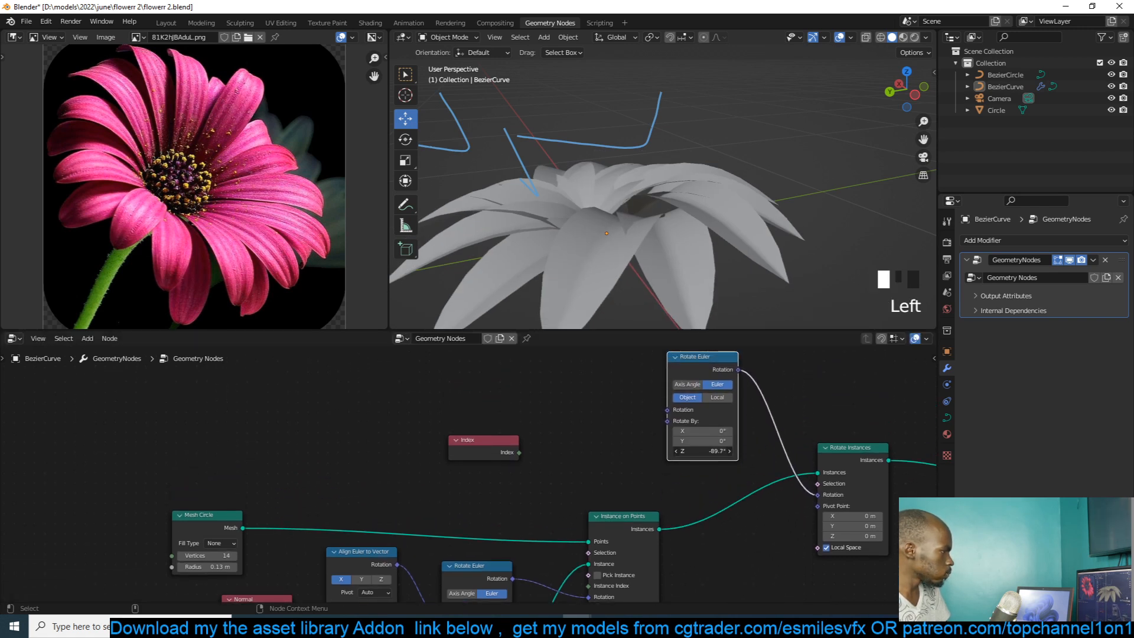
type("0")
key("Return")
left_click_drag(697, 365, 689, 385)
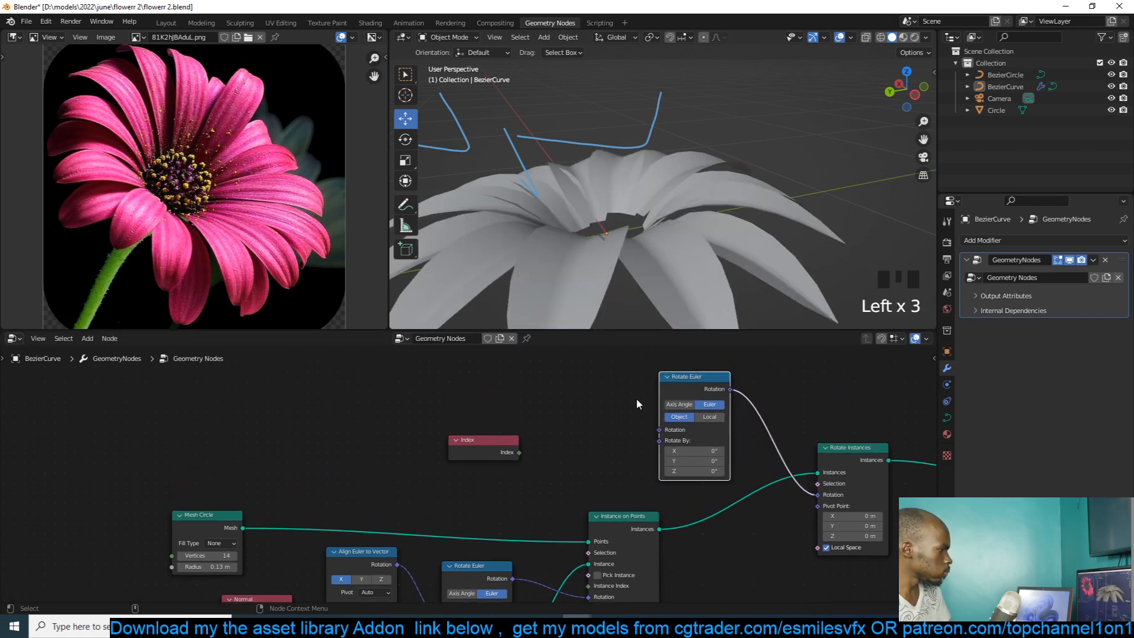
middle_click_drag(629, 399, 661, 399)
left_click(706, 389)
key("x")
- Add a Combine XYZ node and connect its Vector output to the Rotation input of Rotate Instances
key("shift+a")
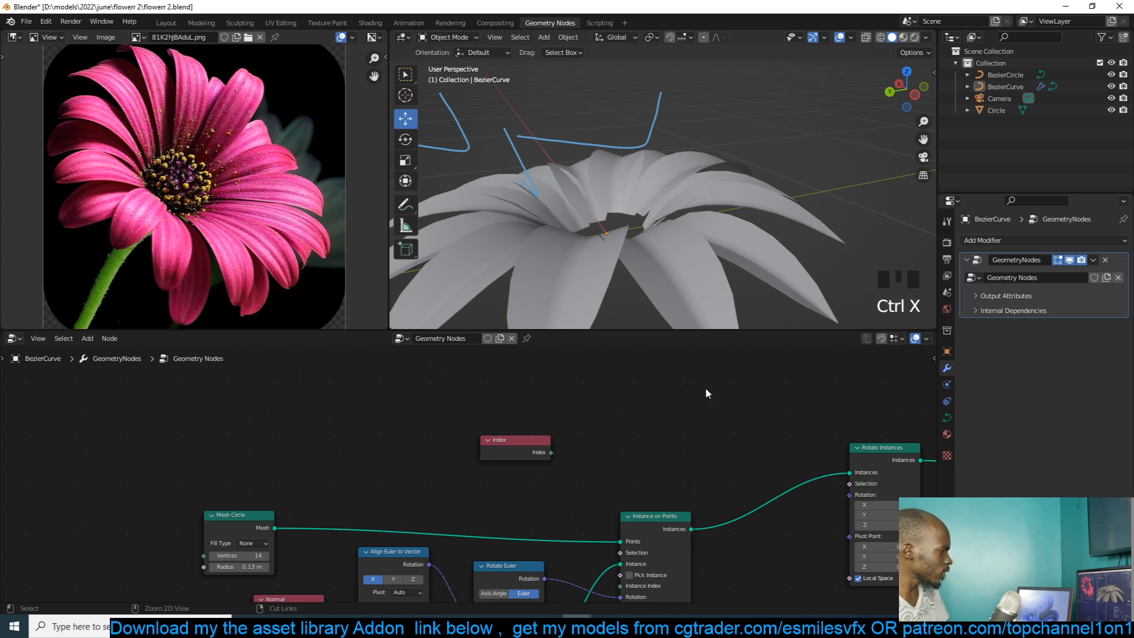
left_click(664, 372)
type("x")
left_click(728, 392)
left_click(728, 428)
left_click_drag(732, 423, 849, 494)
middle_click_drag(664, 439, 694, 443)
- Set the Y value of the Combine XYZ node feeding Rotate Instances to 0.040 to tilt the petals slightly
mouse_move(745, 462)
left_mouse_down()
mouse_move(718, 462)
mouse_move(745, 462)
left_mouse_up()
left_click_drag(732, 450, 759, 450)
key("grave")
middle_click_drag(638, 173, 677, 170)
scroll(699, 214, "up", 2)
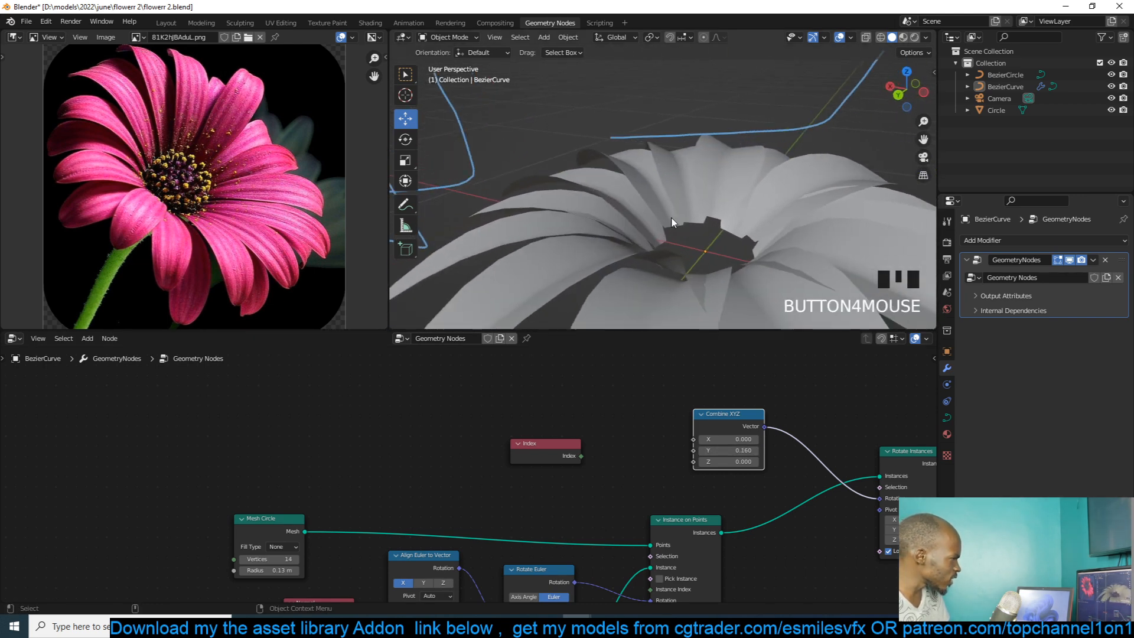
left_click_drag(743, 451, 732, 451, "shift")
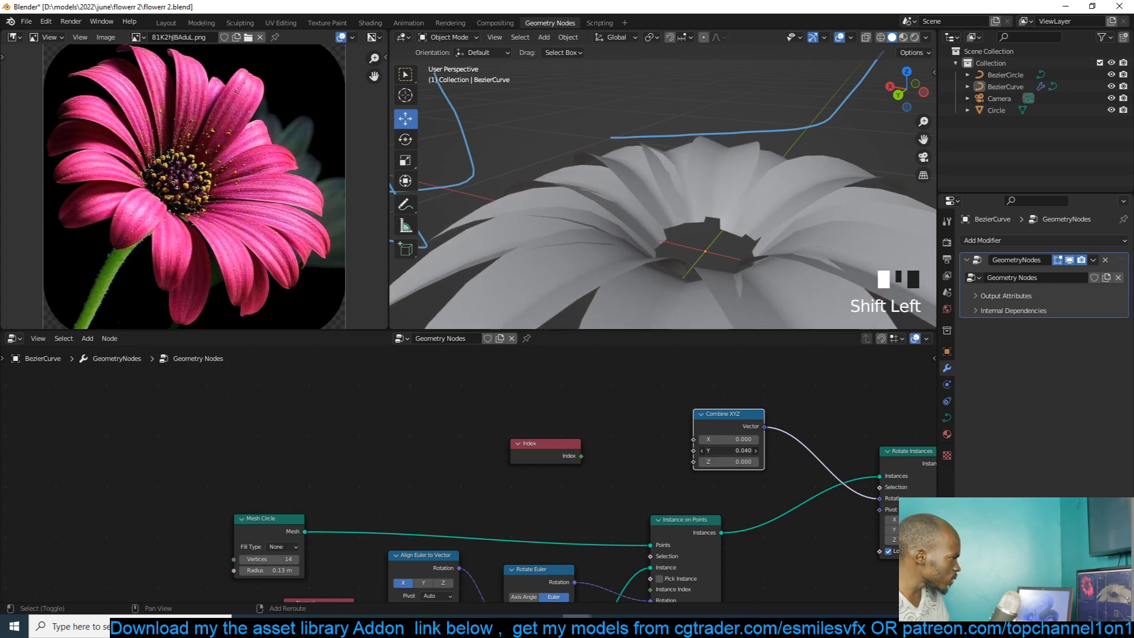
- Lower the top point of the second Float Curve in the petal frame to about 0.48, 0.44, and inspect the petals
scroll(620, 503, "down", 5)
scroll(620, 503, "up", 1)
scroll(619, 498, "down", 4)
middle_click_drag(449, 581, 630, 494)
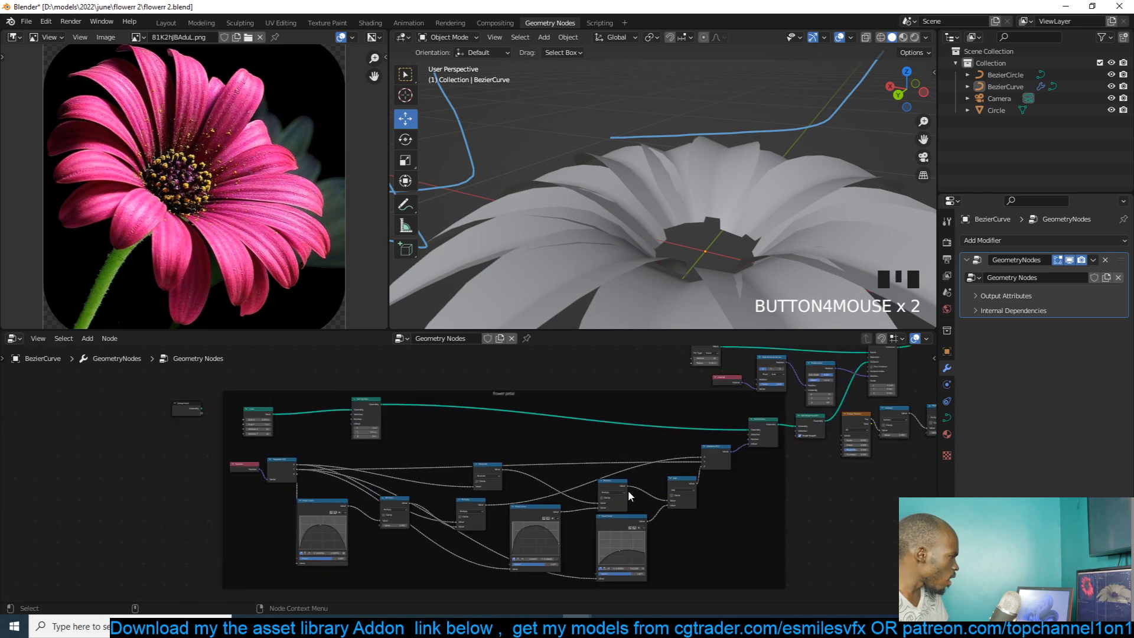
scroll(532, 537, "up", 4)
scroll(549, 505, "up", 4)
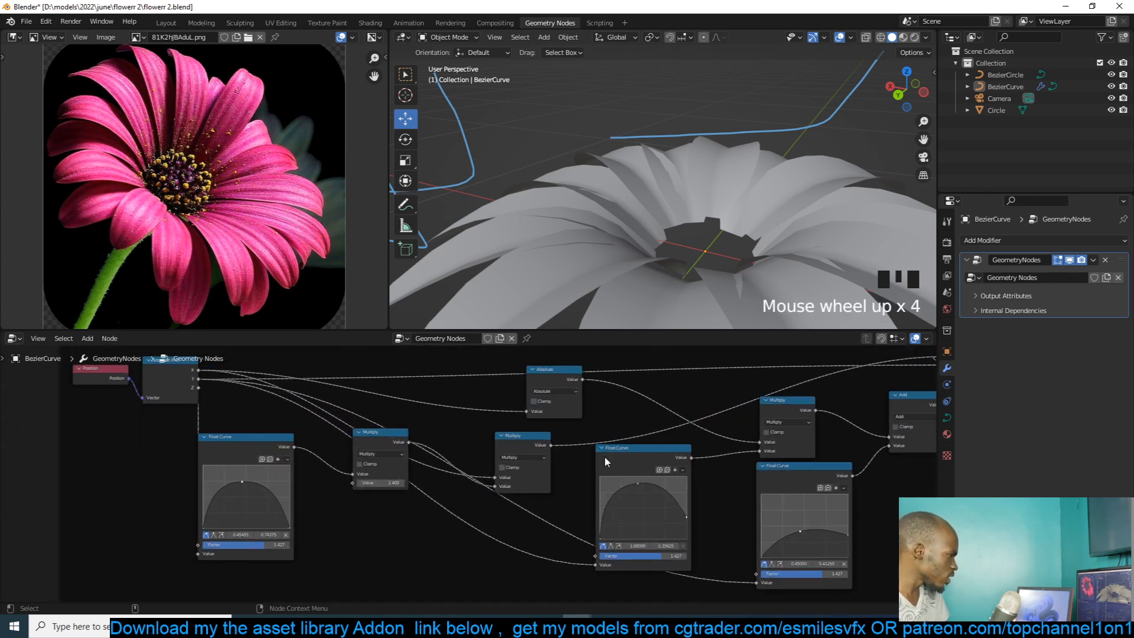
middle_click_drag(580, 472, 556, 542)
middle_click_drag(463, 541, 513, 501)
middle_click_drag(638, 470, 444, 475)
middle_click_drag(537, 494, 505, 480)
middle_click_drag(677, 395, 705, 388)
middle_click_drag(362, 457, 457, 439)
left_click_drag(496, 491, 499, 513)
scroll(633, 282, "down", 2)
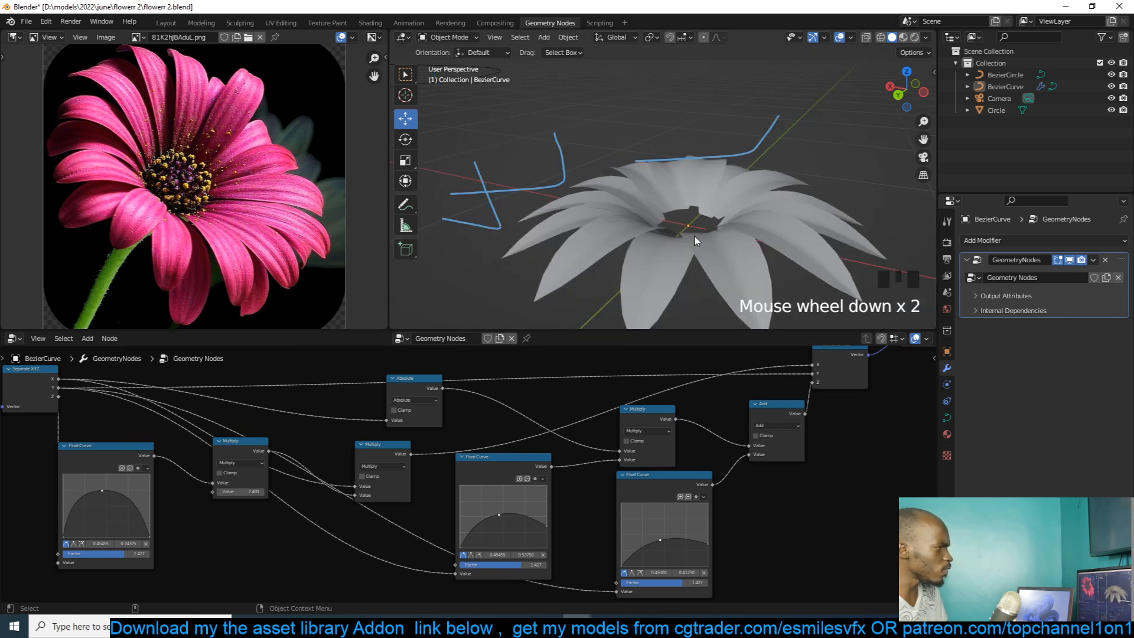
left_click_drag(496, 514, 501, 521)
left_click(502, 520)
mouse_move(799, 209)
middle_mouse_down()
mouse_move(639, 184)
mouse_move(728, 209)
mouse_move(678, 238)
mouse_move(802, 228)
mouse_move(798, 205)
middle_mouse_up()
scroll(792, 228, "up", 1)
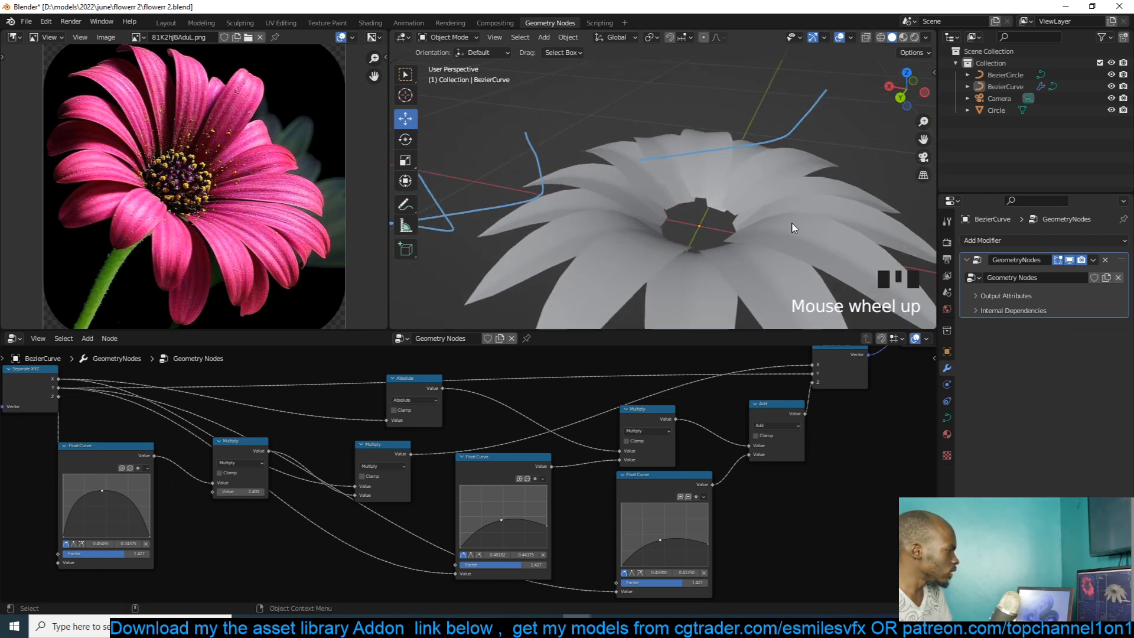
- Set the end point of the second Float Curve to about 1.0, 0.18 and that of the third to about 1.0, 0.41
mouse_move(546, 526)
left_mouse_down()
mouse_move(547, 544)
mouse_move(547, 531)
left_mouse_up()
left_click(546, 533)
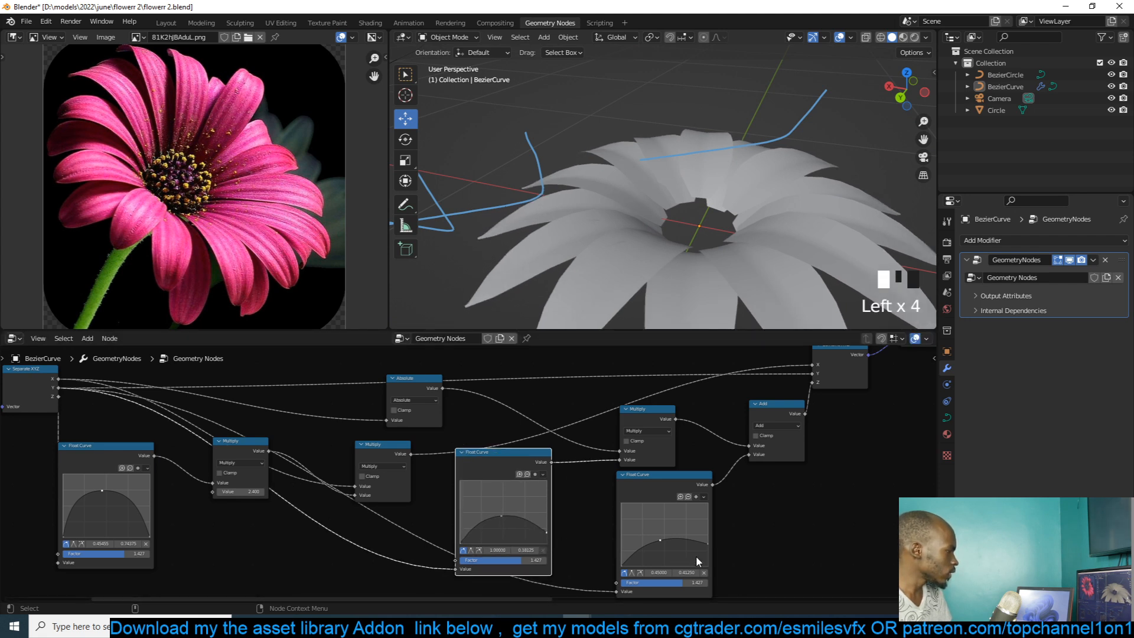
left_click(707, 540)
left_click(708, 539)
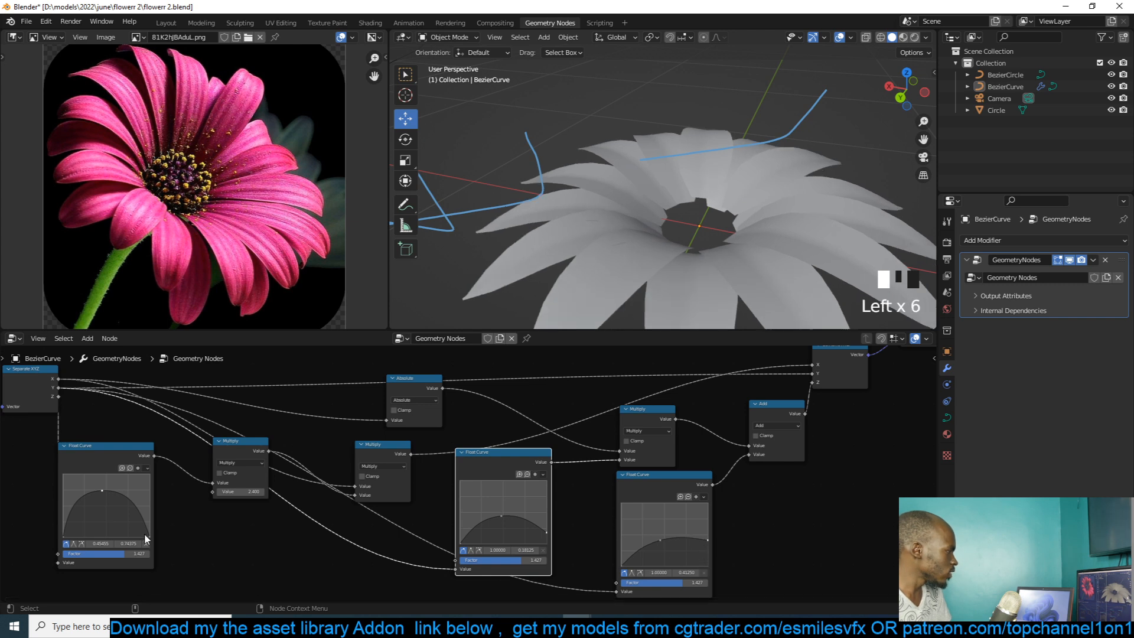
- Move the top point of the first Float Curve to about 0.52, 0.67, and inspect the whole flower
mouse_move(102, 490)
left_mouse_down()
mouse_move(102, 507)
mouse_move(108, 495)
left_mouse_up()
key("grave")
key("grave")
key("grave")
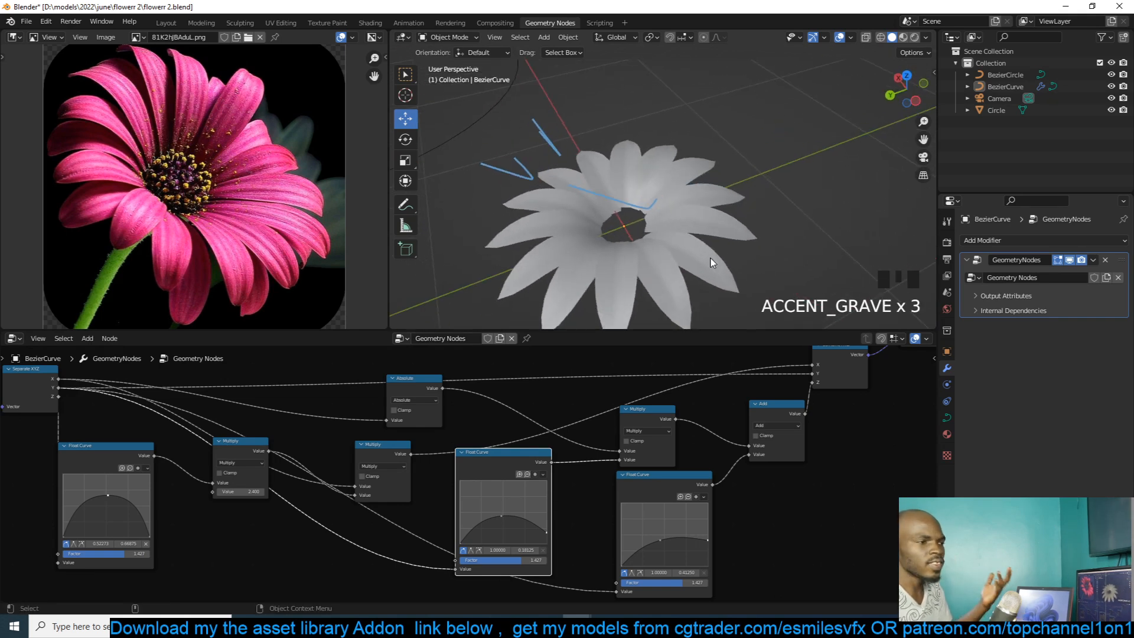
- Move the Mesh Circle node farther from the Align Euler to Vector node and set its Vertices to 10
scroll(803, 475, "down", 3)
middle_click_drag(803, 470, 706, 522)
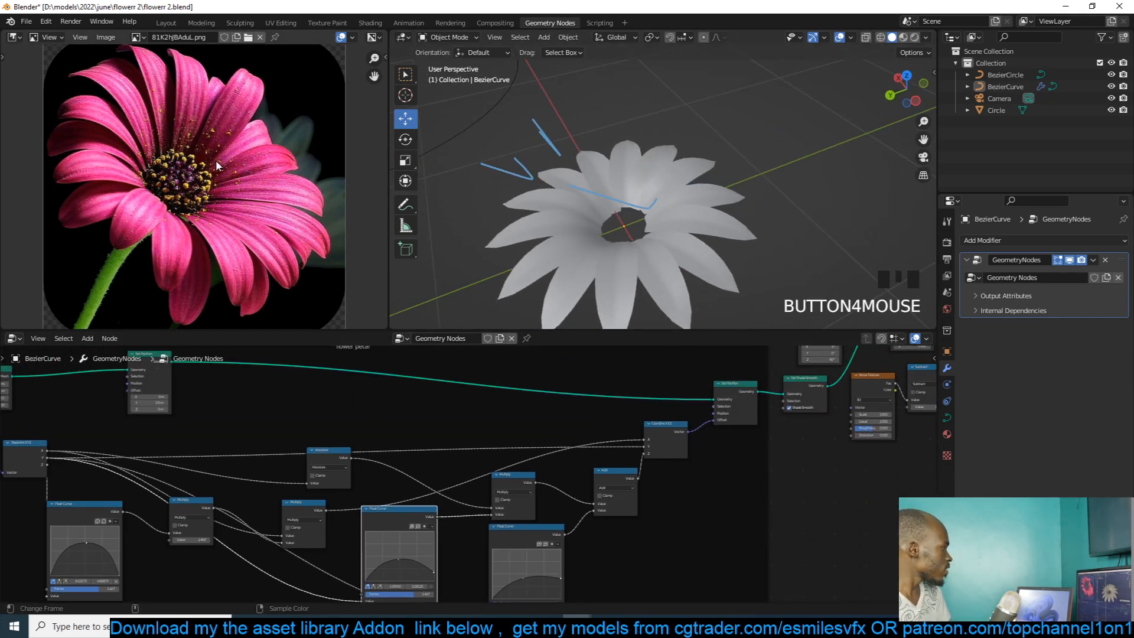
scroll(653, 426, "down", 5)
middle_click_drag(675, 402, 648, 444)
scroll(678, 420, "down", 4)
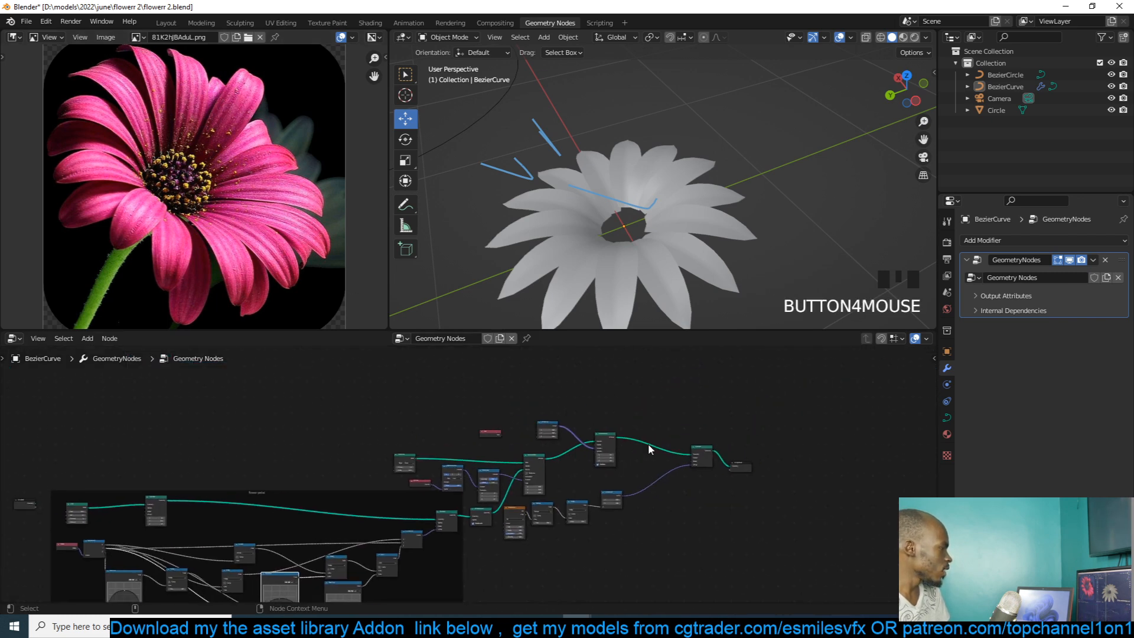
scroll(650, 441, "up", 9)
scroll(479, 440, "up", 4)
middle_click_drag(479, 439, 461, 454)
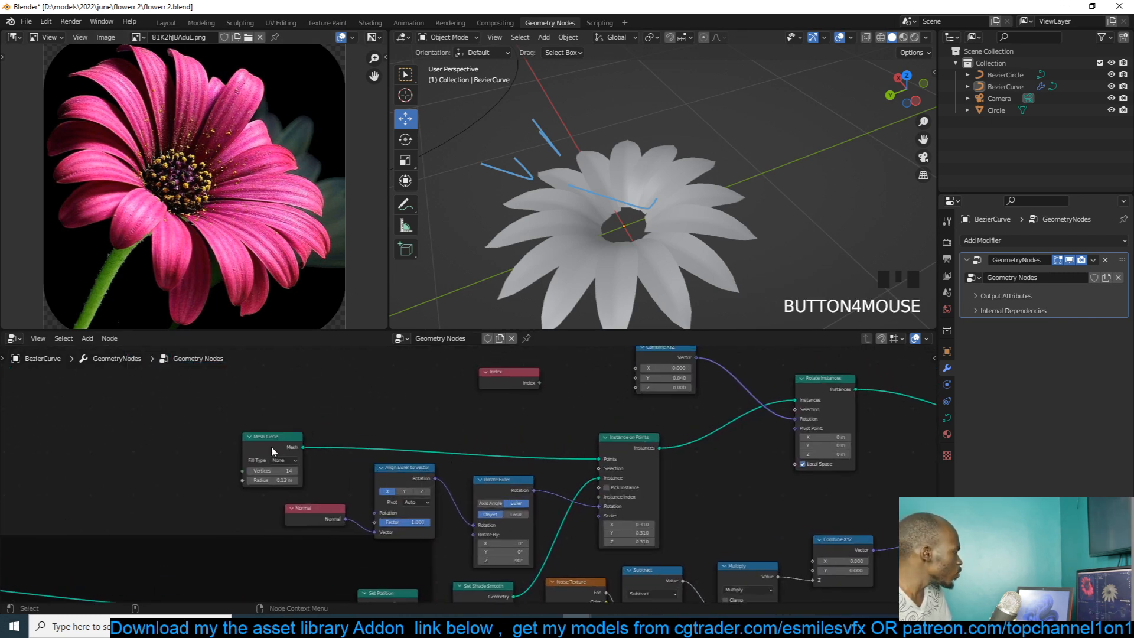
left_click_drag(271, 445, 278, 406)
middle_click_drag(297, 411, 262, 442)
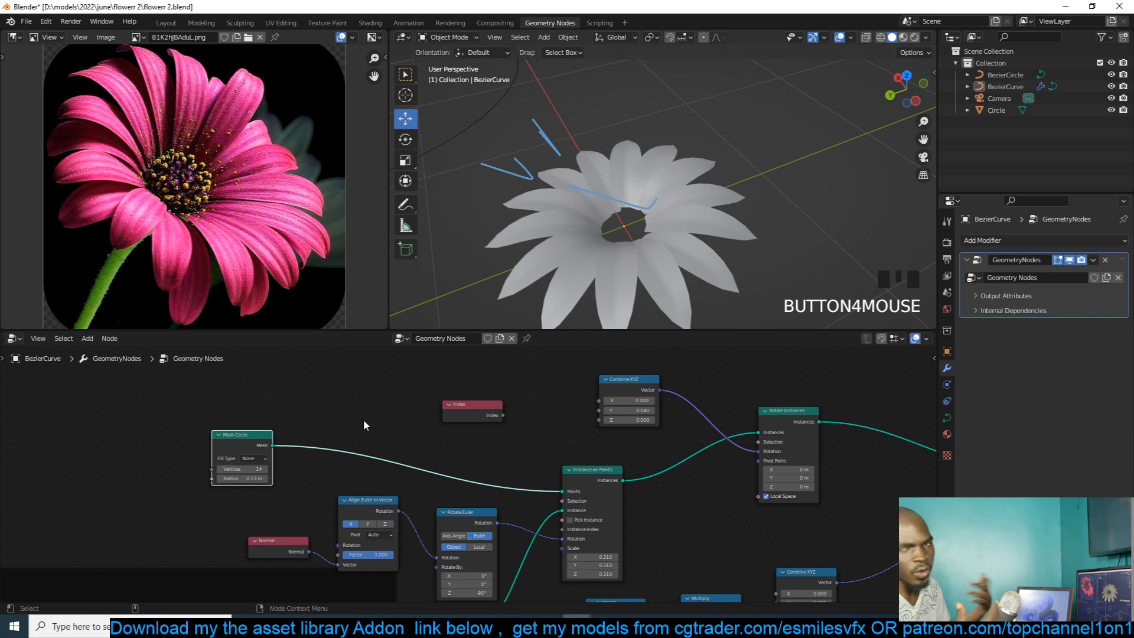
scroll(427, 405, "up", 2)
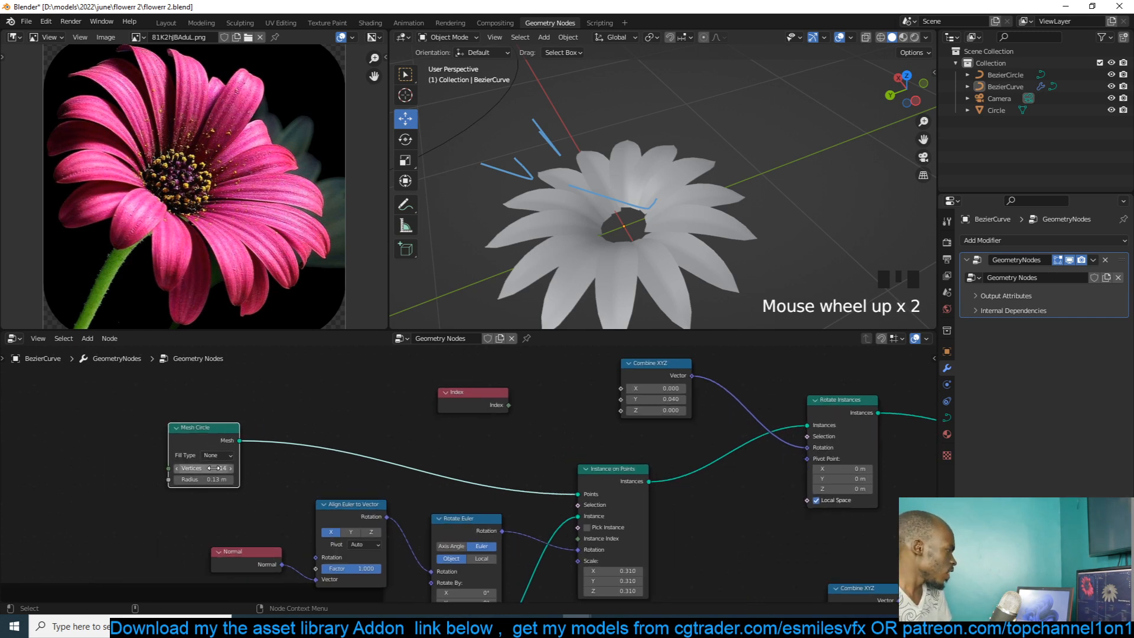
mouse_move(213, 468)
left_mouse_down()
mouse_move(192, 469)
mouse_move(219, 471)
left_mouse_up()
- Expose the Mesh Circle's Vertices through the Group Input node and set the modifier's Vertices value to 12
scroll(220, 470, "down", 1)
scroll(219, 471, "down", 4)
scroll(428, 471, "down", 2)
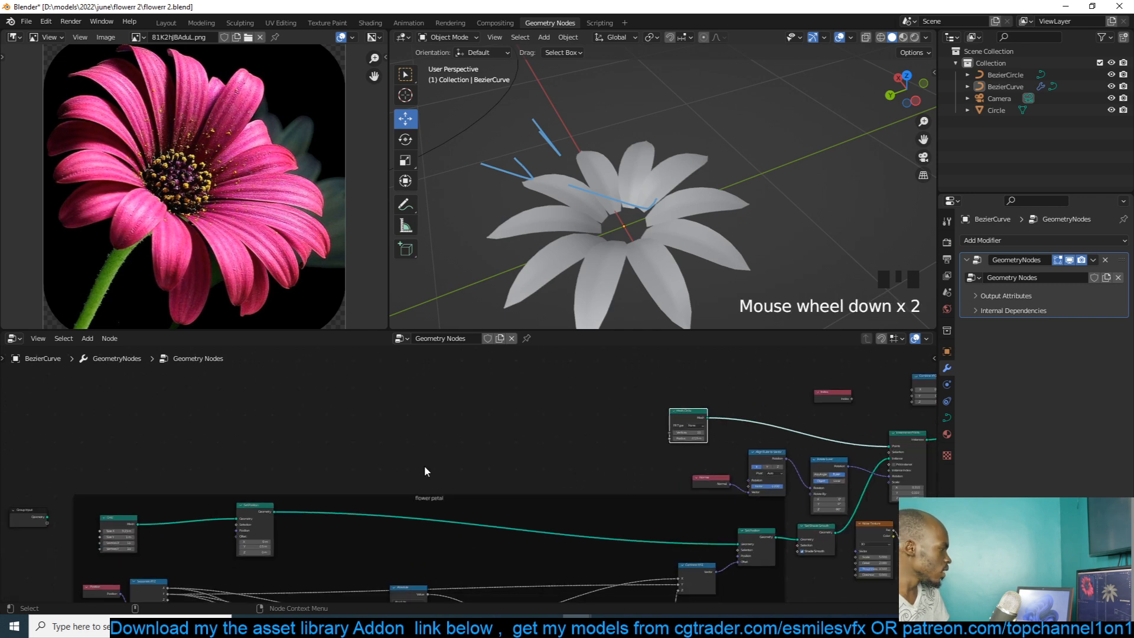
left_click_drag(670, 436, 46, 523)
left_click(1108, 292)
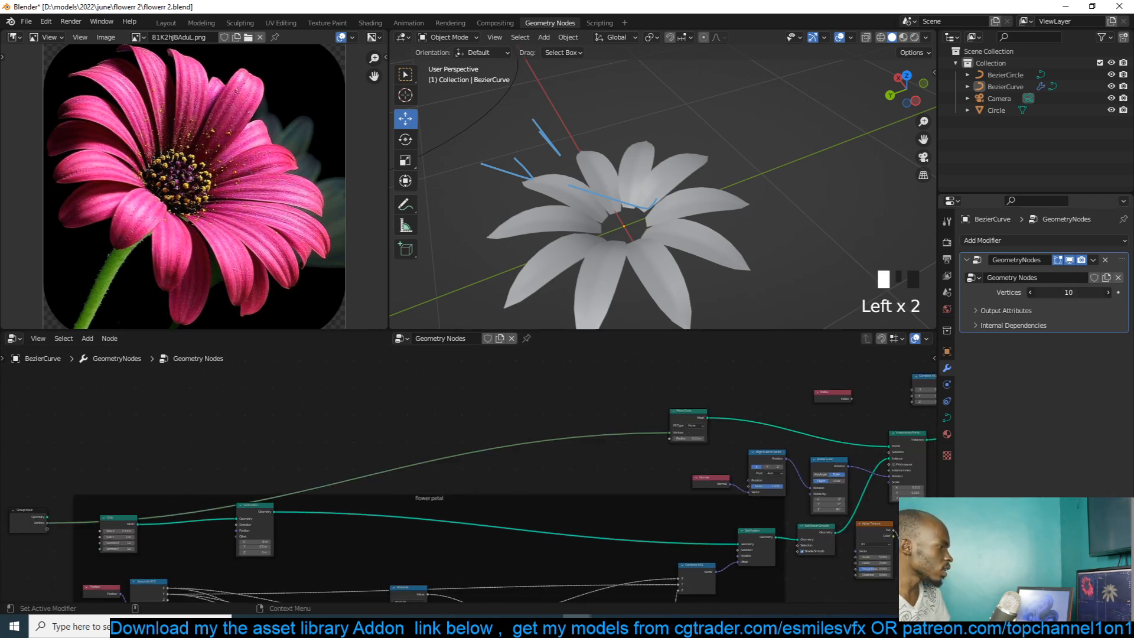
left_click(1108, 292)
scroll(605, 501, "down", 1)
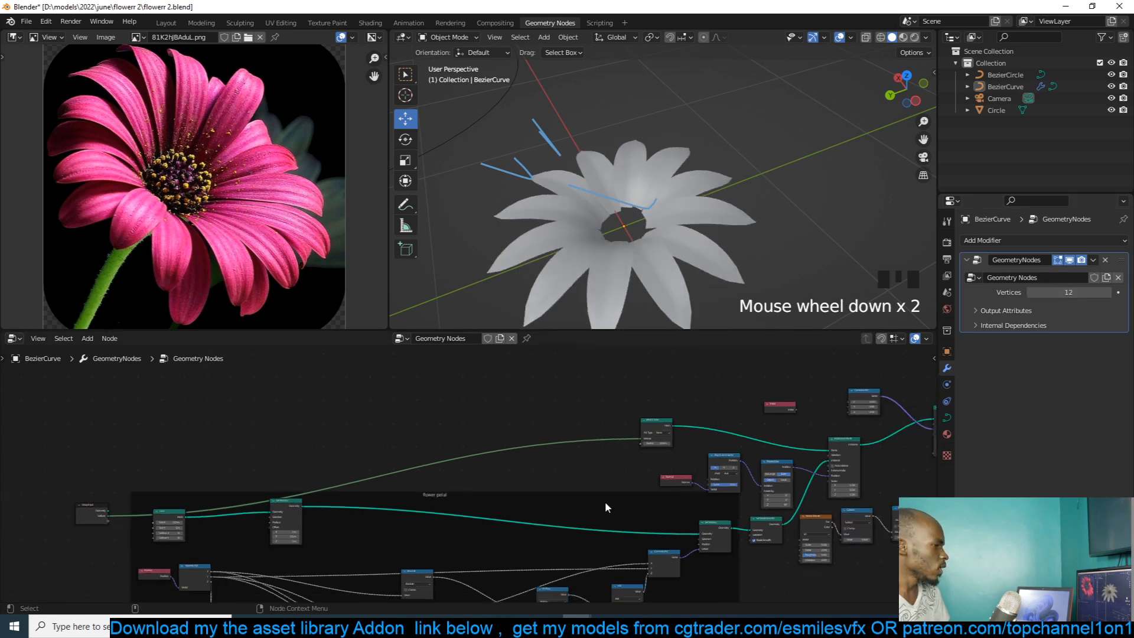
scroll(736, 402, "up", 4)
scroll(572, 447, "up", 3)
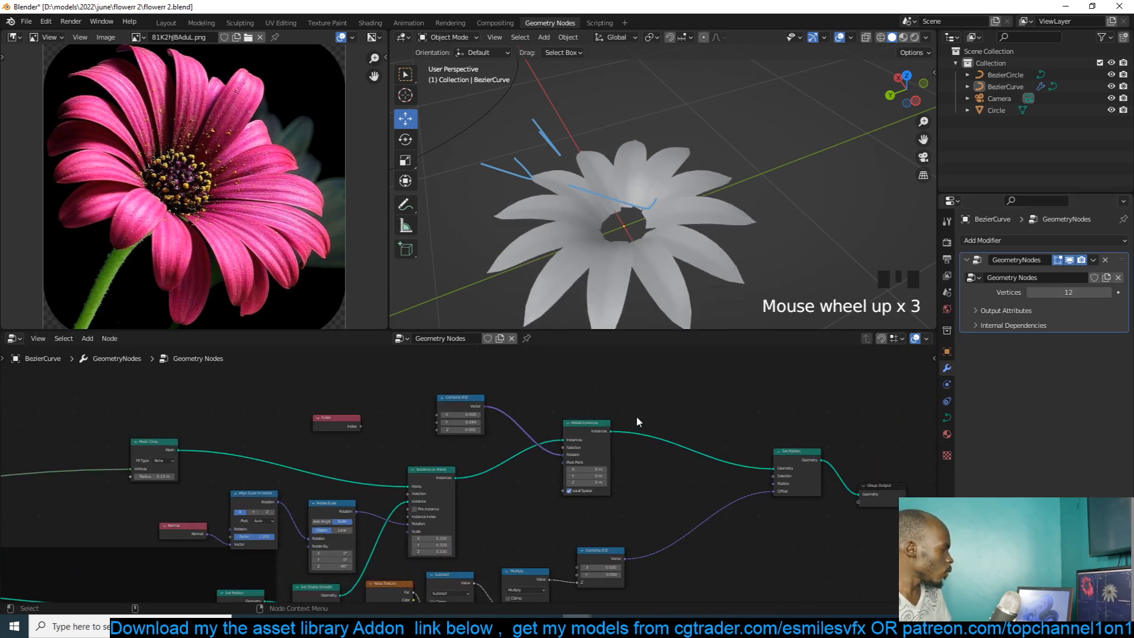
middle_click_drag(636, 421, 735, 449)
scroll(262, 458, "down", 2)
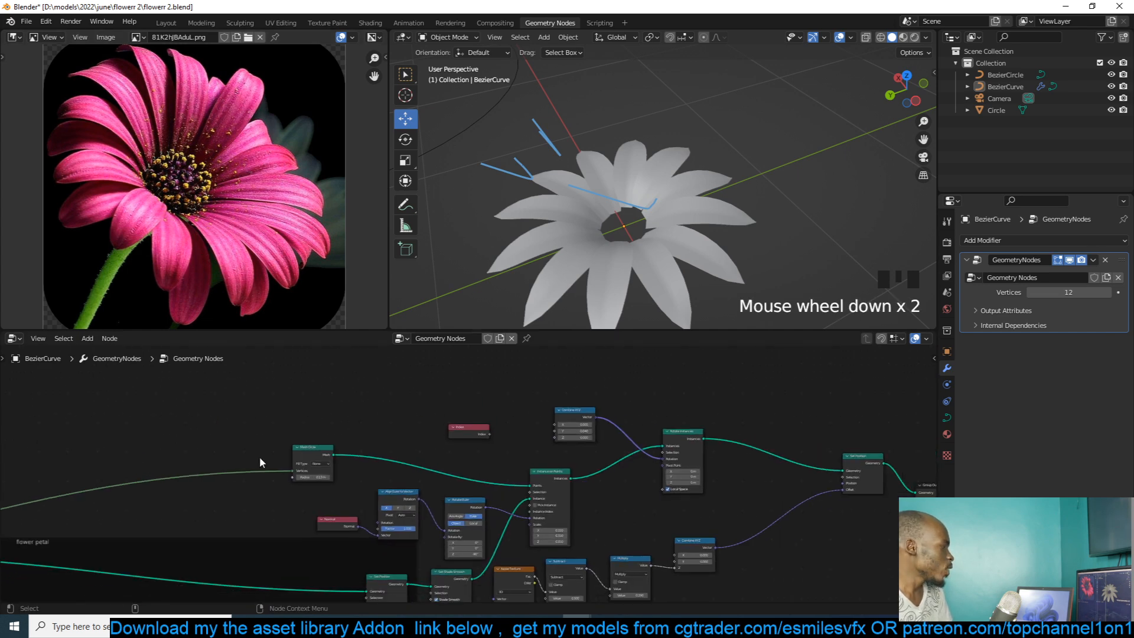
- Examine the flower petal node network around the Mesh Circle and the open hole at the flower's center
scroll(364, 445, "up", 2)
scroll(381, 441, "down", 5)
middle_click_drag(382, 442, 559, 446)
scroll(247, 446, "up", 4)
middle_click_drag(248, 446, 447, 437)
scroll(445, 438, "up", 2)
middle_click_drag(180, 534, 263, 501)
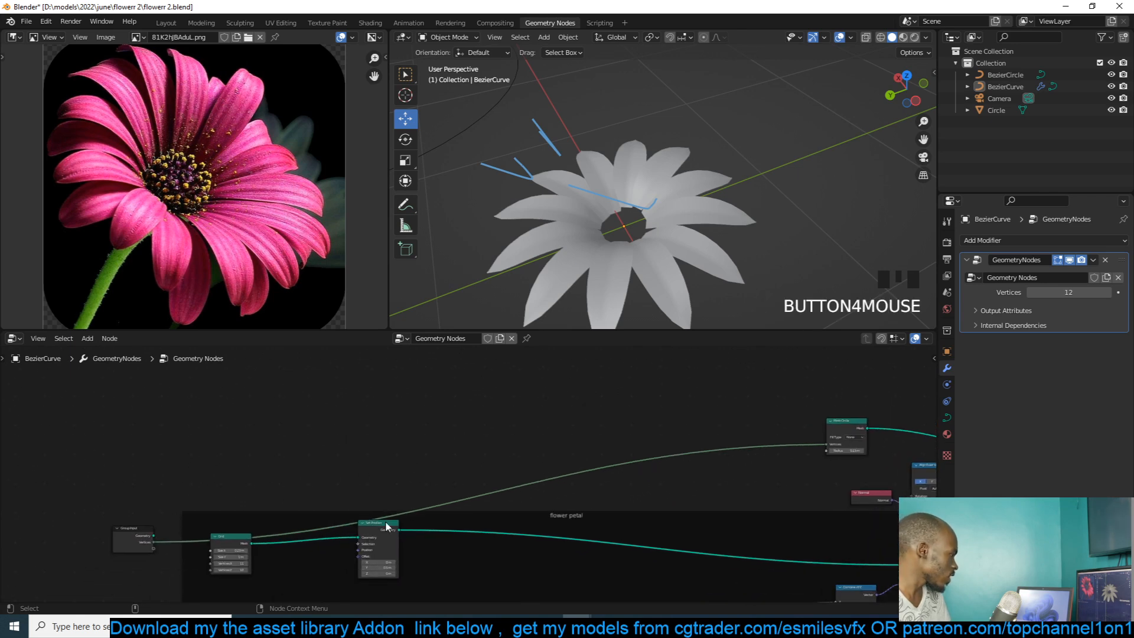
middle_click_drag(265, 548, 325, 499)
scroll(665, 464, "down", 8)
scroll(392, 500, "up", 2)
scroll(395, 494, "up", 11)
key("shift+a")
mouse_move(493, 398)
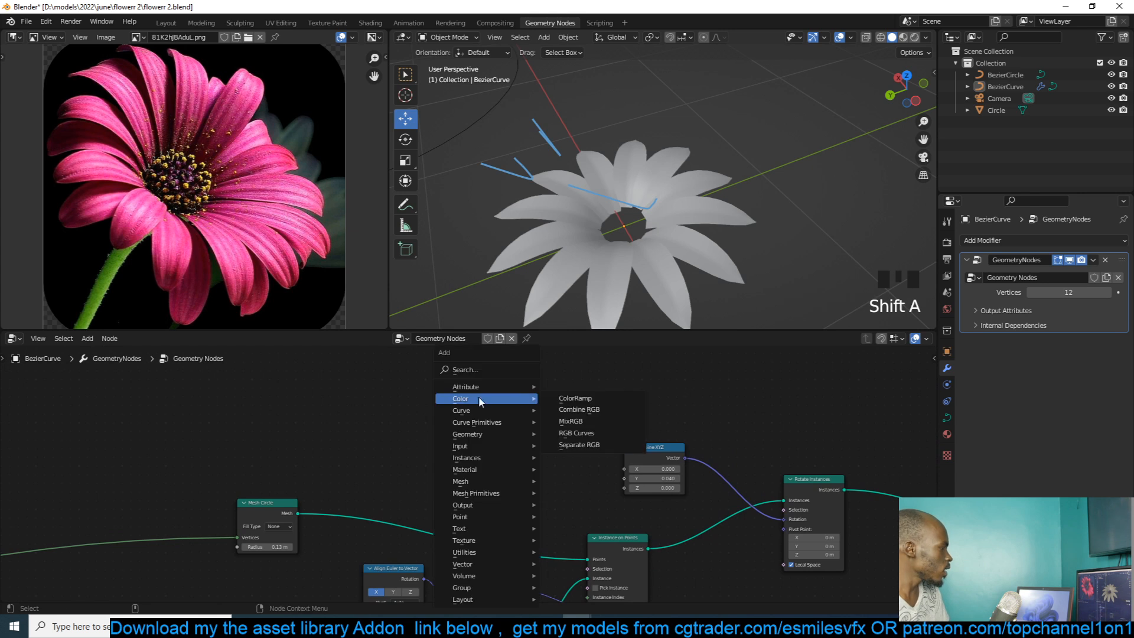
scroll(473, 437, "up", 3)
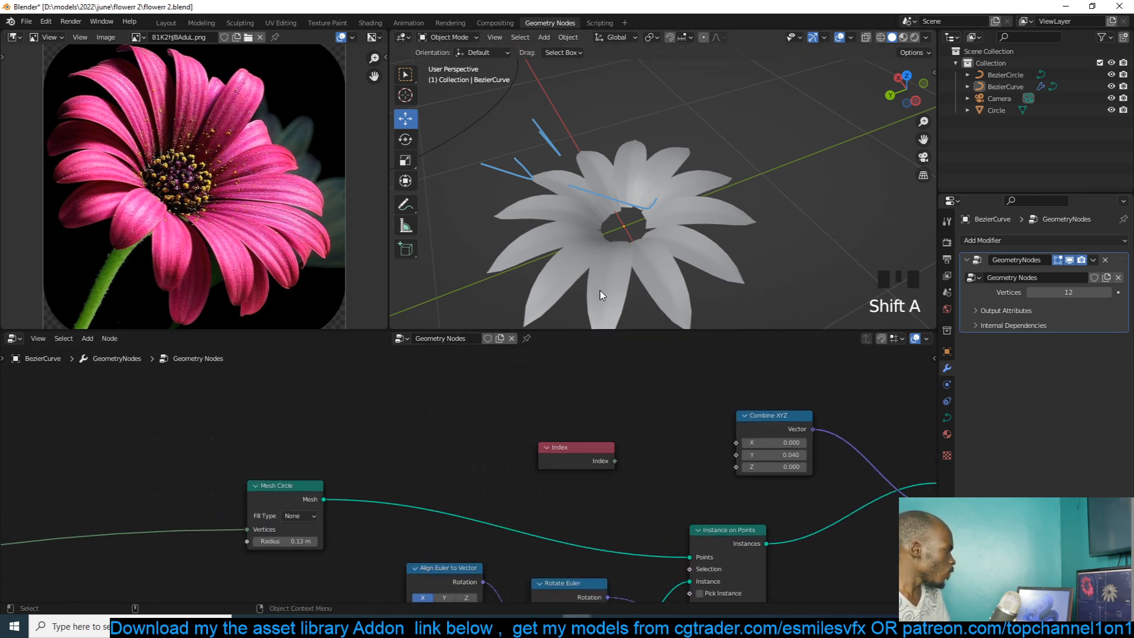
scroll(603, 282, "up", 4)
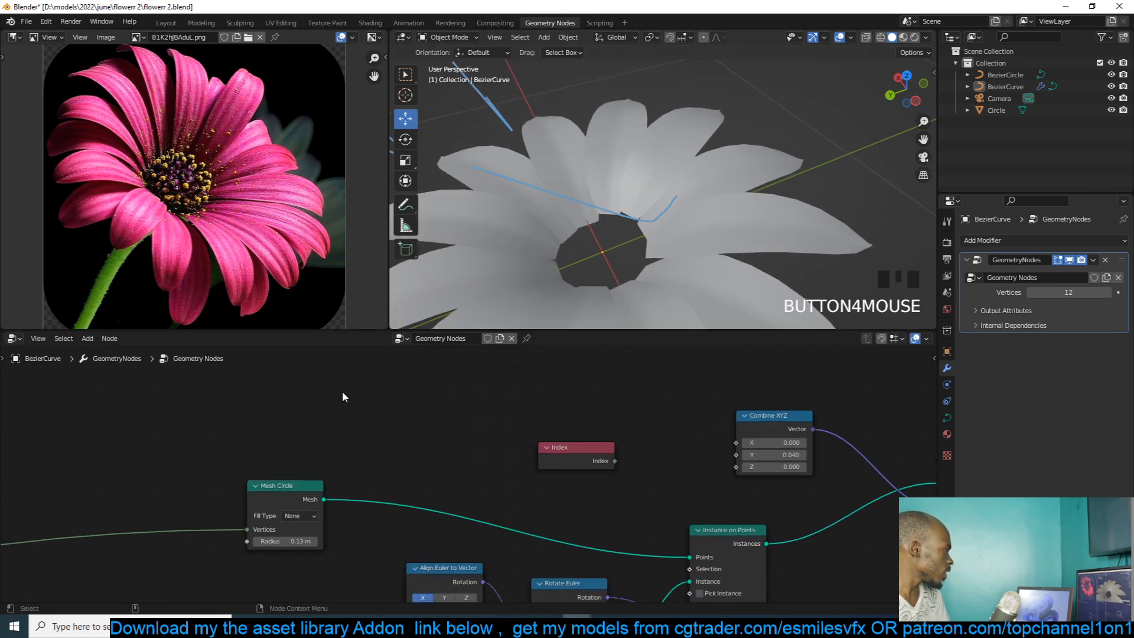
key("shift+a")
left_click(366, 365)
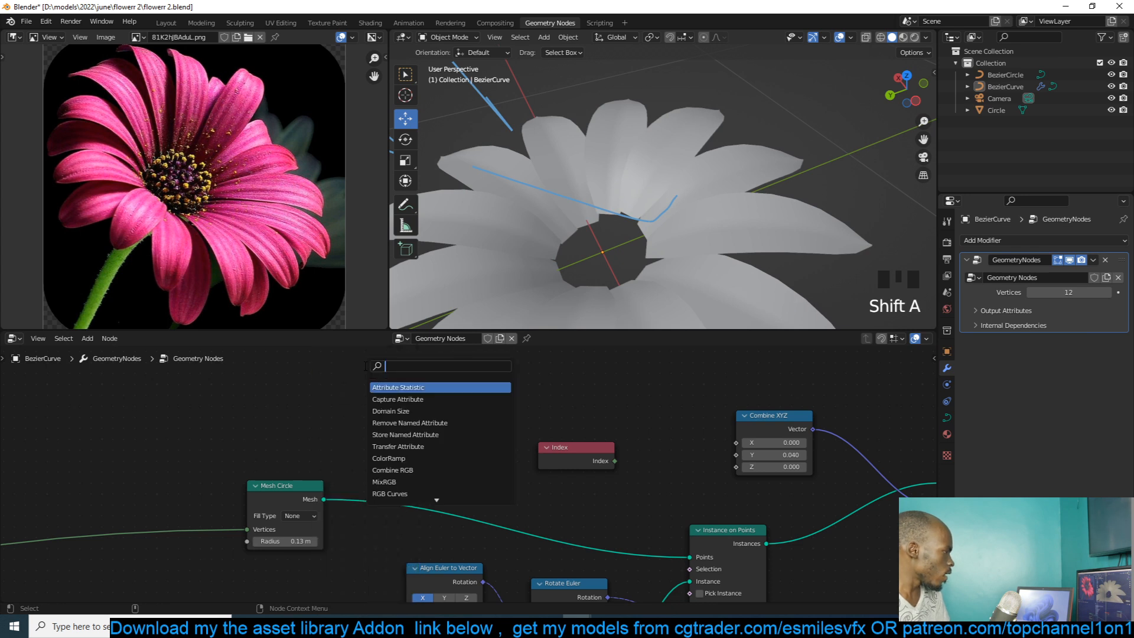
type("to")
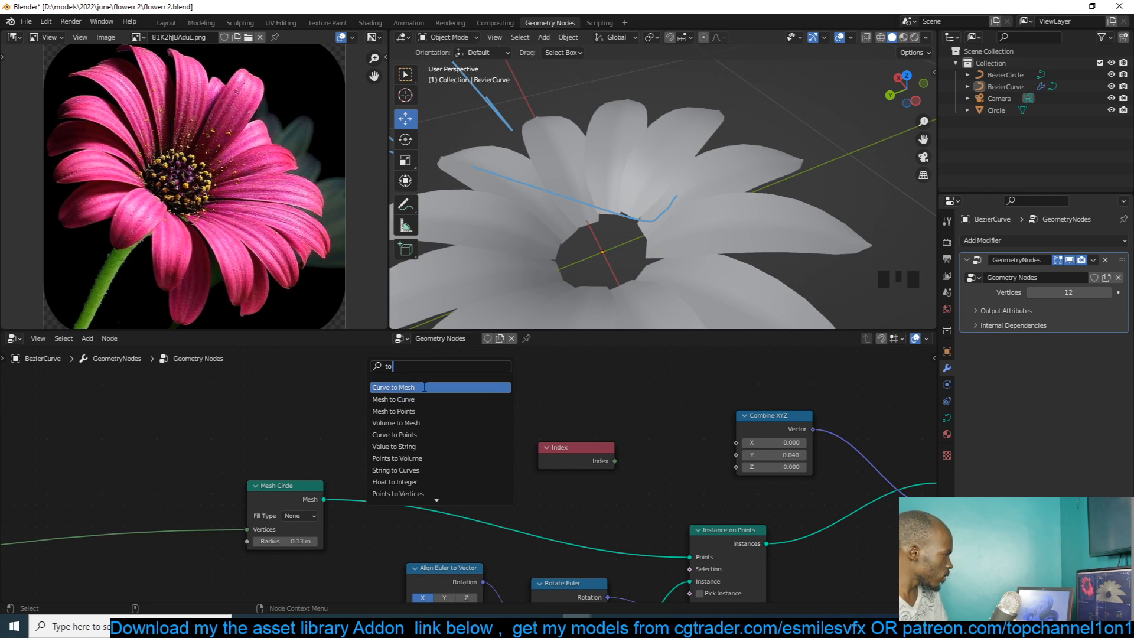
left_click(398, 387)
left_click(455, 399)
- Add a Mesh to Curve node and feed it with the Mesh Circle's mesh output
key("shift+a")
left_click(454, 370)
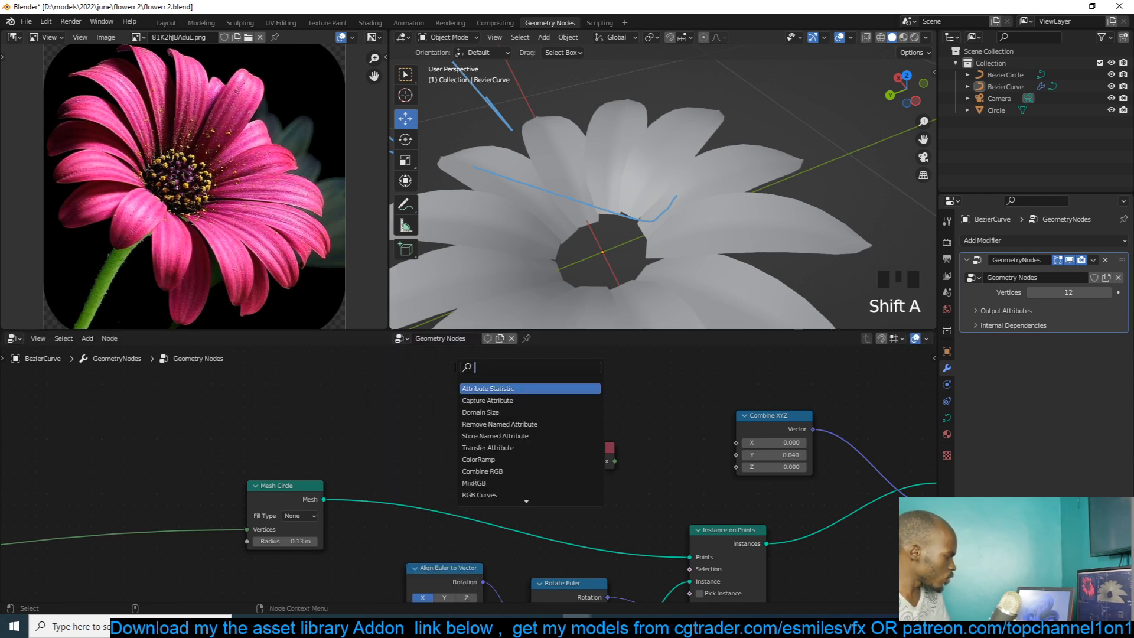
type("to cu")
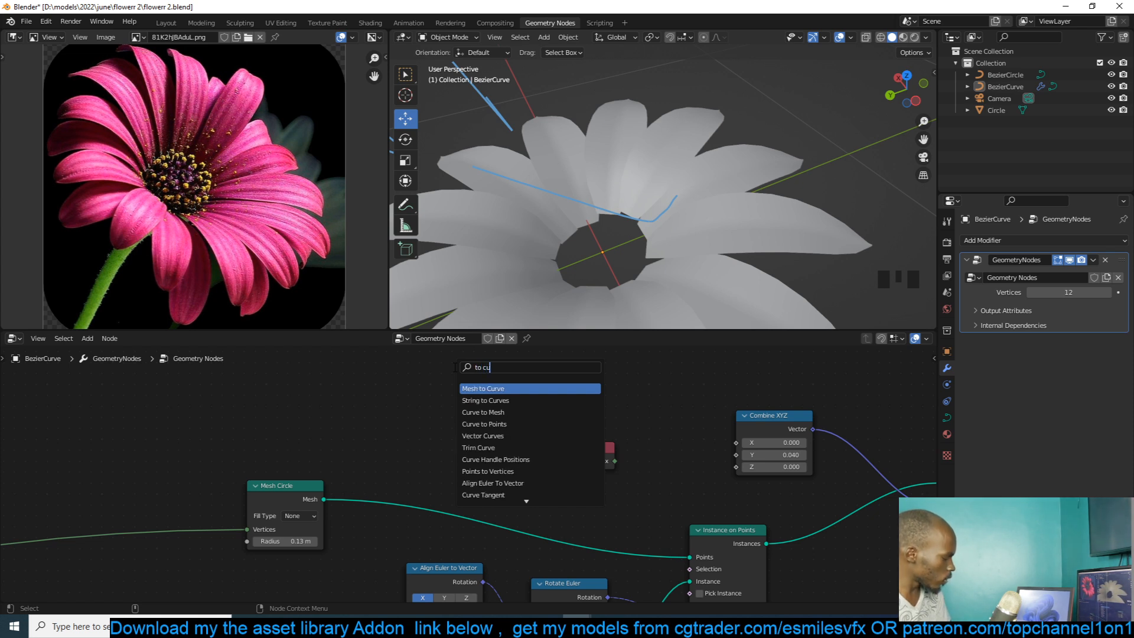
key("Return")
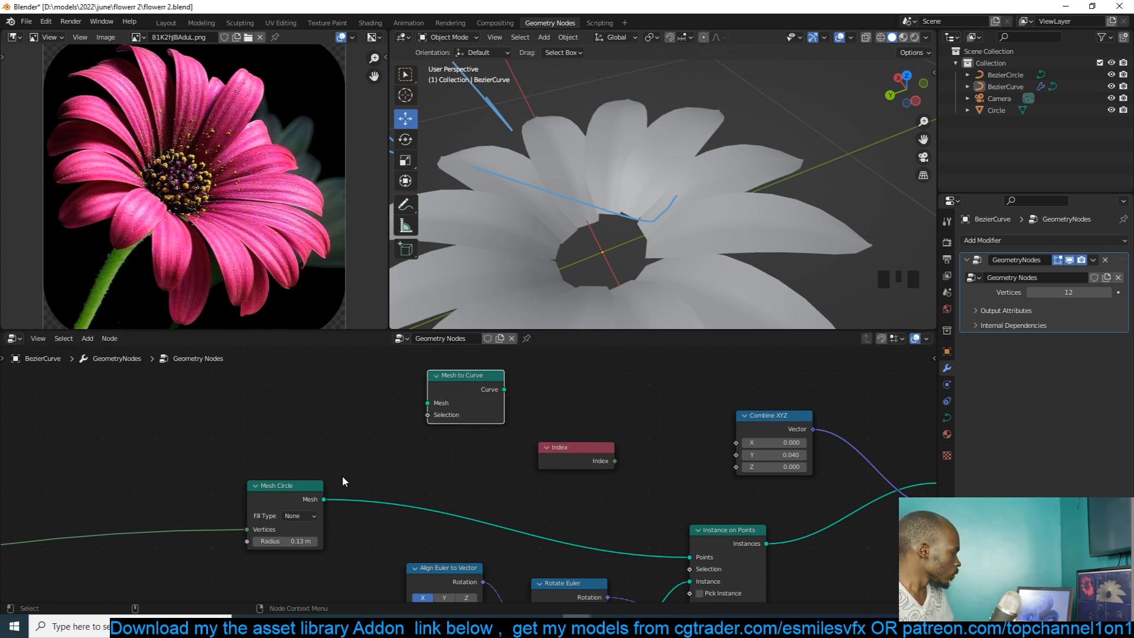
left_click_drag(320, 499, 428, 403)
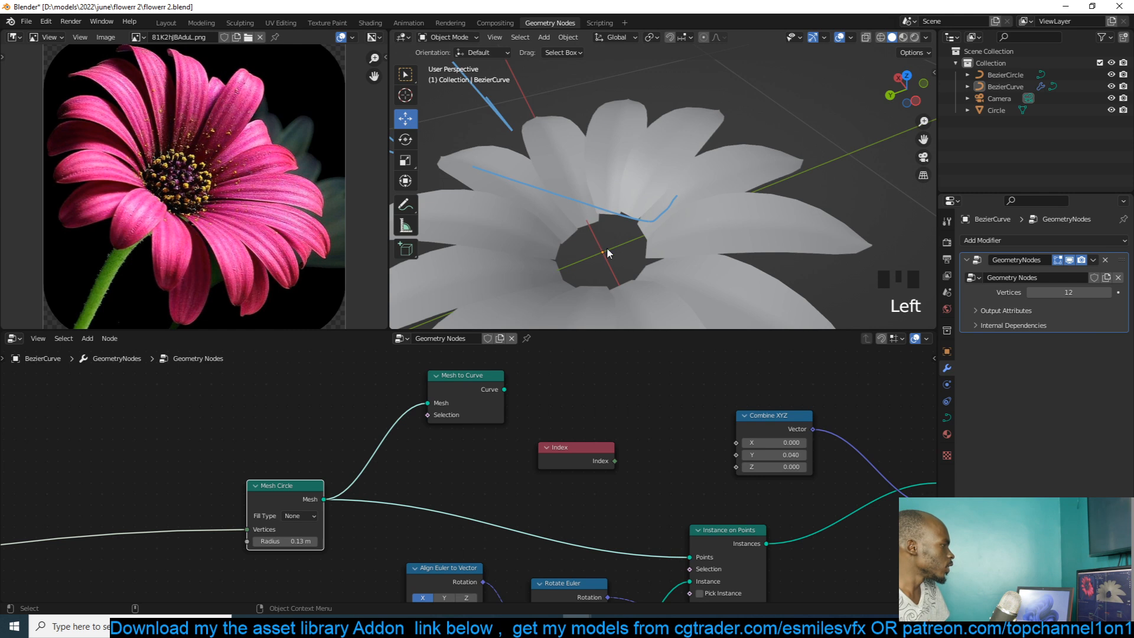
- Connect the Mesh to Curve result to the final output so that only the circle is displayed
scroll(507, 402, "down", 3)
left_click(451, 402, "alt+shift")
scroll(709, 224, "up", 2)
middle_click_drag(742, 218, 645, 181, "shift")
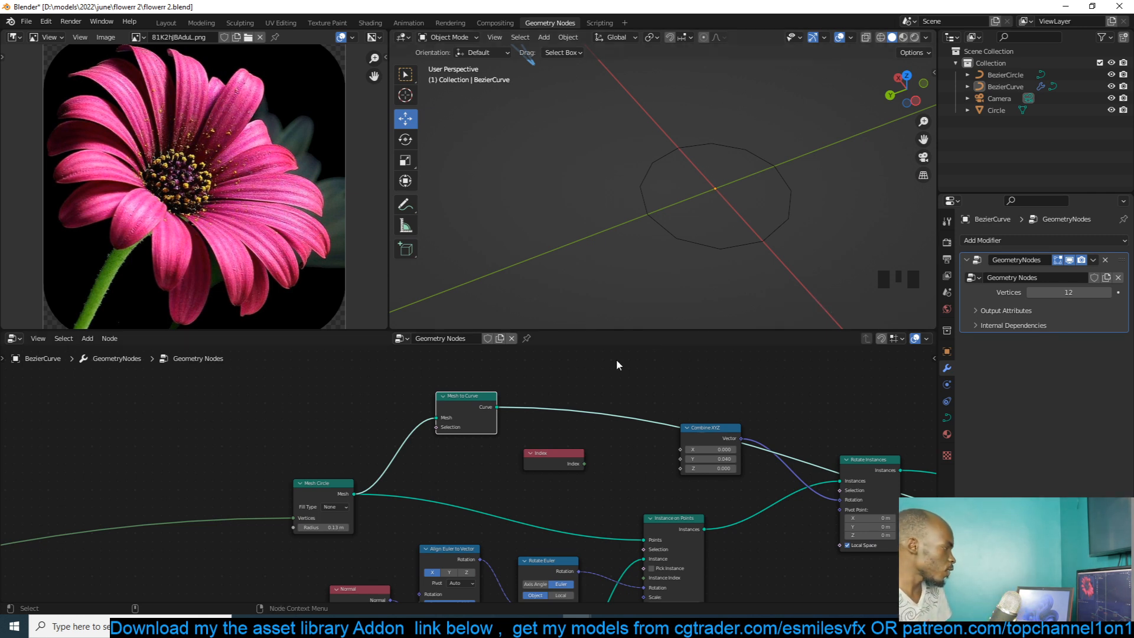
- Insert a Fill Curve node on the link after Mesh to Curve
scroll(608, 384, "up", 1)
scroll(540, 400, "up", 1)
key("shift+a")
left_click(494, 367)
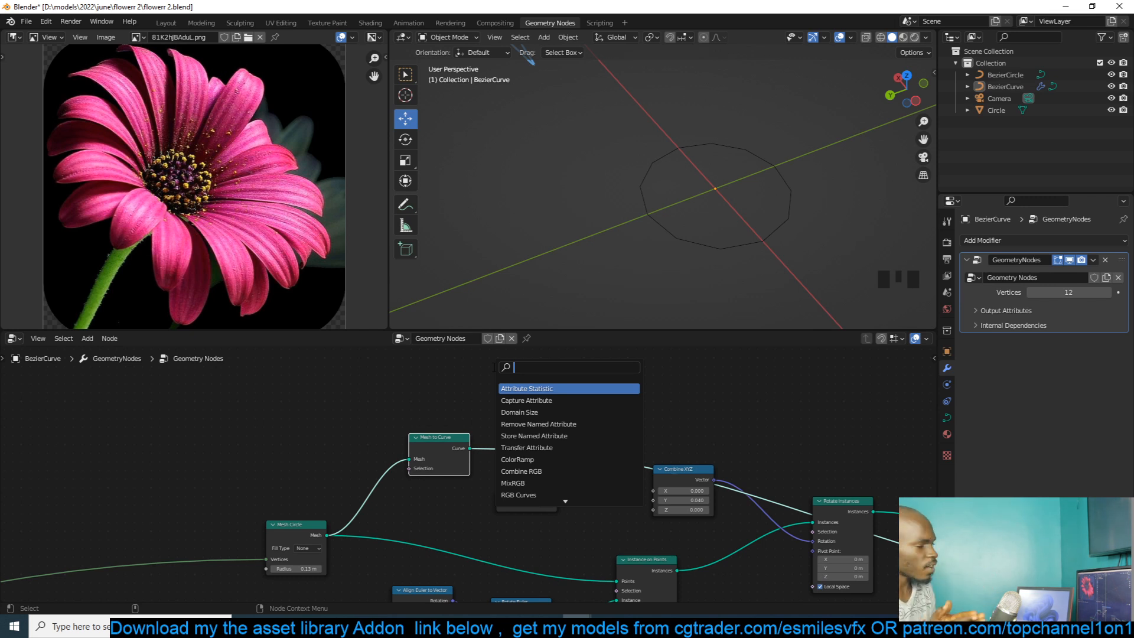
type("fill")
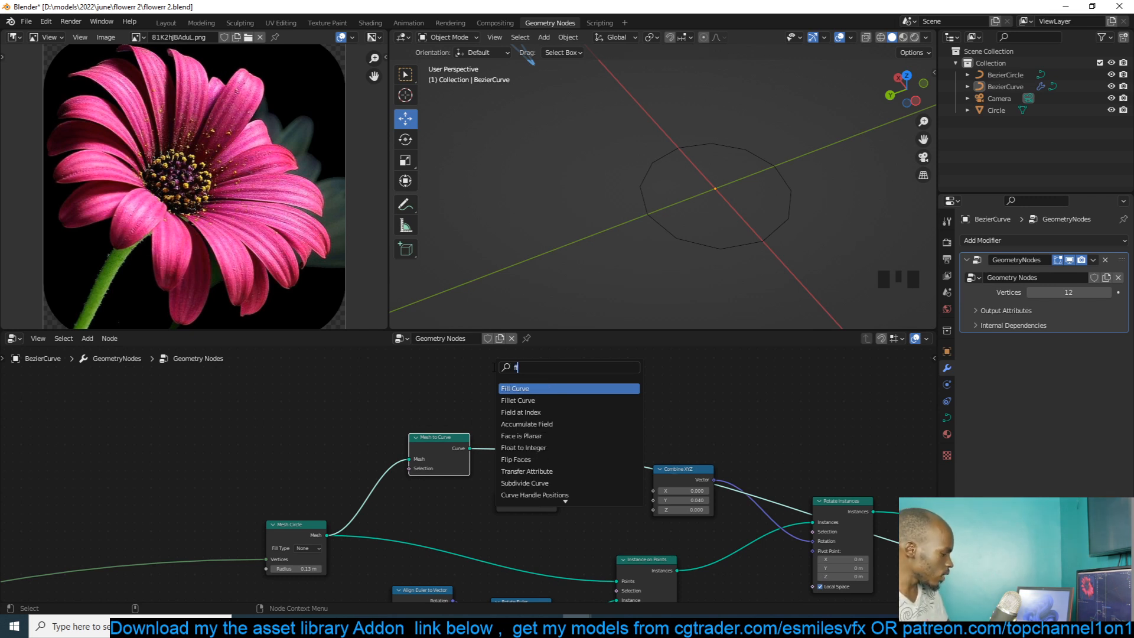
left_click(537, 388)
left_click(535, 428)
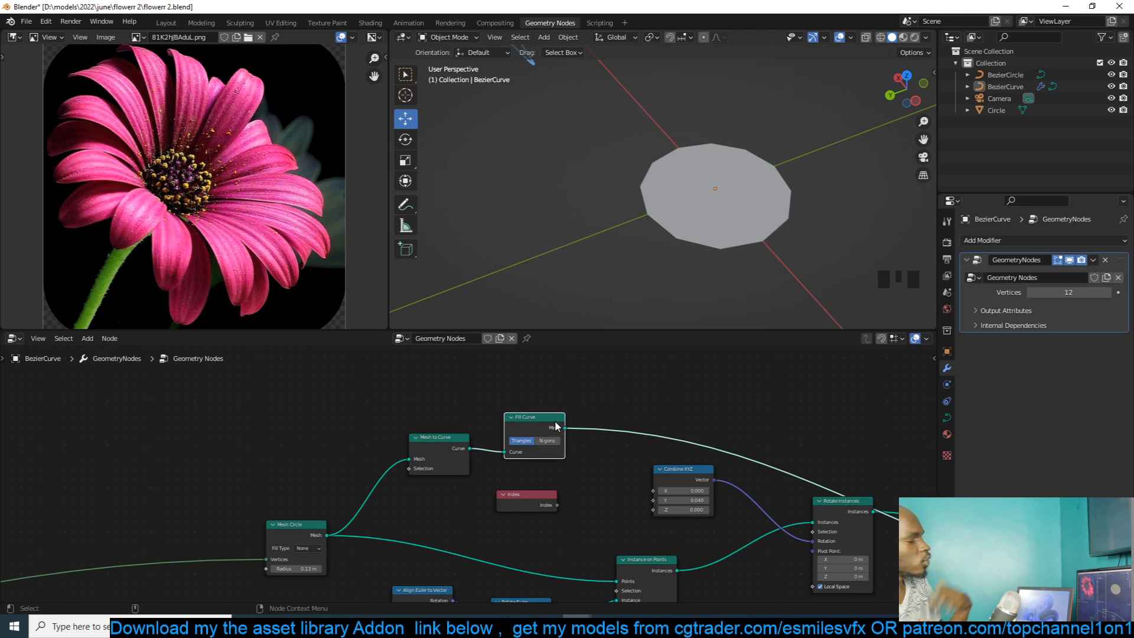
key("shift+a")
left_click(296, 531)
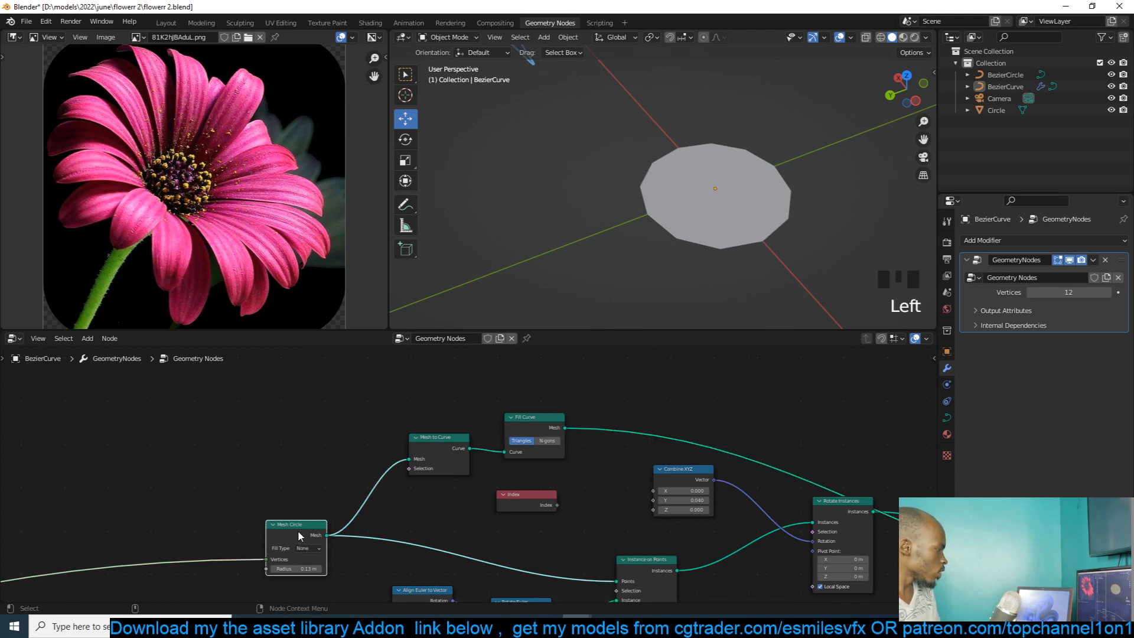
key("shift+d")
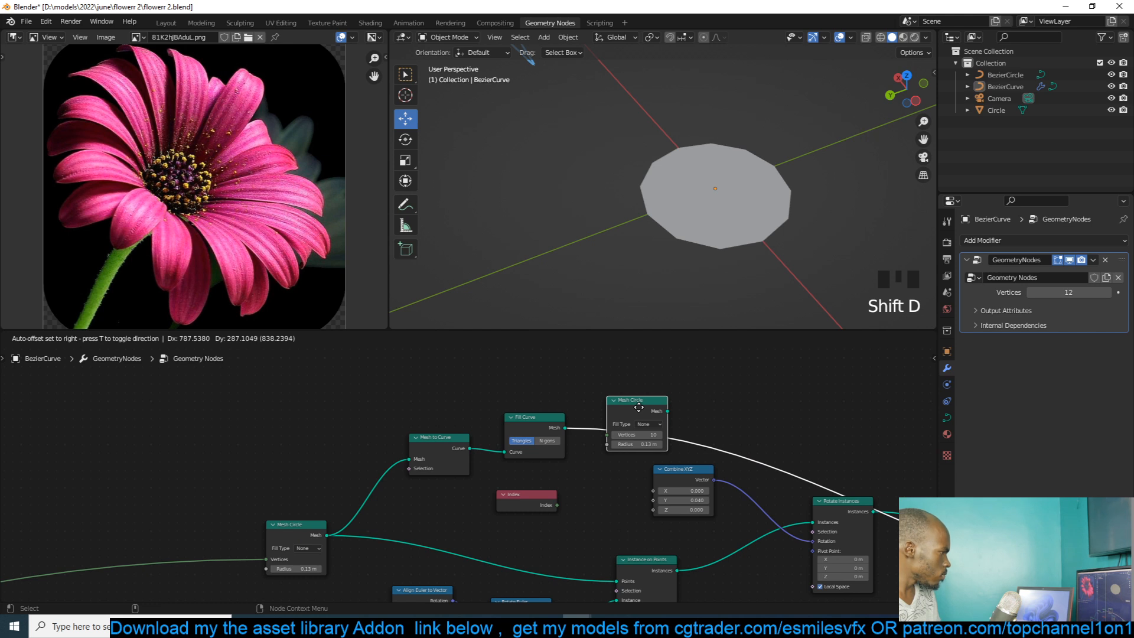
key("Escape")
- Insert a Curve to Mesh node on the link after Fill Curve
key("shift+a")
left_click(601, 367)
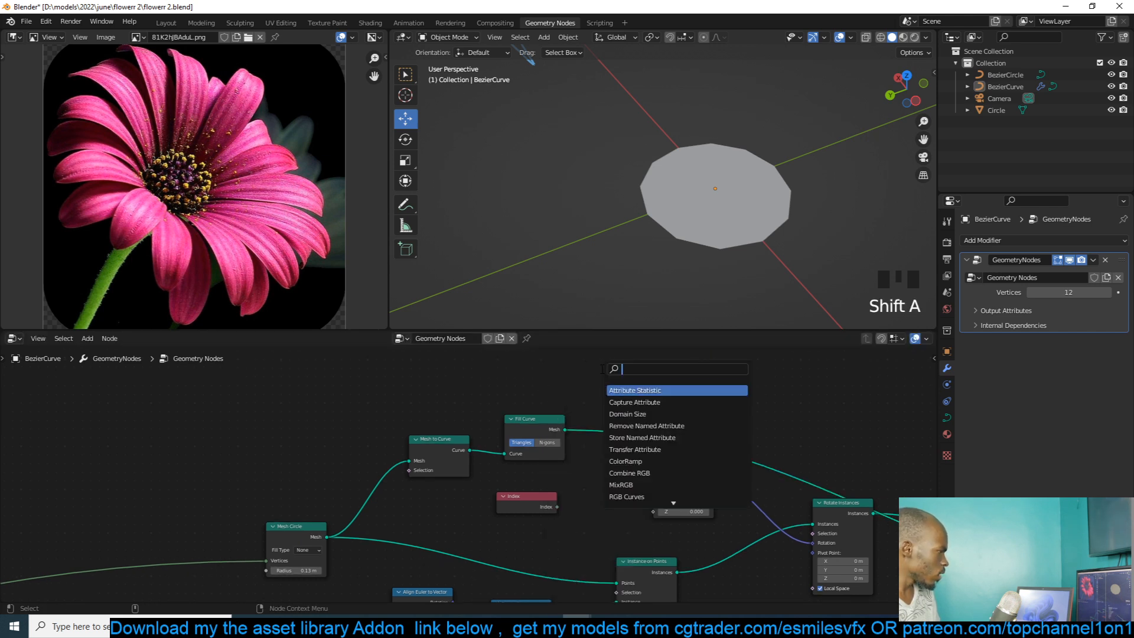
type("to")
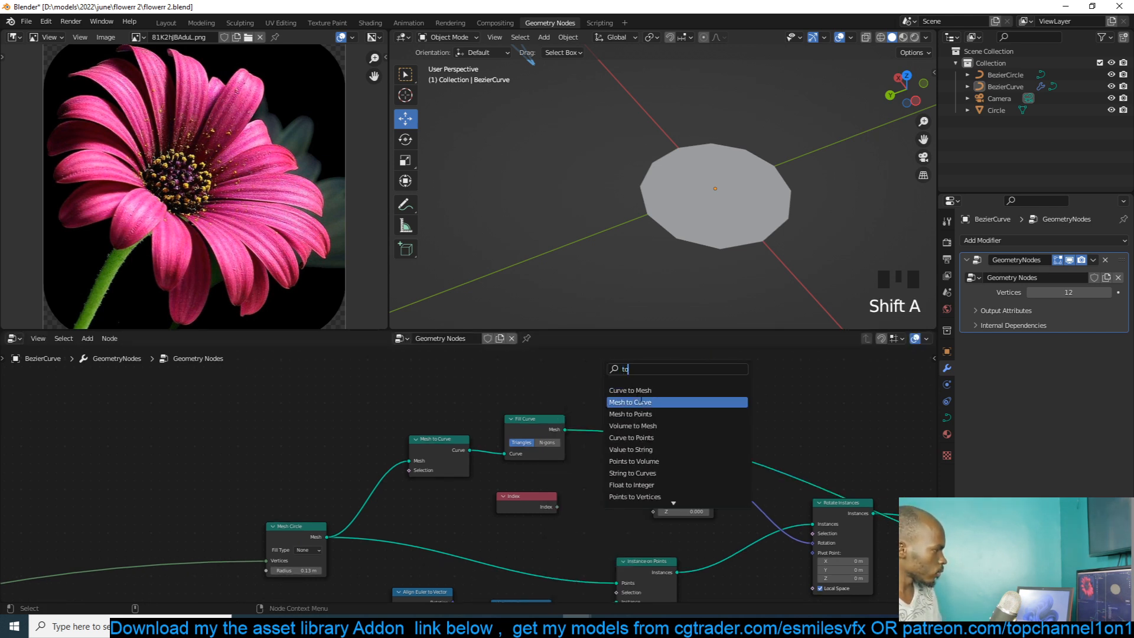
left_click(647, 390)
left_click(645, 403)
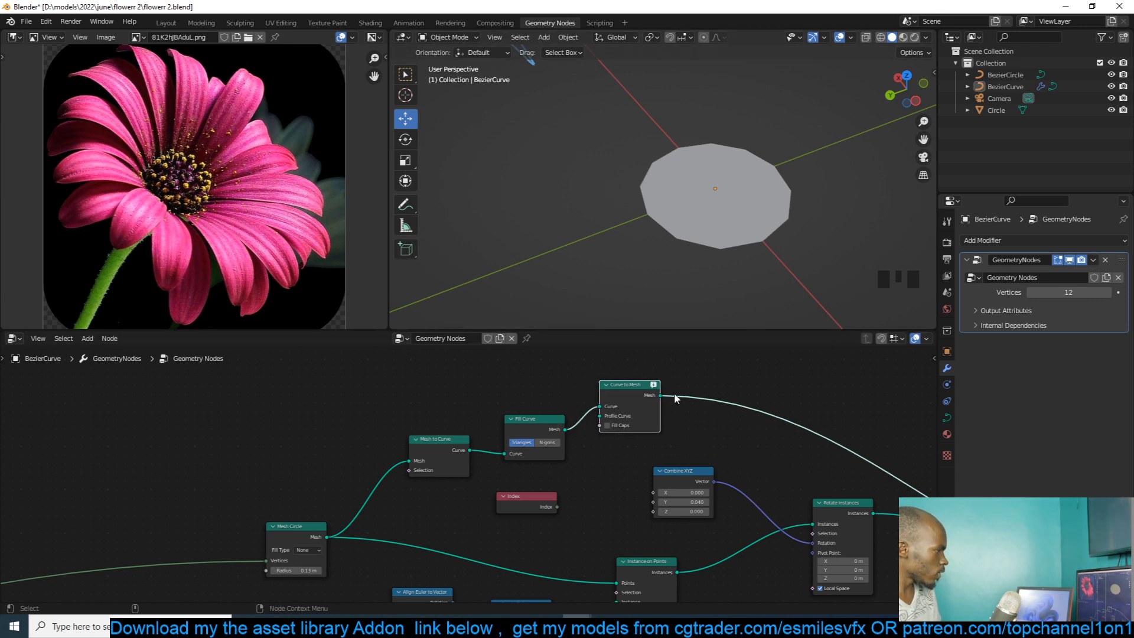
- Delete the Curve to Mesh node while keeping Fill Curve linked to the output
scroll(675, 392, "up", 5)
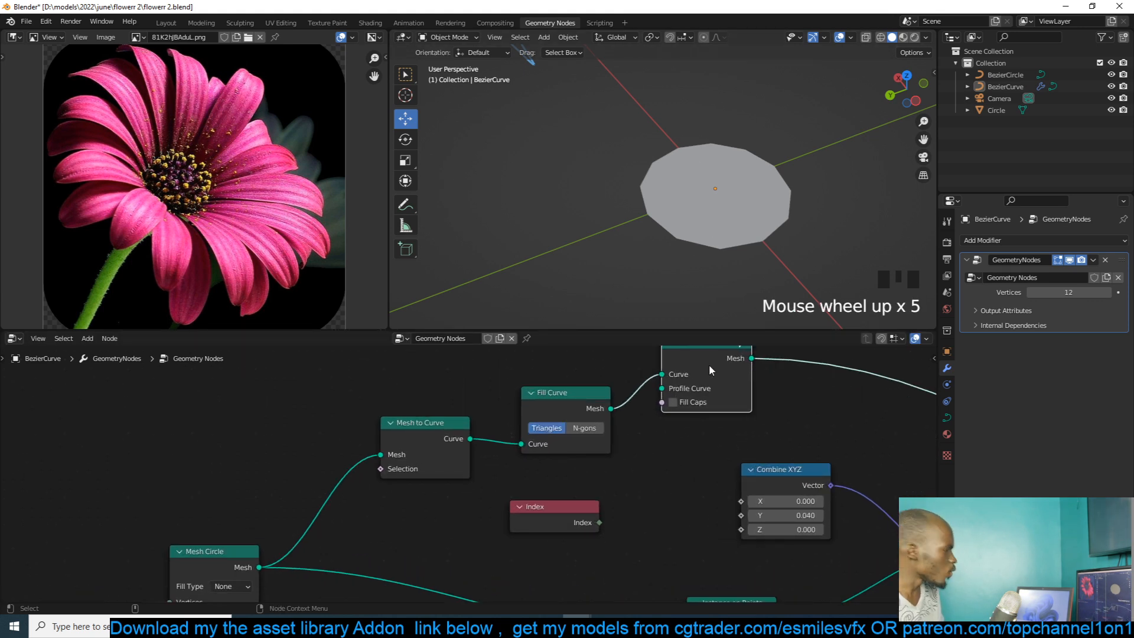
middle_click_drag(687, 367, 654, 408)
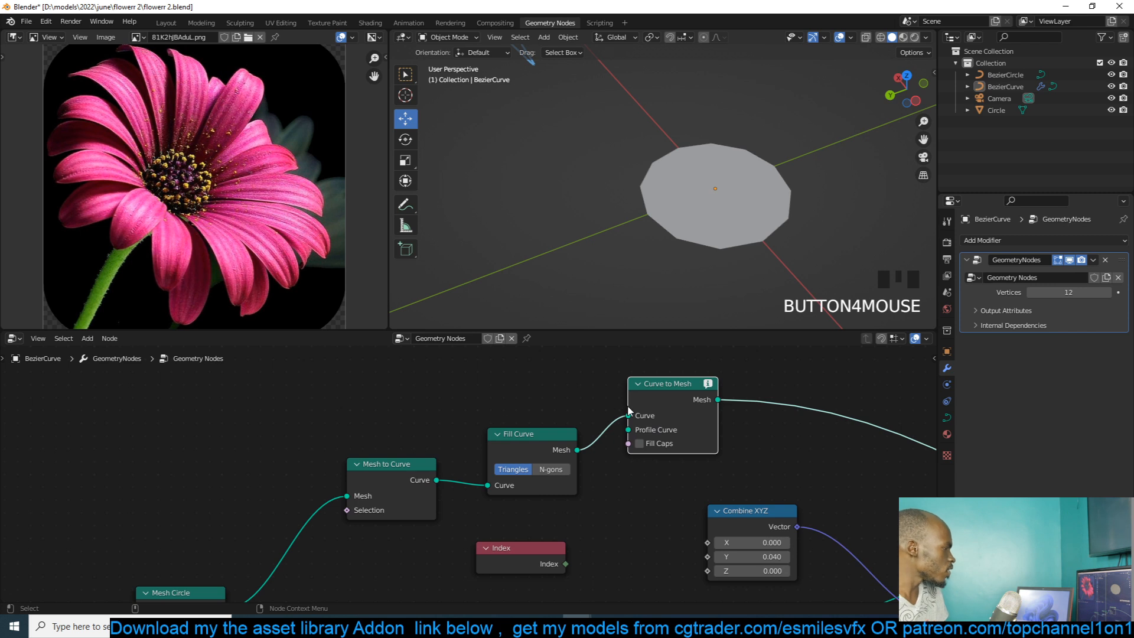
key("ctrl+x")
mouse_move(560, 449)
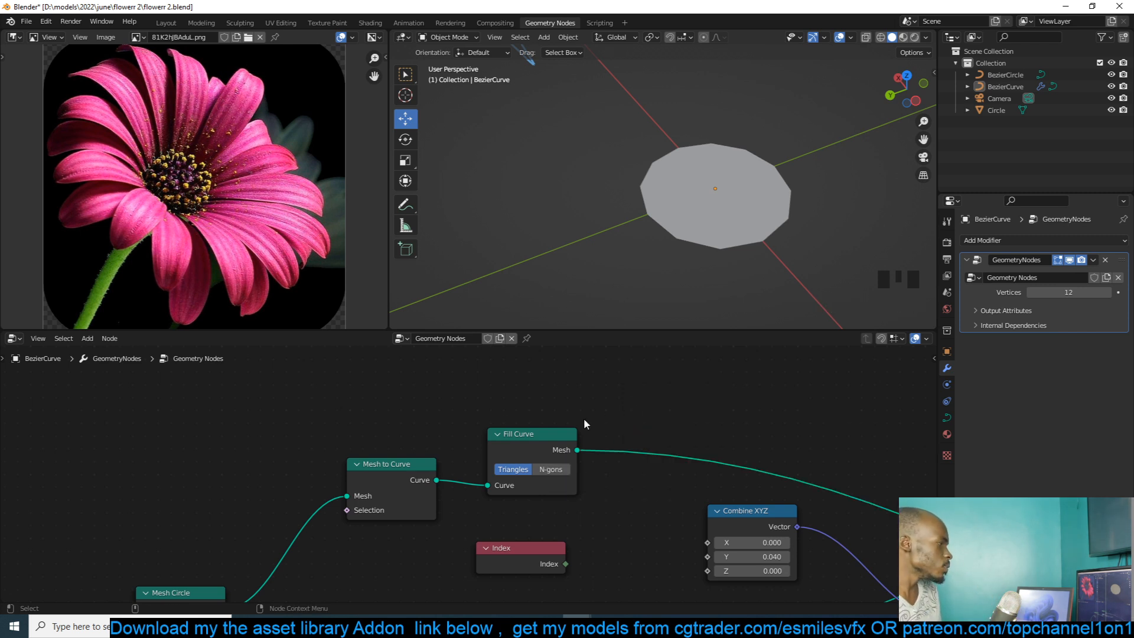
- Sketch a dome-shaped annotation above the filled disc in front view, and undo the stroke
scroll(588, 414, "up", 3)
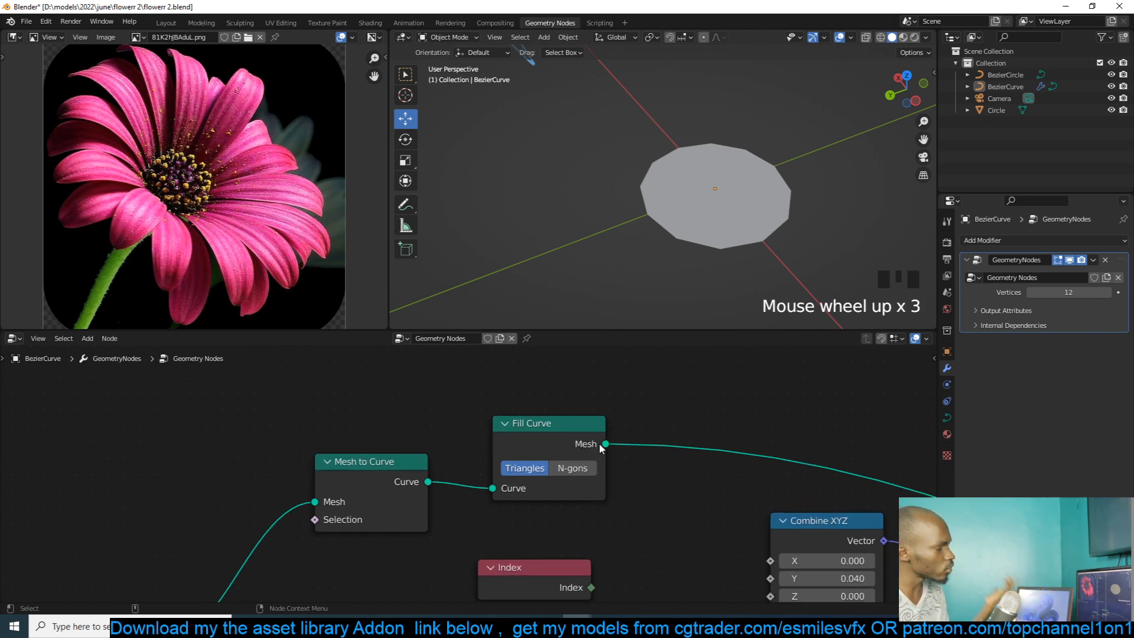
middle_click_drag(794, 465, 701, 465)
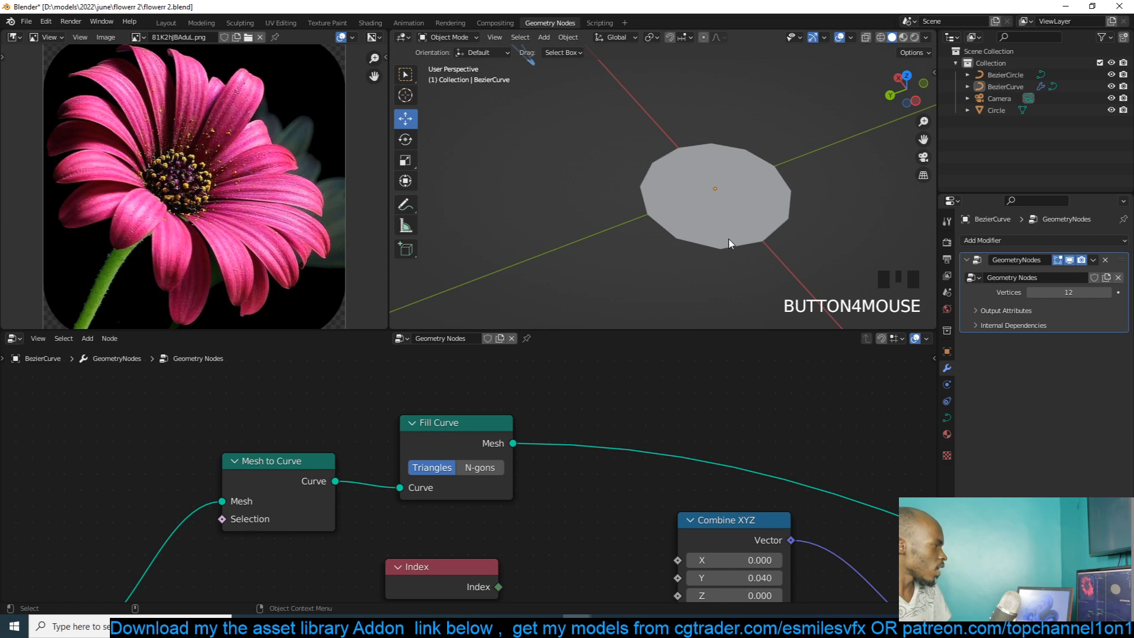
key("shift+a")
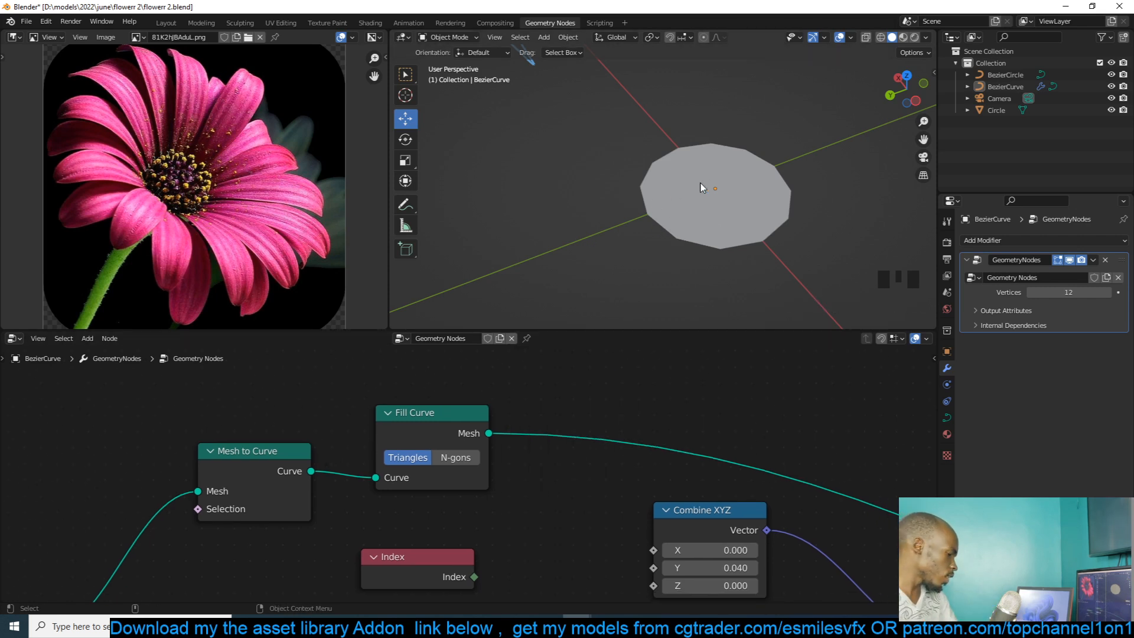
key("KP_1")
left_click(608, 131)
key("KP_Decimal")
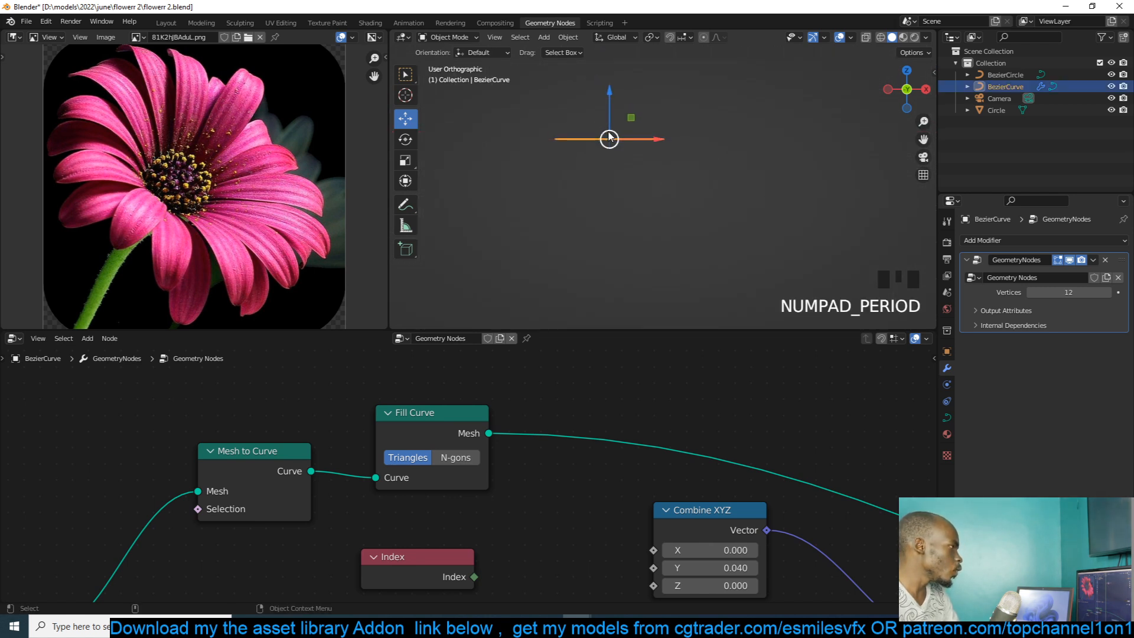
left_click(392, 183)
left_click(405, 205)
left_click_drag(562, 185, 718, 157)
key("ctrl+z")
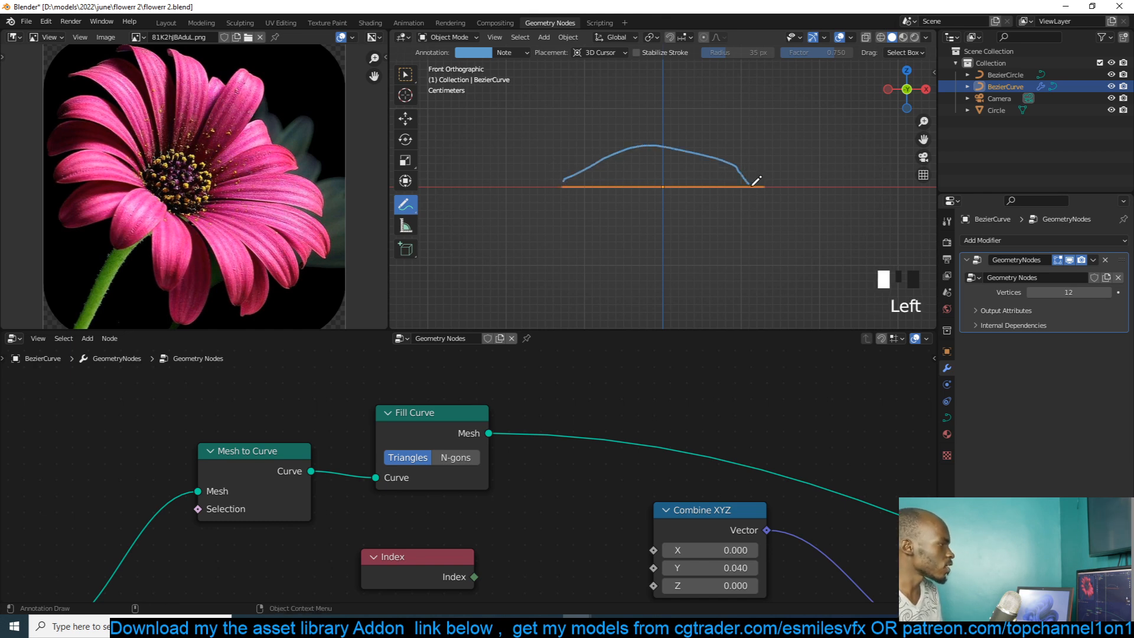
- Insert an Extrude Mesh node on the link after Fill Curve
key("grave")
middle_click_drag(752, 184, 767, 220)
scroll(533, 458, "down", 5)
middle_click_drag(580, 420, 545, 503)
scroll(545, 430, "up", 1)
key("shift+a")
left_click(530, 372)
type("ex")
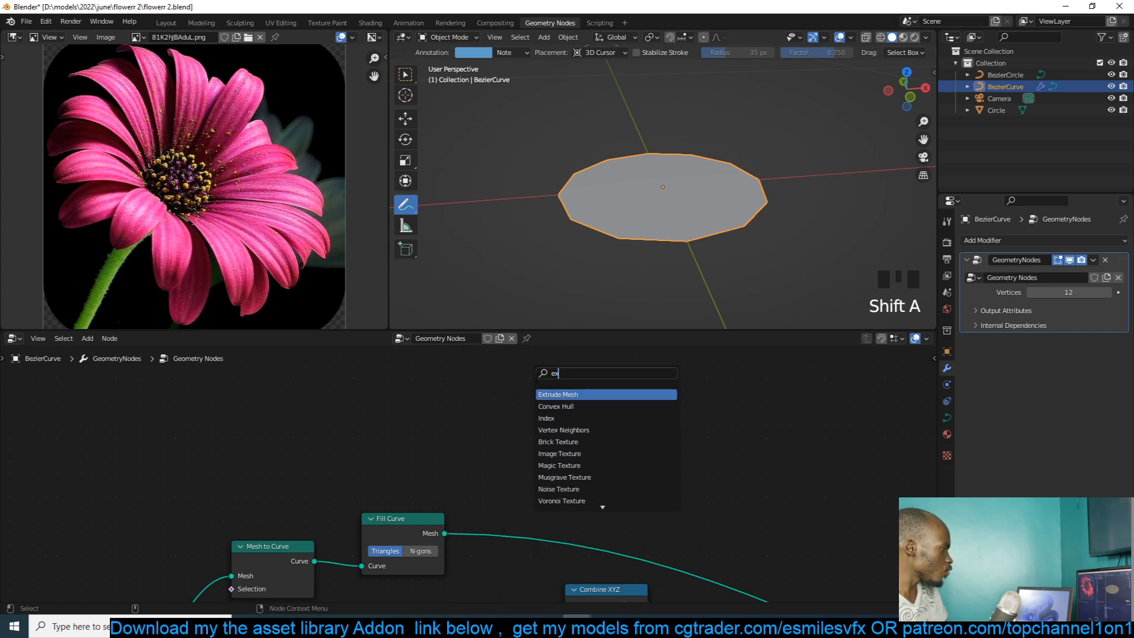
left_click(561, 395)
left_click(516, 469)
left_click_drag(516, 469, 523, 436)
- Set the Extrude Mesh offset scale to 0.060
scroll(666, 230, "down", 5)
scroll(667, 229, "down", 2)
left_click_drag(533, 530, 478, 530, "shift")
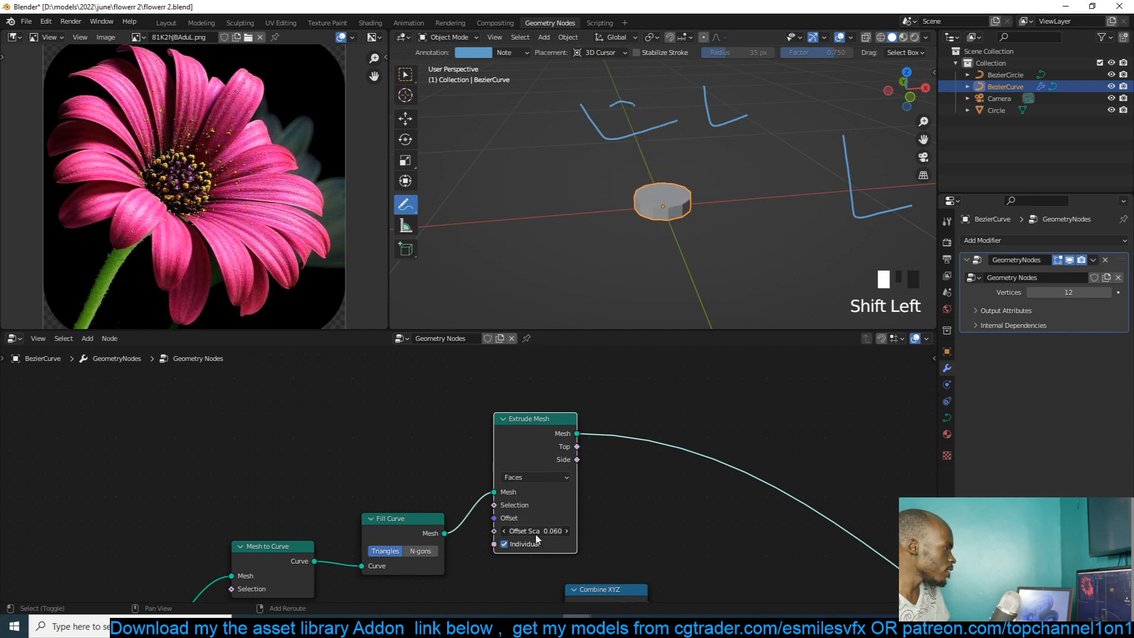
- Insert a Scale Elements node after Extrude Mesh and set its scale to 0.890
scroll(679, 248, "up", 2)
scroll(705, 471, "up", 2)
key("shift+a")
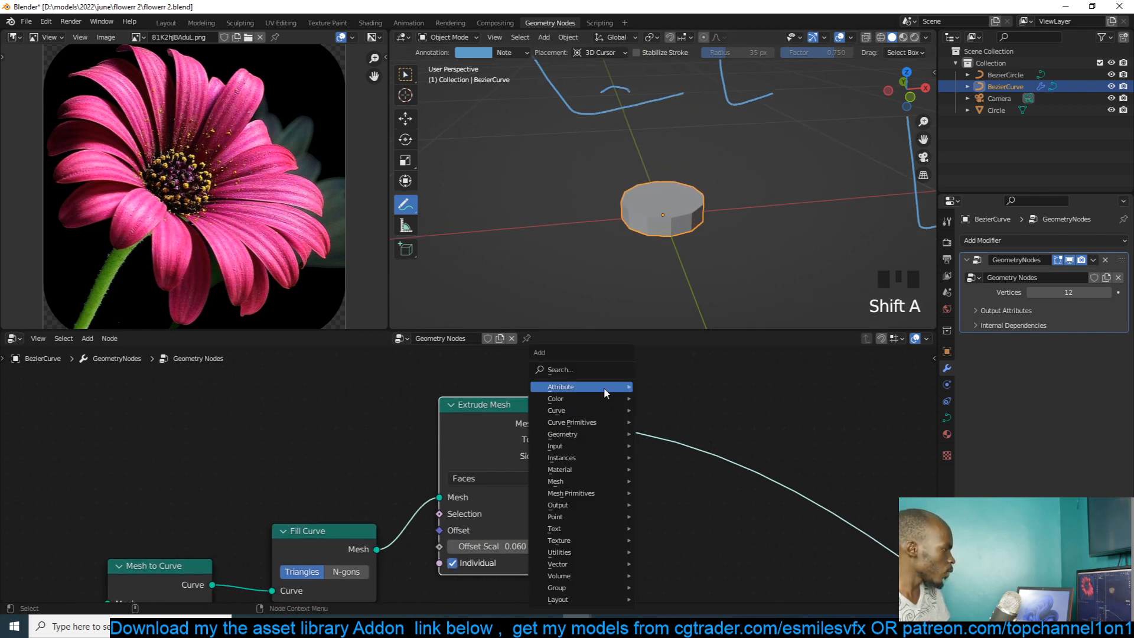
left_click(610, 368)
type("sc")
left_click(655, 402)
left_click(655, 410)
mouse_move(675, 486)
left_mouse_down("shift")
mouse_move(709, 485)
mouse_move(638, 486)
mouse_move(726, 485)
mouse_move(656, 486)
left_mouse_up("shift")
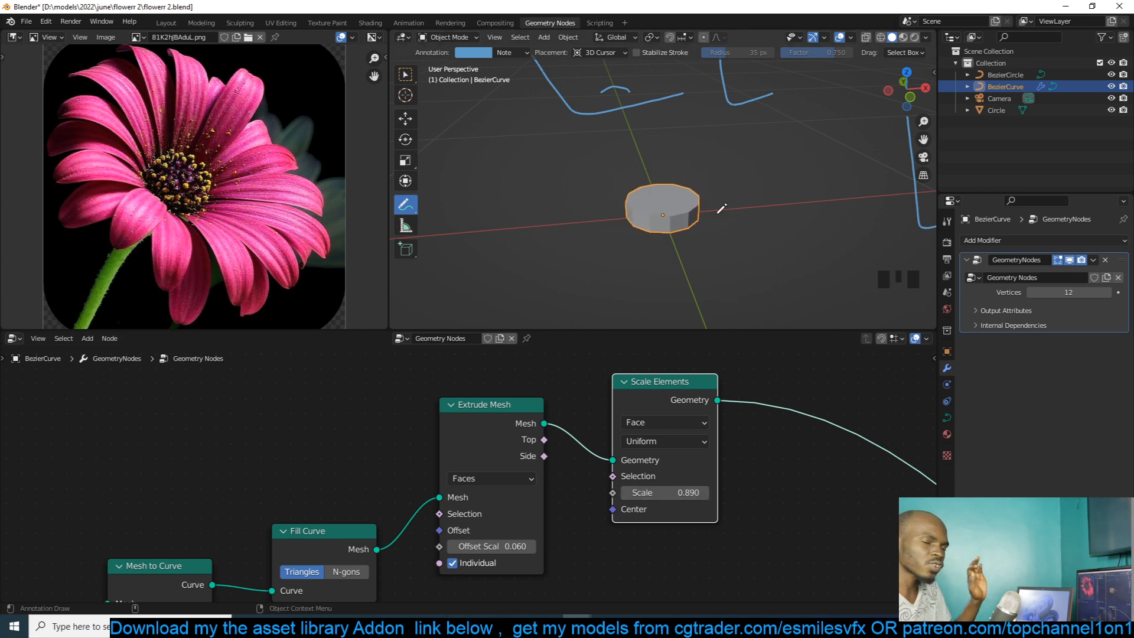
- Link Extrude Mesh's Top output to the Scale Elements selection and turn off Individual extrusion
left_click_drag(544, 439, 623, 484)
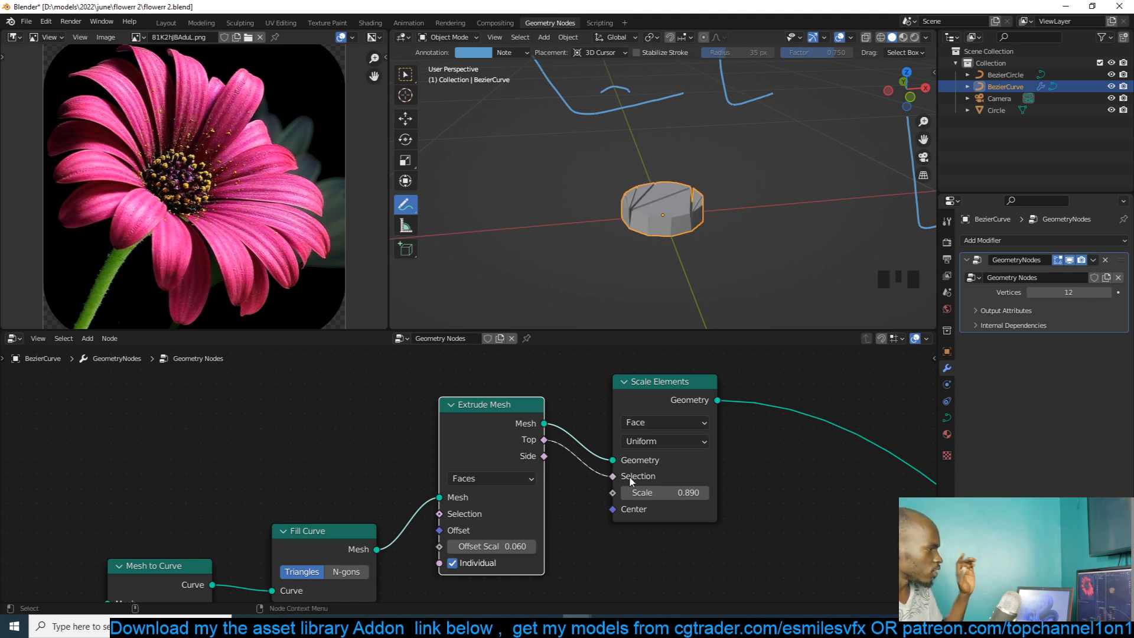
left_click(471, 567)
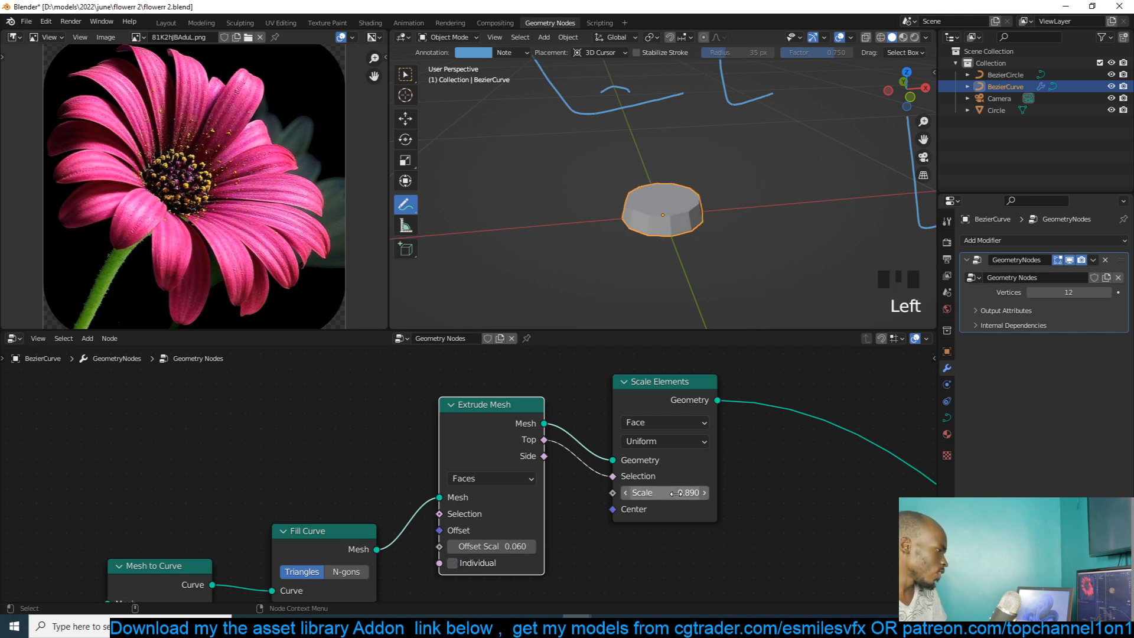
- Set the Scale Elements scale to 0.500 to taper the disc's extruded top
left_click(625, 493, "shift")
left_click_drag(664, 493, 642, 492, "shift")
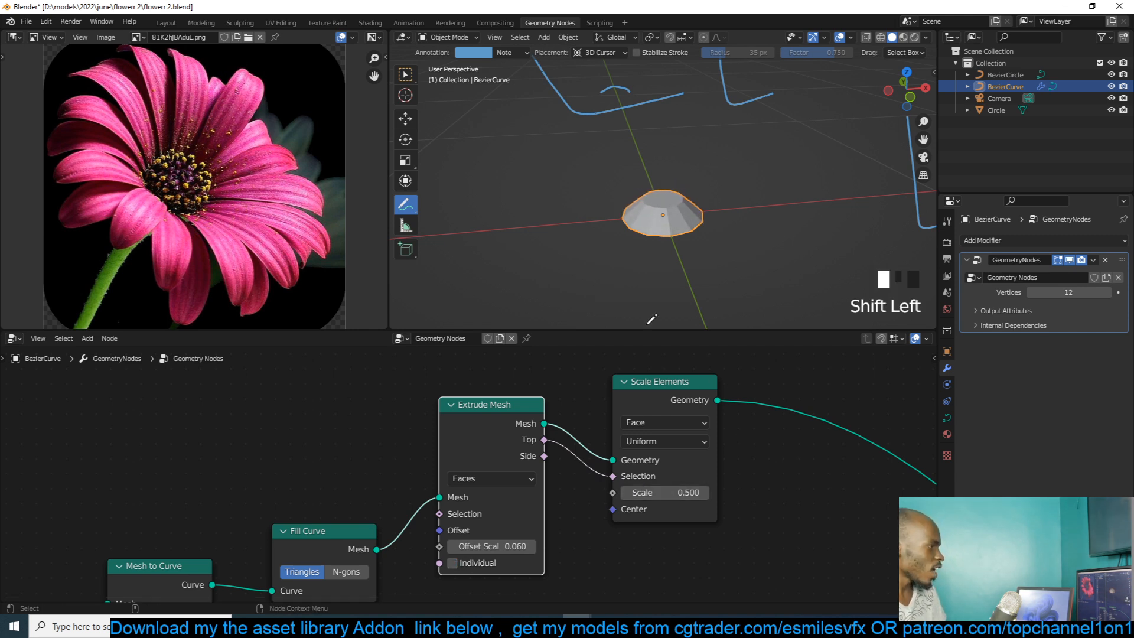
key("grave")
scroll(688, 199, "up", 1)
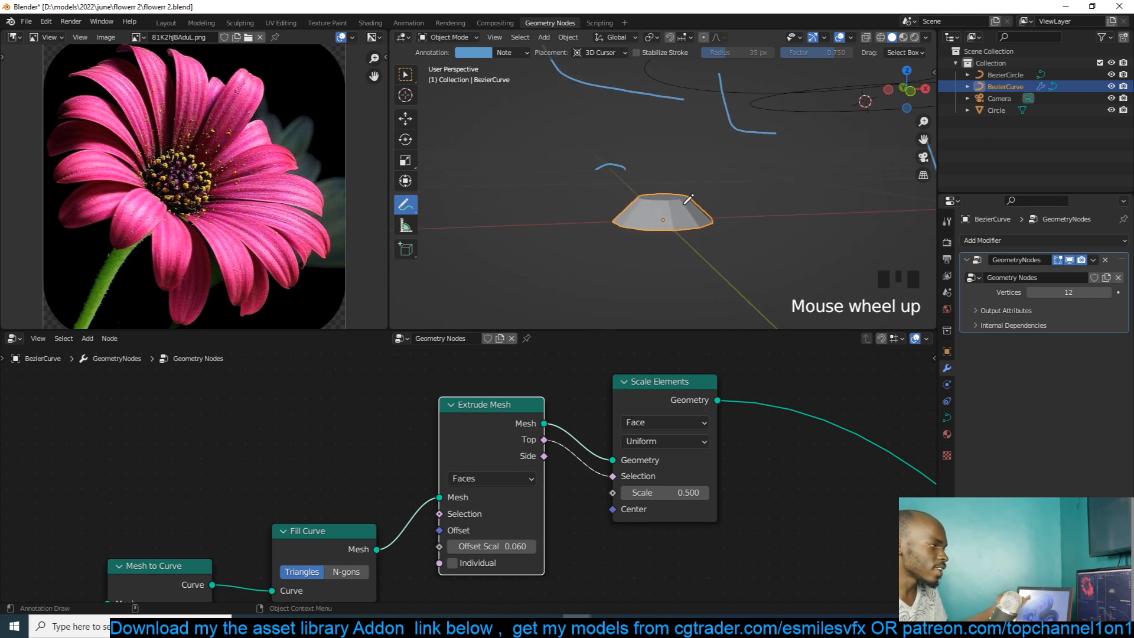
- Insert a Subdivision Surface node after the Scale Elements node to round off the flower's center
scroll(691, 207, "up", 1)
middle_click_drag(700, 210, 634, 221)
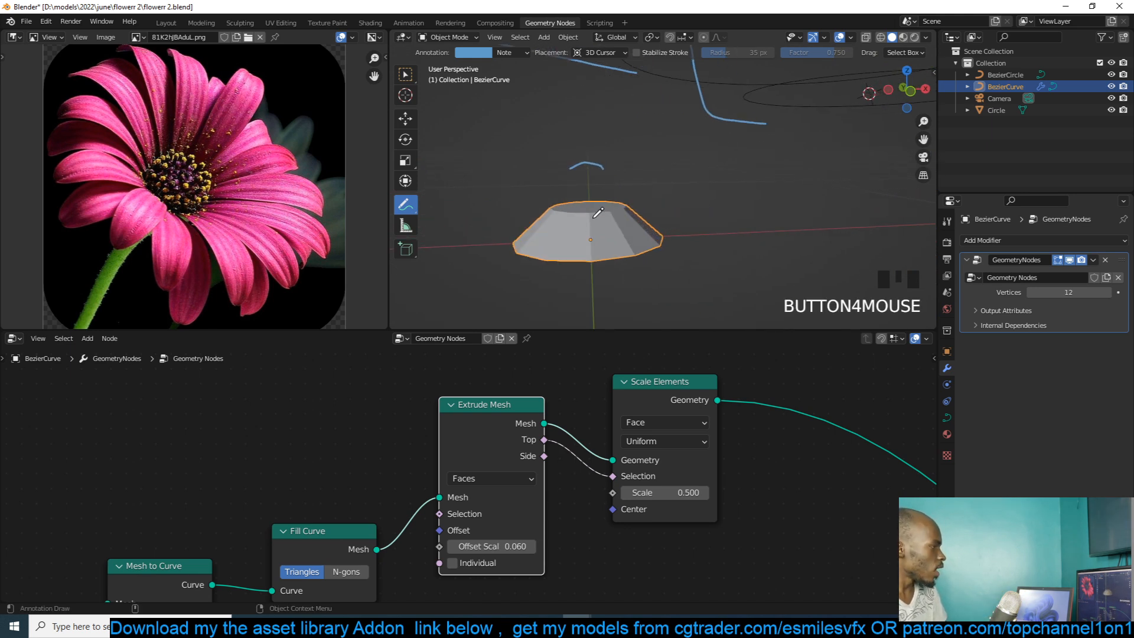
scroll(850, 440, "down", 2)
key("shift+a")
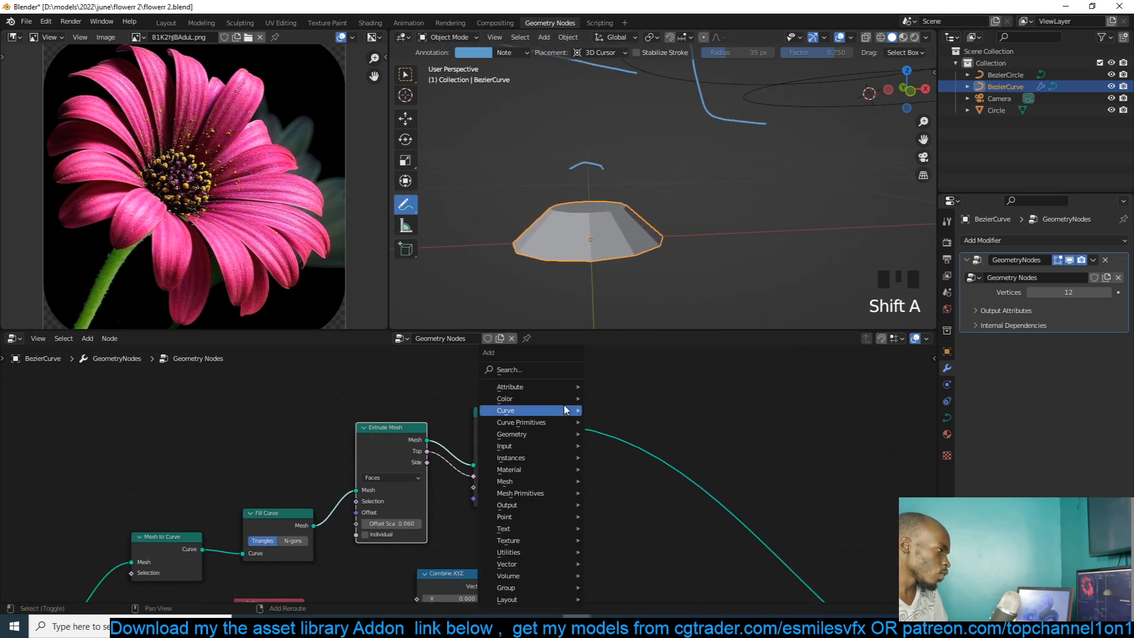
type("su")
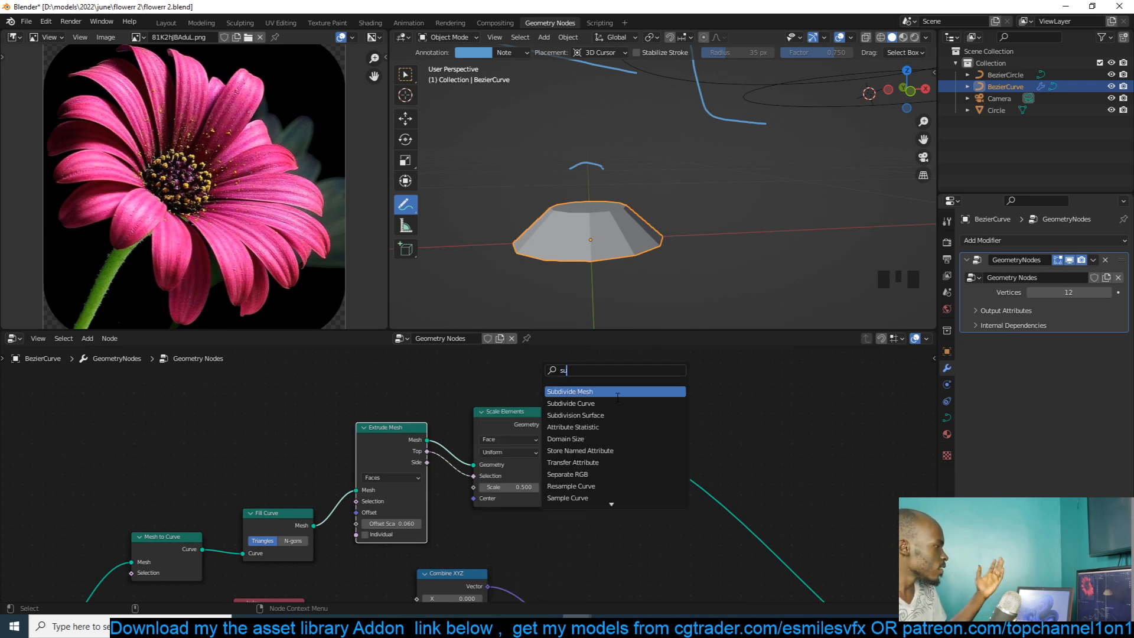
left_click(616, 415)
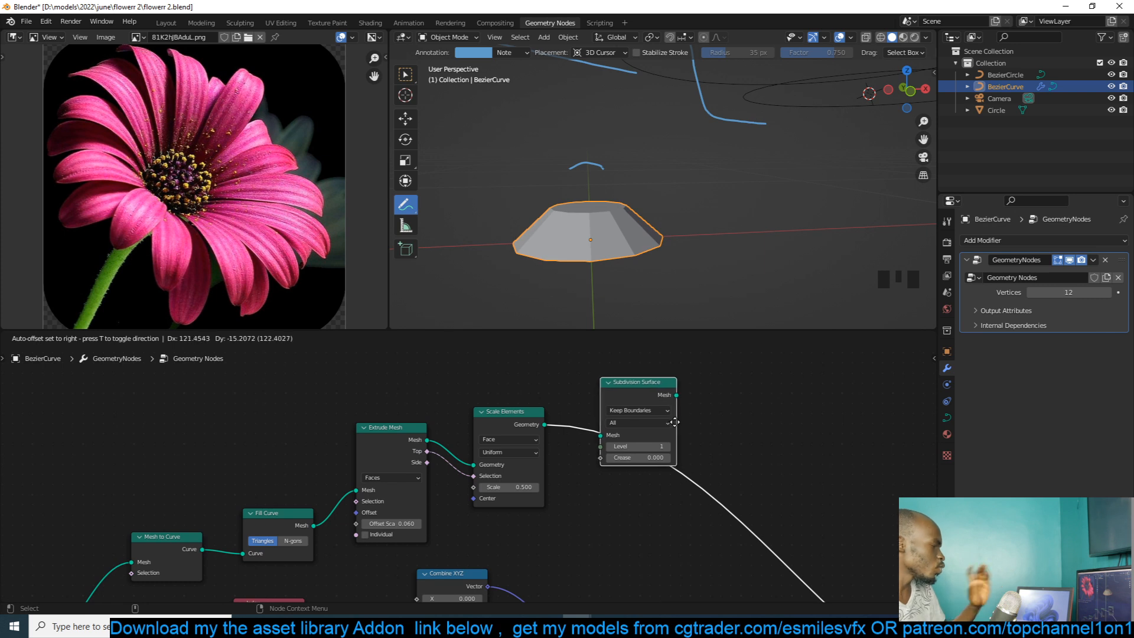
left_click(672, 423)
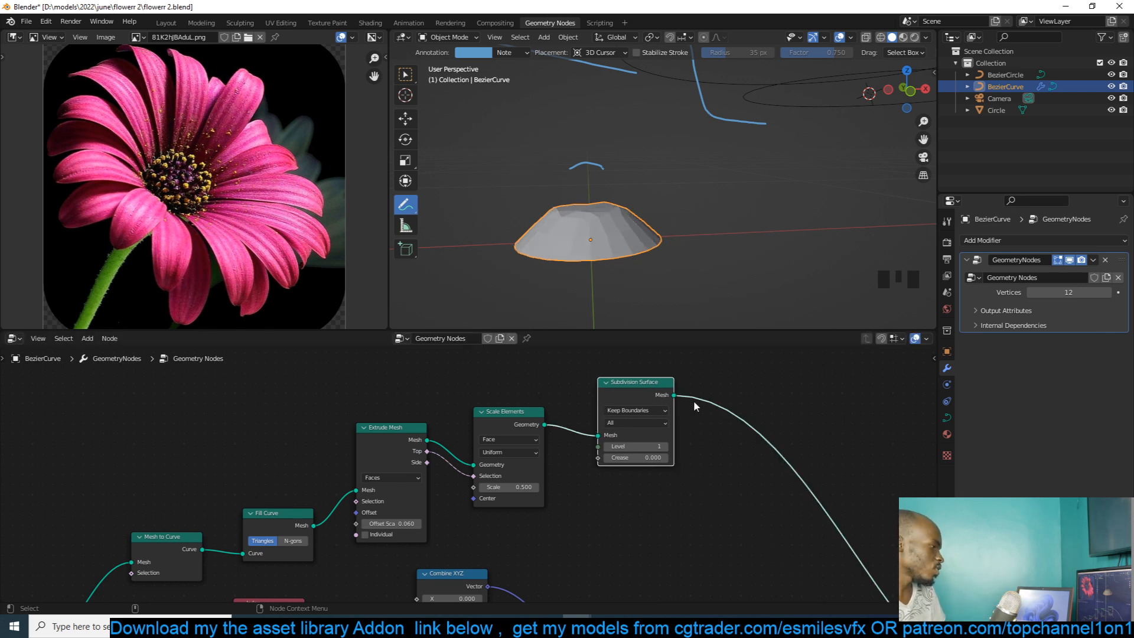
left_click_drag(636, 393, 659, 392)
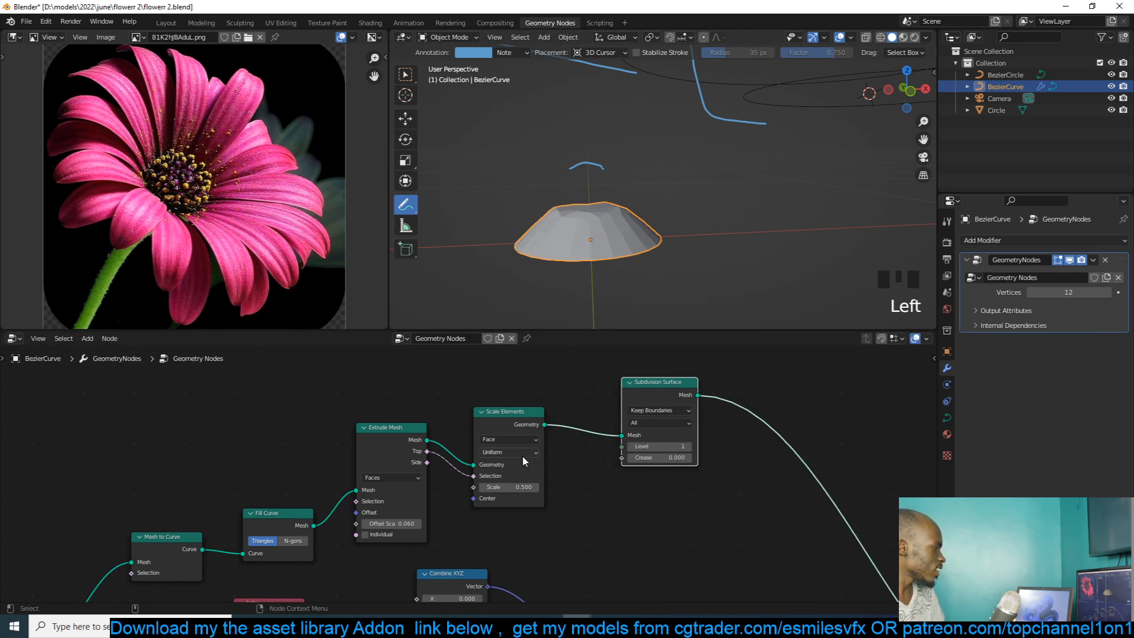
- Set the Scale Elements scale to 0.750 to widen the top of the flower's center
key("grave")
middle_click_drag(686, 261, 713, 259)
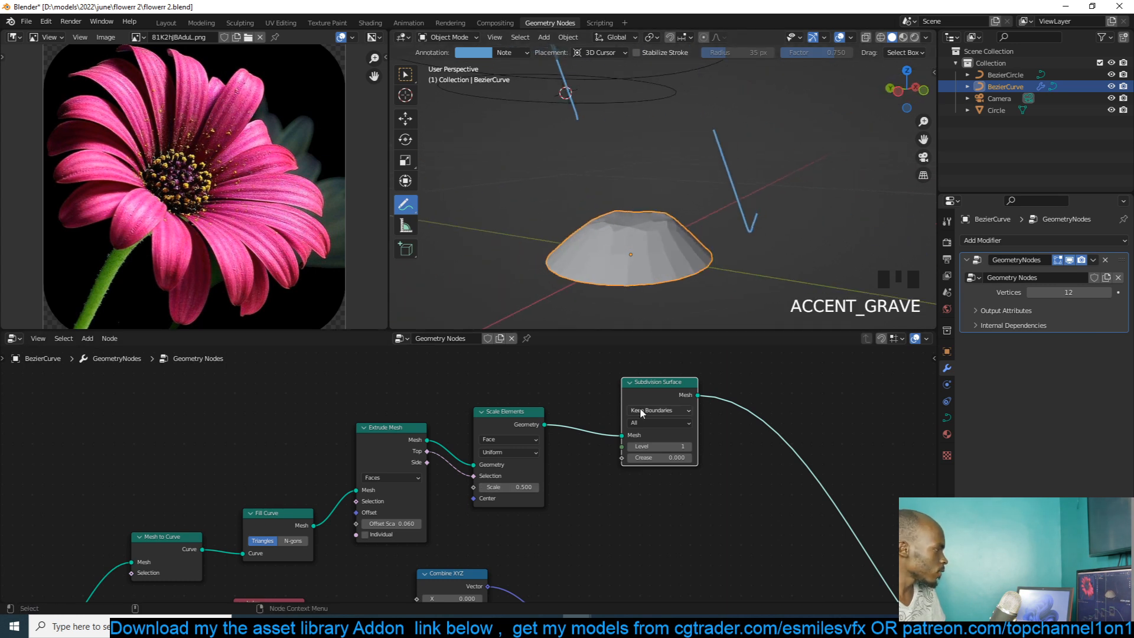
scroll(665, 463, "up", 3)
left_click(510, 487, "shift")
left_click_drag(509, 490, 537, 491, "shift")
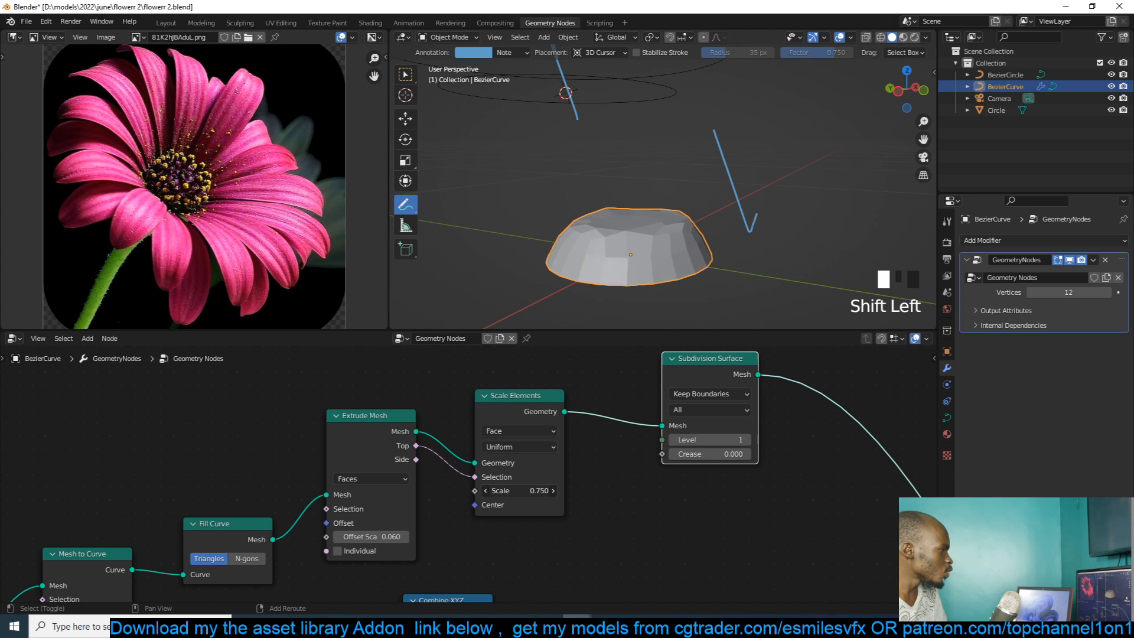
key("shift+grave")
scroll(779, 385, "down", 1)
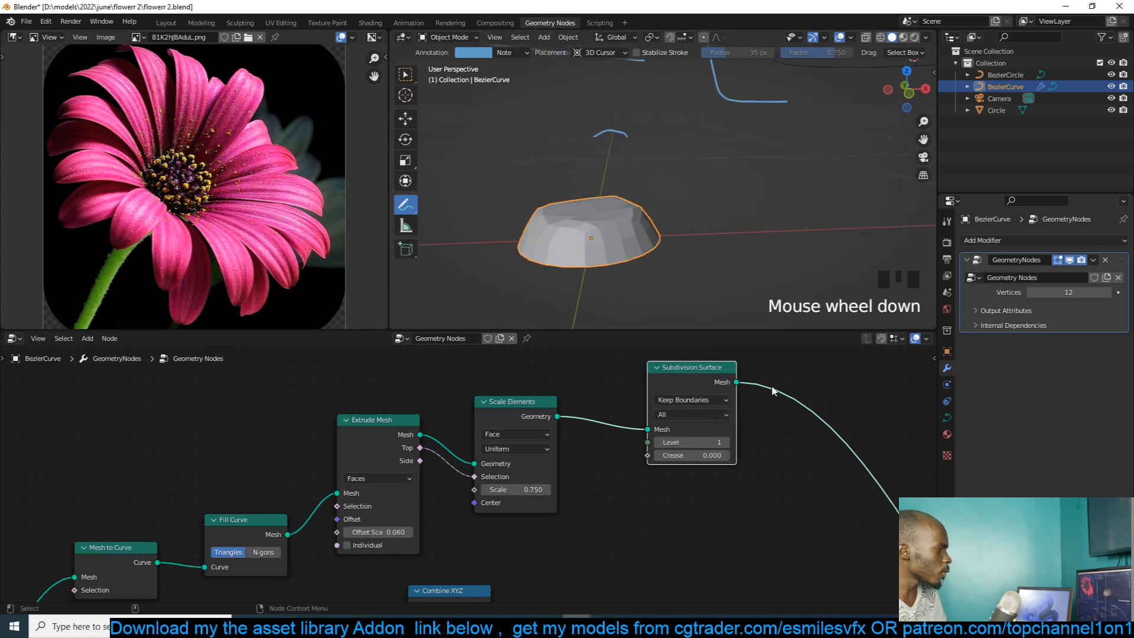
- Insert a Set Shade Smooth node after Subdivision Surface
left_click_drag(718, 384, 668, 399)
key("shift+a")
type("set s")
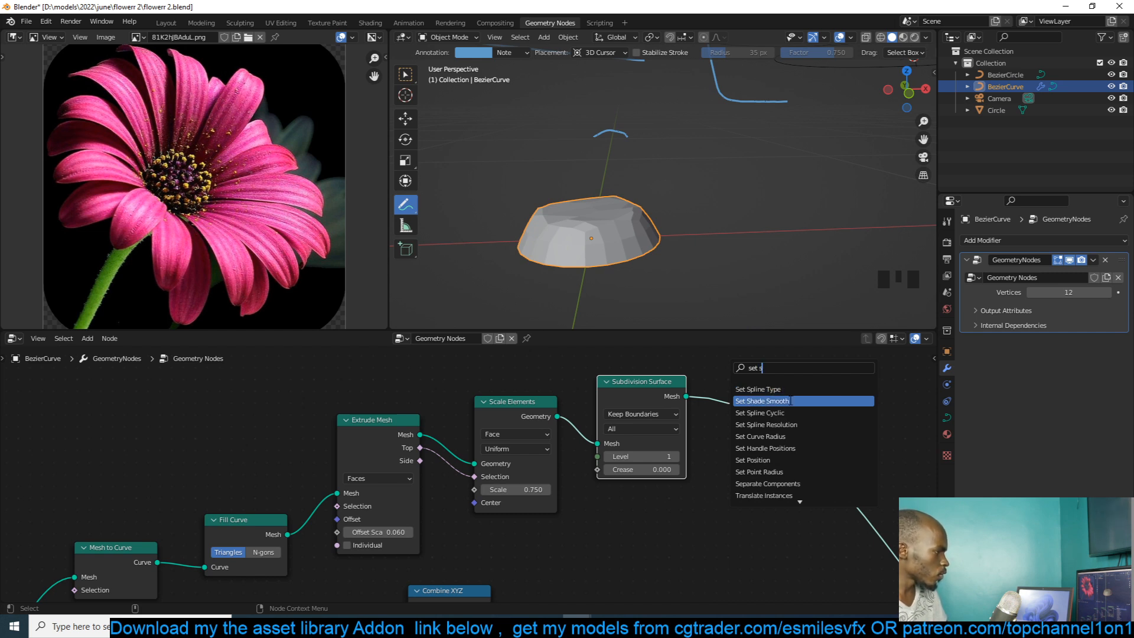
left_click(768, 398)
left_click(776, 425)
middle_click_drag(678, 253, 777, 240)
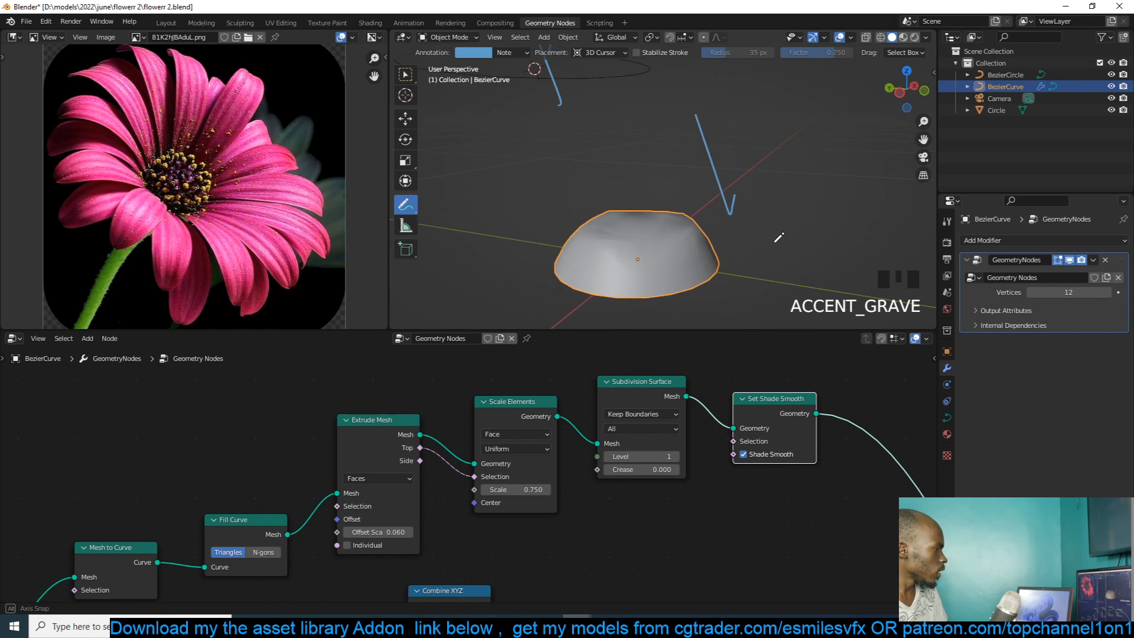
- Move the Group Output node away from the petal branch and insert a Join Geometry node before it
scroll(830, 495, "down", 11)
middle_click_drag(827, 494, 765, 448)
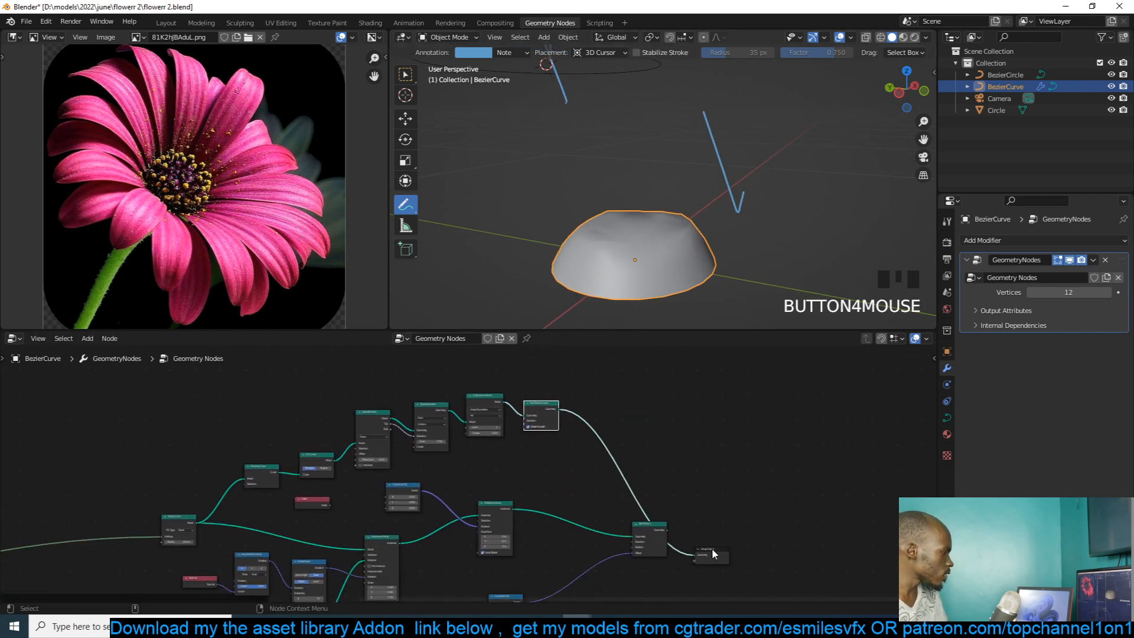
left_click_drag(712, 548, 791, 485)
key("shift+a")
left_click(685, 370)
type("jo")
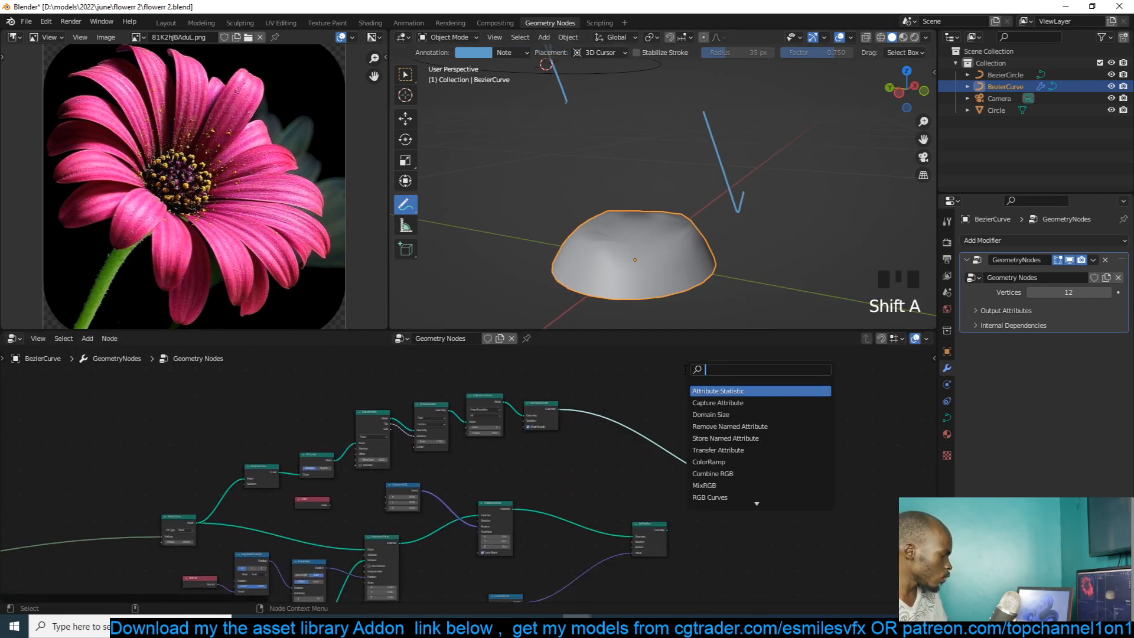
left_click(747, 402)
left_click(752, 498)
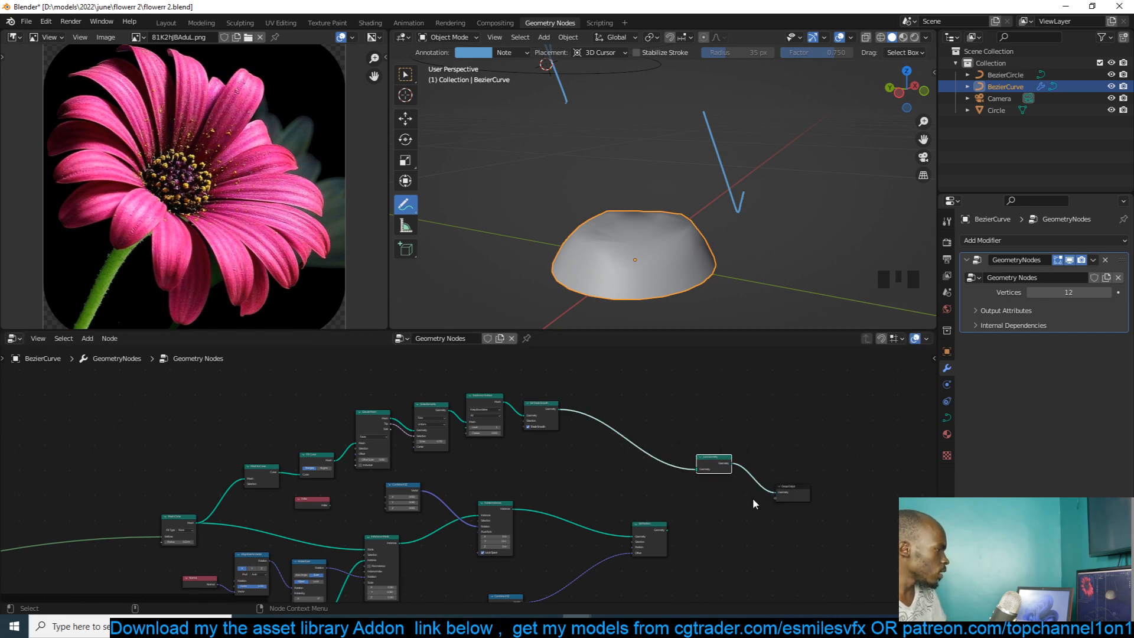
- Link the petals' Set Position output to Join Geometry to combine the petals with the center
scroll(707, 511, "up", 4)
left_click_drag(740, 551, 779, 470)
key("grave")
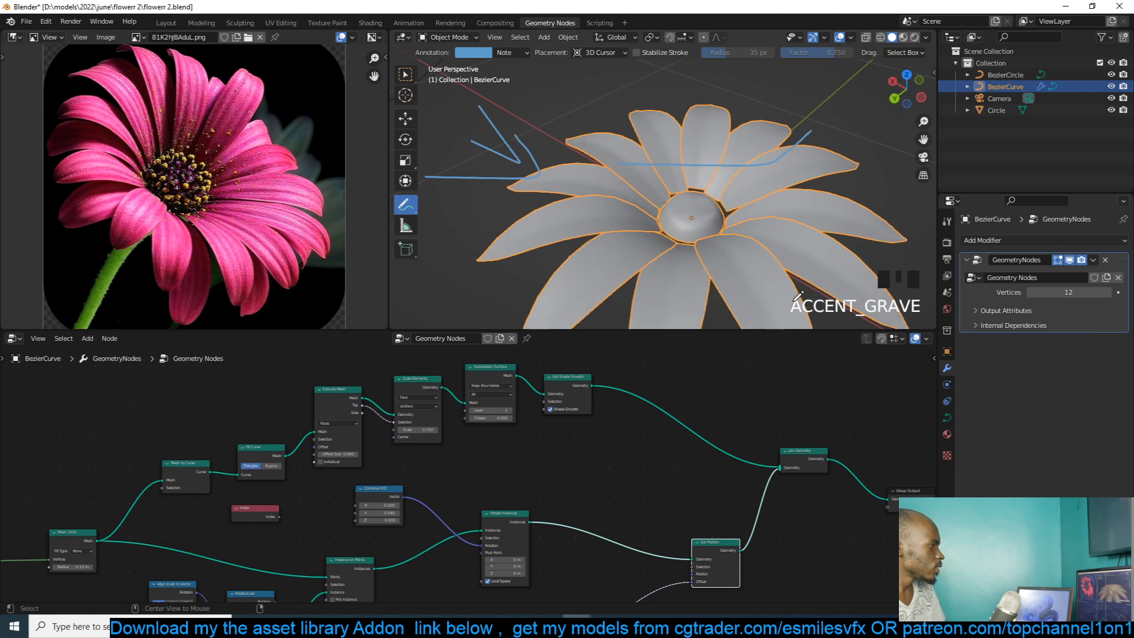
scroll(708, 247, "up", 3)
key("grave")
middle_click_drag(708, 247, 778, 223)
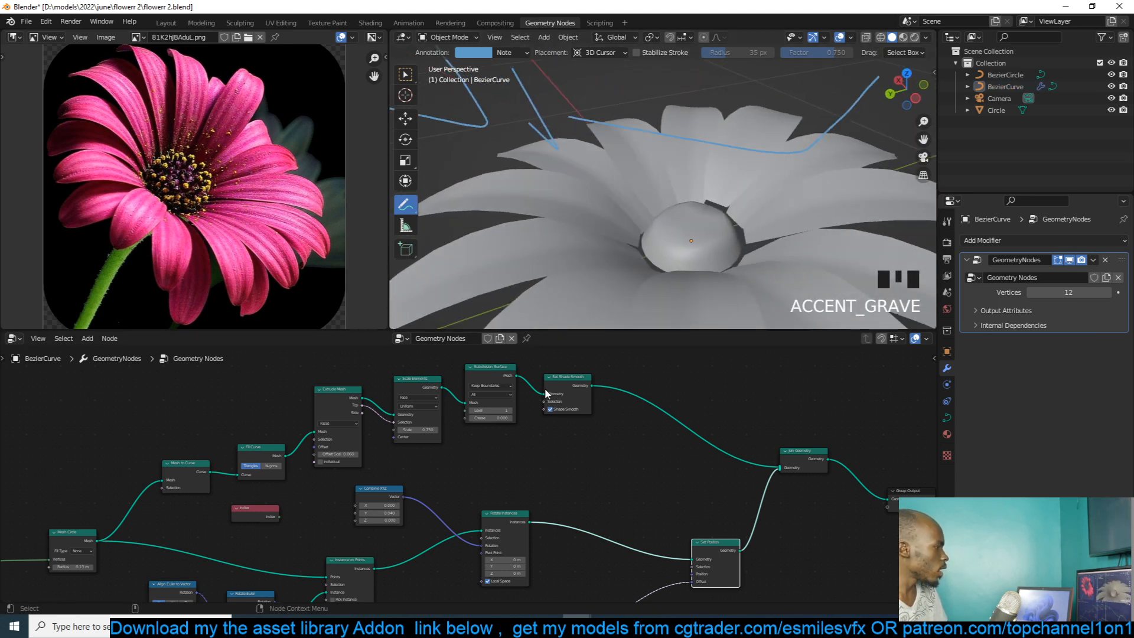
- Duplicate the Scale Elements node and insert the copy after the center's Set Shade Smooth node
middle_click_drag(547, 395, 703, 393)
scroll(678, 402, "up", 2)
key("grave")
middle_click_drag(723, 228, 752, 216)
key("grave")
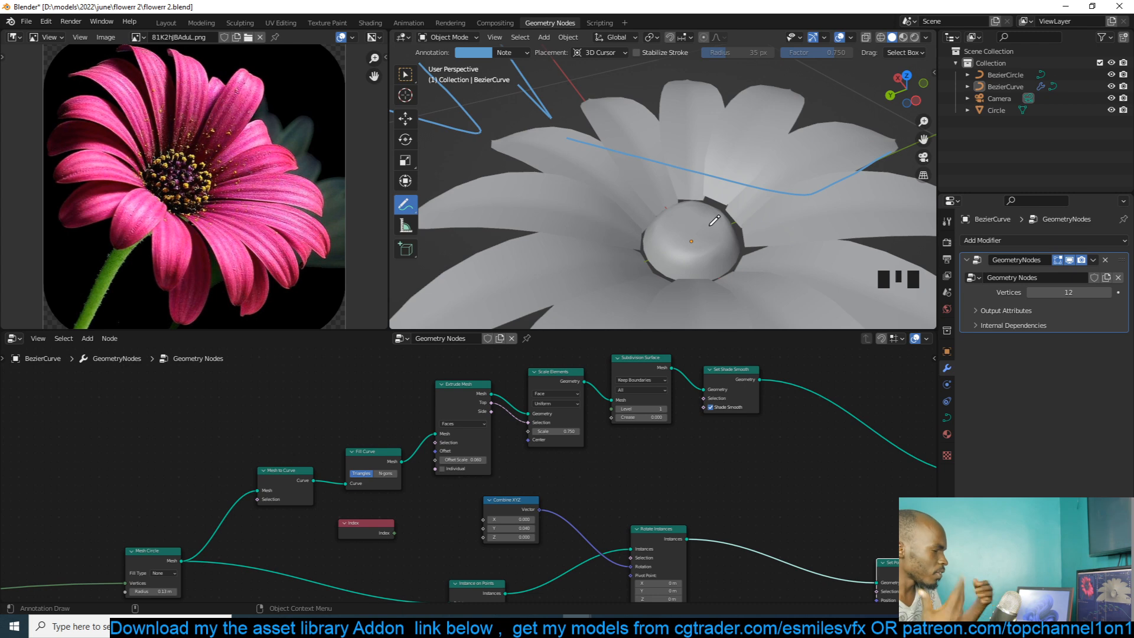
middle_click_drag(839, 366, 734, 412)
key("shift+a")
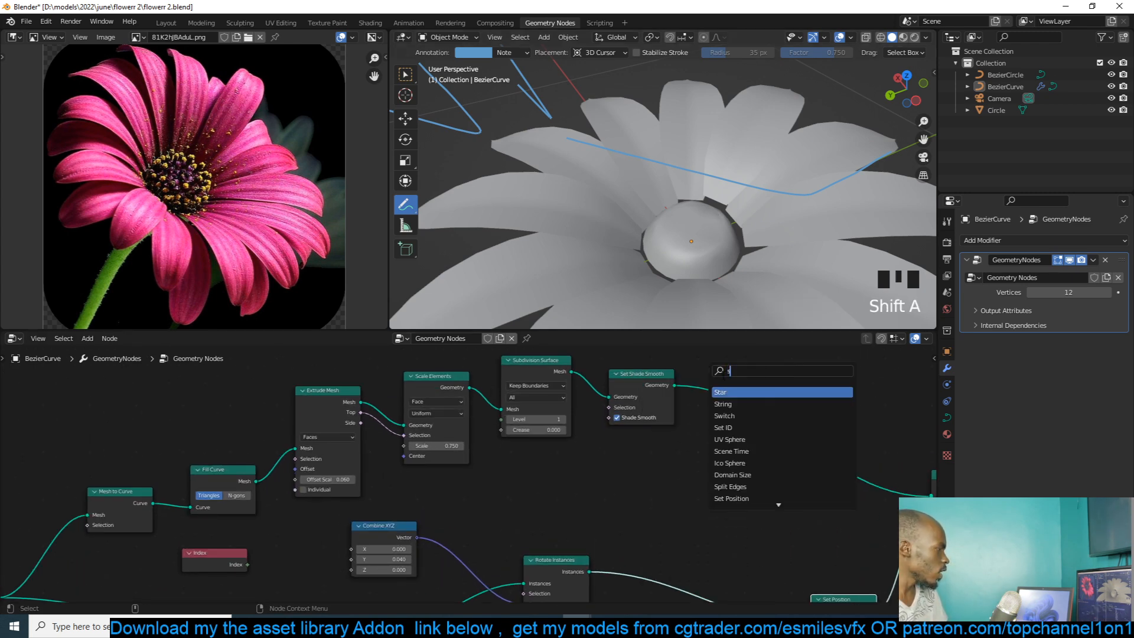
left_click(432, 384)
key("shift+d")
left_click(749, 405)
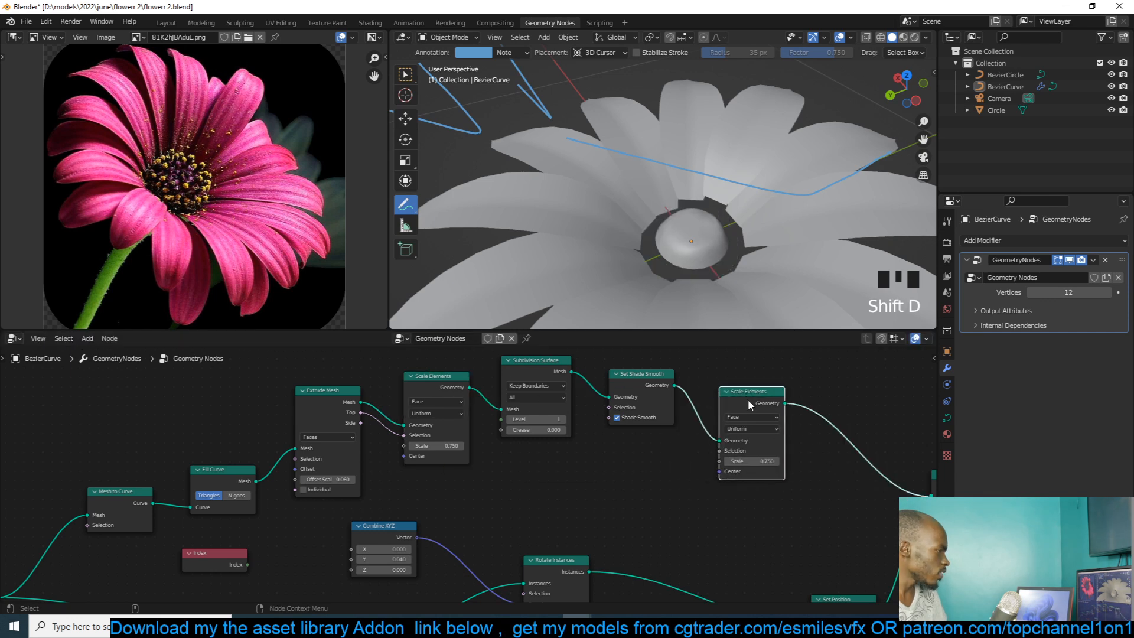
- Set the duplicated Scale Elements node's scale to 1.280 so the center reaches the petals
left_click_drag(758, 460, 803, 460)
middle_click_drag(792, 281, 749, 248)
scroll(748, 236, "down", 3)
key("grave")
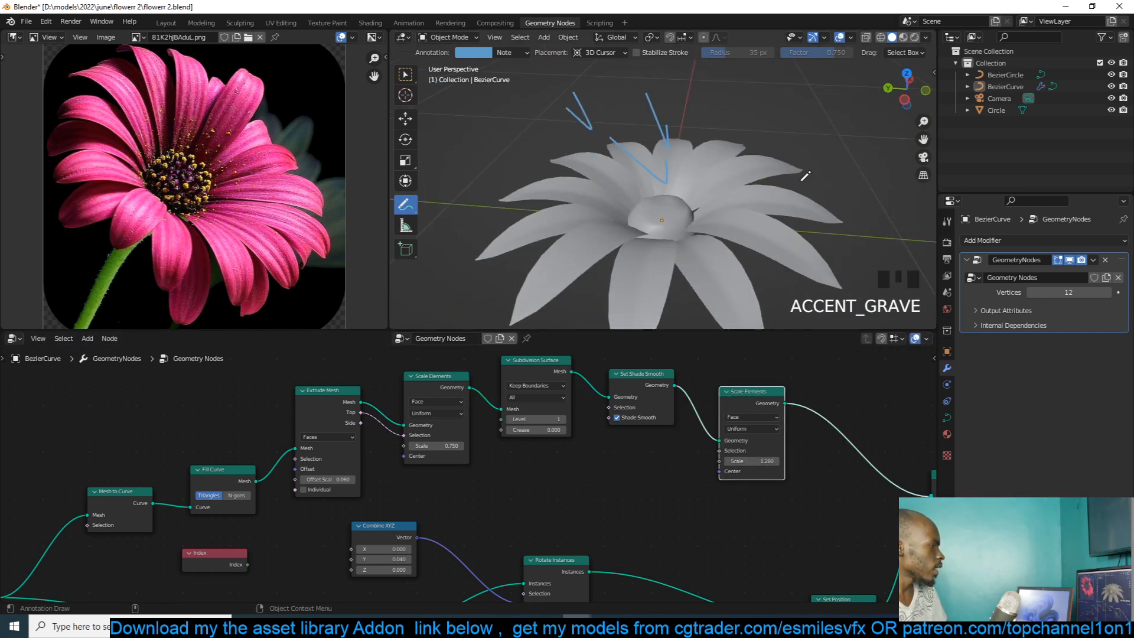
- Switch the viewport to Material Preview shading and save the file
left_click(903, 33)
left_click(905, 41)
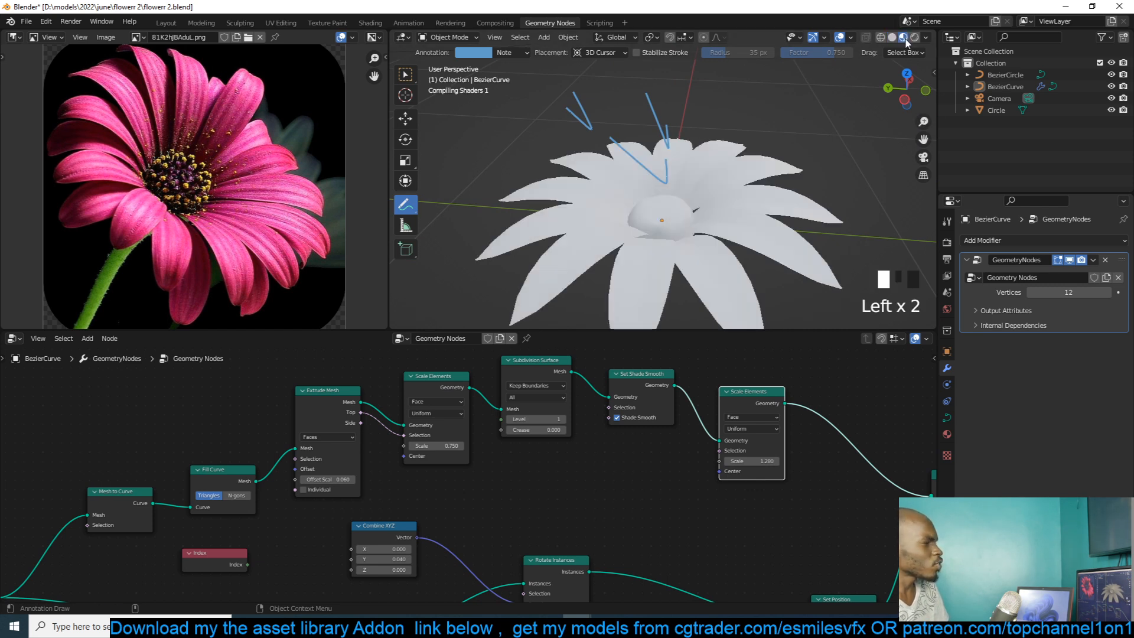
left_click(907, 41)
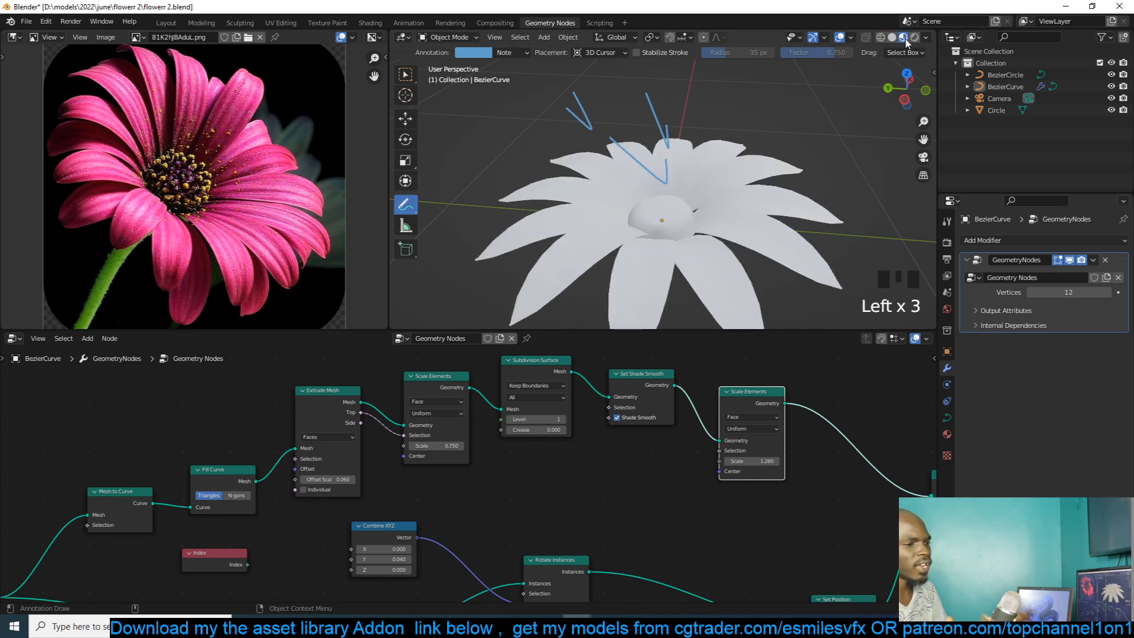
left_click(752, 217)
key("ctrl+s")
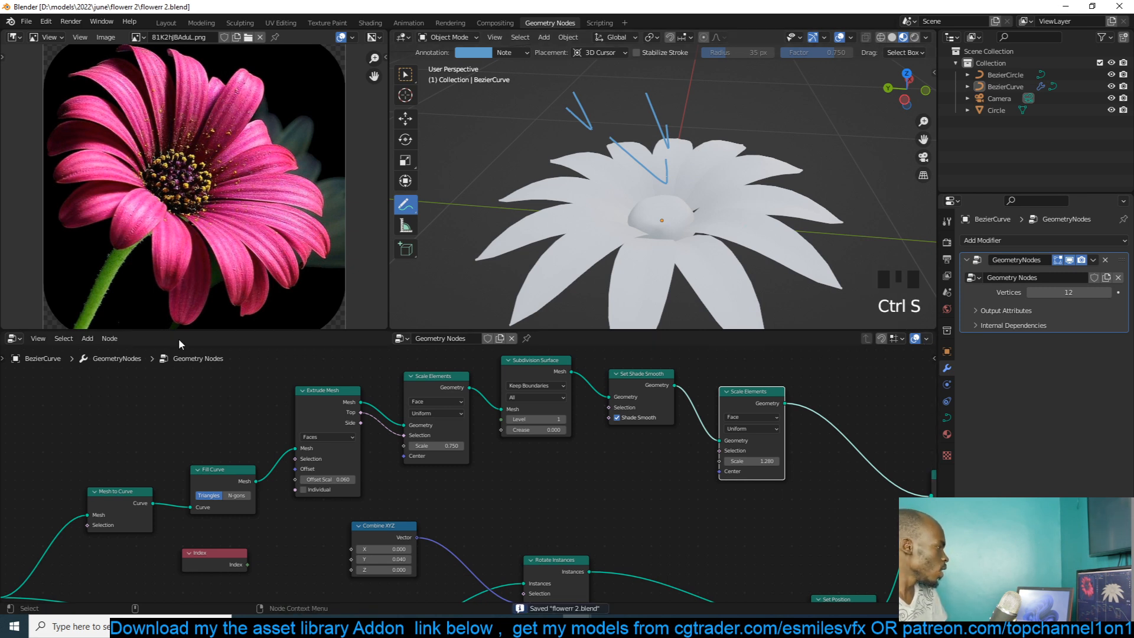
- Split the node editor in two and turn the new area into a Shader Editor
left_click_drag(931, 333, 552, 342)
left_click(548, 339)
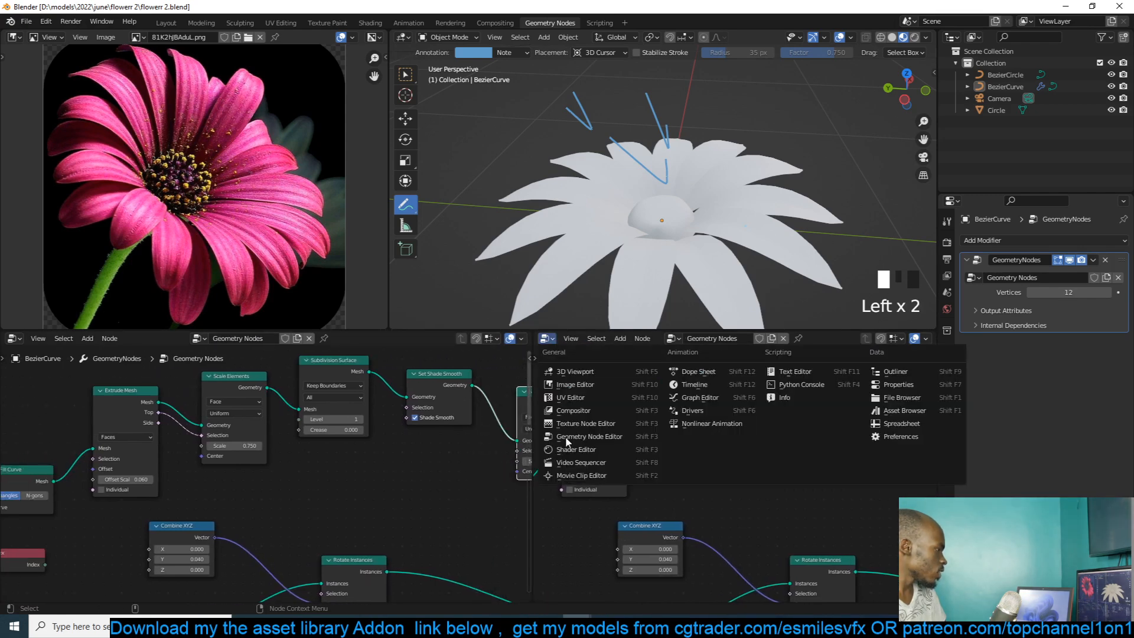
left_click(567, 451)
left_click_drag(530, 427, 496, 429)
middle_click_drag(435, 434, 376, 523)
- Add a material slot to BezierCurve and create a new material named petal in it
left_click(946, 435)
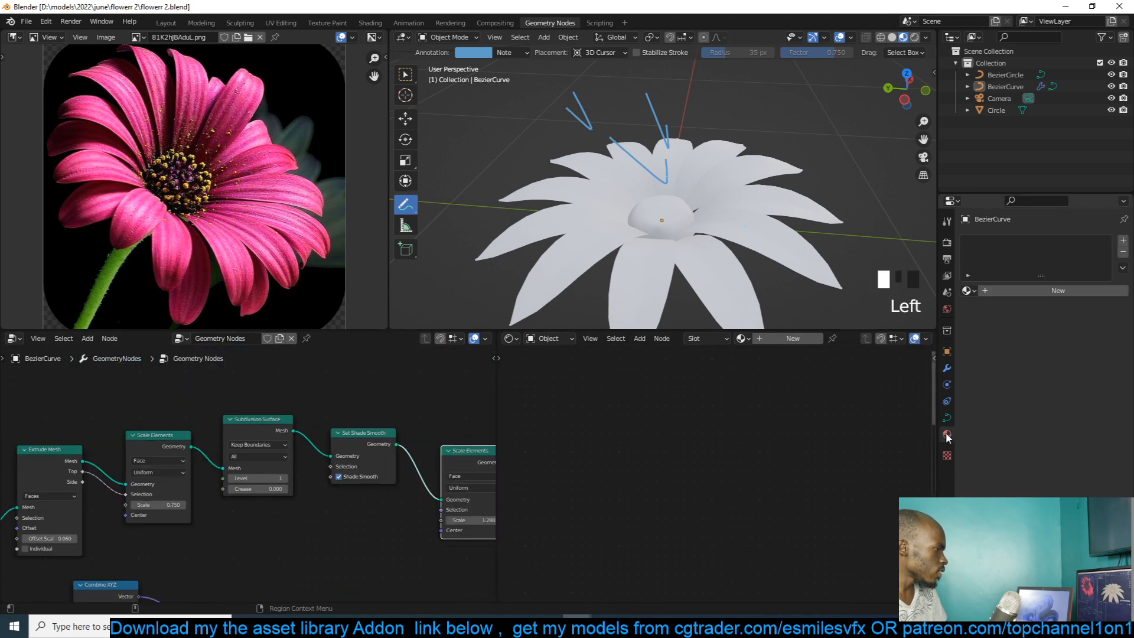
left_click(1124, 242)
left_click(1073, 289)
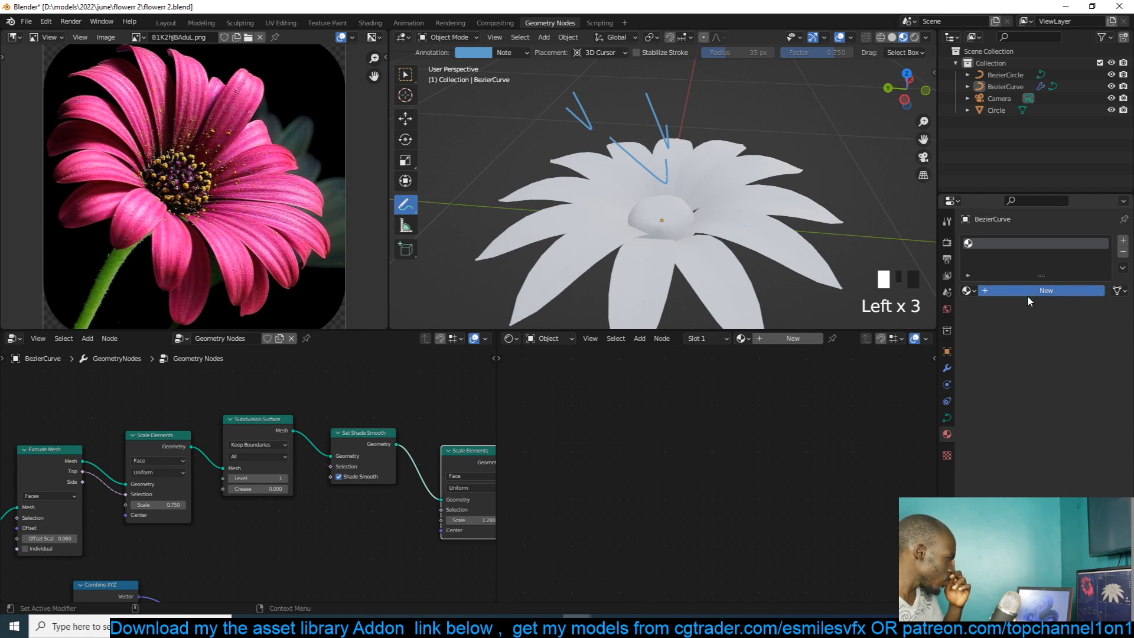
scroll(1056, 311, "up", 2)
double_click(1051, 291)
type("P")
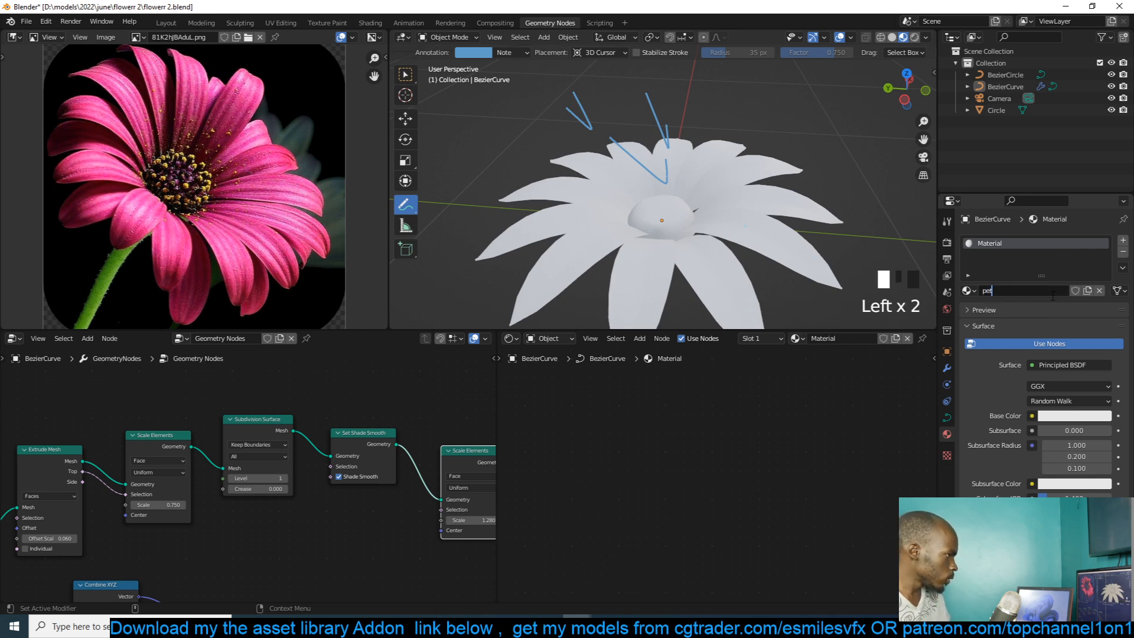
type("etal")
key("Return")
- Move the Noise Texture, Subtract and Multiply nodes away from the petal's Set Shade Smooth node to free space
scroll(193, 505, "down", 10)
middle_click_drag(193, 515, 133, 473)
scroll(133, 477, "down", 1)
middle_click_drag(142, 515, 228, 470)
scroll(221, 479, "up", 5)
middle_click_drag(154, 496, 204, 474)
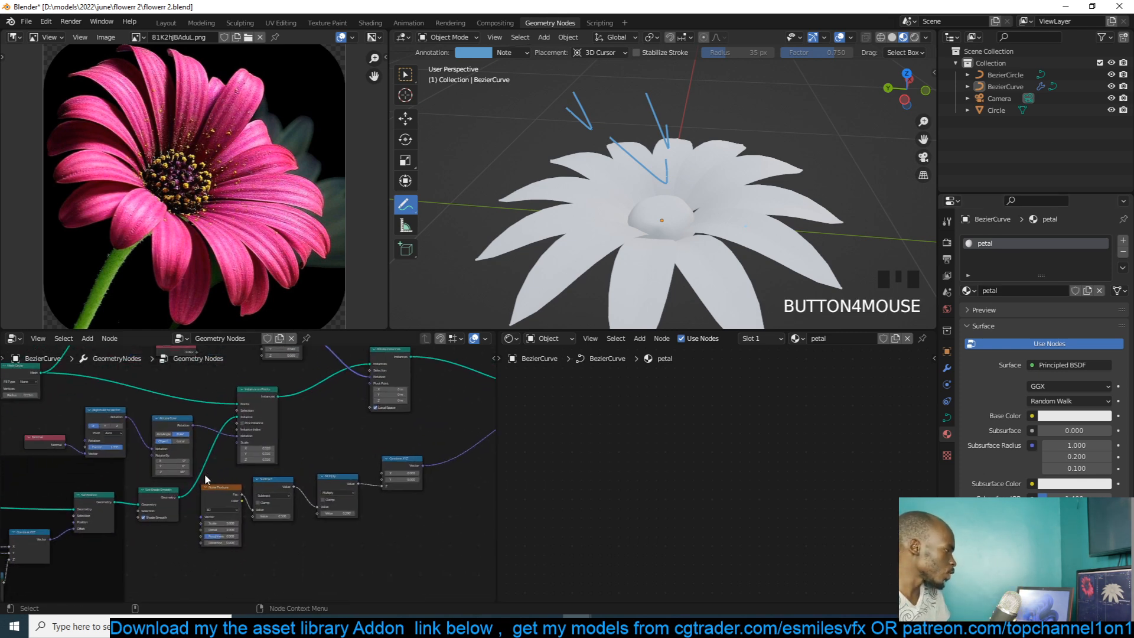
scroll(204, 474, "up", 3)
scroll(202, 494, "down", 3)
left_click_drag(211, 582, 490, 486)
left_click(329, 430)
scroll(216, 449, "up", 4)
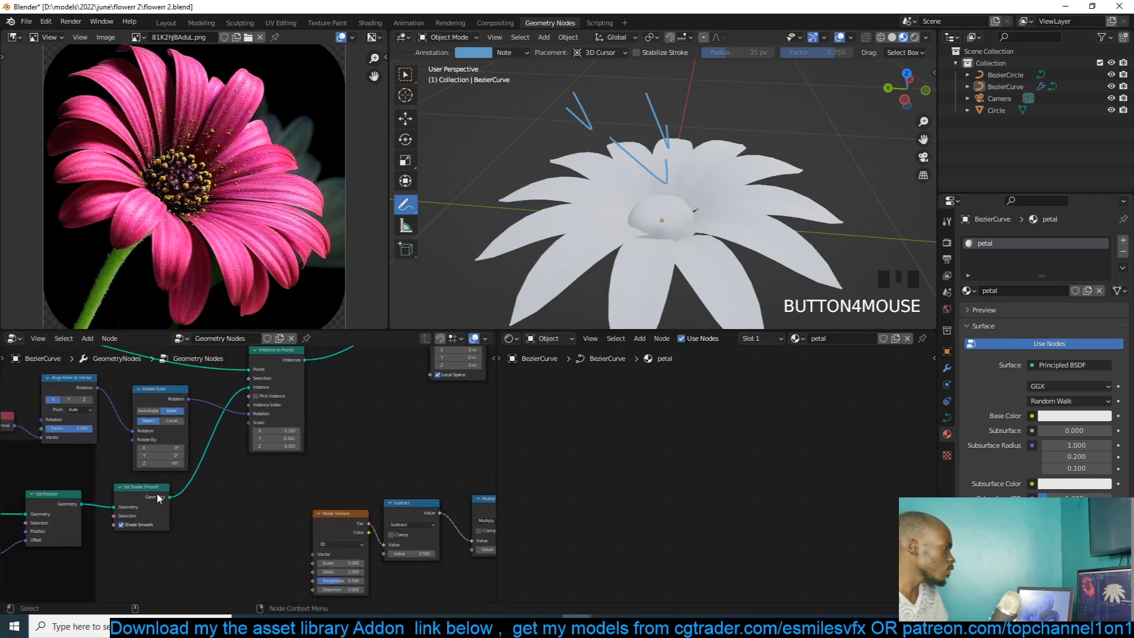
- Insert a Set Material node between the petal's Set Shade Smooth and Instance on Points, and assign the petal material
key("shift+a")
type("set")
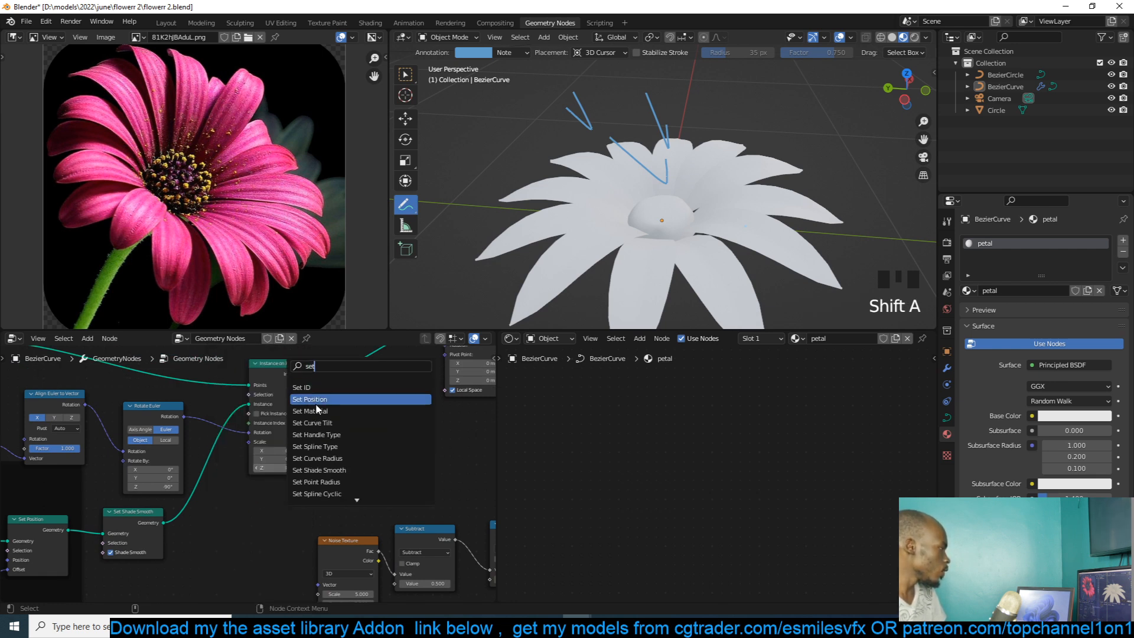
left_click(317, 410)
left_click(228, 531)
left_click(228, 540)
left_click(222, 452)
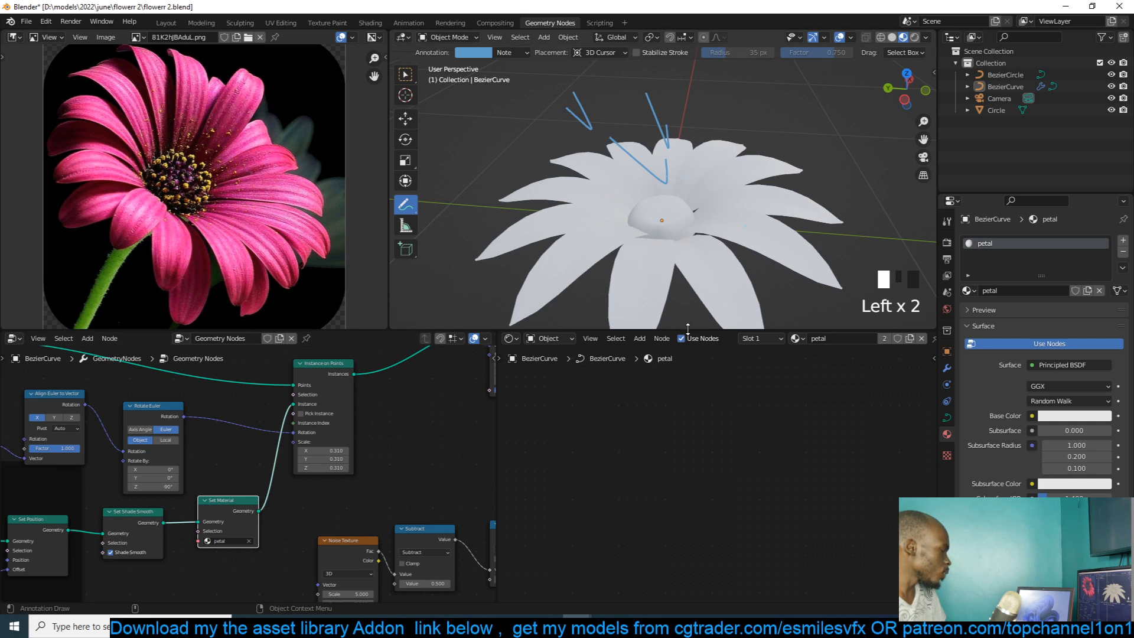
- Set the petal material's Base Color to pink with hue 0.882, saturation 0.994 and value 0.800
key("KP_Decimal")
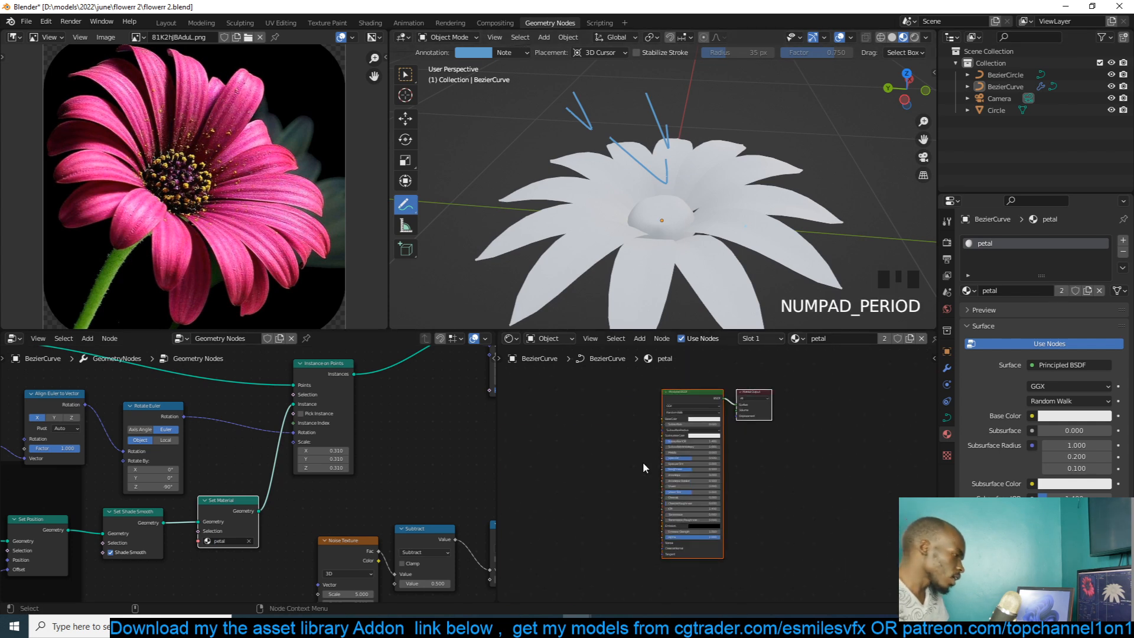
scroll(762, 455, "up", 4)
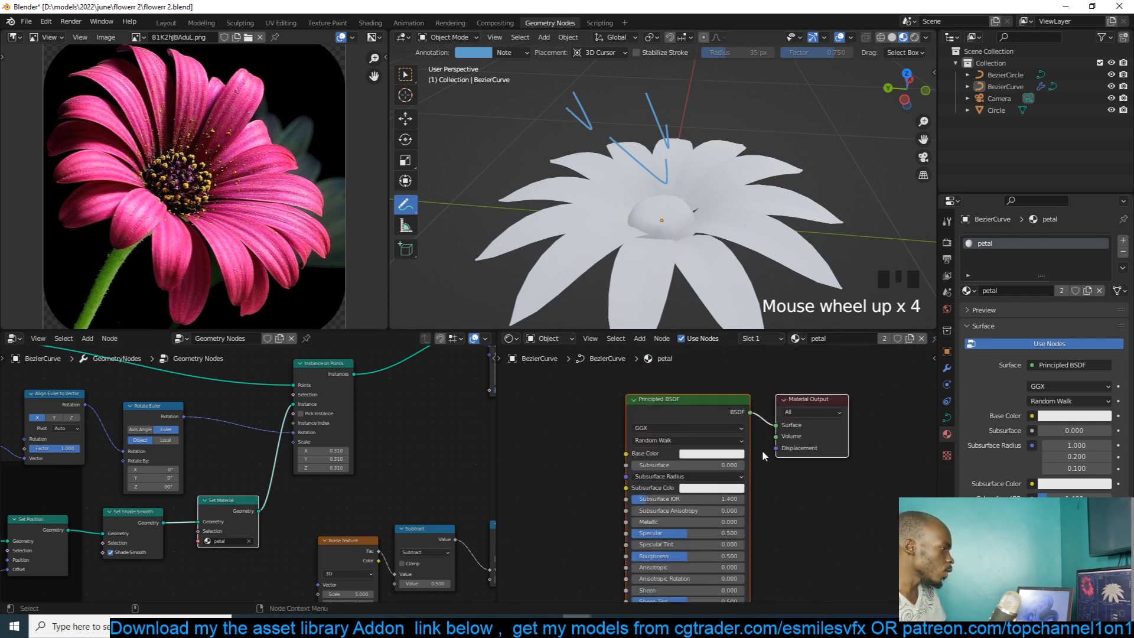
left_click(727, 454)
left_click(708, 378)
mouse_move(749, 354)
left_mouse_down()
mouse_move(696, 321)
mouse_move(687, 351)
mouse_move(750, 366)
left_mouse_up()
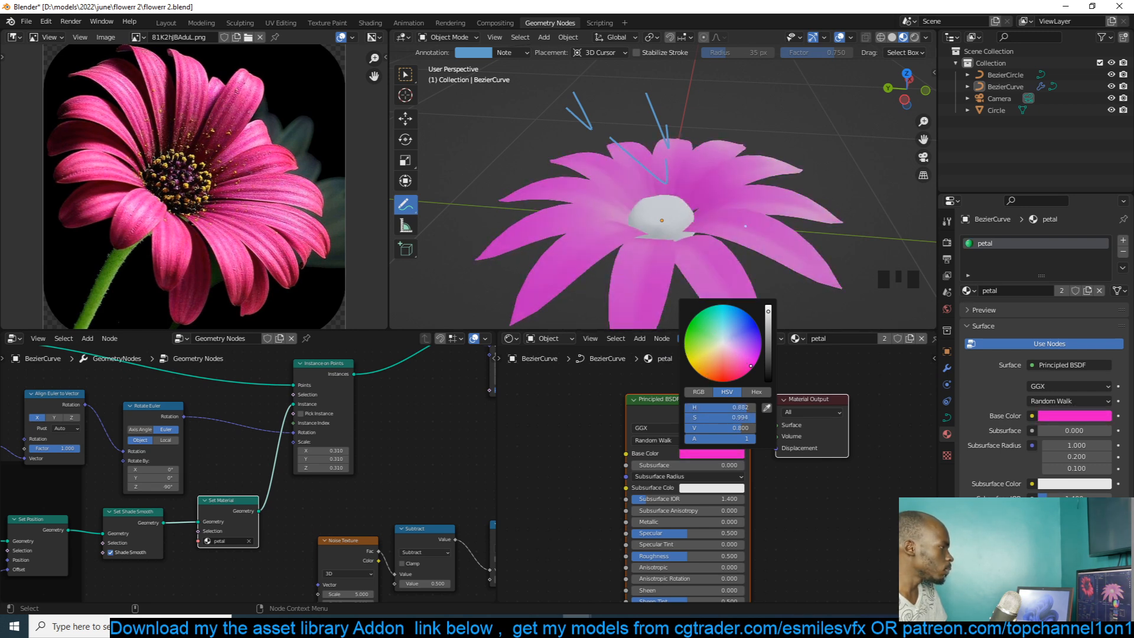
middle_click_drag(628, 419, 727, 431)
left_click(642, 423)
scroll(664, 213, "down", 2)
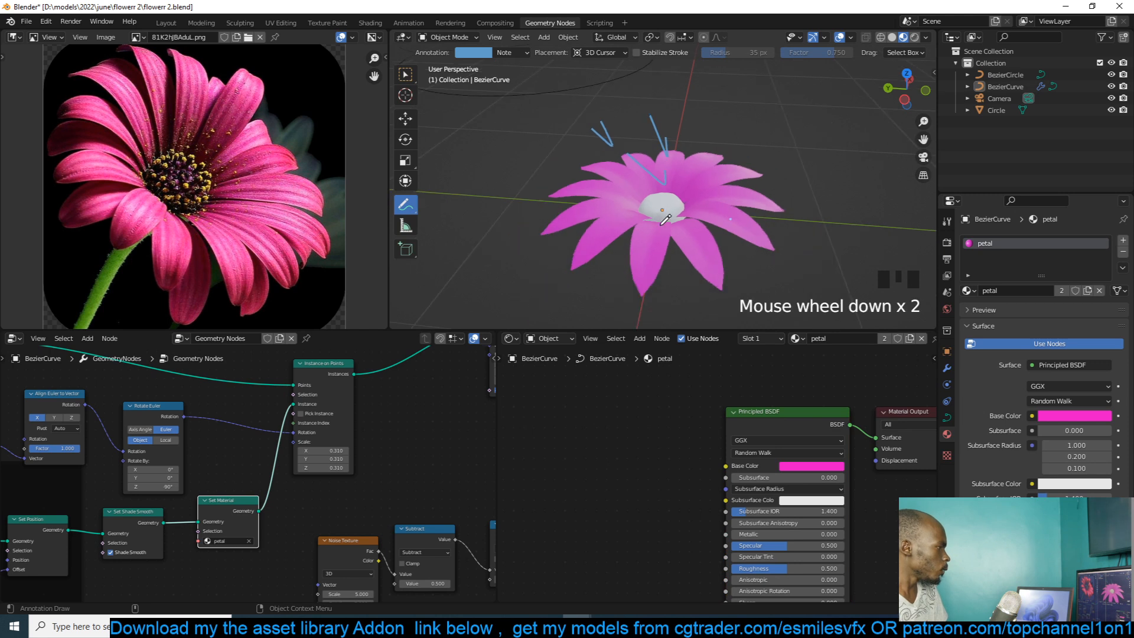
- Add a Texture Coordinate node to the petal material in the free space beside the Principled BSDF
middle_click_drag(664, 212, 719, 205, "shift")
scroll(674, 419, "down", 1)
middle_click_drag(655, 396, 668, 391)
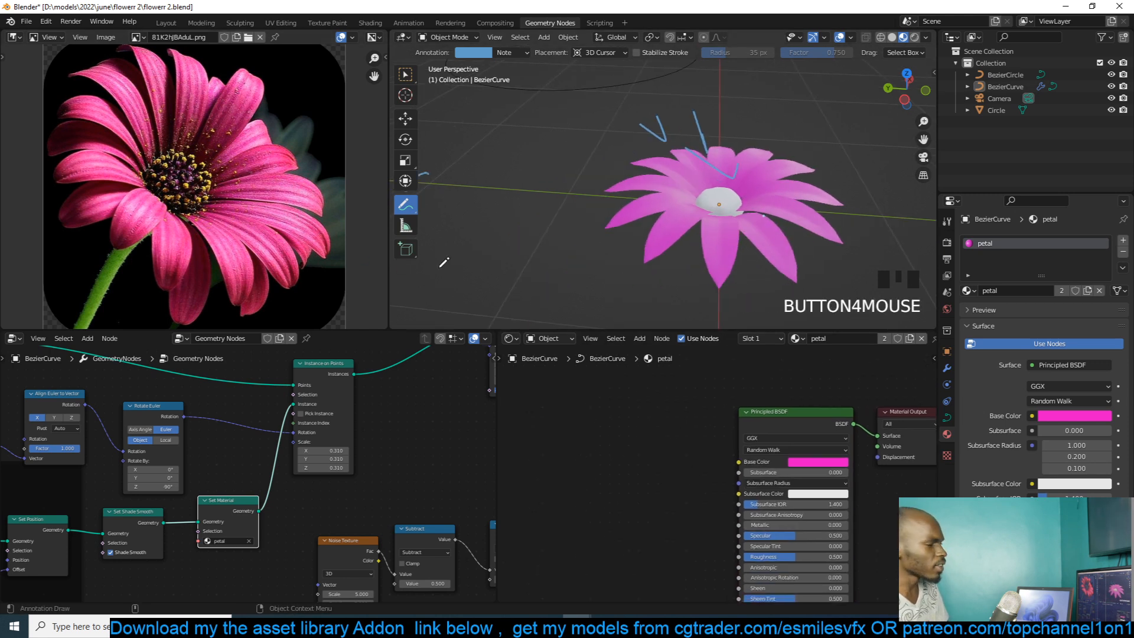
left_click(613, 472)
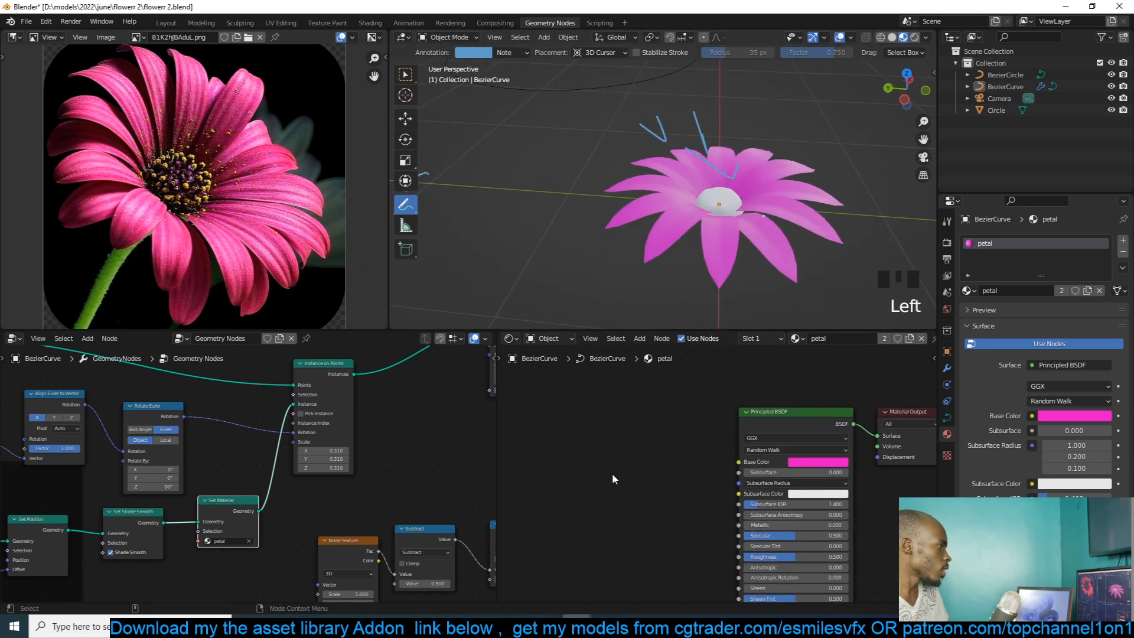
middle_click_drag(612, 472, 684, 476)
scroll(683, 476, "up", 4)
key("shift+a")
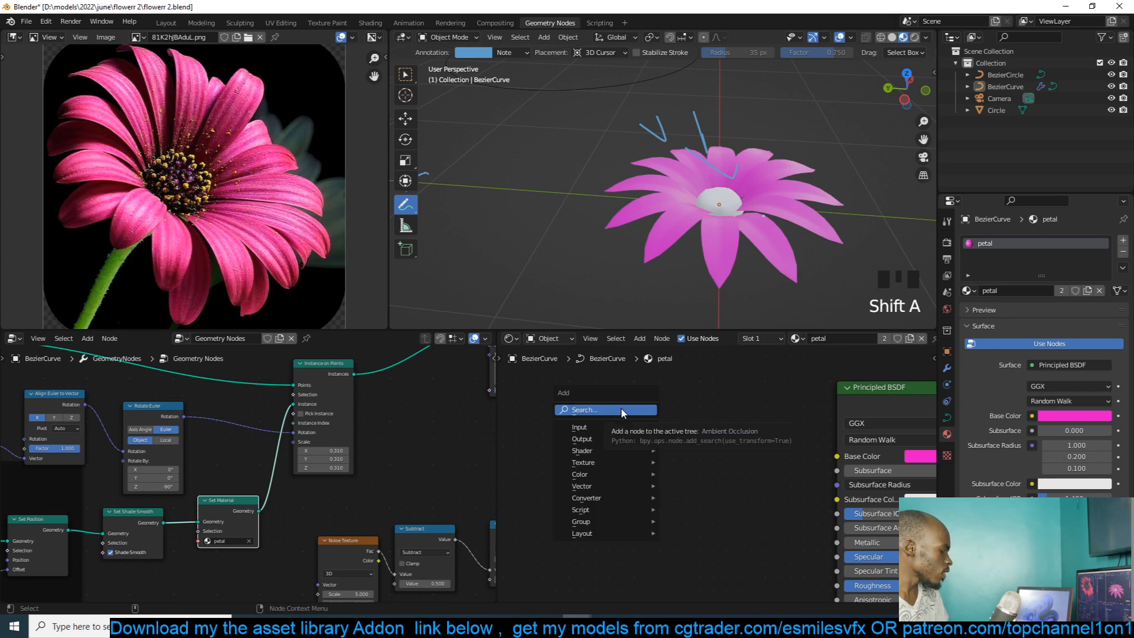
left_click(621, 407)
type("c")
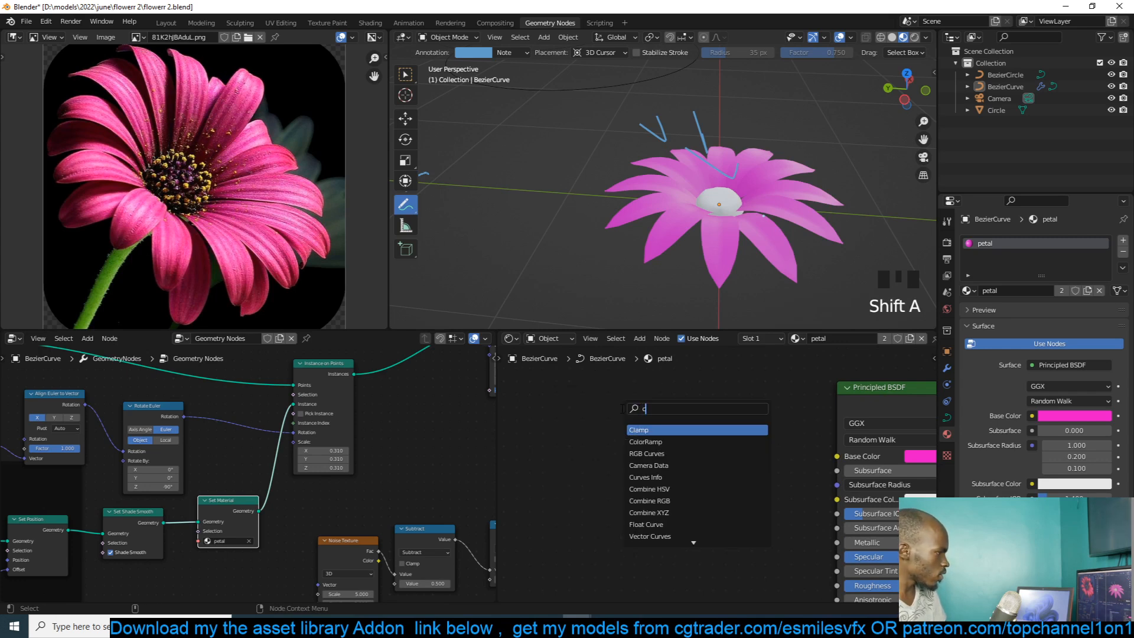
type("oo")
left_click(648, 430)
left_click(549, 424)
middle_click_drag(569, 427, 647, 428)
left_click_drag(644, 424, 573, 435)
- Add a Noise Texture node to the petal material and preview its output on the petals
key("shift+a")
left_click(668, 407)
type("x")
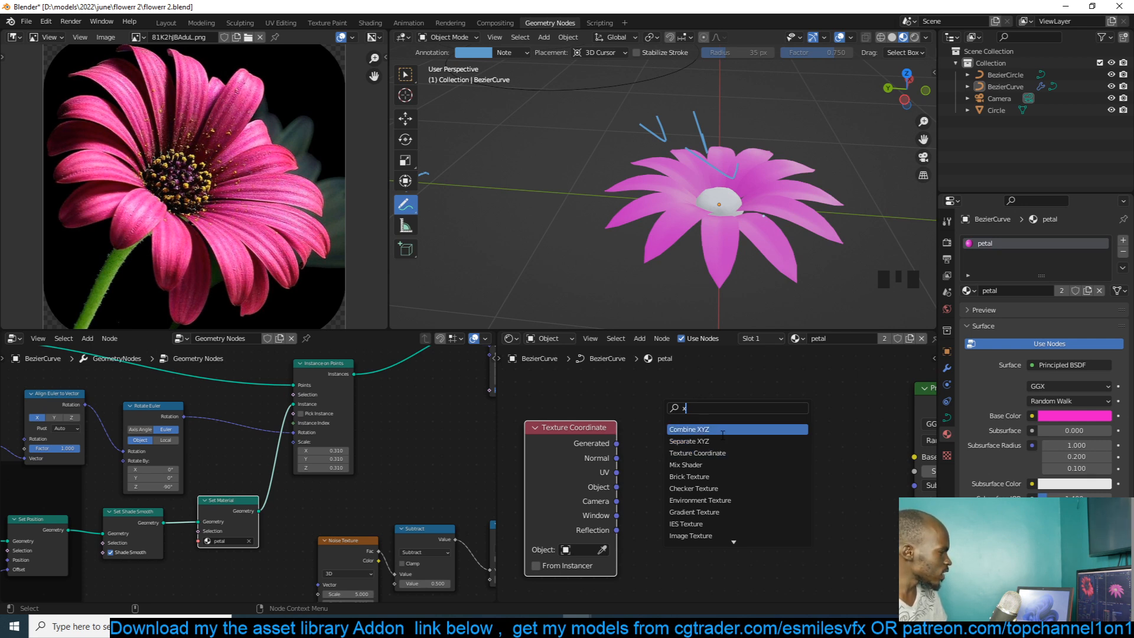
key("BackSpace")
type("no")
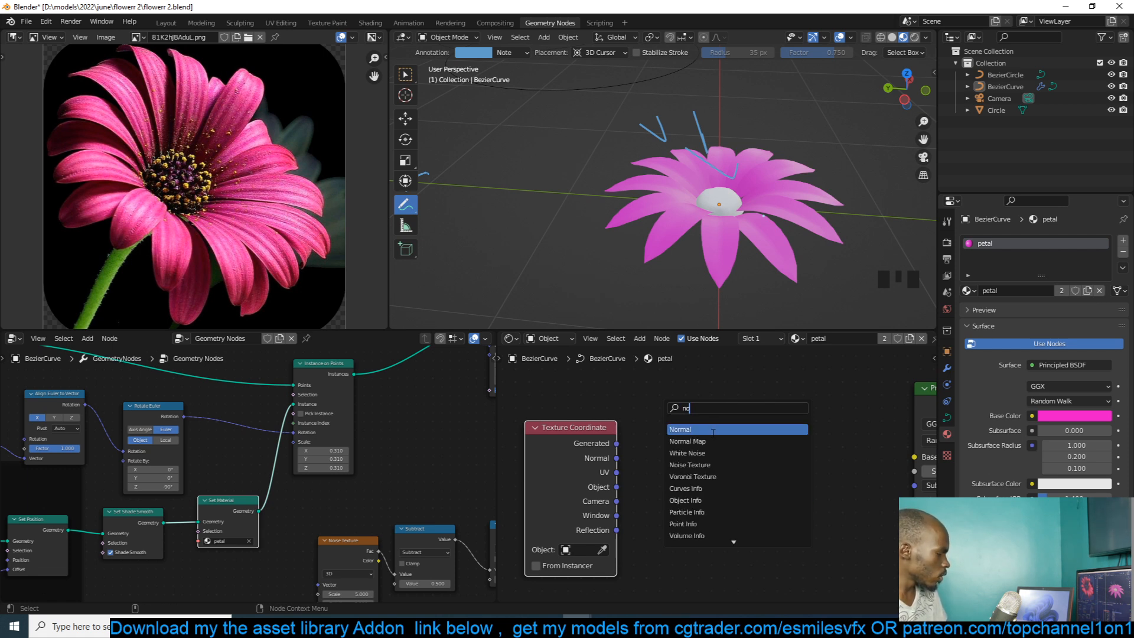
type("ise")
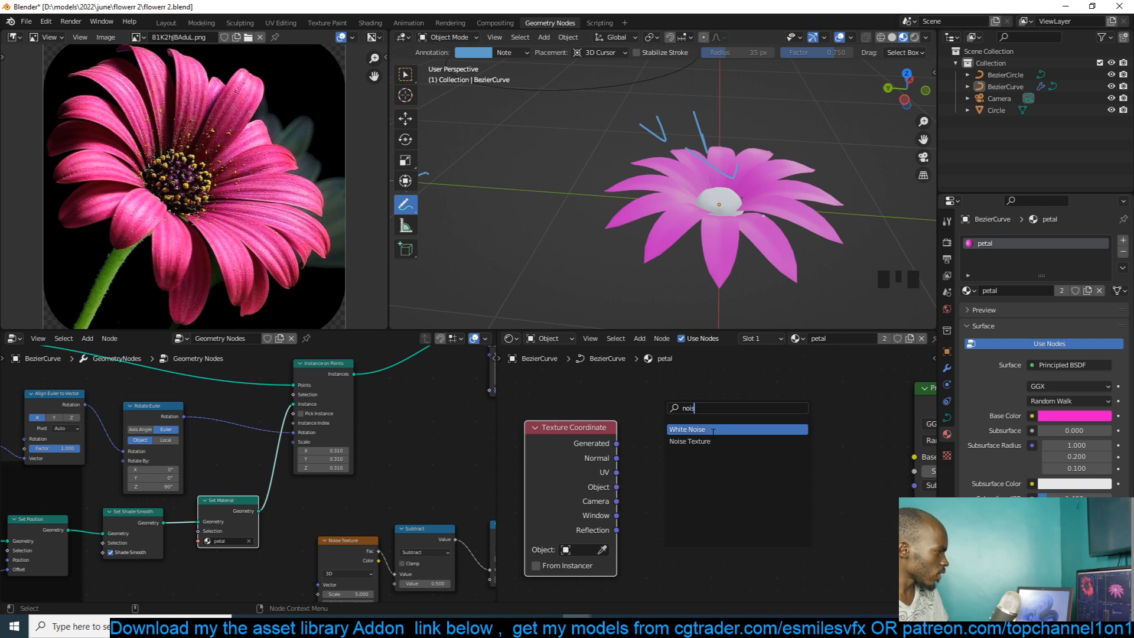
left_click(702, 441)
left_click(707, 429, "ctrl+shift")
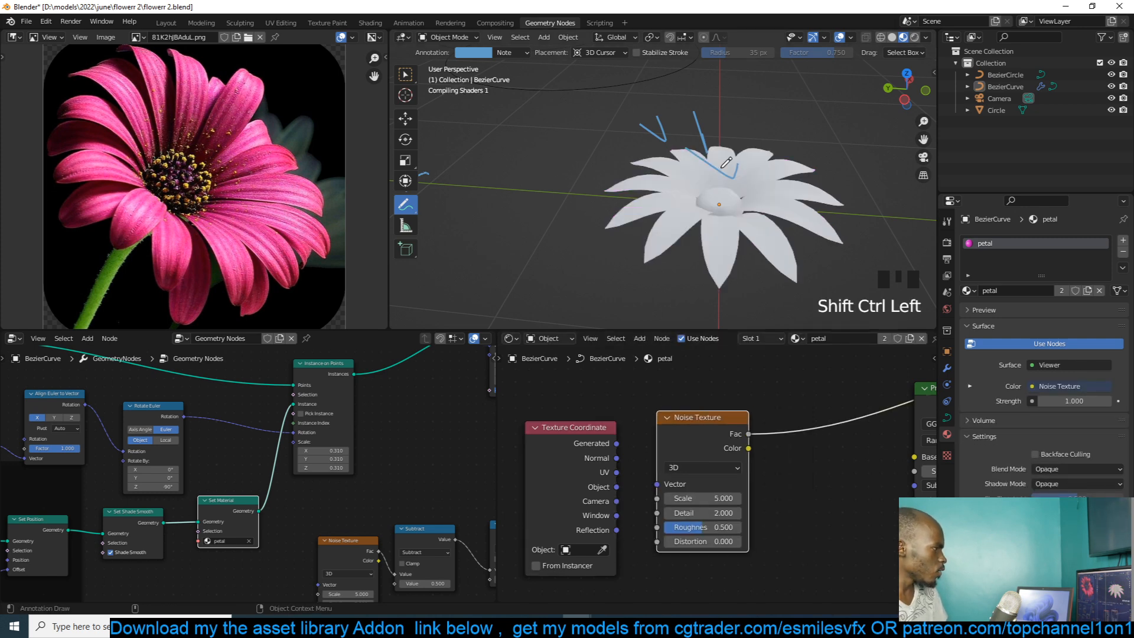
key("grave")
scroll(769, 199, "up", 3)
key("grave")
middle_click_drag(769, 200, 705, 204)
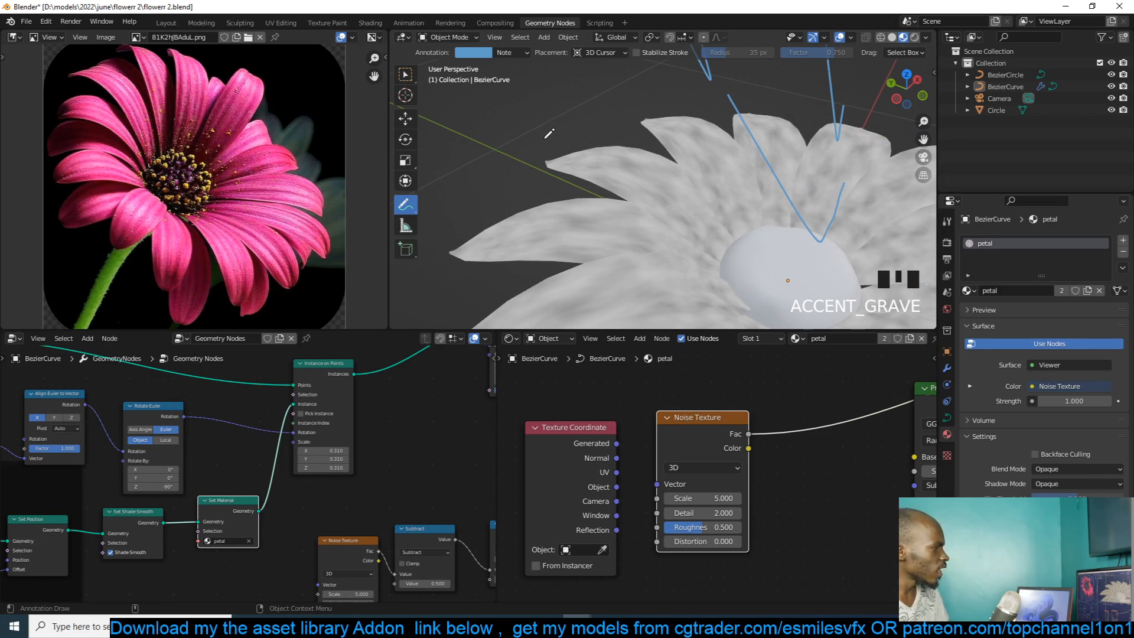
- Delete the loose Texture Coordinate node and attach a linked Texture Coordinate and Mapping setup to the Noise Texture
middle_click_drag(586, 510, 707, 485)
left_click_drag(656, 460, 591, 559)
key("x")
left_click(805, 401)
key("ctrl+t")
mouse_move(714, 477)
middle_mouse_down()
mouse_move(763, 468)
mouse_move(707, 459)
middle_mouse_up()
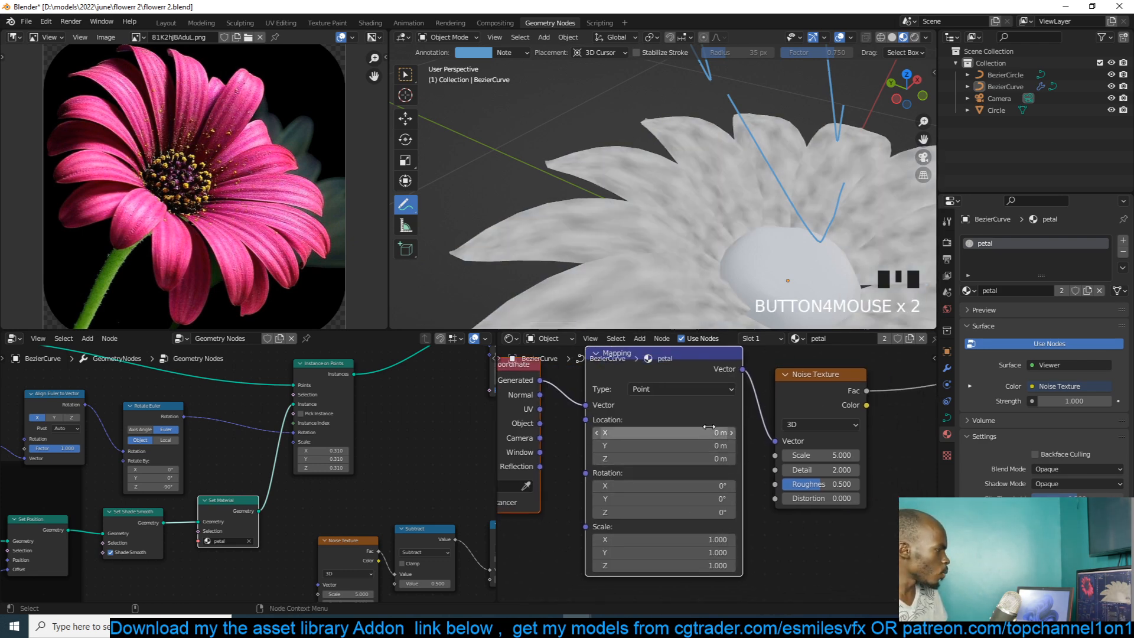
left_click_drag(711, 436, 588, 445)
key("ctrl+z")
key("ctrl+z")
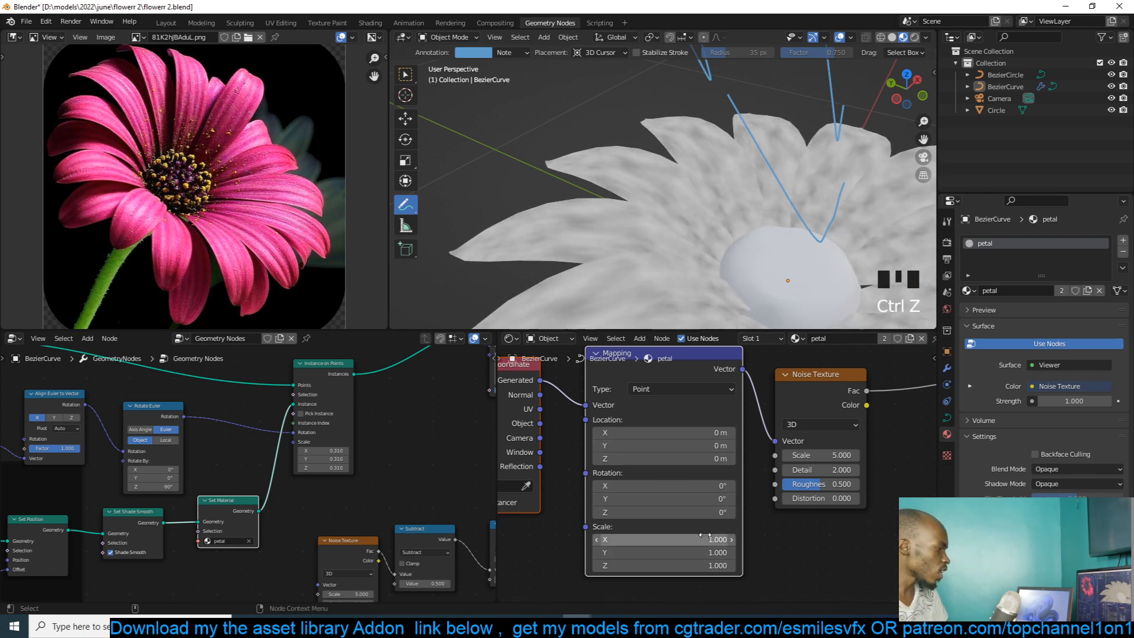
- Stretch the noise into streaks along the petals by setting the Mapping scale to -0.330 in Y and 0.300 in Z
left_click_drag(699, 551, 583, 552)
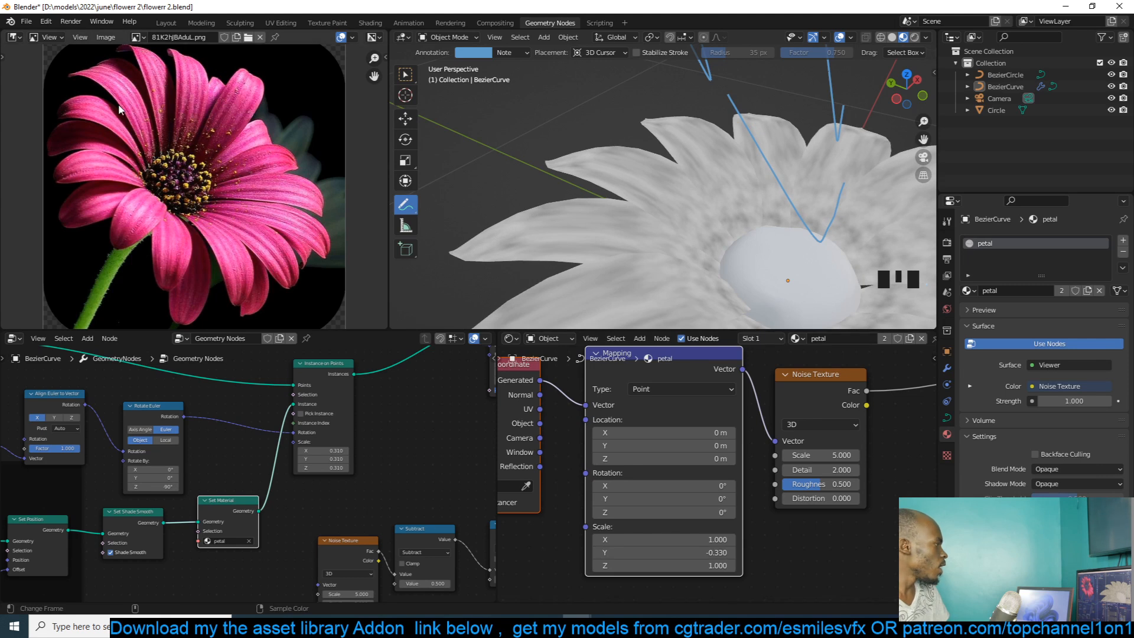
left_click_drag(719, 566, 762, 565, "shift")
left_click_drag(663, 565, 582, 565, "shift")
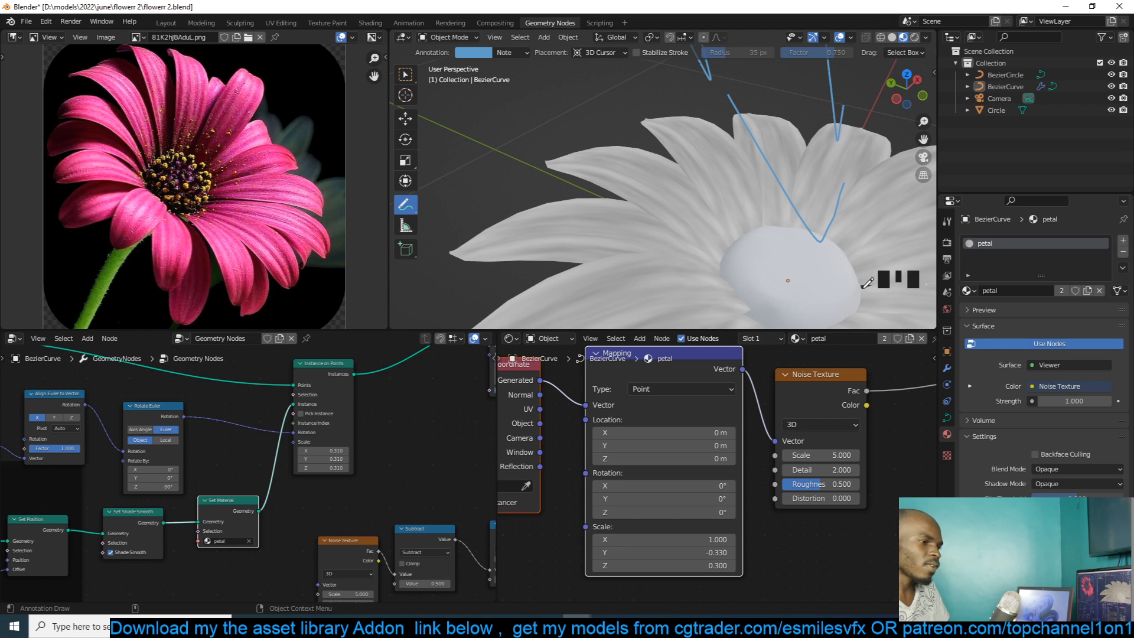
- Insert a ColorRamp node after the Noise Texture, on the link from its Fac output to the preview
scroll(852, 420, "down", 8)
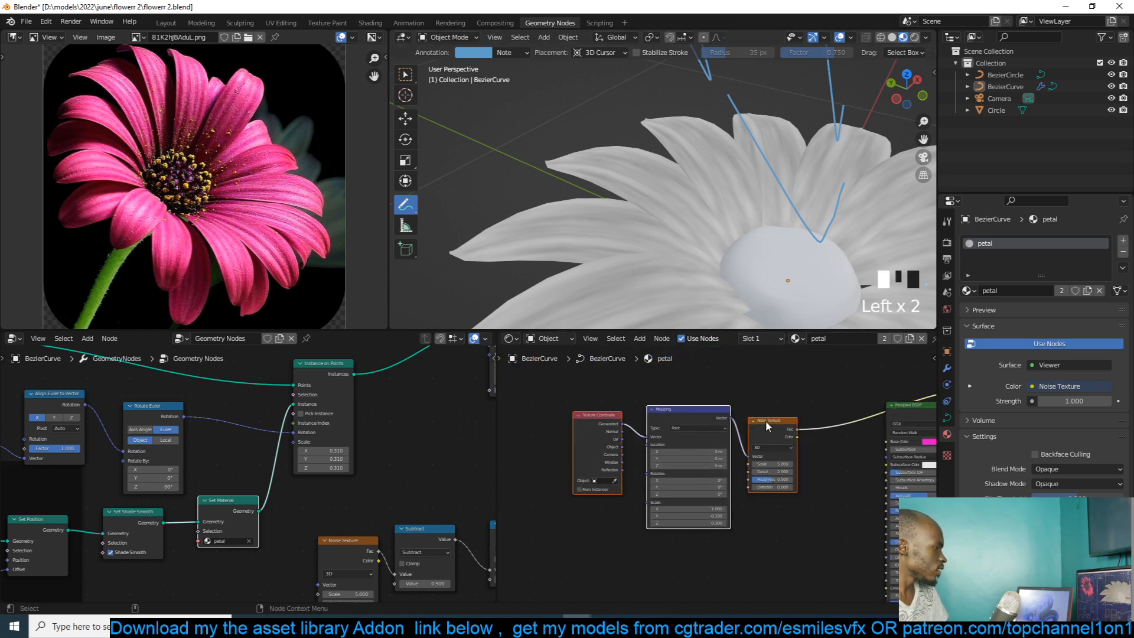
double_click(773, 427)
scroll(778, 434, "up", 2)
key("shift+a")
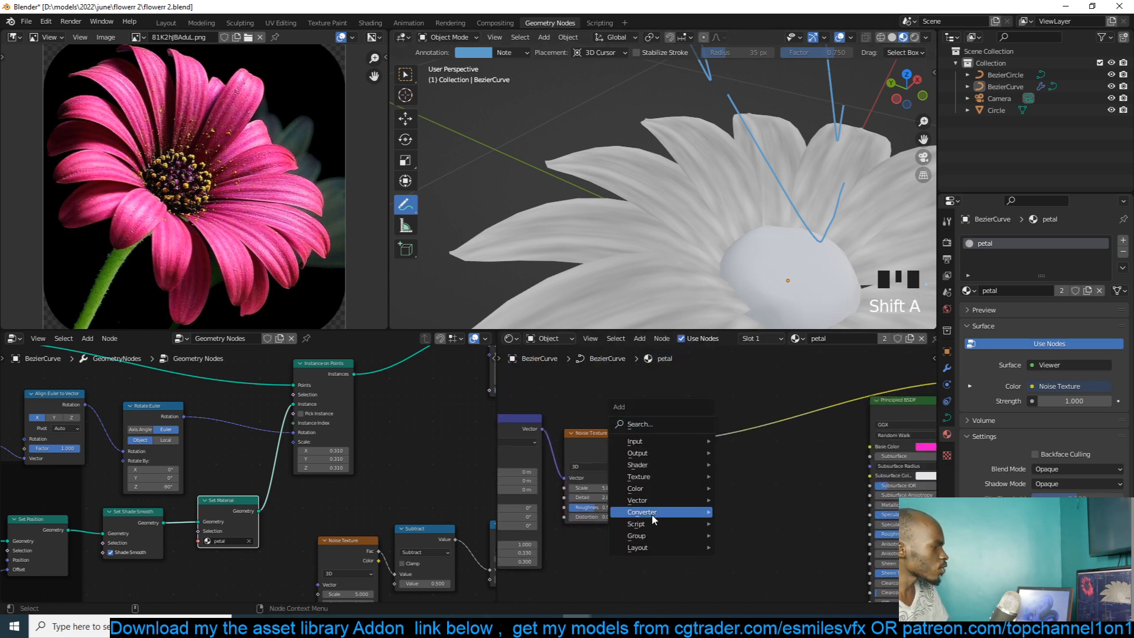
left_click(761, 356)
left_click(774, 414)
scroll(784, 417, "up", 3)
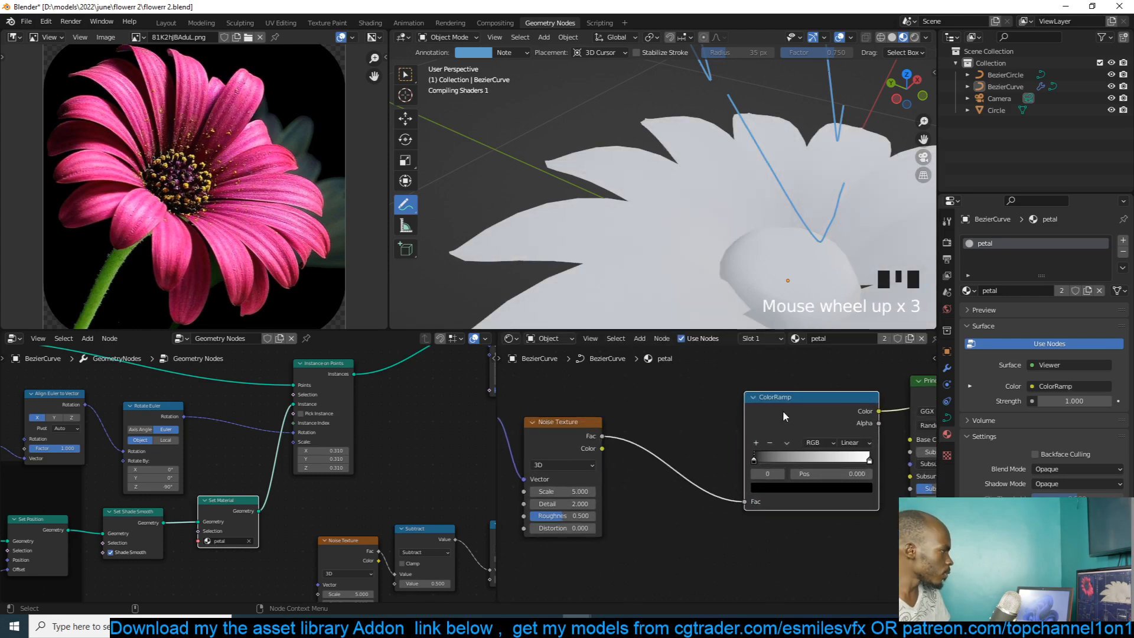
left_click_drag(785, 416, 717, 415)
- Set the ColorRamp's white stop to pink with hue 0.919, saturation 0.963 and value 1.000
scroll(752, 453, "up", 2)
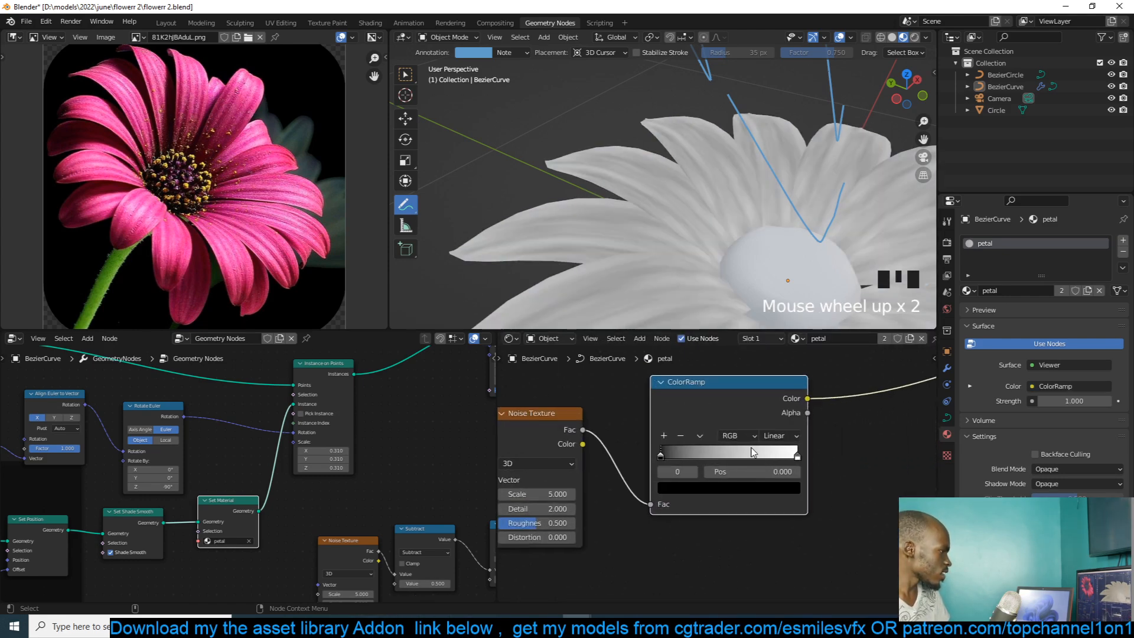
left_click(796, 456)
left_click(762, 487)
mouse_move(713, 328)
left_mouse_down()
mouse_move(734, 315)
mouse_move(717, 347)
mouse_move(743, 382)
left_mouse_up()
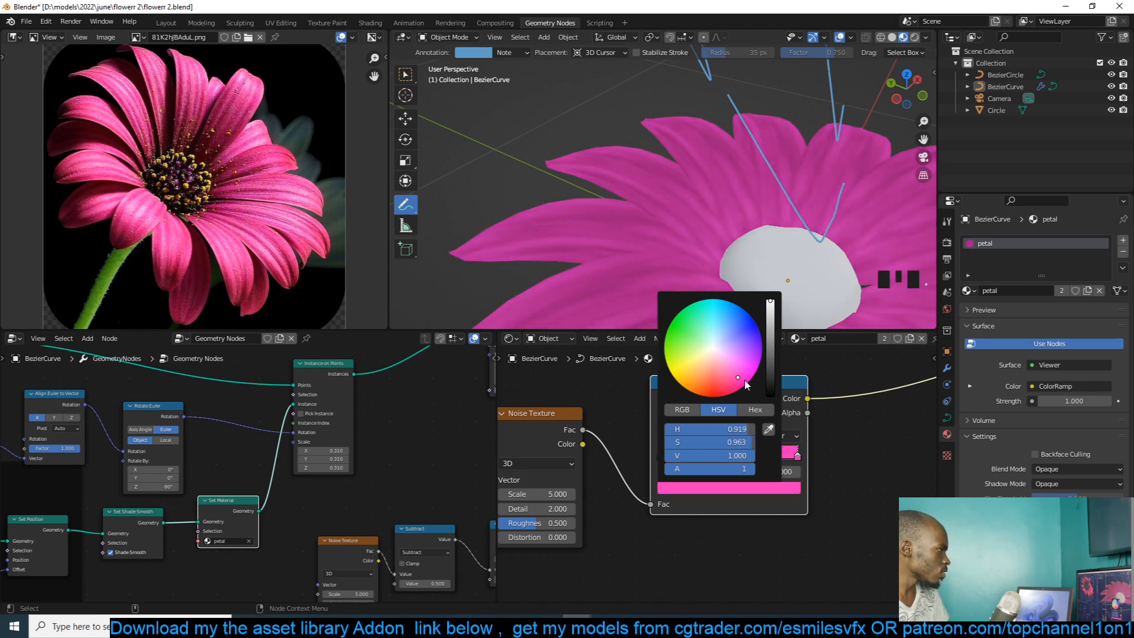
- Add a second Noise Texture node and place it below the first one
scroll(761, 454, "down", 4)
scroll(764, 458, "down", 2)
middle_click_drag(763, 458, 777, 433)
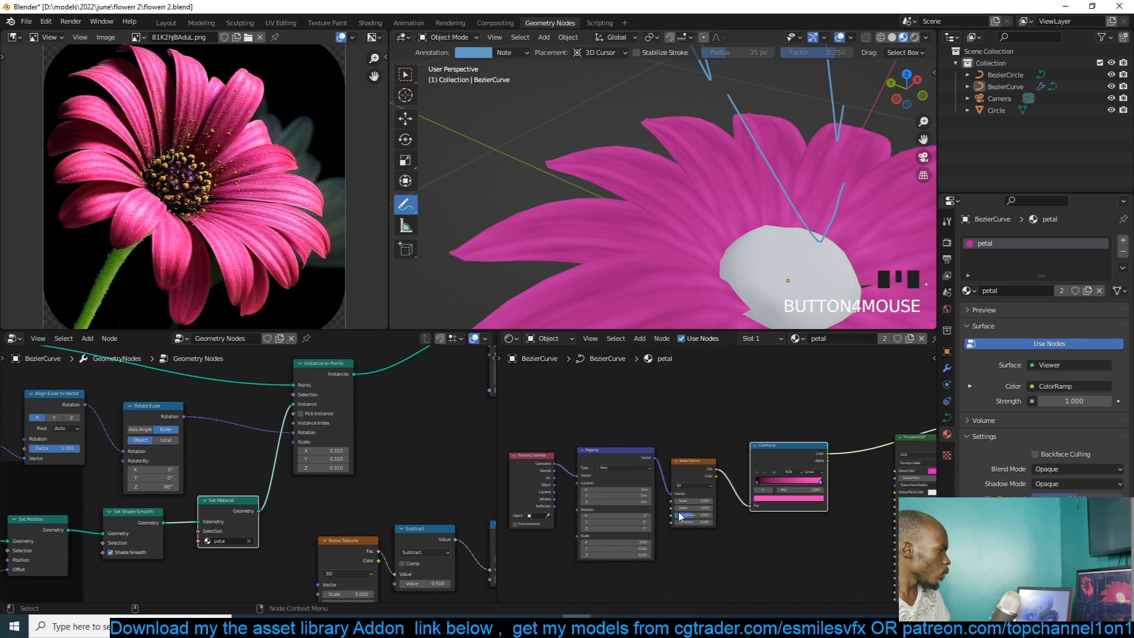
key("shift+a")
left_click(681, 398)
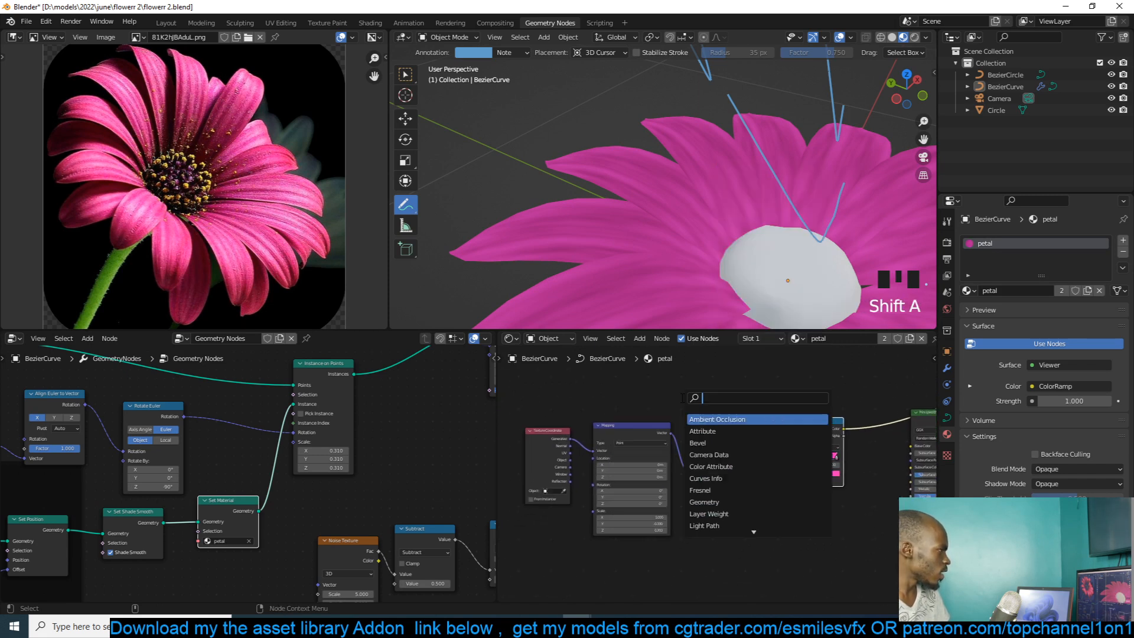
type("no")
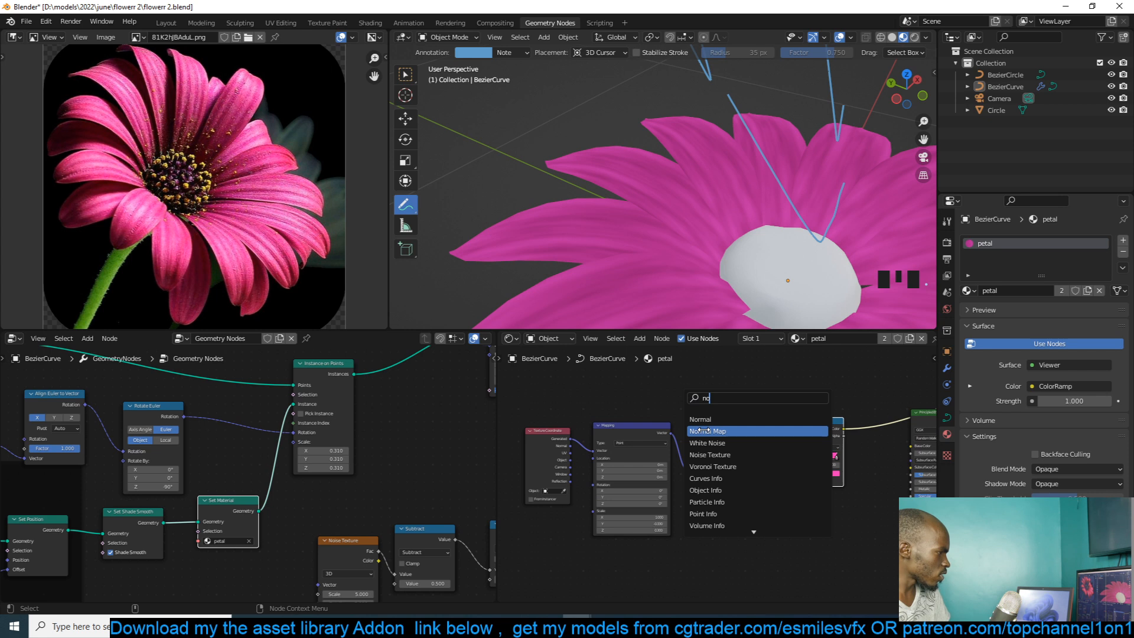
type("ise")
left_click(703, 431)
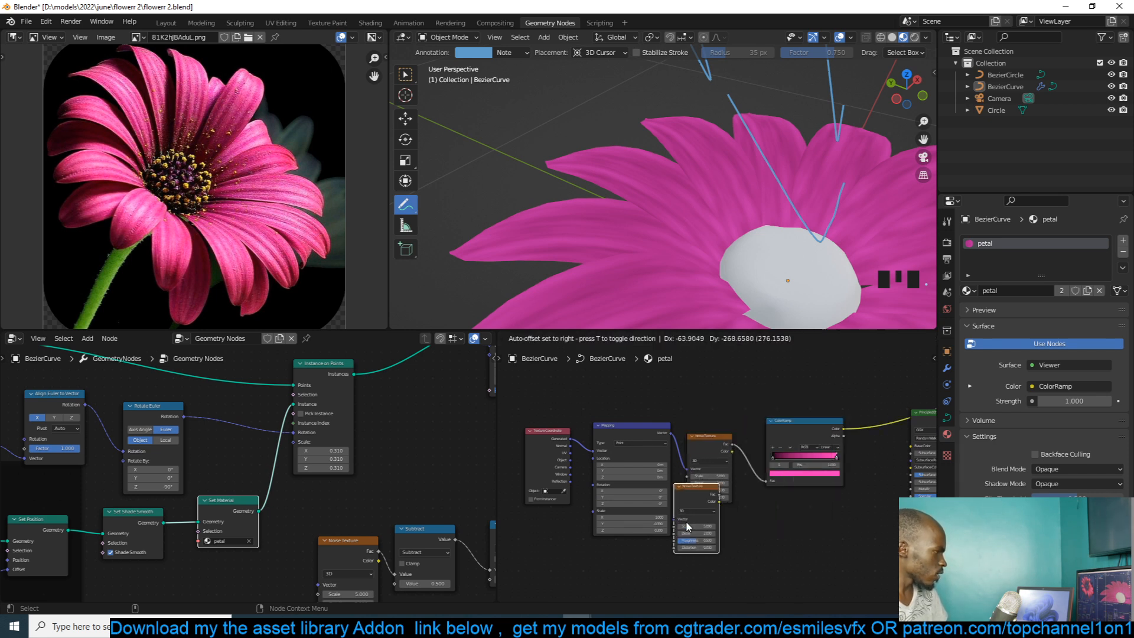
left_click_drag(709, 504, 727, 525)
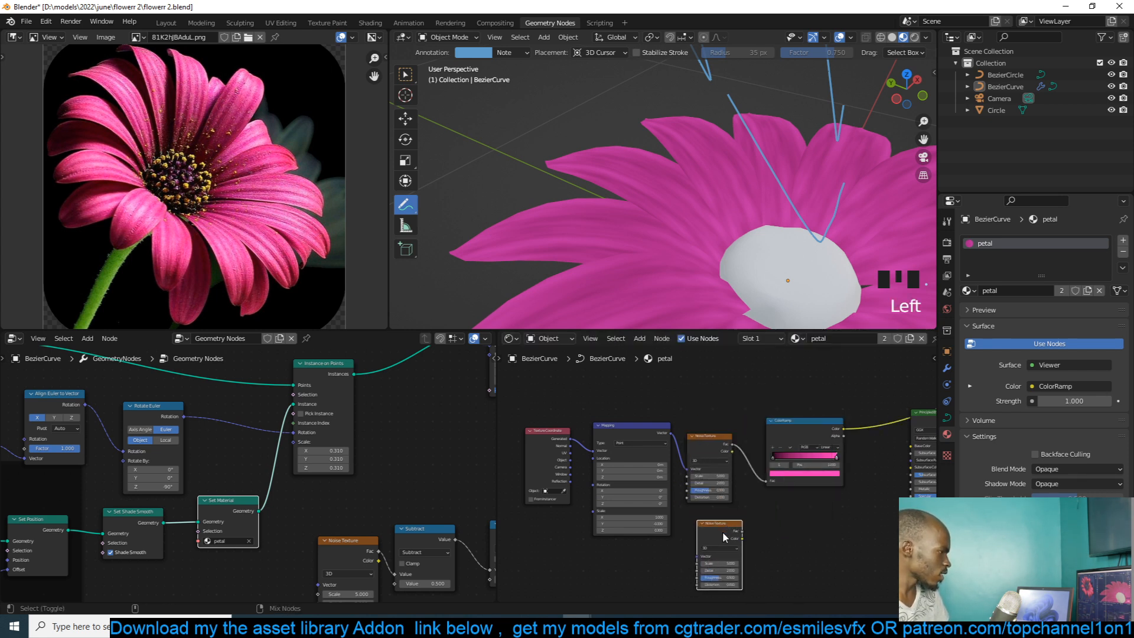
- Combine both Noise Textures in a Mix node feeding the ColorRamp, with the second noise in Color1 and the first in Color2
right_click_drag(713, 531, 714, 483, "ctrl+shift")
scroll(736, 514, "up", 3)
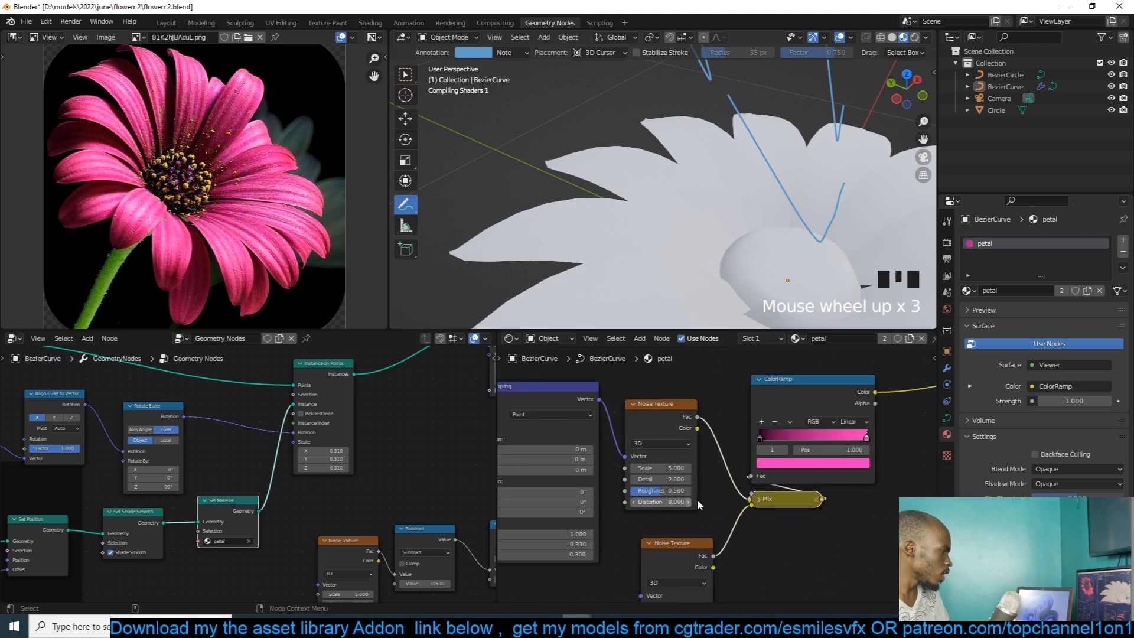
double_click(757, 499)
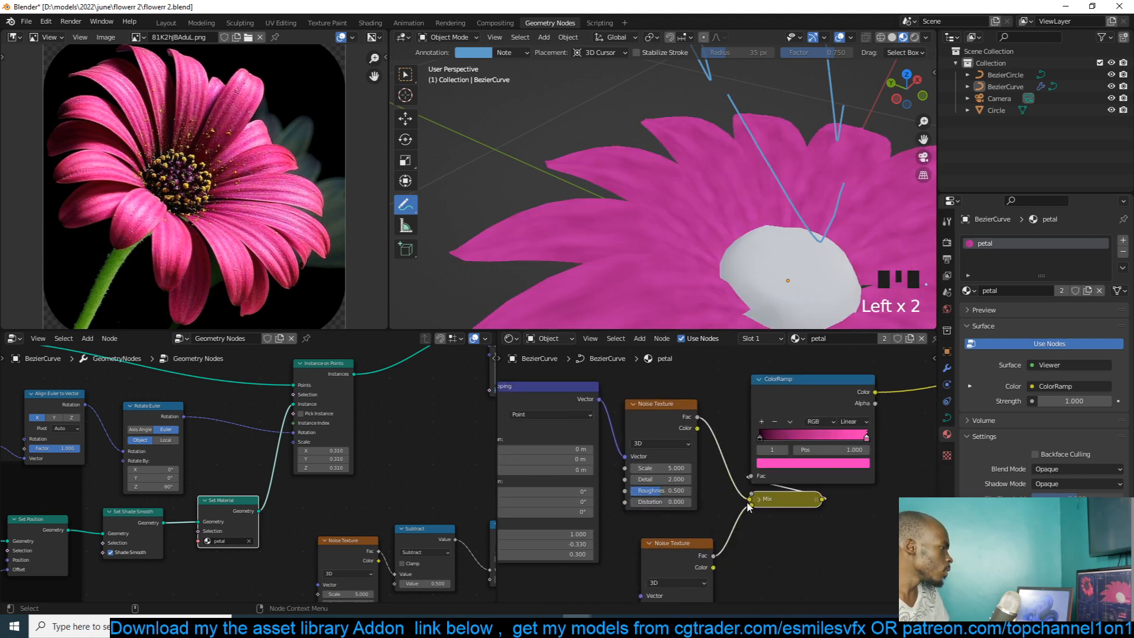
left_click_drag(748, 504, 753, 500)
left_click(756, 499)
middle_click_drag(772, 529, 784, 476)
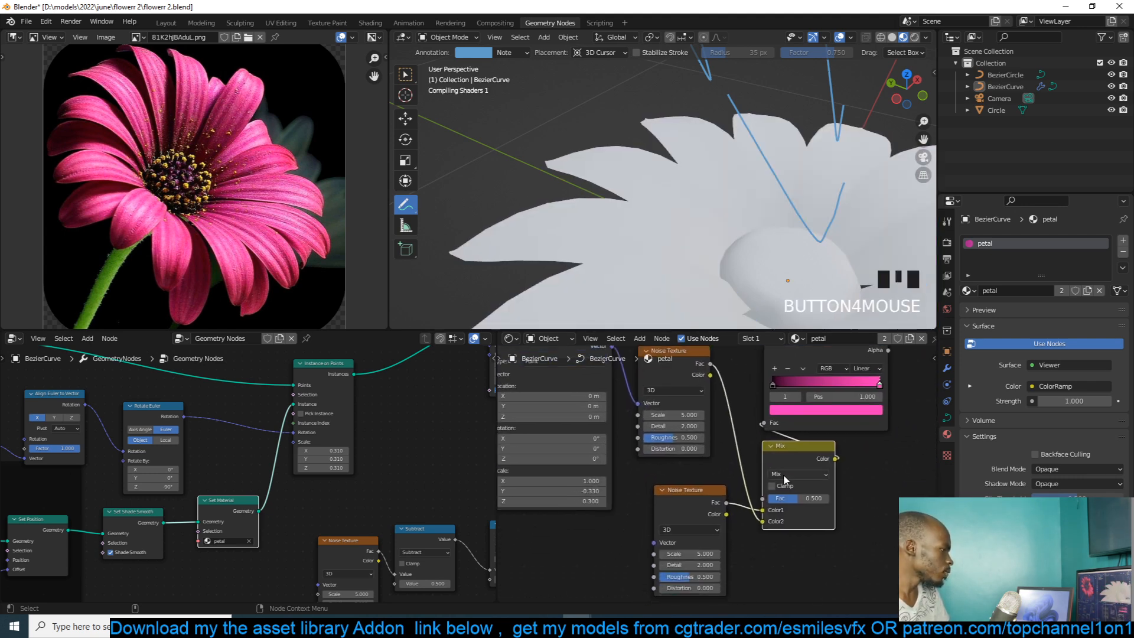
- Set the second Noise Texture's scale to 43.700 and the Mix node's factor to 0.708
left_click_drag(795, 499, 779, 499)
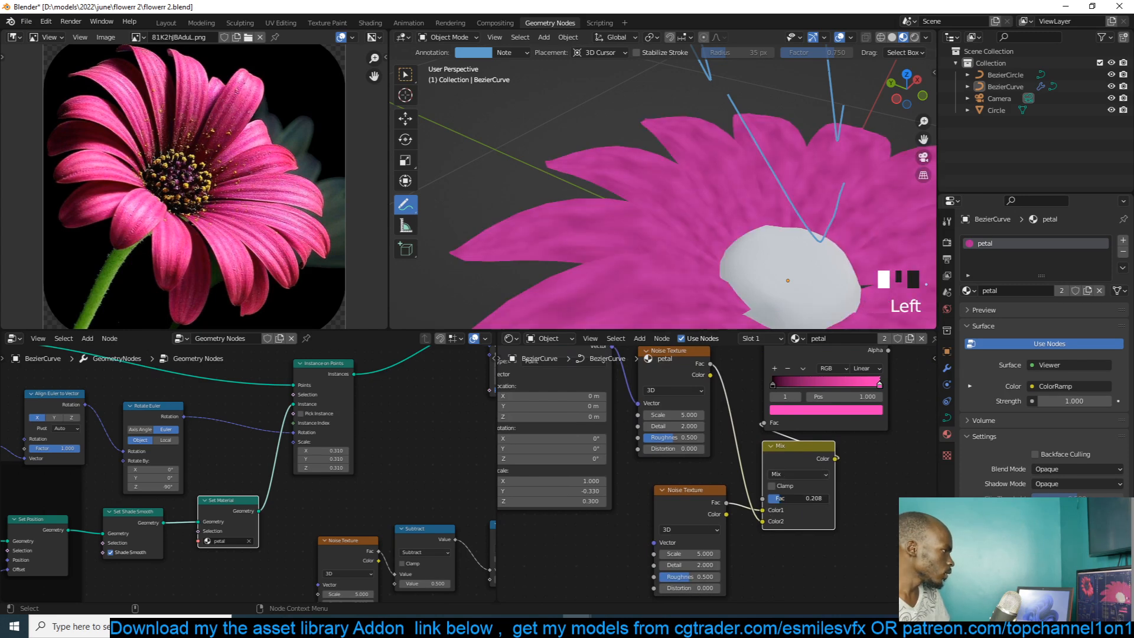
middle_click_drag(664, 528, 673, 495)
scroll(685, 513, "up", 1)
left_click_drag(699, 522, 738, 522)
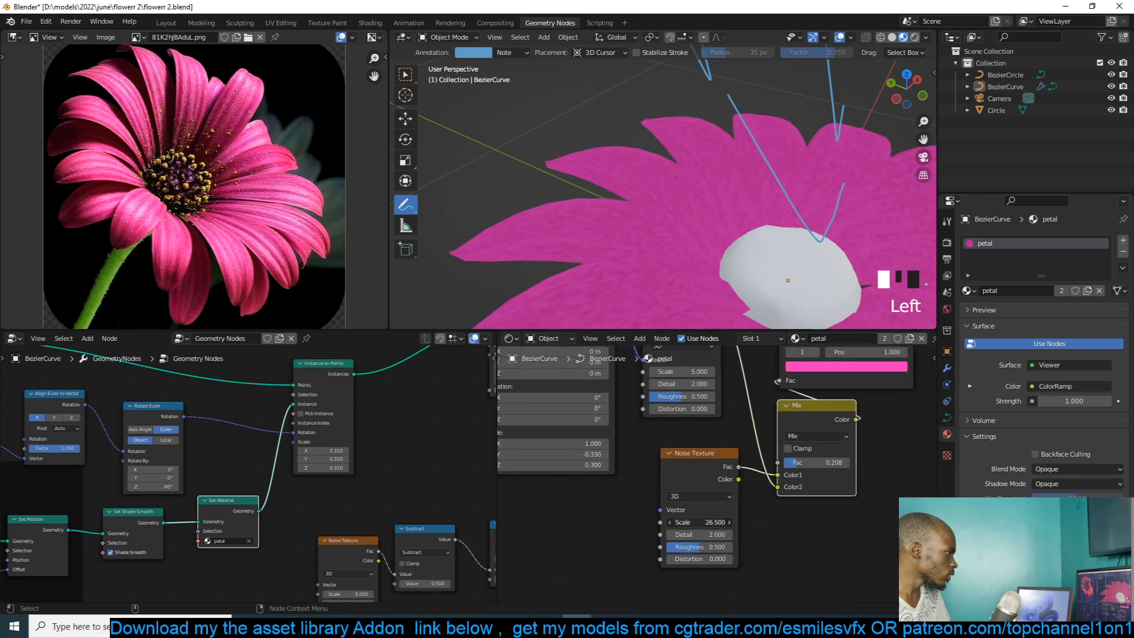
left_click_drag(767, 473, 777, 475)
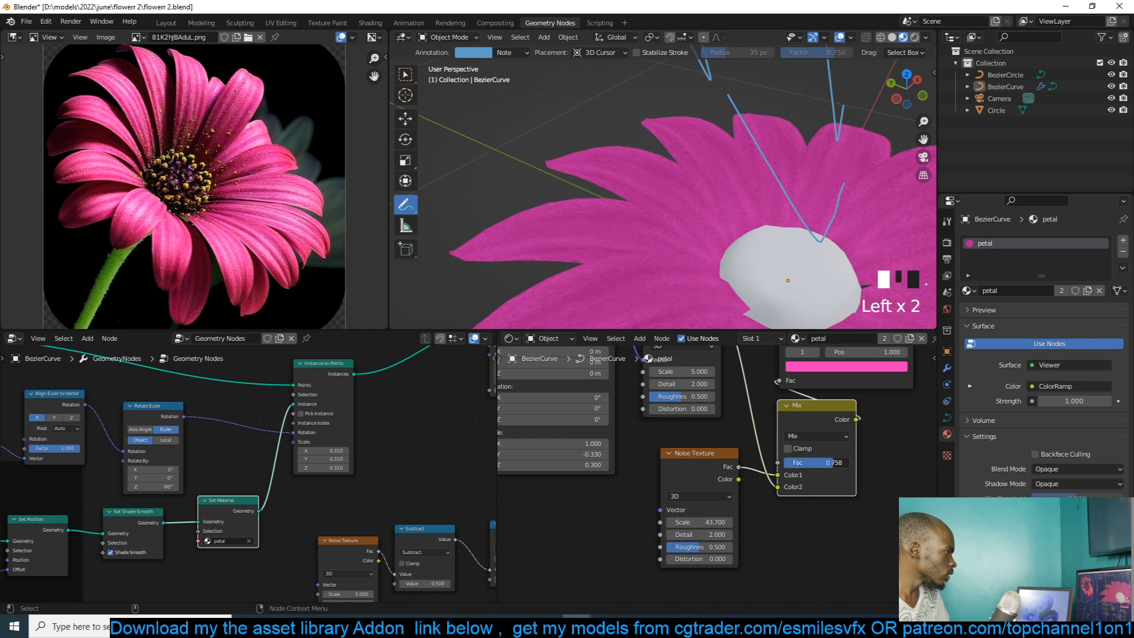
- Connect the Mix output to the Principled BSDF's Roughness and the ColorRamp color to its Base Color
middle_click_drag(844, 433, 717, 512)
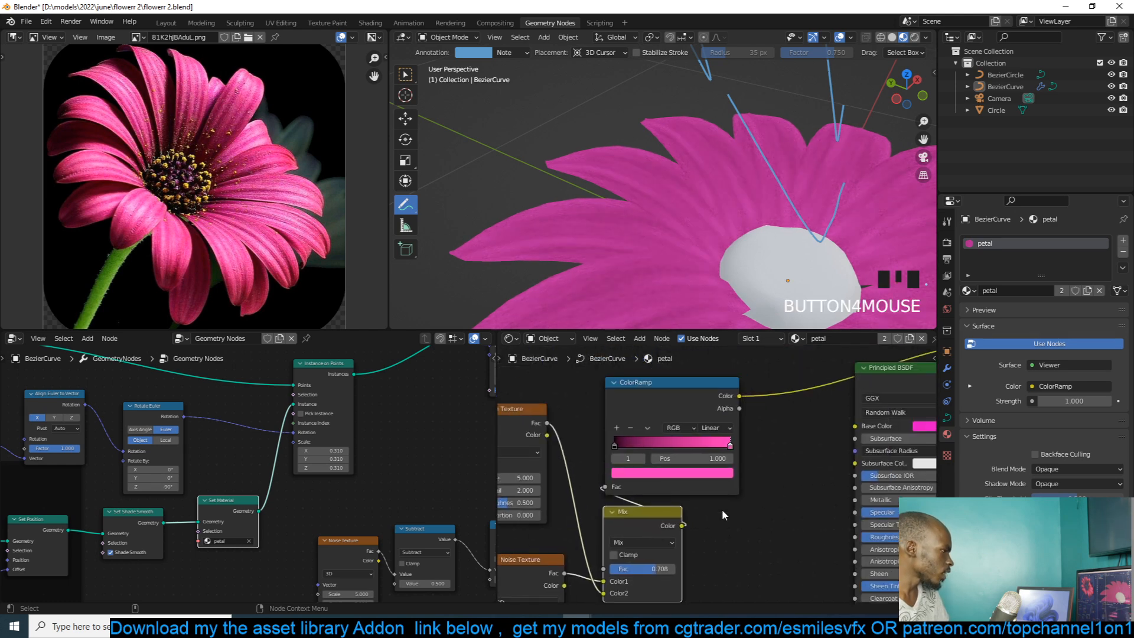
left_click_drag(682, 525, 856, 537)
middle_click_drag(748, 398, 714, 414)
left_click_drag(704, 423, 827, 442)
- Add a Translucent BSDF above the Principled BSDF and feed its Color from the ColorRamp
scroll(792, 438, "down", 4)
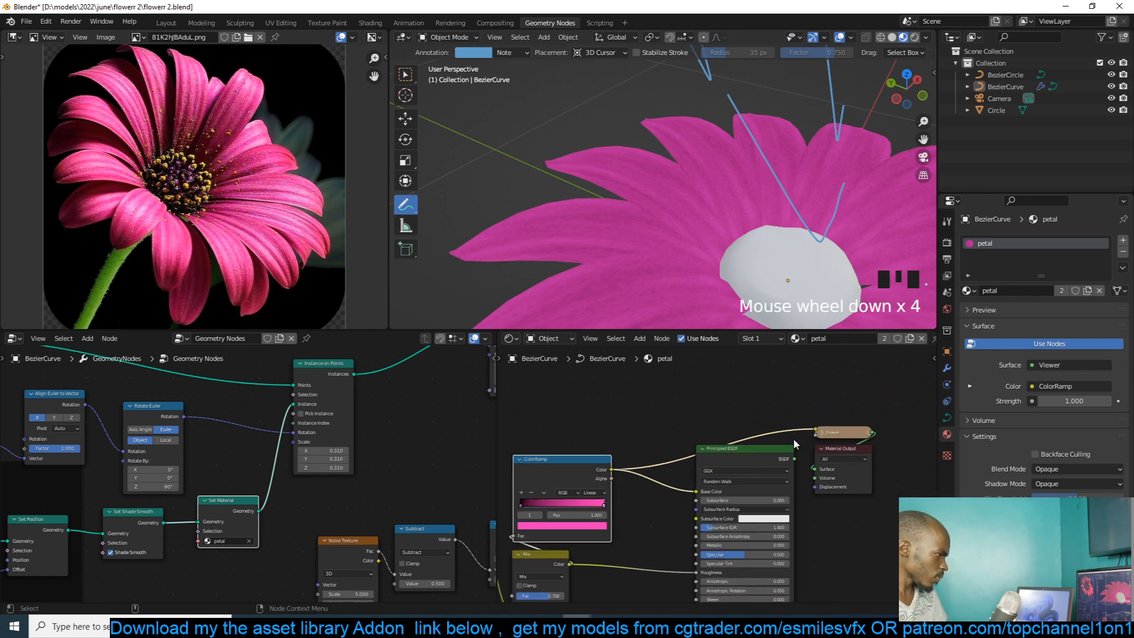
key("shift+a")
left_click(653, 400)
type("tra")
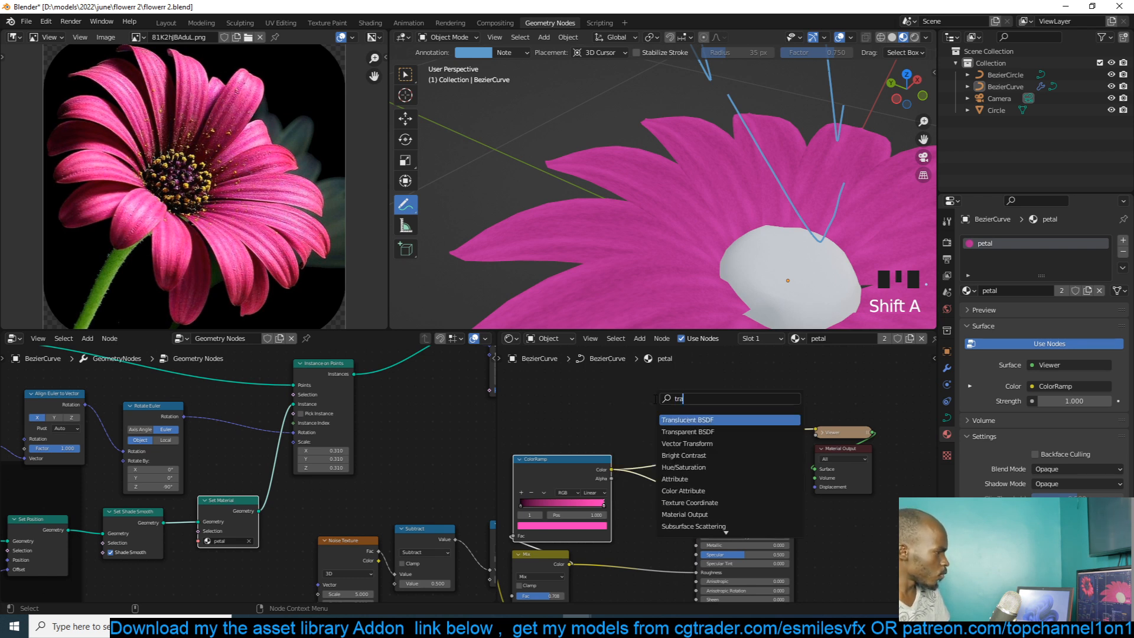
left_click(692, 419)
left_click(743, 393)
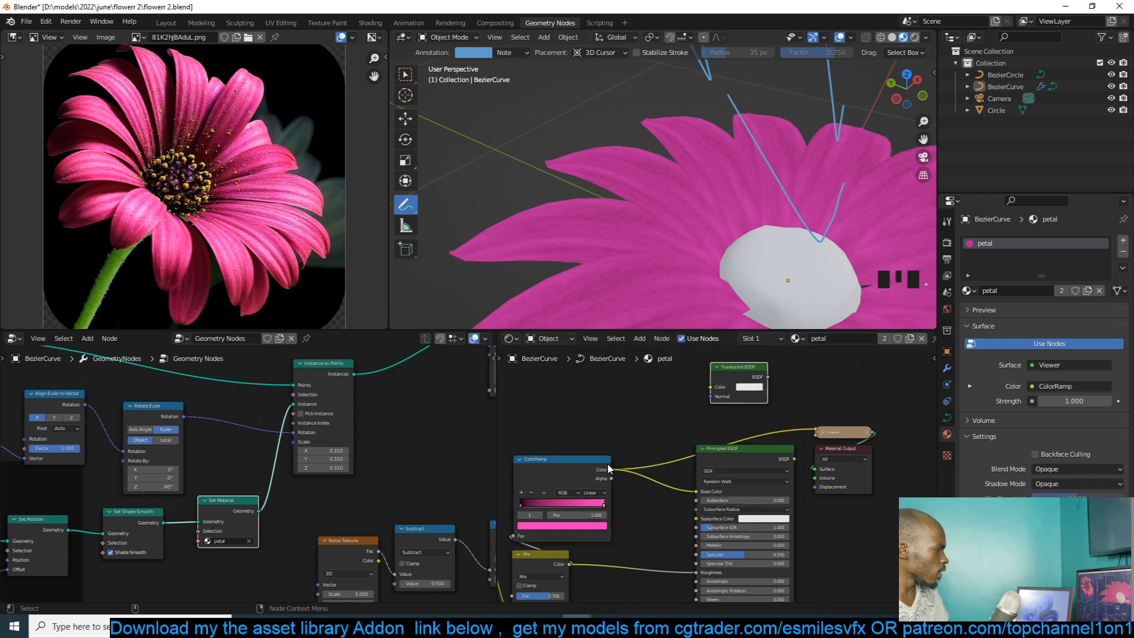
left_click_drag(610, 471, 710, 387)
- Blend the Translucent and Principled BSDFs in a Mix Shader connected to the Material Output's Surface, and save the file
right_click_drag(738, 381, 745, 472, "ctrl+shift")
left_click(823, 416, "ctrl+shift")
left_click_drag(851, 463, 895, 422)
left_click(845, 462)
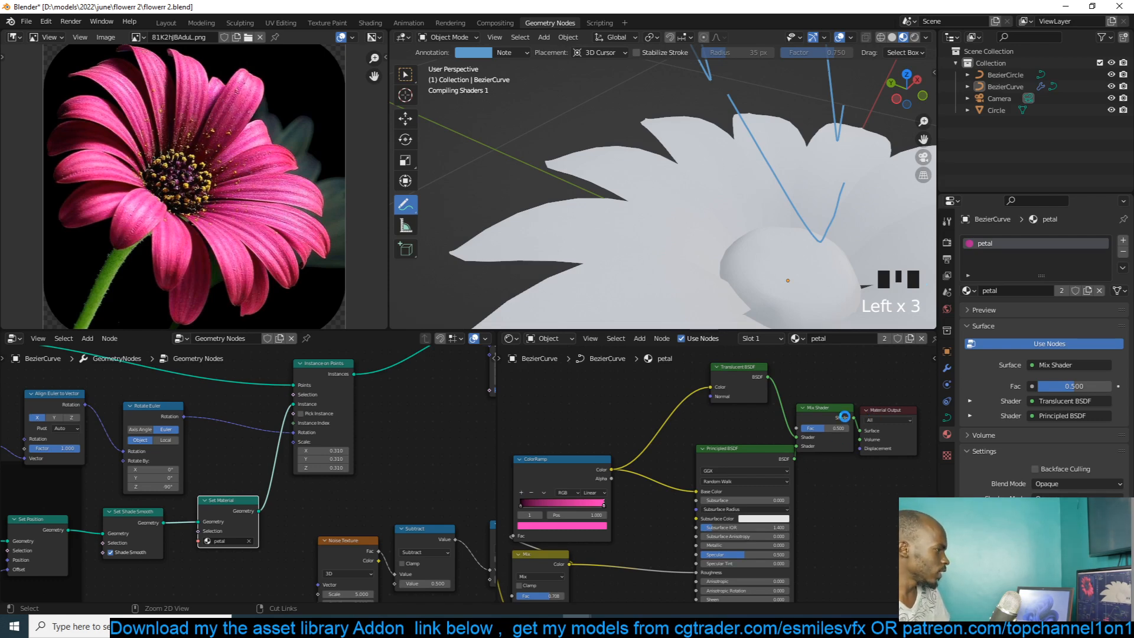
key("ctrl+s")
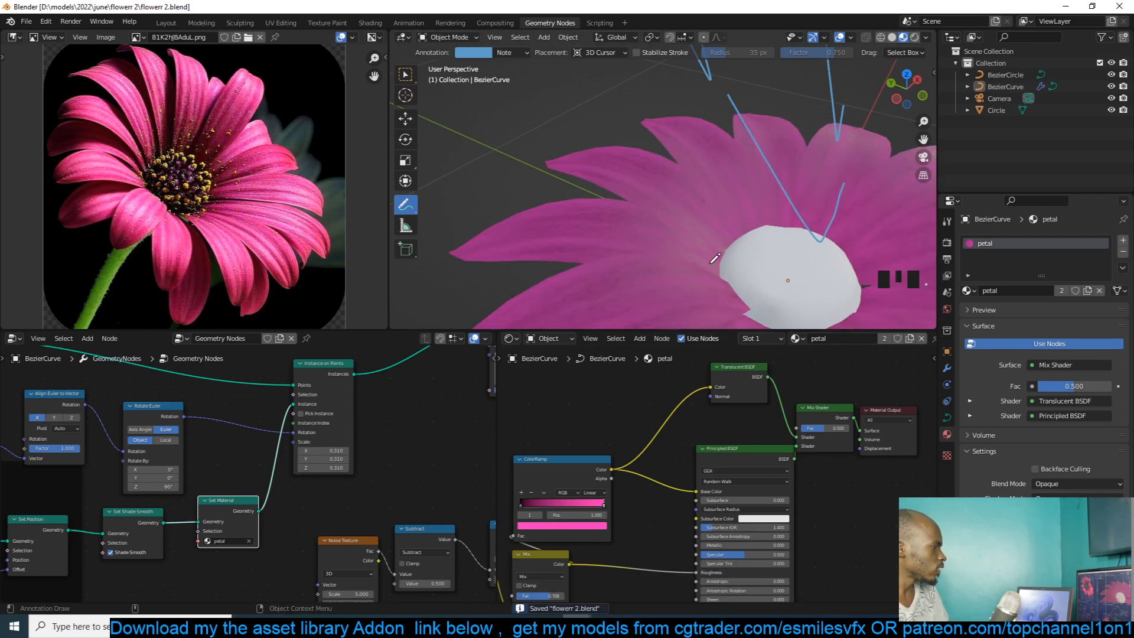
- Add a Bump node, feed its Height from the first Noise Texture's Fac, and connect it to the Principled BSDF's Normal
scroll(679, 216, "up", 3)
middle_click_drag(729, 208, 739, 185)
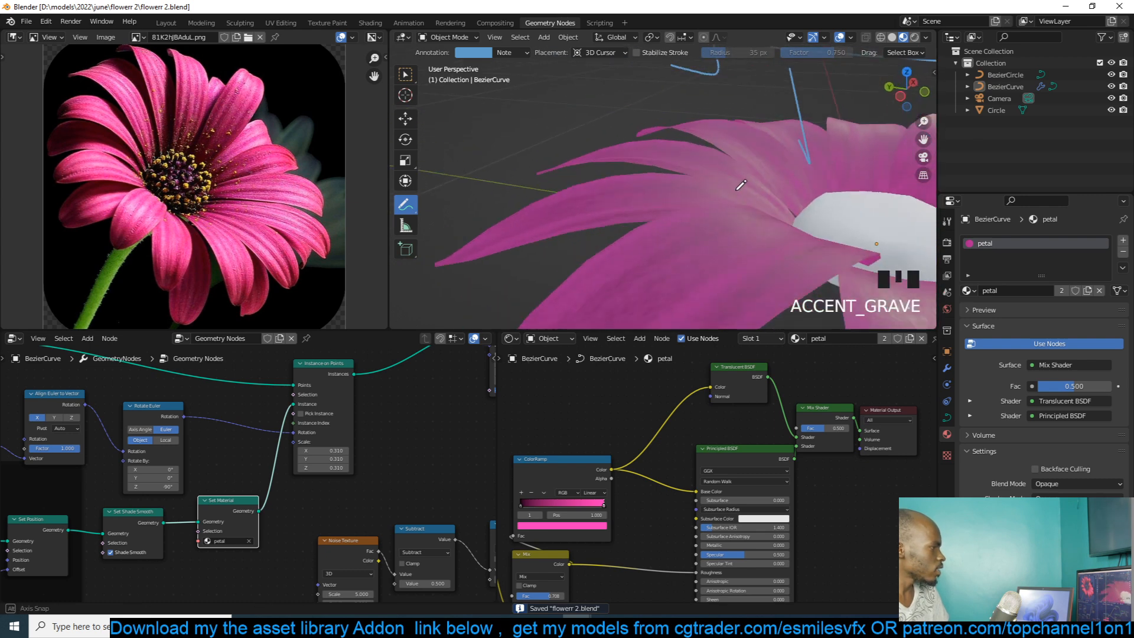
scroll(681, 455, "down", 4)
middle_click_drag(681, 455, 805, 386)
middle_click_drag(741, 484, 694, 473)
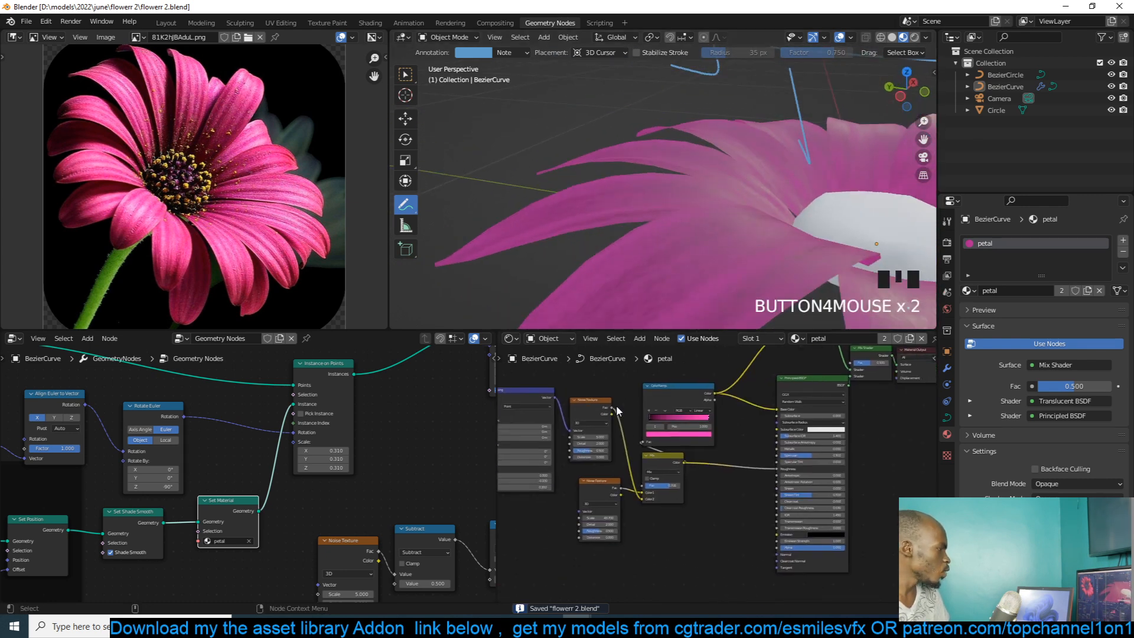
key("shift+a")
type("ve")
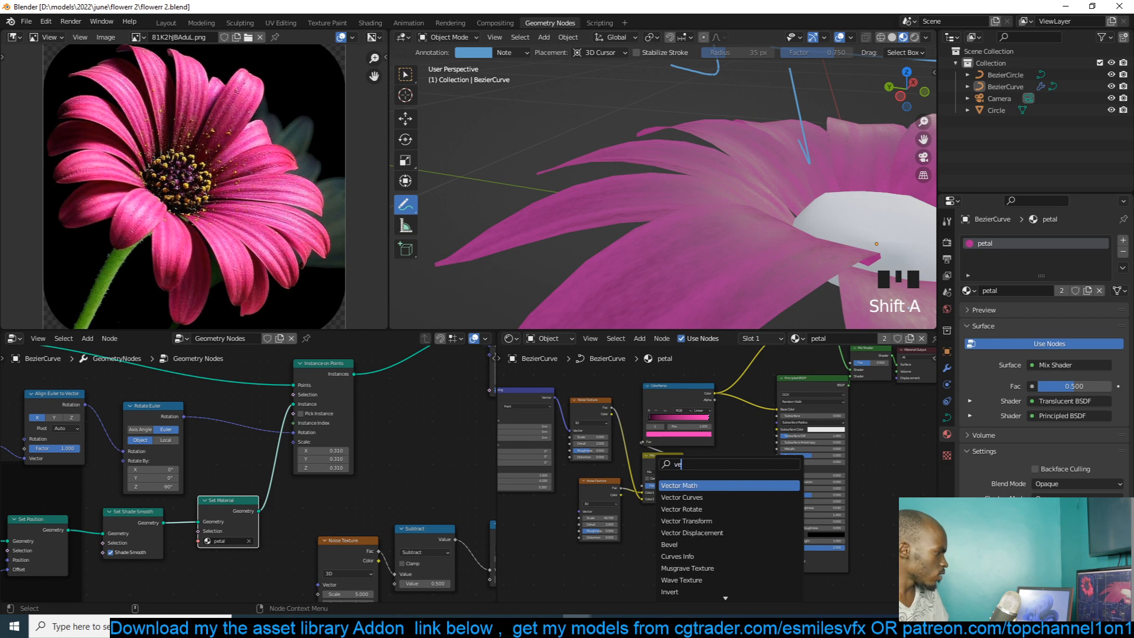
type("bur")
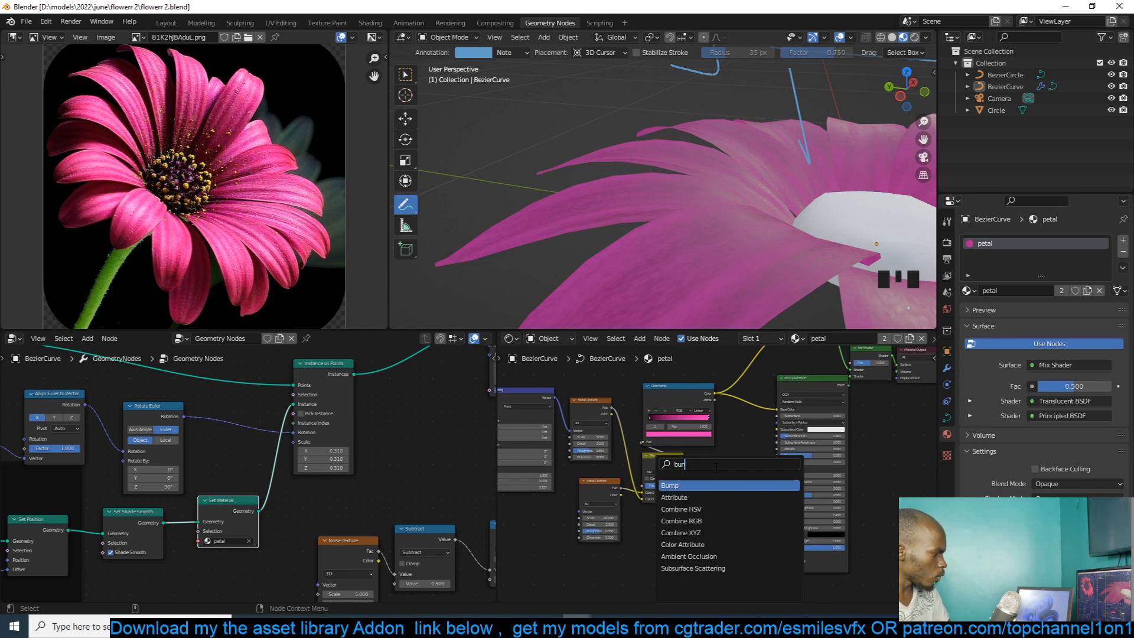
key("Return")
left_click_drag(612, 408, 671, 548)
left_click_drag(710, 515, 778, 556)
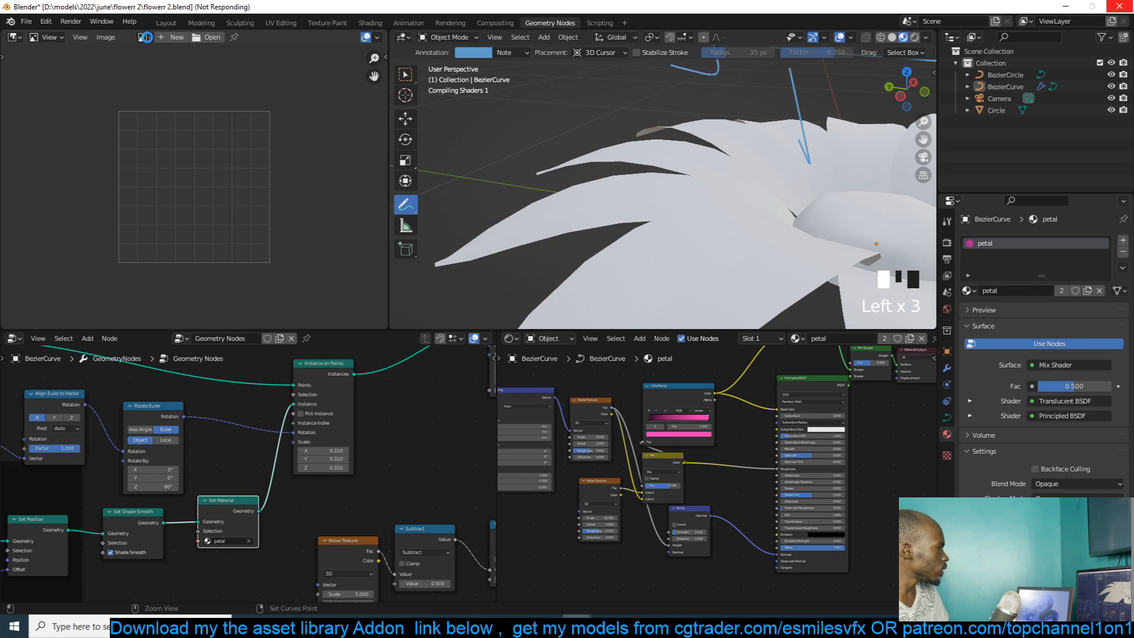
- Show the reference image 81K2hjBAduL.png in the image editor again and pin it
left_click(146, 37)
left_click(176, 56)
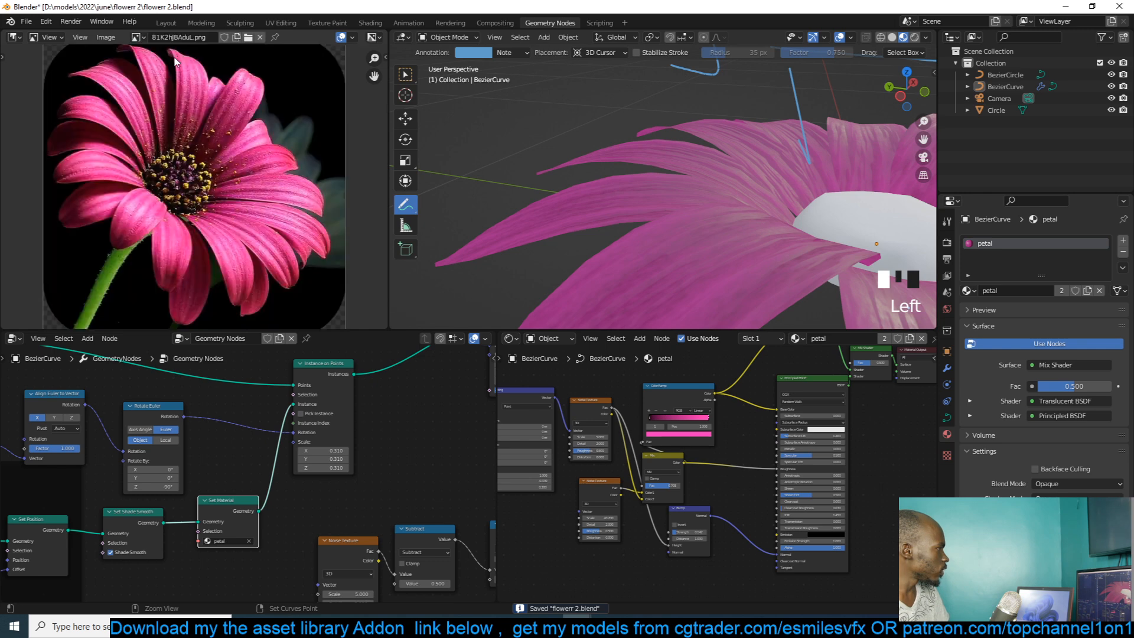
scroll(732, 235, "down", 5)
key("grave")
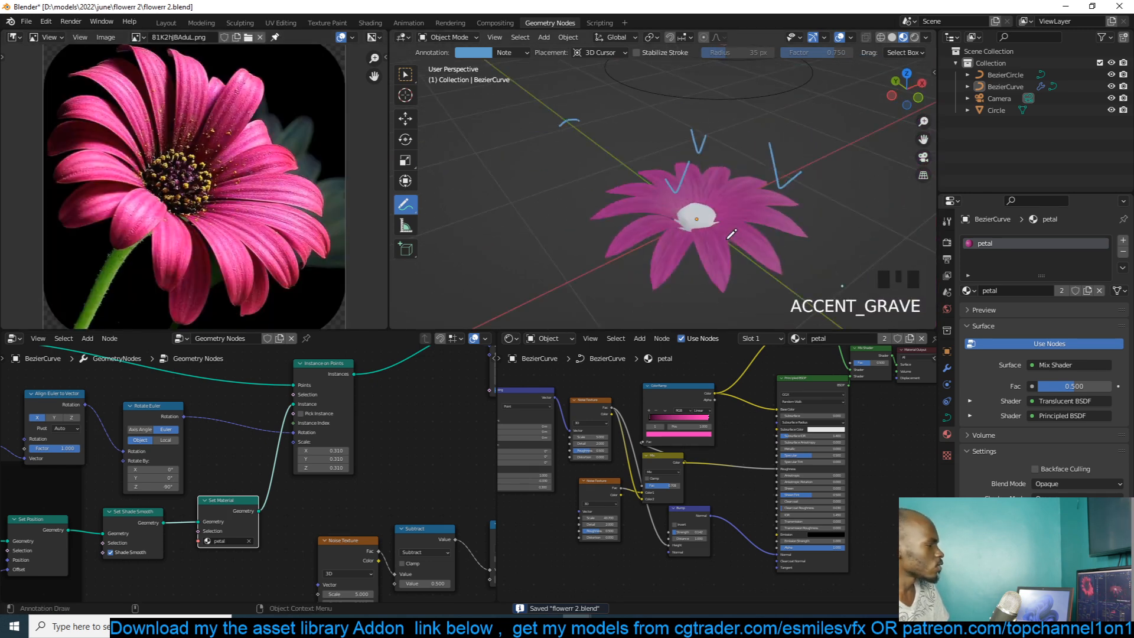
- Set the Bump node's Strength to 0.000
scroll(731, 235, "up", 3)
key("grave")
scroll(685, 540, "up", 4)
left_click_drag(685, 553, 640, 553)
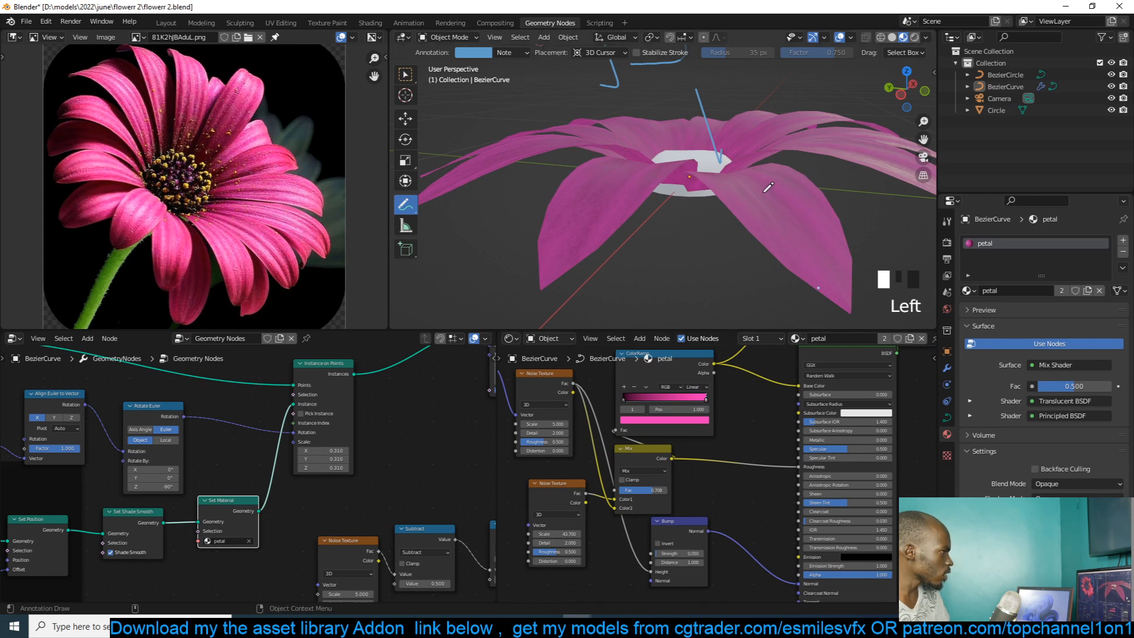
- Render the viewport with Cycles on GPU Compute and enable viewport denoising
key("grave")
left_click(914, 37)
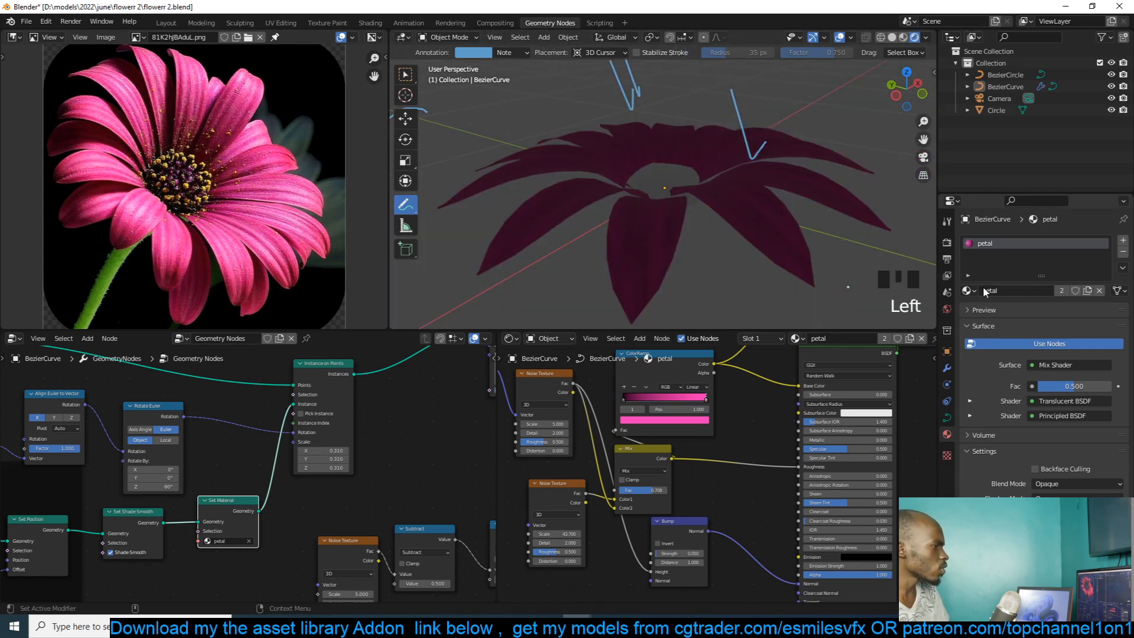
left_click(947, 243)
left_click(1039, 240)
left_click(1044, 282)
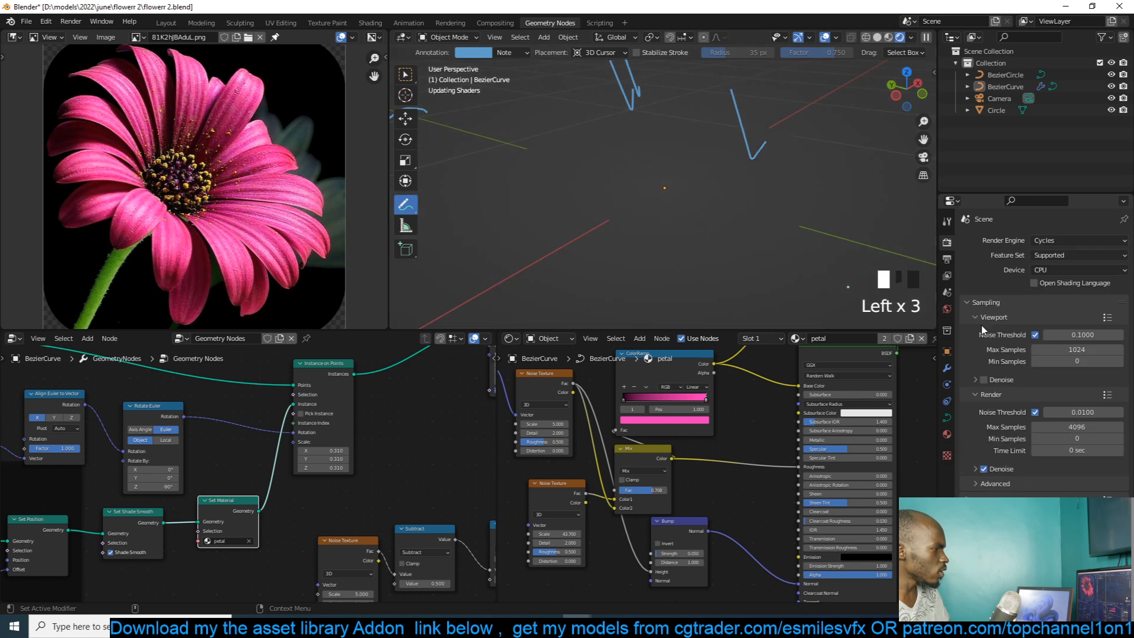
left_click(984, 380)
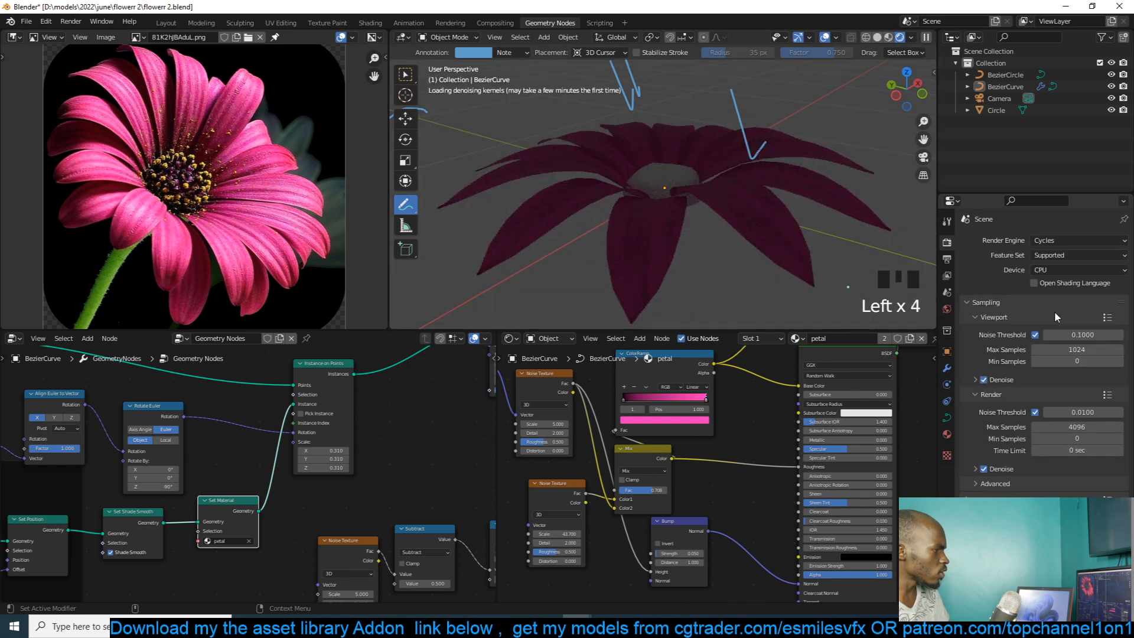
left_click(1063, 270)
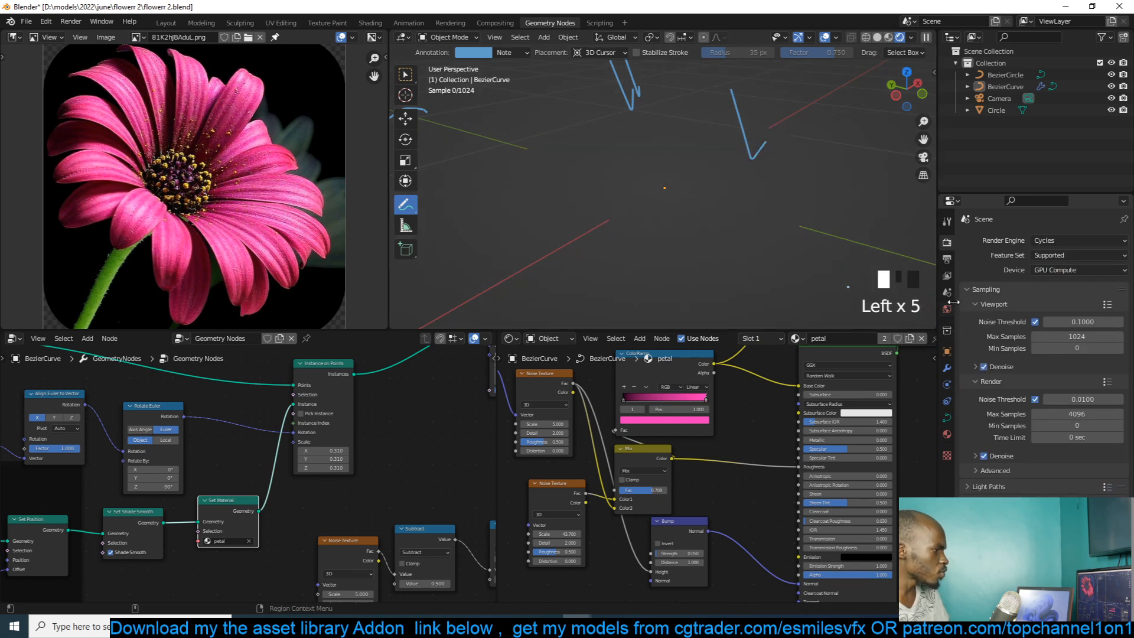
- Light the scene by assigning a Sky Texture to the World background color
left_click(947, 308)
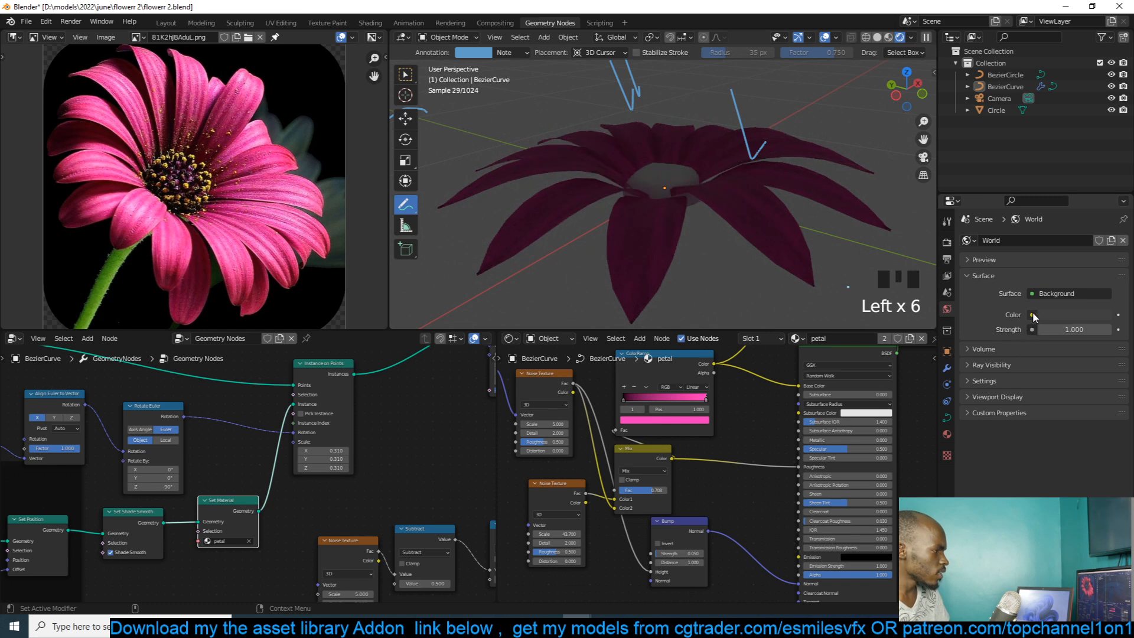
left_click(1031, 315)
left_click(795, 446)
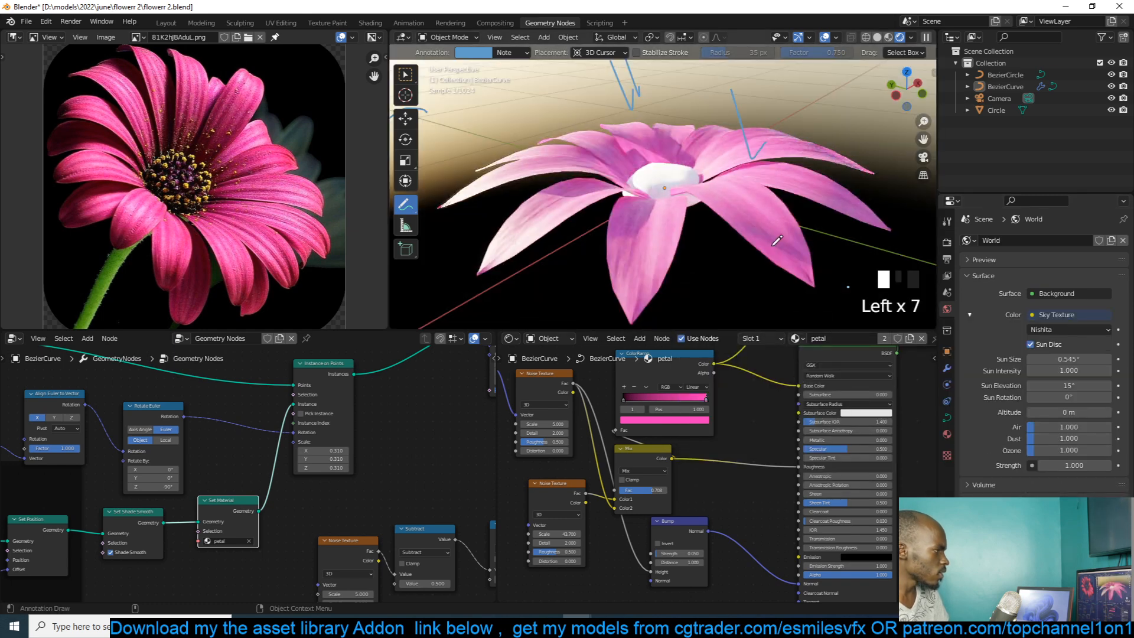
key("grave")
key("grave")
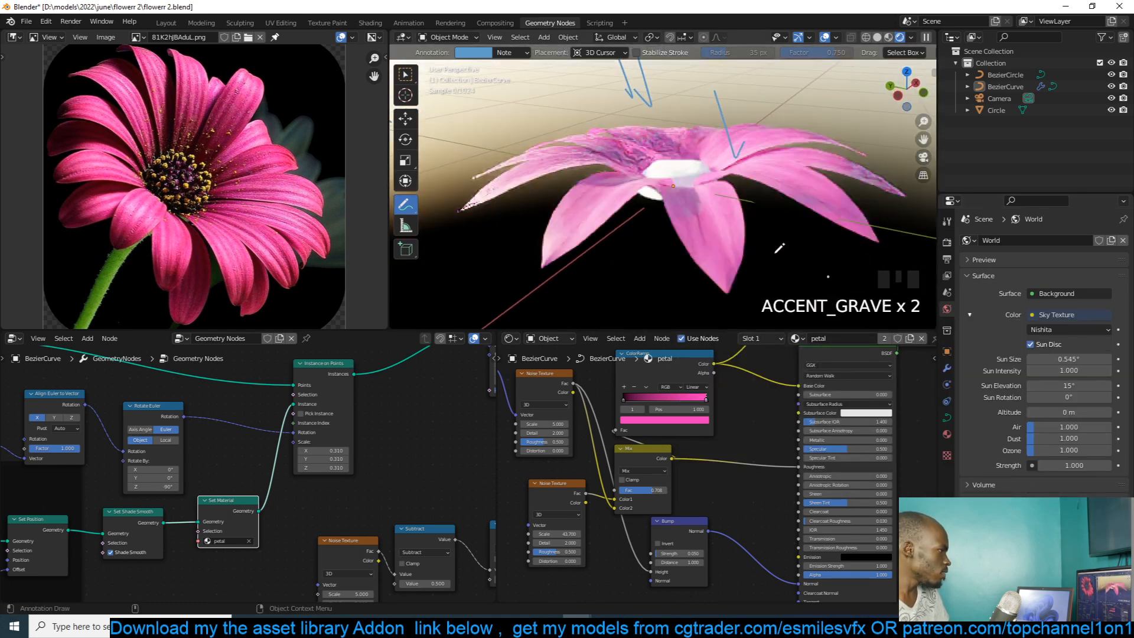
- Set the factor of the Mix Shader blending the Translucent and Principled BSDFs to 0.292
key("grave")
scroll(762, 413, "down", 4)
middle_click_drag(772, 401, 750, 437)
scroll(751, 436, "up", 4)
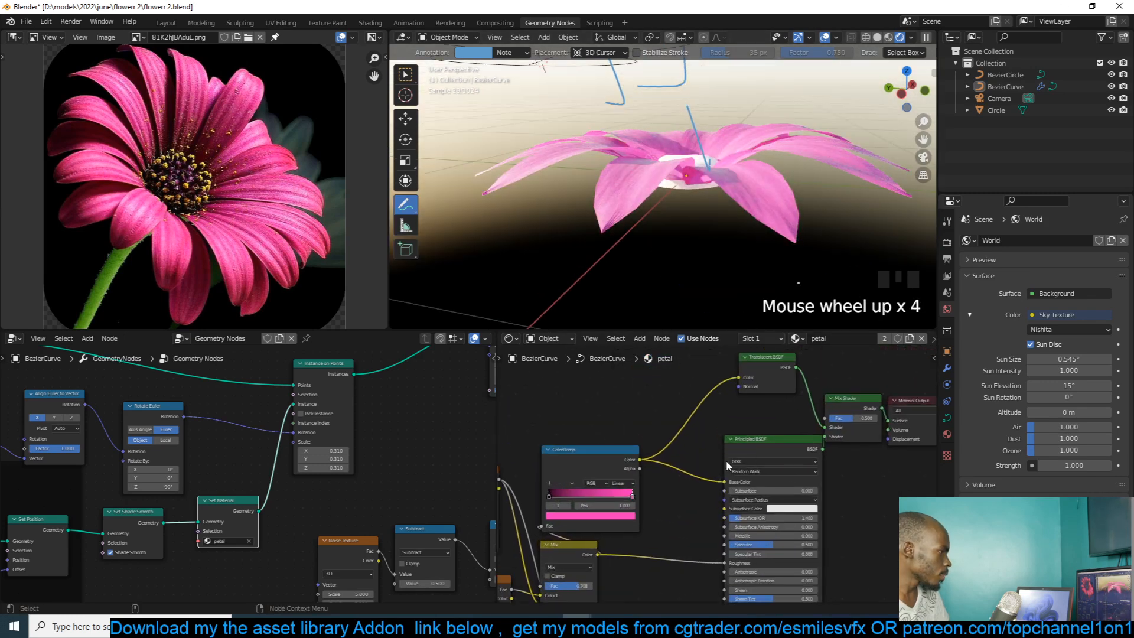
left_click_drag(838, 423, 830, 423)
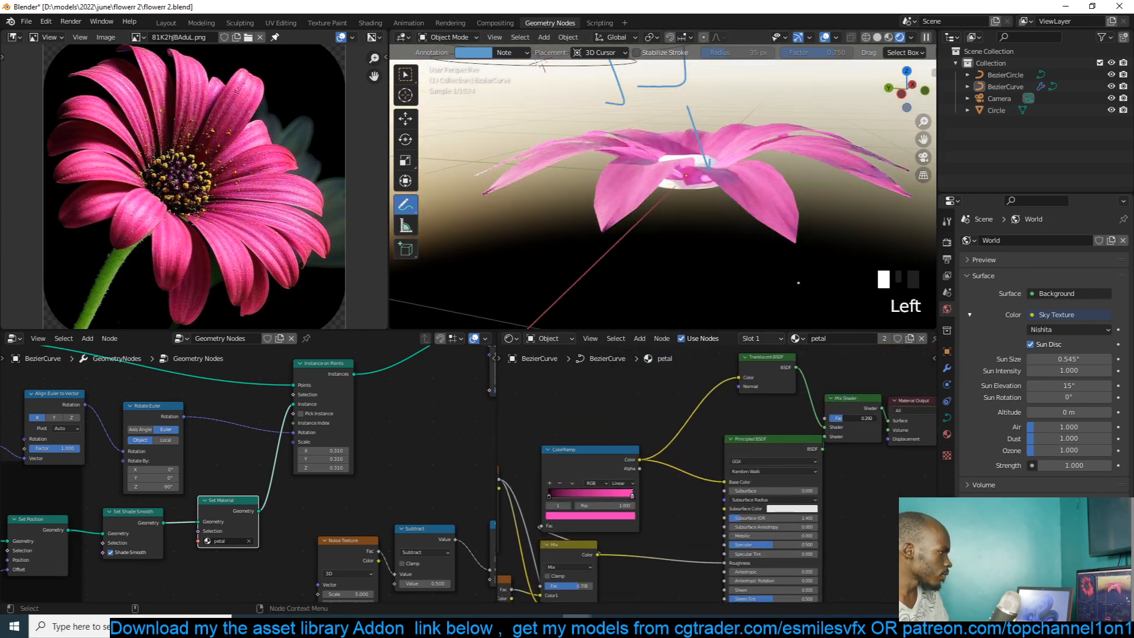
- Set the flower's Vertices value in the GeometryNodes modifier to 17
key("grave")
middle_click_drag(658, 433, 792, 431)
scroll(547, 436, "down", 5)
middle_click_drag(547, 435, 737, 432)
middle_click_drag(336, 453, 452, 455)
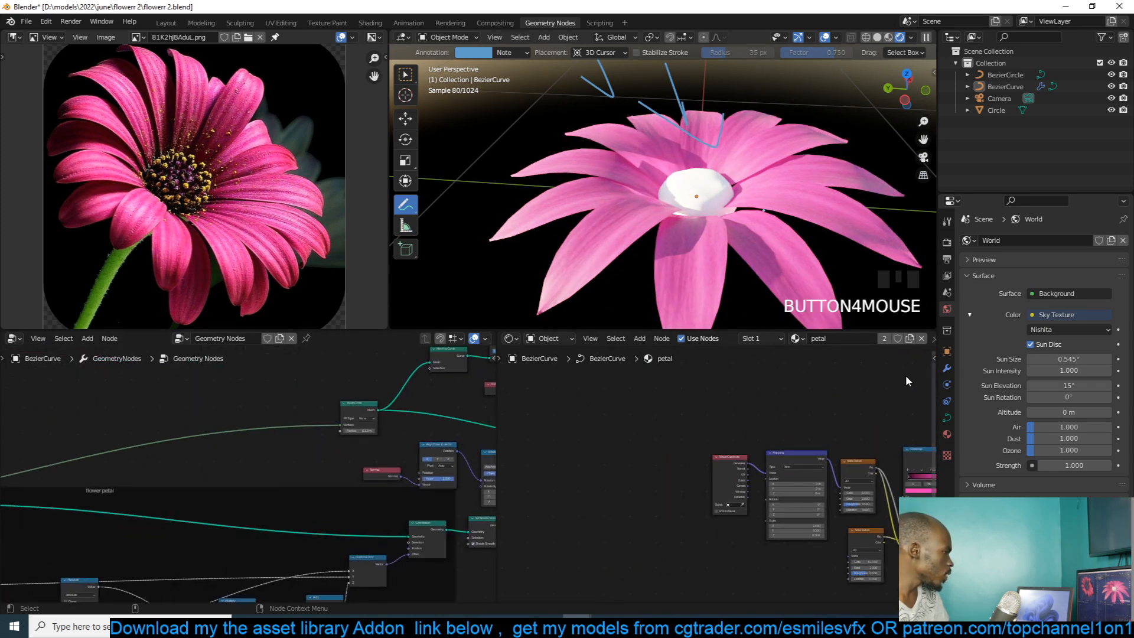
left_click(946, 368)
left_click(1108, 292)
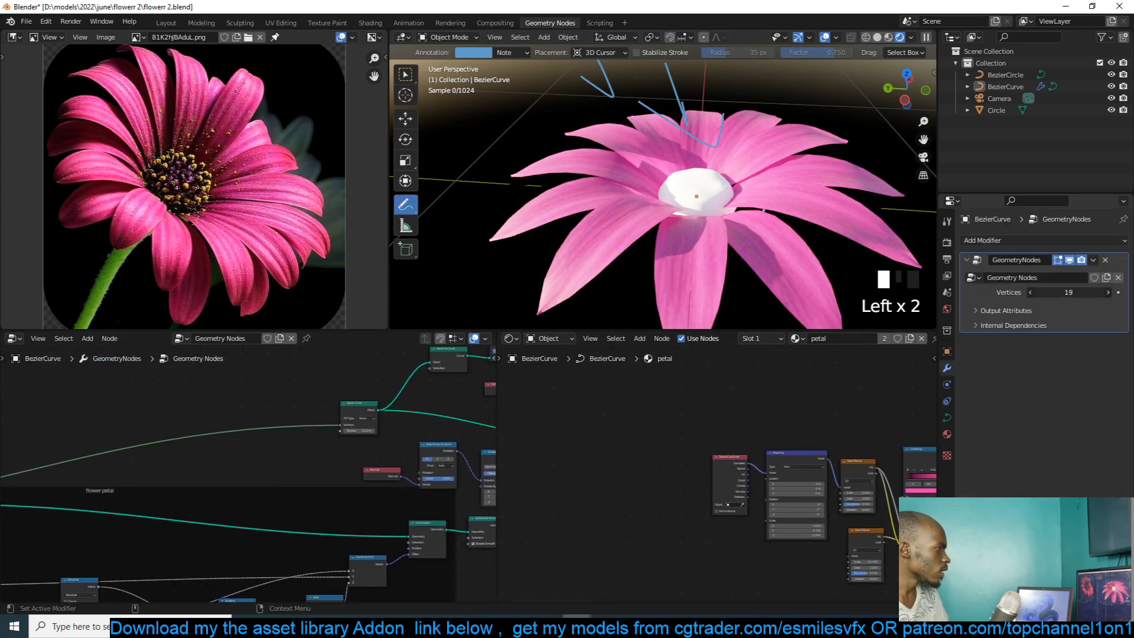
mouse_move(1068, 292)
left_mouse_down()
mouse_move(1030, 293)
mouse_move(1057, 293)
left_mouse_up()
- Add an Object Info node above the Mapping node in the petal material
scroll(809, 435, "down", 2)
middle_click_drag(810, 435, 749, 444)
scroll(749, 444, "up", 3)
key("shift+a")
left_click(706, 443)
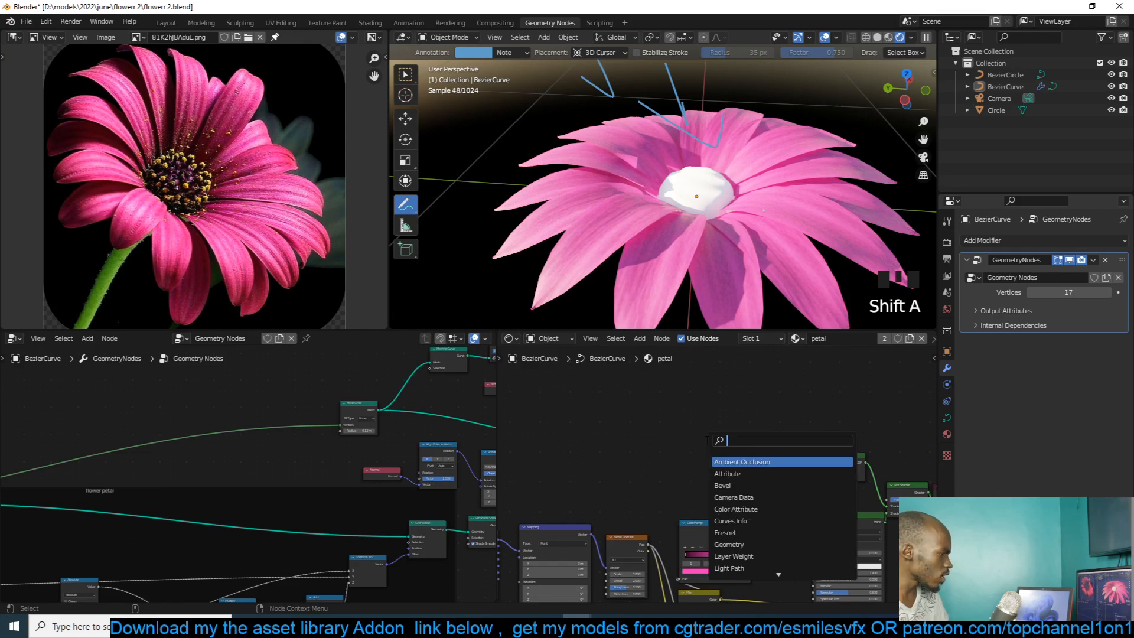
type("obj")
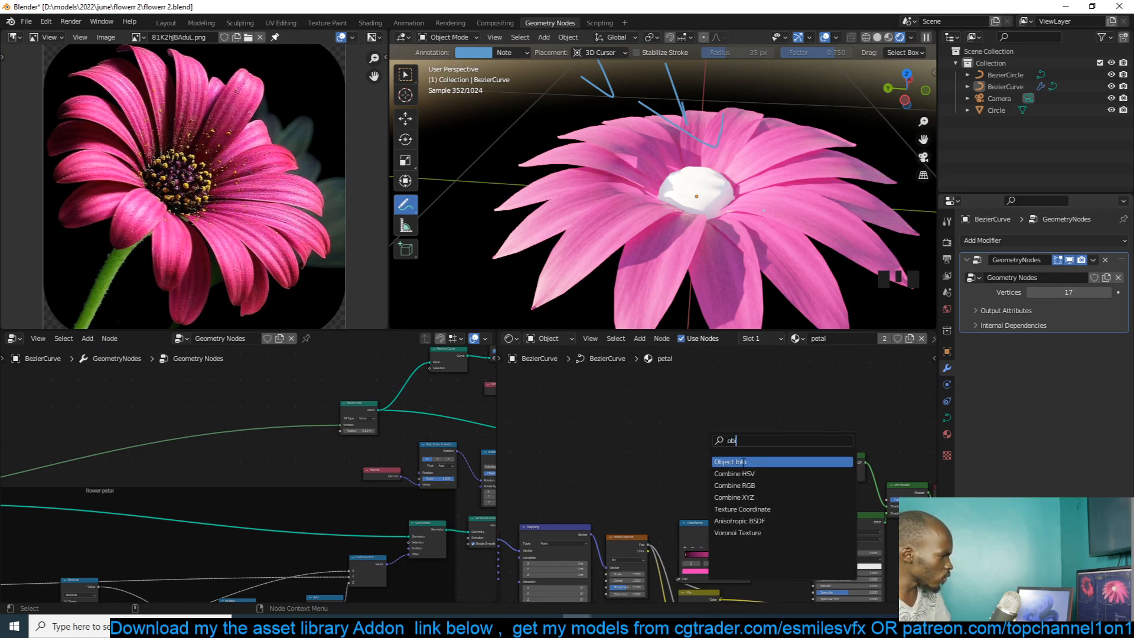
left_click(741, 460)
left_click(618, 438)
scroll(675, 438, "up", 5)
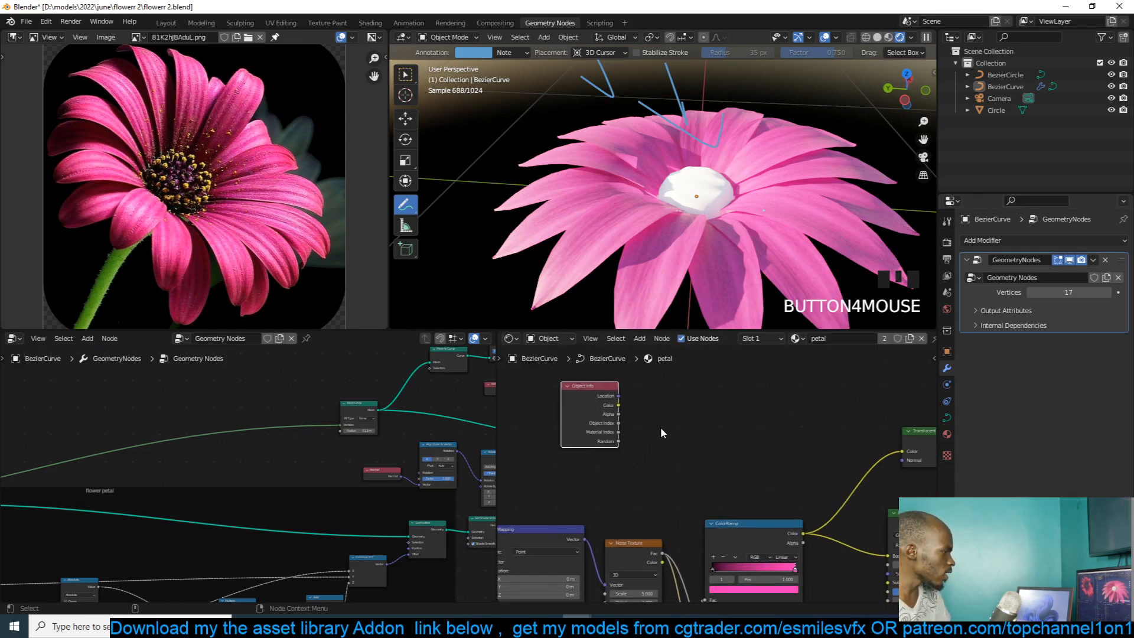
- Cycle the Object Info outputs through the viewer until Random is previewed on the petals, and save the file
left_click(605, 409, "ctrl+shift")
left_click(605, 409, "ctrl+shift")
left_click(605, 410, "ctrl+shift")
left_click(605, 410, "ctrl+shift")
left_click(605, 410, "ctrl+shift")
left_click(605, 409, "ctrl+shift")
left_click(605, 409, "ctrl+shift")
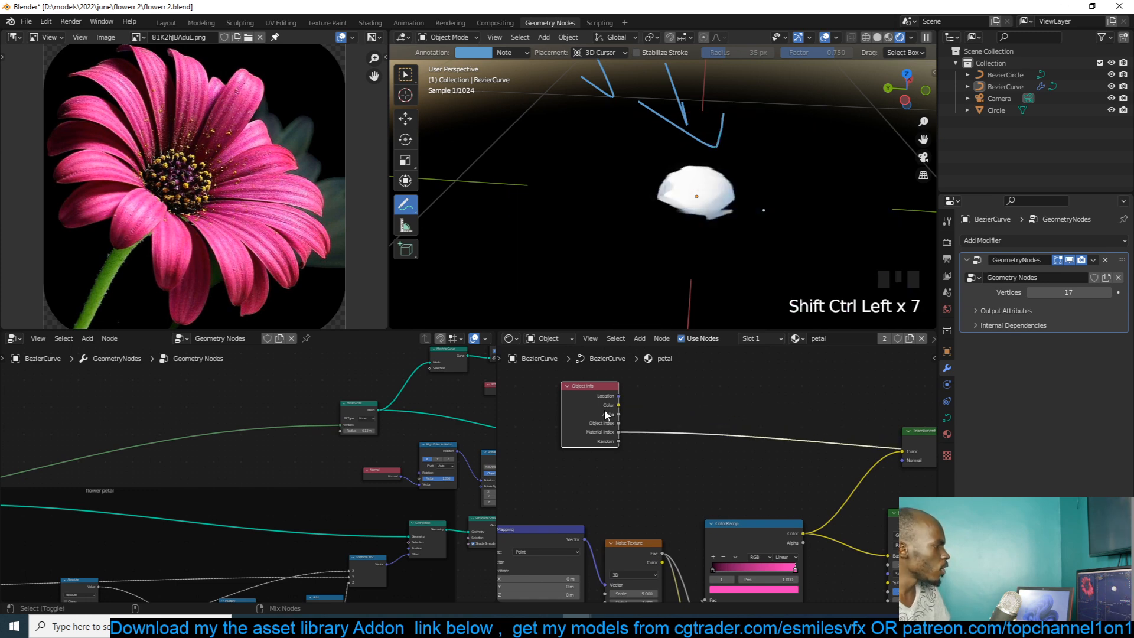
left_click(613, 404, "ctrl+shift")
key("ctrl+s")
- Insert a ColorRamp between the Object Info node's Random output and the viewer
key("shift+a")
mouse_move(656, 509)
left_click(762, 367)
left_click(675, 409)
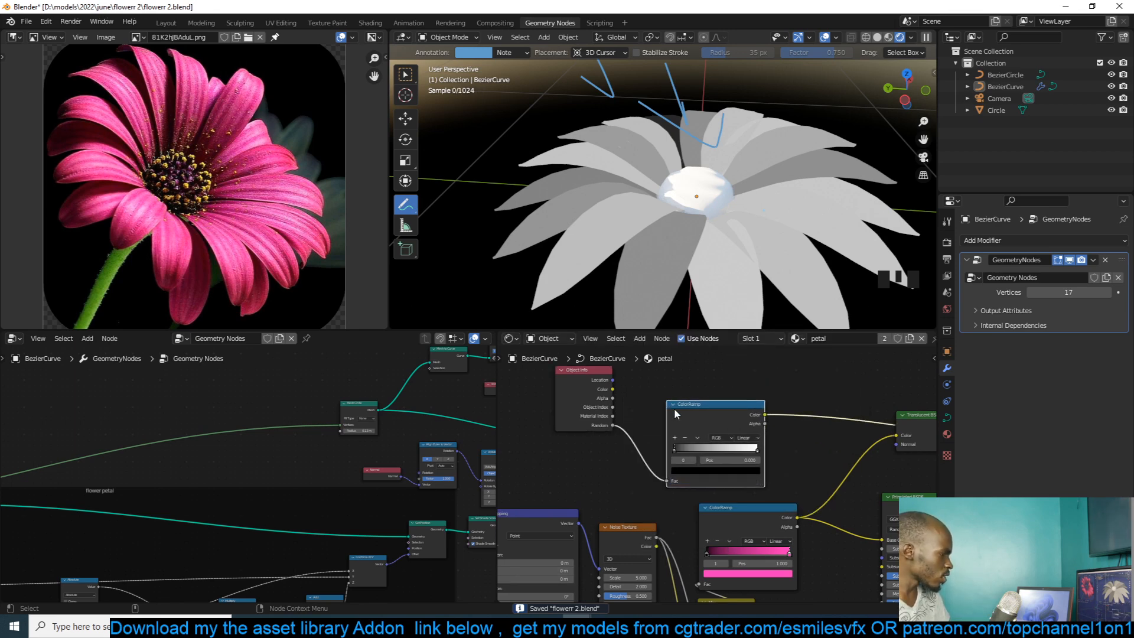
- Change the white end stop of the new ColorRamp to light green
scroll(674, 409, "up", 4)
left_click(762, 442)
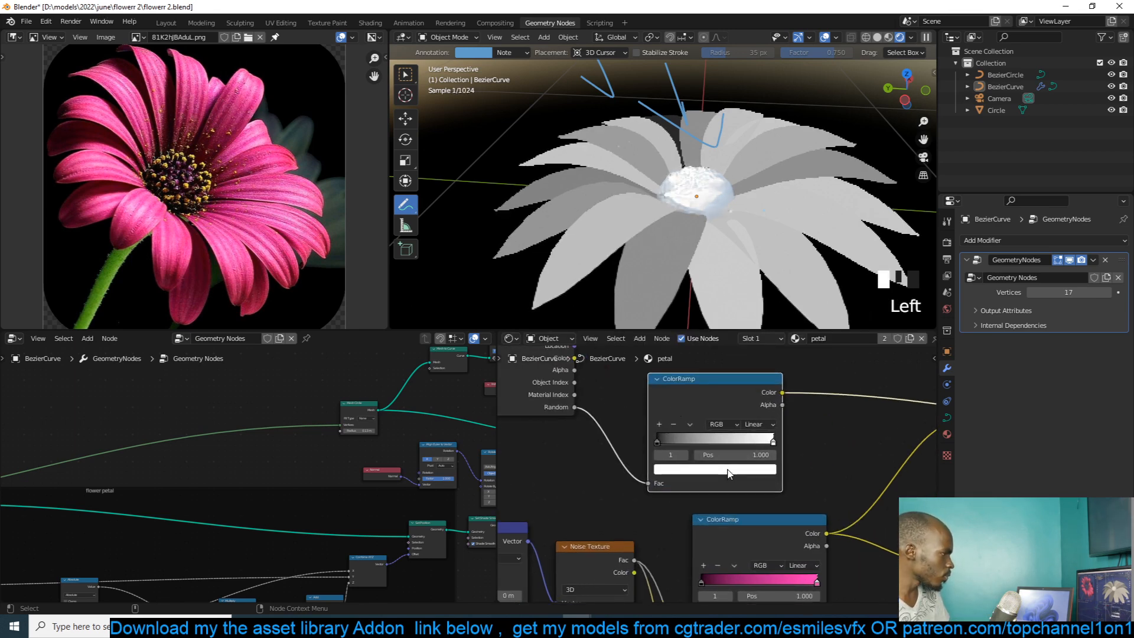
left_click(730, 474)
left_click(722, 327)
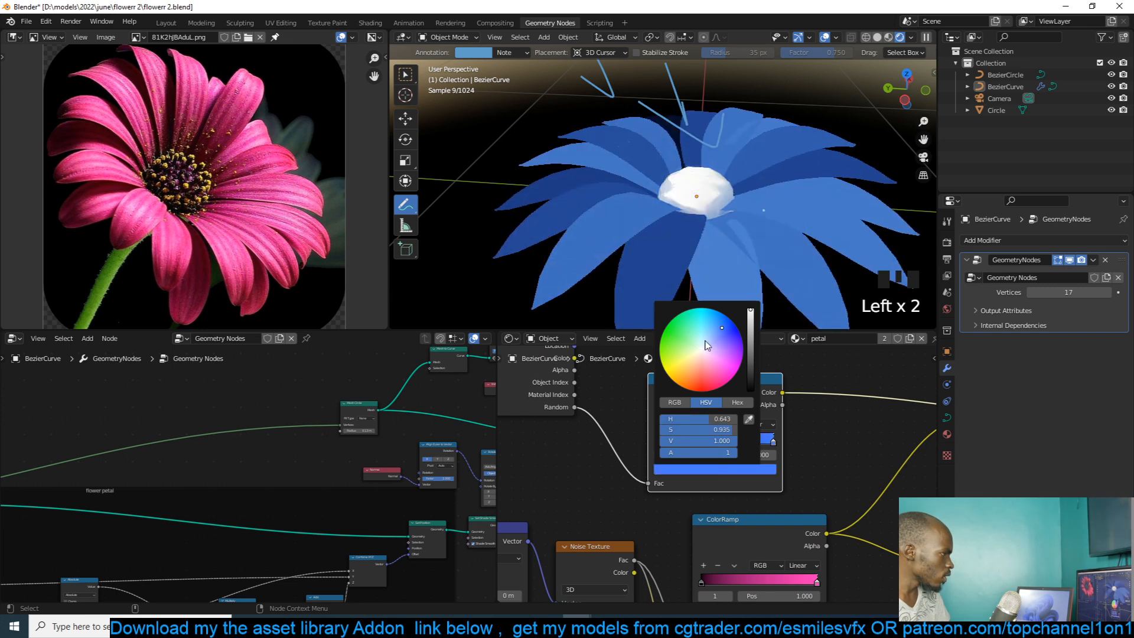
left_click_drag(711, 345, 711, 345)
- Add a middle stop at position 0.500 and color it green with H 0.288, S 0.901, V 0.500
left_click(660, 424)
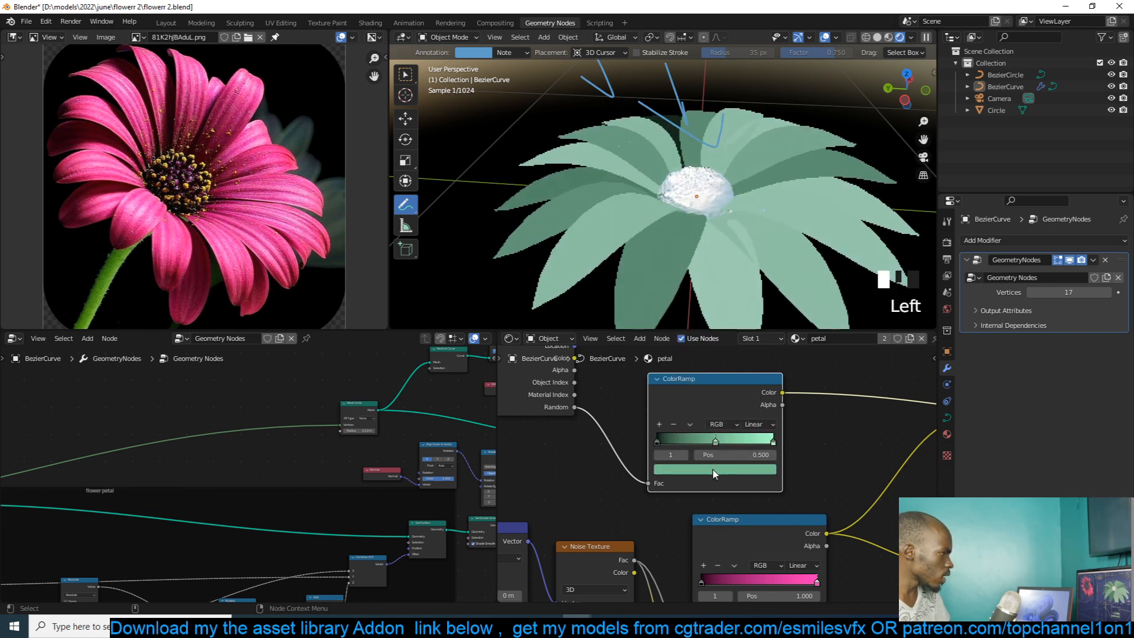
left_click(713, 470)
left_click(674, 348)
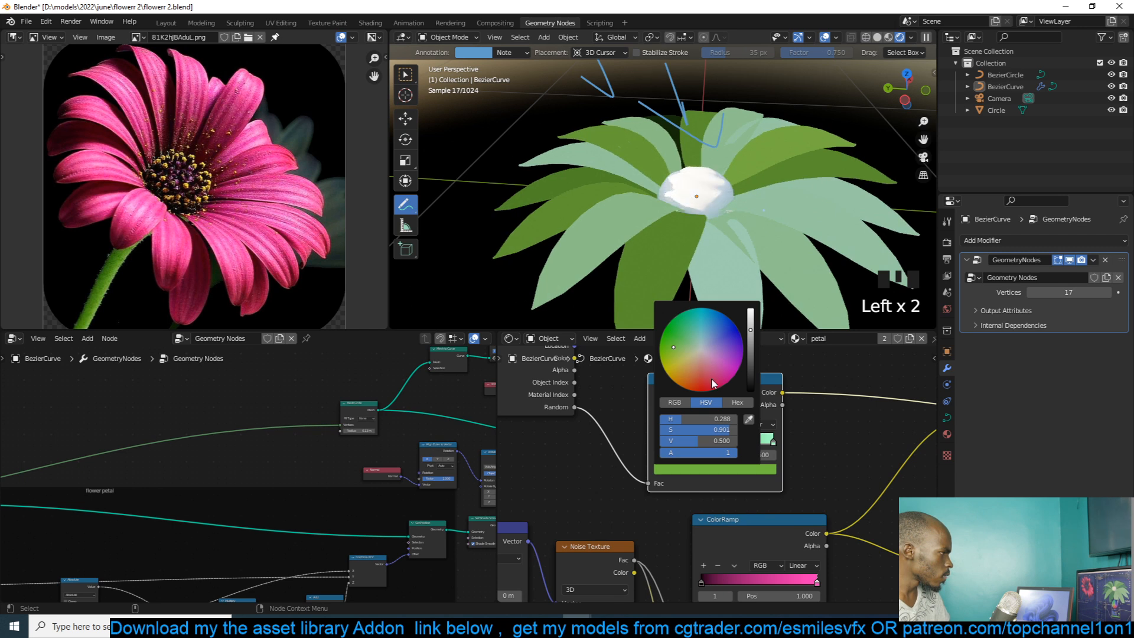
- Change the black first stop of the new ColorRamp to a pinkish red
left_click(660, 443)
left_click(694, 467)
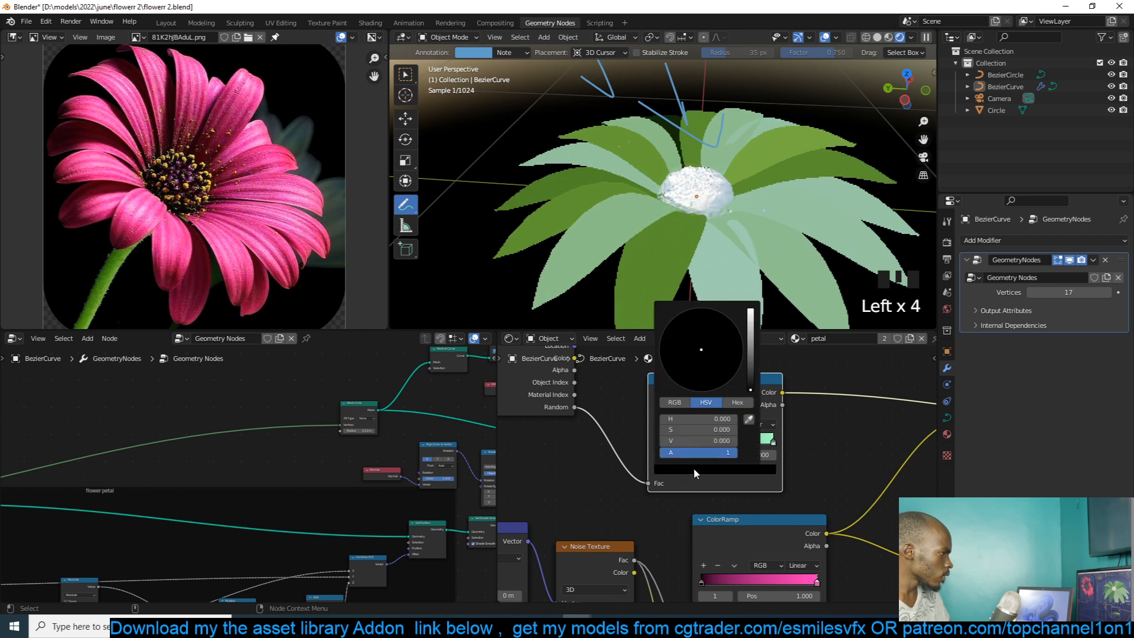
left_click(750, 327)
left_click_drag(713, 353, 727, 367)
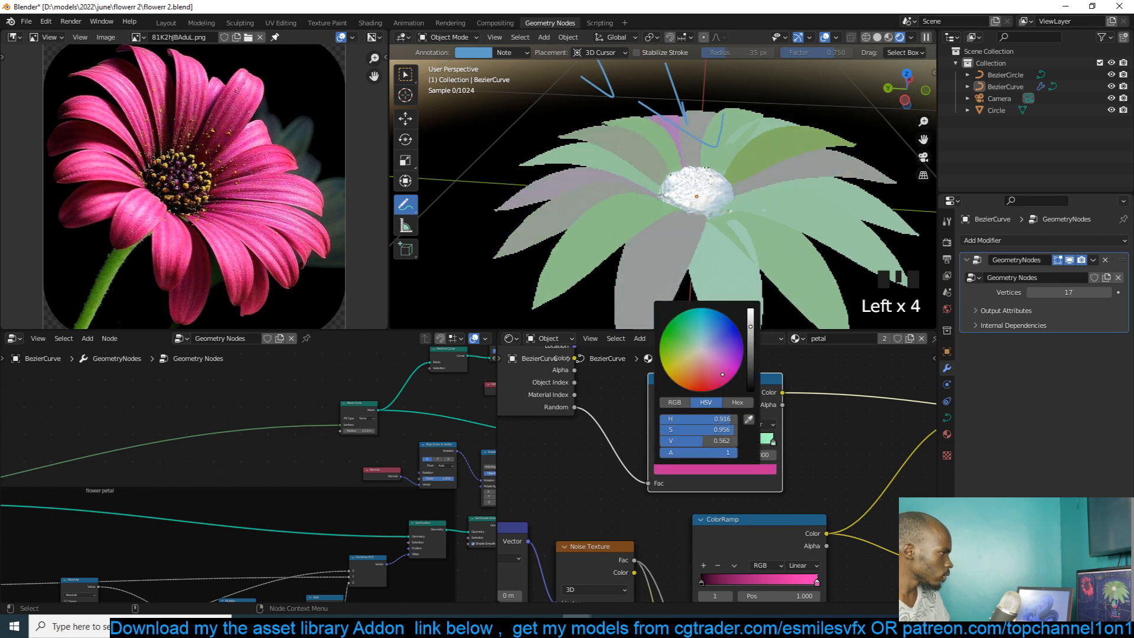
scroll(787, 424, "down", 6)
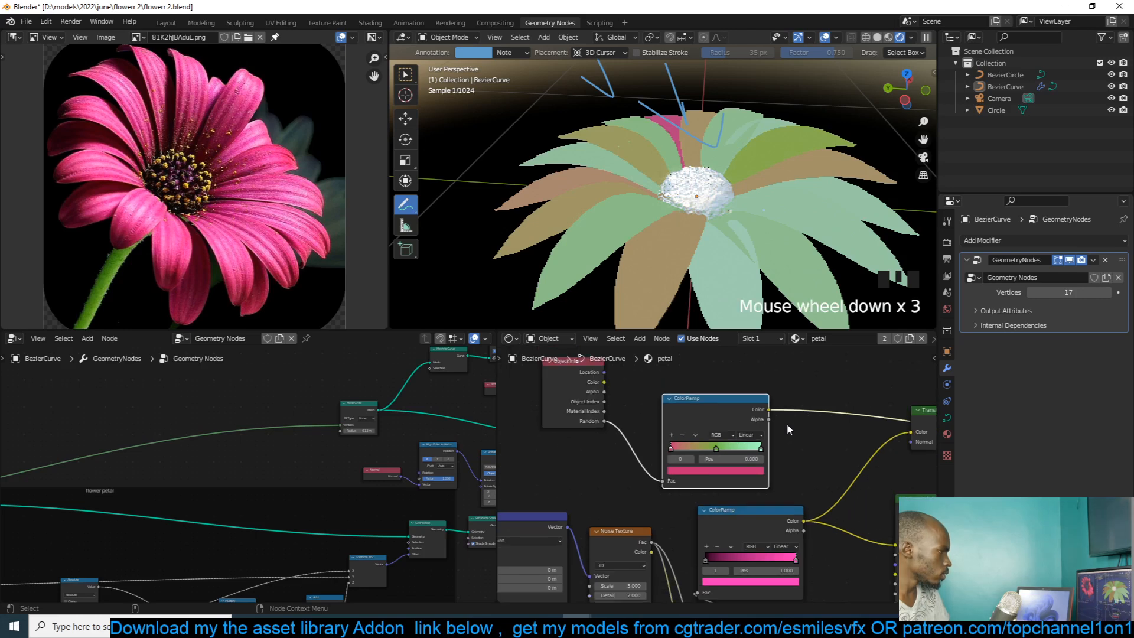
- Combine the two ColorRamps in a Mix node, with the pink streak ramp in Color1 and the random ramp in Color2
left_click(738, 506)
right_click_drag(725, 498, 715, 449, "ctrl+shift")
scroll(648, 459, "up", 3)
scroll(648, 459, "up", 1)
double_click(643, 439)
left_click(619, 452)
left_click_drag(621, 453, 652, 395)
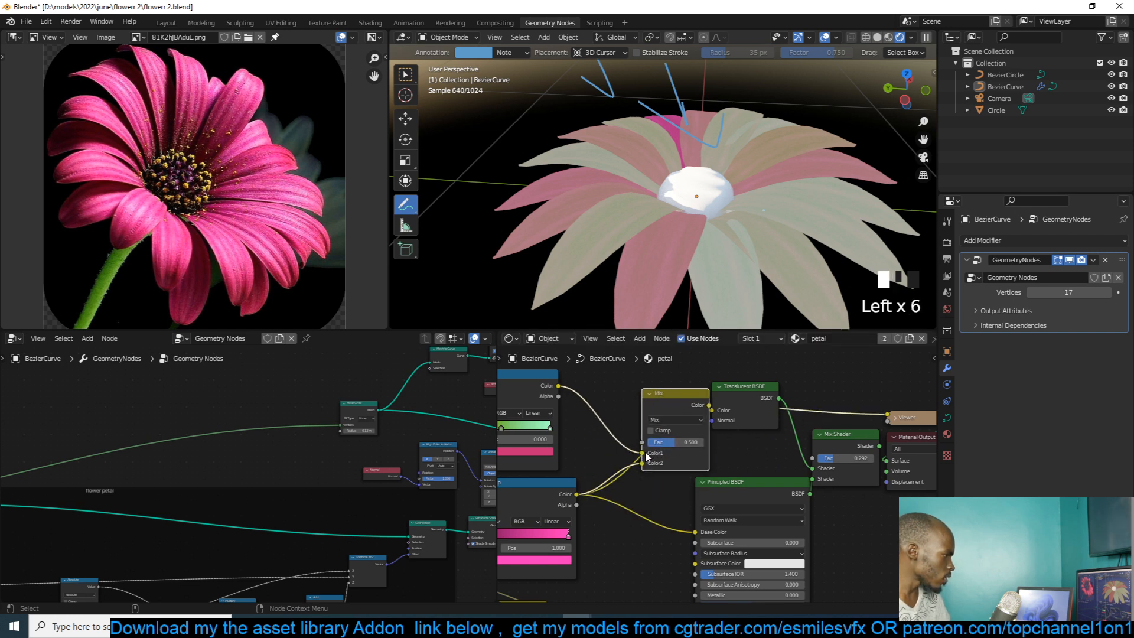
left_click(643, 465)
- Set the new Mix node's blending mode to Color and its factor to 0.225, placing it nearer the ColorRamps
left_click(694, 421)
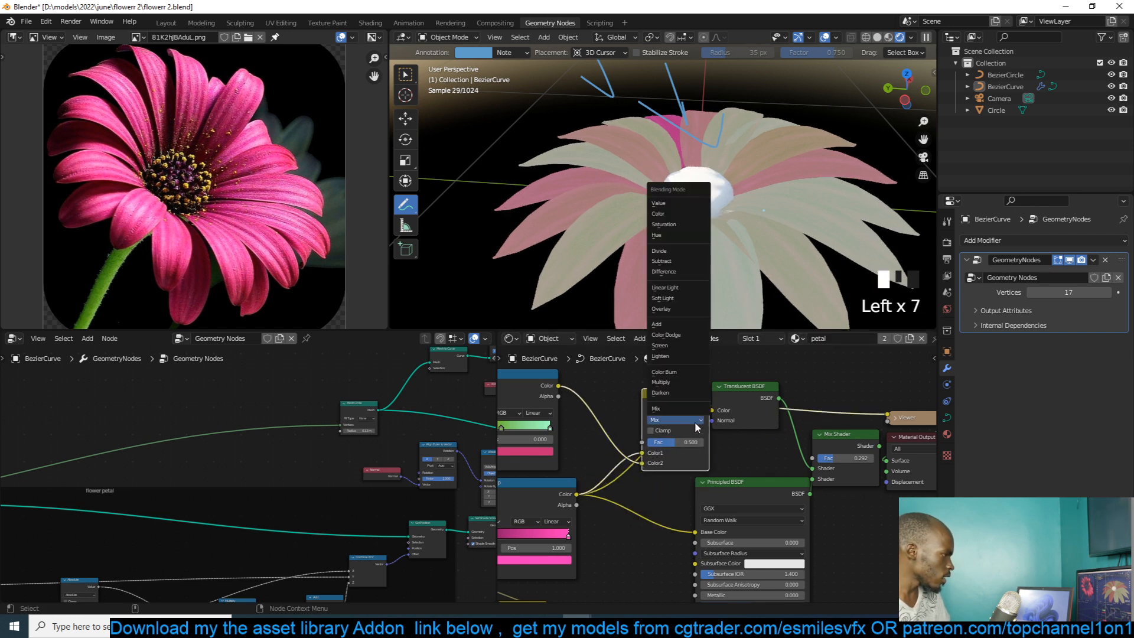
left_click(664, 420)
left_click(660, 213)
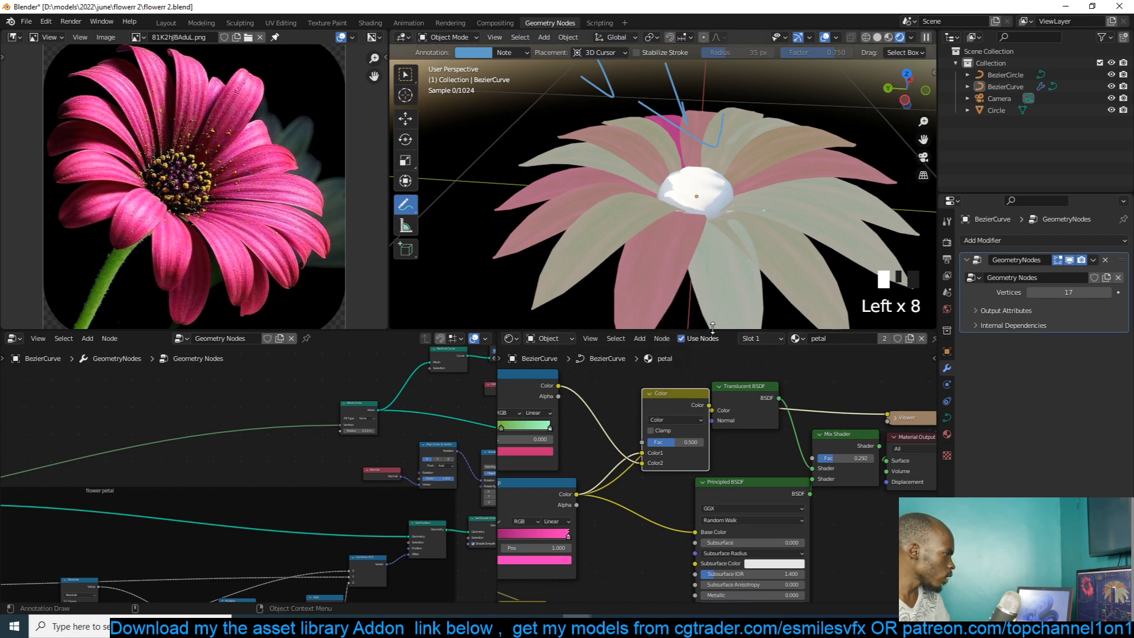
left_click_drag(671, 396, 625, 388)
left_click_drag(630, 433, 614, 433)
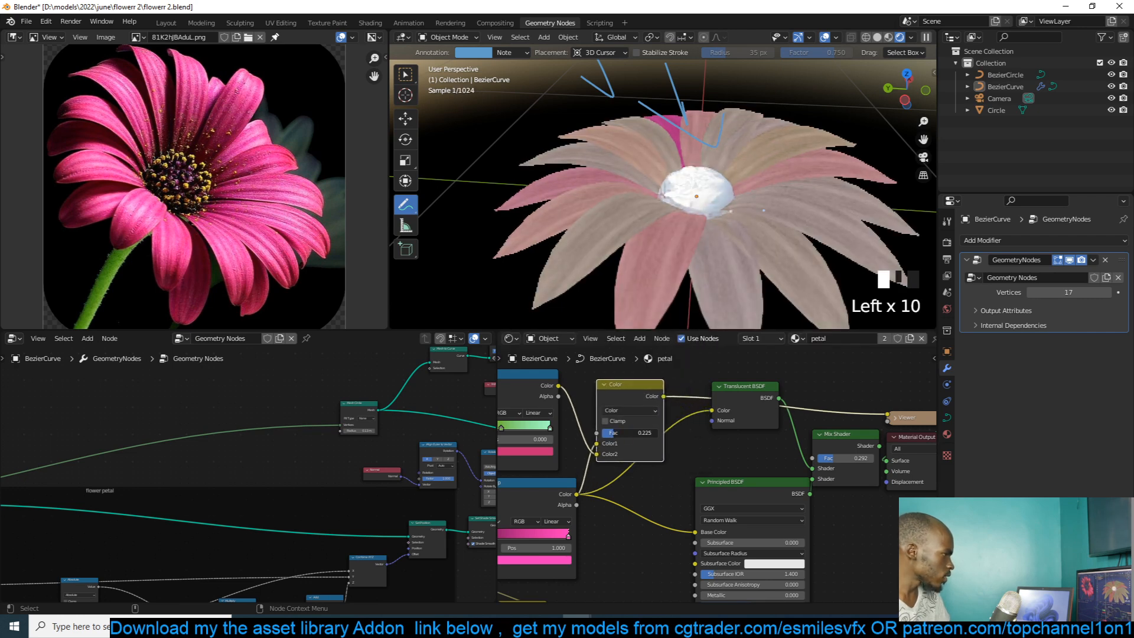
- Feed the Color mix node into both the Translucent and Principled base color, output the Mix Shader, and set the mix factor to 0.258
left_click_drag(665, 398, 701, 532)
left_click(848, 438, "ctrl+shift")
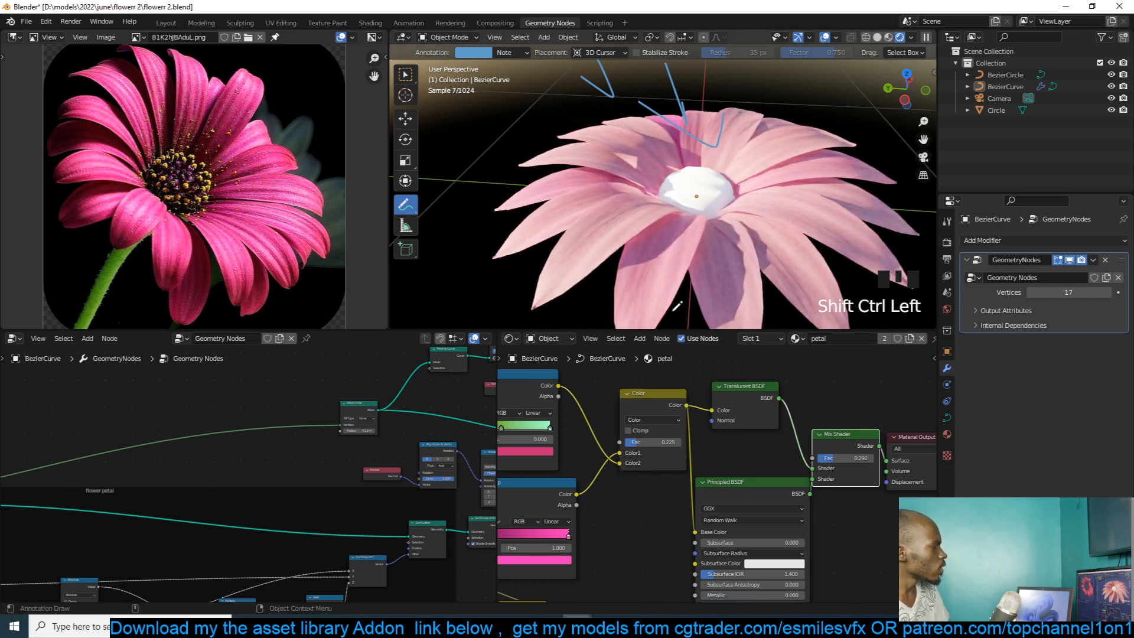
middle_click_drag(649, 462, 699, 466)
mouse_move(705, 446)
left_mouse_down()
mouse_move(725, 445)
mouse_move(708, 445)
left_mouse_up()
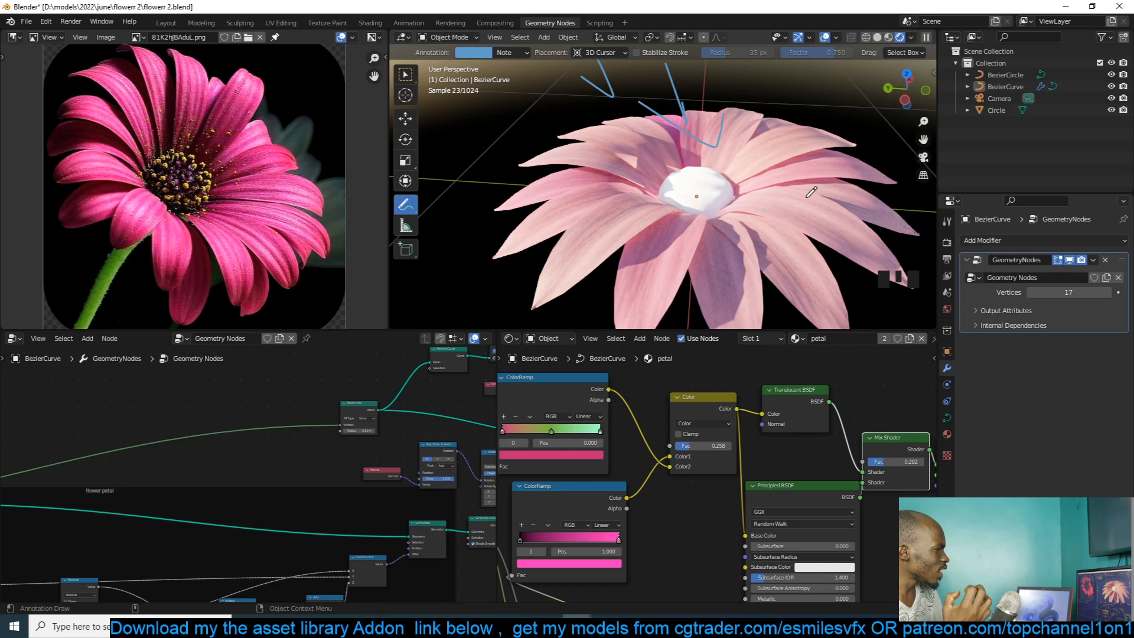
- Move the shader nodes further from the Color mix node and add a reroute joining its two outgoing links
middle_click_drag(830, 399, 680, 401)
left_click_drag(860, 366, 649, 521)
left_click_drag(681, 485, 881, 468)
left_click(753, 467)
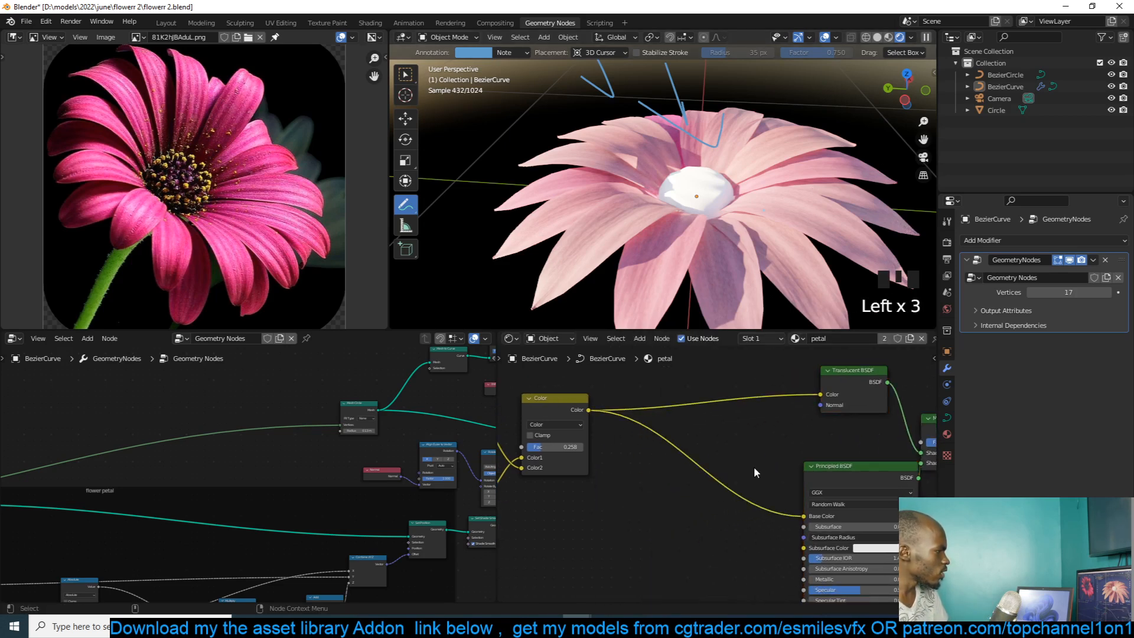
right_click_drag(731, 551, 721, 408, "shift")
- Duplicate the Color mix node onto the link before the reroute and set the copy's blending mode to Value
key("shift+a")
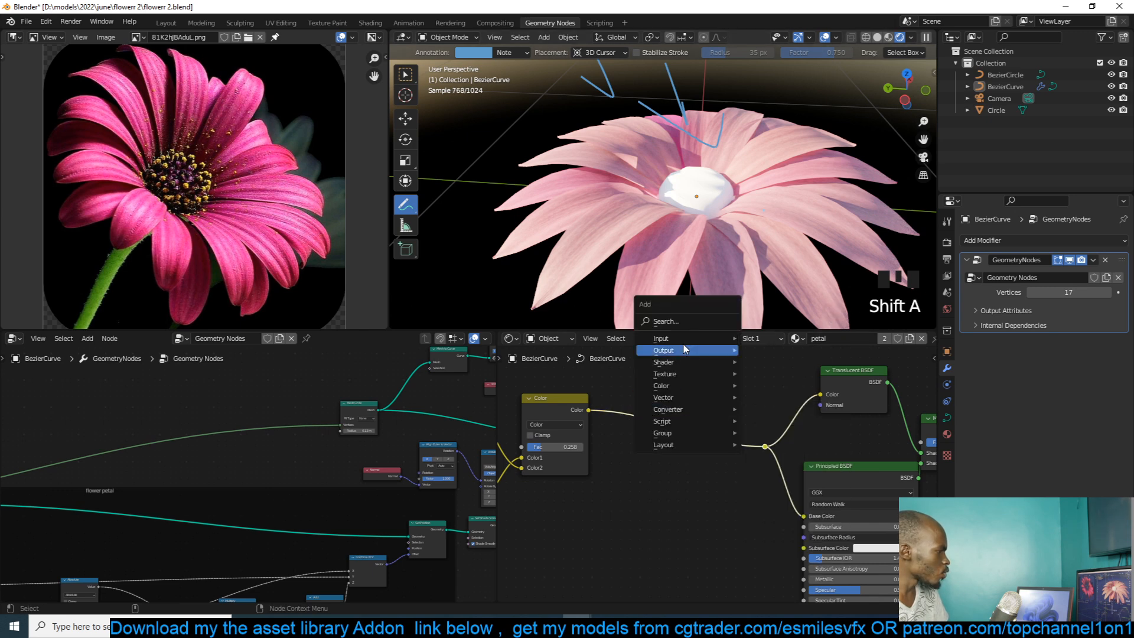
left_click(559, 404)
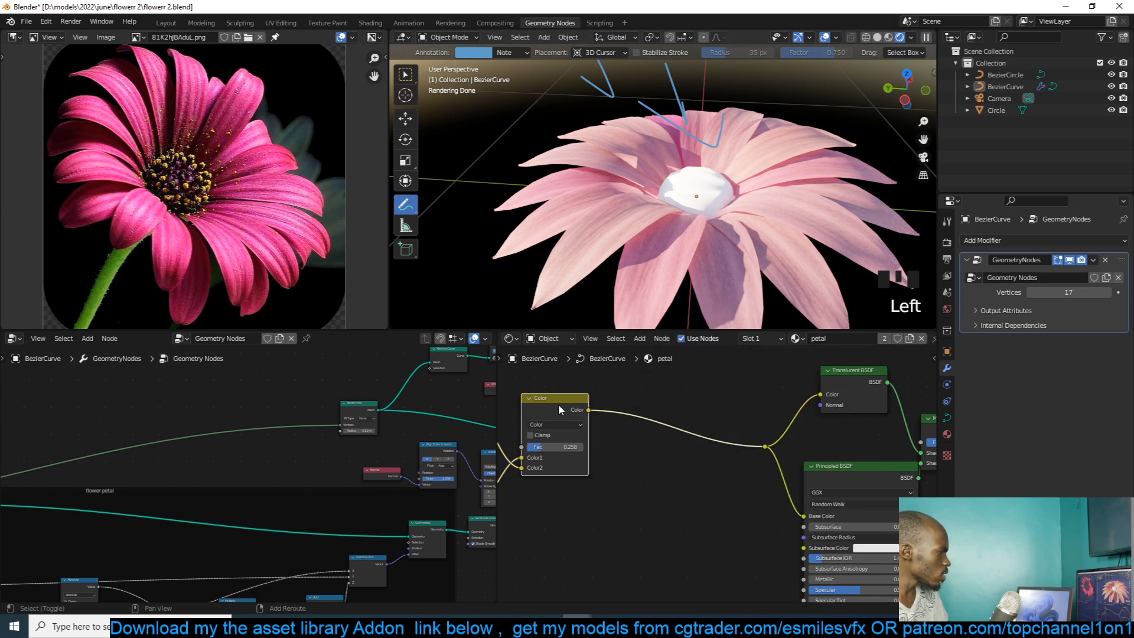
key("shift+d")
left_click(672, 409)
left_click(680, 431)
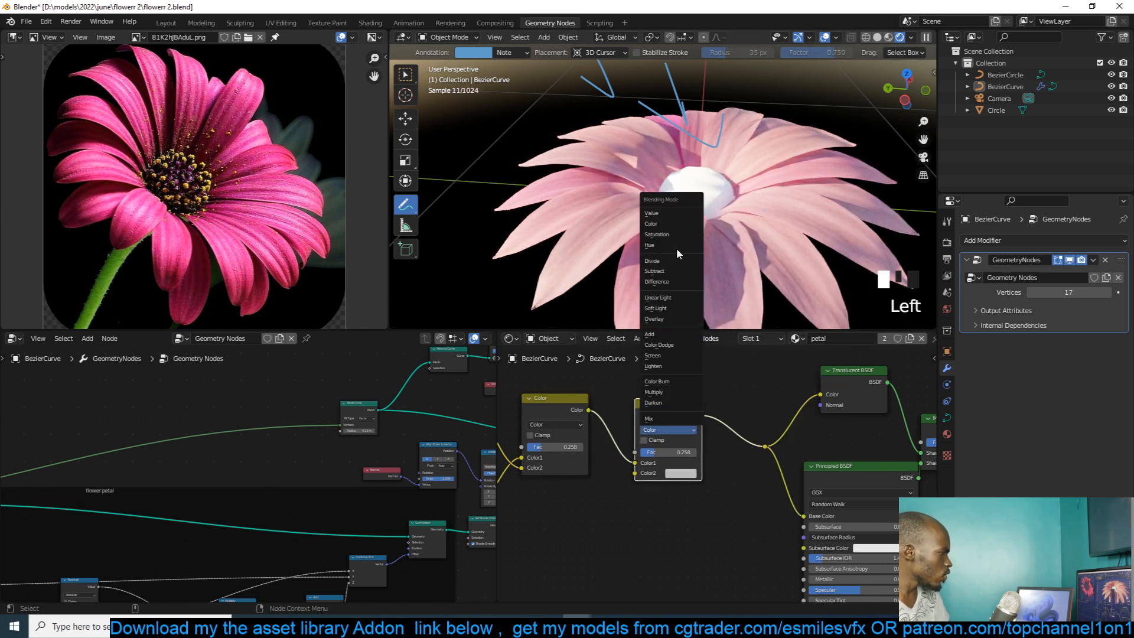
left_click(652, 213)
- Try a dark Color2 with V 0.041 and a lower factor, remove the Value node keeping the link intact, and save the file
left_click(681, 475)
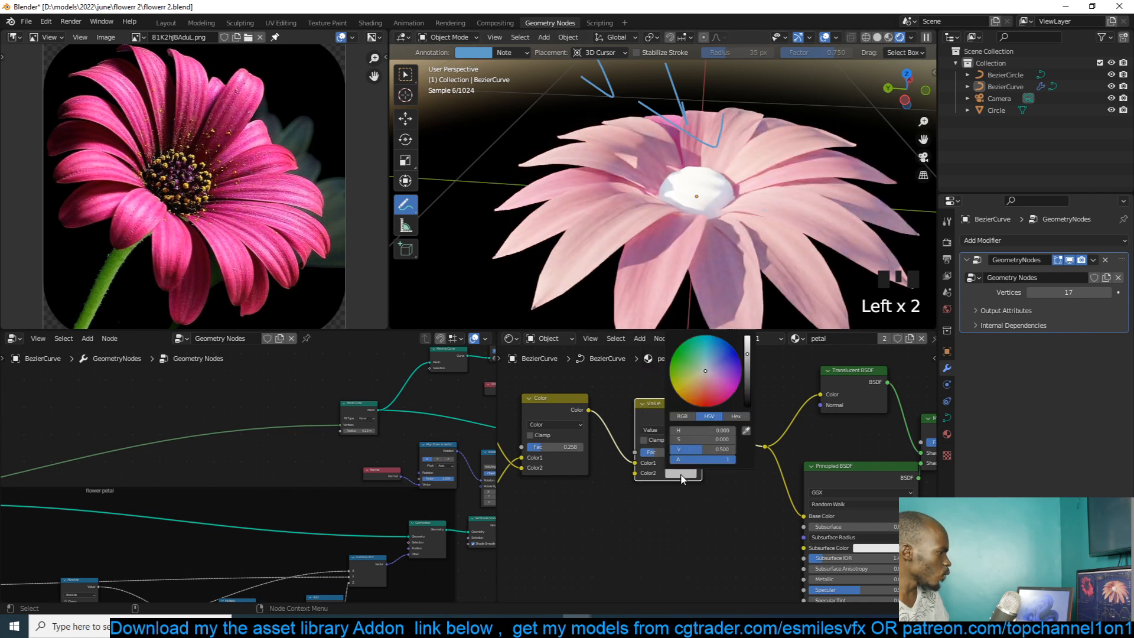
left_click_drag(747, 373, 746, 390)
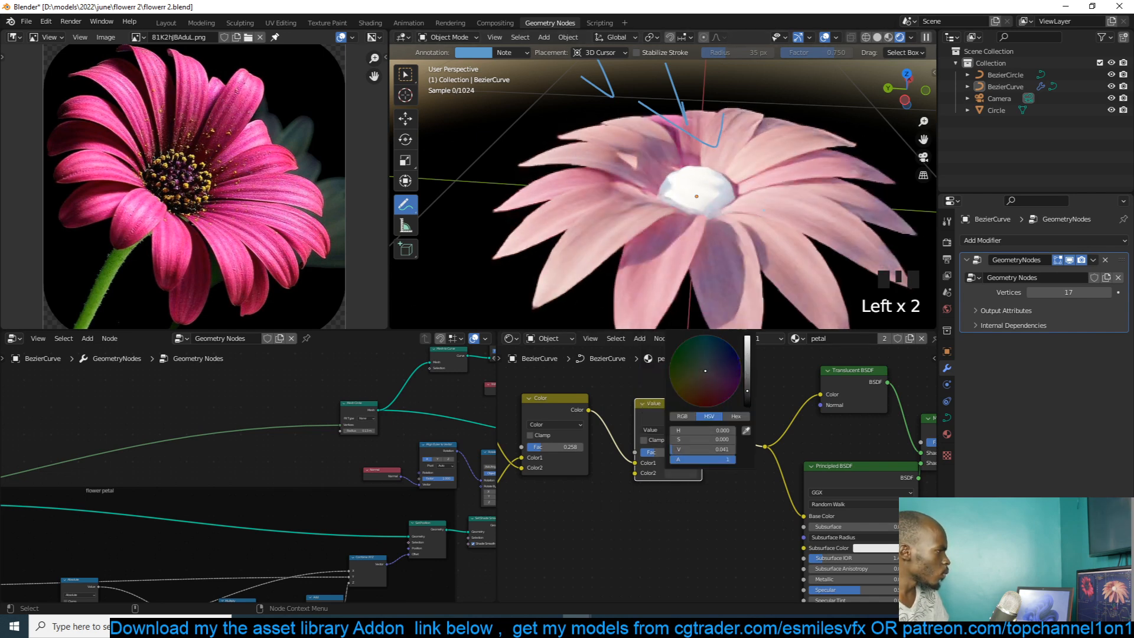
mouse_move(669, 452)
left_mouse_down()
mouse_move(680, 451)
mouse_move(655, 452)
left_mouse_up()
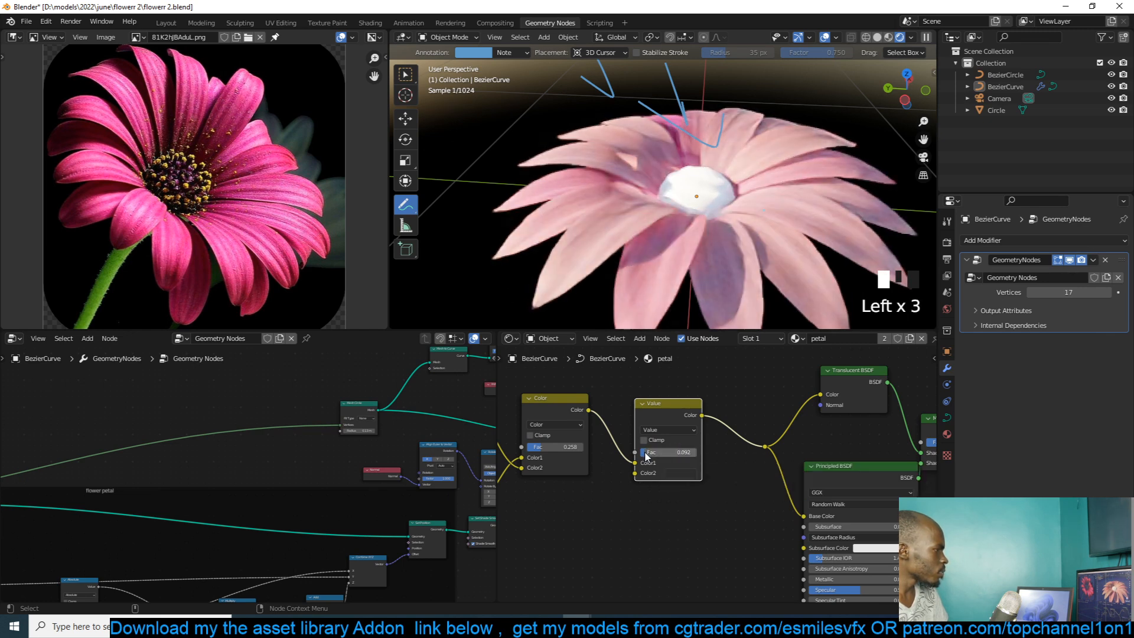
key("ctrl+x")
key("ctrl+s")
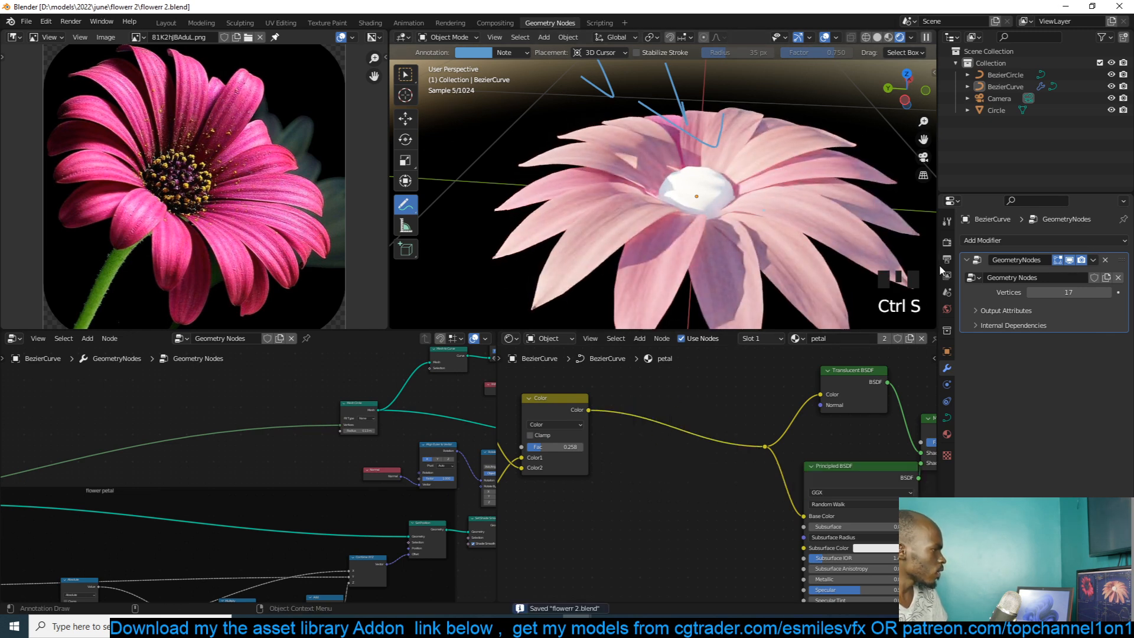
- Change the last stop of the pink streak ramp to a bright redder pink with H 0.967 and S 1.000
middle_click_drag(534, 447, 848, 397)
left_click(766, 489)
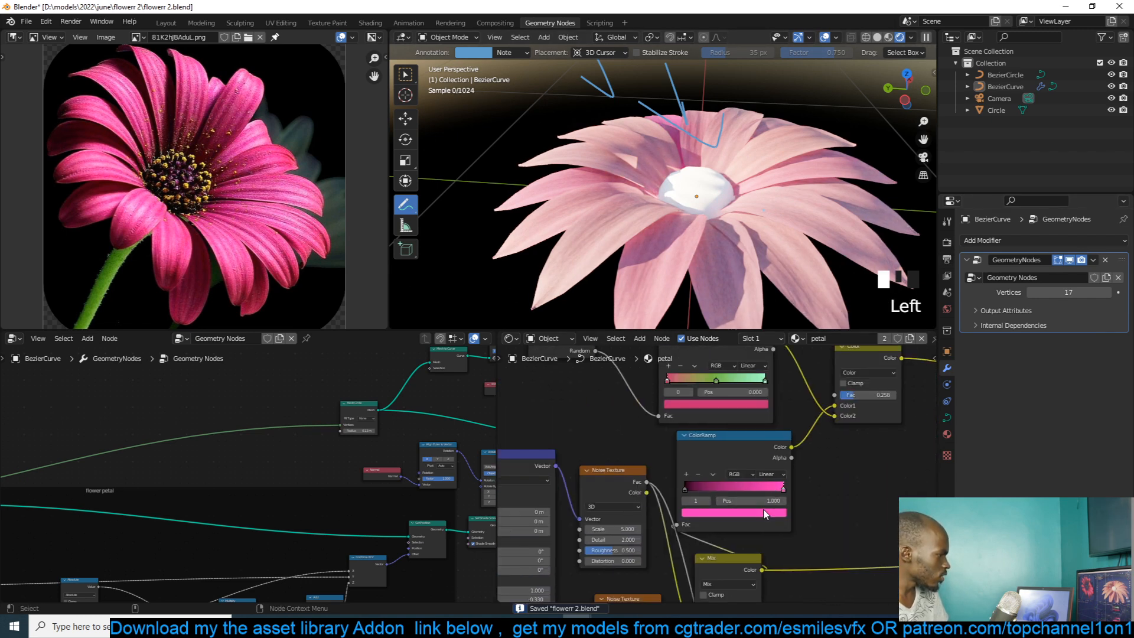
left_click(734, 512)
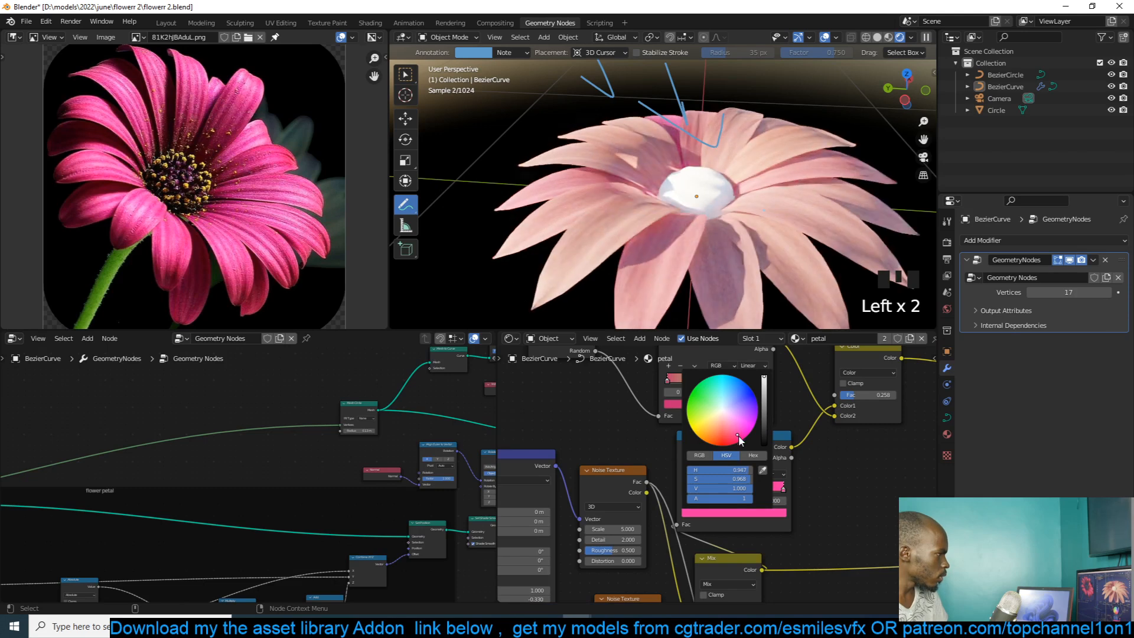
left_click_drag(738, 435, 741, 441)
left_click_drag(765, 381, 764, 405)
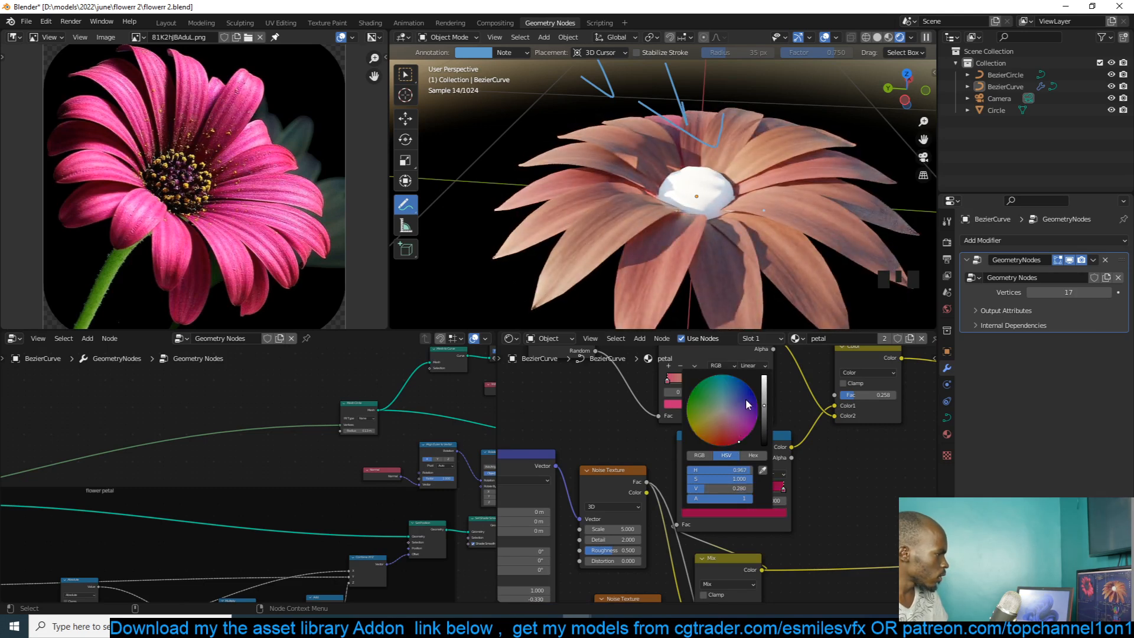
left_click(763, 380)
middle_click_drag(841, 451, 740, 493)
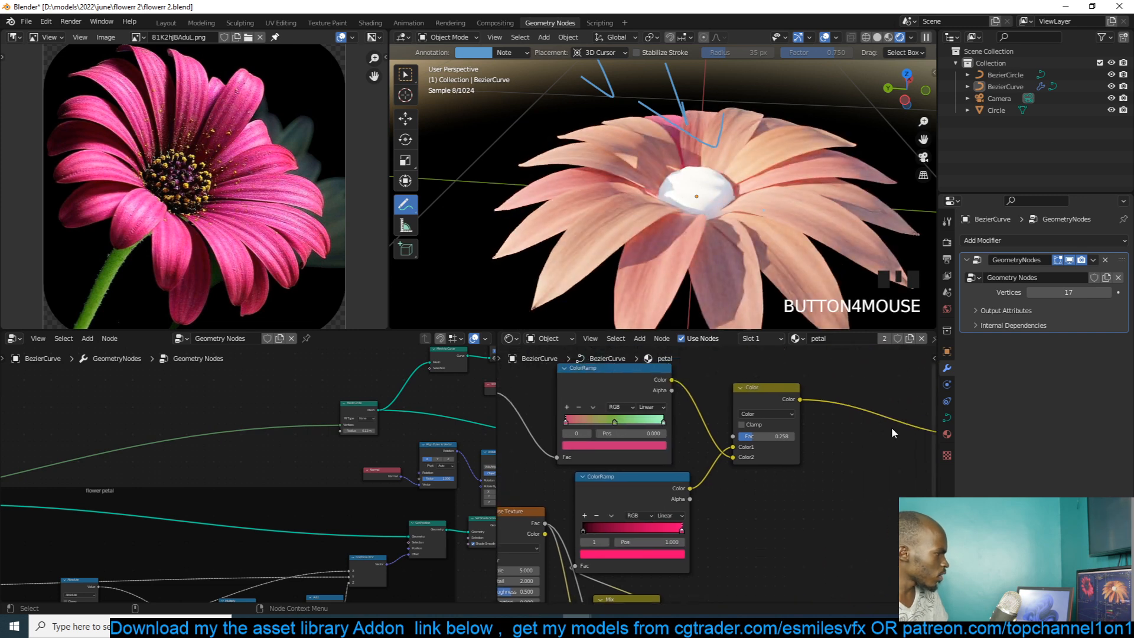
- Change the first stop of the random-color ramp to a deeper red with H 0.976, S 0.990 and V 0.562
middle_click_drag(891, 427, 632, 454)
middle_click_drag(789, 472, 703, 454)
scroll(738, 447, "up", 4)
mouse_move(791, 439)
left_mouse_down()
mouse_move(824, 437)
mouse_move(788, 438)
left_mouse_up()
middle_click_drag(576, 469, 674, 463)
scroll(674, 463, "down", 1)
middle_click_drag(500, 443, 736, 486)
scroll(737, 486, "up", 1)
left_click(633, 449)
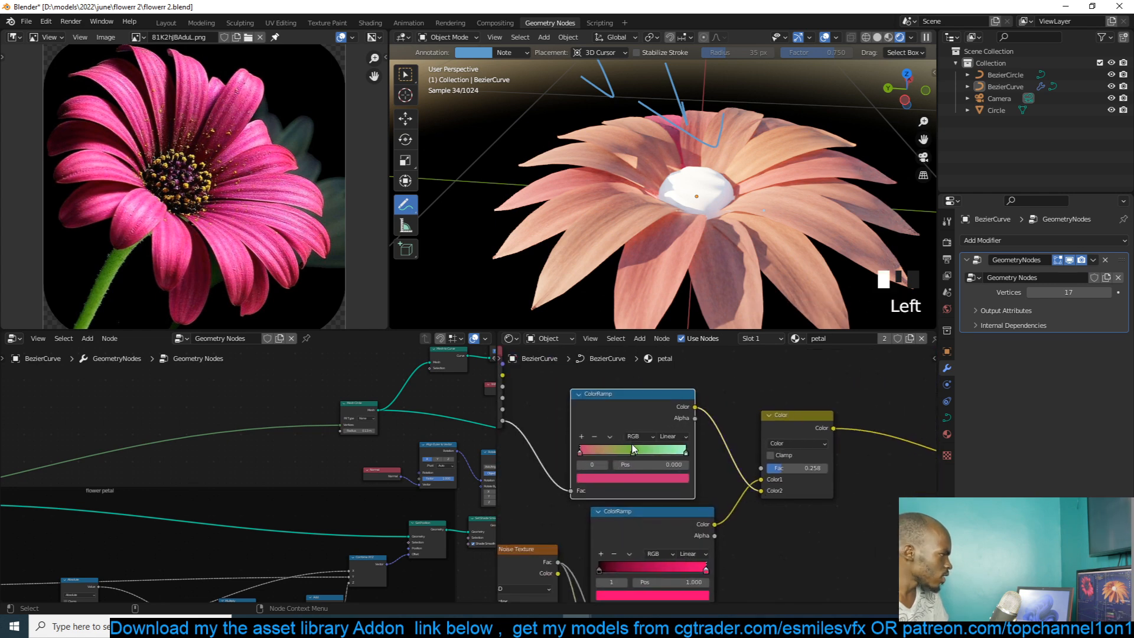
left_click(638, 477)
left_click_drag(636, 394, 634, 400)
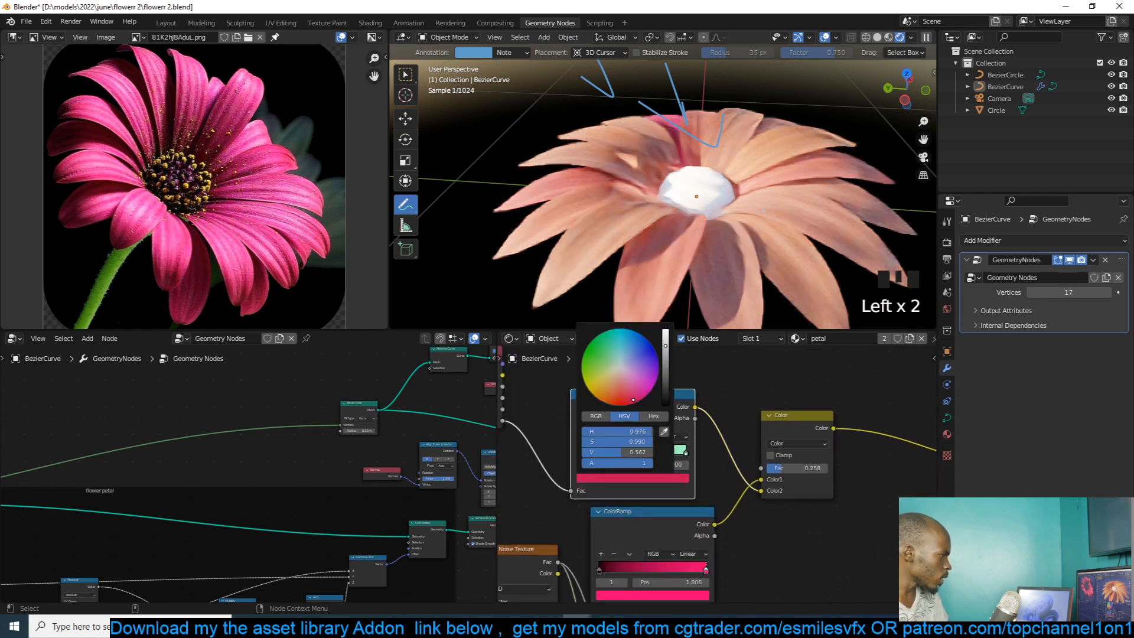
- Set the ramps' mix node to Overlay blending with a factor of 0.150 and save the file
left_click(798, 443)
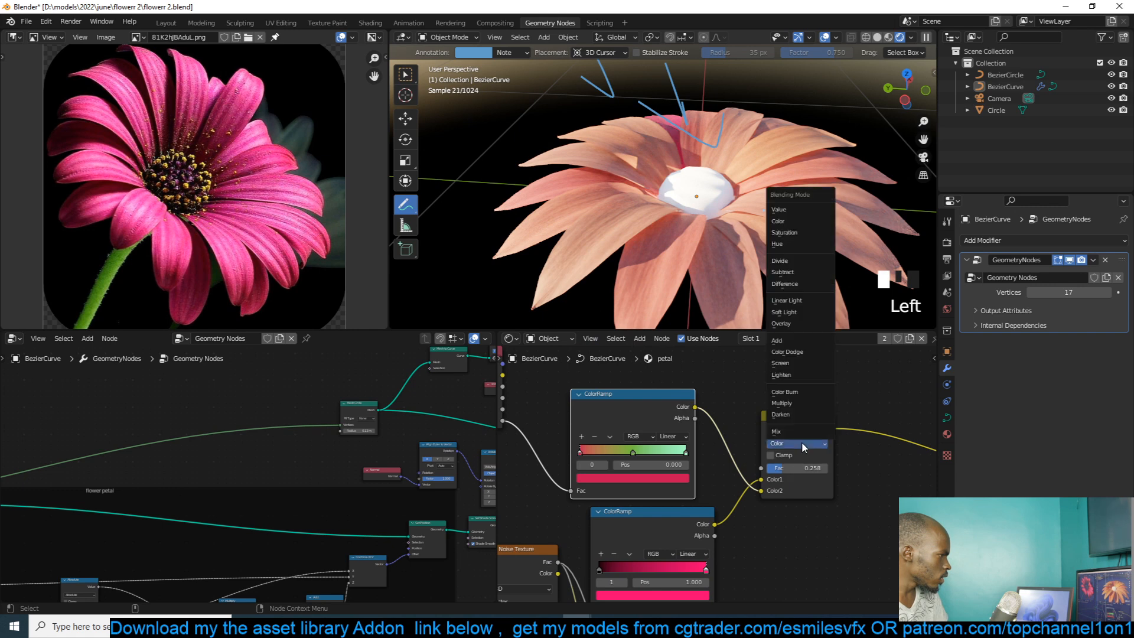
left_click(794, 324)
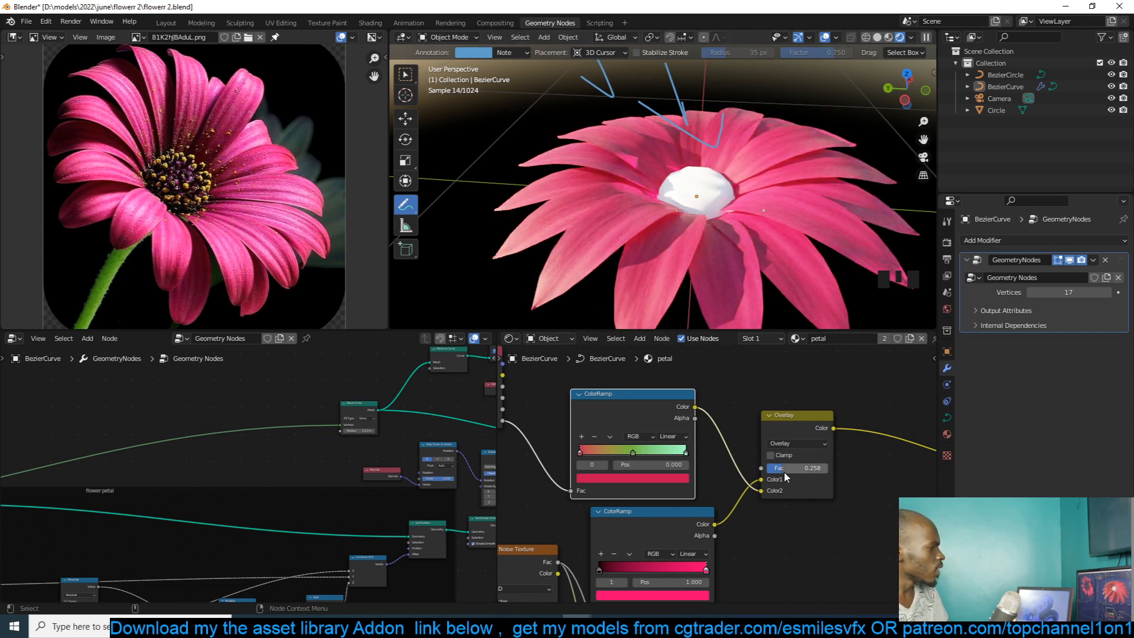
left_click_drag(783, 468, 775, 468)
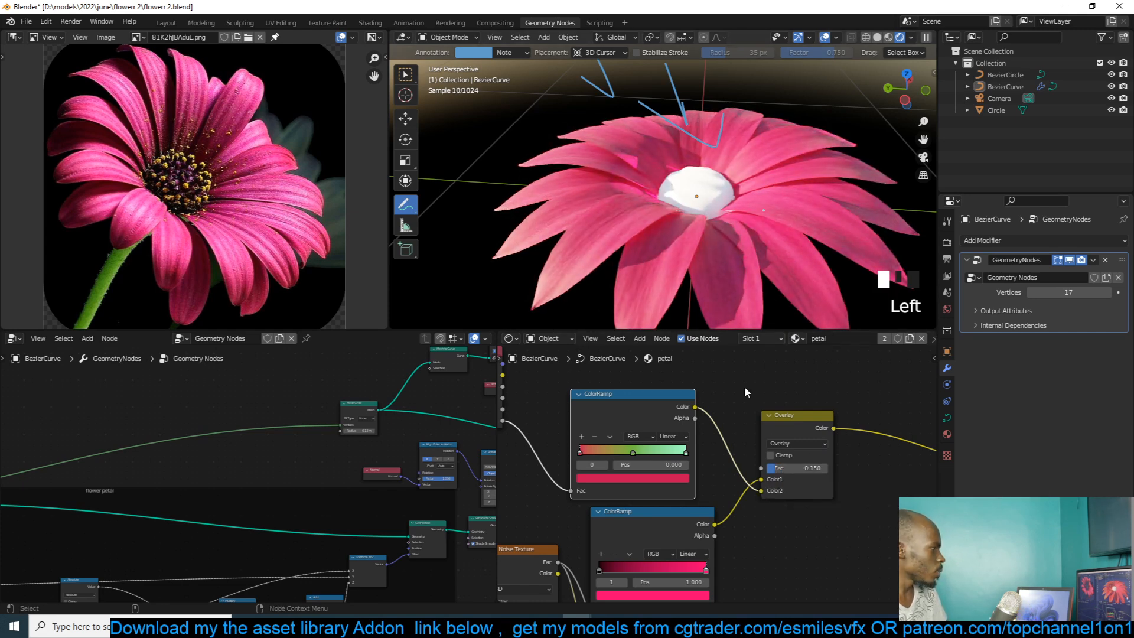
key("ctrl+s")
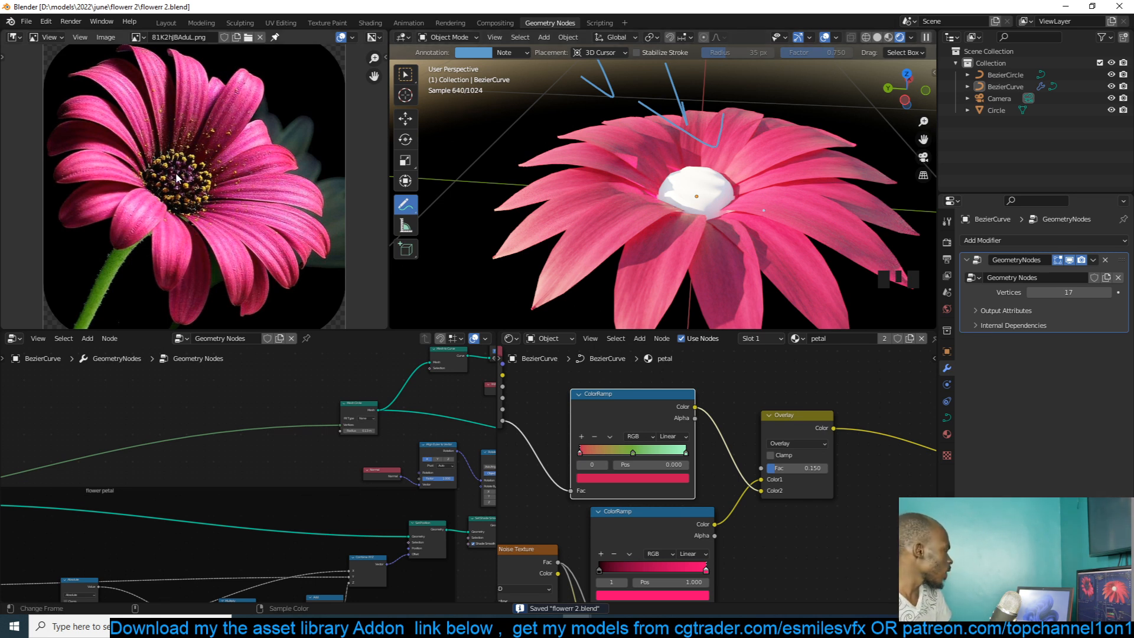
key("ctrl+s")
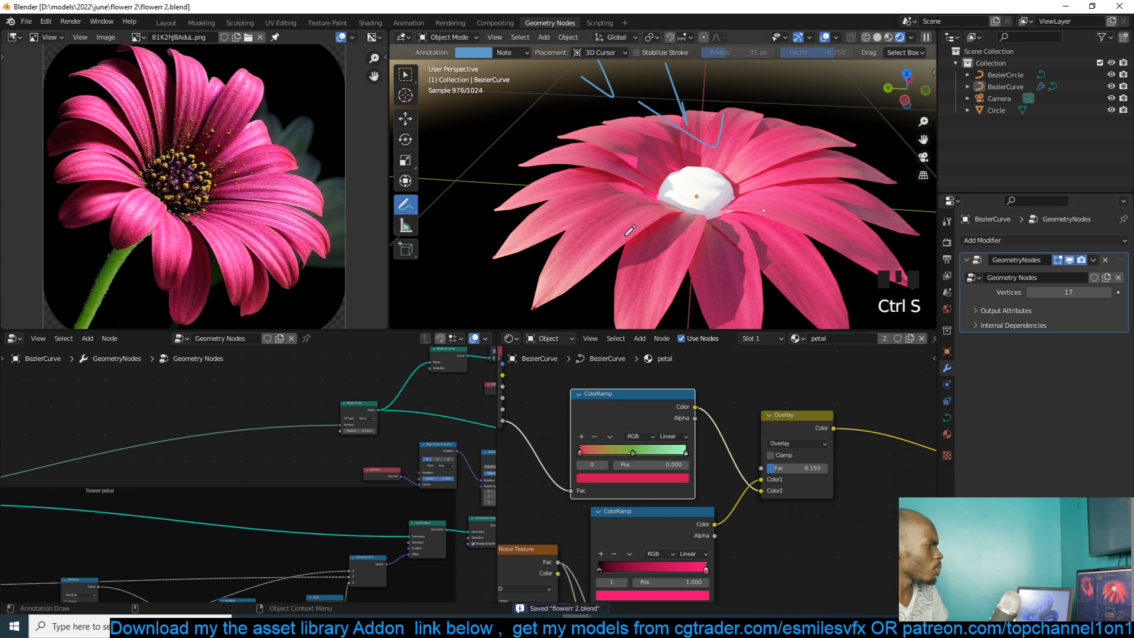
- Pause the rendered preview and switch the viewport to solid shading
left_click(926, 37)
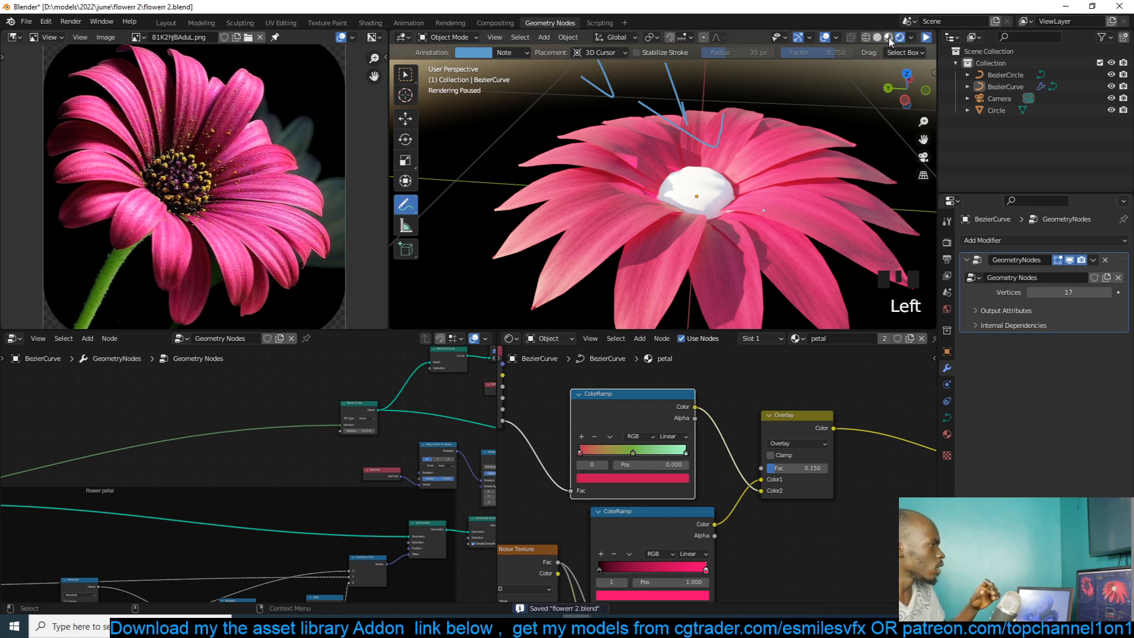
left_click(889, 38)
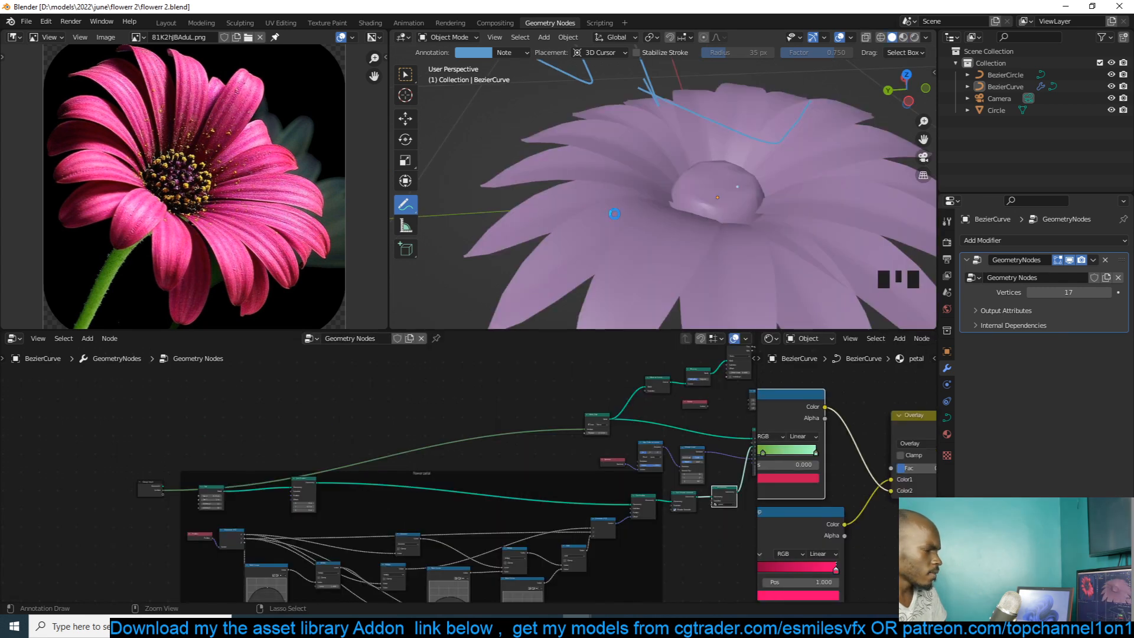
scroll(473, 484, "down", 3)
scroll(472, 484, "up", 5)
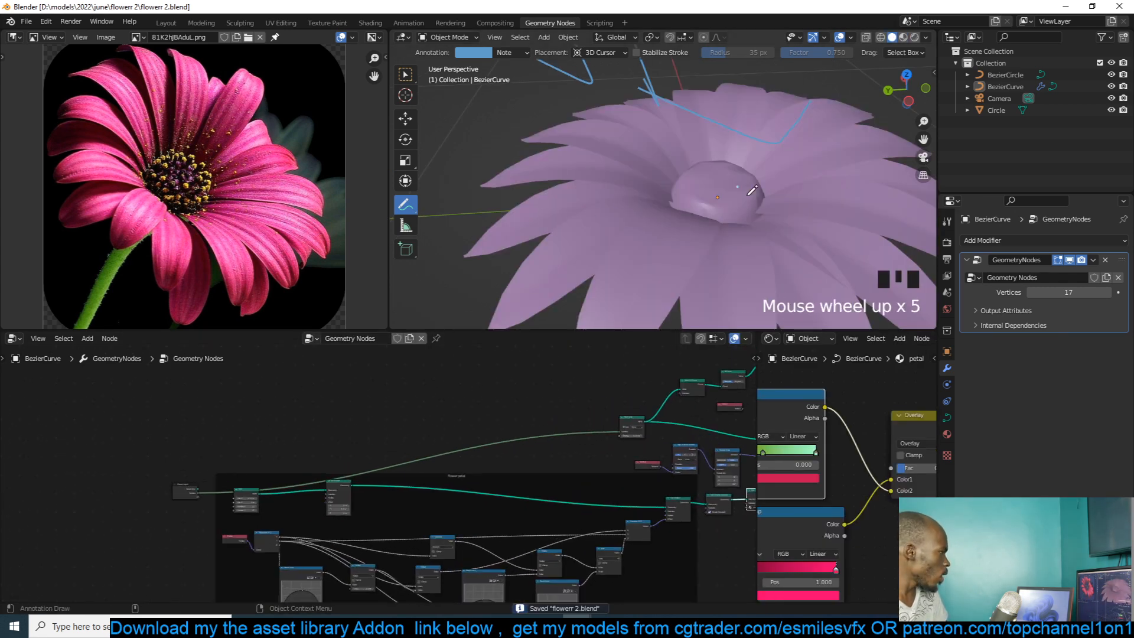
- Remove the Viewer node and connect the flower centre's last Scale Elements node directly to Group Output to show only the centre
middle_click_drag(671, 432, 452, 450)
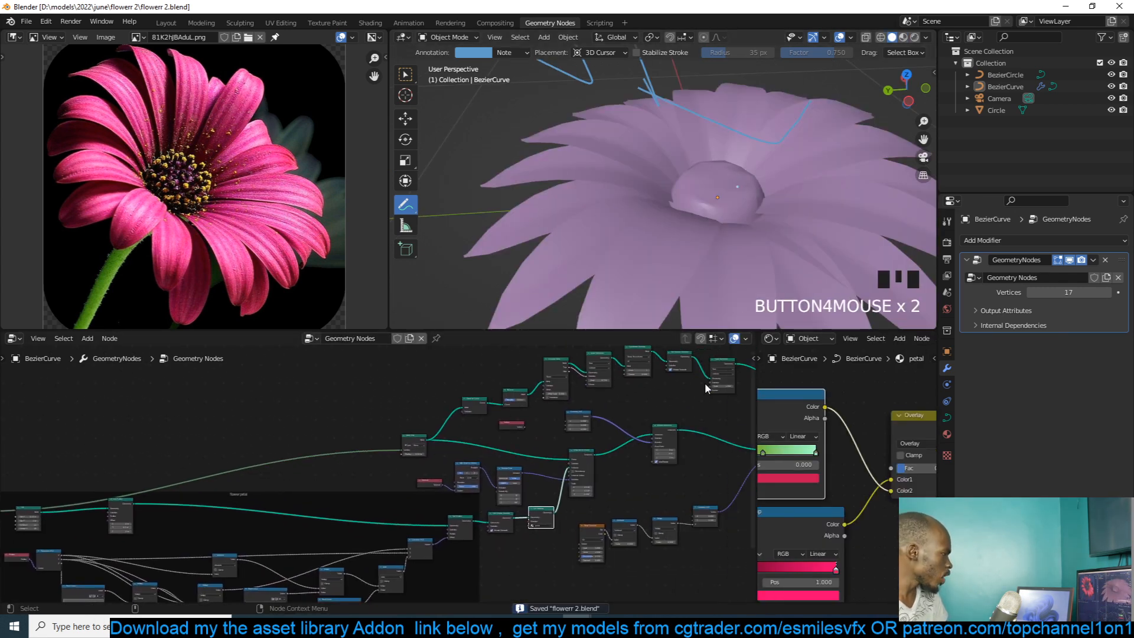
middle_click_drag(706, 387, 403, 502)
scroll(470, 447, "up", 8)
middle_click_drag(470, 448, 323, 457)
left_click(297, 451, "ctrl+shift")
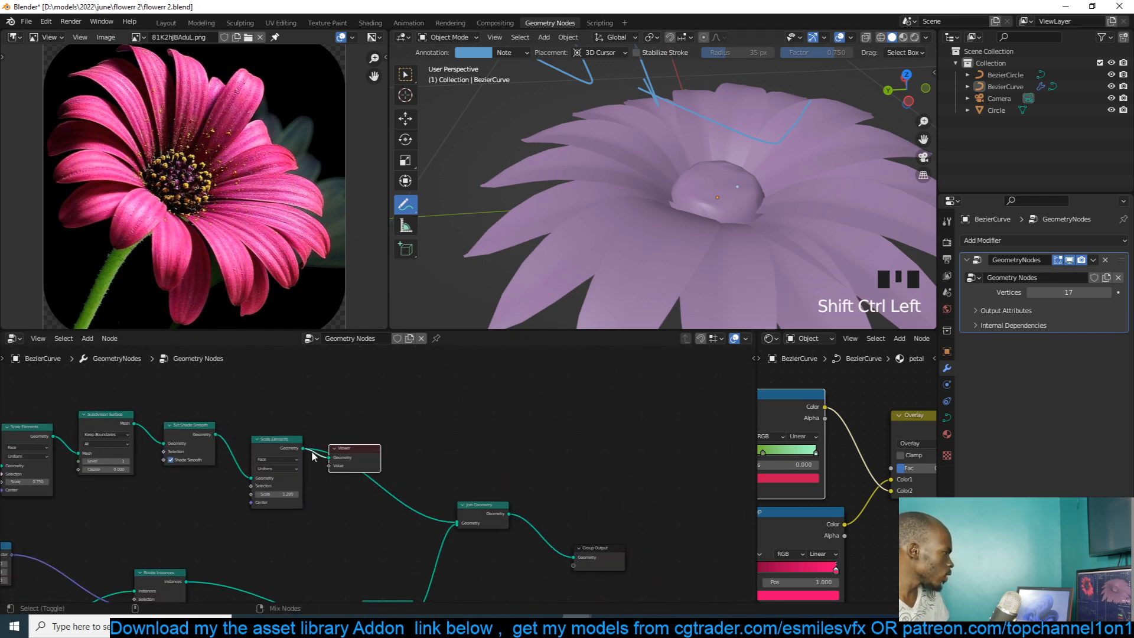
key("ctrl+x")
left_click(284, 447, "shift")
left_click(286, 447, "alt+shift")
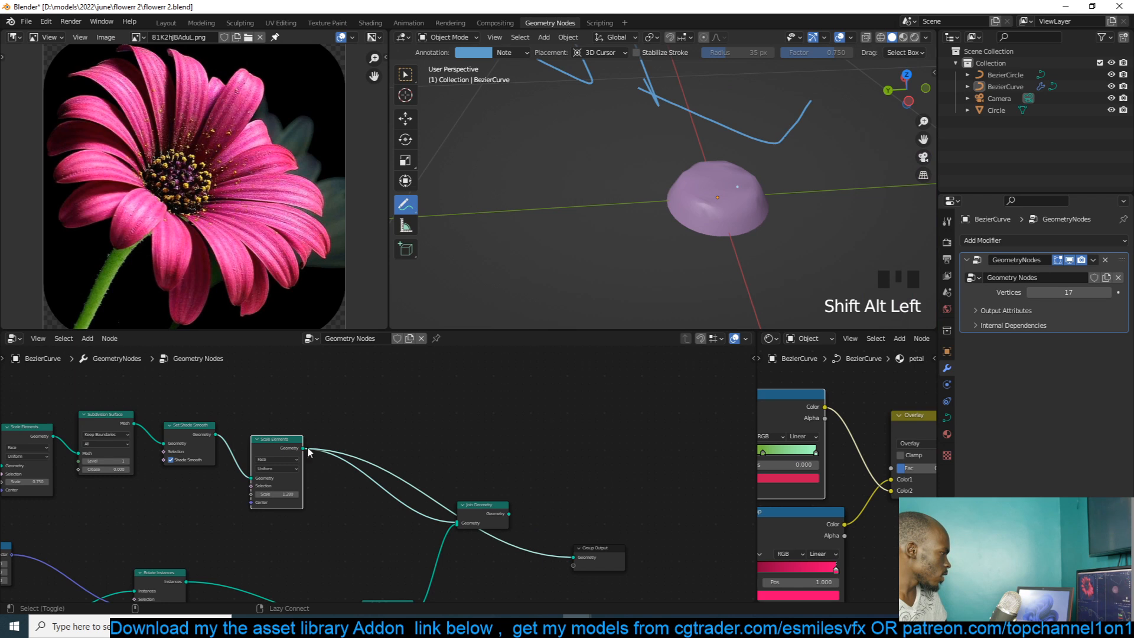
- Add a Cone mesh primitive, delete its Viewer node, and connect the cone's mesh directly to Group Output
mouse_move(452, 477)
middle_mouse_down()
mouse_move(525, 471)
mouse_move(457, 481)
middle_mouse_up()
scroll(455, 423, "up", 1)
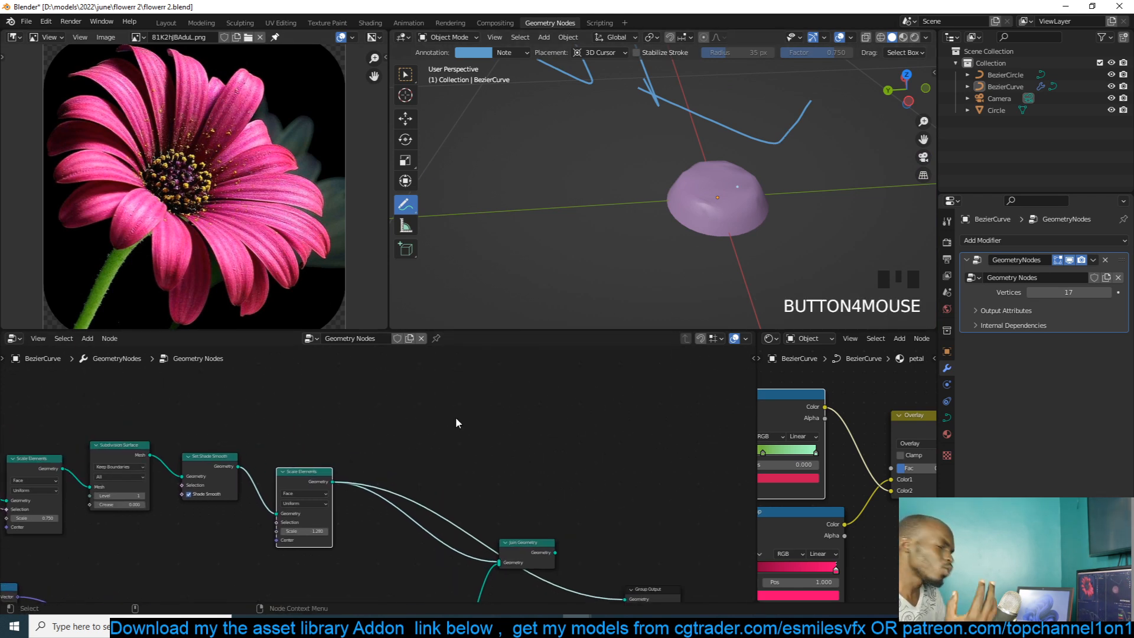
key("shift+a")
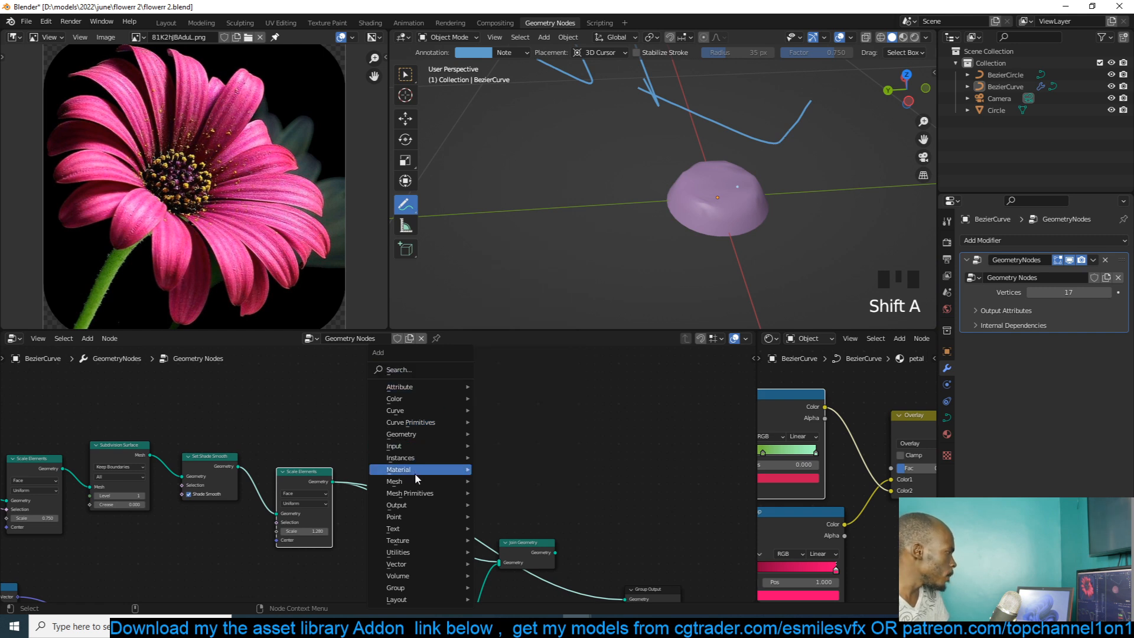
mouse_move(416, 493)
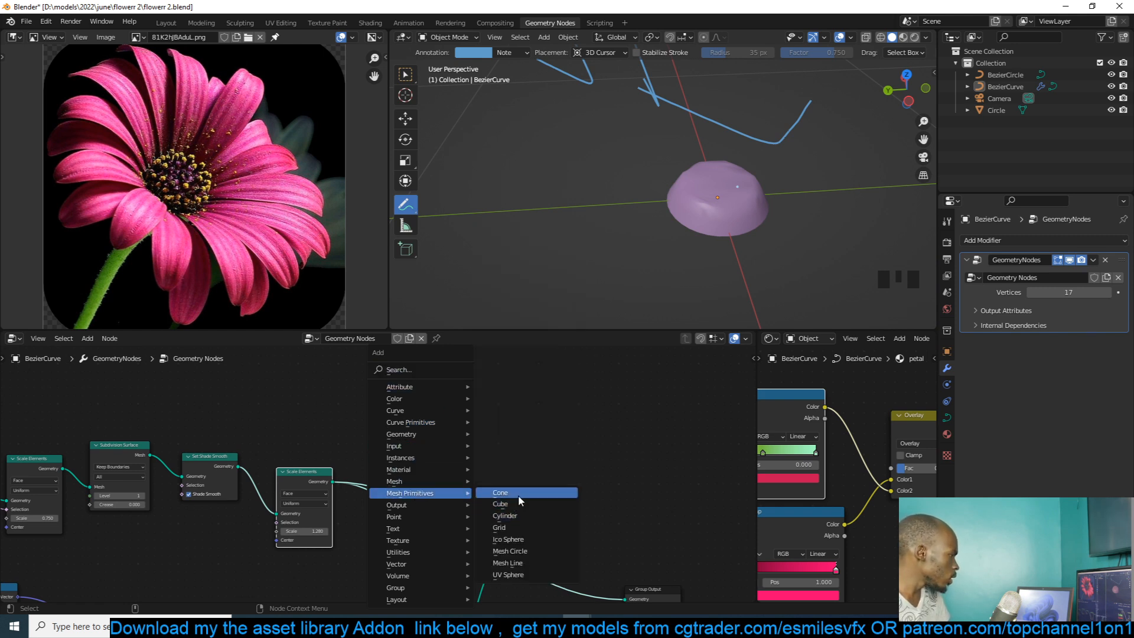
left_click(519, 494)
left_click(519, 423, "ctrl+shift")
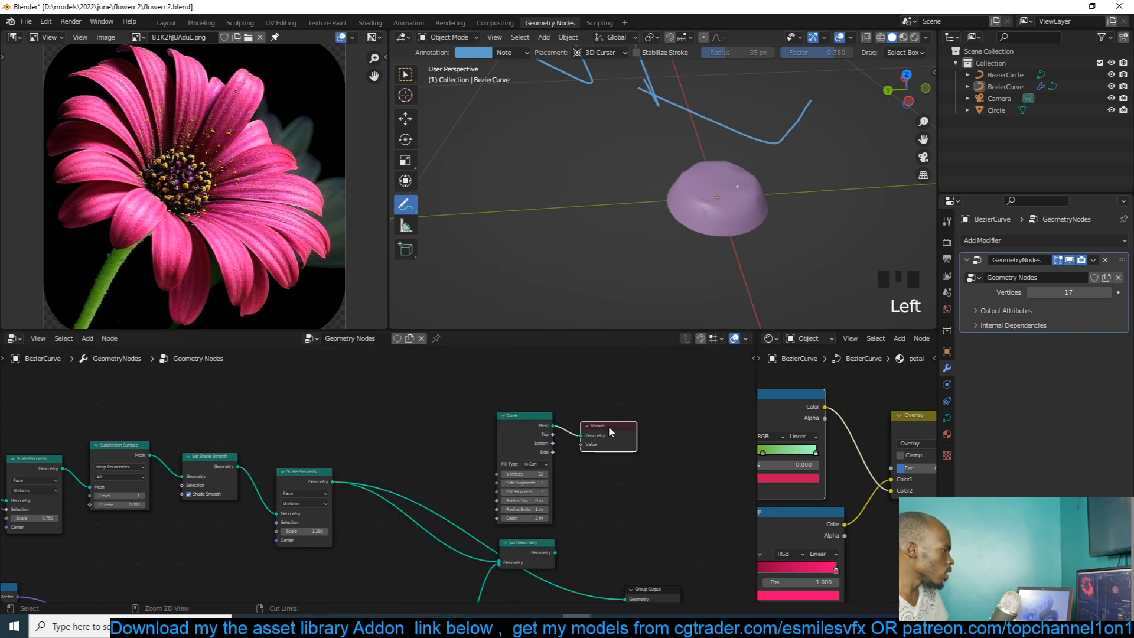
key("x")
left_click(525, 421, "alt+shift")
- Set the cone's vertices to 3
scroll(648, 177, "down", 4)
scroll(647, 177, "down", 5)
scroll(587, 453, "up", 9)
middle_click_drag(688, 472, 588, 473)
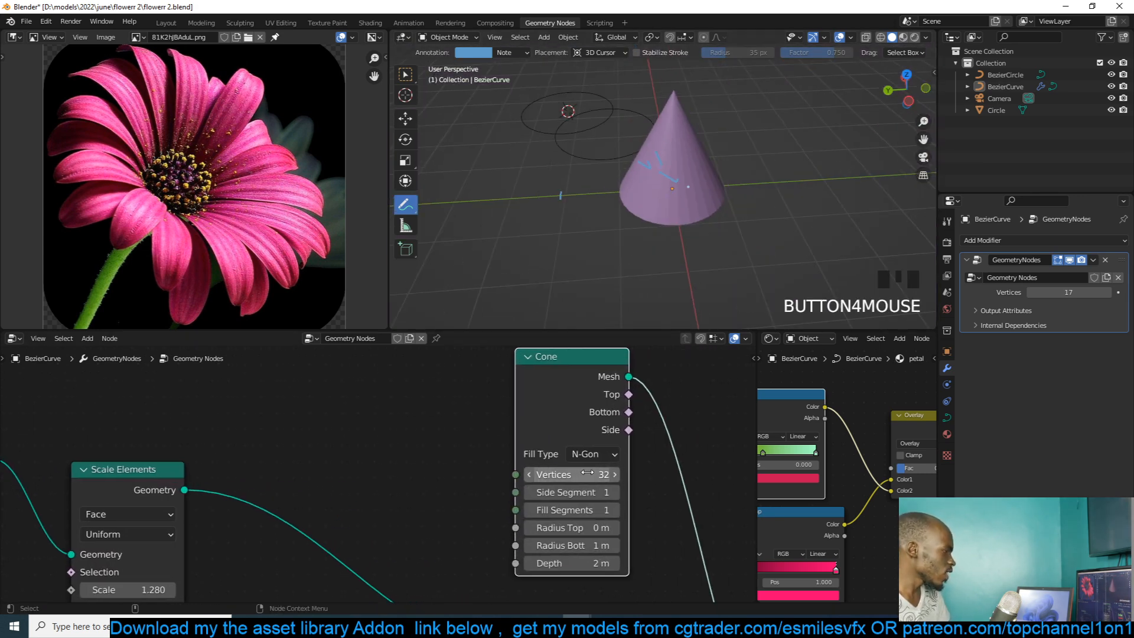
left_click_drag(587, 474, 550, 475)
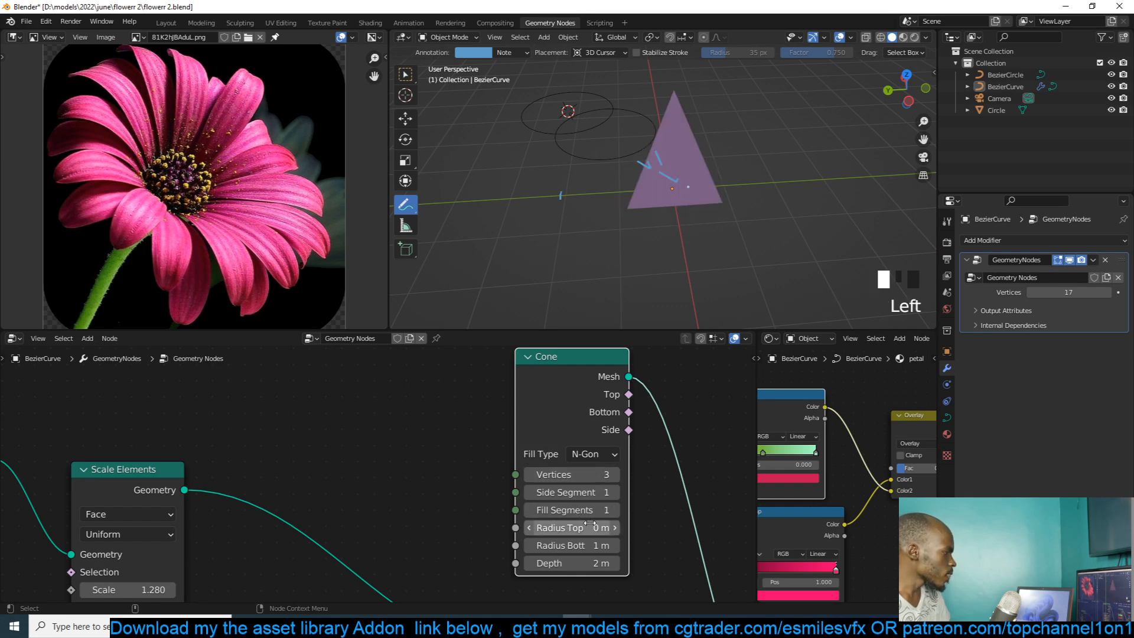
- Add a Subdivision Surface node on the link between the Cone's mesh output and Group Output
left_click_drag(578, 374, 474, 359)
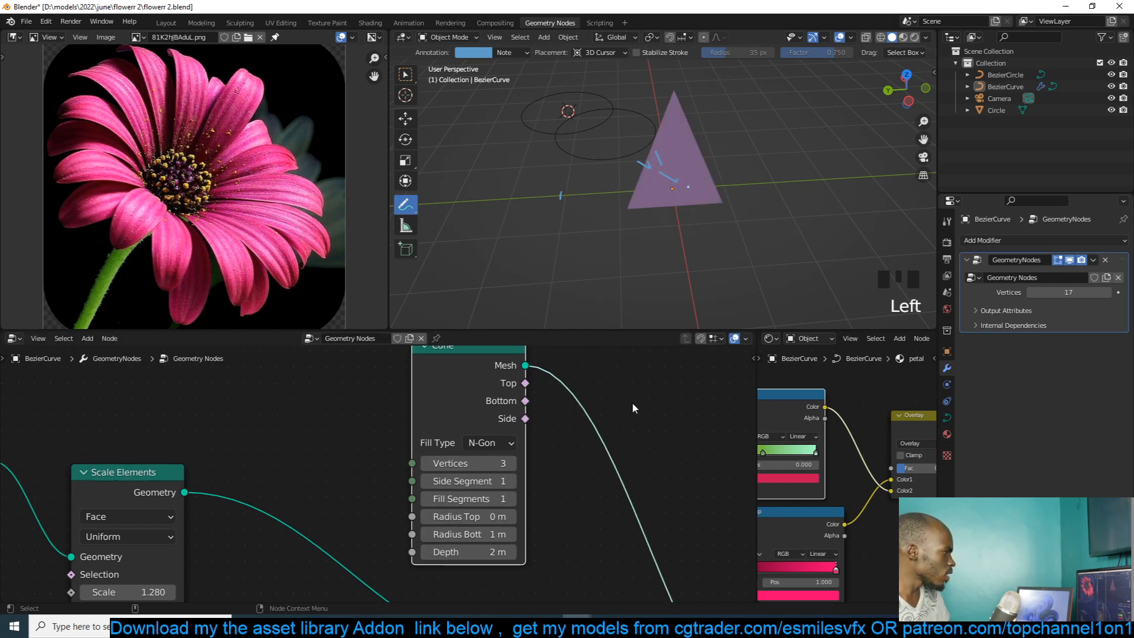
scroll(632, 402, "down", 3)
key("shift+a")
key("shift+a")
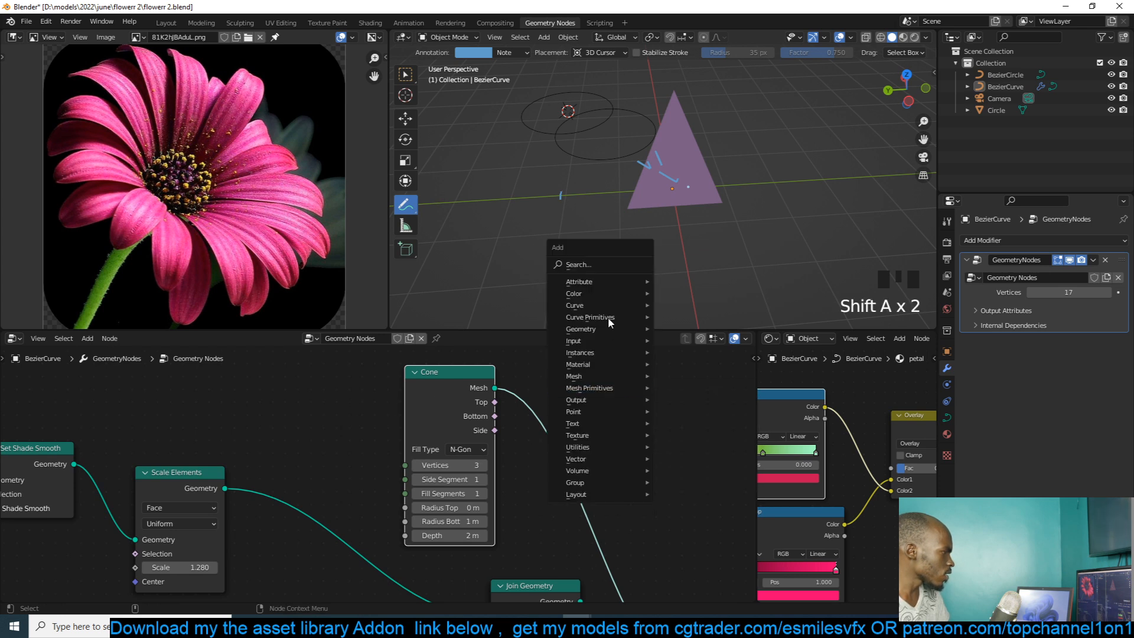
left_click(627, 266)
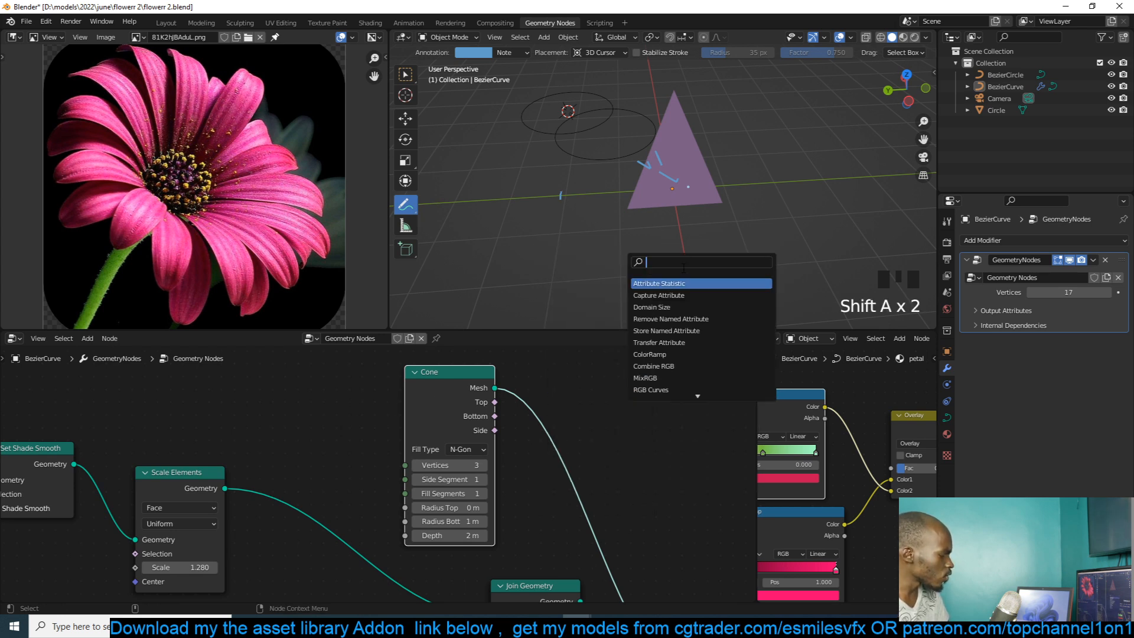
type("su")
key("Down")
key("Down")
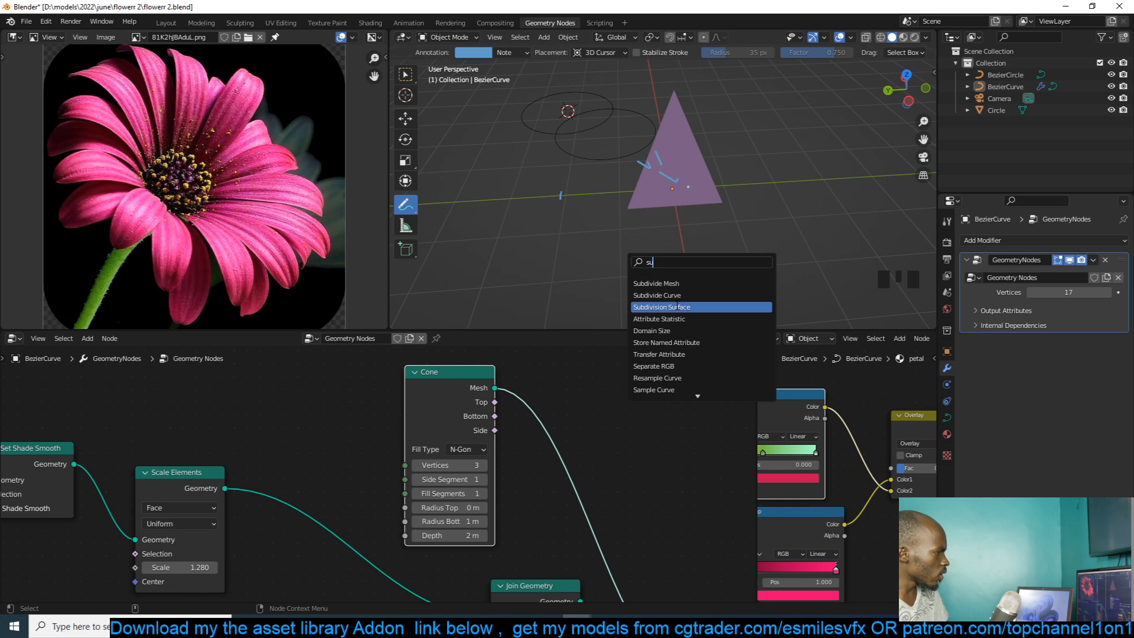
key("Return")
left_click(593, 402)
- Set the Cone node's side segments to 6
scroll(732, 191, "up", 4)
middle_click_drag(732, 192, 762, 160)
scroll(503, 486, "up", 3)
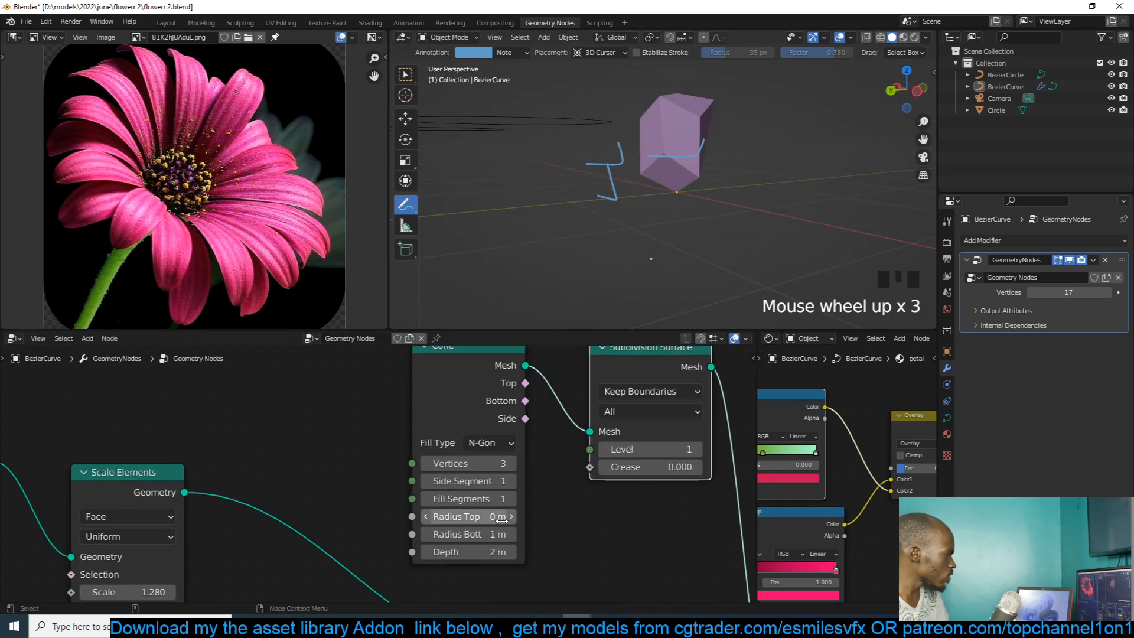
left_click_drag(470, 481, 499, 481)
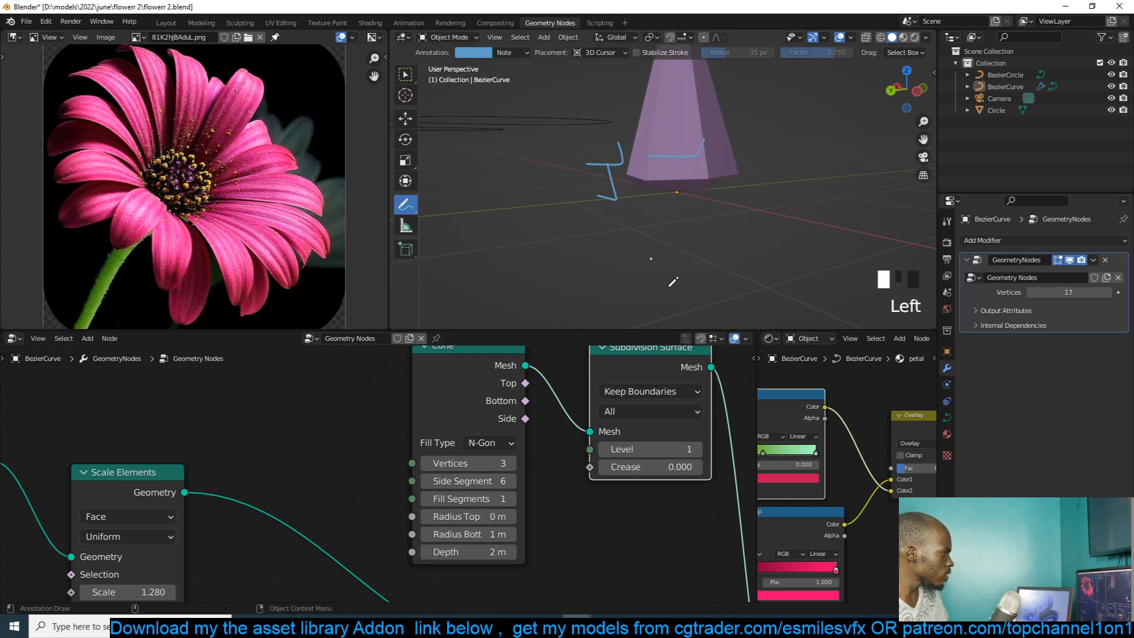
middle_click_drag(668, 285, 668, 339, "shift")
- Set the Cone's depth to 0.96 m and its top radius to 0.55 m
left_click_drag(466, 552, 431, 551, "shift")
middle_click_drag(707, 236, 668, 254)
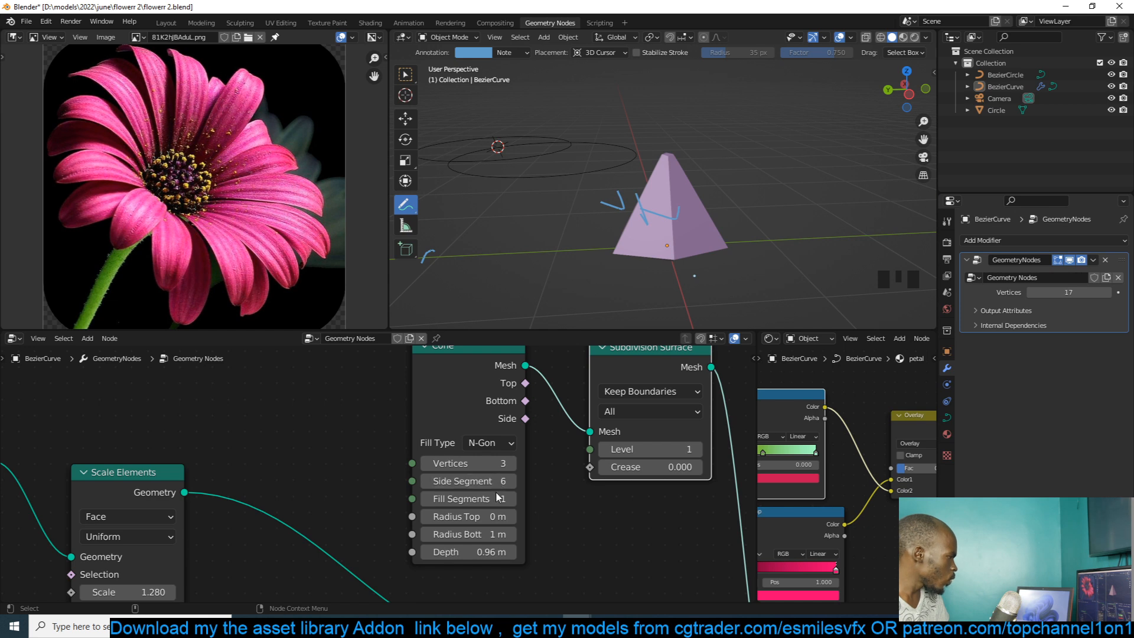
left_click_drag(489, 517, 512, 518)
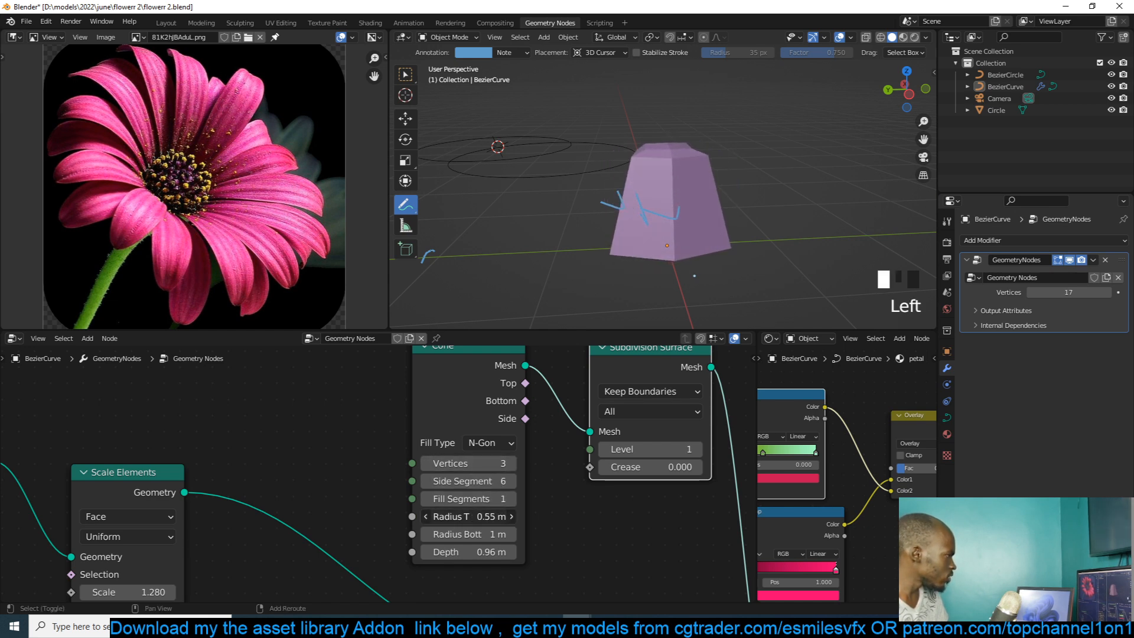
key("grave")
key("grave")
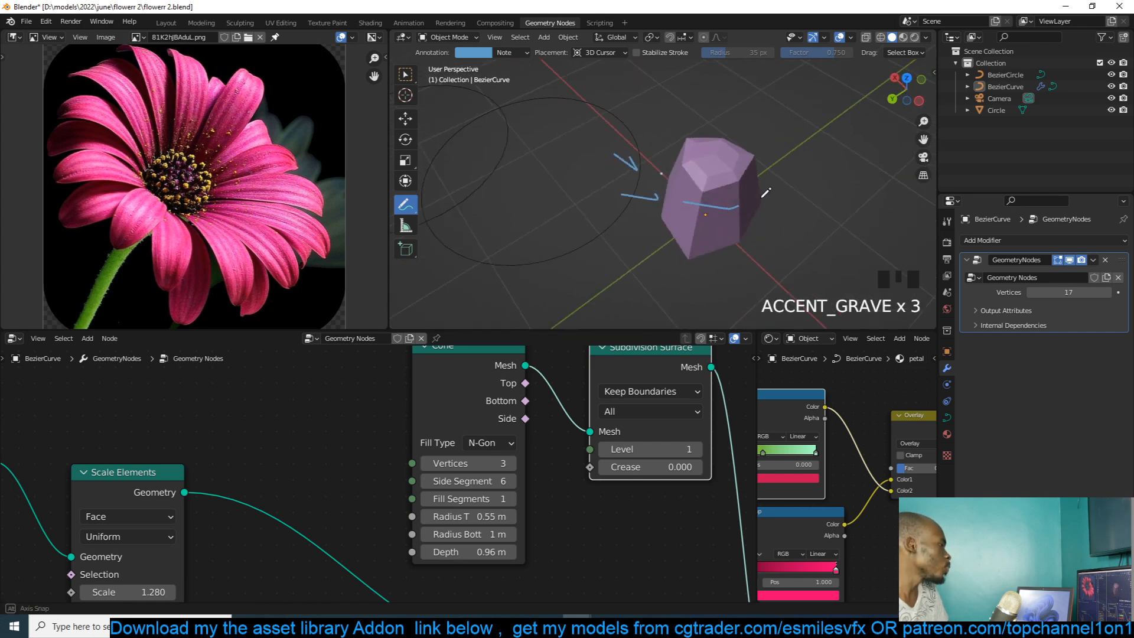
key("grave")
- Connect the flower centre's last Scale Elements node to Group Output, and move the Cone and its Subdivision Surface above that chain
scroll(667, 522, "down", 11)
scroll(650, 463, "up", 4)
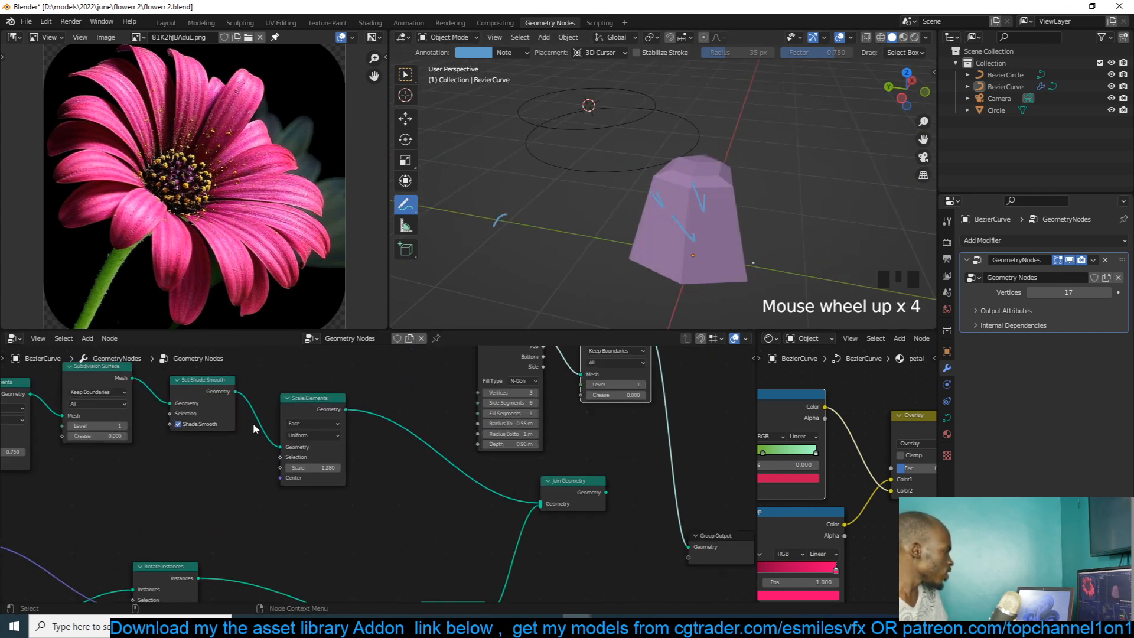
left_click(331, 405, "alt+shift")
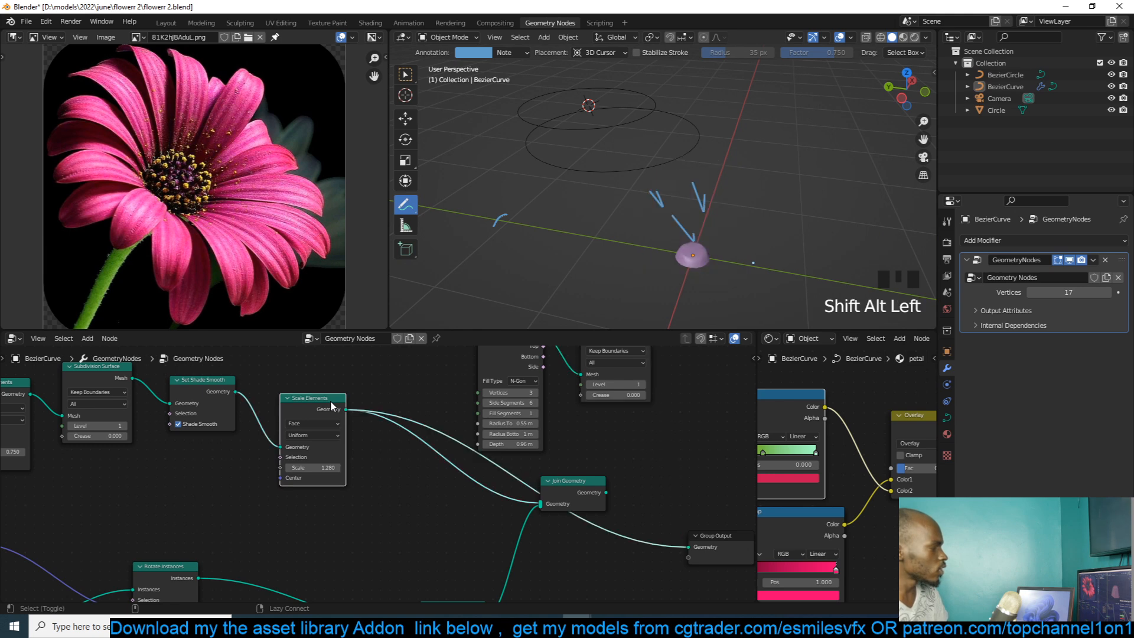
scroll(412, 444, "up", 3)
middle_click_drag(412, 444, 443, 522)
scroll(444, 523, "down", 4)
left_click_drag(671, 374, 436, 420)
left_click_drag(513, 395, 320, 366)
- Add a Distribute Points on Faces node, feed it the centre's Scale Elements geometry, and connect its points to Group Output
key("shift+a")
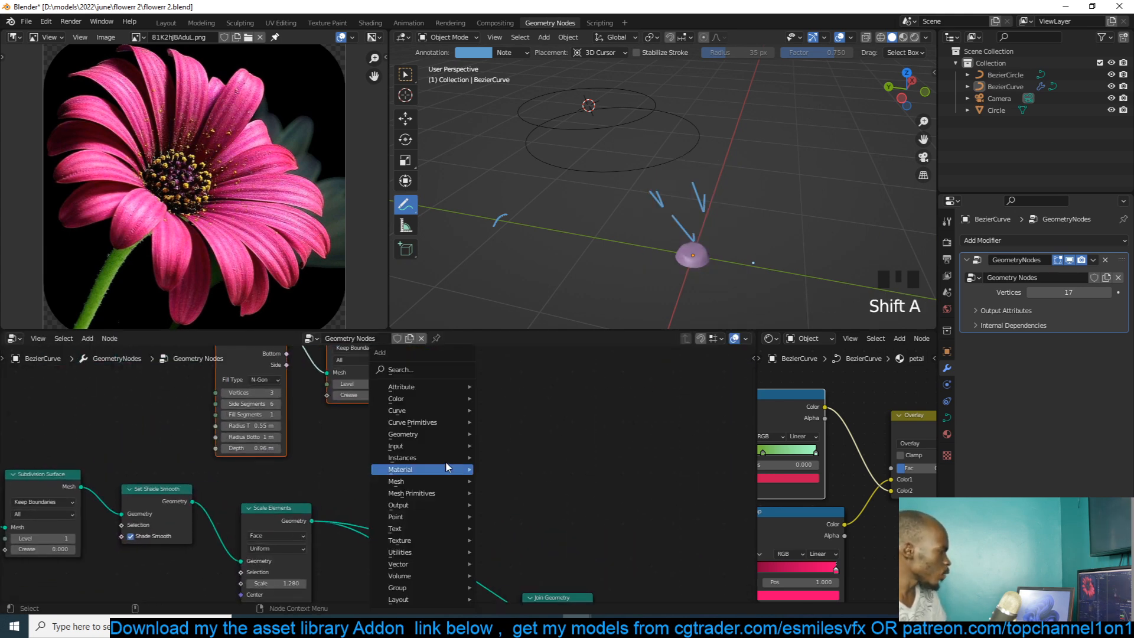
type("di")
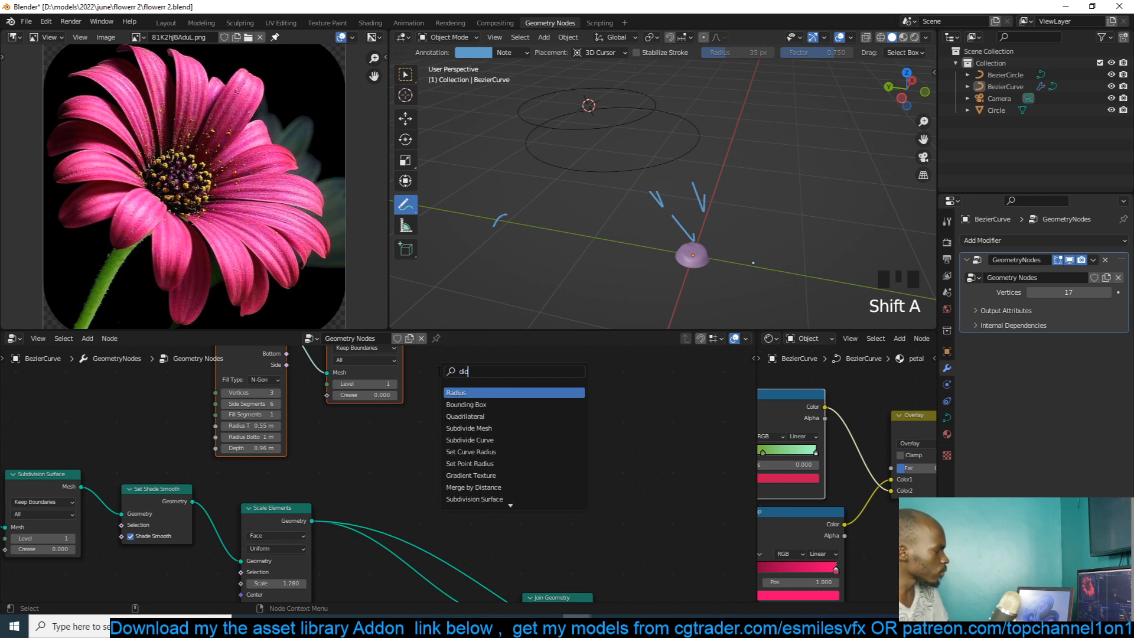
type("did")
key("BackSpace")
key("Down")
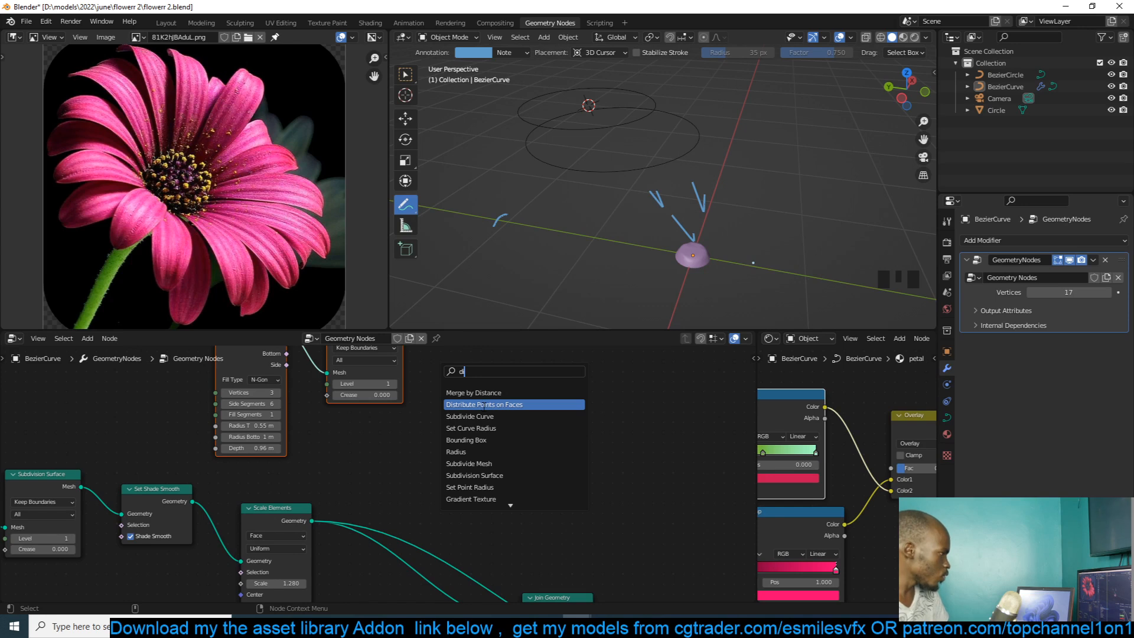
key("Return")
left_click_drag(311, 520, 472, 491)
left_click(522, 428, "alt+shift")
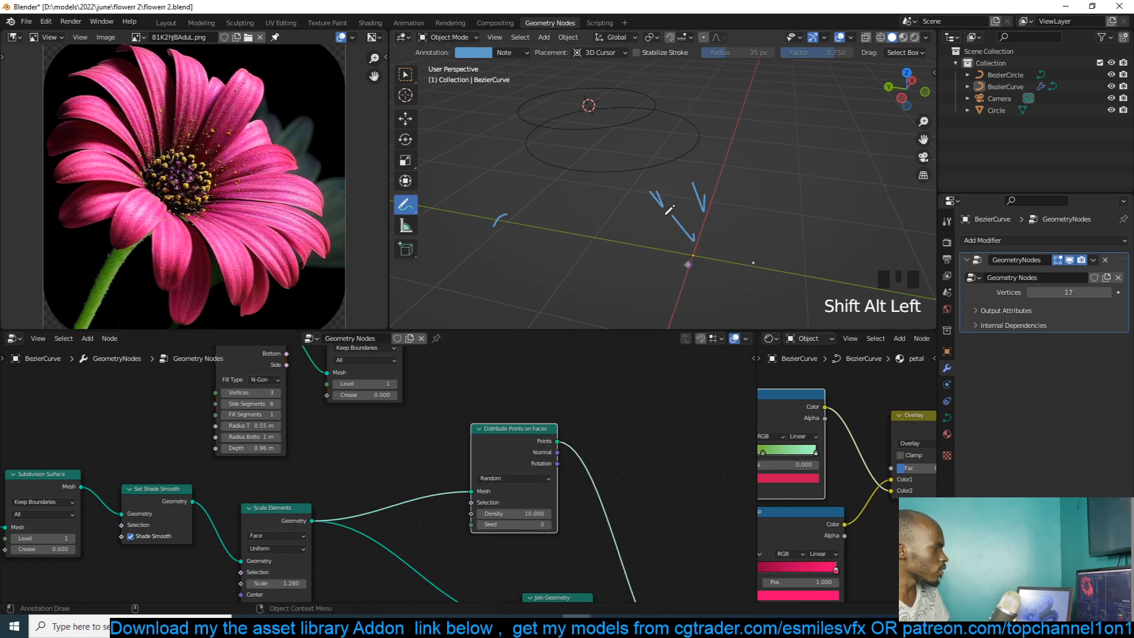
- Try a density of 10000 on Distribute Points on Faces, and reduce it to 1000
scroll(653, 220, "up", 7)
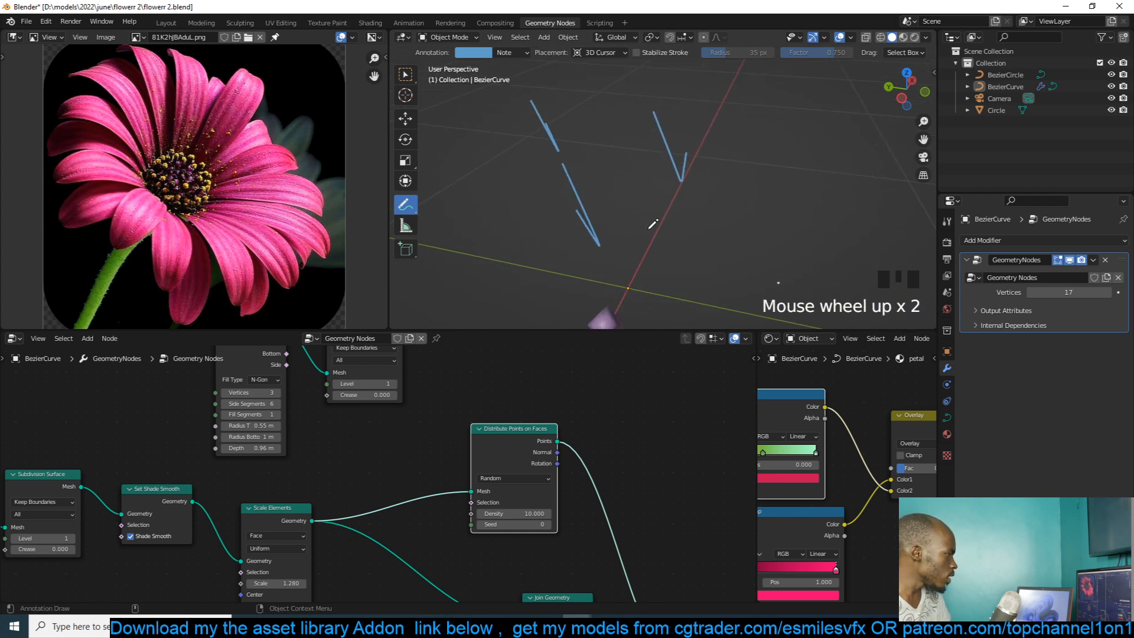
left_click(522, 512)
type("10000")
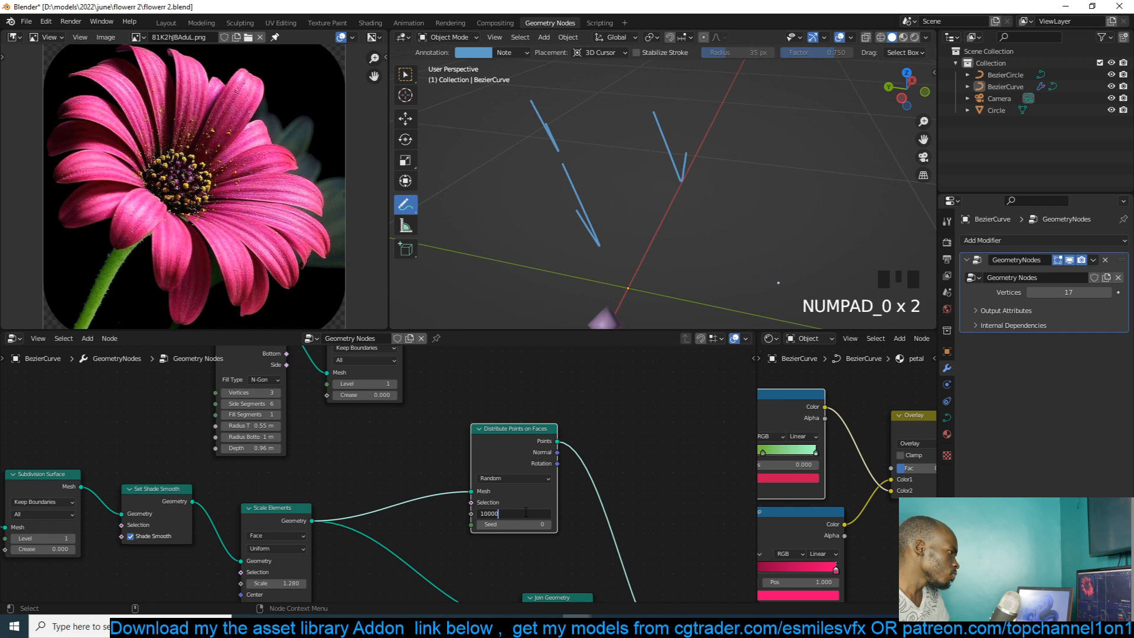
key("Return")
left_click(526, 513)
type("1")
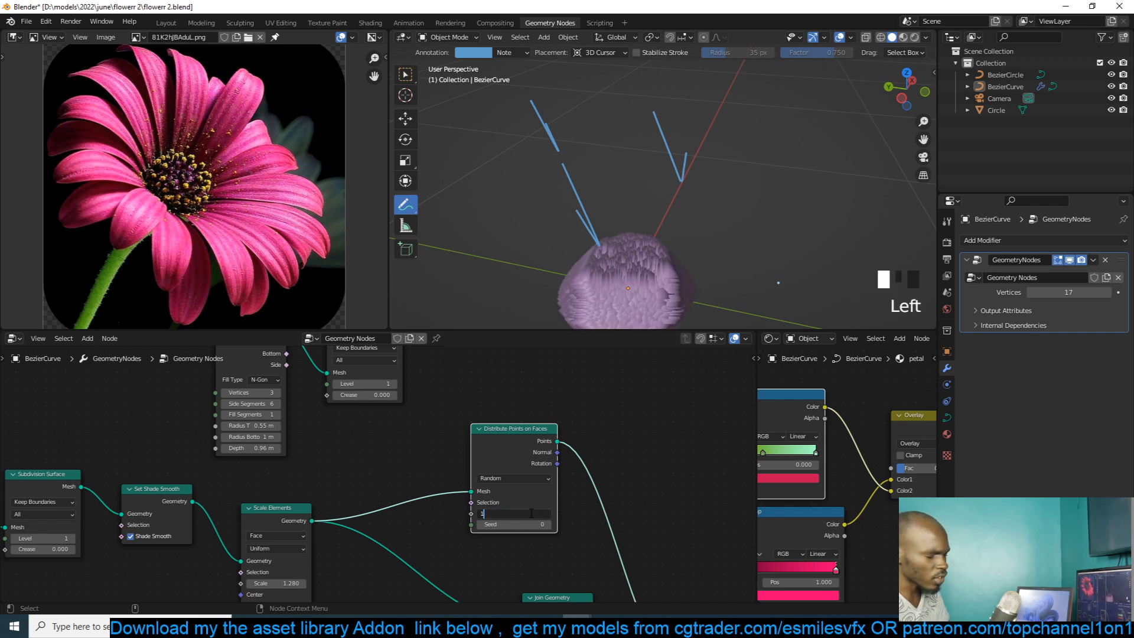
type("000")
key("Return")
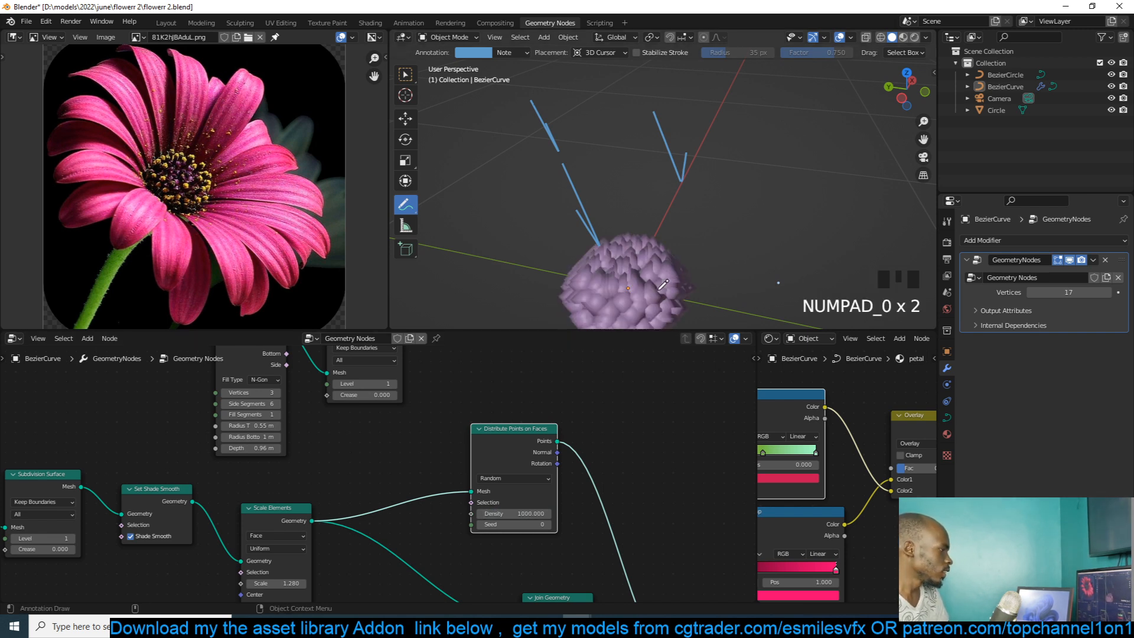
- Insert an Instance on Points node on the link between Distribute Points on Faces and Group Output
scroll(530, 405, "down", 4)
left_click_drag(494, 448, 457, 433)
key("shift+a")
left_click(540, 367)
type("on")
left_click(574, 390)
left_click(505, 421)
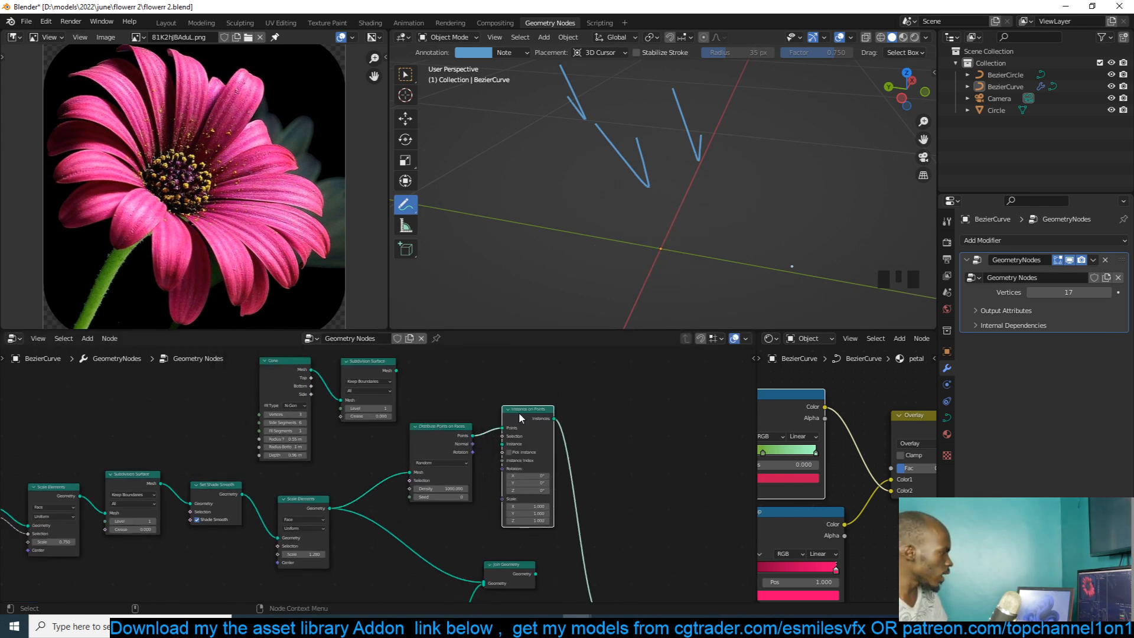
- Connect the Cone's Subdivision Surface mesh to the Instance input of Instance on Points, and reposition the Instance on Points node
left_click_drag(518, 412, 698, 409)
left_click_drag(399, 369, 671, 438)
left_click(428, 379)
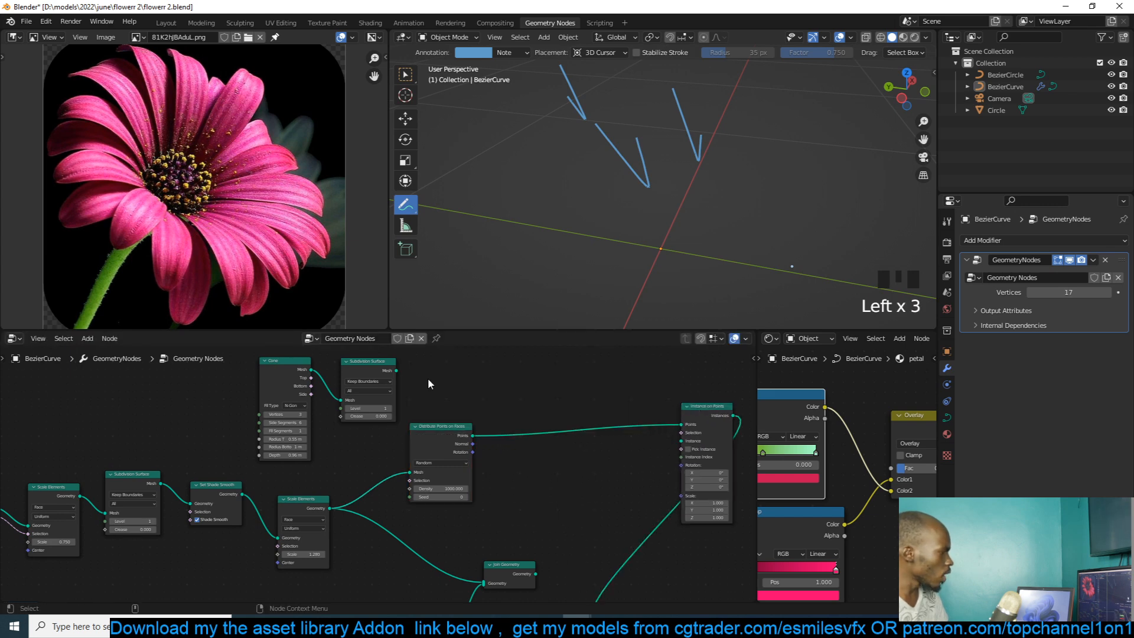
left_click_drag(396, 370, 596, 423)
scroll(730, 254, "down", 9)
scroll(720, 272, "up", 4)
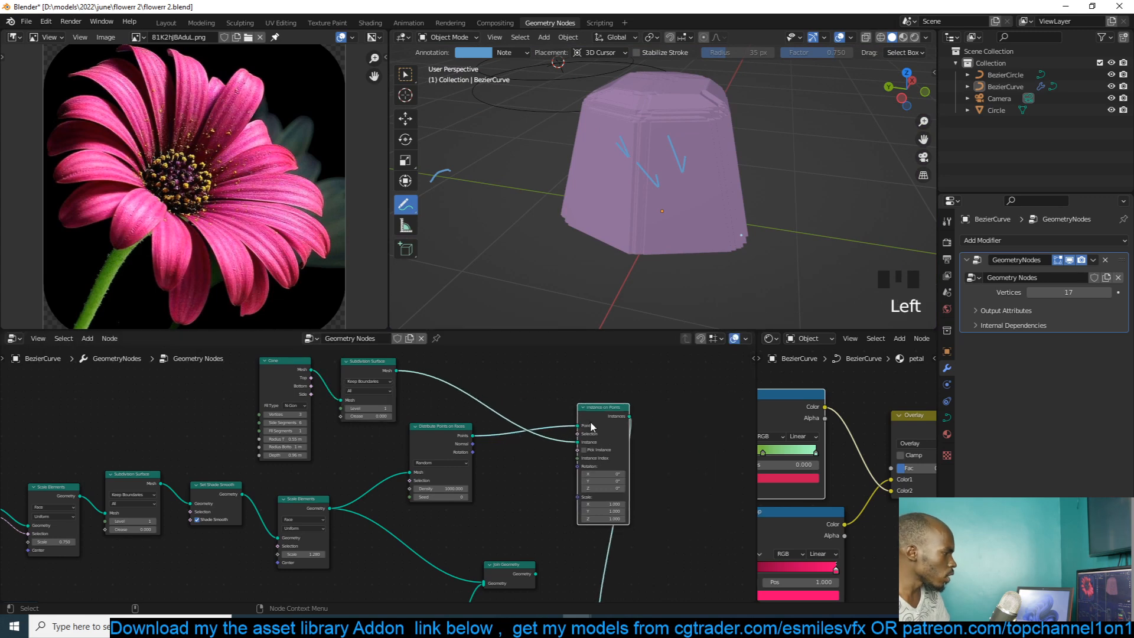
- Reduce the Instance on Points scale to 0.030, and then to 0.010, on all three axes
scroll(614, 455, "up", 4)
left_click_drag(702, 515, 658, 534)
scroll(661, 201, "up", 8)
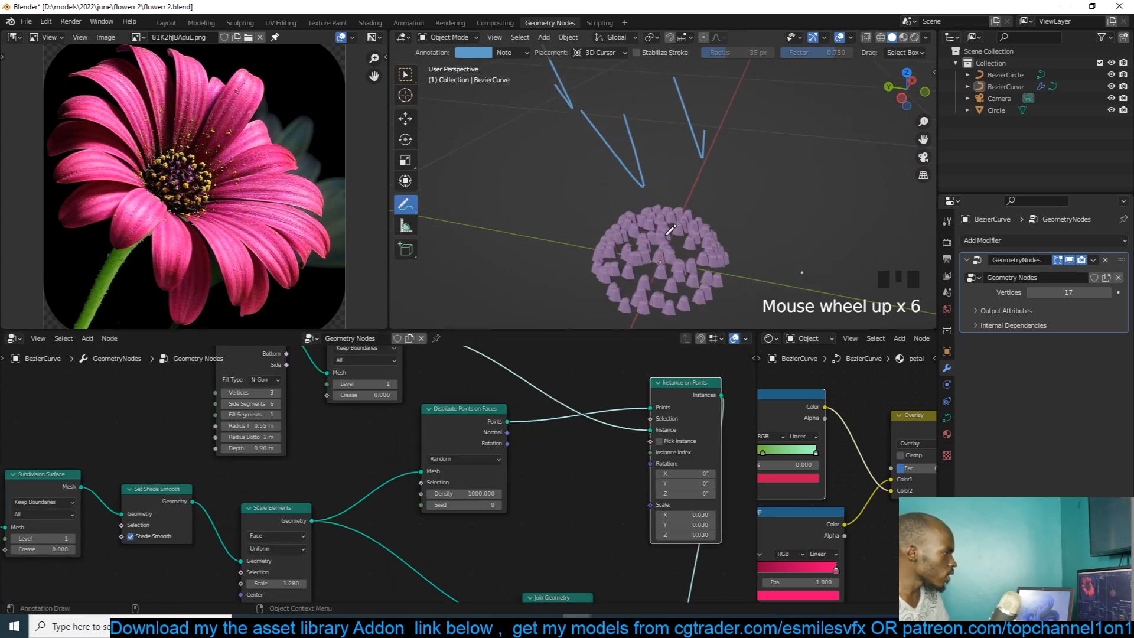
mouse_move(696, 524)
left_mouse_down("shift")
mouse_move(696, 514)
mouse_move(695, 534)
mouse_move(679, 534)
mouse_move(699, 535)
mouse_move(686, 534)
left_mouse_up("shift")
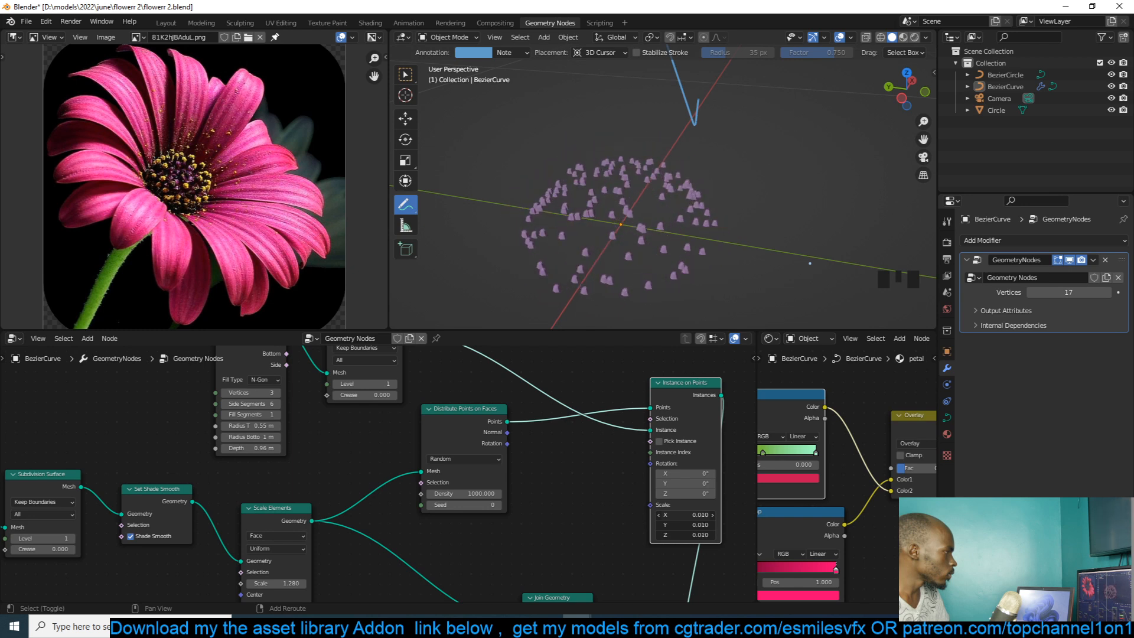
- Raise the Distribute Points on Faces density through 2000 and 5000 to 10000
left_click(481, 488)
left_click(481, 493)
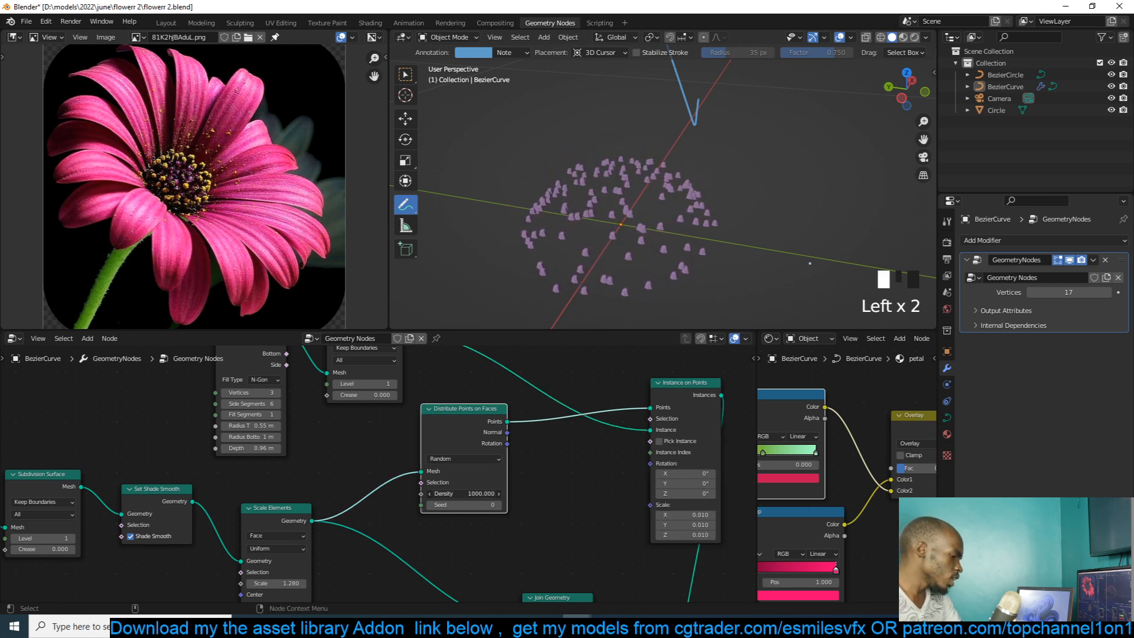
type("000")
key("Return")
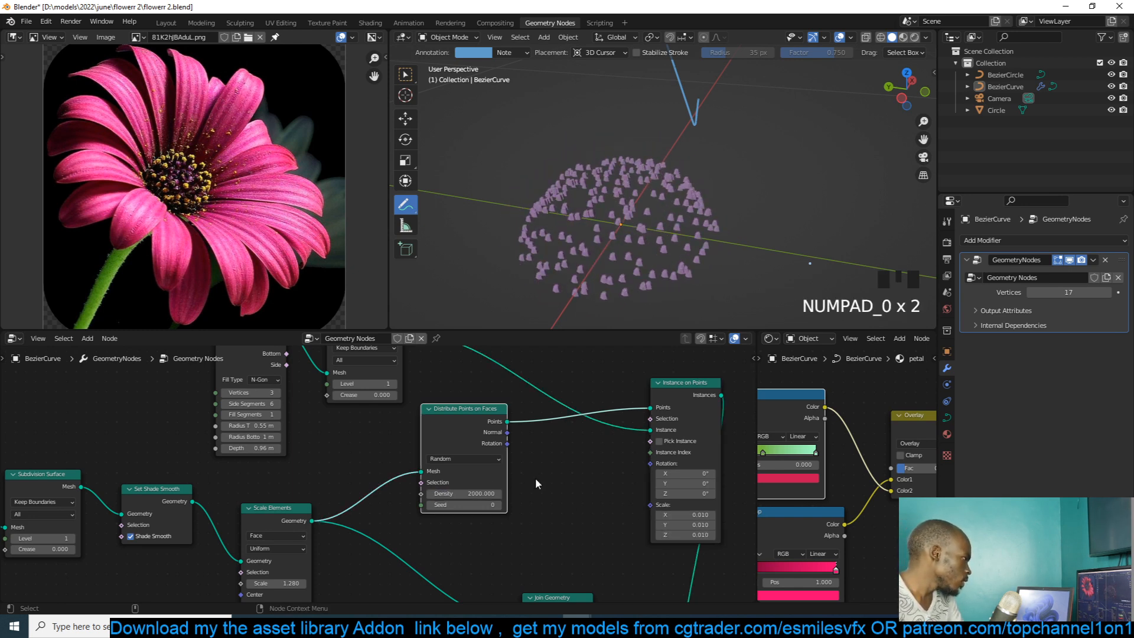
left_click(464, 494)
type("5000.0")
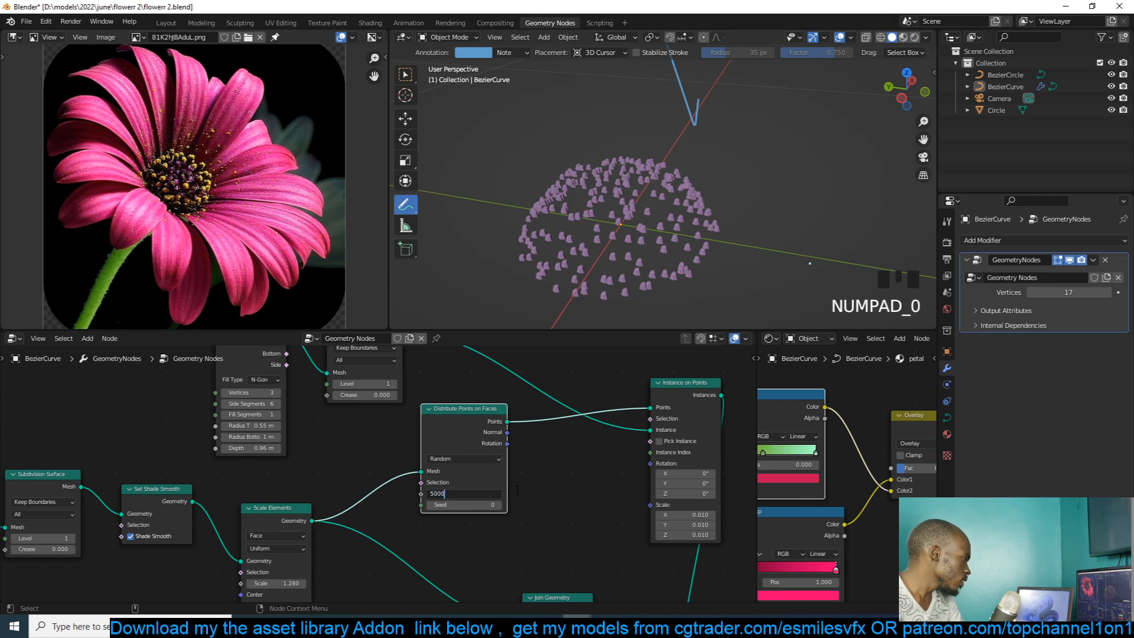
key("Return")
left_click(466, 494)
type("10000")
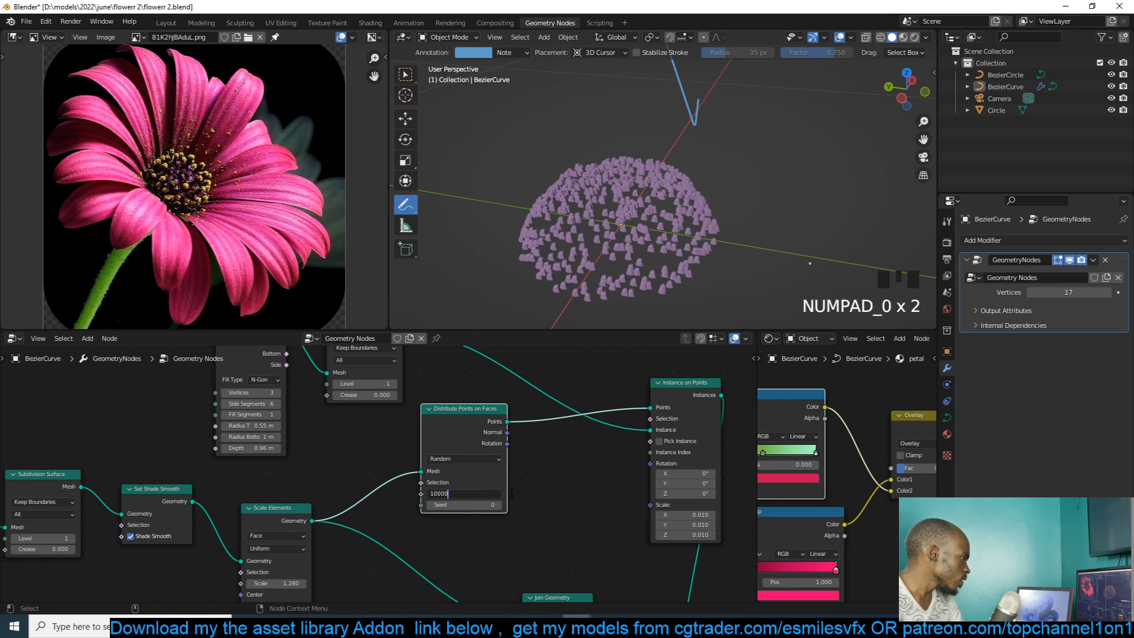
key("Return")
middle_click_drag(734, 169, 784, 142)
middle_click_drag(683, 184, 728, 201)
- Rearrange the output nodes, feed the cone instances into Join Geometry, and connect Join Geometry to Group Output
scroll(641, 477, "down", 5)
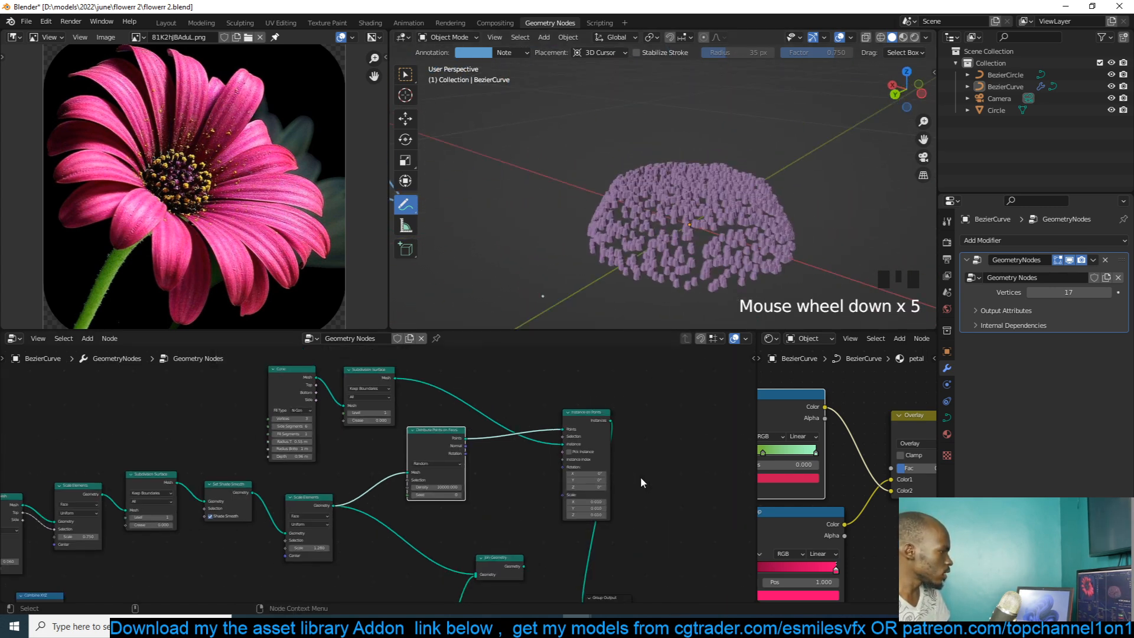
left_click_drag(491, 494, 629, 458)
left_click_drag(400, 462, 539, 465)
scroll(514, 475, "up", 3)
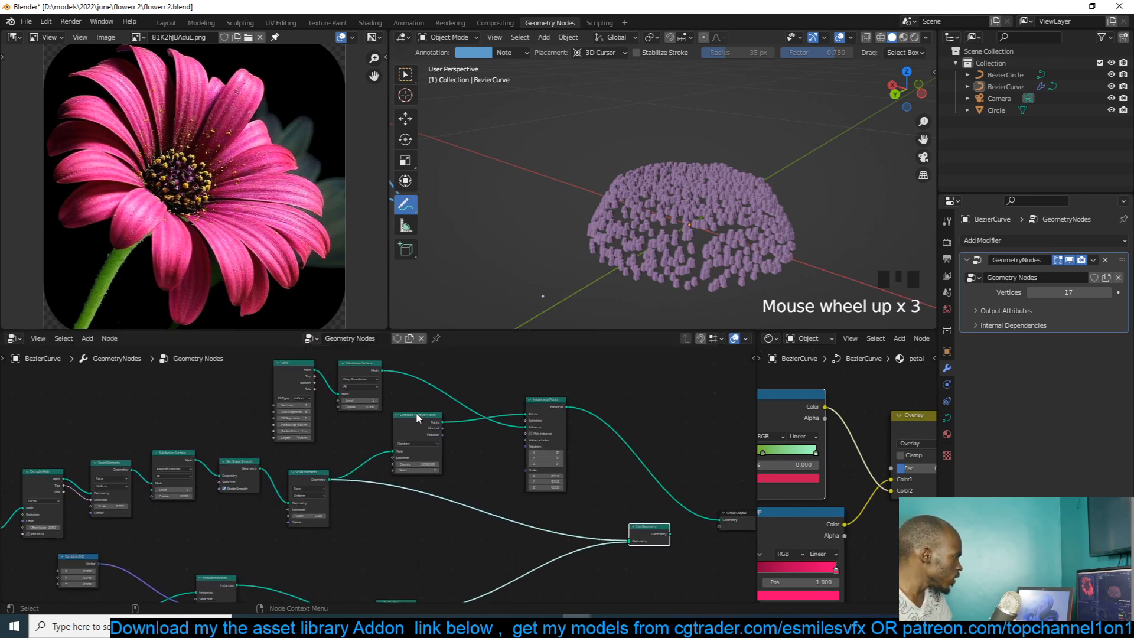
left_click_drag(576, 407, 629, 537)
left_click(645, 534, "alt+shift")
- Set the Instance on Points scale to 0.030 on X, Y and Z
scroll(709, 296, "down", 3)
middle_click_drag(708, 296, 746, 252)
scroll(760, 241, "up", 3)
mouse_move(488, 431)
middle_mouse_down()
mouse_move(536, 441)
mouse_move(505, 438)
middle_mouse_up()
scroll(533, 441, "up", 5)
scroll(505, 438, "up", 2)
middle_click_drag(723, 496, 603, 498)
mouse_move(620, 488)
left_mouse_down()
mouse_move(620, 509)
mouse_move(591, 509)
mouse_move(618, 509)
left_mouse_up()
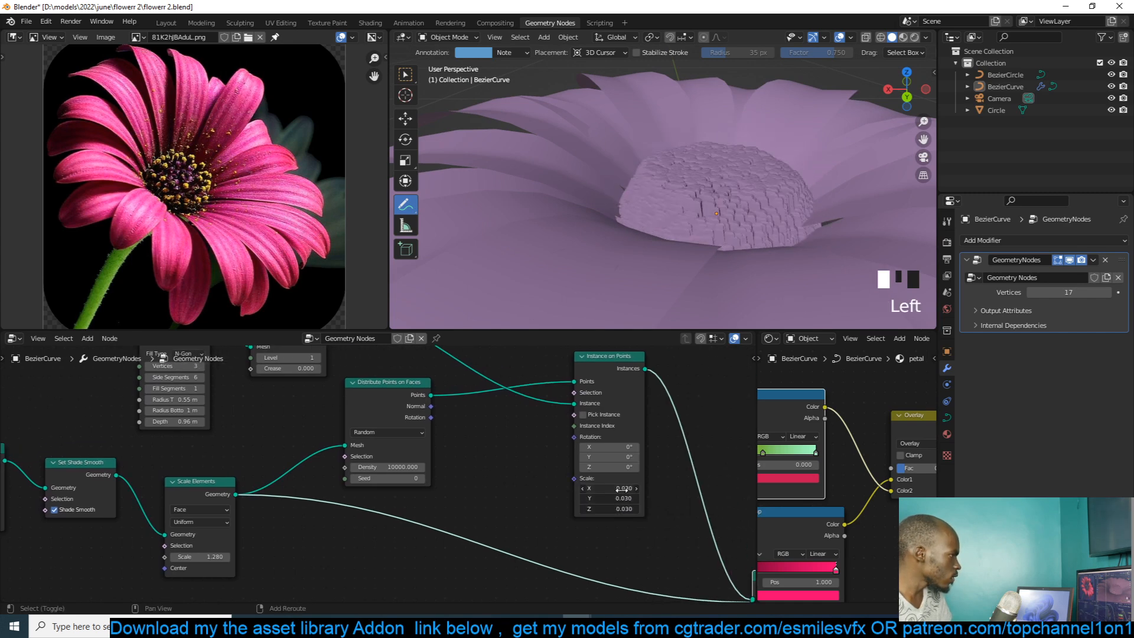
- Set the Distribute Points on Faces density to 5000
scroll(413, 514, "up", 3)
left_click(415, 515)
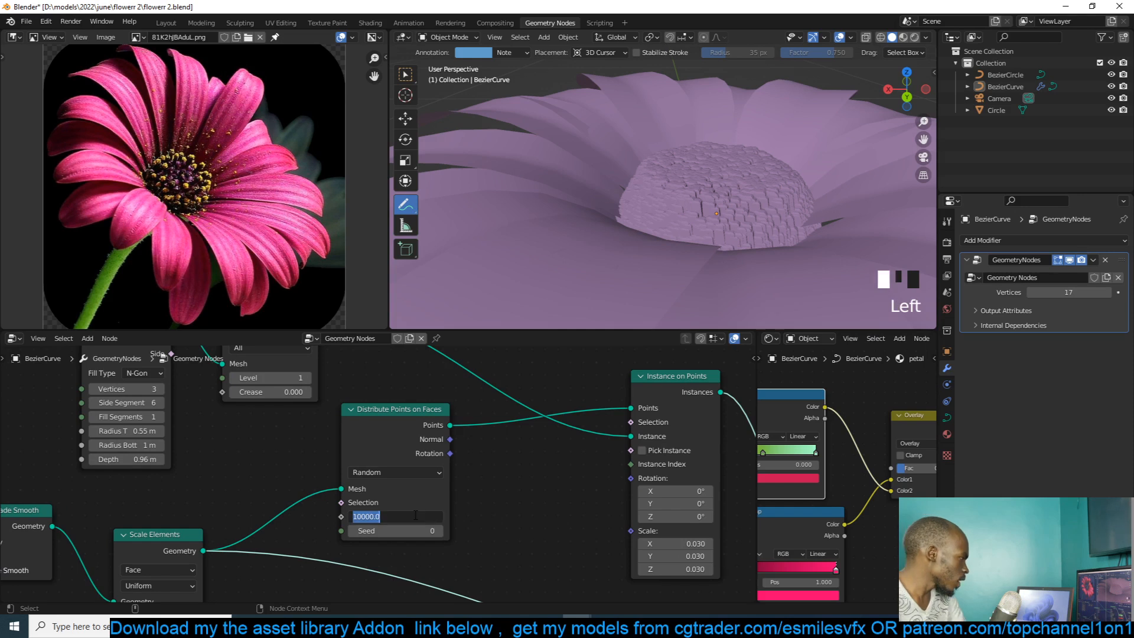
key("Return")
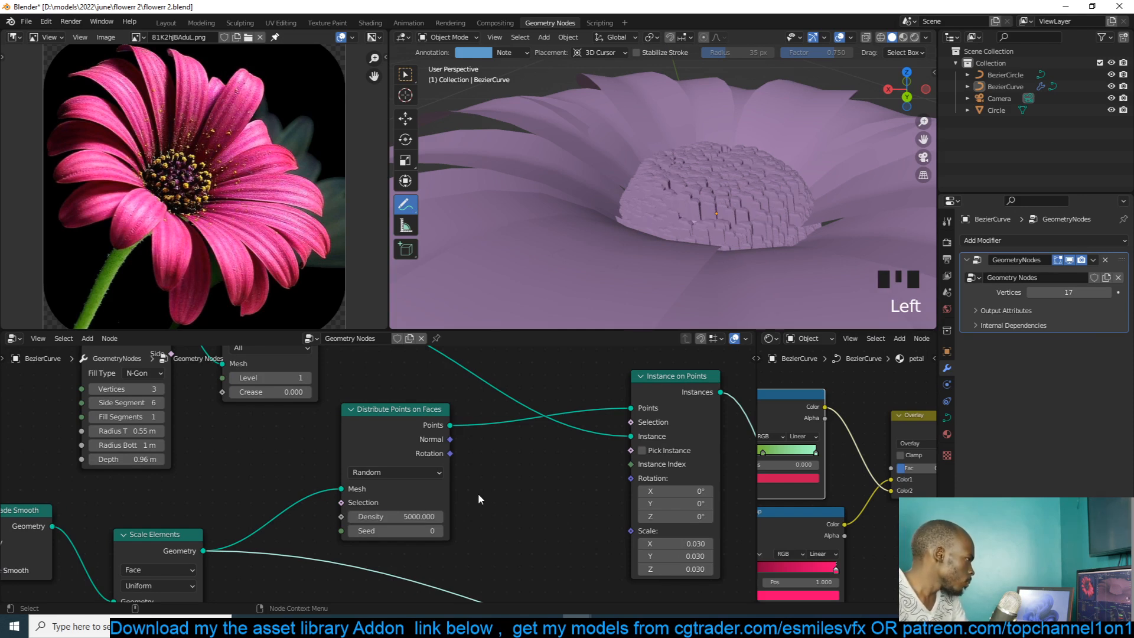
- Set the level of the Subdivision Surface node that smooths the cone instances to 2
middle_click_drag(300, 426, 326, 434)
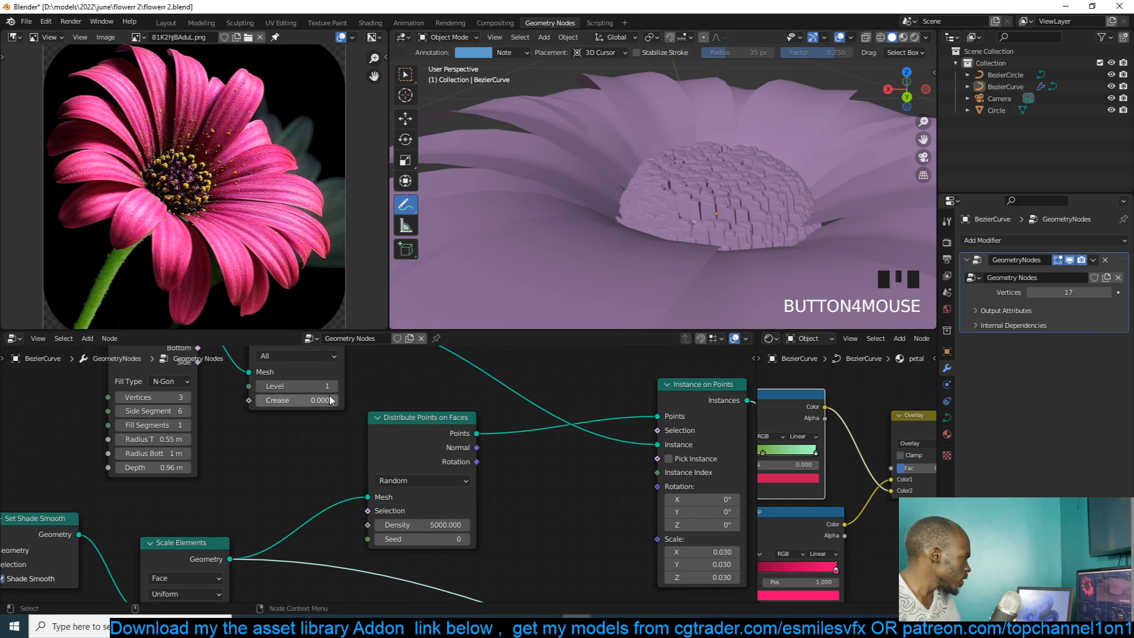
left_click(341, 394)
left_click(340, 393)
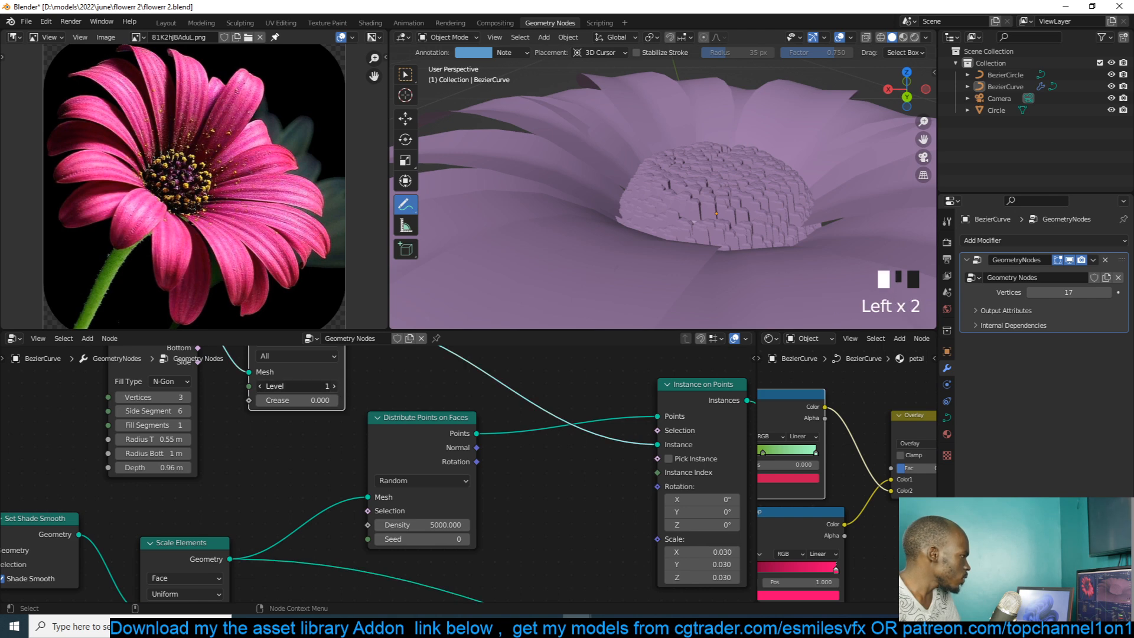
key("grave")
scroll(537, 250, "up", 2)
middle_click_drag(537, 250, 659, 239)
- Re-enter 5000 as the Distribute Points on Faces density
left_click_drag(447, 521, 441, 525)
left_click(442, 522)
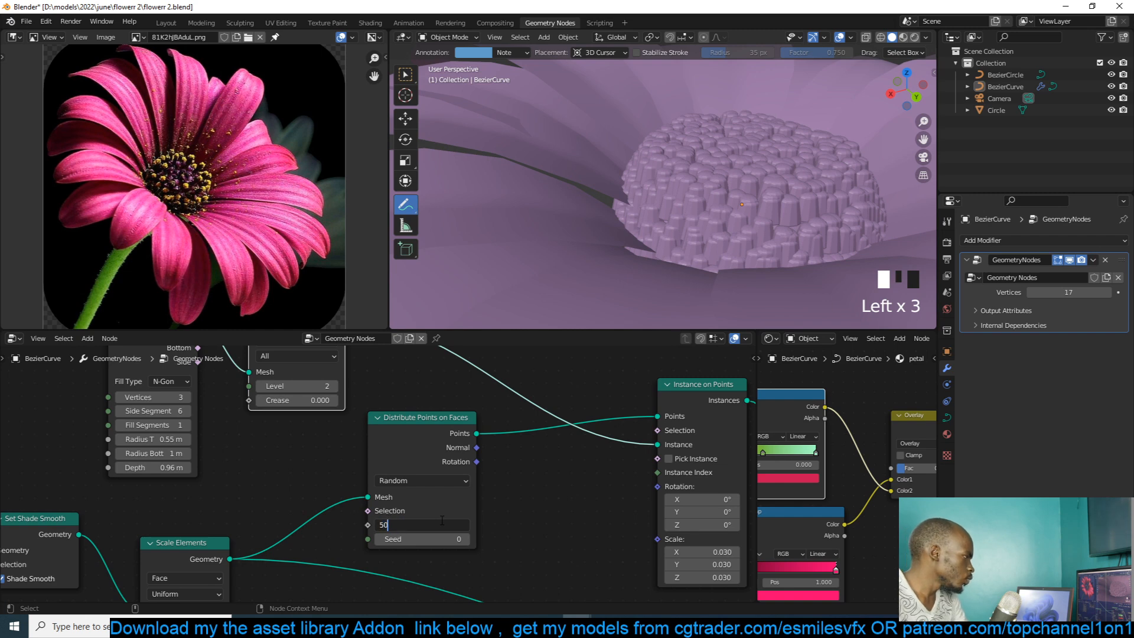
type("5000")
key("Return")
- Switch the 3D viewport to Material Preview shading to show the flower with its materials
scroll(738, 236, "down", 3)
middle_click_drag(726, 225, 781, 205)
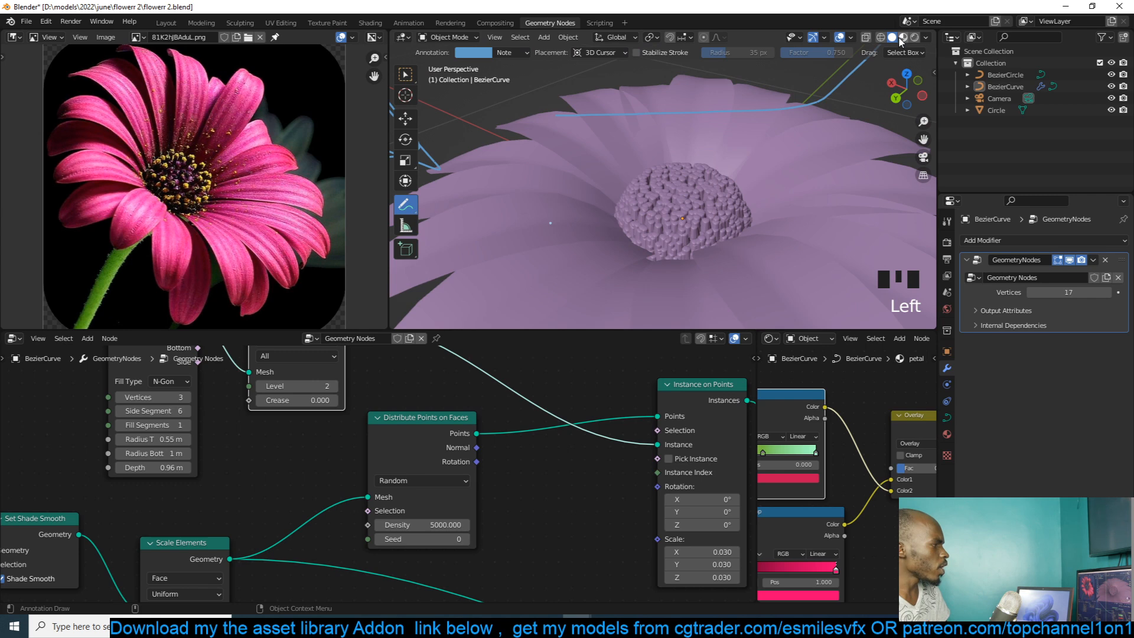
left_click(903, 38)
key("grave")
key("grave")
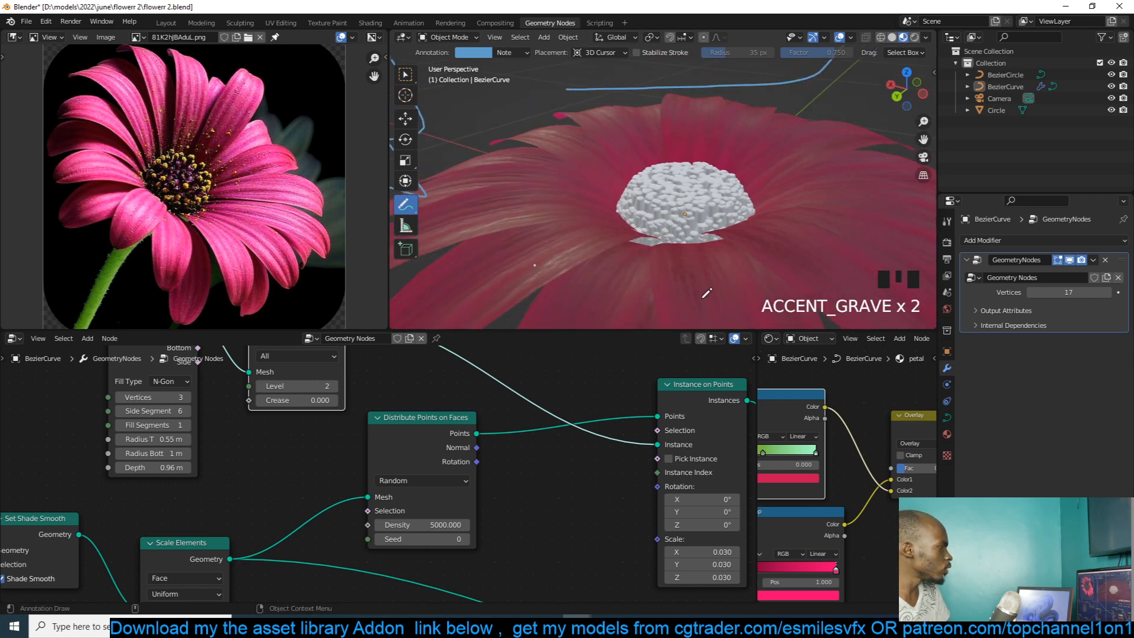
key("grave")
scroll(659, 423, "down", 6)
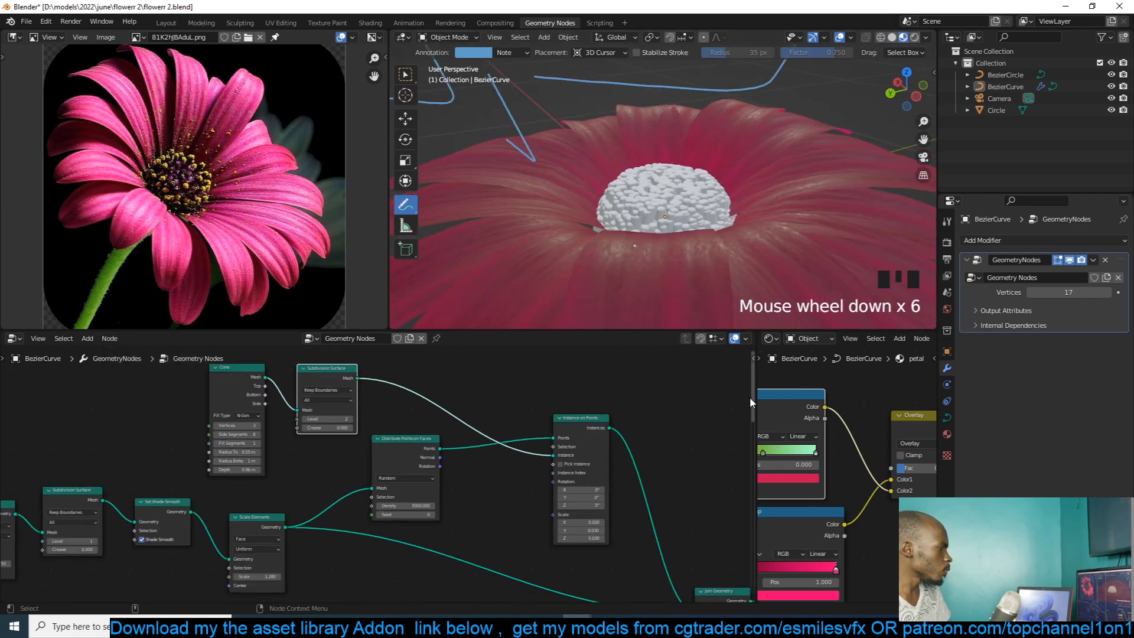
- Add a second material slot to BezierCurve with a new material named polein, and widen the shader editor
left_click(947, 434)
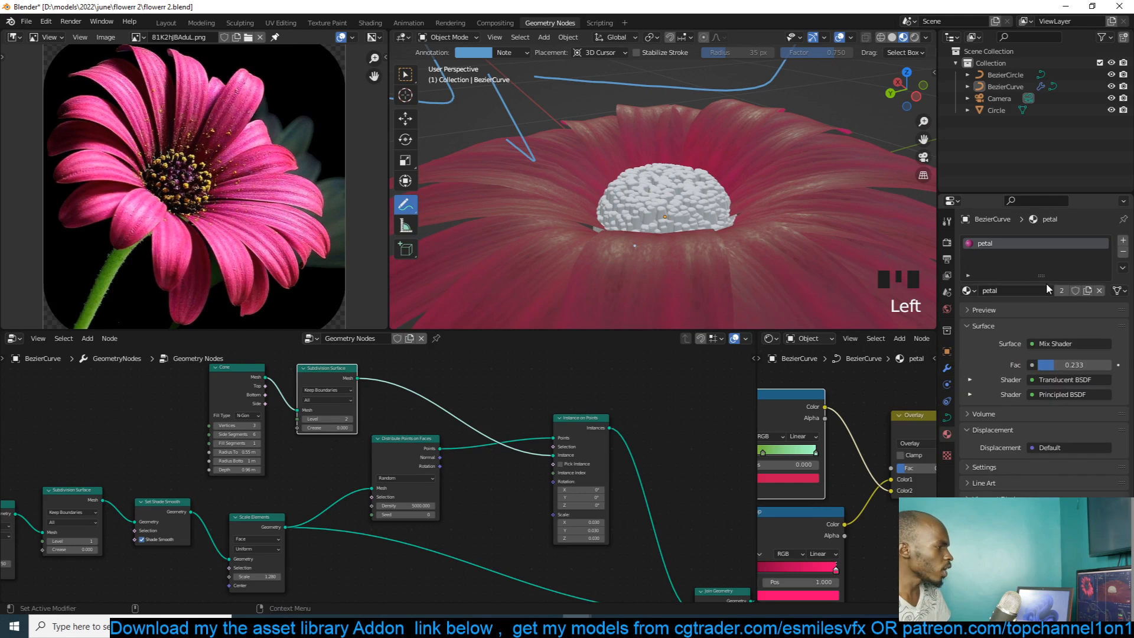
left_click(1123, 244)
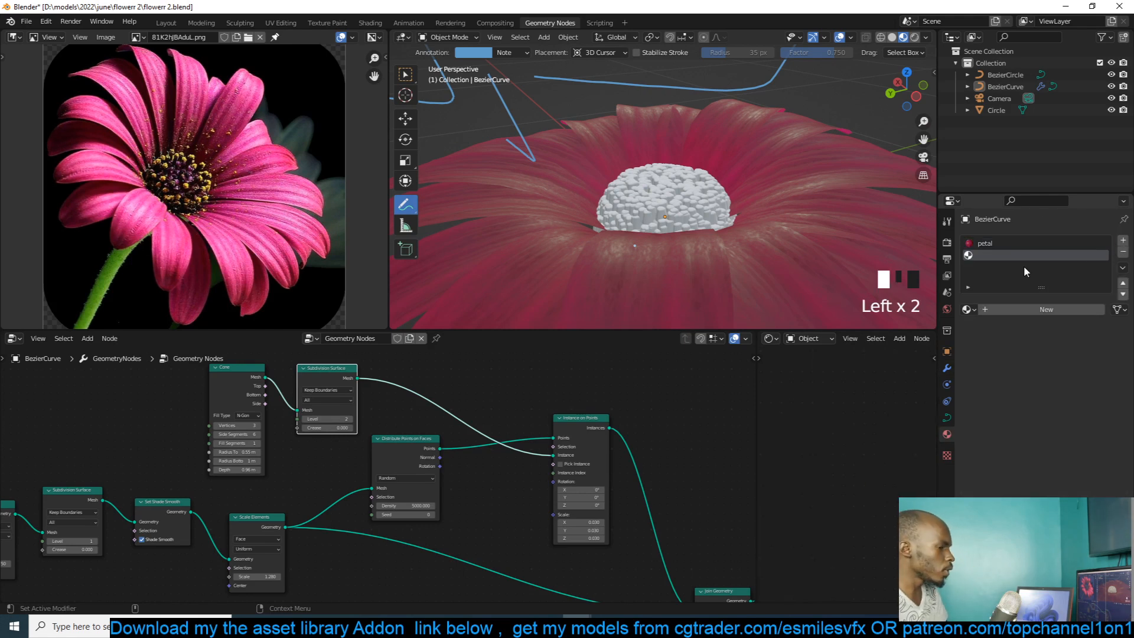
triple_click(1004, 254)
left_click(1040, 309)
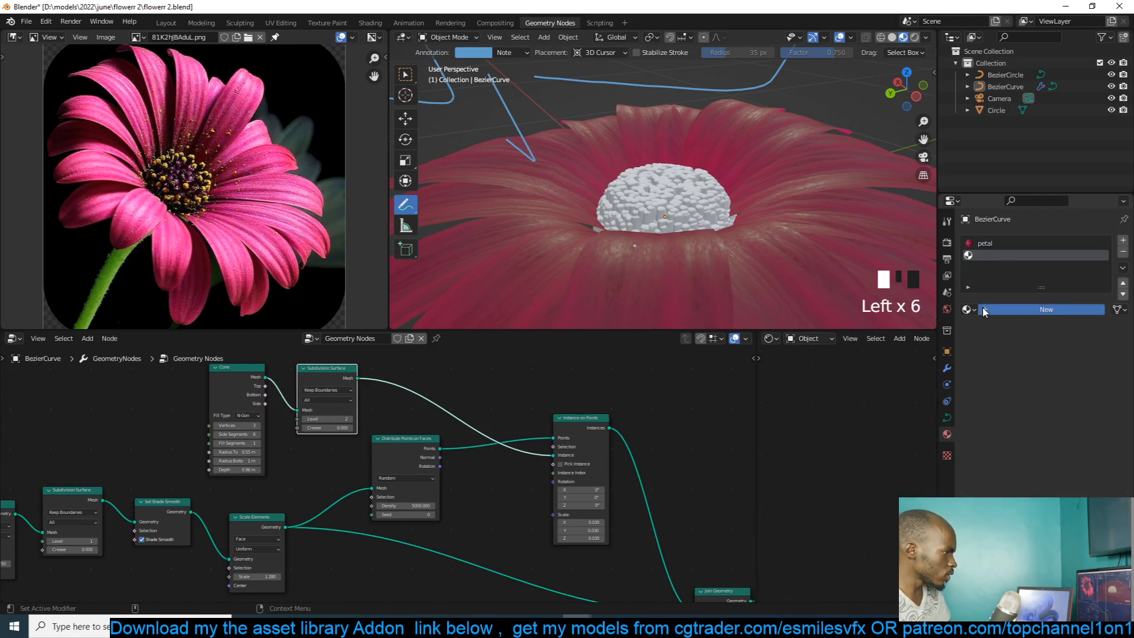
left_click(1032, 309)
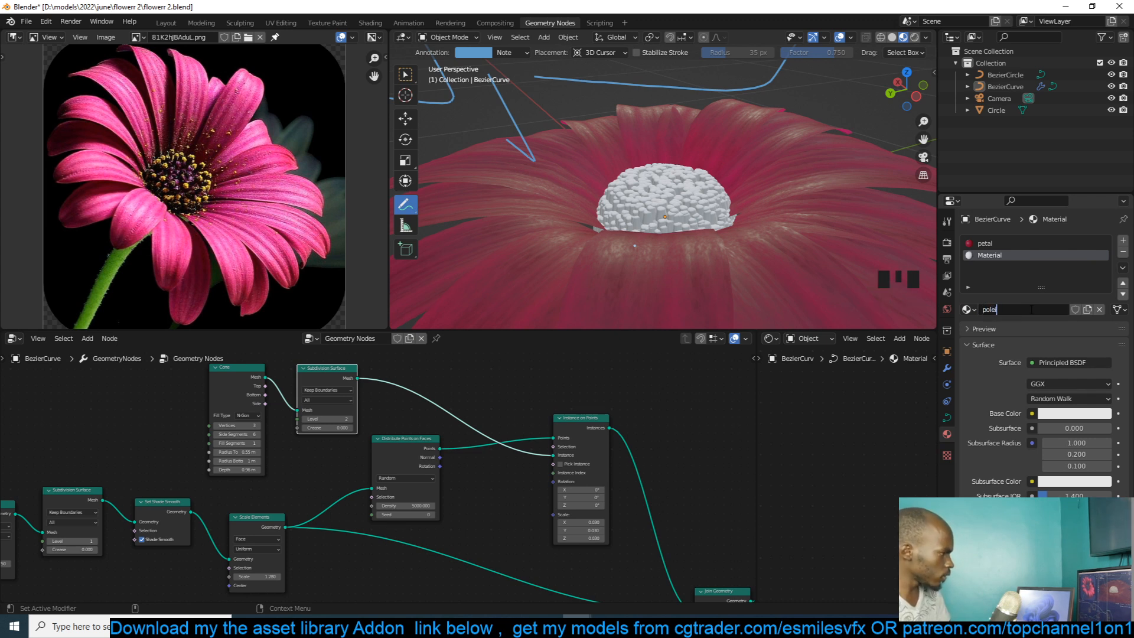
left_click_drag(756, 407, 578, 413)
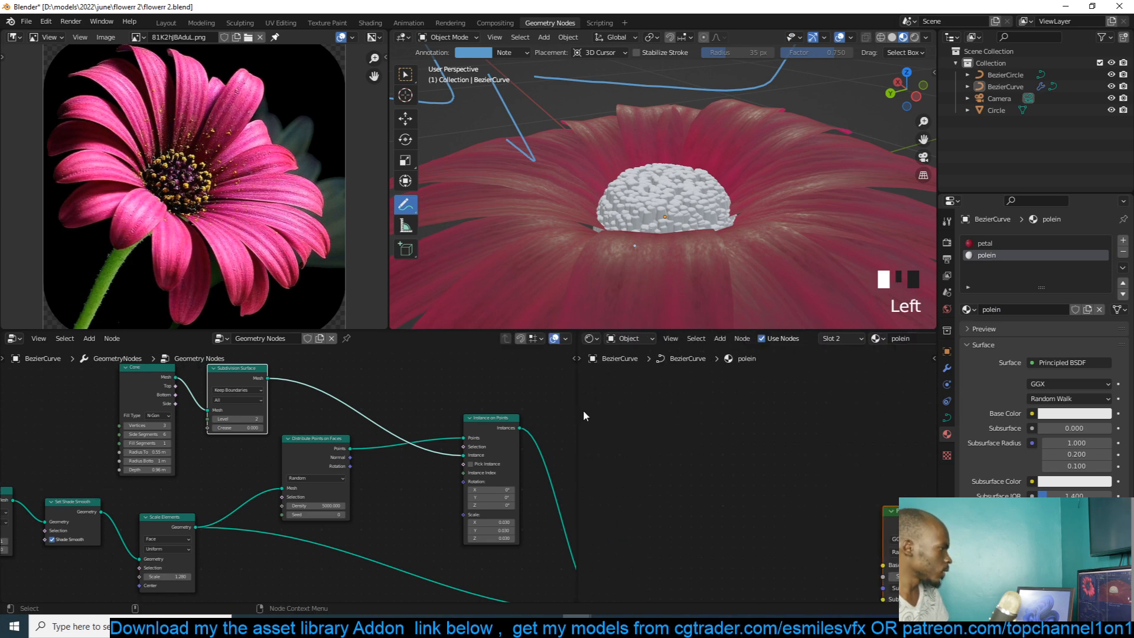
- Insert a Set Material node between Instance on Points and Join Geometry, assign the polein material, and save the file
scroll(492, 483, "down", 3)
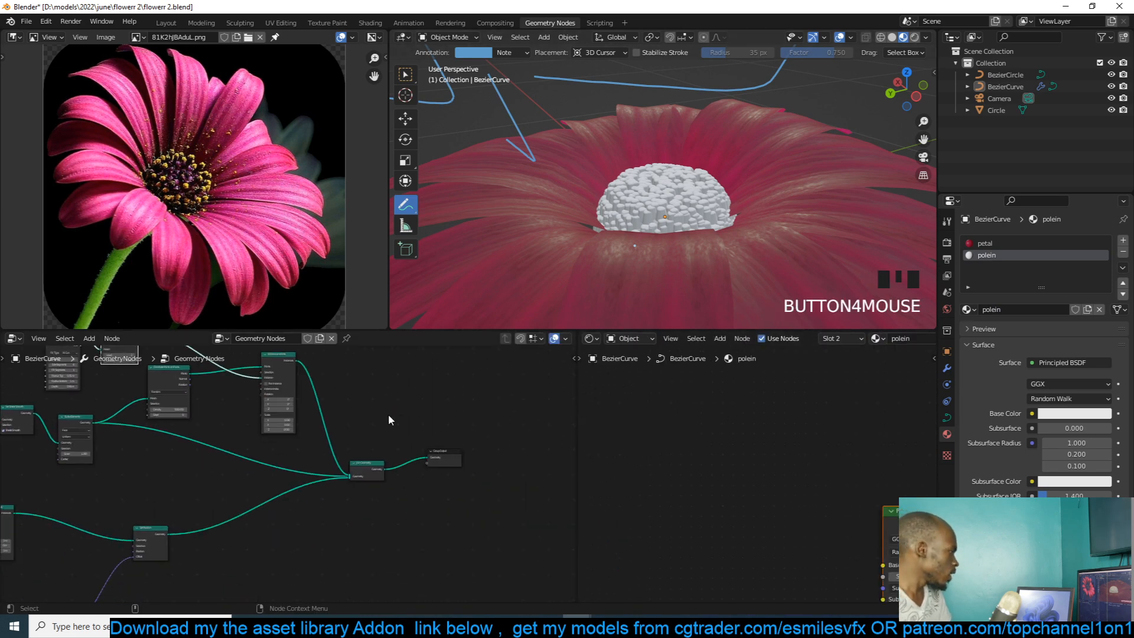
key("shift+a")
type("set")
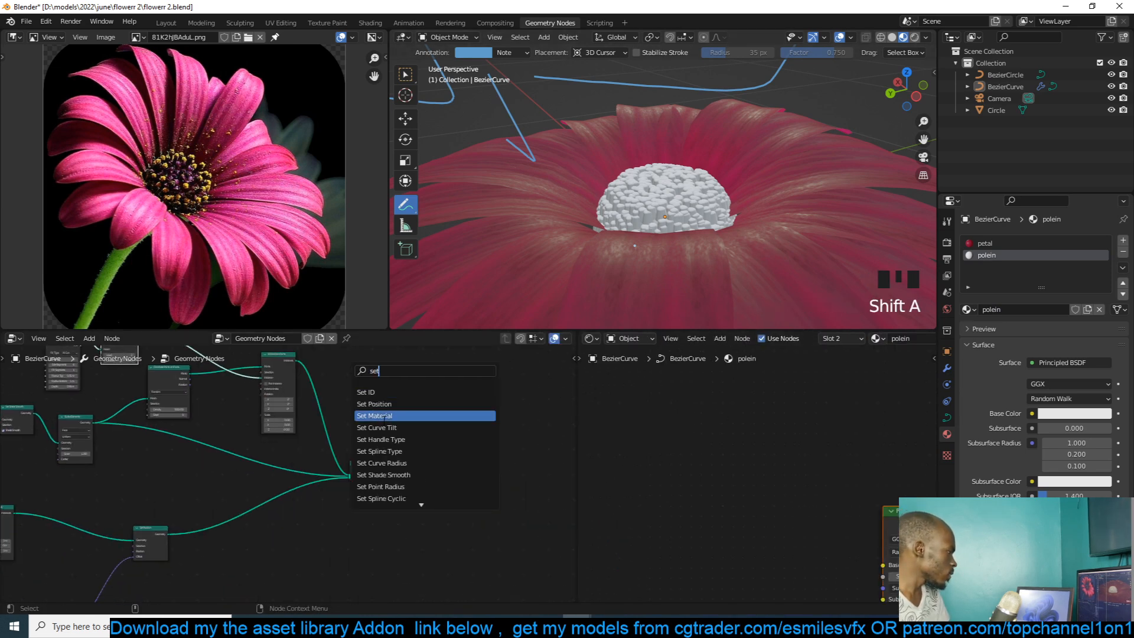
left_click(402, 418)
left_click(346, 415)
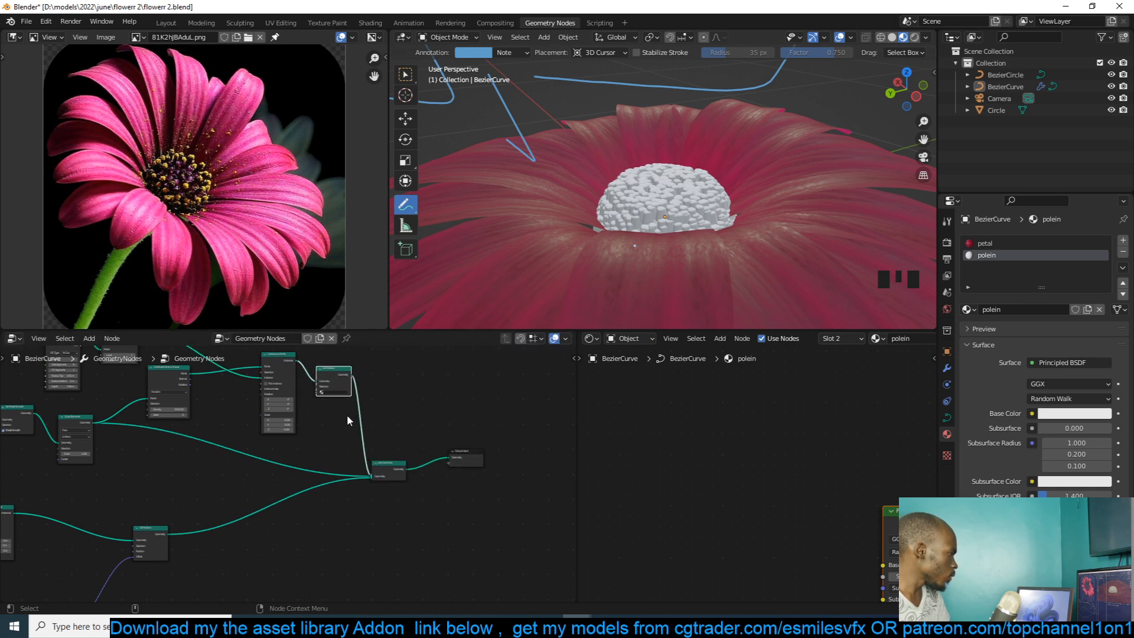
scroll(346, 415, "up", 4)
left_click(466, 448)
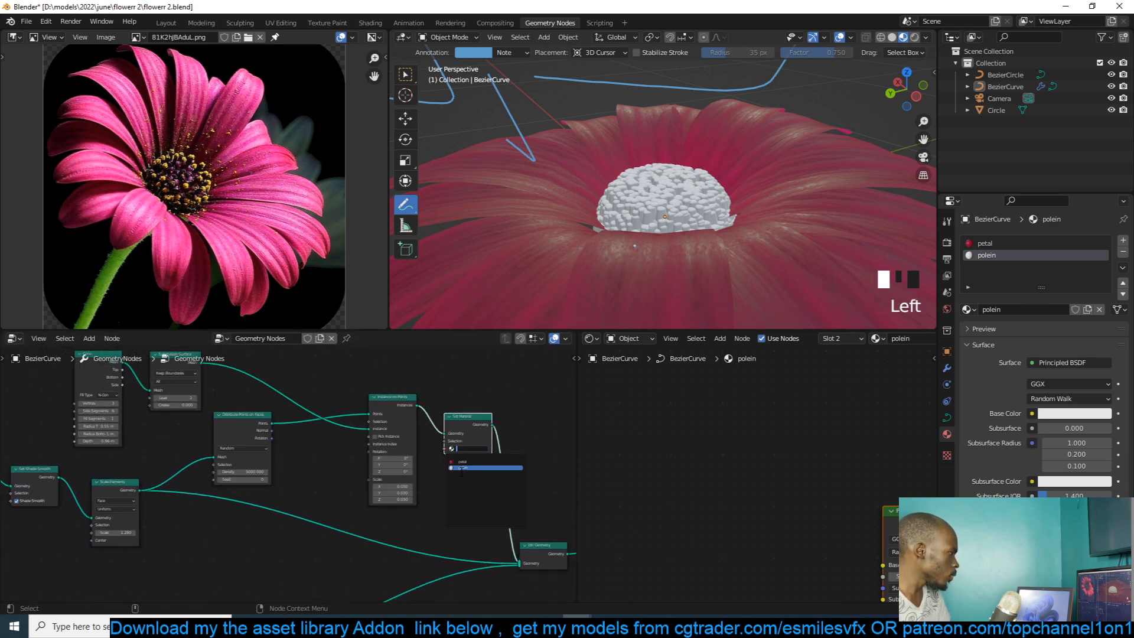
key("ctrl+s")
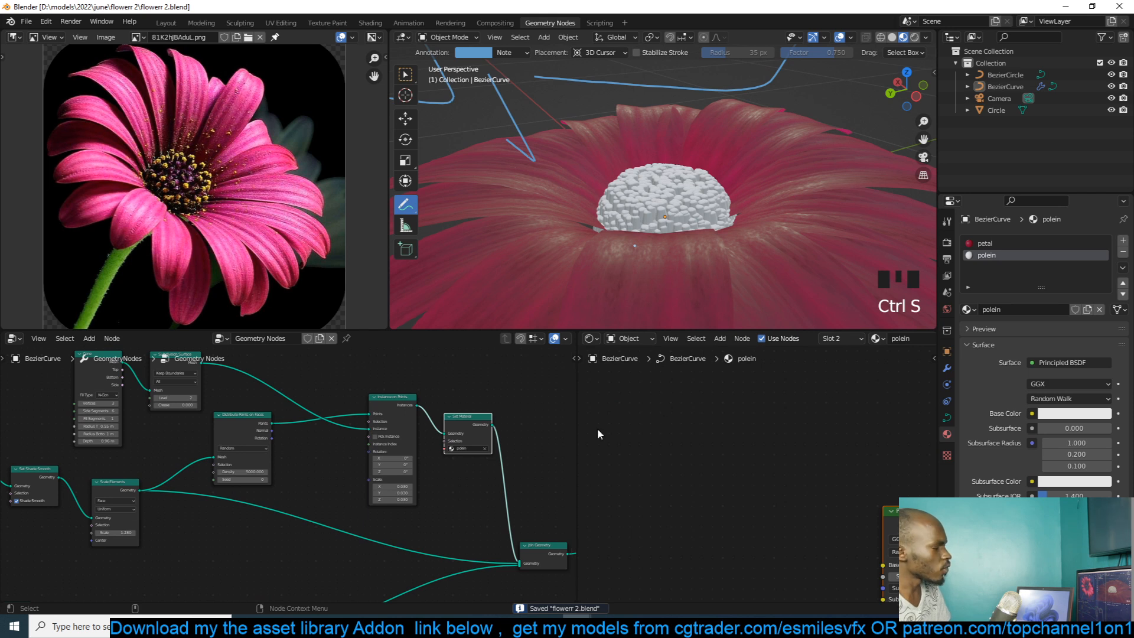
- Add a Texture Coordinate node to the polein material, left of the Principled BSDF
left_click_drag(577, 427, 518, 425)
scroll(715, 412, "down", 2)
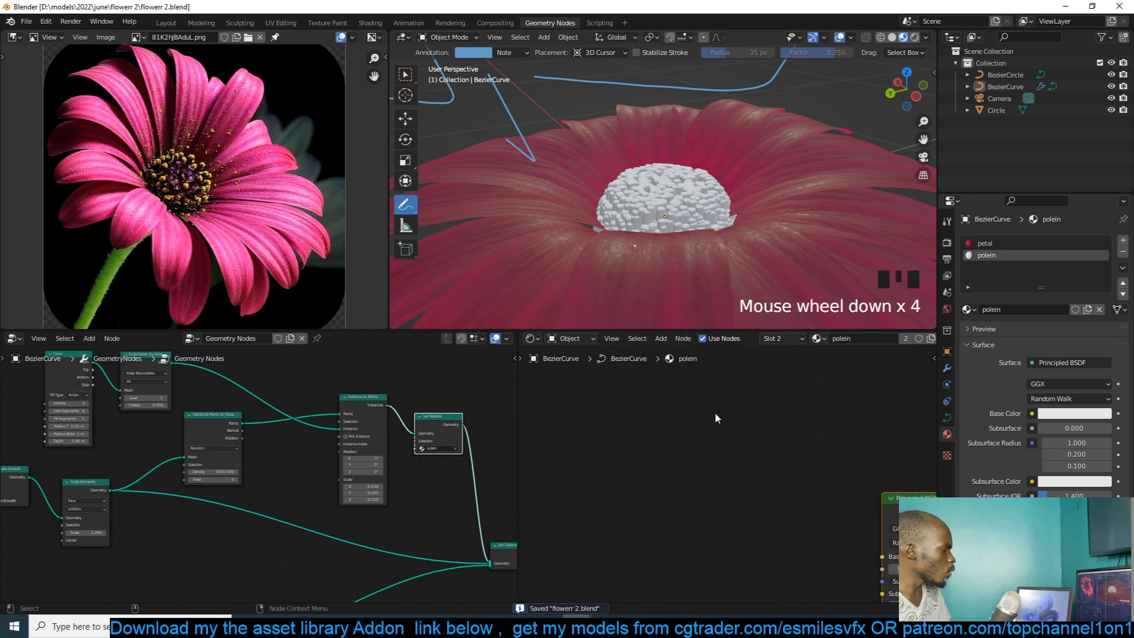
key("shift+a")
left_click(620, 440)
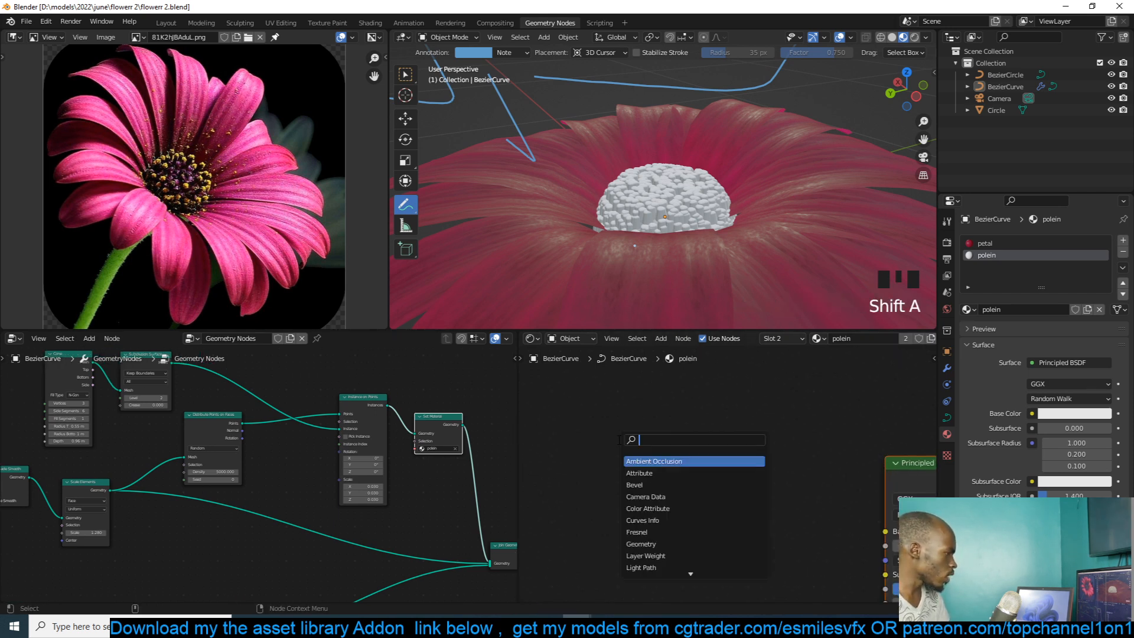
type("te")
type("coo")
left_click(696, 460)
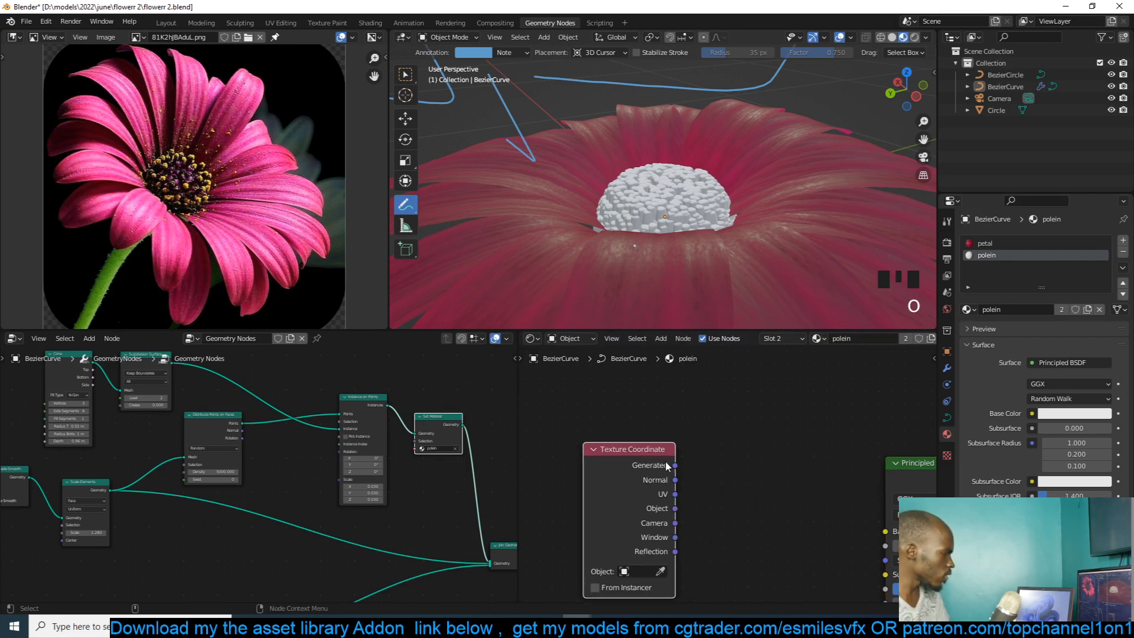
left_click(668, 455)
- Add a Separate XYZ node and connect the Texture Coordinate Generated output to its Vector input
key("shift+a")
left_click(706, 421)
type("x")
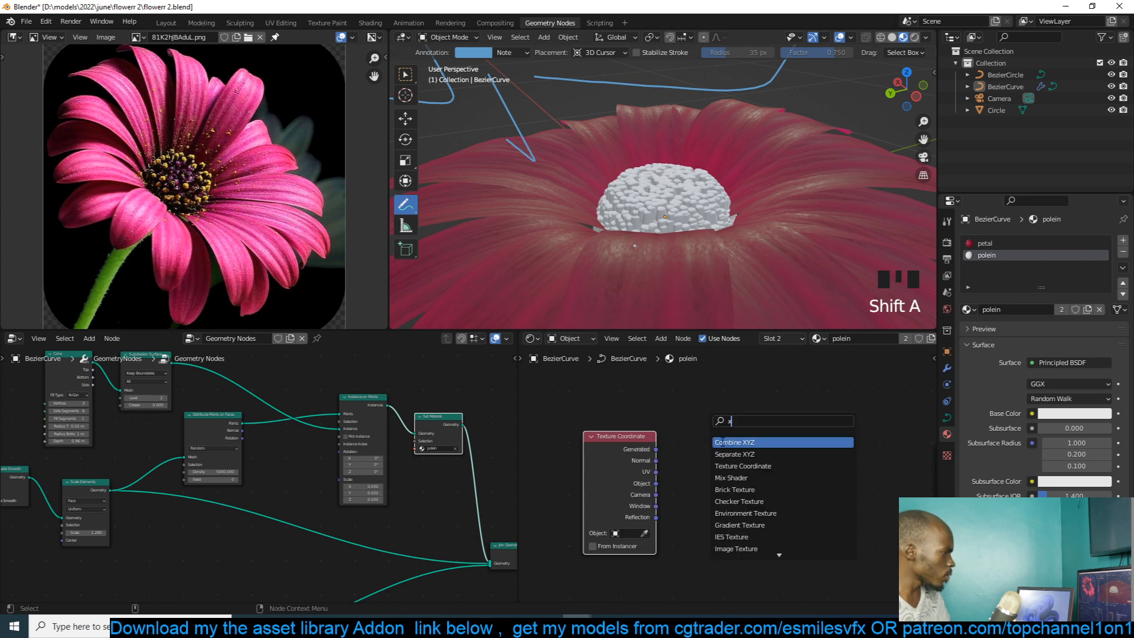
left_click(734, 454)
left_click(728, 444)
scroll(726, 473, "up", 4)
left_click_drag(629, 441, 689, 461)
- Preview the Separate XYZ outputs on the flower centre, cycling from X to Z
left_click(746, 412, "ctrl+shift")
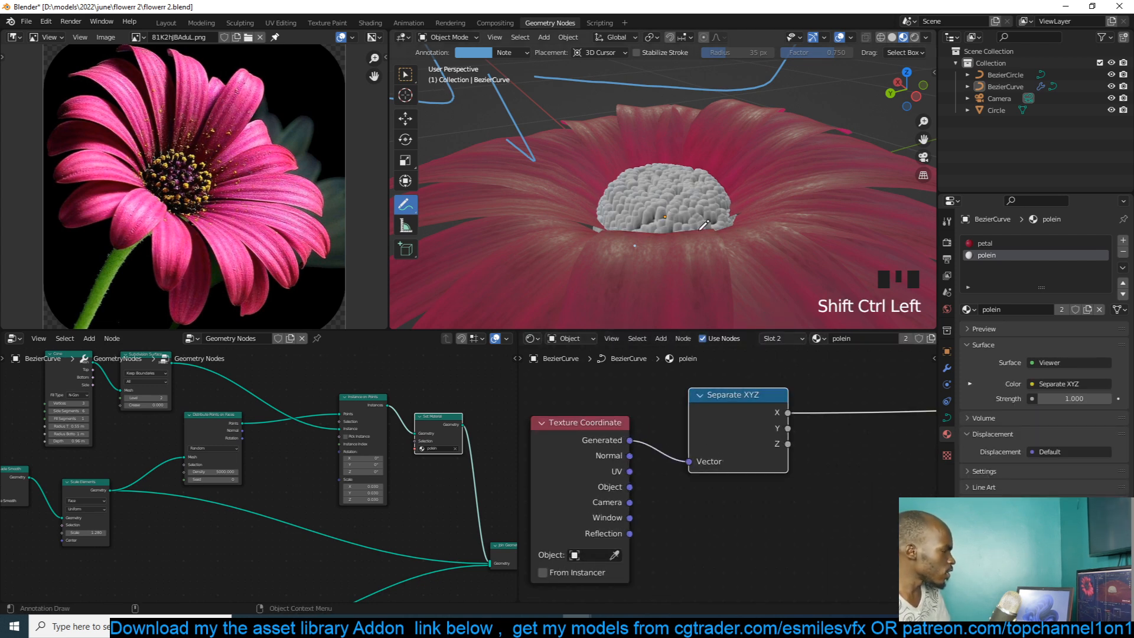
scroll(703, 225, "up", 3)
left_click(749, 406, "ctrl+shift")
left_click(749, 407, "ctrl+shift")
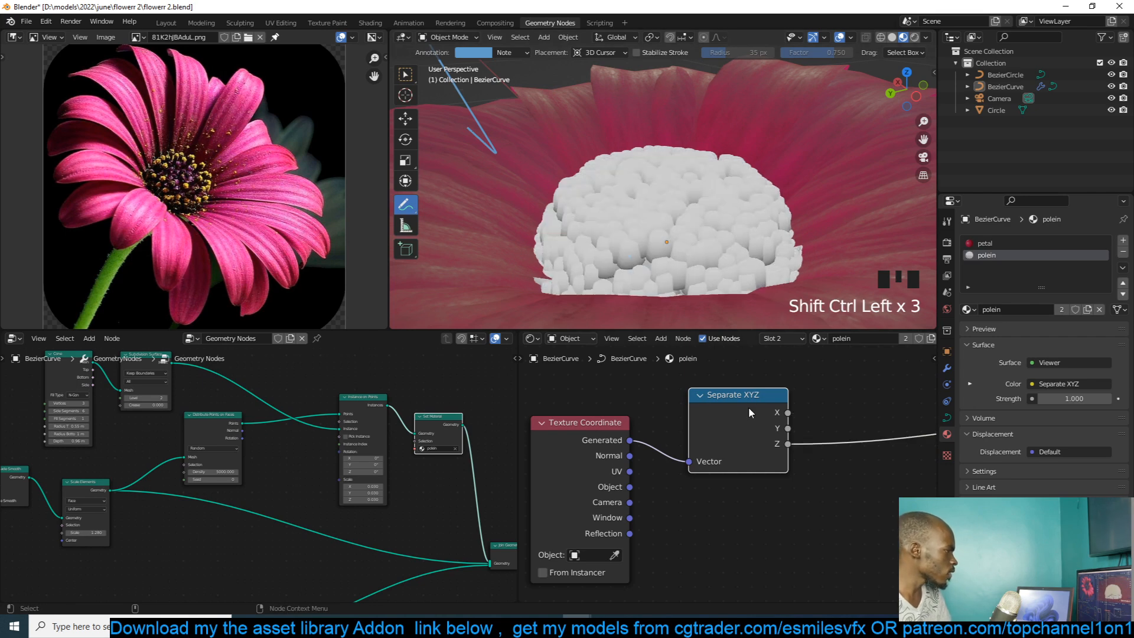
key("grave")
key("grave")
scroll(726, 472, "down", 3)
- Shift Separate XYZ closer to Texture Coordinate and insert a ColorRamp node on its Z output link
left_click_drag(742, 423, 699, 423)
middle_click_drag(748, 484, 699, 486)
key("shift+a")
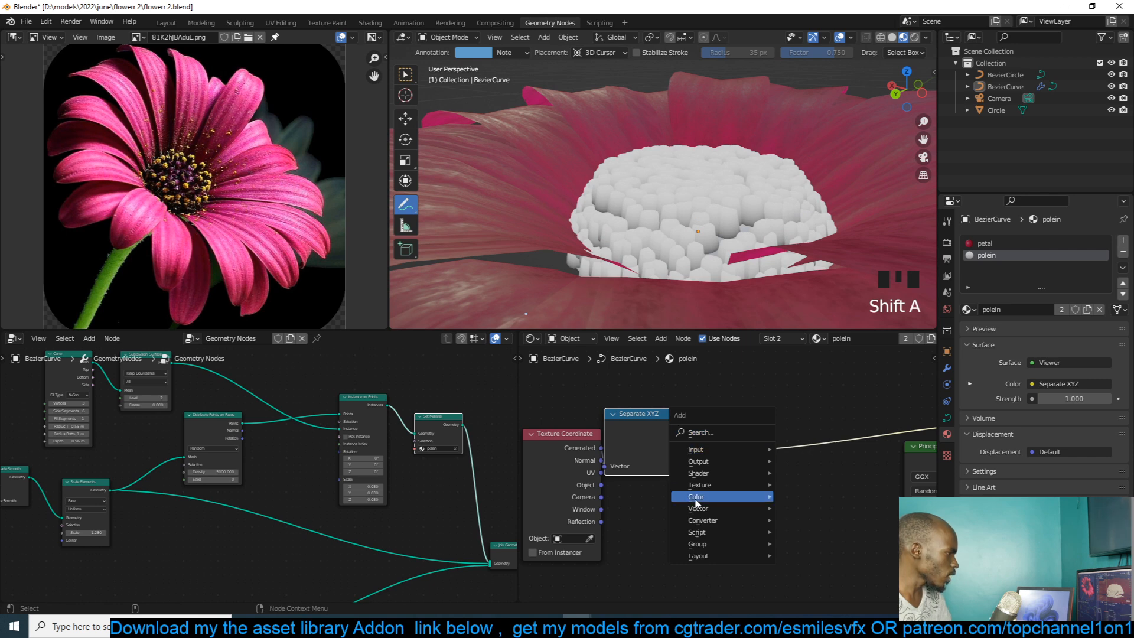
mouse_move(700, 520)
left_click(845, 380)
left_click(754, 421)
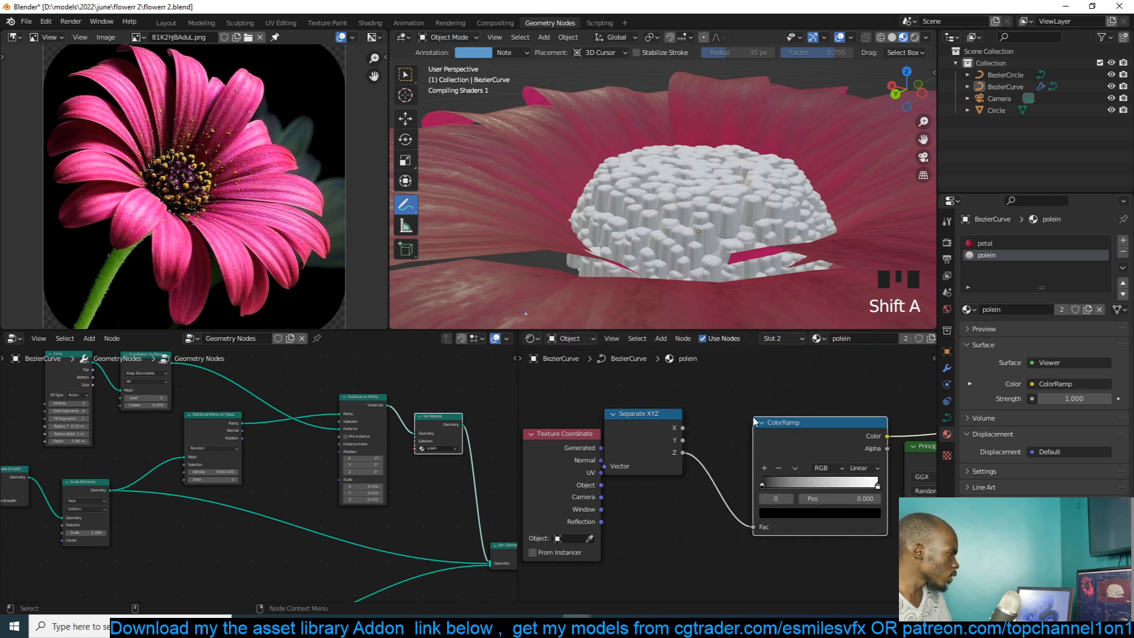
- Compare with the centre of the reference photo and move the ColorRamp's black stop to 0.850
scroll(186, 146, "up", 5)
scroll(185, 146, "down", 1)
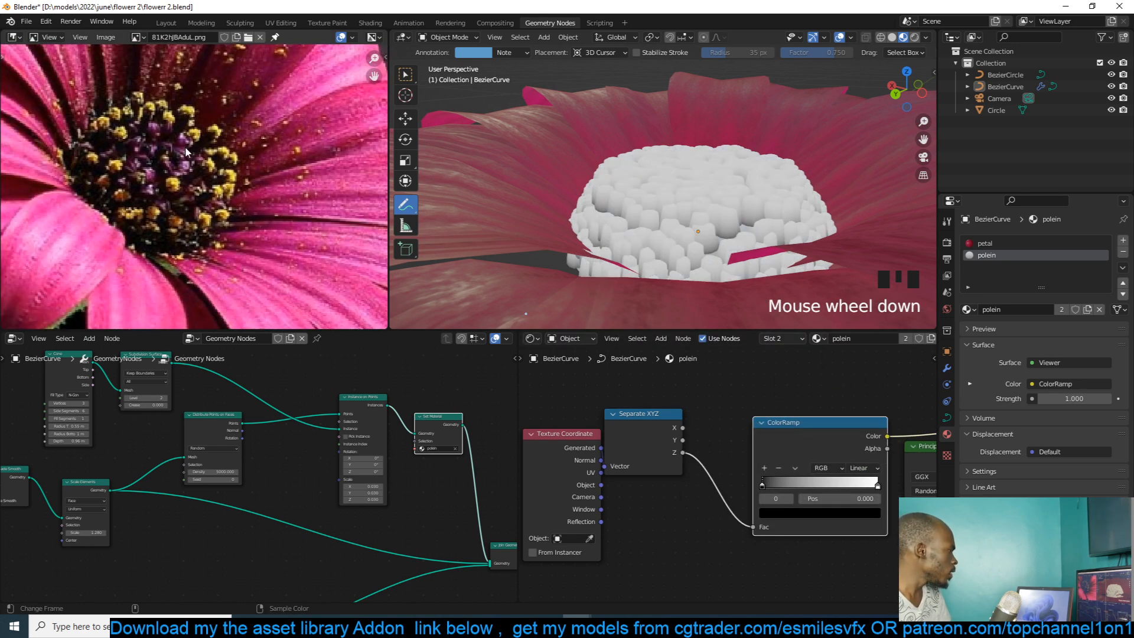
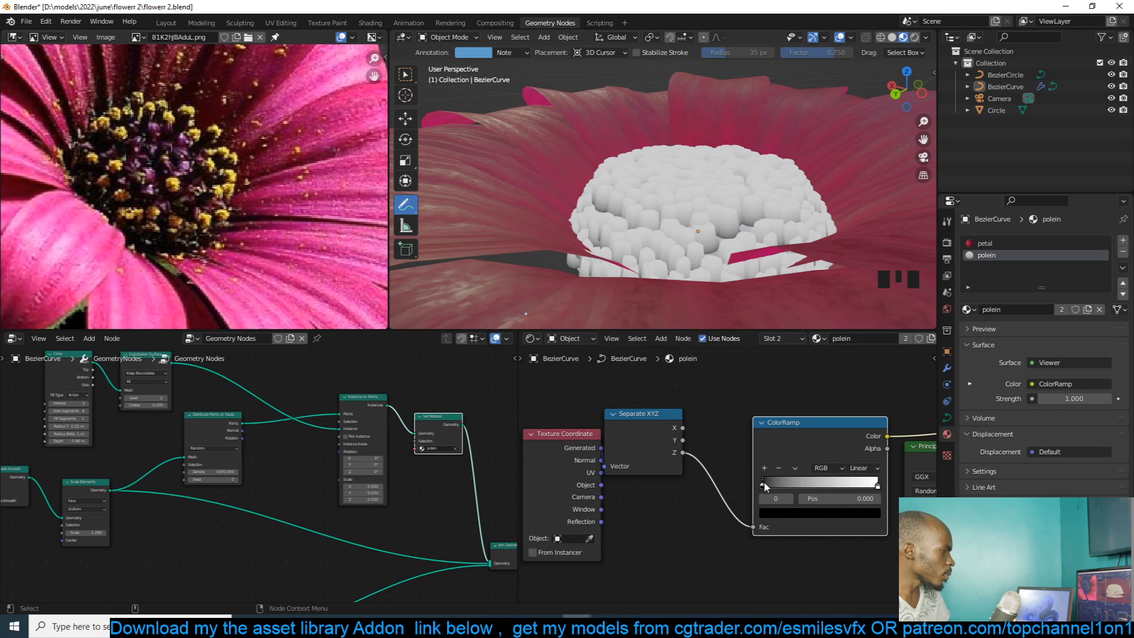
left_click_drag(763, 484, 862, 485)
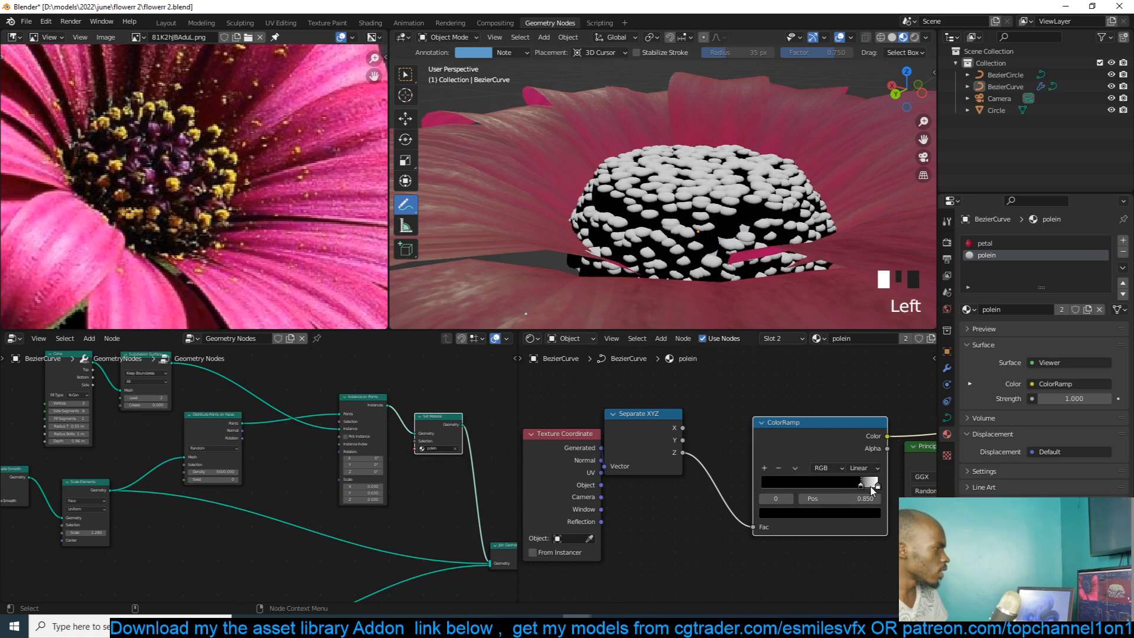
- Rearrange the polein shader nodes and add a Noise Texture node below the ColorRamp
scroll(796, 418, "down", 4)
left_click_drag(822, 398, 614, 466)
left_click_drag(762, 442, 646, 391)
key("shift+a")
left_click(688, 350)
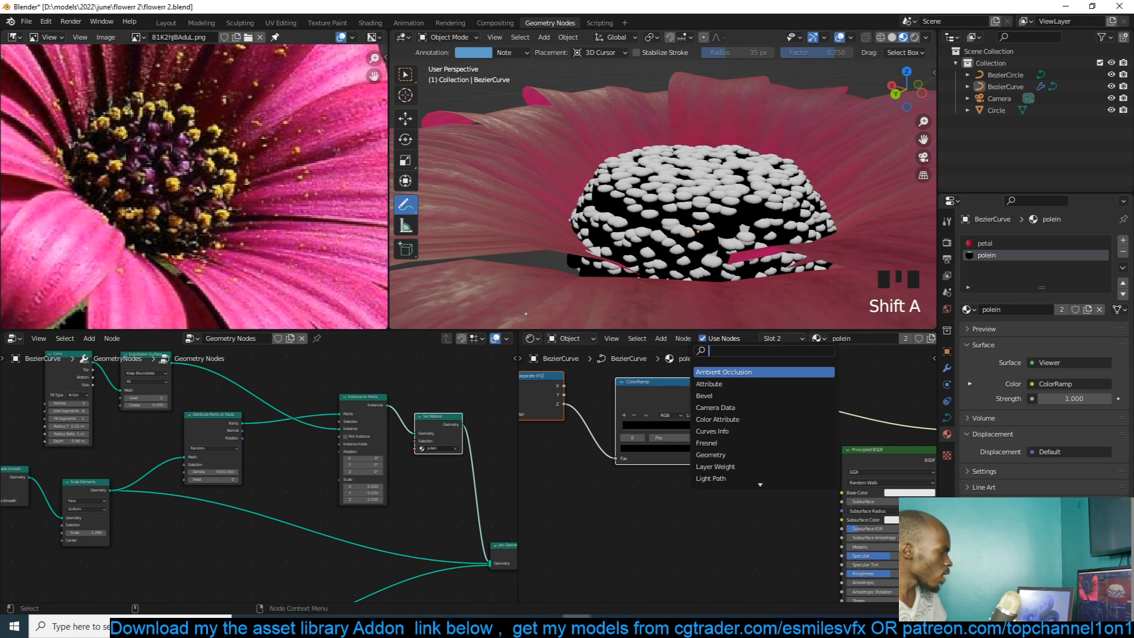
type("nois")
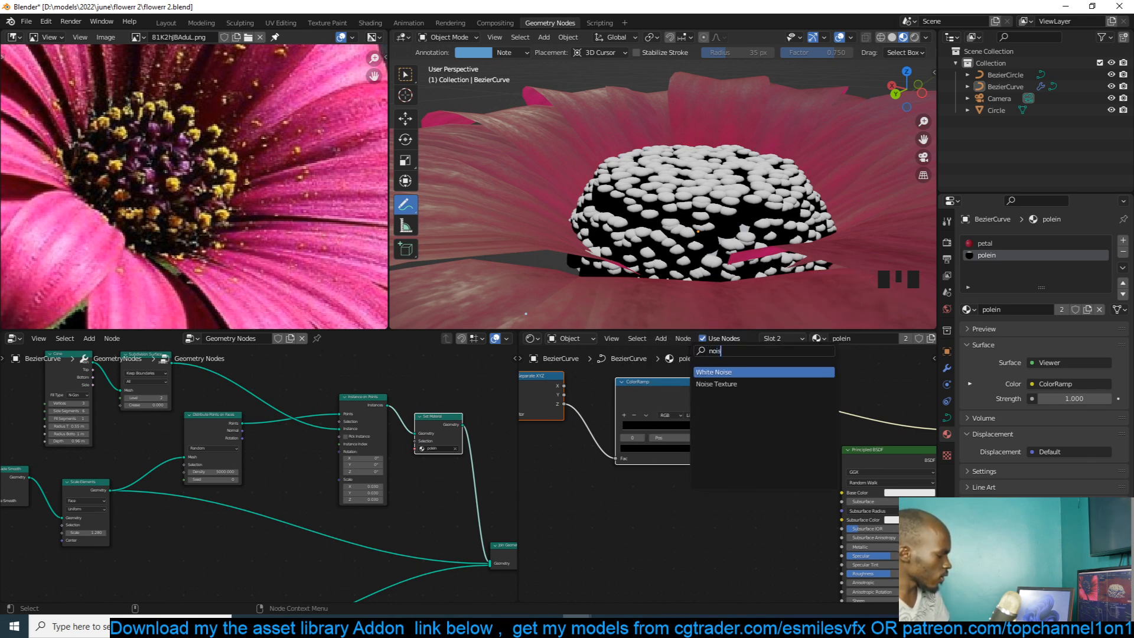
type("e")
left_click(716, 383)
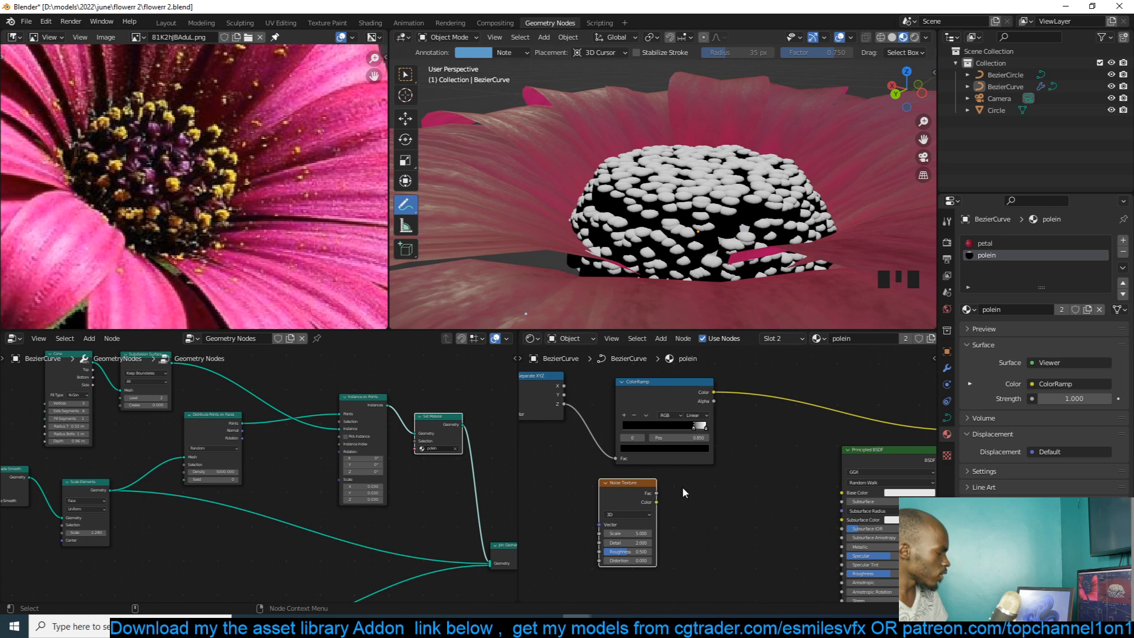
- Combine the ColorRamp and Noise Texture through a Mix node set to Darken with a factor of 1.000
right_click_drag(655, 489, 687, 433, "ctrl+shift")
left_click(749, 452)
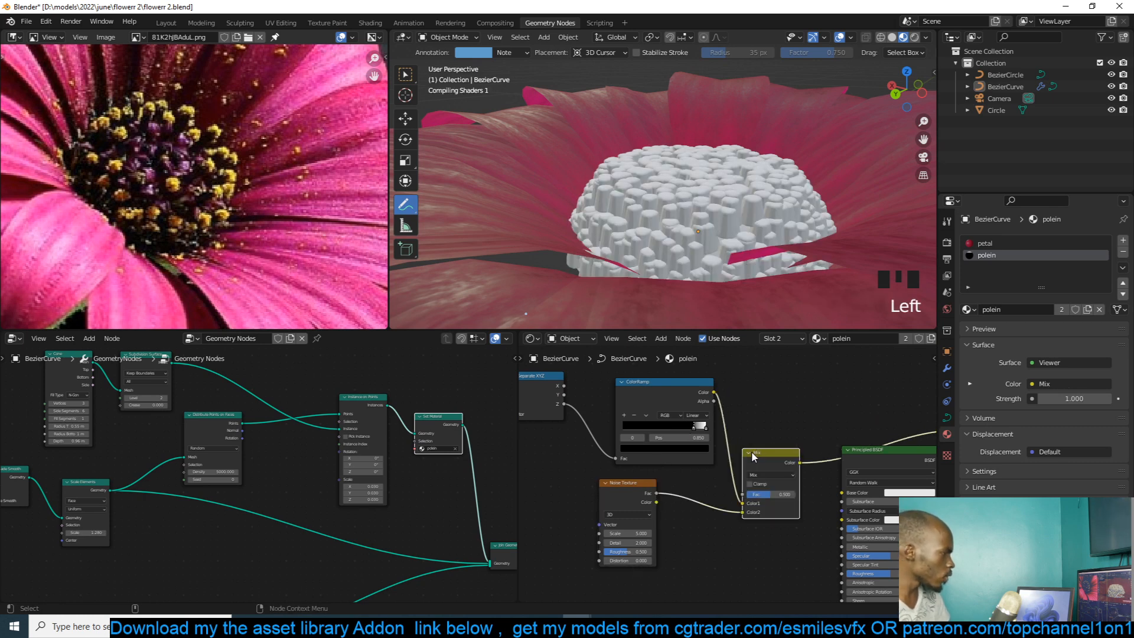
left_click_drag(750, 452, 774, 399)
scroll(774, 399, "up", 3)
left_click(766, 420)
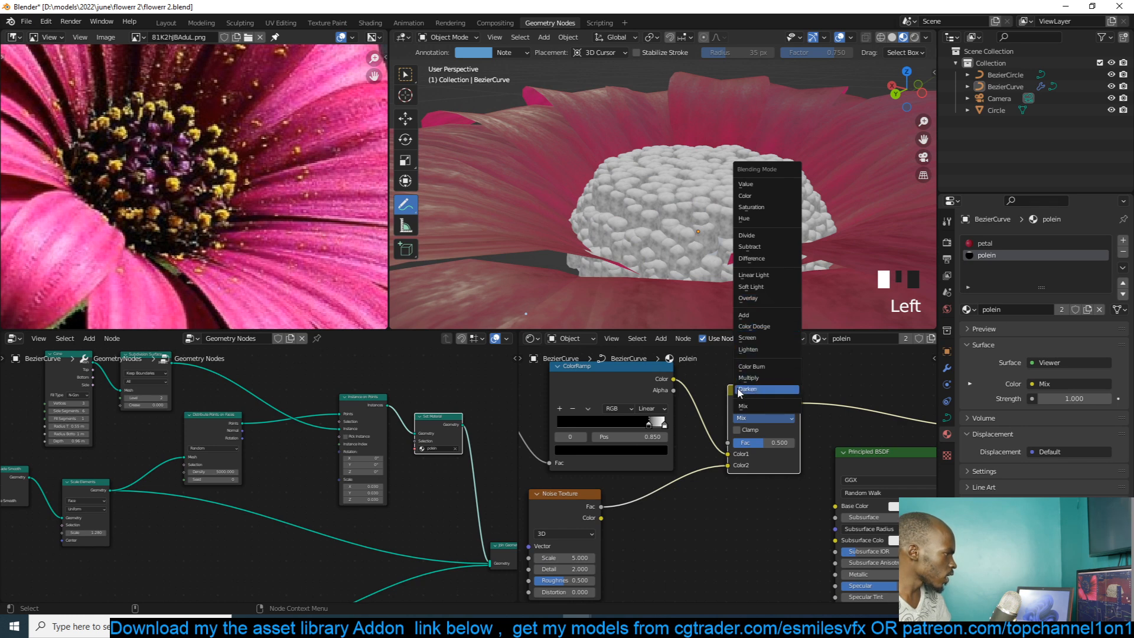
left_click(748, 390)
scroll(736, 435, "up", 3)
left_click_drag(759, 435, 810, 434)
- Set the Noise Texture scale to 9.300 and insert a duplicate of the ColorRamp between its Fac output and the Darken node's Color2
middle_click_drag(594, 502, 692, 466)
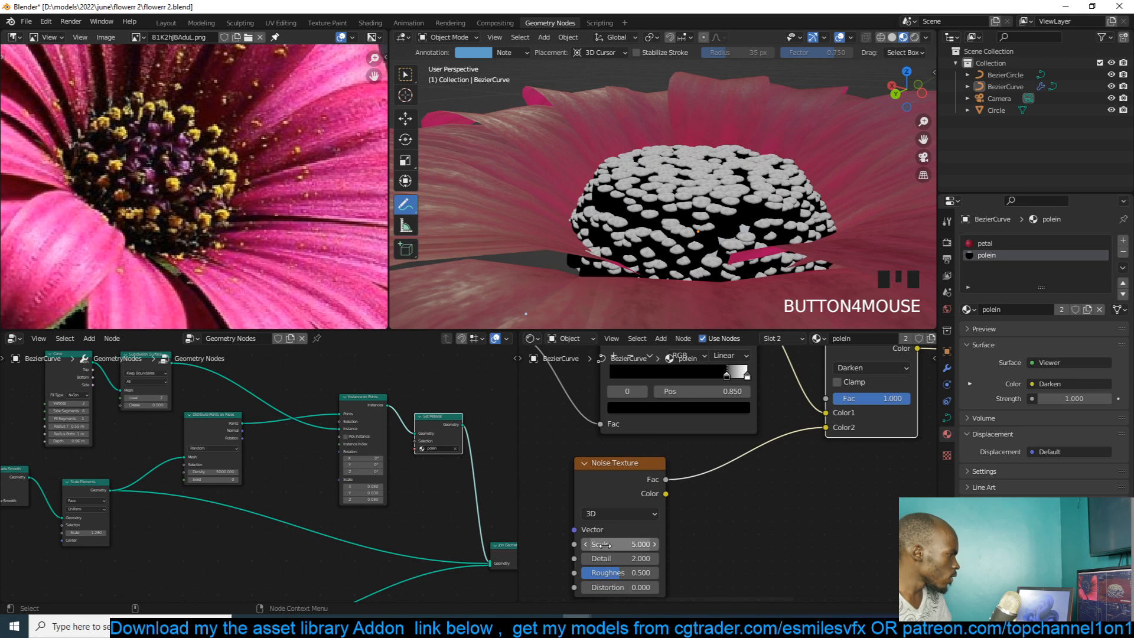
middle_click_drag(629, 534, 610, 560)
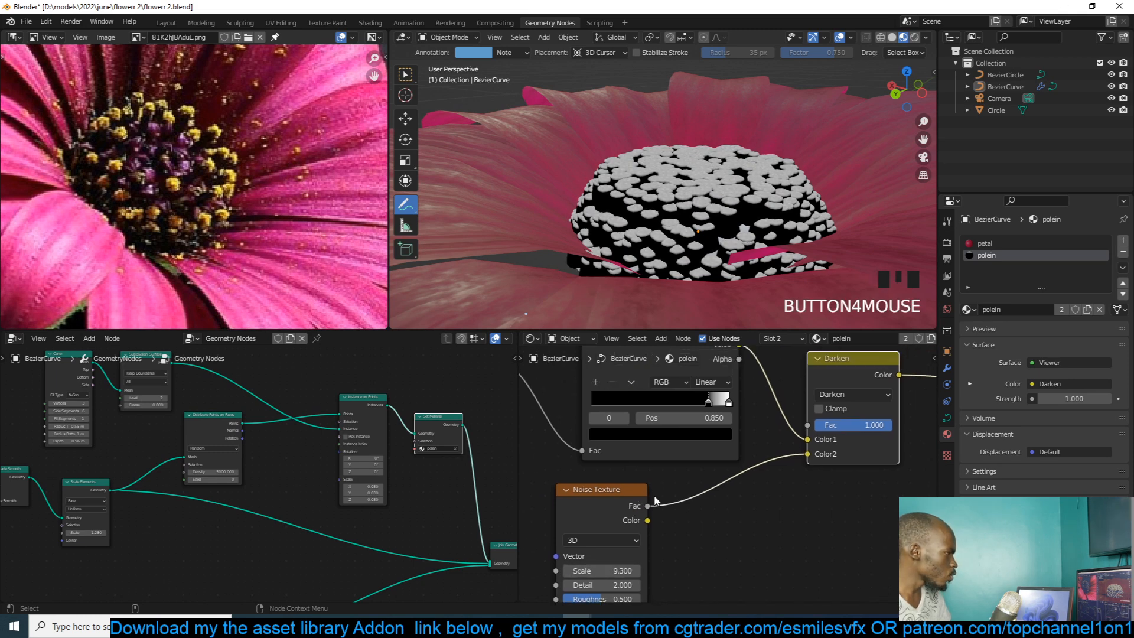
left_click(671, 448)
key("shift+d")
left_click(771, 584)
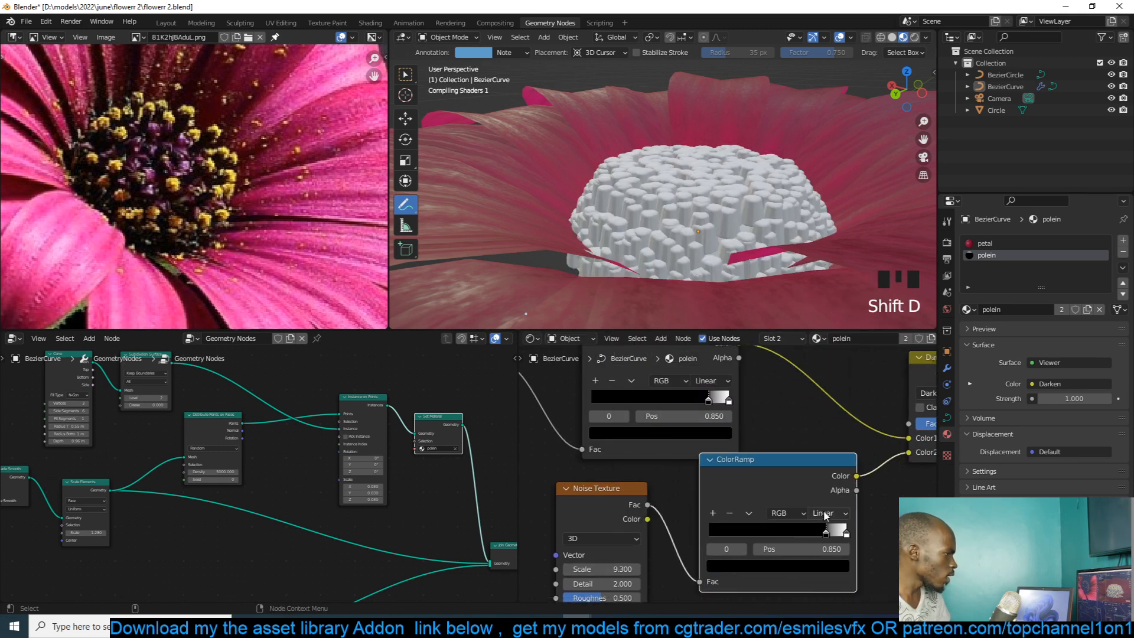
- Shift both stops of the Noise Texture's ColorRamp toward black so more of the mask turns white
middle_click_drag(822, 514, 785, 511)
scroll(768, 510, "up", 1)
scroll(721, 277, "up", 3)
left_click_drag(793, 531, 733, 534)
left_click_drag(817, 533, 762, 535)
scroll(650, 260, "down", 6)
middle_click_drag(607, 226, 625, 256)
key("grave")
scroll(725, 472, "down", 1)
scroll(779, 529, "down", 4)
- Rearrange the shader nodes and insert a duplicate of the ColorRamp on the Darken node's output link
middle_click_drag(780, 530, 692, 512)
left_click_drag(887, 386, 797, 451)
left_click_drag(805, 439, 906, 445)
left_click(791, 420)
left_click_drag(722, 394, 699, 389)
left_click(605, 382)
key("shift+d")
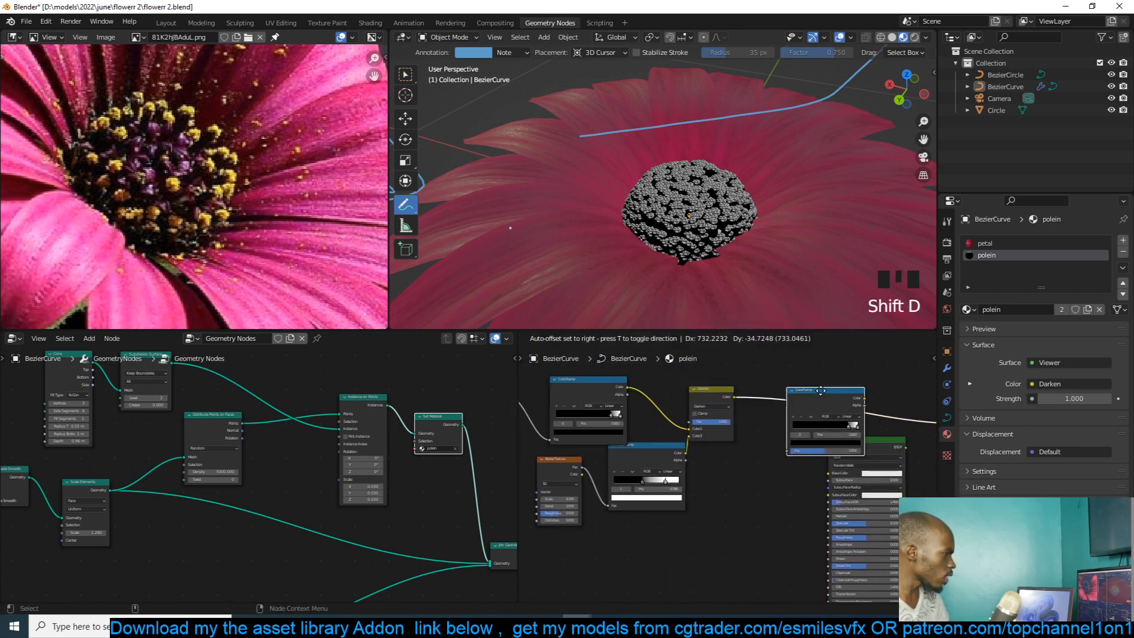
left_click(843, 394)
- Move the new ColorRamp's black stop to 0.000 and change its white stop to orange
scroll(801, 449, "up", 5)
scroll(762, 449, "up", 4)
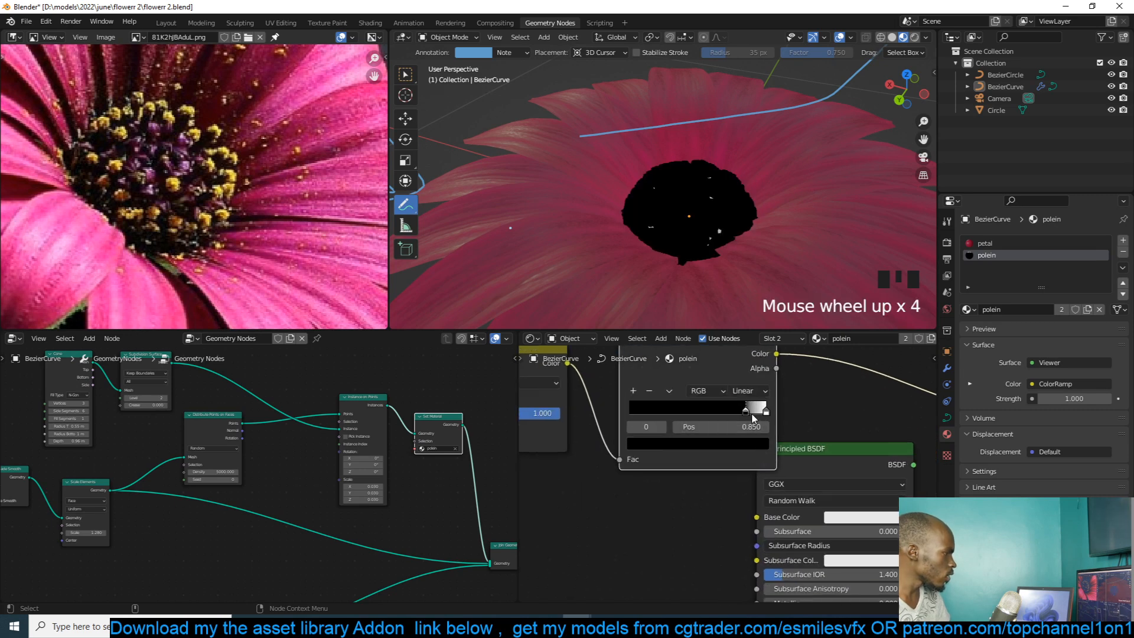
left_click_drag(729, 424, 679, 424)
scroll(712, 427, "up", 3)
left_click(768, 404)
left_click(724, 444)
left_click(634, 301)
left_click_drag(634, 300, 624, 317)
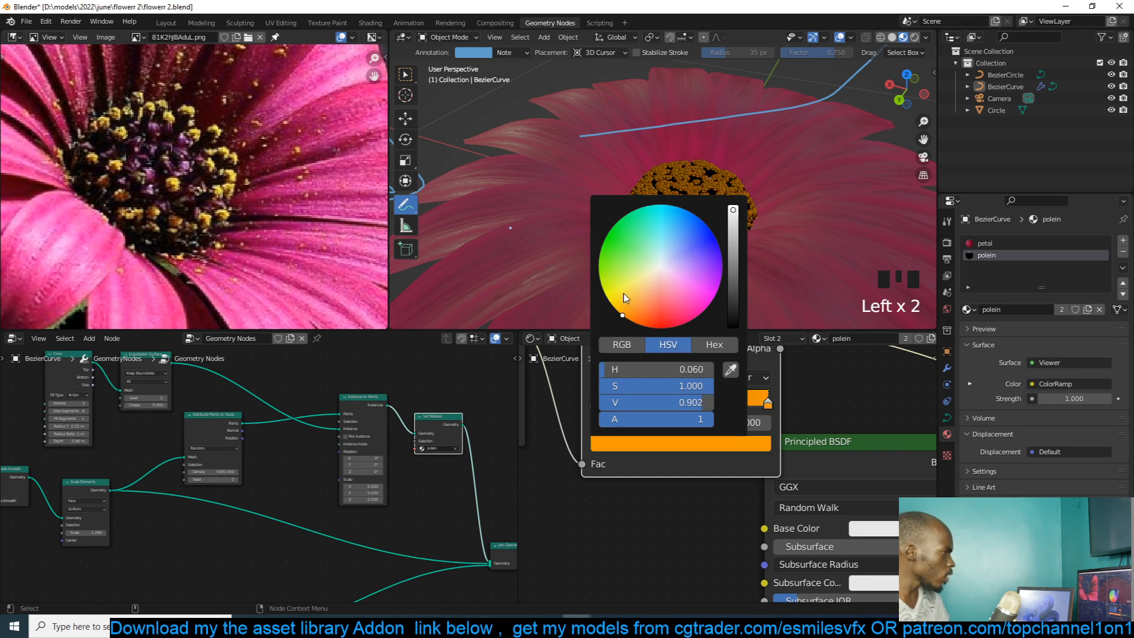
middle_click_drag(677, 463, 690, 462)
scroll(690, 462, "up", 4)
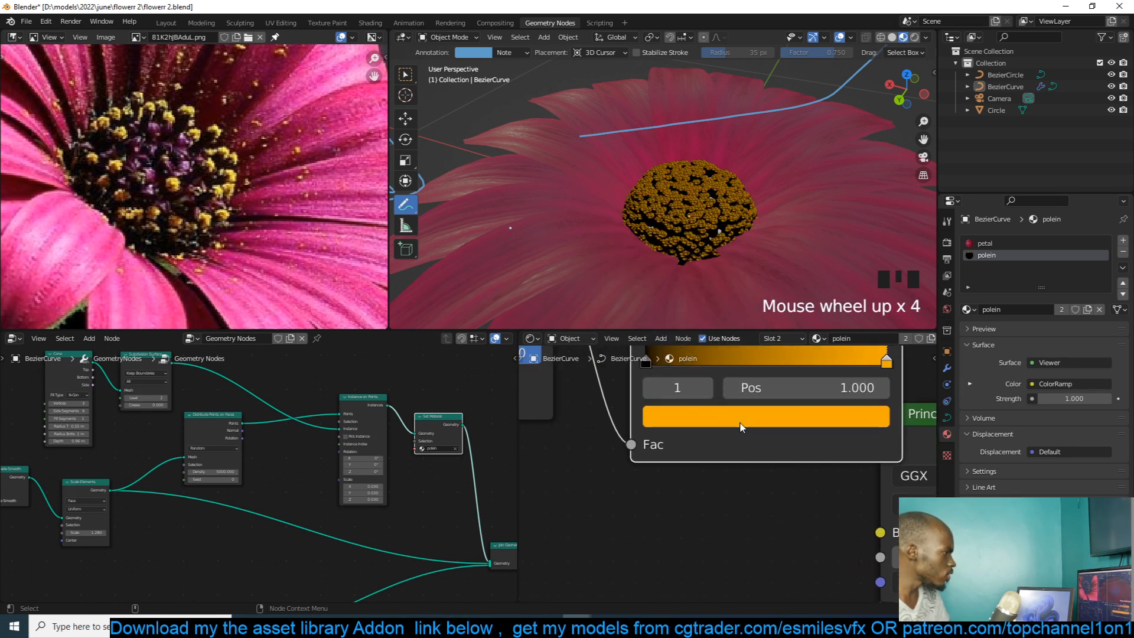
- Colour the new ColorRamp's black stop dark purple and move the orange stop to 0.918
left_click(638, 401)
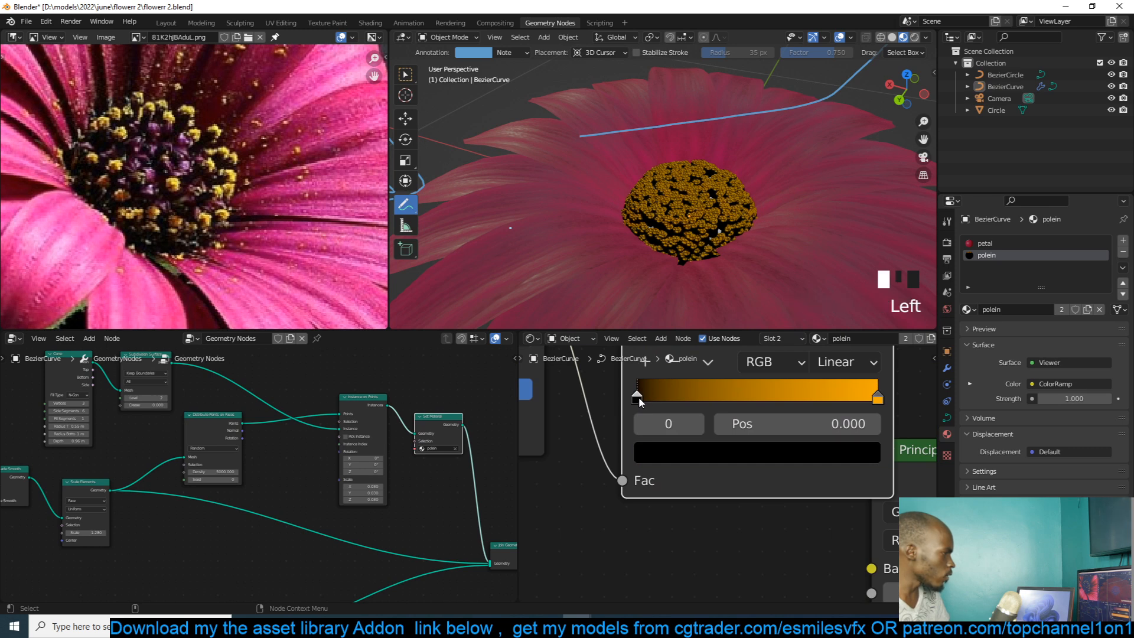
left_click(699, 448)
left_click(833, 150)
mouse_move(704, 185)
left_mouse_down()
mouse_move(755, 154)
mouse_move(814, 203)
mouse_move(806, 175)
mouse_move(813, 218)
mouse_move(828, 225)
left_mouse_up()
scroll(750, 444, "down", 4)
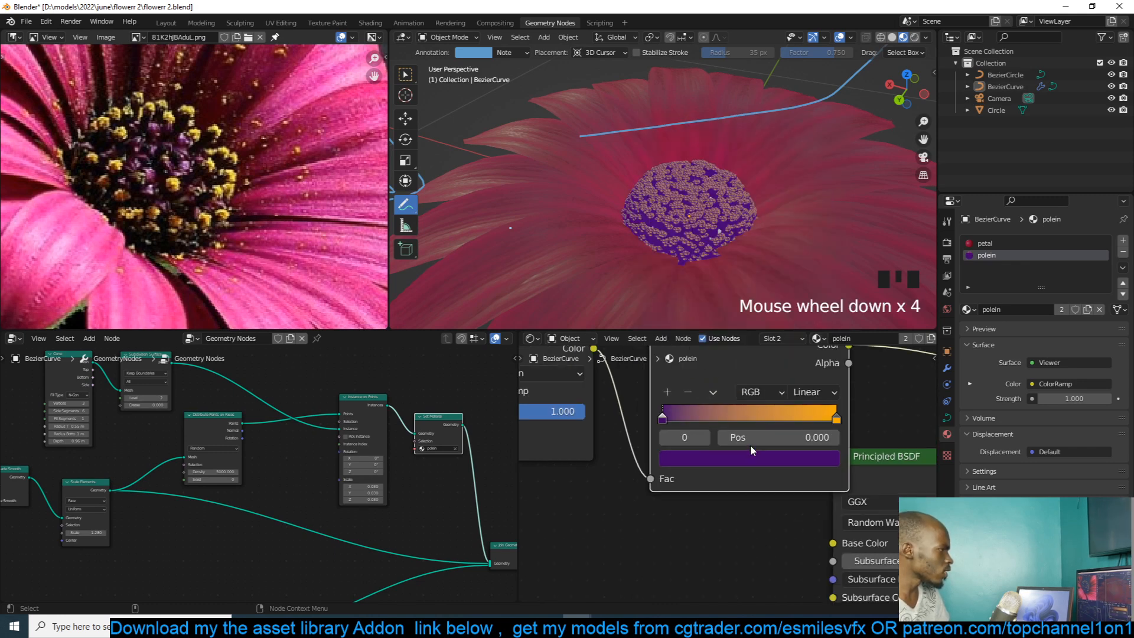
left_click_drag(722, 420, 708, 420)
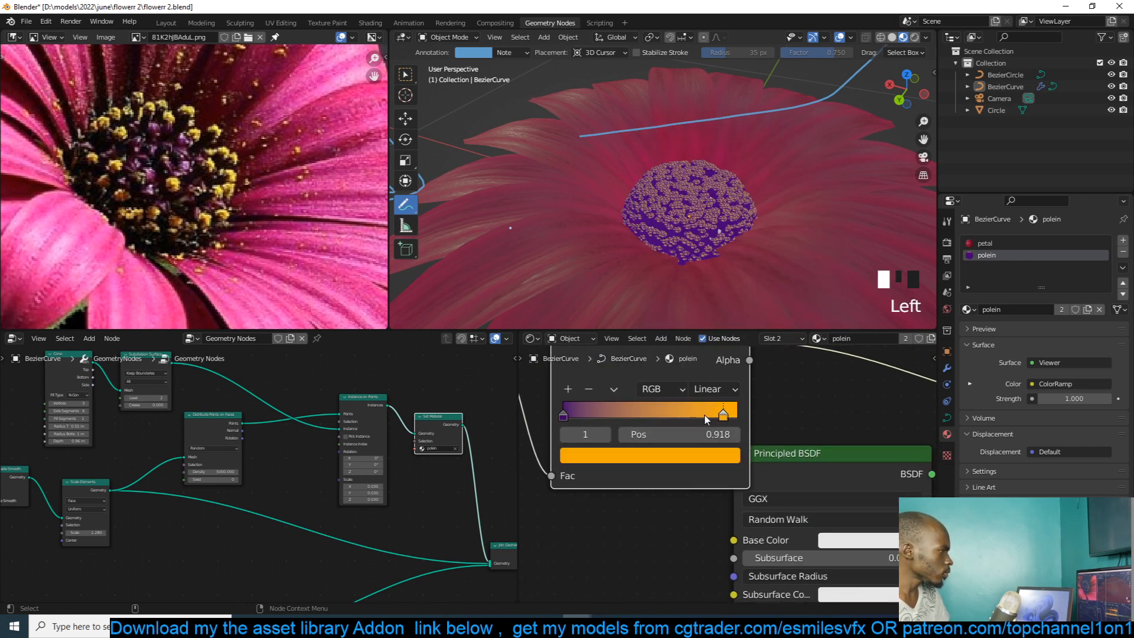
- Connect the purple-orange ColorRamp to the Principled BSDF's Base Color, output that shader as the surface and save the file
scroll(718, 466, "down", 4)
left_click_drag(740, 377, 751, 459)
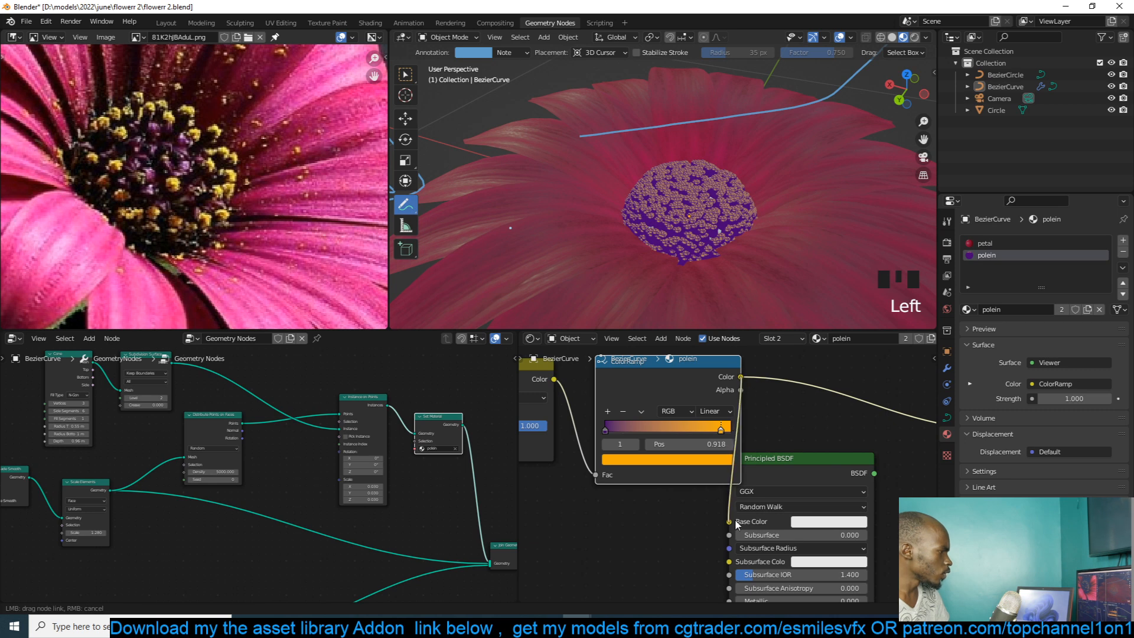
left_click_drag(734, 519, 730, 521)
left_click(803, 480, "ctrl+shift")
scroll(792, 477, "down", 1)
left_click_drag(782, 476, 883, 418)
key("ctrl+s")
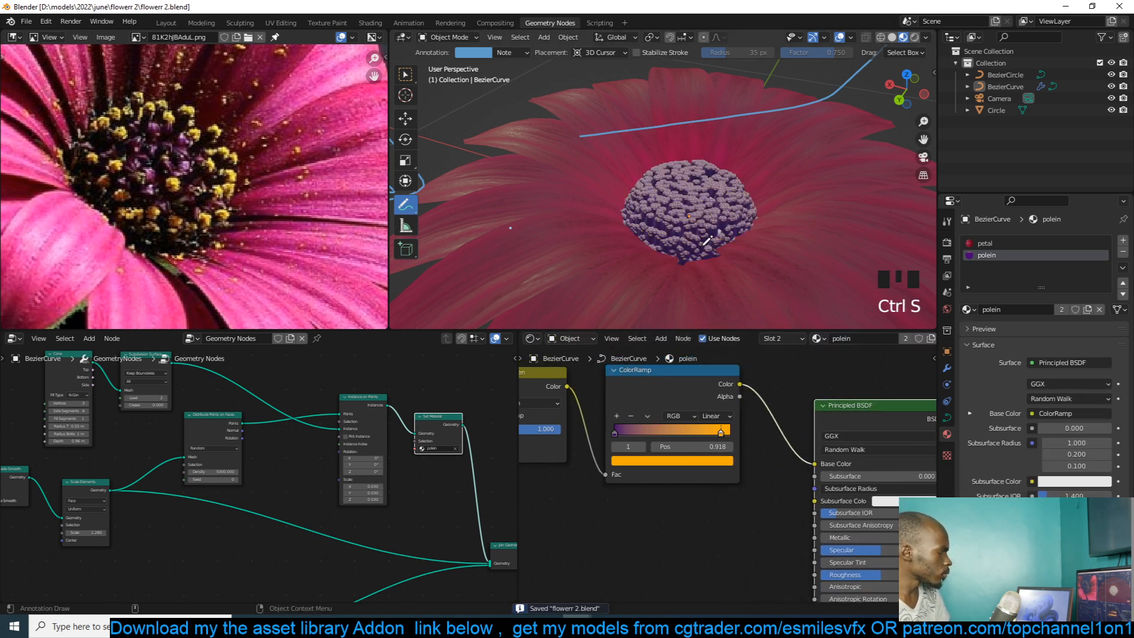
- Insert a Set Shade Smooth node between the polein Set Material node and Join Geometry, making room for it
key("grave")
scroll(725, 220, "up", 3)
key("grave")
scroll(801, 426, "down", 5)
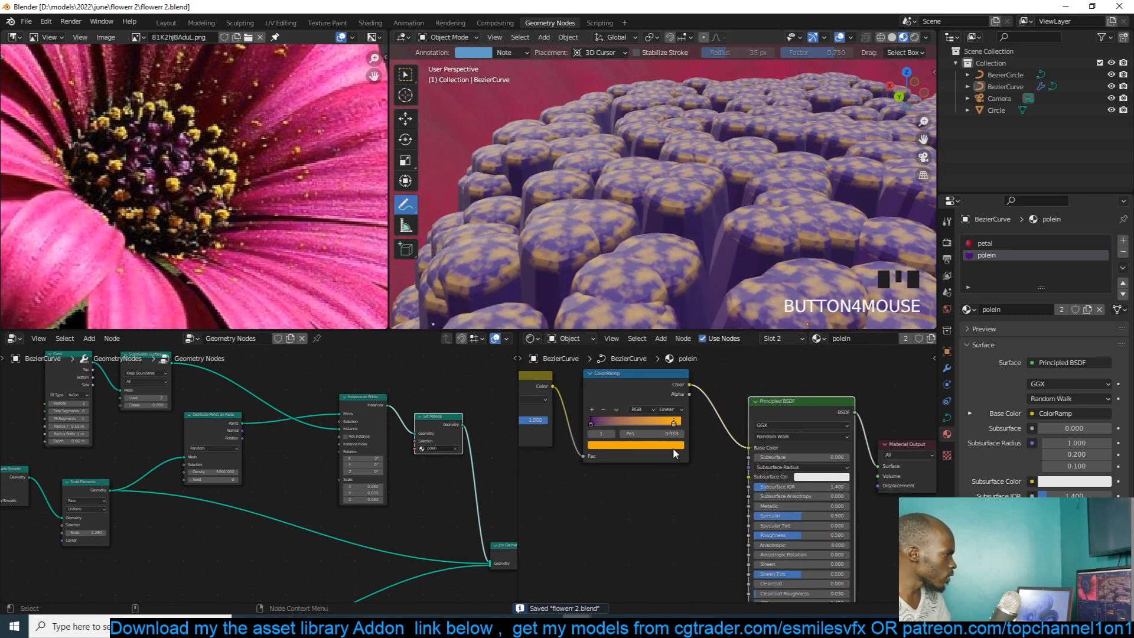
middle_click_drag(798, 424, 711, 425)
middle_click_drag(505, 536, 282, 507)
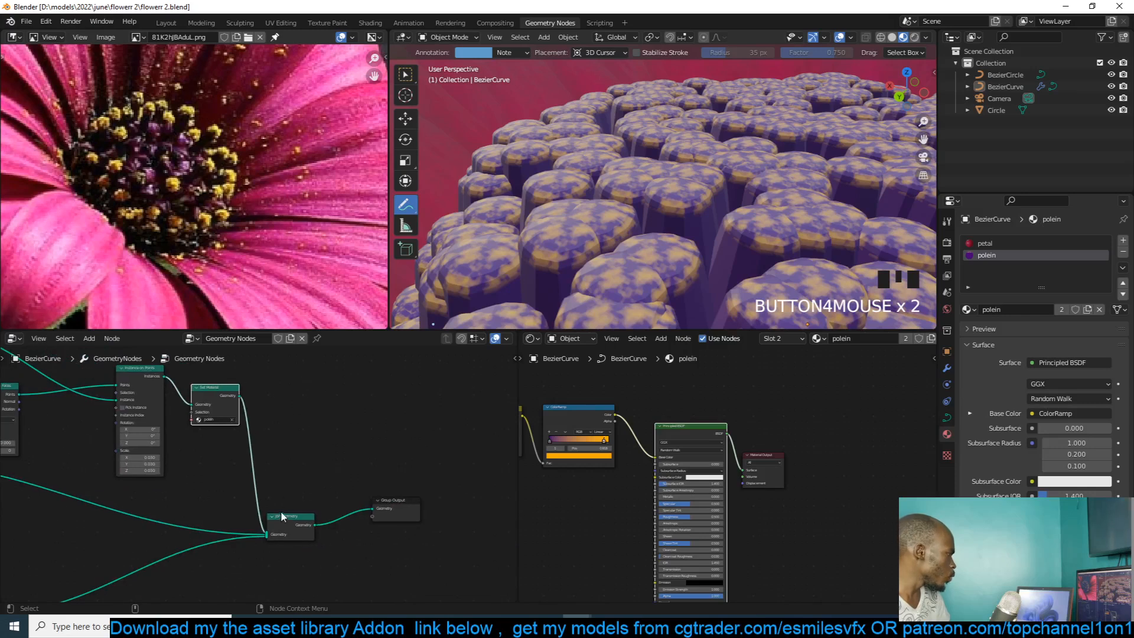
left_click_drag(293, 513, 357, 495)
key("shift+a")
type("se")
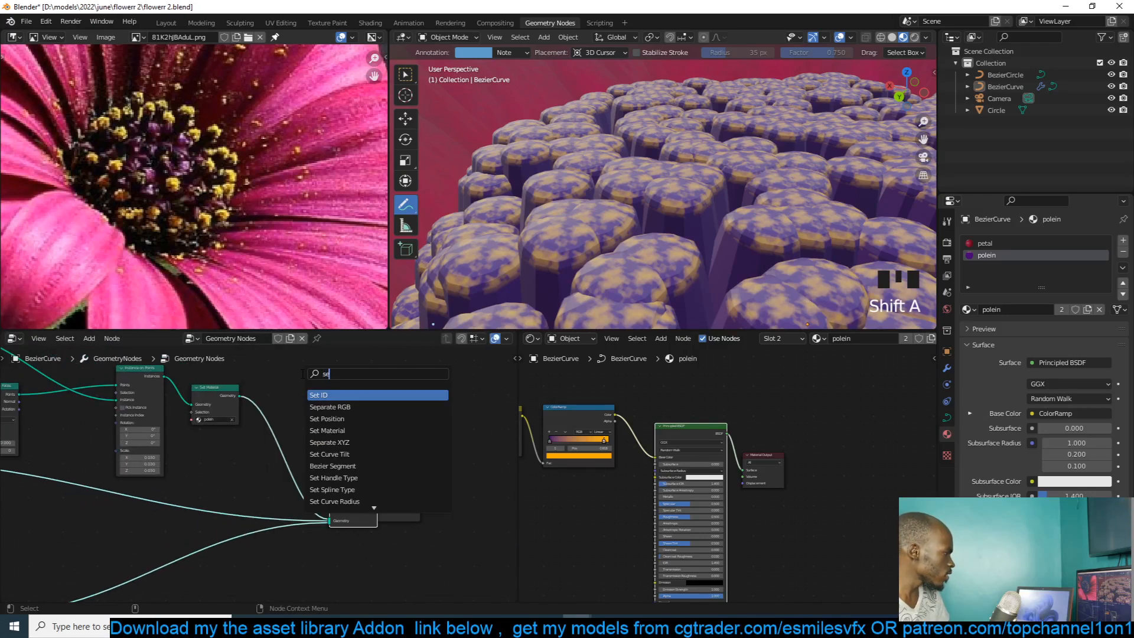
type("t s")
left_click(324, 406)
left_click(285, 429)
scroll(715, 227, "down", 2)
middle_click_drag(715, 226, 679, 237)
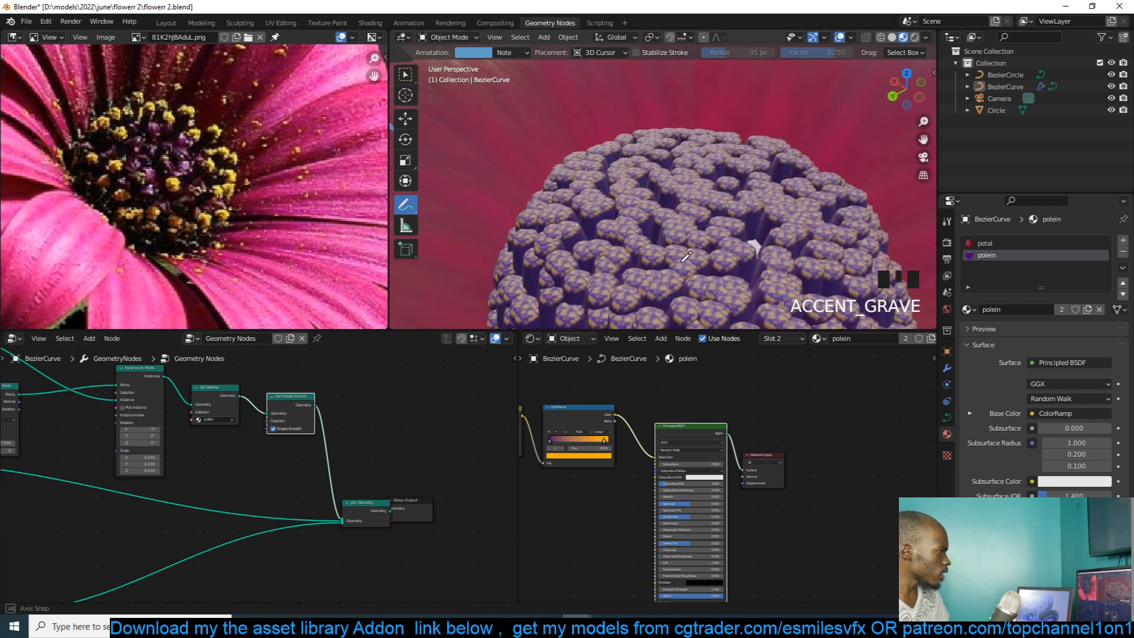
scroll(643, 475, "down", 3)
- Add a Bump node below the purple-orange ColorRamp in the polein material
middle_click_drag(644, 475, 661, 501)
scroll(731, 537, "up", 4)
middle_click_drag(731, 537, 756, 474)
scroll(756, 470, "up", 4)
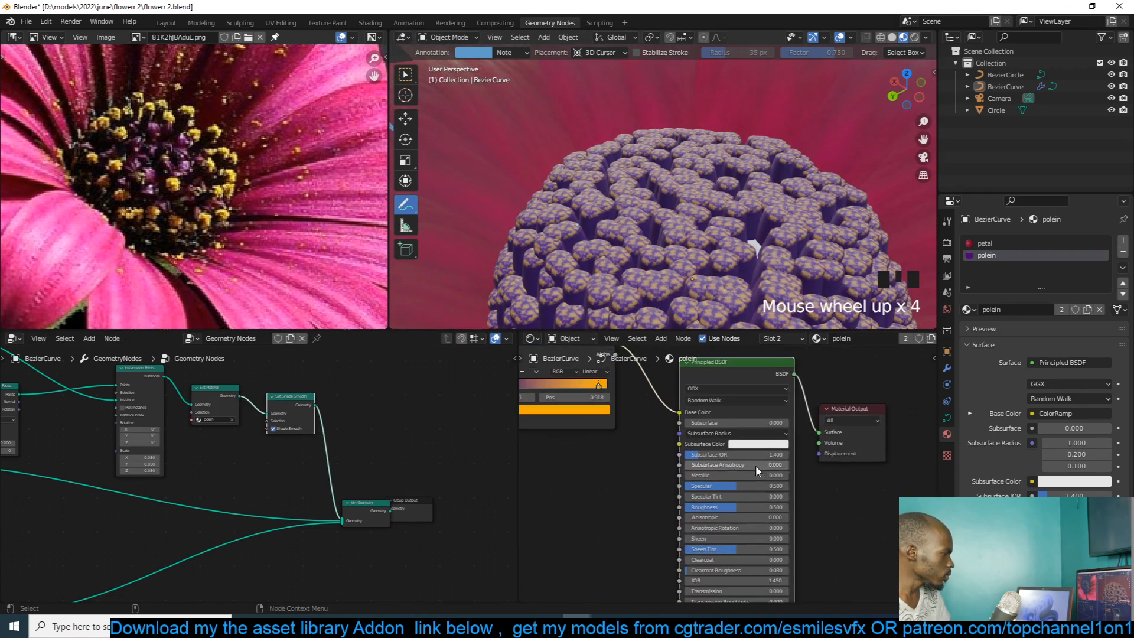
scroll(629, 501, "down", 4)
middle_click_drag(629, 501, 738, 460)
key("shift+a")
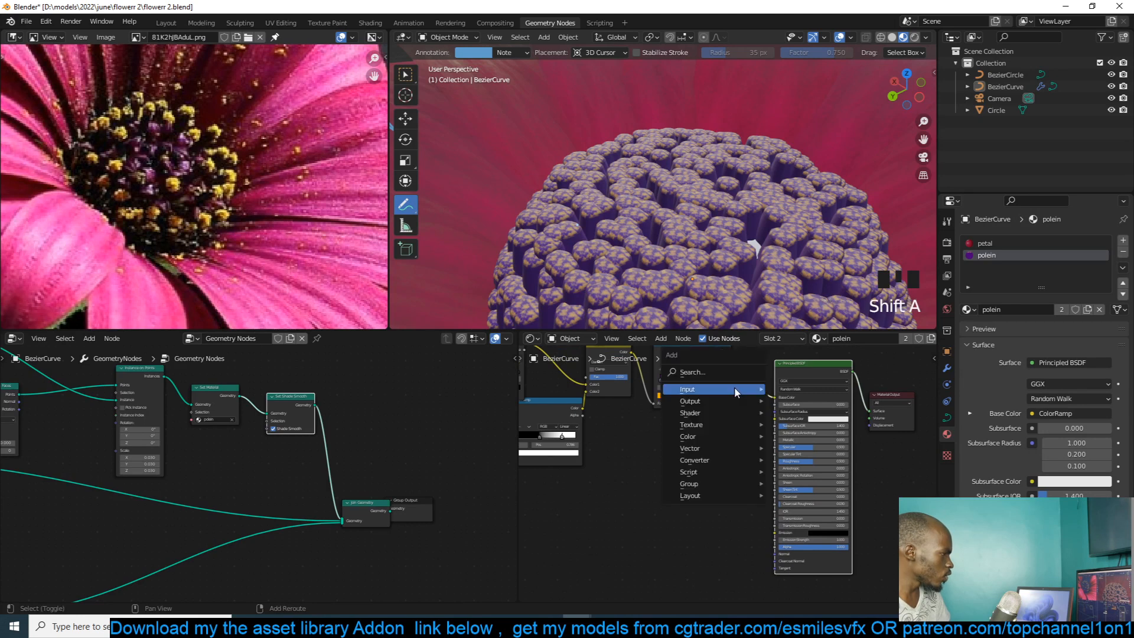
left_click(722, 372)
type("bump")
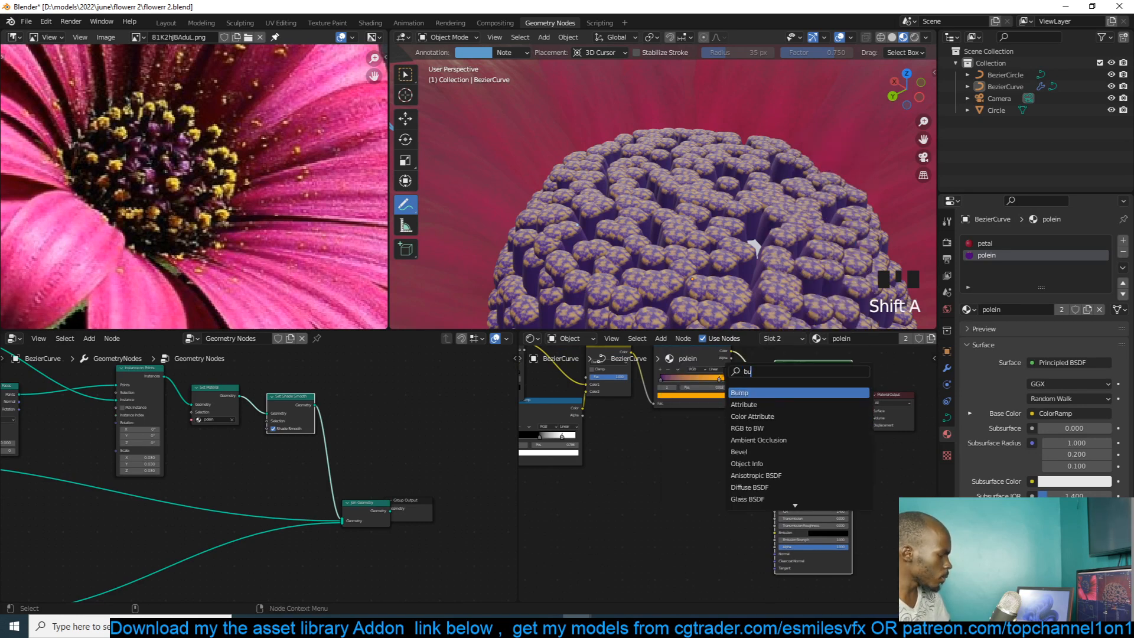
key("Return")
left_click(692, 480)
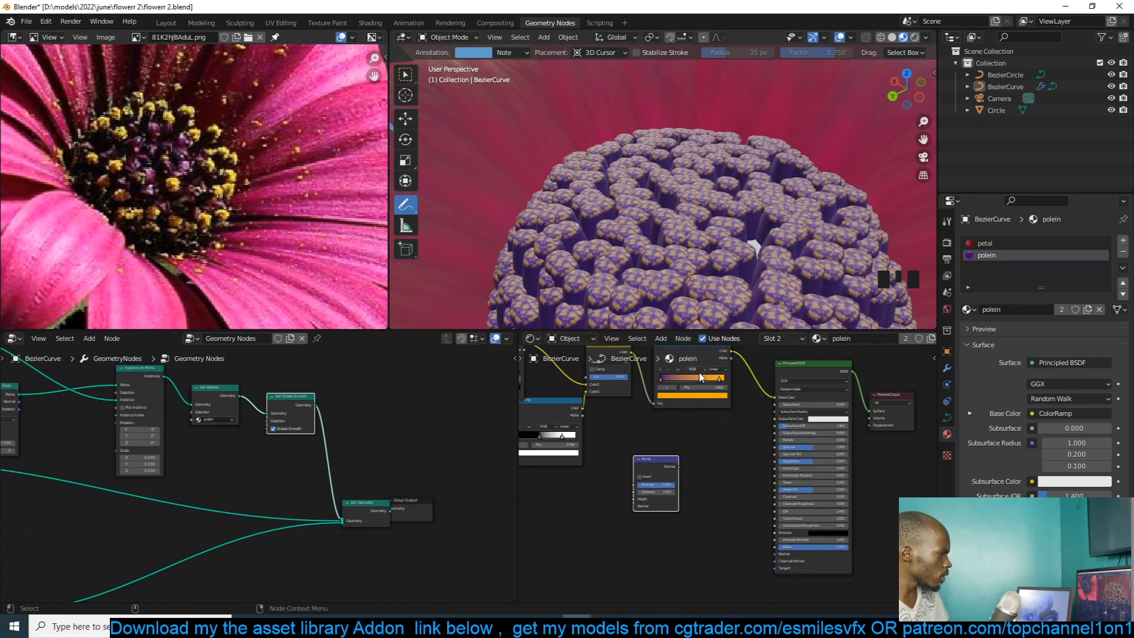
- Connect the Darken node's colour to the Bump Height and the Bump Normal output to the Principled BSDF's Normal
scroll(639, 372, "down", 2)
left_click_drag(643, 371, 648, 507)
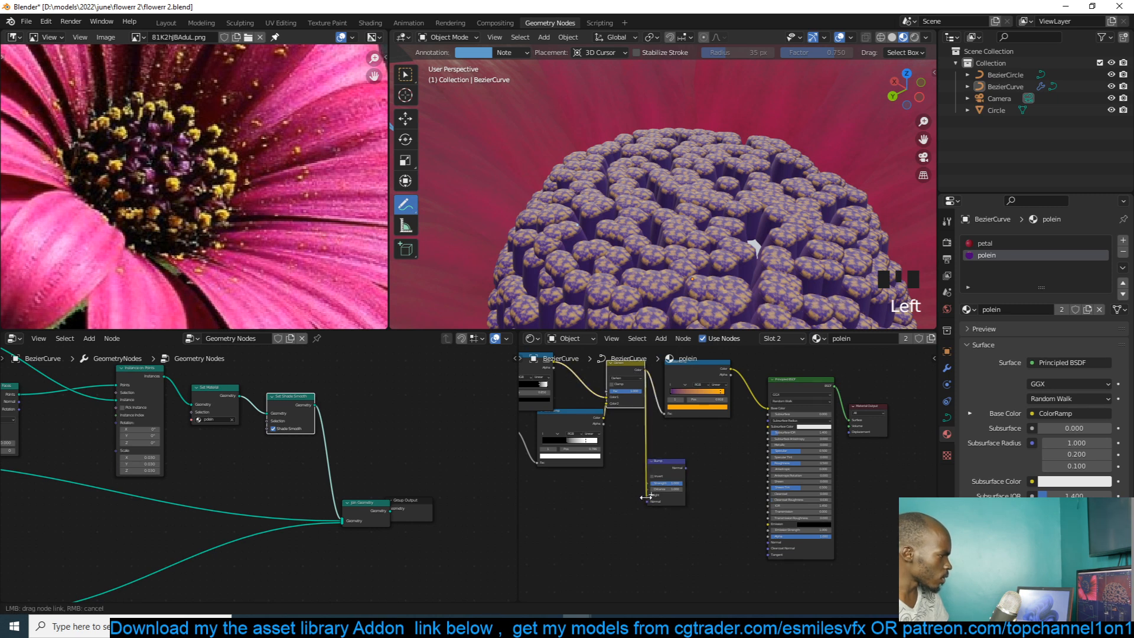
scroll(734, 558, "up", 2)
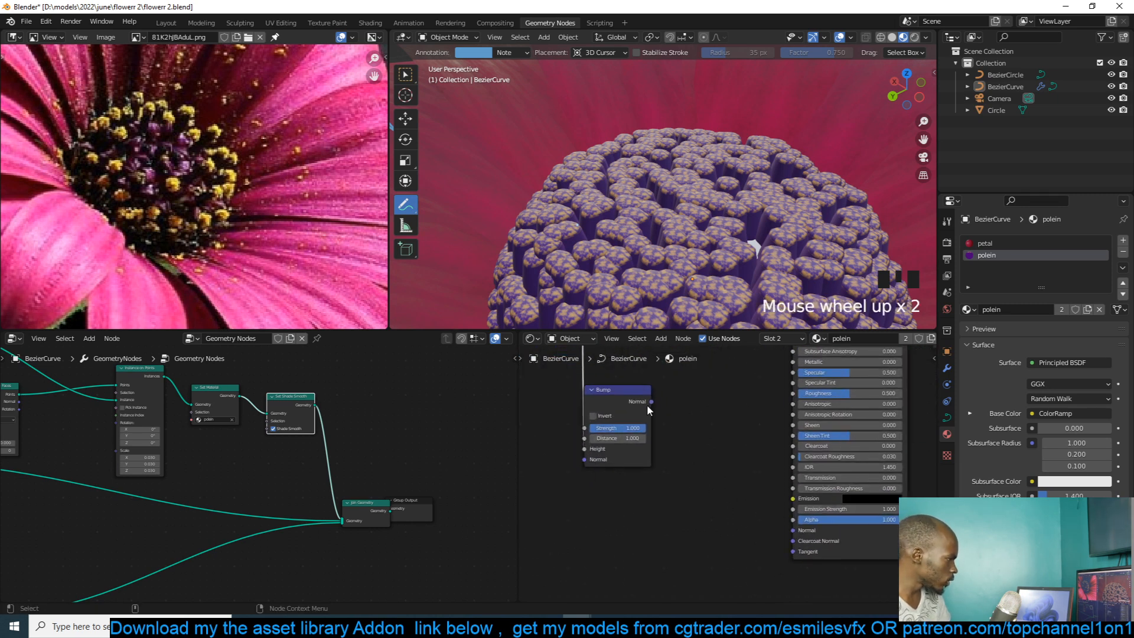
left_click_drag(651, 402, 793, 530)
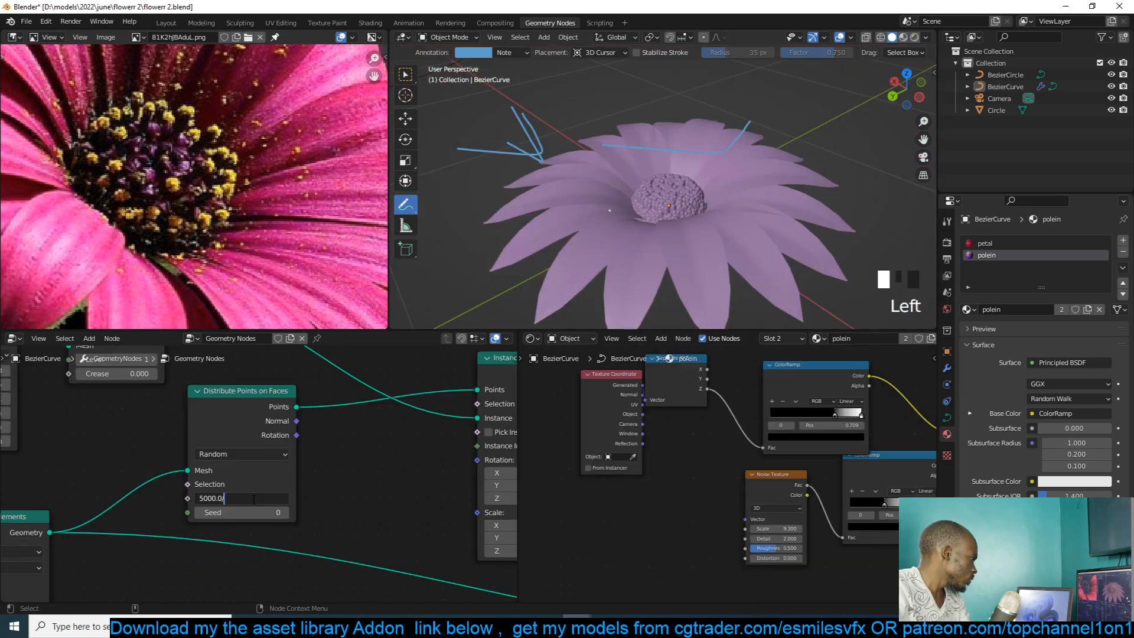
- Set the Distribute Points on Faces density to 2500 and compare the whole flower with the reference photo
scroll(672, 162, "down", 2)
key("grave")
middle_click_drag(672, 162, 656, 173)
scroll(655, 174, "down", 2)
scroll(282, 208, "down", 1)
scroll(282, 208, "down", 3)
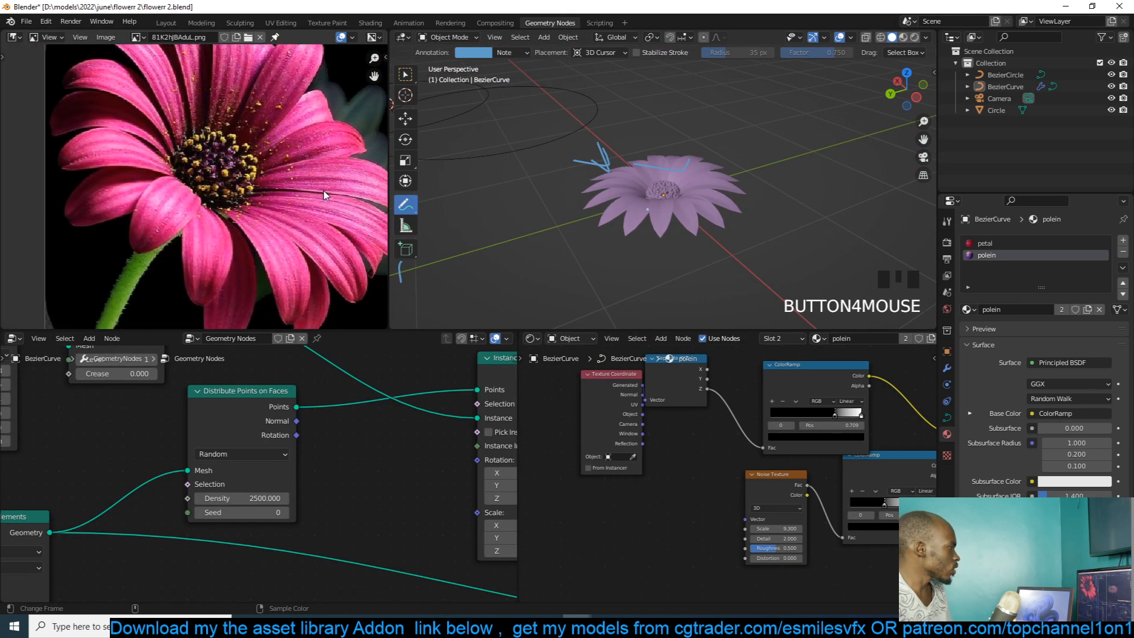
scroll(630, 218, "up", 1)
key("grave")
mouse_move(630, 218)
middle_mouse_down()
mouse_move(691, 173)
mouse_move(664, 192)
mouse_move(673, 208)
mouse_move(661, 223)
middle_mouse_up()
scroll(691, 172, "up", 4)
scroll(665, 192, "up", 3)
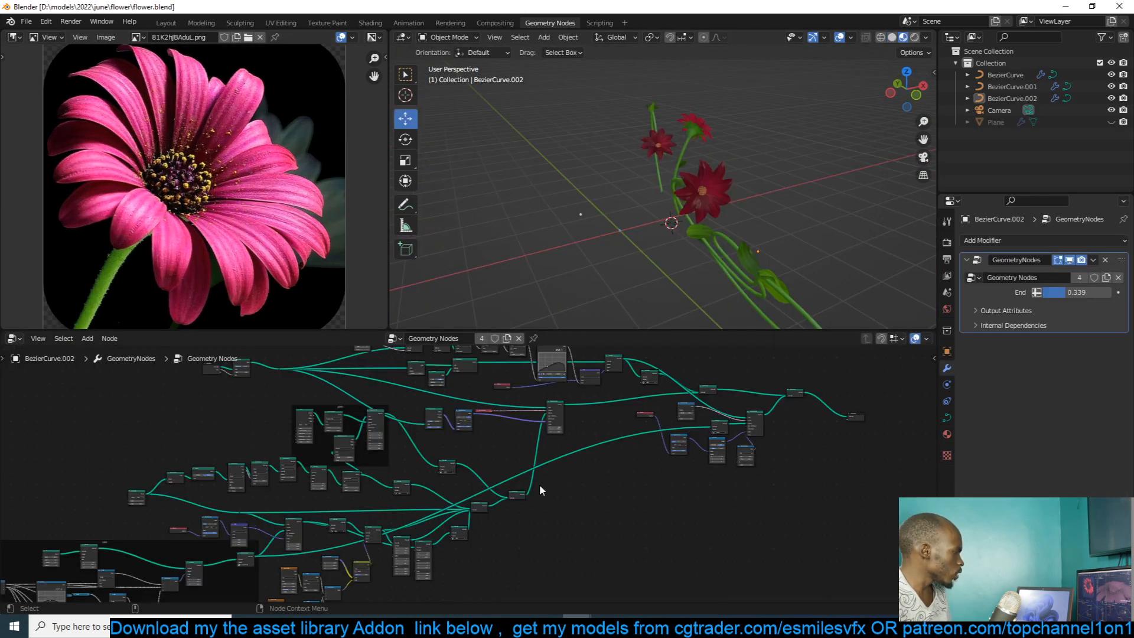
- Examine how the stem joins the flower head in the flower.blend example and return to flower 2.blend
middle_click_drag(585, 307, 711, 169)
scroll(759, 226, "up", 3)
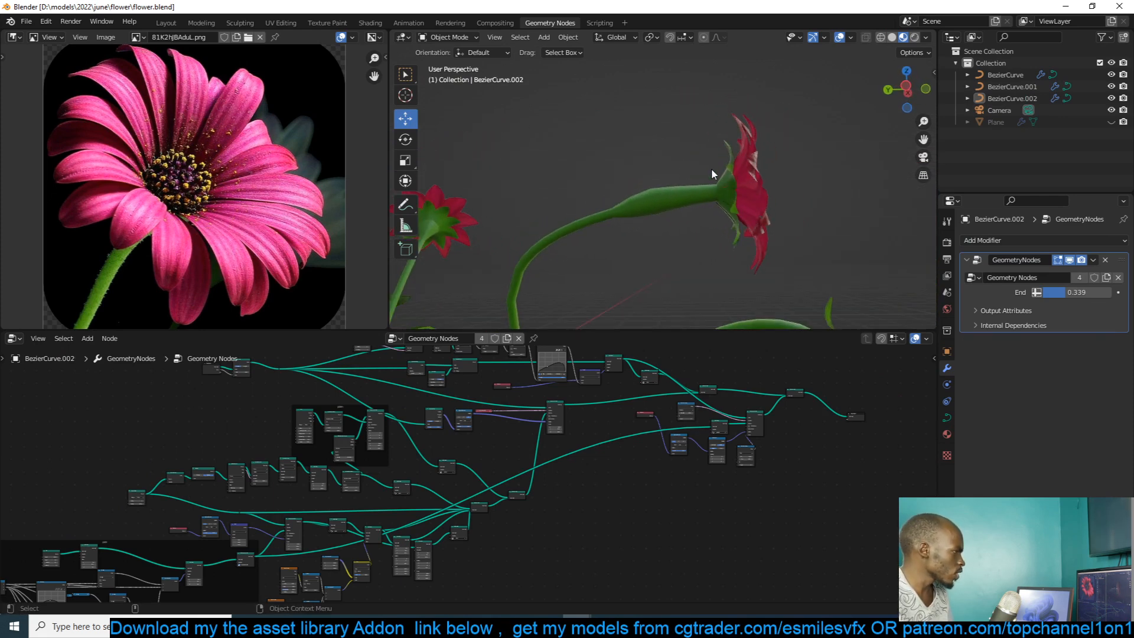
mouse_move(577, 627)
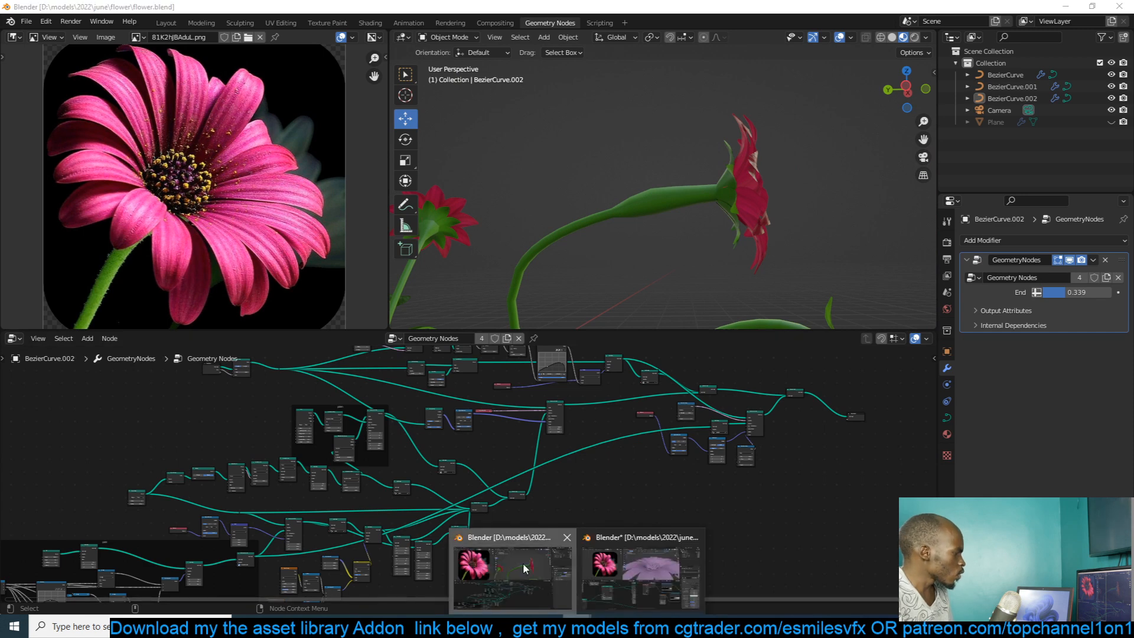
left_click(635, 599)
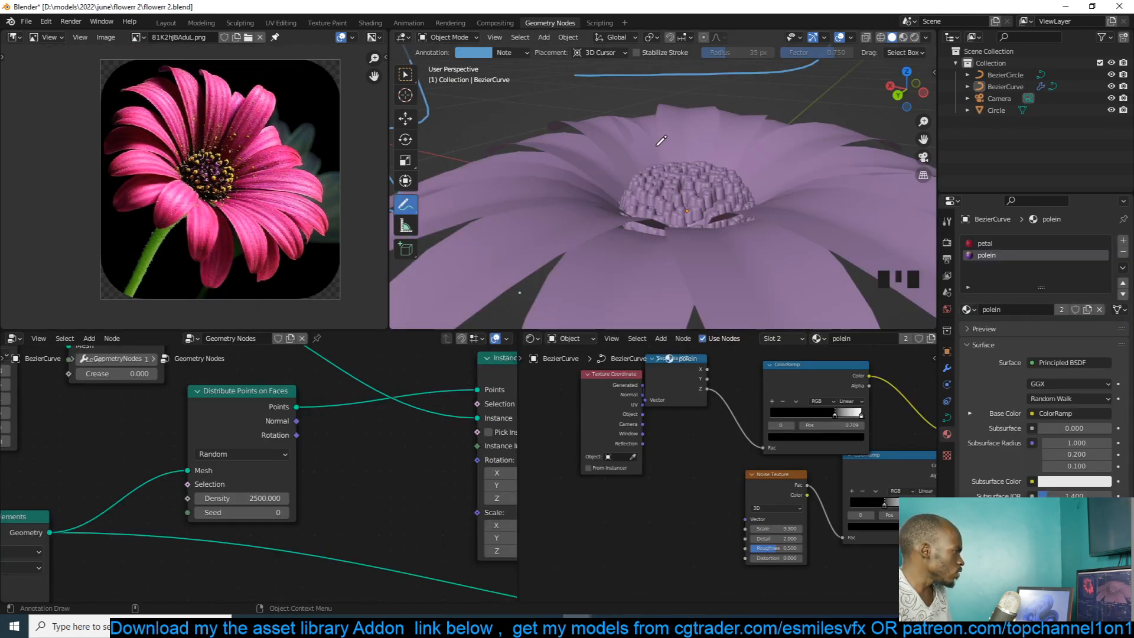
- Switch from annotating to the Move tool, select the flower and widen the geometry node editor
scroll(522, 99, "down", 2)
left_click(405, 118)
scroll(731, 242, "up", 2)
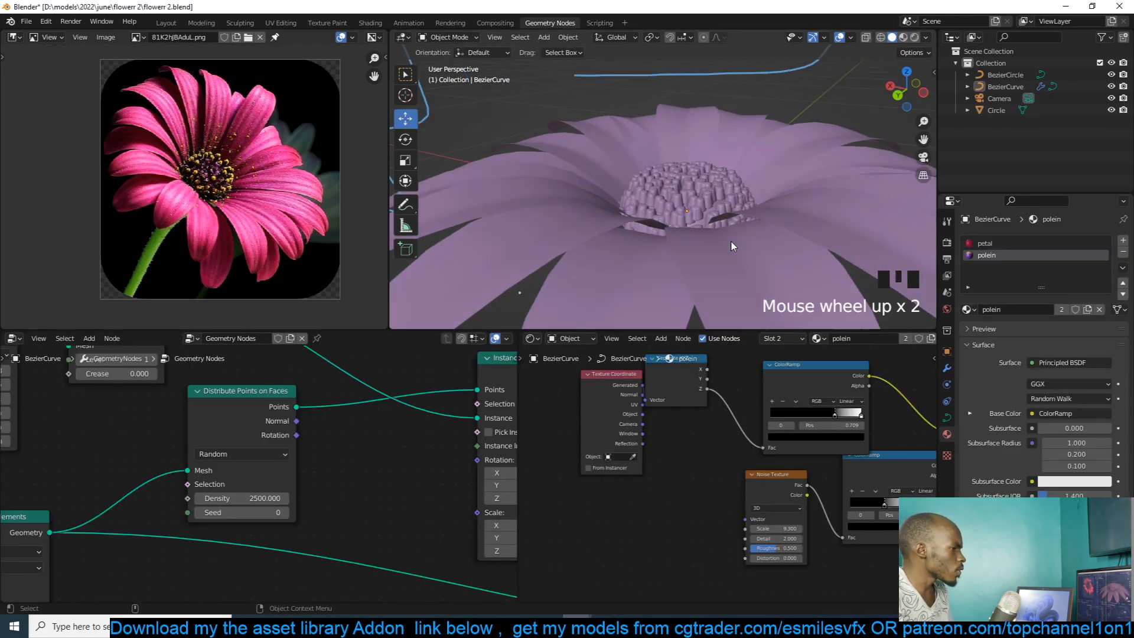
left_click(745, 210)
scroll(719, 483, "down", 11)
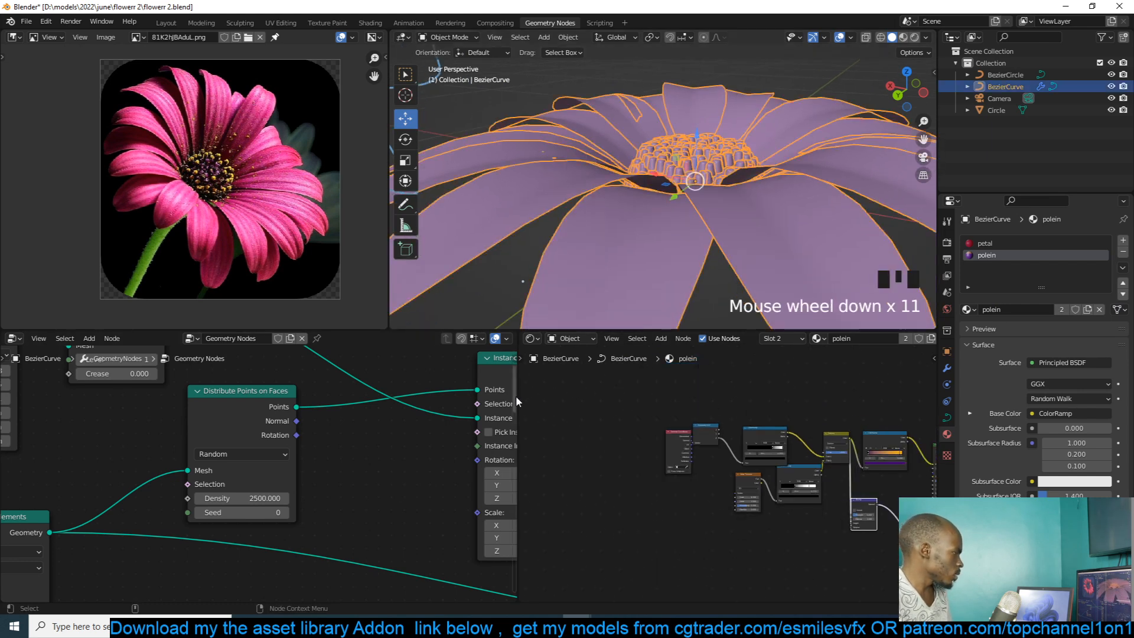
left_click_drag(519, 396, 794, 395)
- Look over the geometry node tree from the cone-instanced centre back to the petal instancing branch
scroll(488, 410, "down", 4)
middle_click_drag(488, 411, 337, 466)
scroll(557, 451, "down", 4)
middle_click_drag(557, 452, 422, 384)
scroll(515, 480, "up", 2)
scroll(515, 475, "up", 1)
middle_click_drag(301, 477, 559, 523)
scroll(407, 473, "up", 3)
middle_click_drag(472, 447, 461, 455)
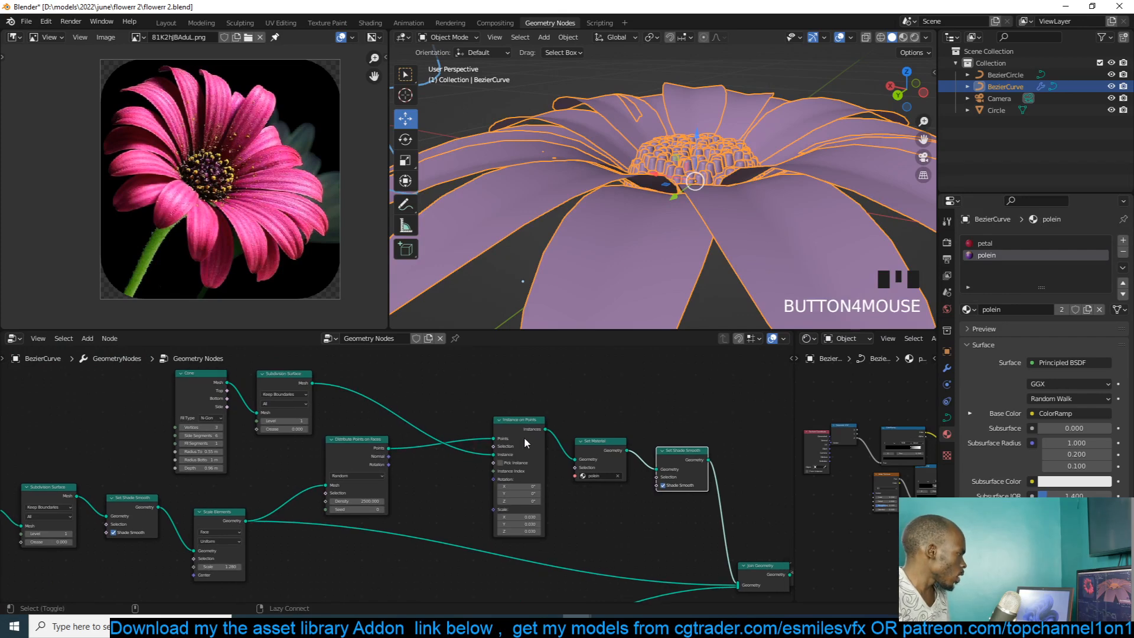
scroll(422, 492, "down", 5)
middle_click_drag(429, 489, 585, 459)
middle_click_drag(454, 517, 472, 505)
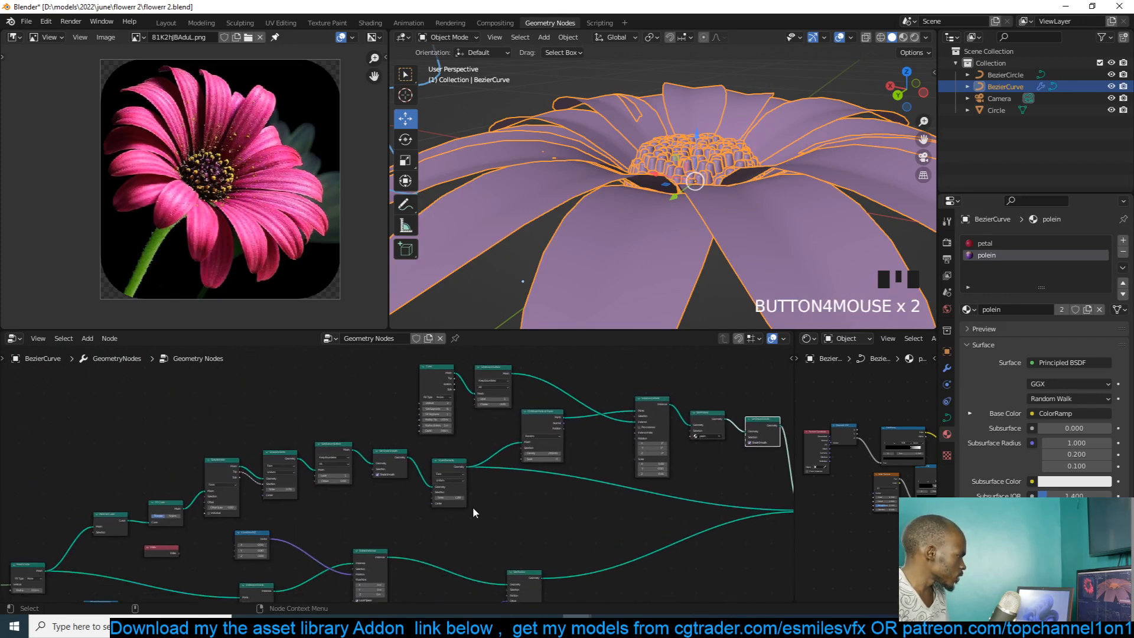
- Preview individual geometry node outputs, ending with Rotate Instances so only the petals are displayed
scroll(478, 498, "up", 4)
left_click(485, 466, "alt+shift")
scroll(508, 547, "down", 5)
middle_click_drag(507, 547, 276, 552)
scroll(474, 417, "up", 2)
left_click(460, 396, "alt+shift")
middle_click_drag(6, 526, 265, 476)
left_click(402, 509, "alt+shift")
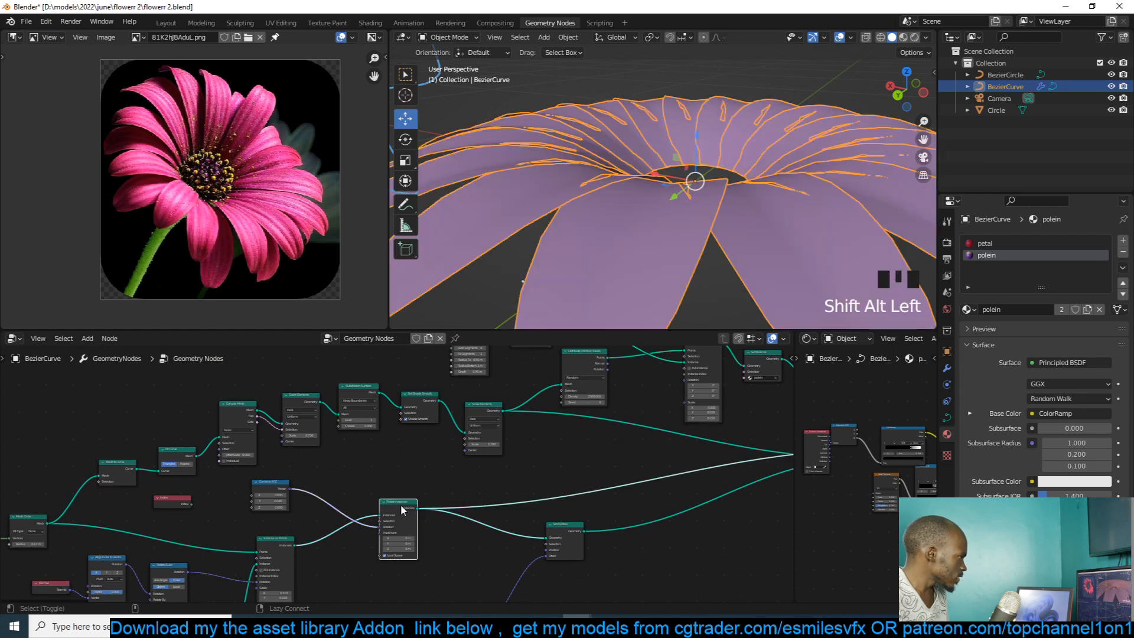
- Deselect the flower and move the Set Position node lower, away from the Rotate Instances node
scroll(708, 233, "down", 2)
key("alt+a")
key("grave")
key("grave")
scroll(590, 458, "up", 3)
middle_click_drag(629, 441, 534, 374)
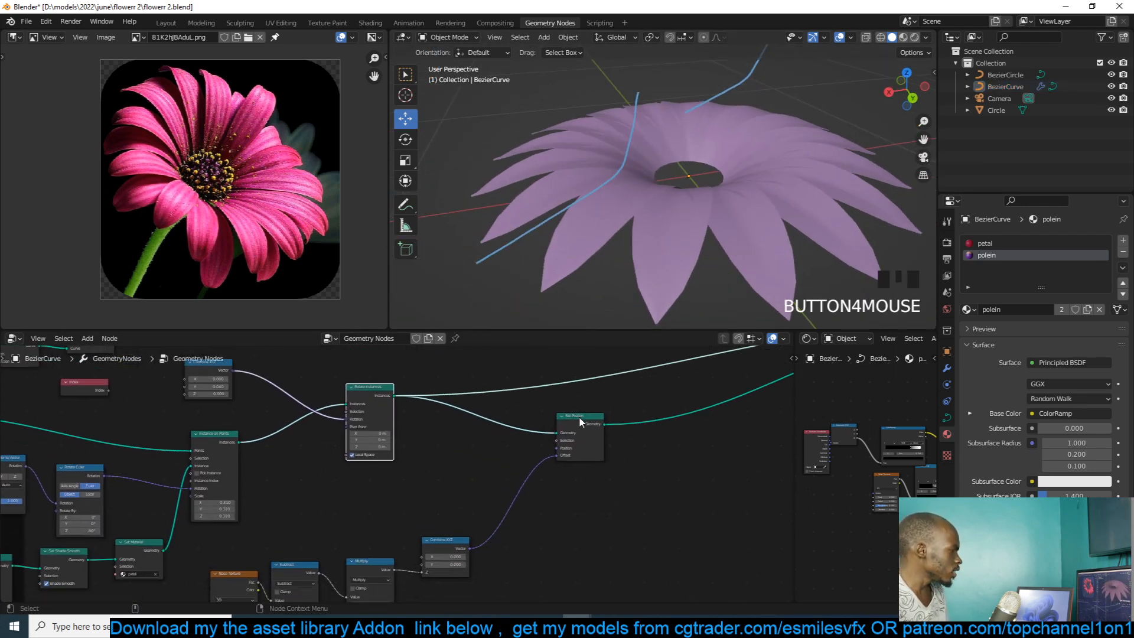
left_click_drag(580, 420, 607, 490)
scroll(522, 387, "up", 3)
left_click_drag(372, 383, 402, 373)
- Widen the petals slightly by adjusting a value in the flower petal node frame
scroll(401, 373, "down", 5)
middle_click_drag(383, 413, 529, 434)
scroll(354, 415, "up", 3)
middle_click_drag(170, 459, 355, 447)
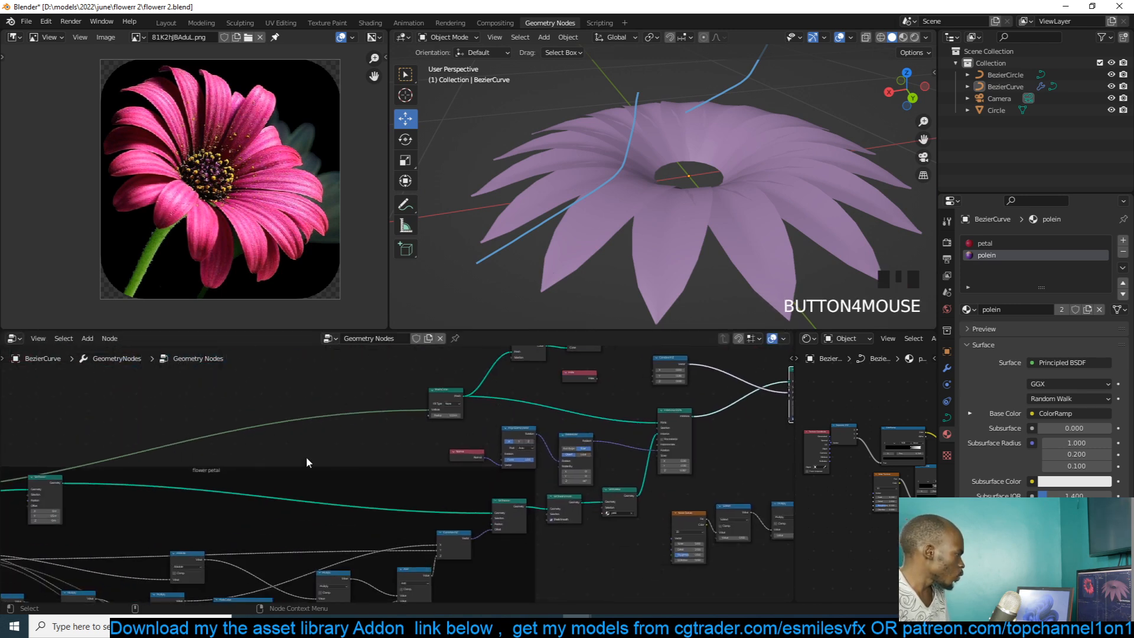
scroll(285, 487, "down", 1)
scroll(371, 431, "up", 4)
left_click_drag(291, 522, 292, 516)
scroll(555, 474, "down", 5)
scroll(513, 523, "up", 4)
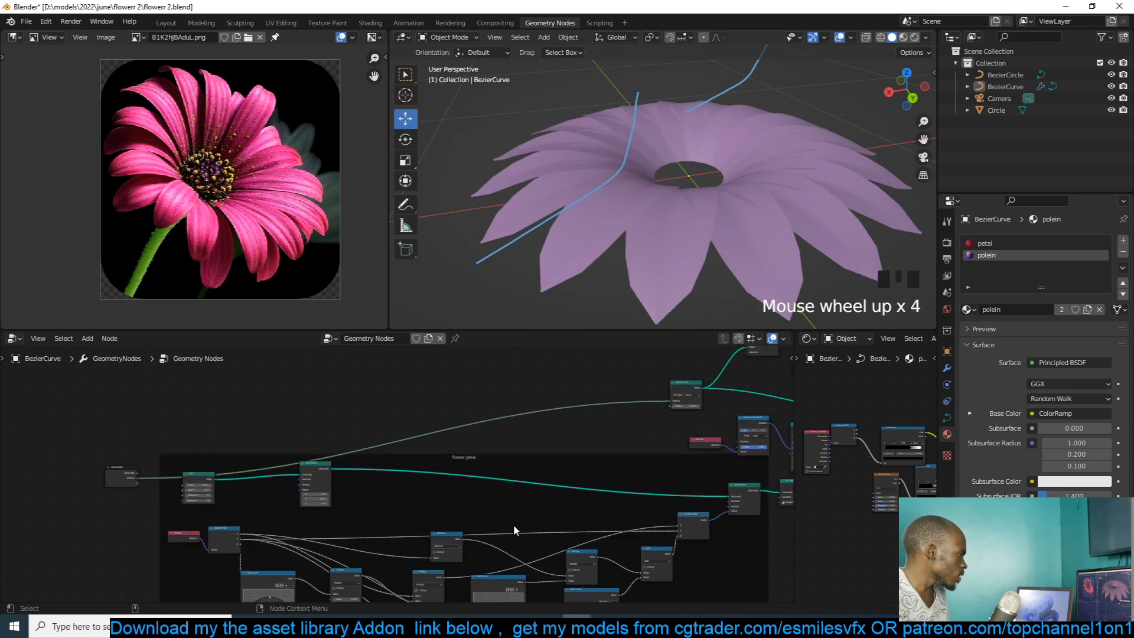
- Reduce the number of petals in the ring by lowering the Mesh Circle's vertex count
scroll(406, 508, "up", 5)
middle_click_drag(405, 508, 607, 487)
scroll(602, 495, "up", 4)
scroll(603, 492, "down", 5)
scroll(540, 486, "up", 2)
middle_click_drag(540, 486, 526, 555)
scroll(525, 451, "down", 3)
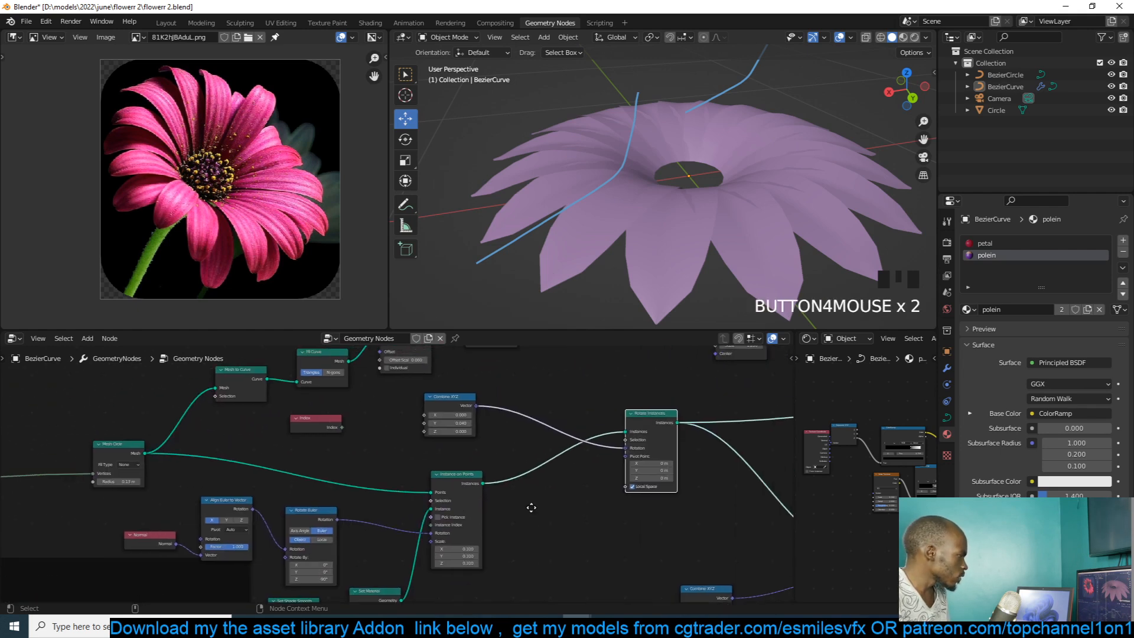
left_click(947, 368)
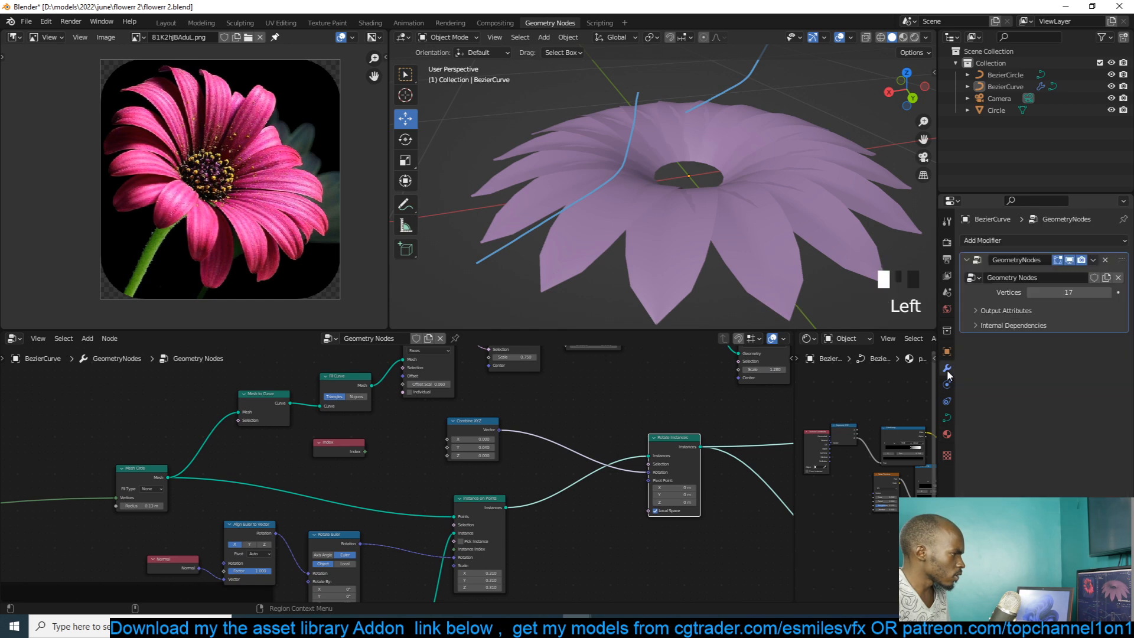
scroll(483, 499, "up", 4)
left_click_drag(359, 505, 387, 505)
scroll(708, 477, "down", 6)
middle_click_drag(708, 477, 442, 488)
scroll(486, 477, "up", 7)
scroll(537, 472, "up", 2)
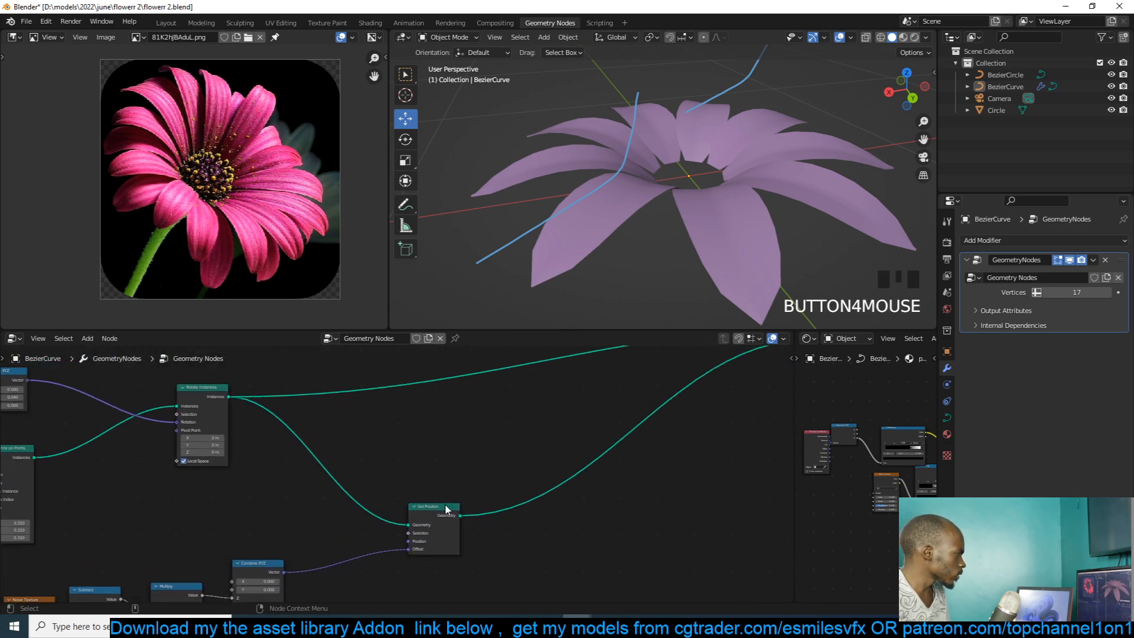
- Move the Set Position node farther away from Rotate Instances to make room for new nodes
left_click_drag(453, 511, 498, 522)
scroll(363, 440, "down", 1)
left_click_drag(227, 453, 270, 453)
key("ctrl+z")
middle_click_drag(269, 446, 379, 456)
left_click_drag(305, 456, 390, 456)
key("ctrl+z")
scroll(421, 443, "up", 2)
key("shift+a")
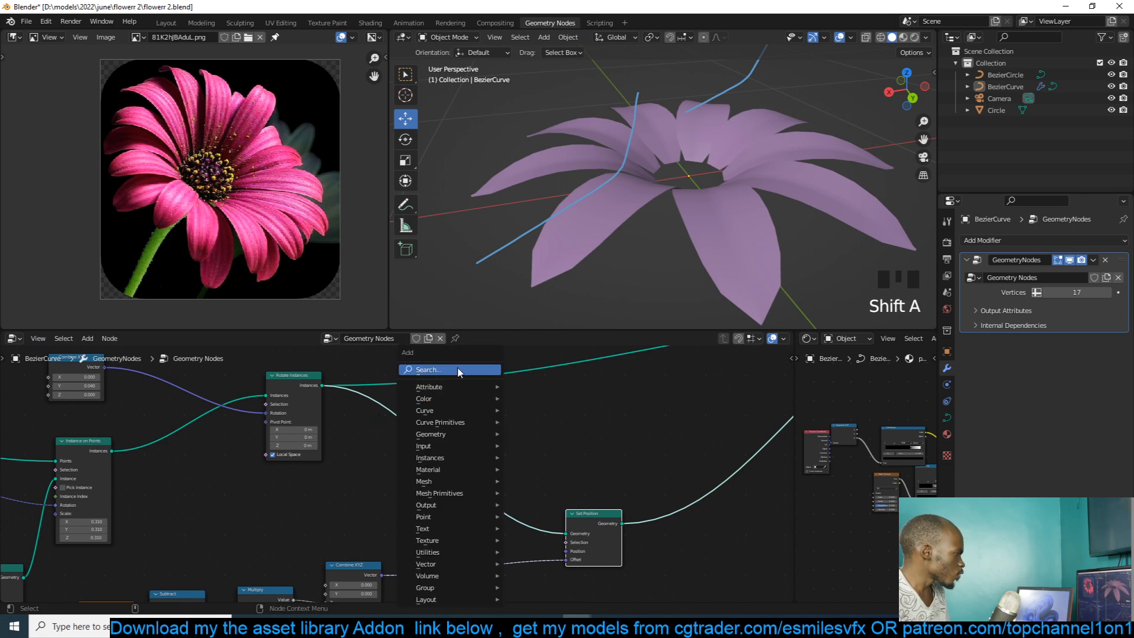
left_click(456, 367)
type("tra")
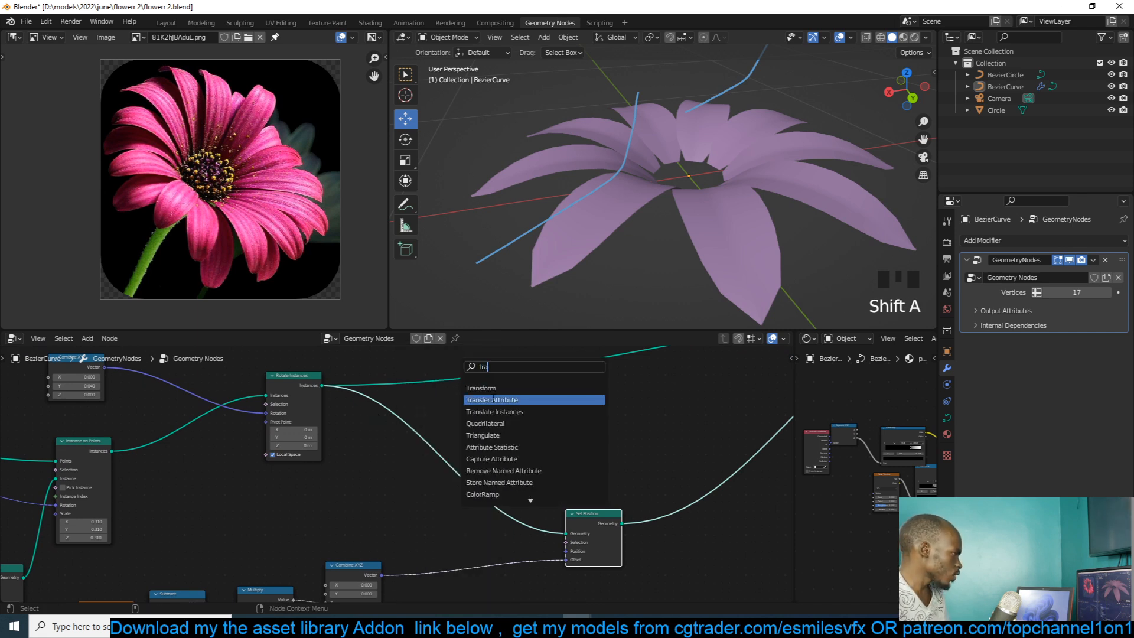
left_click(495, 399)
right_click(590, 418)
- Add a Transform node and feed it from the Rotate Instances output
key("shift+a")
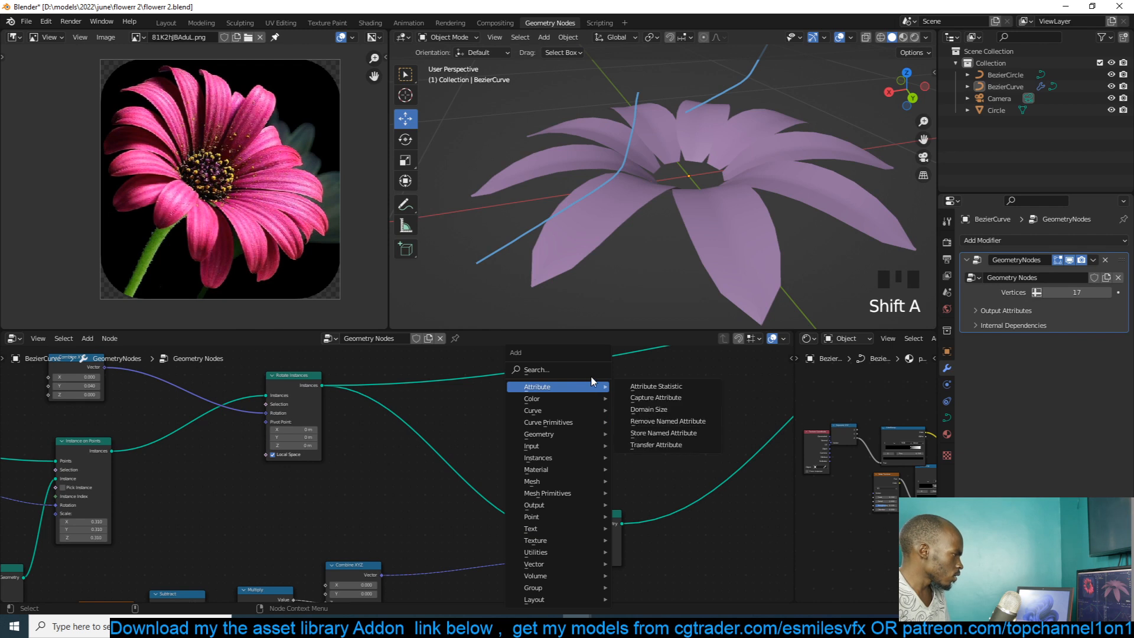
left_click(592, 367)
type("tra")
left_click(613, 386)
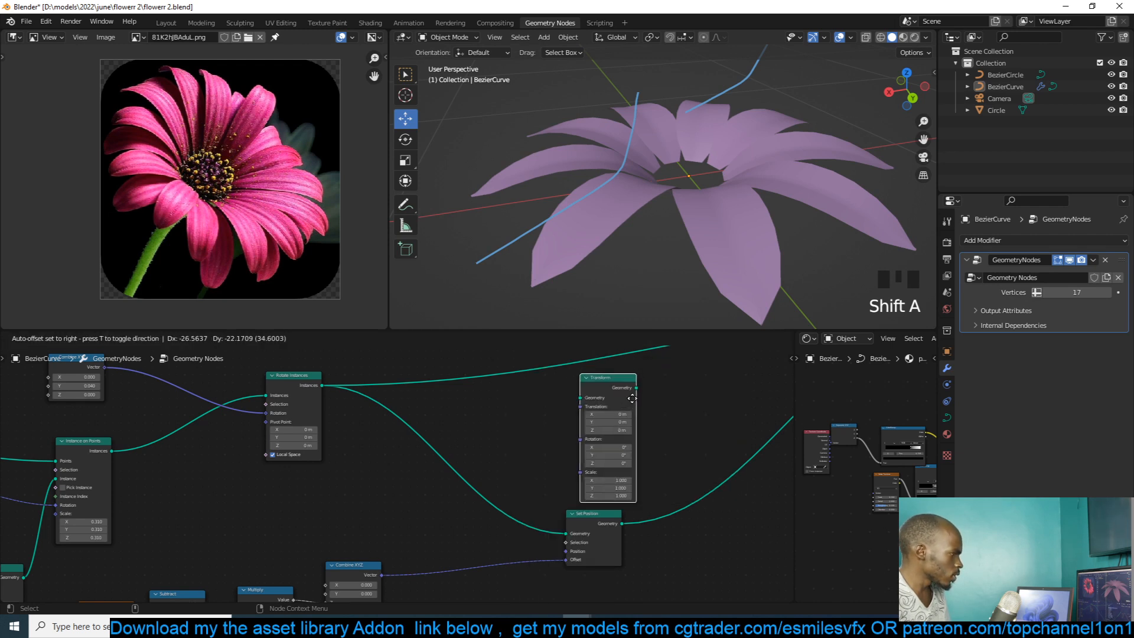
left_click(612, 383)
left_click_drag(322, 384, 597, 384)
scroll(630, 460, "up", 2)
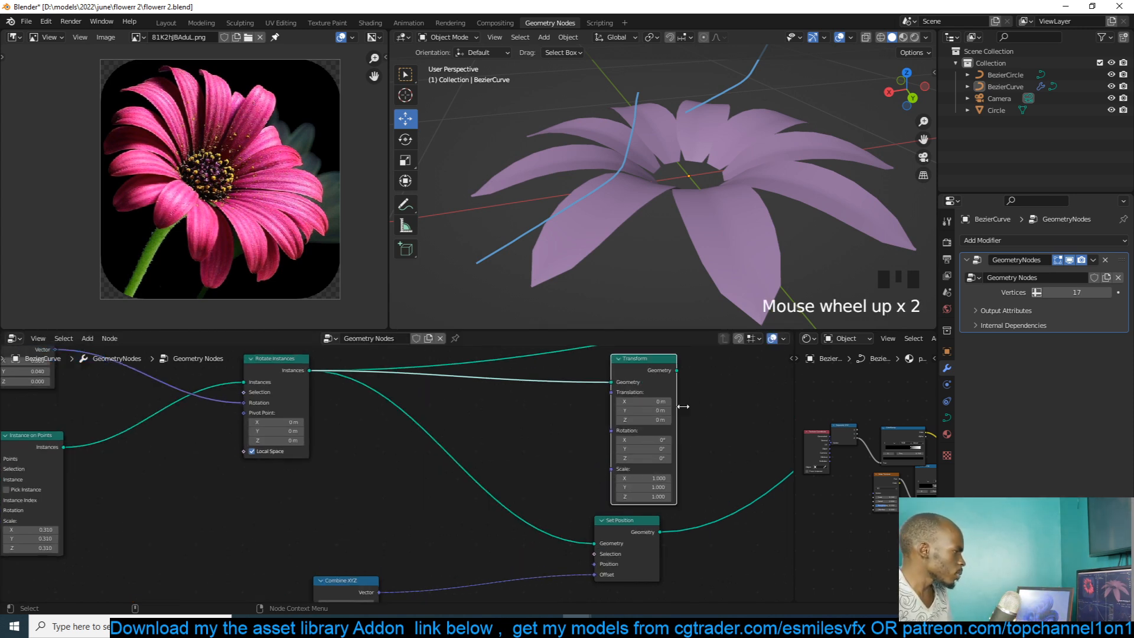
- Merge the Rotate Instances and Transform outputs with a Join Geometry node, placing it before Set Position
scroll(668, 429, "down", 2)
right_click_drag(260, 455, 522, 420, "ctrl+shift")
left_click_drag(596, 420, 602, 405)
left_click_drag(527, 541, 710, 535)
scroll(658, 479, "up", 4)
left_click(658, 382)
left_click(658, 382)
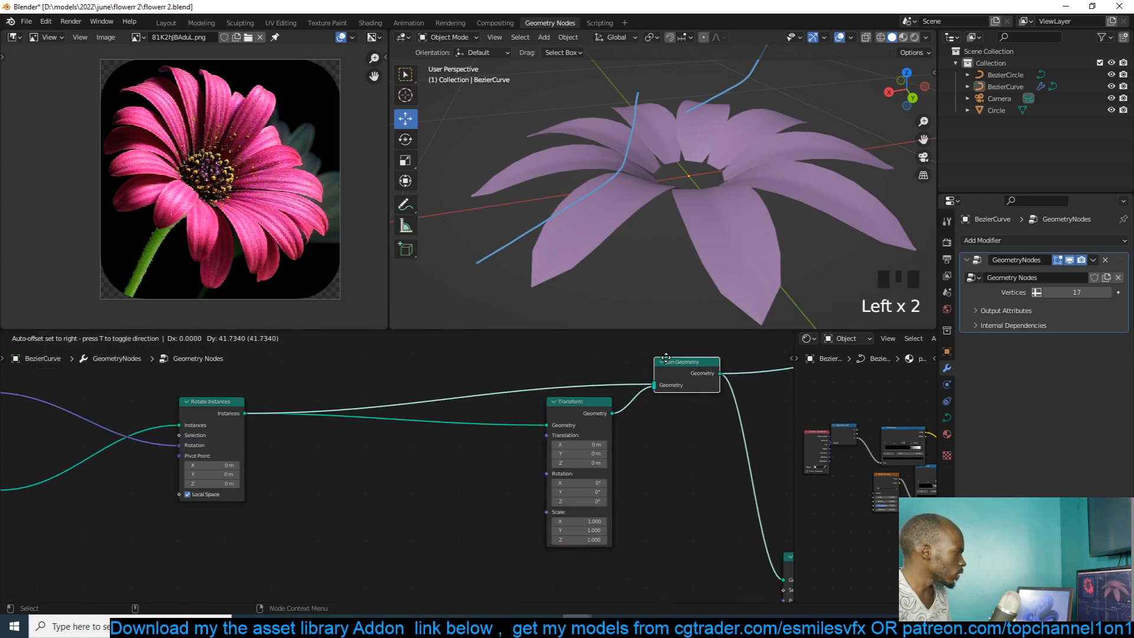
- Set the Transform node's Z rotation to 19.6° to offset the second petal layer
scroll(647, 457, "down", 3)
middle_click_drag(606, 467, 578, 469)
scroll(578, 469, "up", 1)
scroll(497, 469, "up", 1)
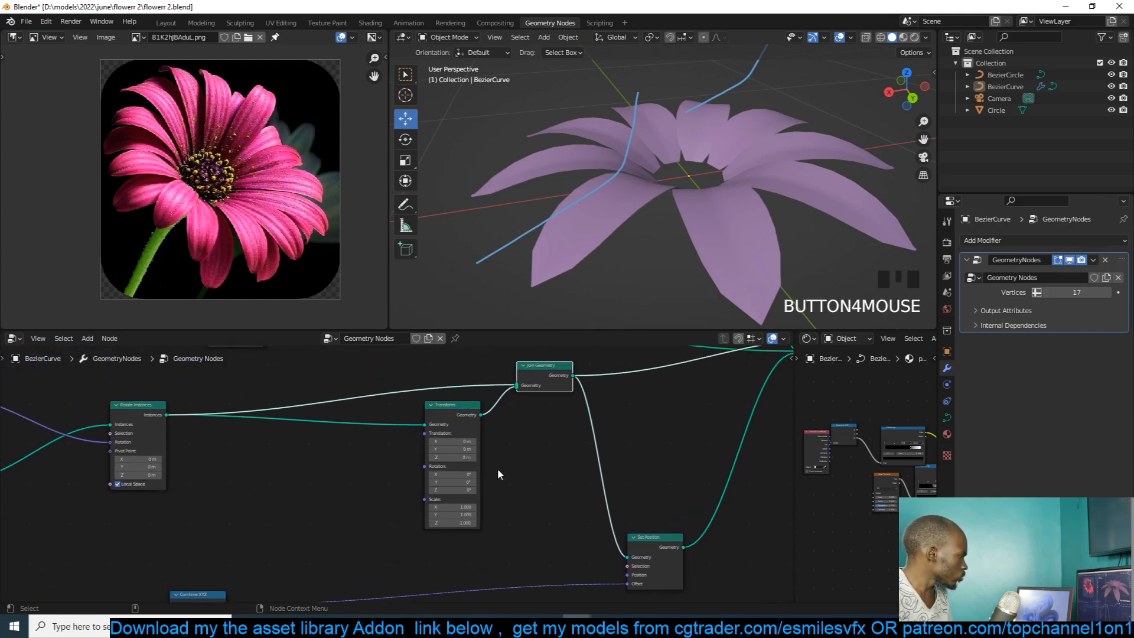
left_click_drag(476, 512, 513, 492)
key("ctrl+z")
key("ctrl+z")
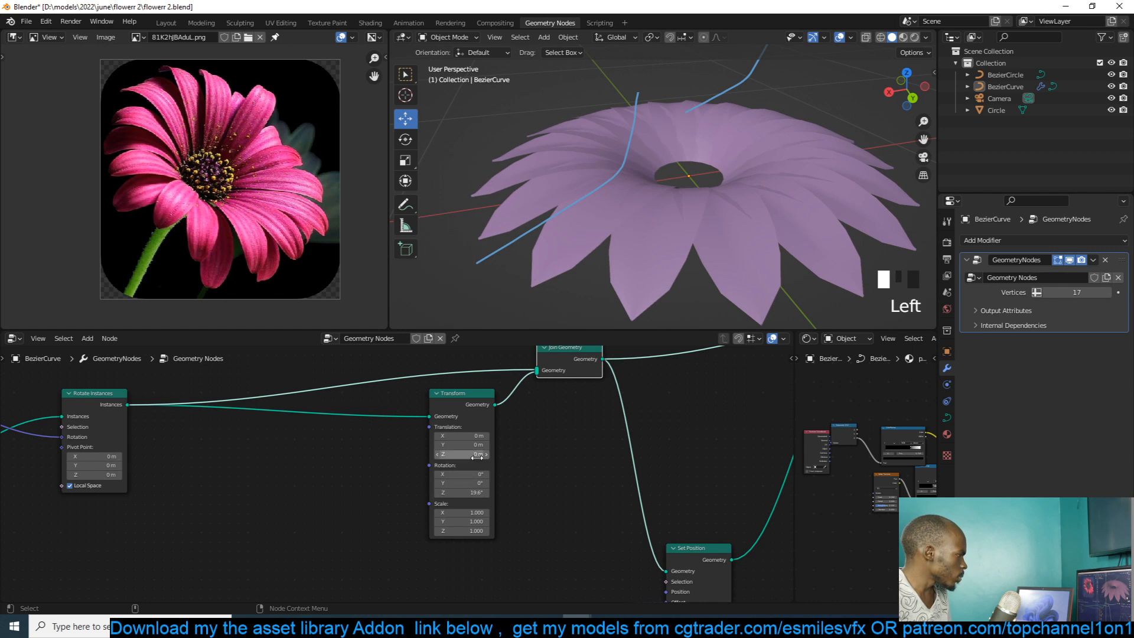
- Set the petal Transform's Z translation to 0.02 m and its scale to 0.920, 0.920 and 1.100
left_click_drag(463, 454, 469, 454, "shift")
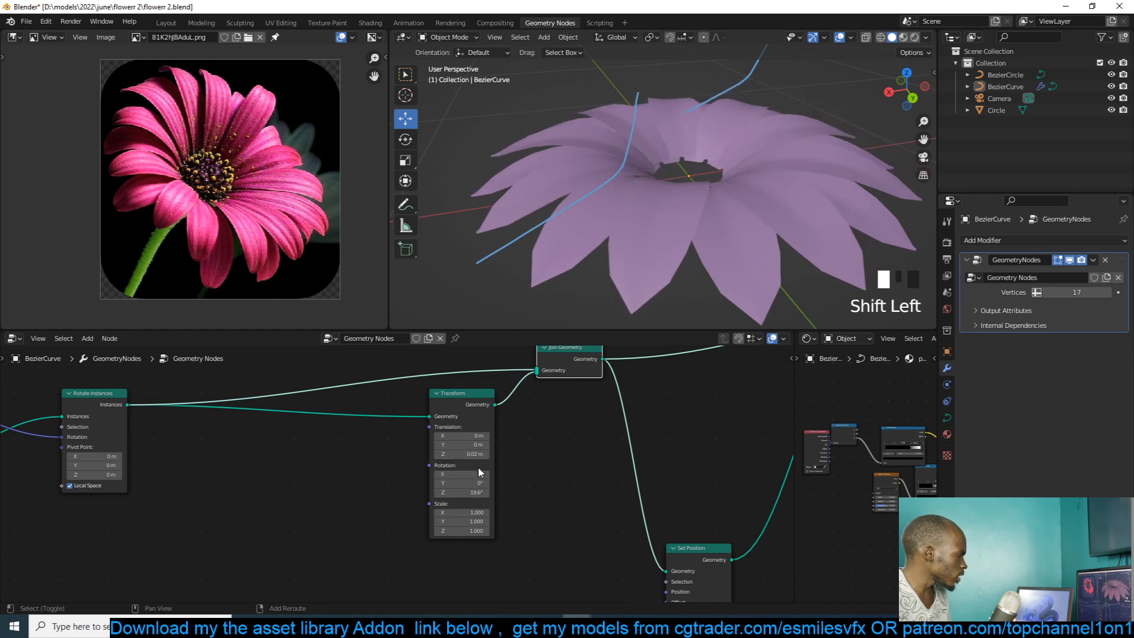
mouse_move(474, 511)
left_mouse_down()
mouse_move(449, 511)
mouse_move(474, 530)
mouse_move(461, 521)
left_mouse_up()
key("ctrl+z")
left_click(486, 531)
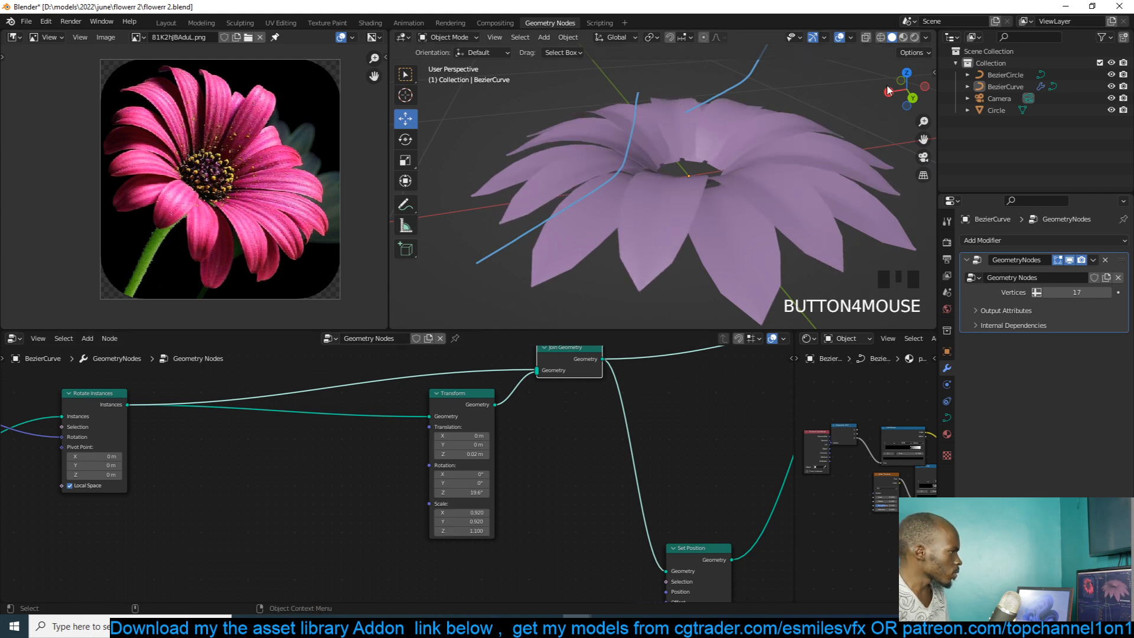
- Switch the viewport to Material Preview and view the layered petals from another side
left_click(903, 37)
middle_click_drag(788, 122, 724, 133)
scroll(598, 451, "down", 8)
middle_click_drag(647, 433, 524, 425)
left_click_drag(633, 371, 675, 376)
left_click(617, 430)
middle_click_drag(617, 429, 640, 421)
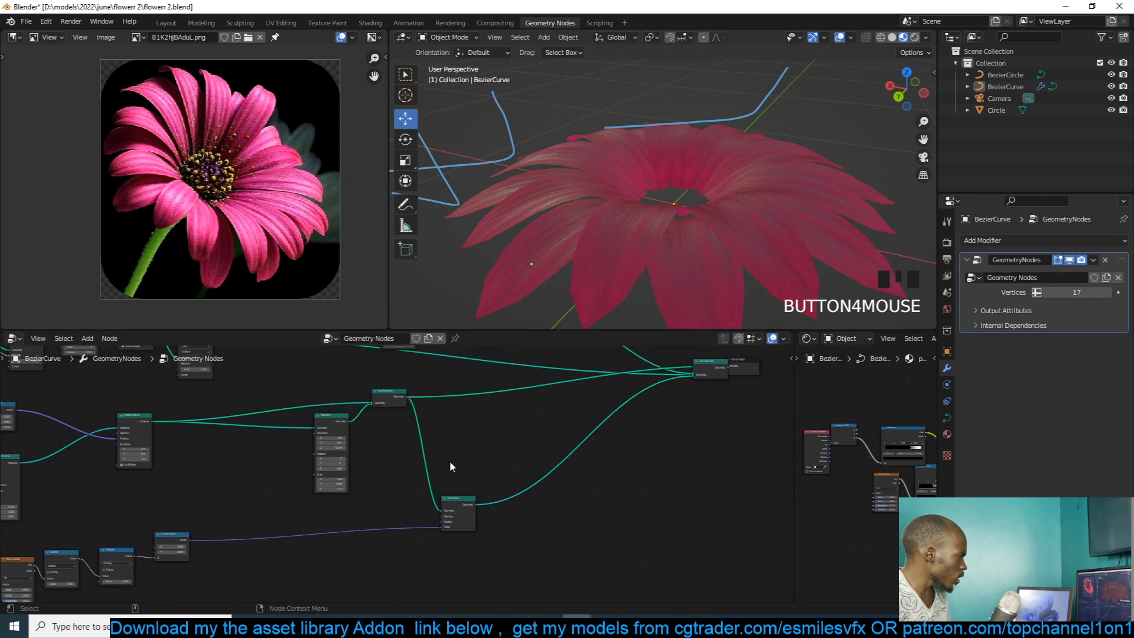
- Move Set Position nearer the petals' Join Geometry, then duplicate the Transform and connect the copy between that node and the final Join Geometry
left_click_drag(456, 508, 468, 438)
scroll(422, 491, "up", 1)
middle_click_drag(455, 437, 390, 470)
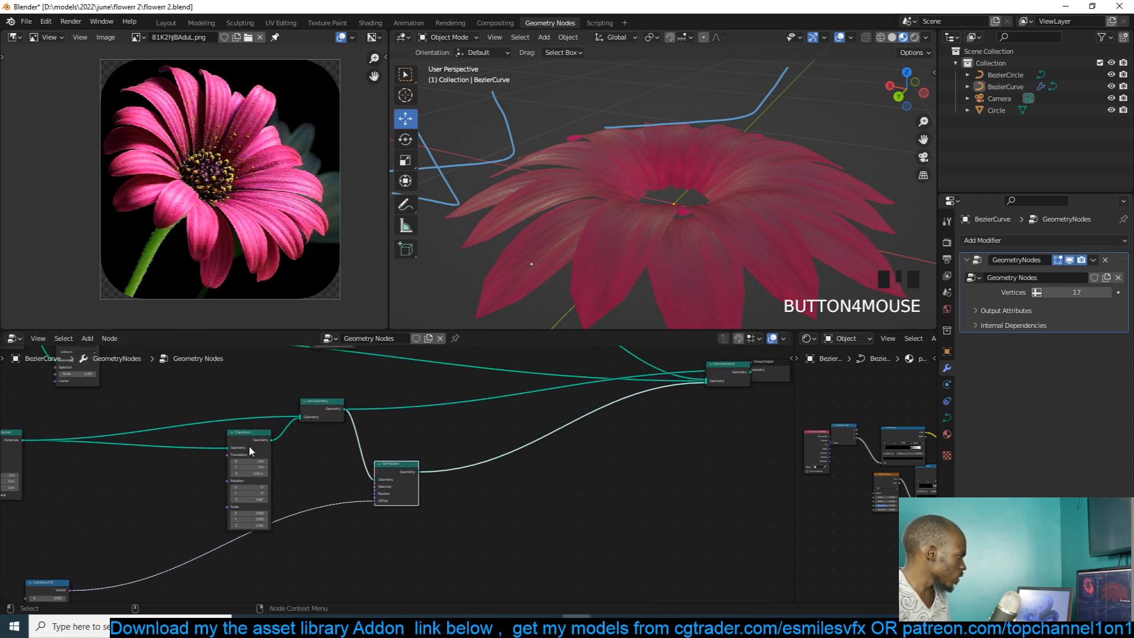
left_click(264, 436)
key("shift+d")
left_click_drag(335, 412, 519, 495)
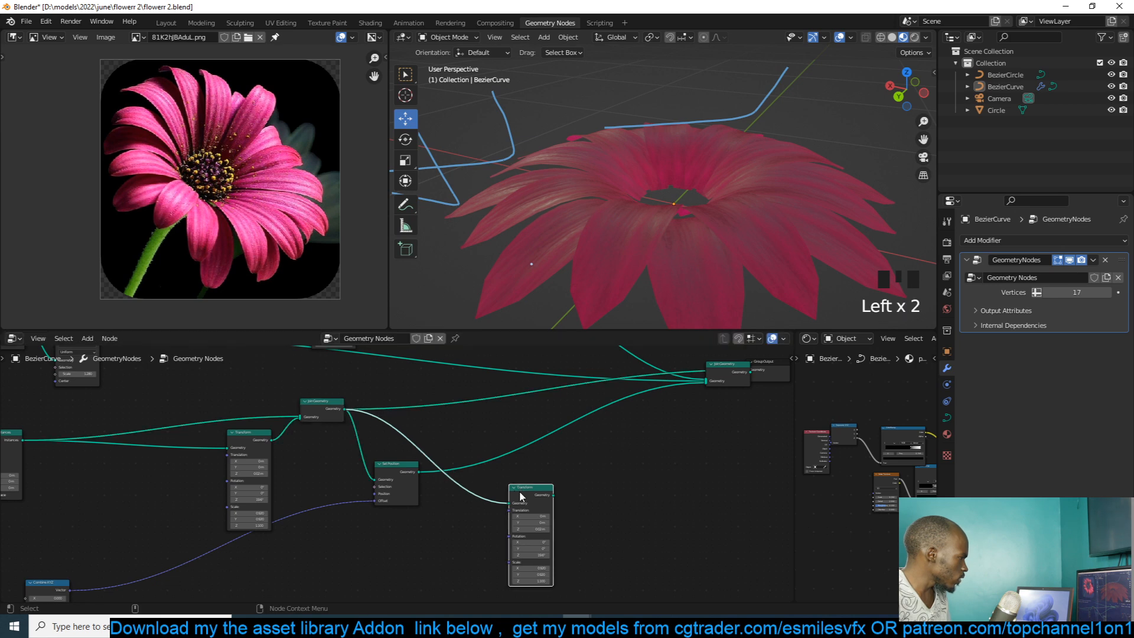
middle_click_drag(519, 496, 457, 502)
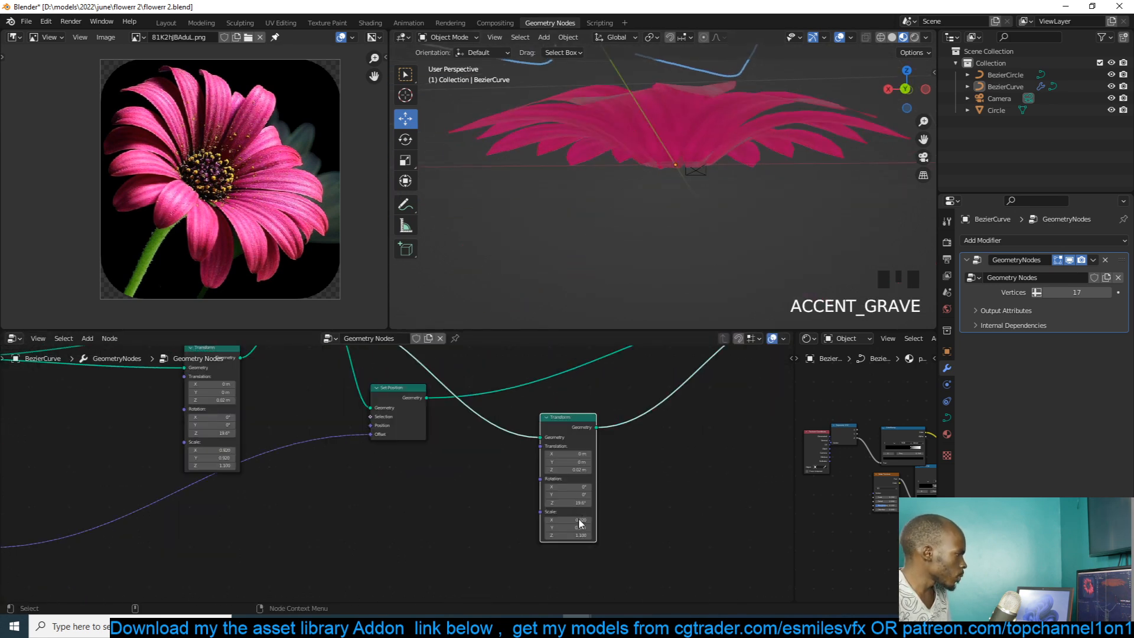
- Connect the final Join Geometry to the Group Output so the whole flower is displayed
left_click_drag(577, 534, 585, 534, "shift")
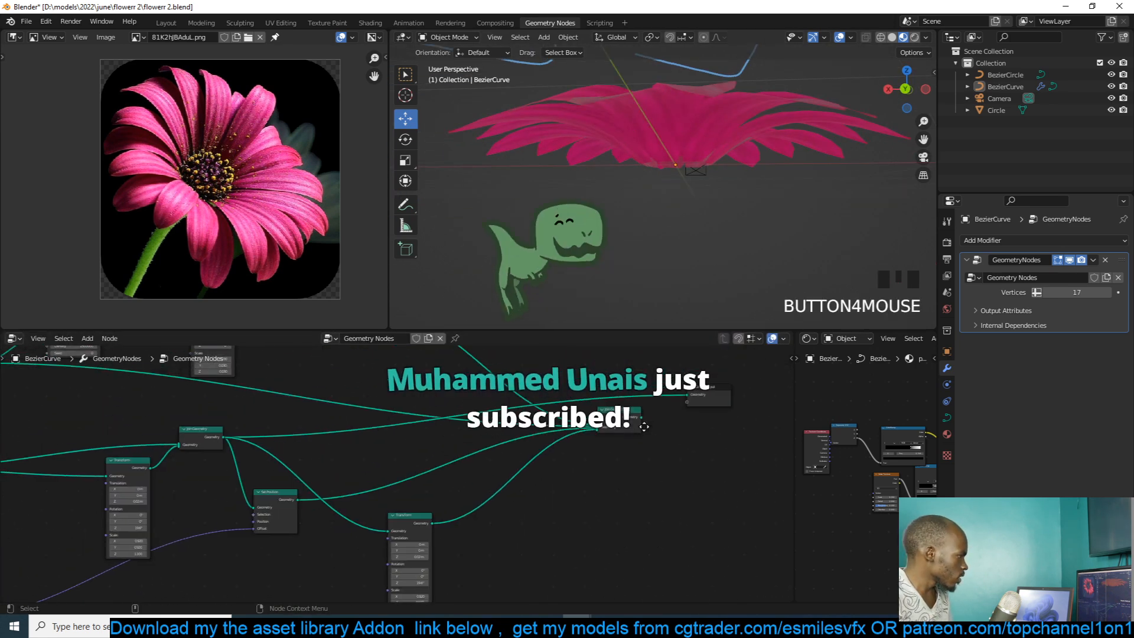
left_click(630, 416, "ctrl+shift")
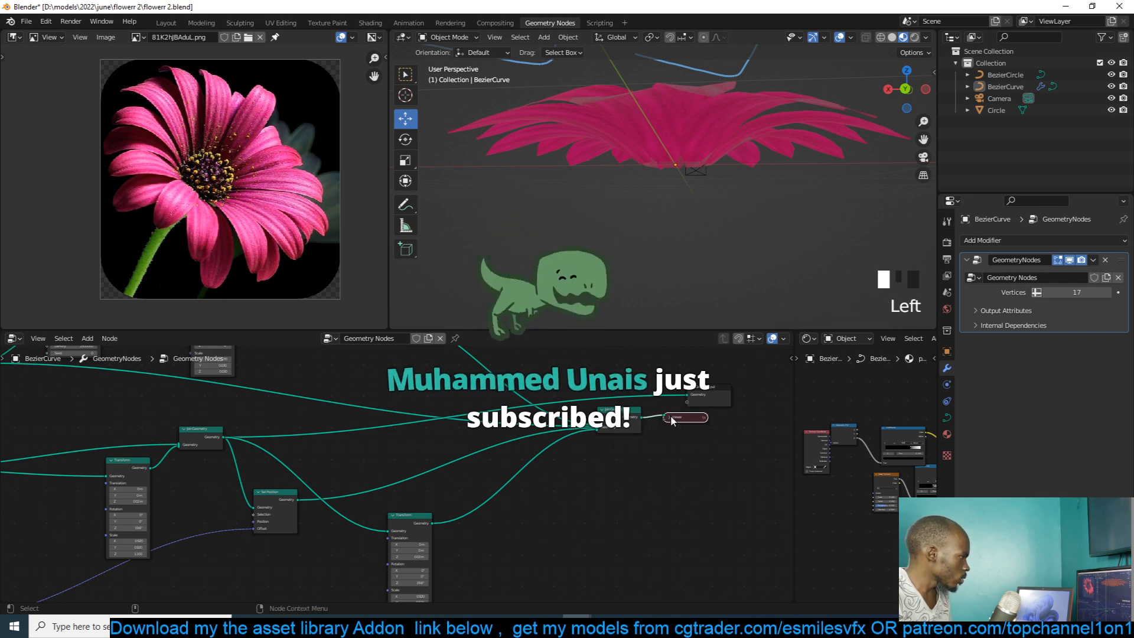
left_click(635, 421, "alt+shift")
middle_click_drag(467, 501, 438, 512)
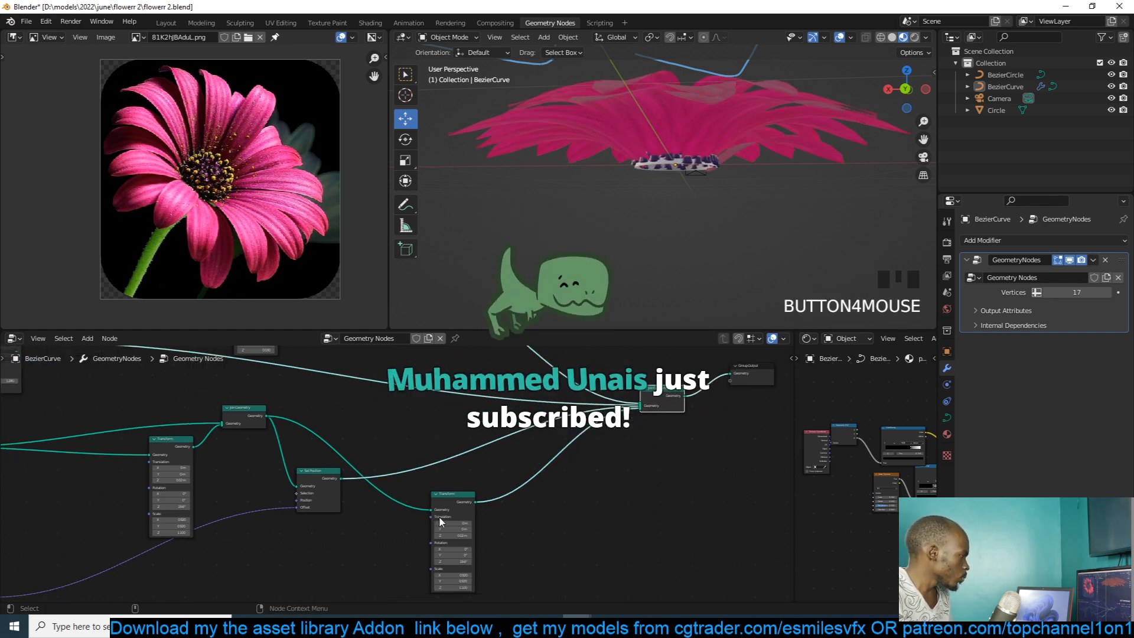
- Set the duplicated Transform's Z translation to -0.11 m and its scale to 0.700, 0.700 and 0.880
scroll(484, 502, "up", 3)
left_click_drag(512, 476, 501, 525, "shift")
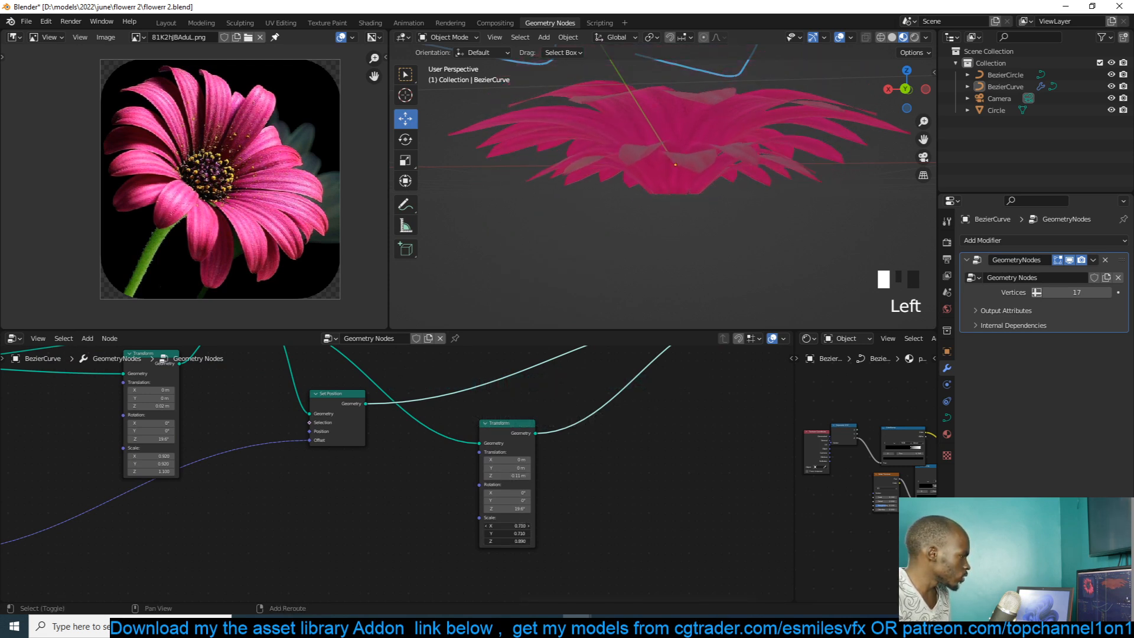
key("grave")
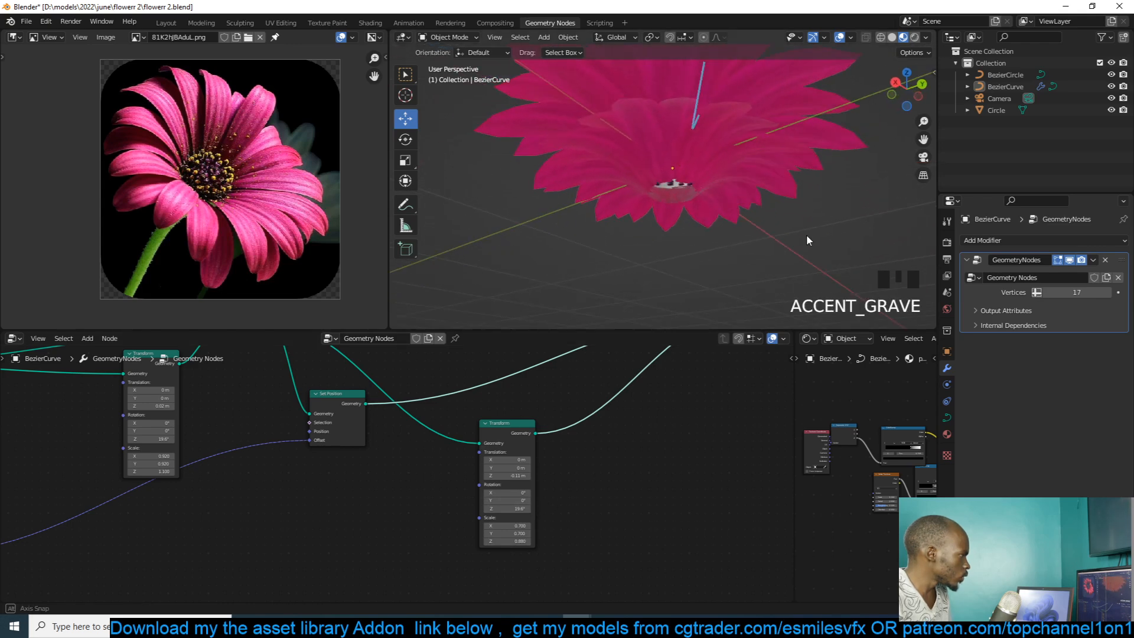
key("grave")
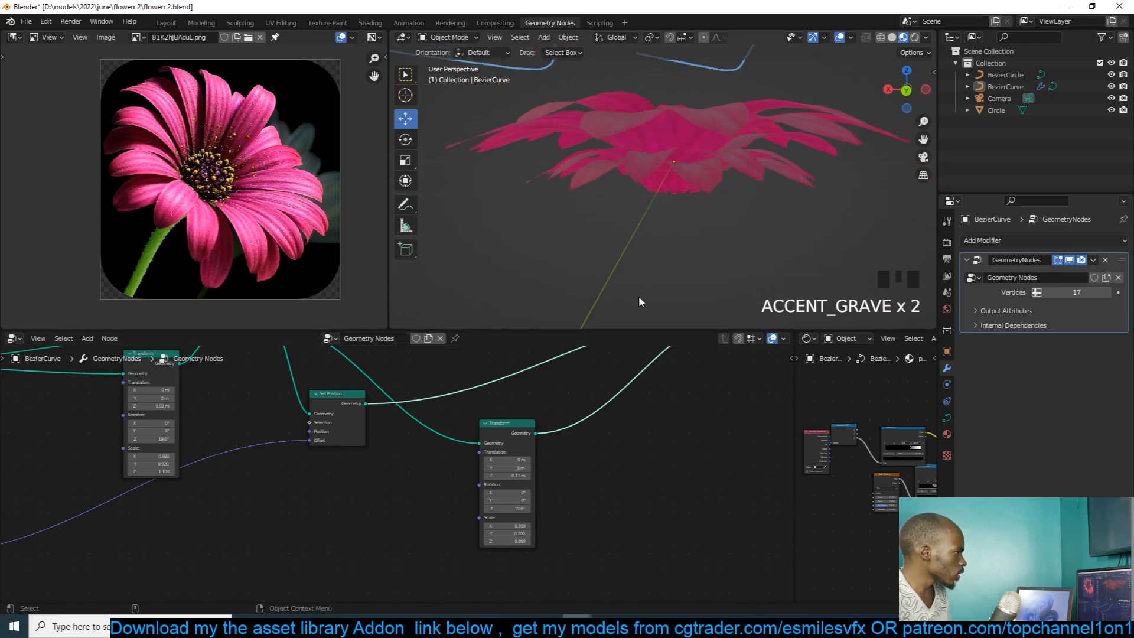
- Add a Set Material node after the duplicated Transform and assign it a material named leaf
scroll(724, 396, "down", 3)
scroll(630, 449, "up", 2)
key("shift+a")
type("set")
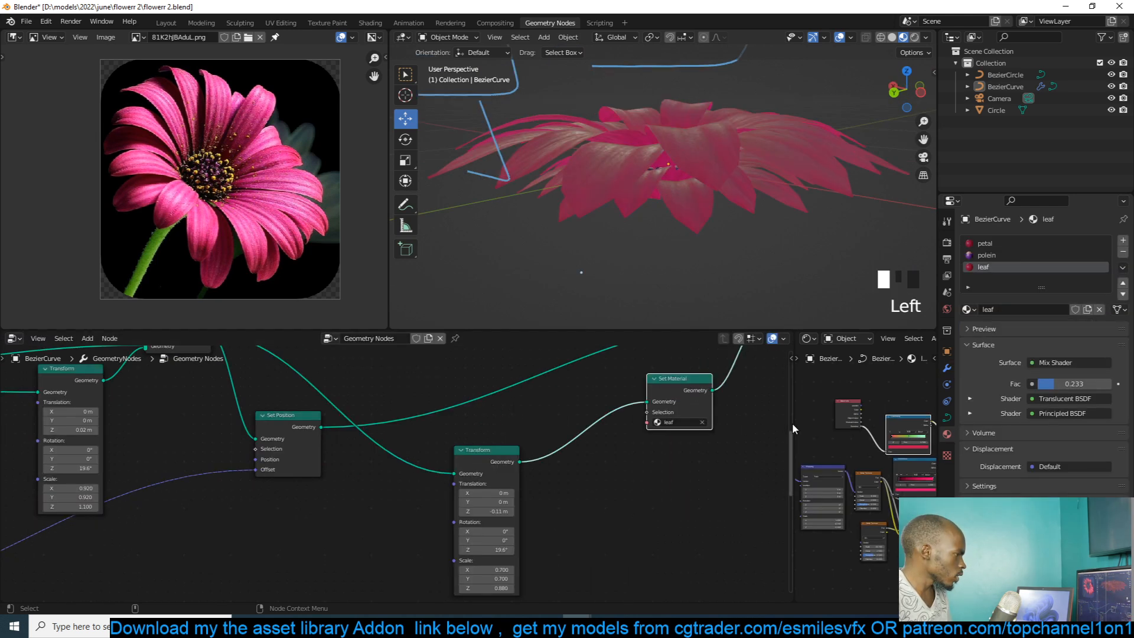
- Recolour the leaf material's ColorRamp from black to green and set its Transform to Z -0.09 m and scale 0.570, 0.570, 0.750
left_click_drag(796, 423, 575, 423)
key("grave")
scroll(755, 473, "up", 3)
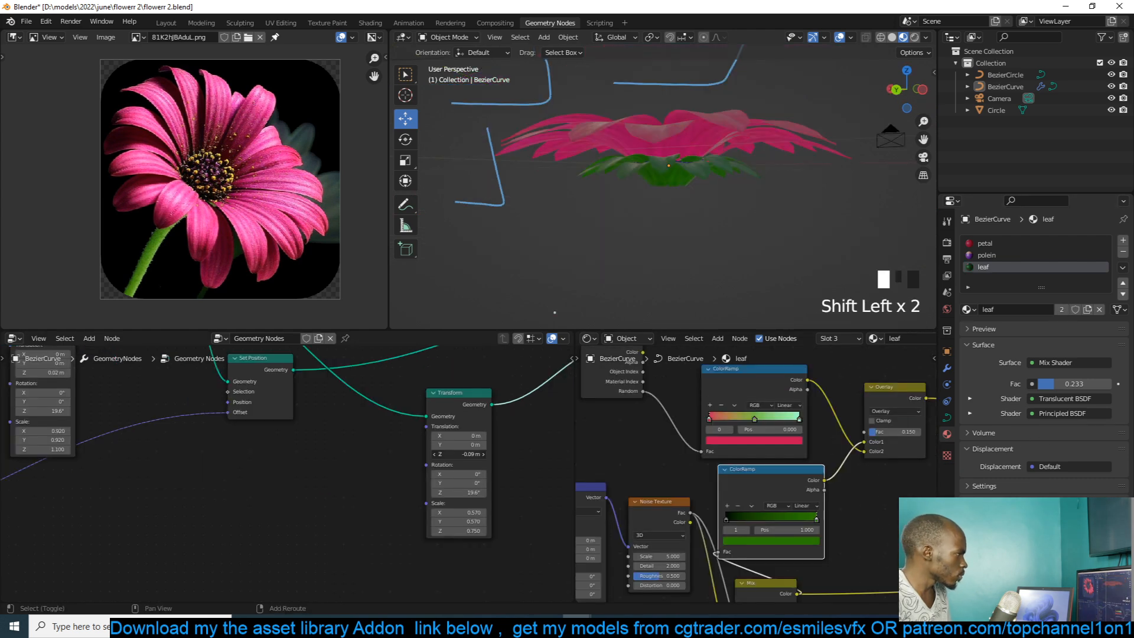
- Set the leaf layer Transform's Z rotation to 38.7° and save the file
key("grave")
key("grave")
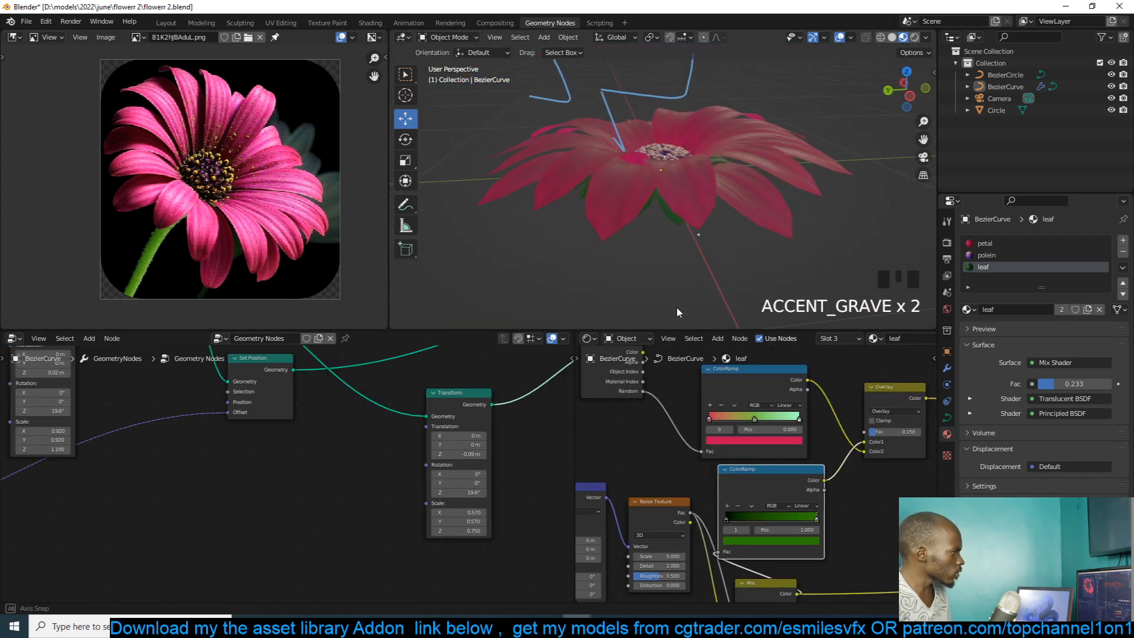
key("ctrl+s")
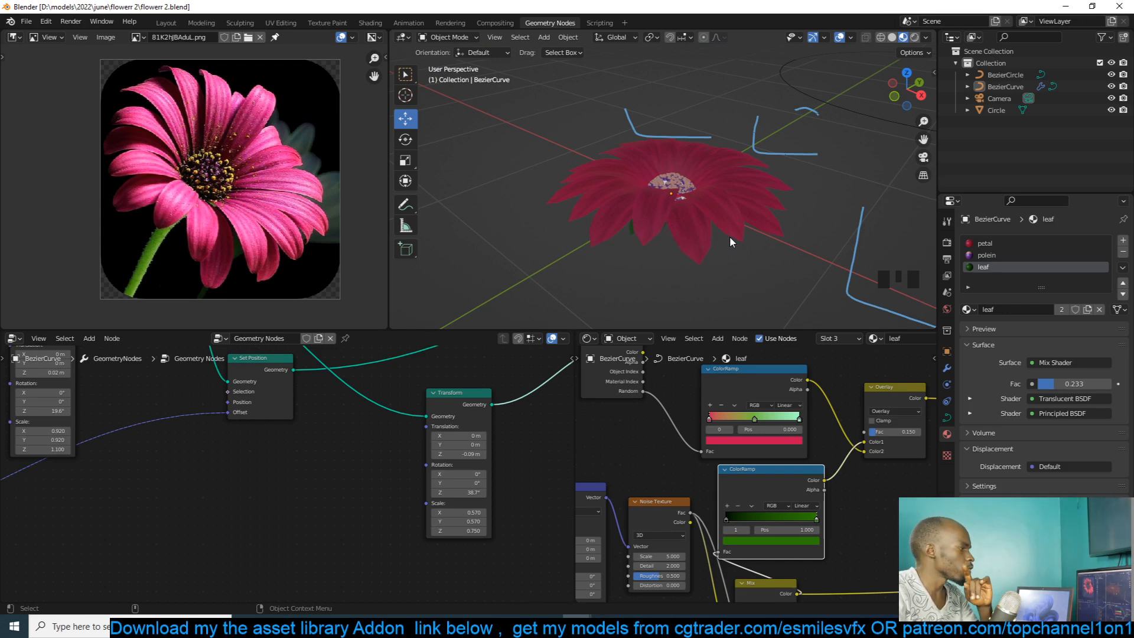
- Switch to the other Blender window showing the finished flower.blend scene
scroll(592, 218, "down", 2)
mouse_move(579, 626)
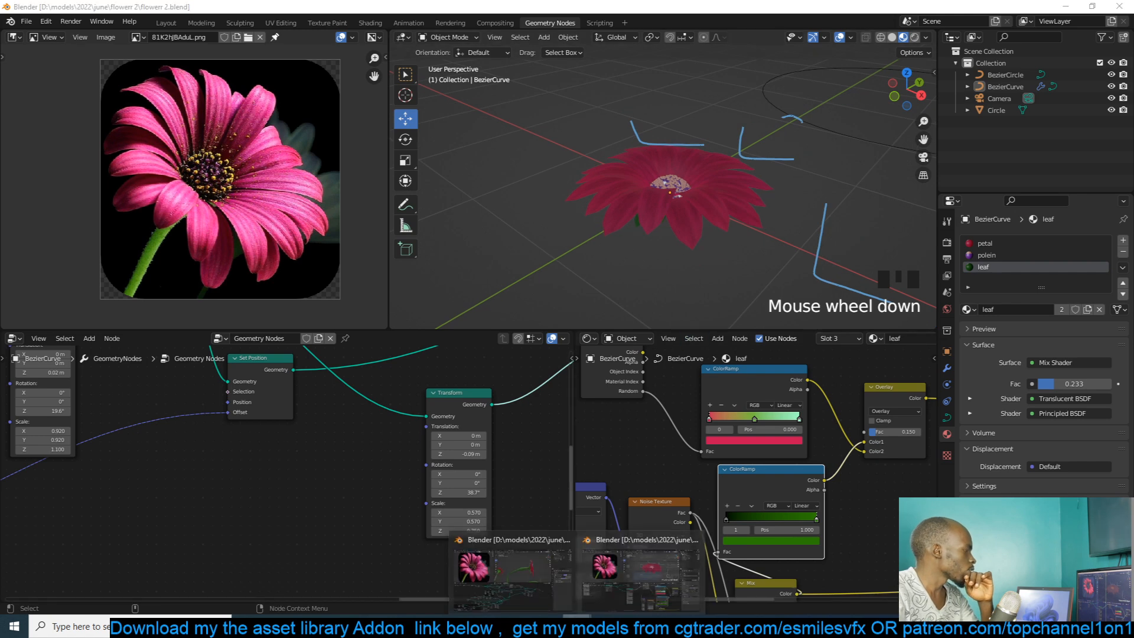
left_click(514, 561)
scroll(645, 188, "down", 4)
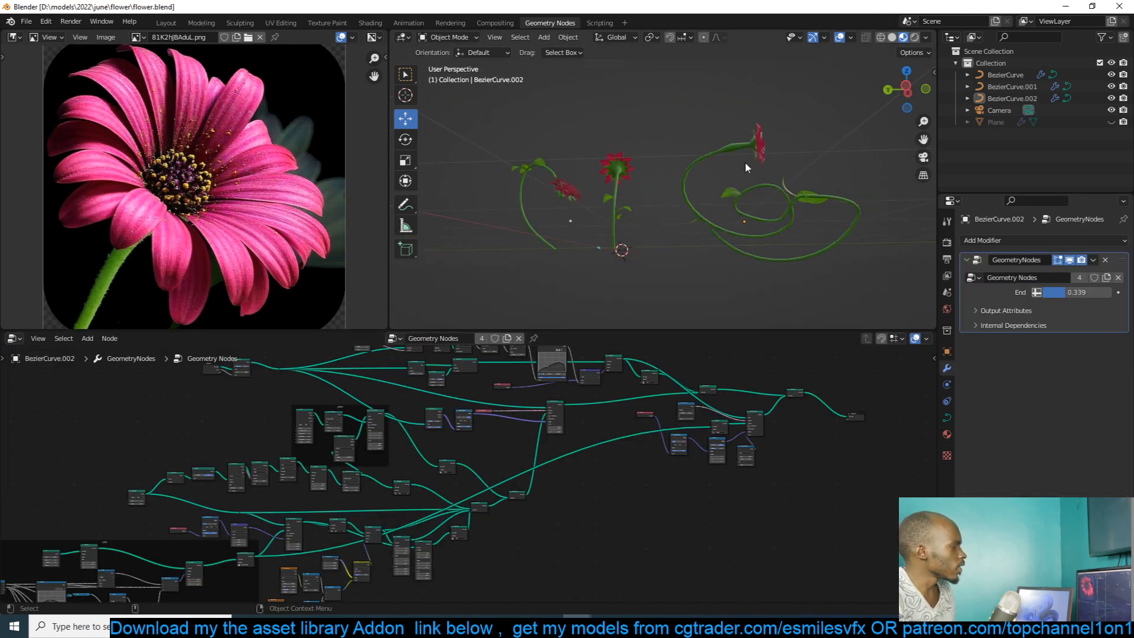
- Examine the finished flowers' curved stems, leaves and flower-to-stem joints up close
middle_click_drag(727, 165, 709, 217)
left_click(717, 172)
key("KP_Decimal")
left_click(548, 196)
scroll(618, 178, "up", 2)
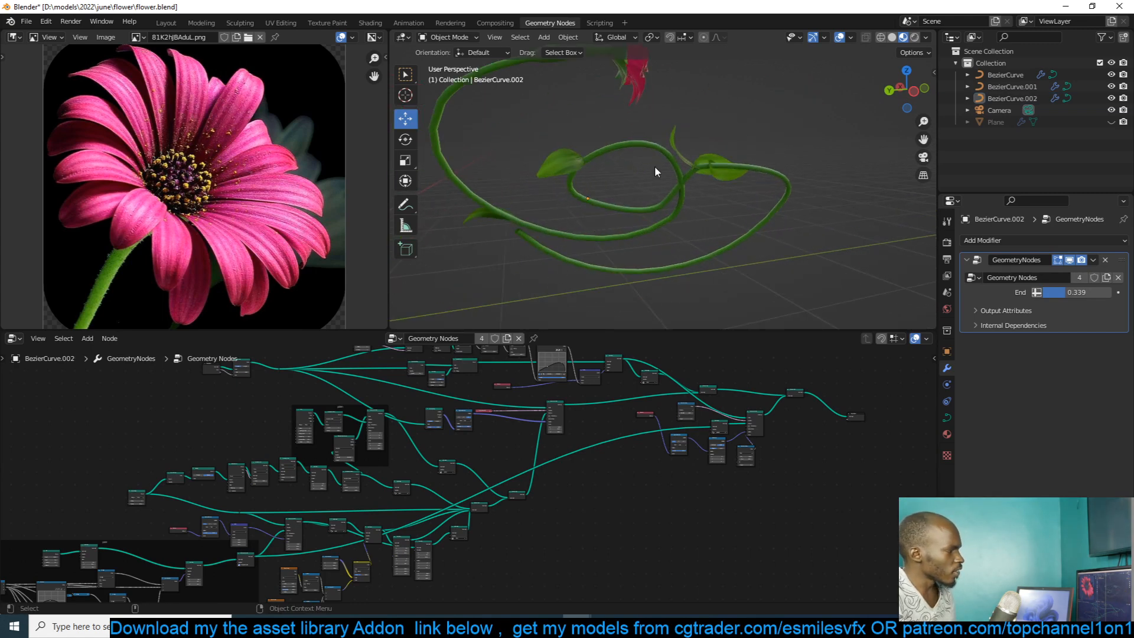
mouse_move(633, 197)
middle_mouse_down()
mouse_move(662, 166)
mouse_move(618, 209)
mouse_move(685, 183)
mouse_move(632, 214)
middle_mouse_up()
scroll(600, 181, "down", 2)
scroll(685, 183, "up", 3)
scroll(714, 184, "down", 3)
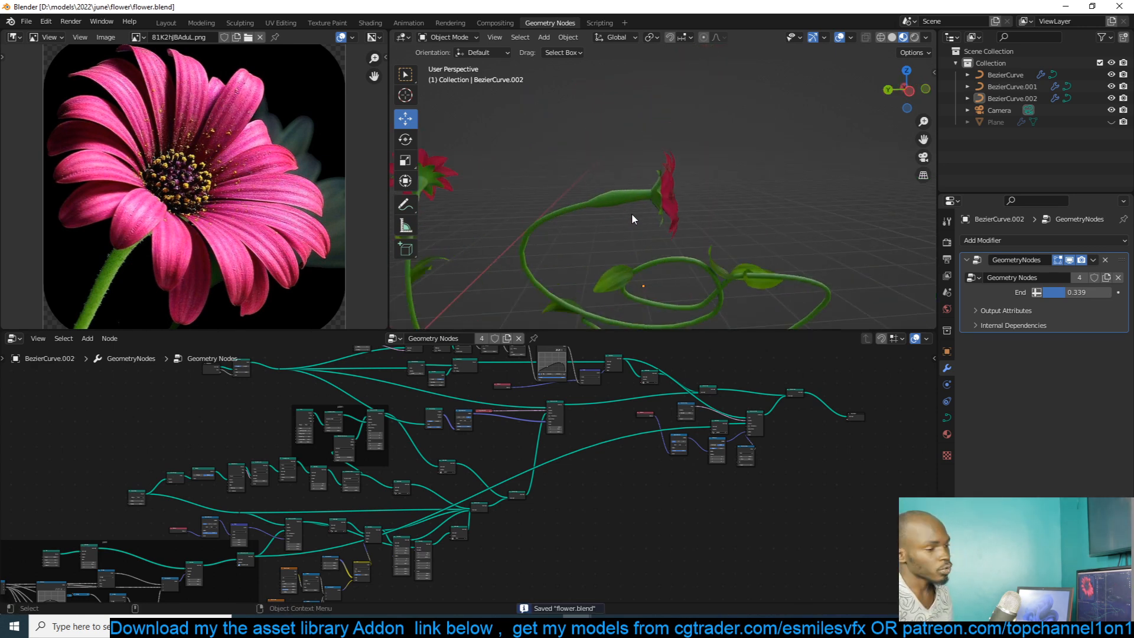